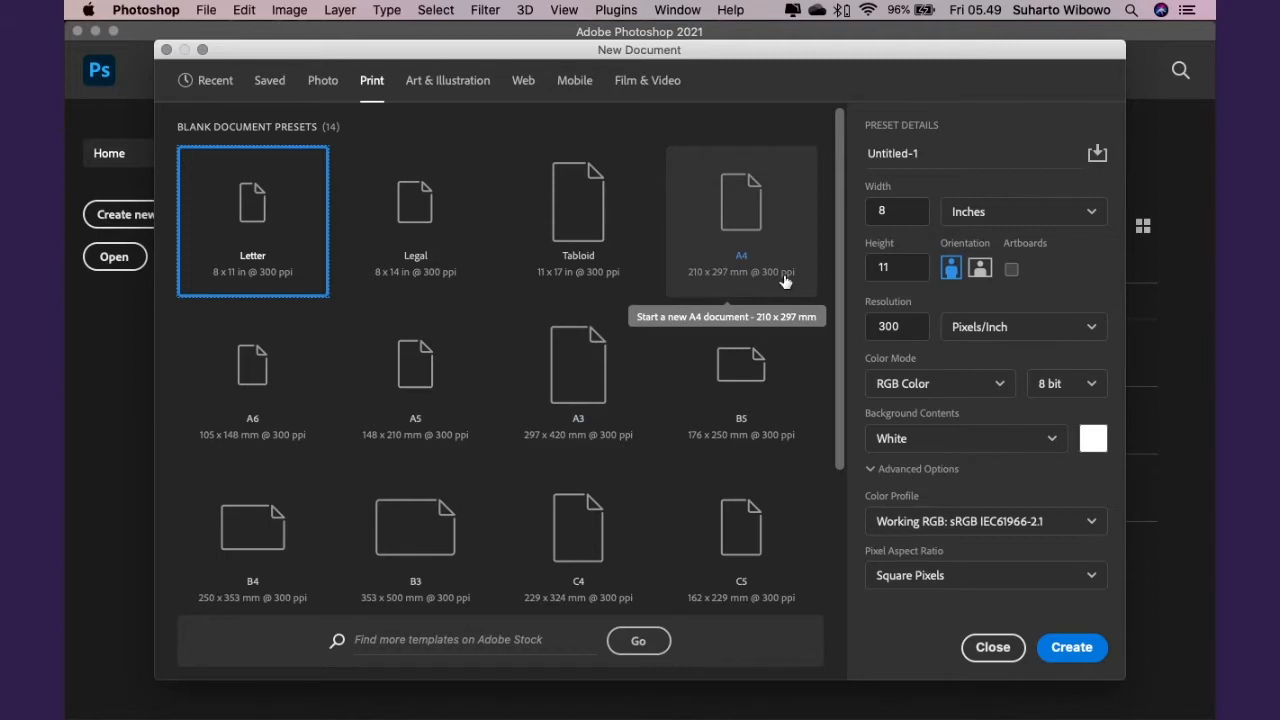
Create a blank portrait Letter document of 8 by 11 inches at 300 pixels/inch in RGB Color and check the selected workspace
left_click(1065, 647)
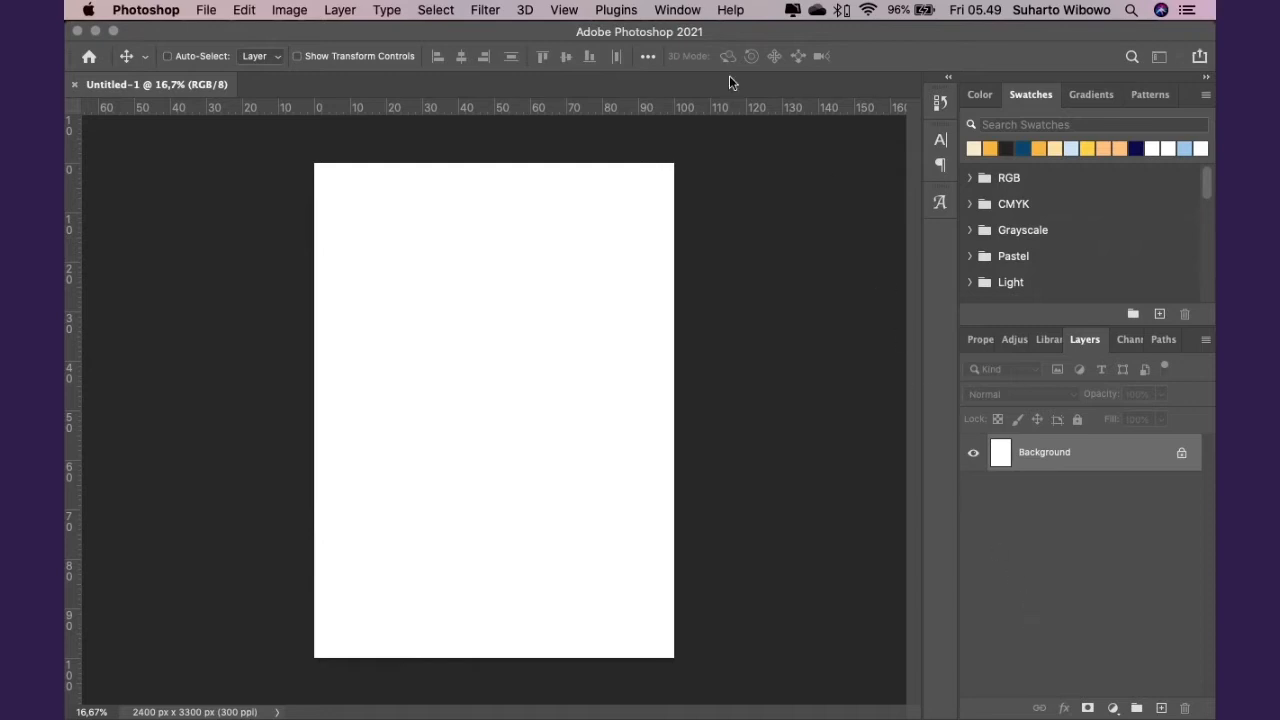
left_click(686, 12)
mouse_move(698, 49)
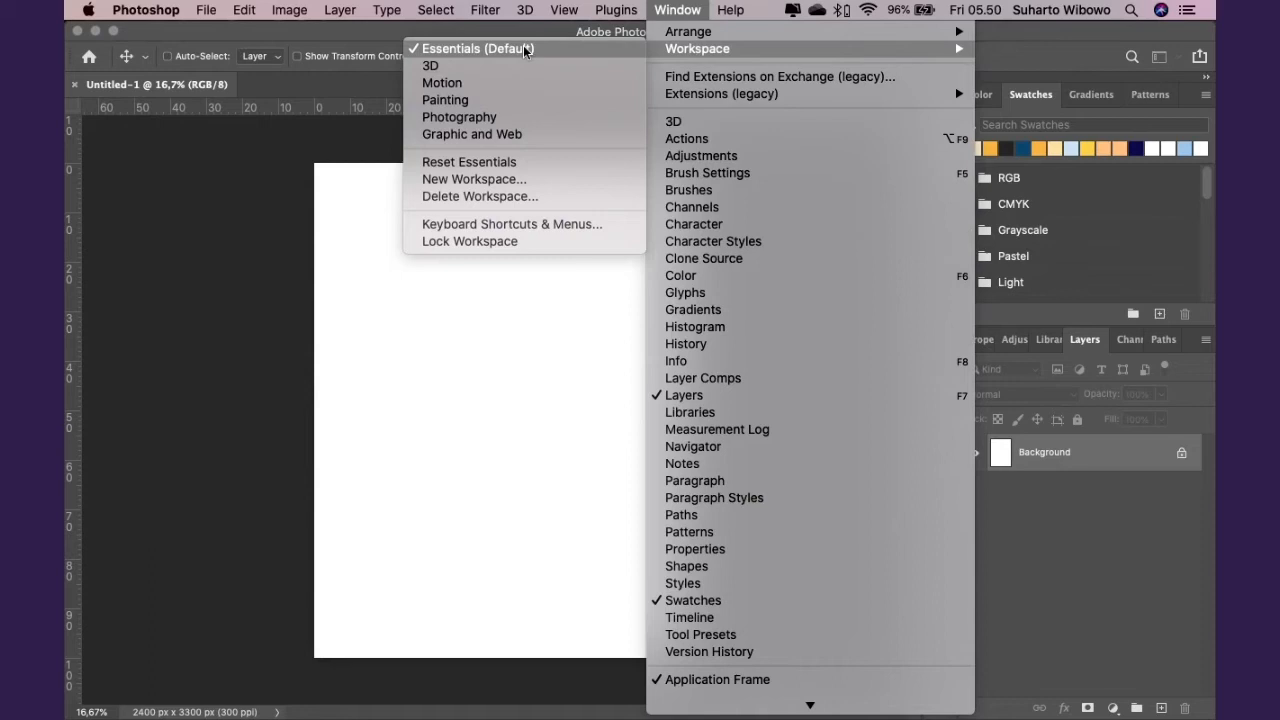
left_click(346, 228)
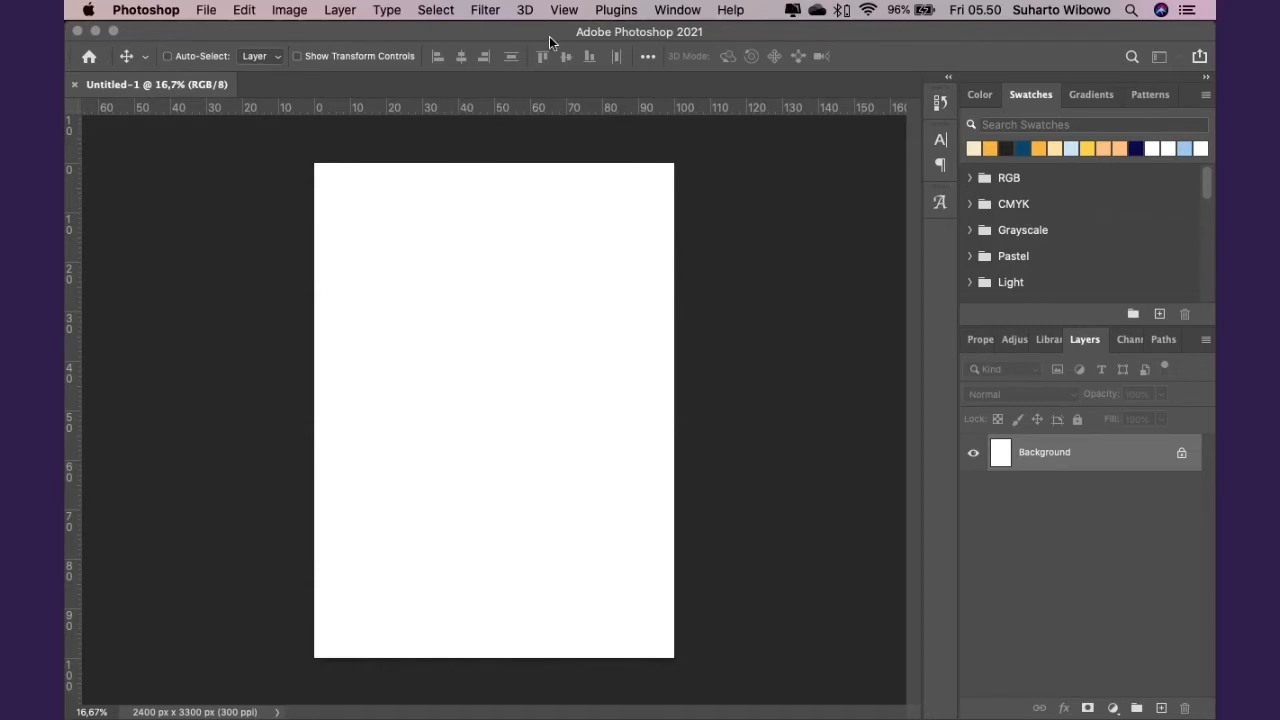
Check the rulers' visibility setting and the measurement unit selected for them
left_click(565, 12)
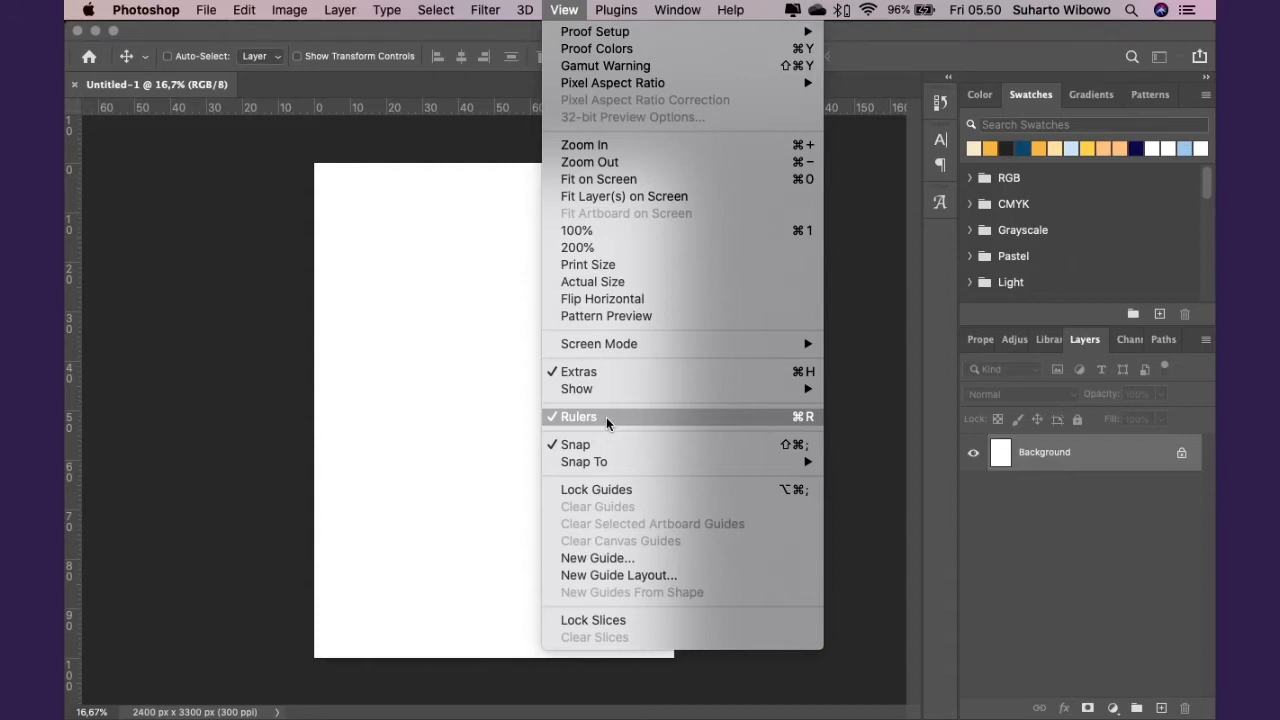
left_click(462, 380)
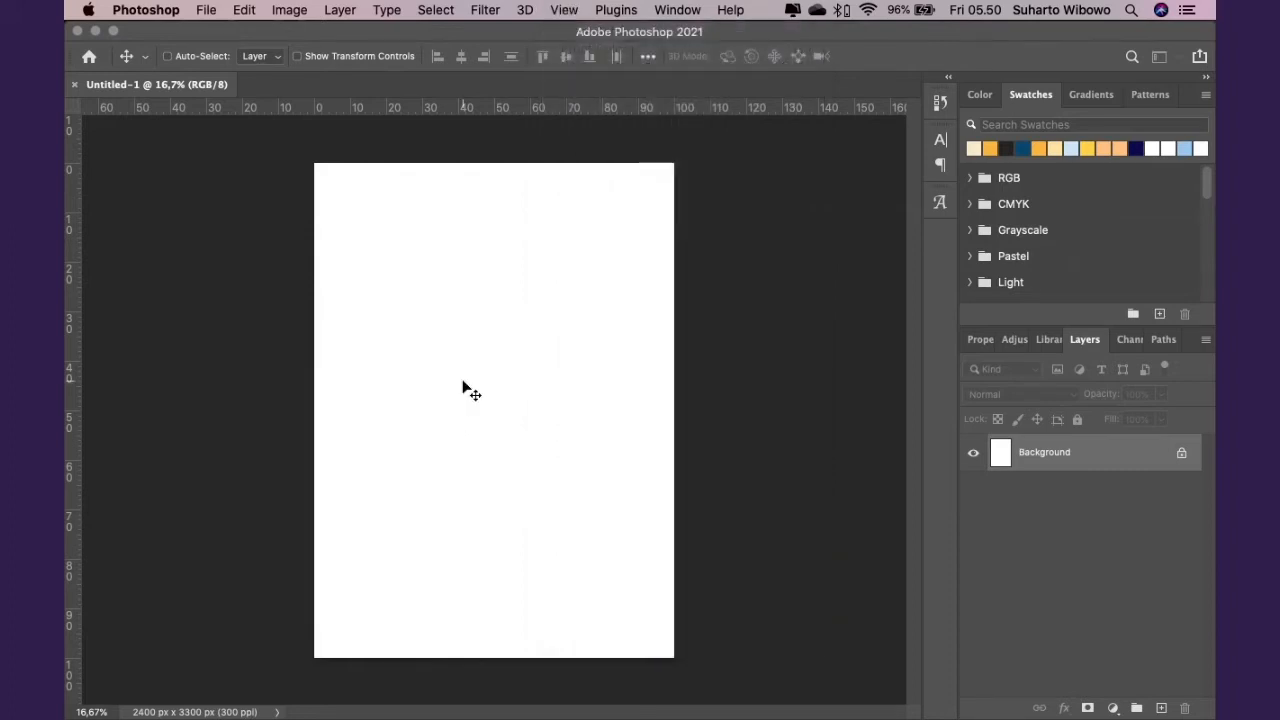
right_click(399, 103)
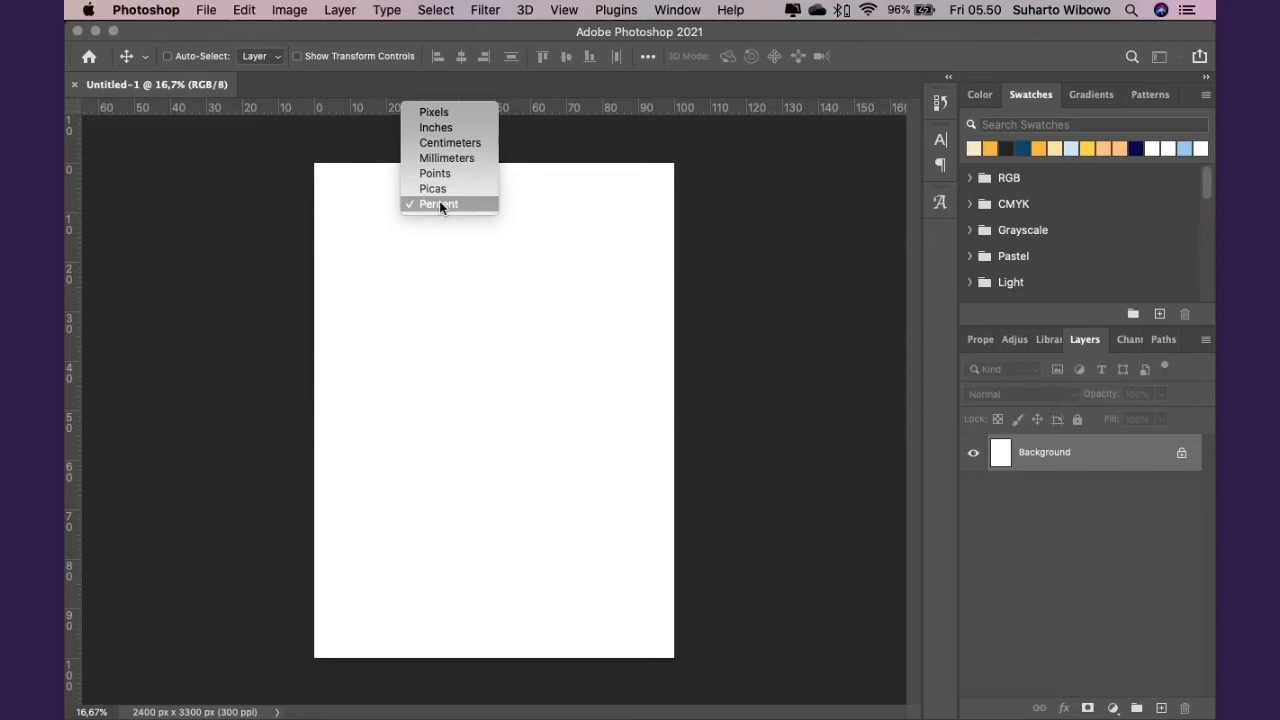
right_click(601, 111)
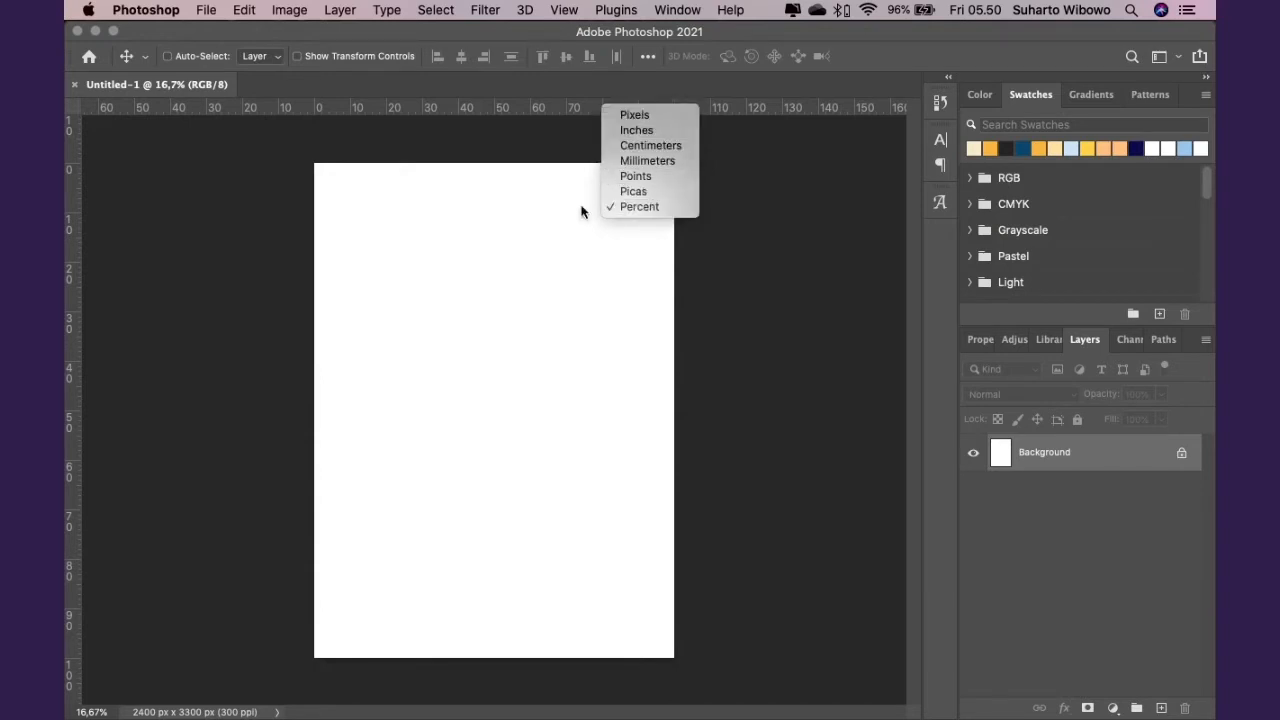
left_click(446, 193)
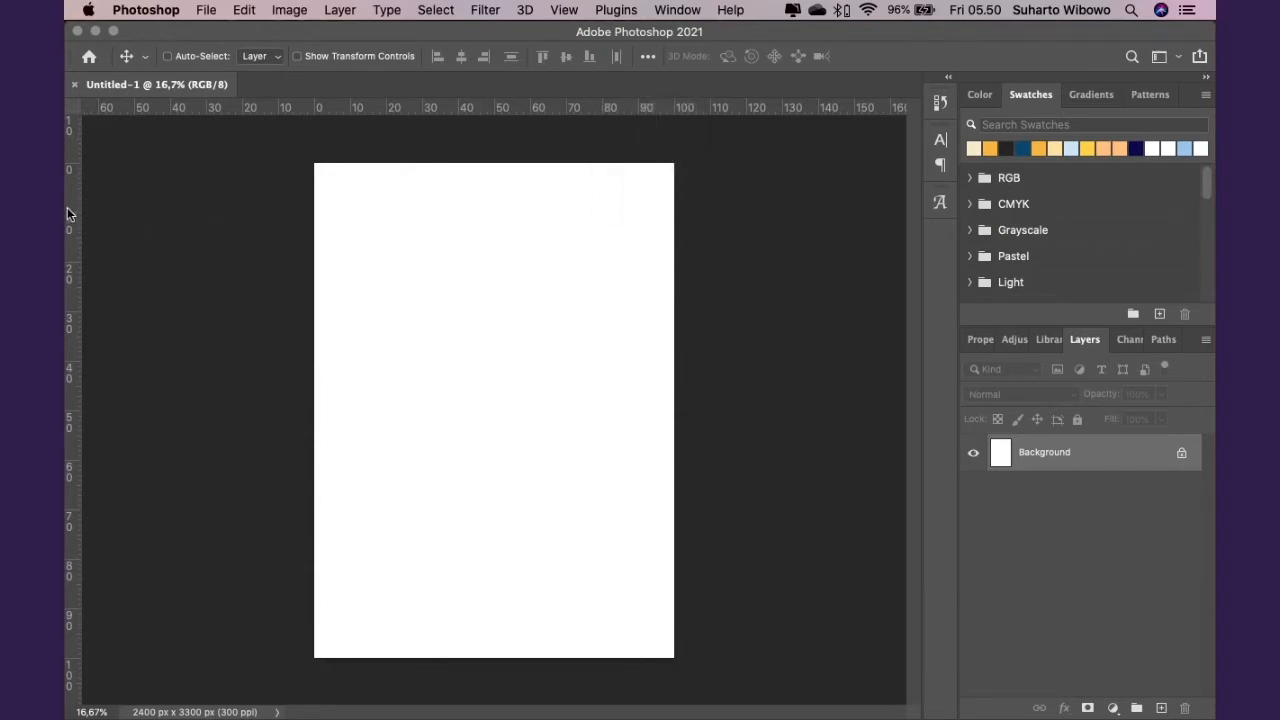
Place vertical guides at 10, 50 and 90 percent and horizontal guides at 30, 50 and 70 percent of the canvas
left_click_drag(69, 205, 491, 190)
left_click_drag(455, 101, 411, 410)
left_click_drag(66, 290, 352, 270)
left_click_drag(74, 306, 637, 287)
left_click_drag(397, 110, 374, 309)
left_click_drag(459, 104, 440, 510)
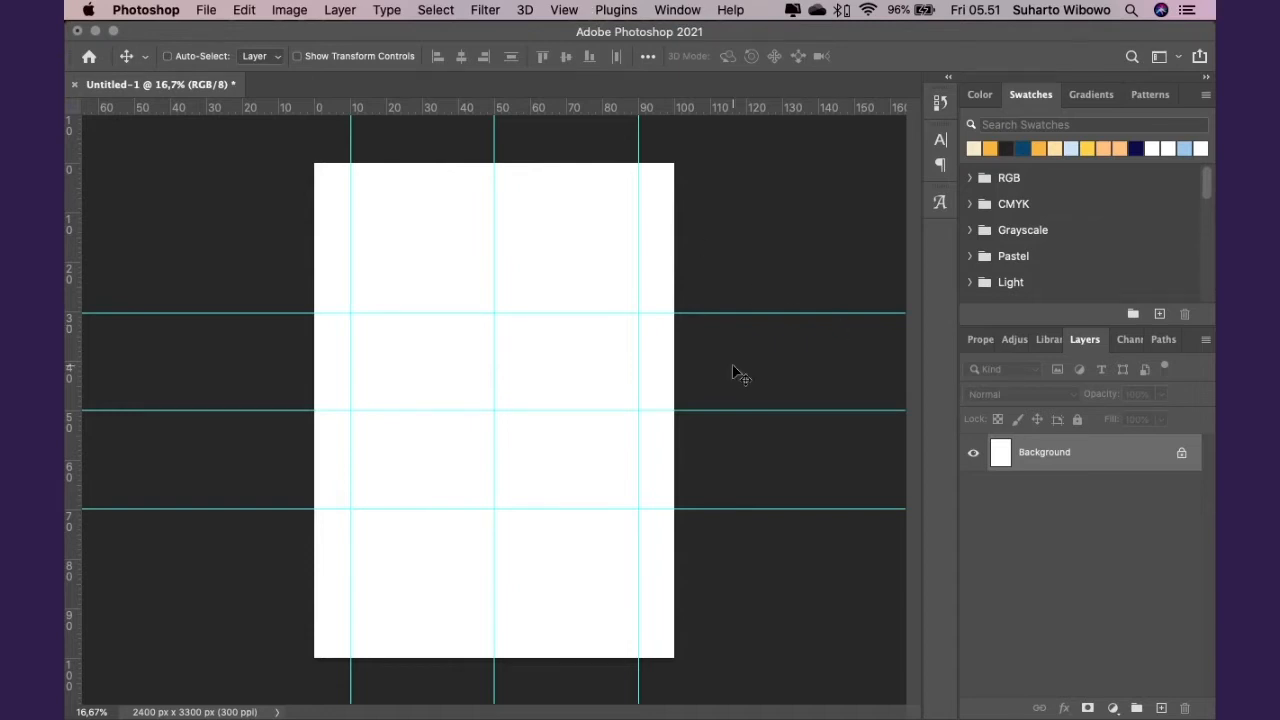
Switch to Notes and examine the KONOHA PALACE brochure text and the colour palette codes at its end
key("F4")
left_click(341, 690)
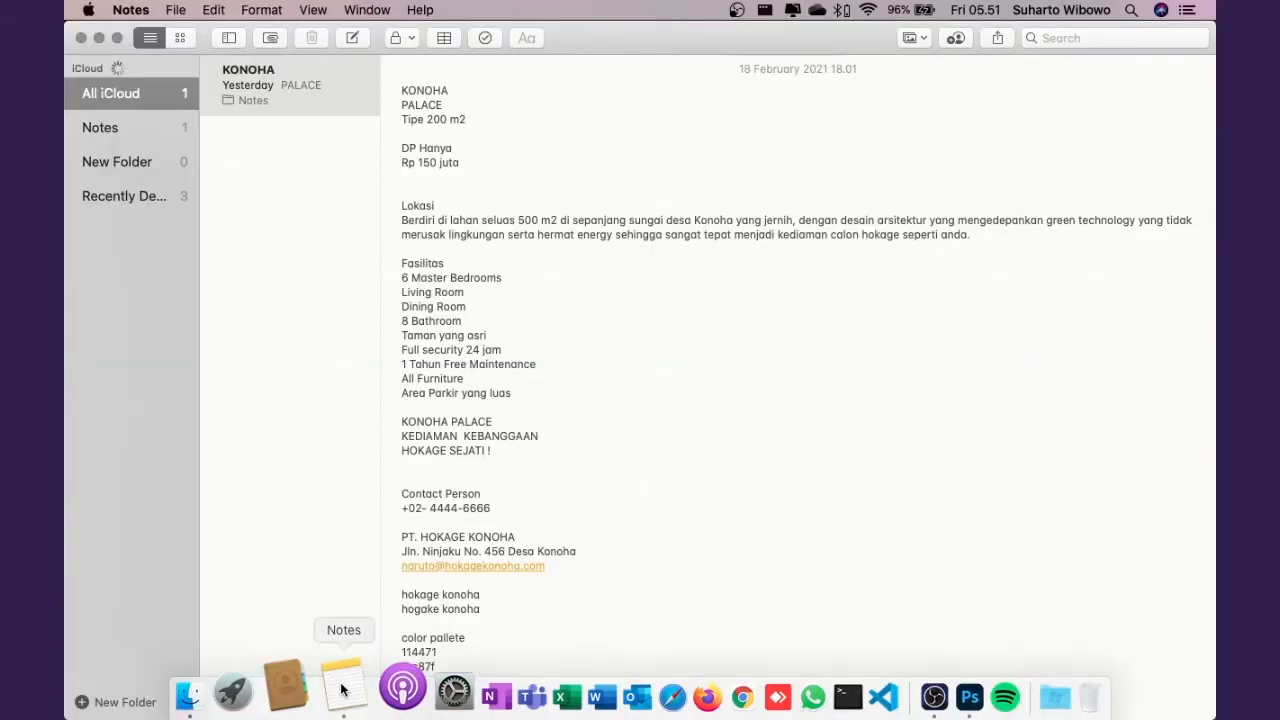
left_click(555, 427)
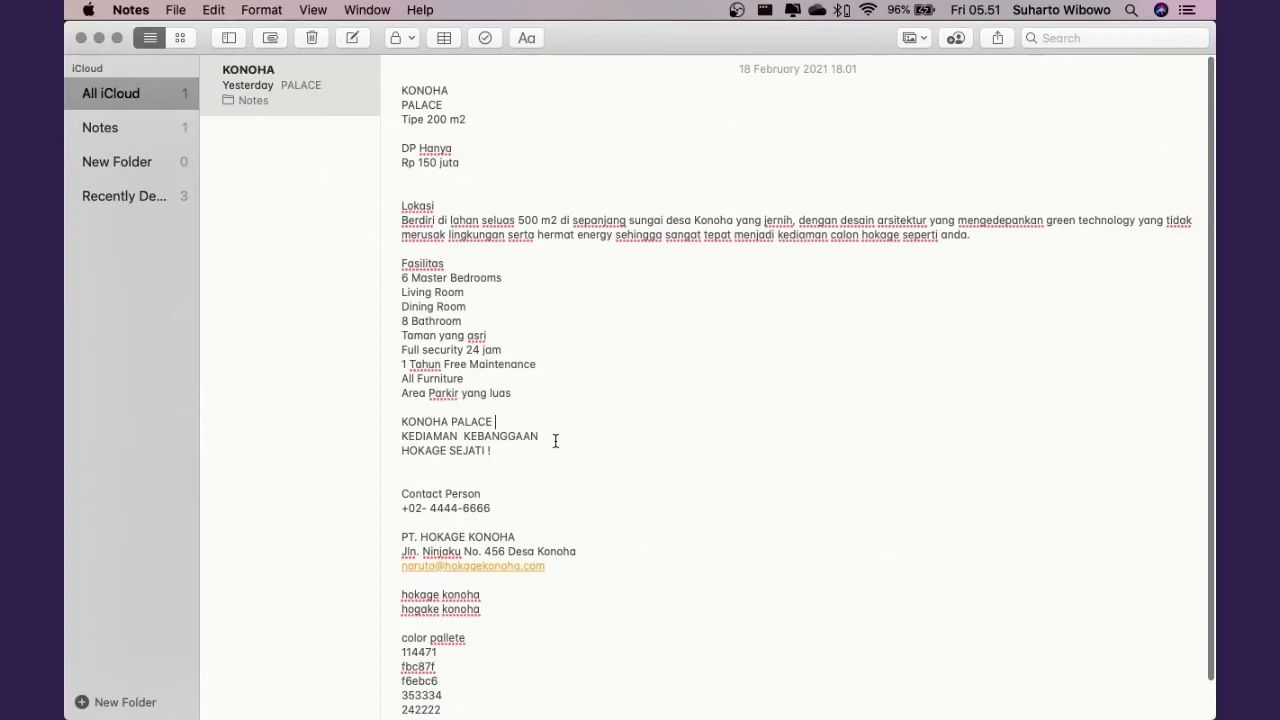
left_click_drag(401, 88, 575, 581)
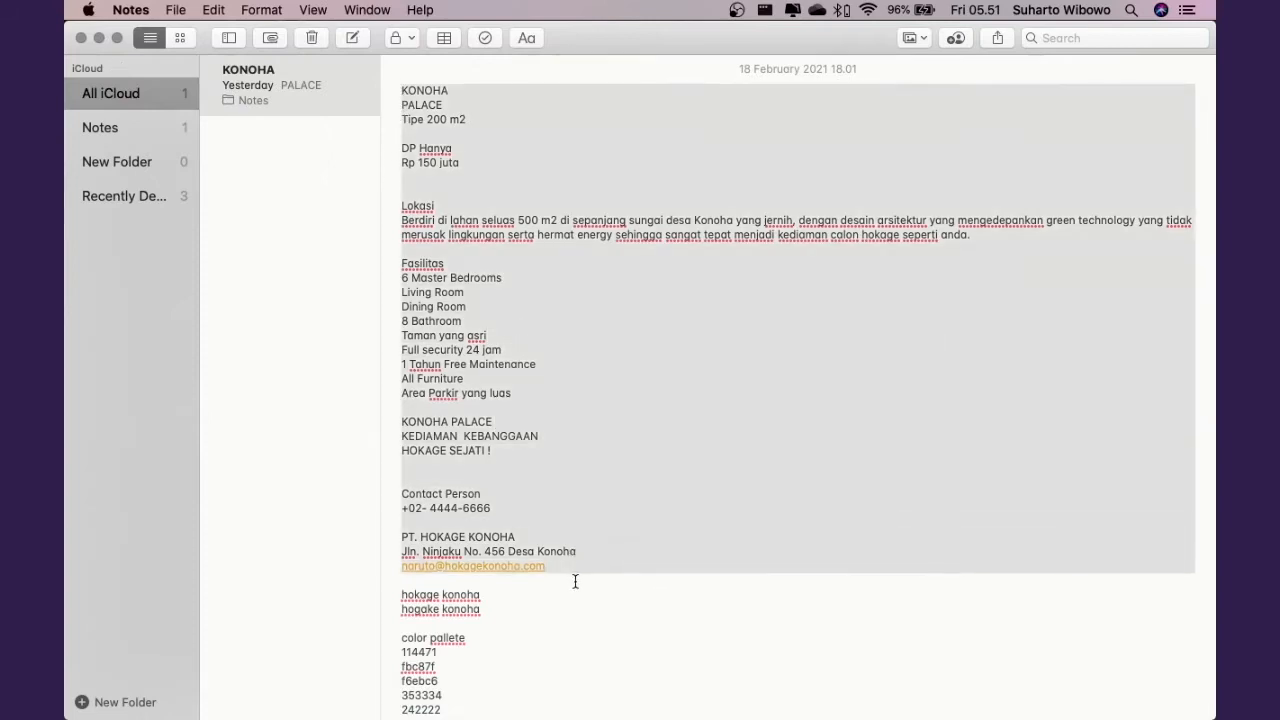
left_click(572, 447)
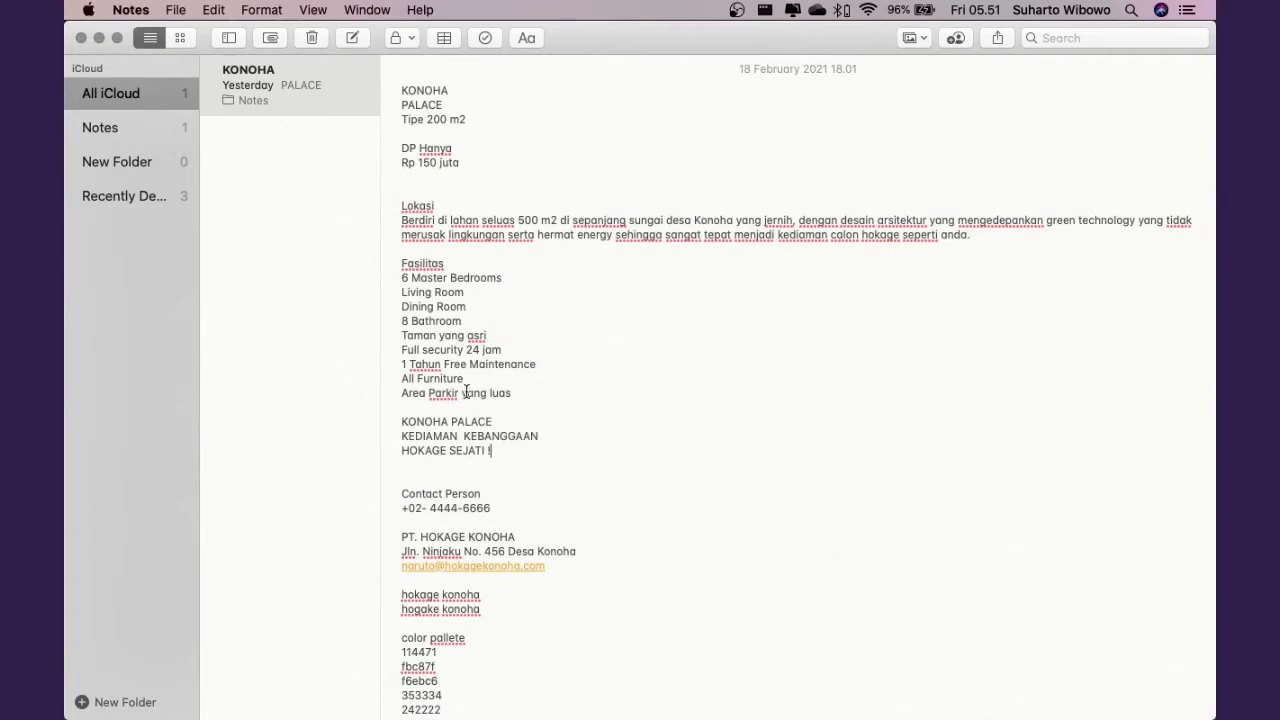
left_click_drag(403, 90, 590, 585)
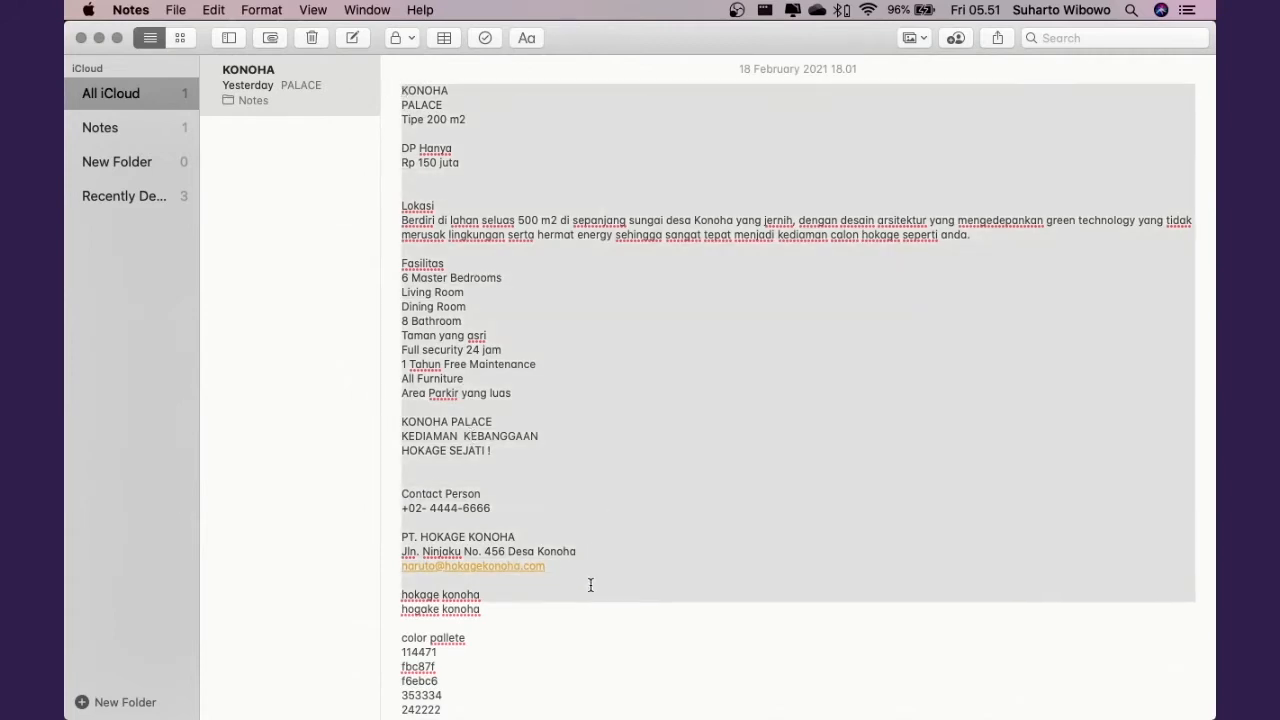
left_click(607, 531)
scroll(538, 622, "down", 3)
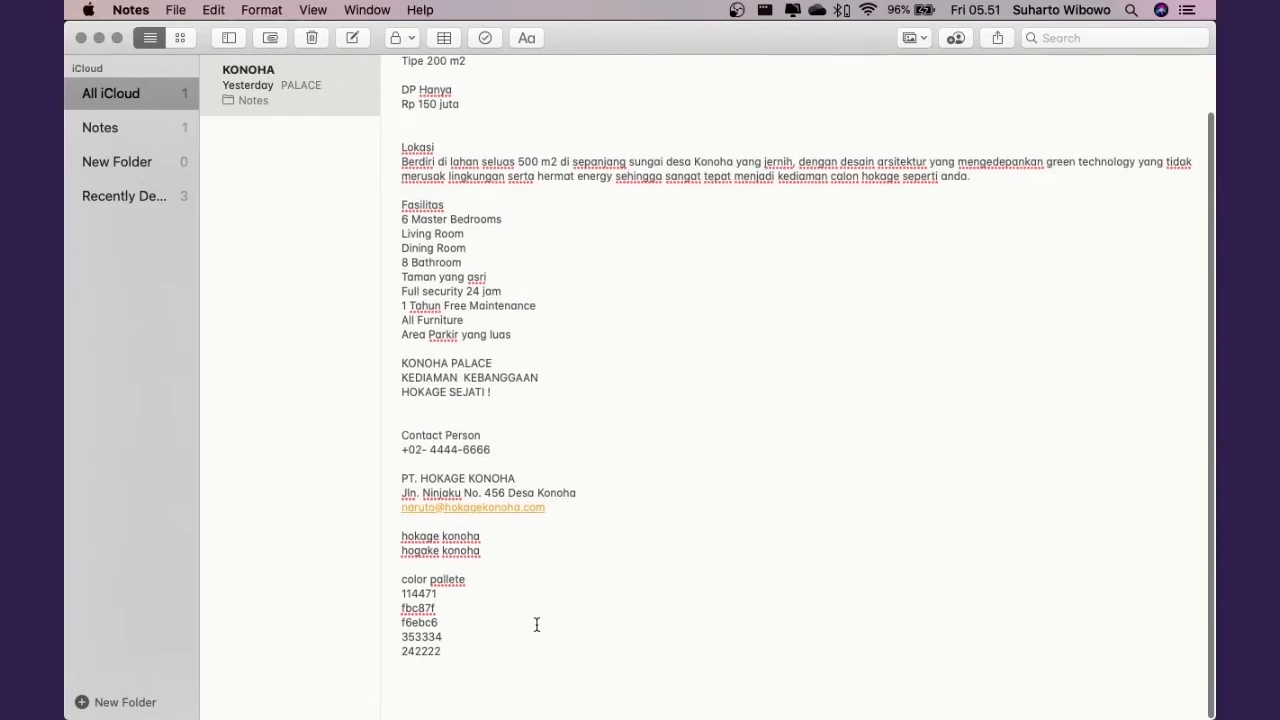
mouse_move(397, 610)
left_mouse_down()
mouse_move(461, 668)
mouse_move(402, 612)
left_mouse_up()
left_click(459, 669)
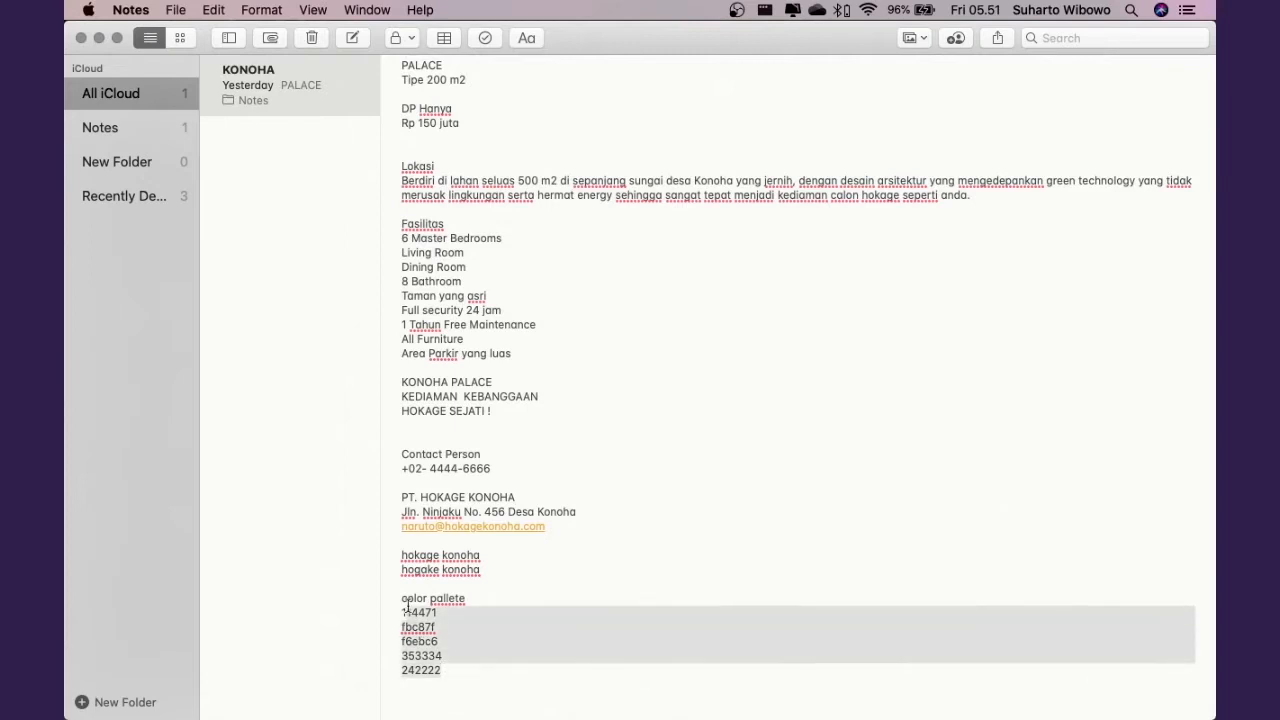
left_click(603, 550)
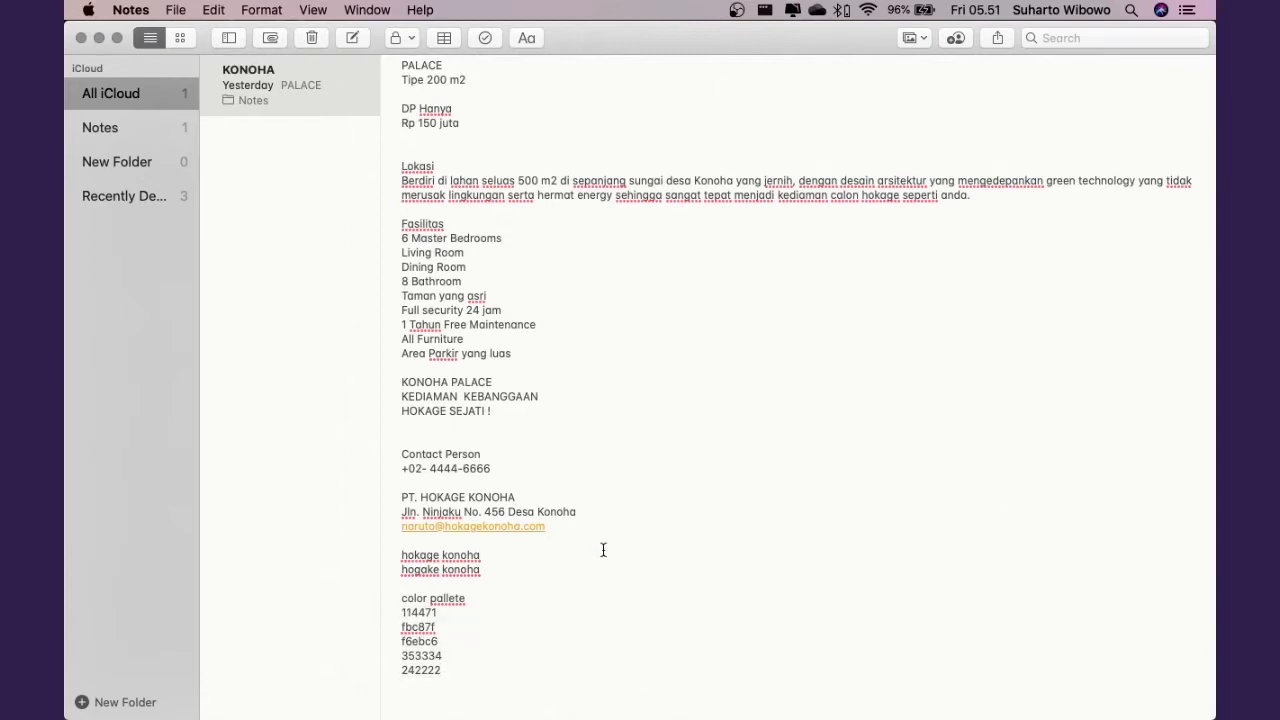
Switch back to Photoshop and inspect the colours stored in the Flyer Property swatch group
key("super+Tab")
key("Tab")
key("Tab")
key("Tab")
key("Tab")
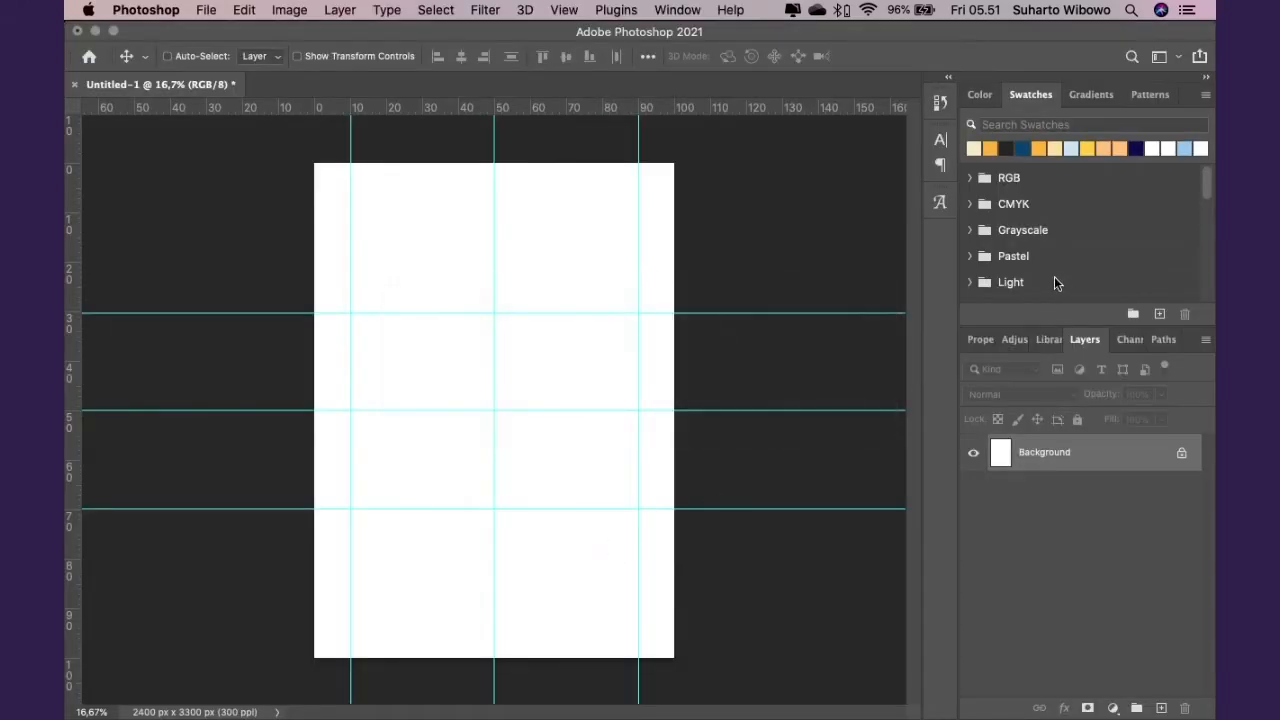
scroll(1054, 276, "down", 5)
left_click(968, 236)
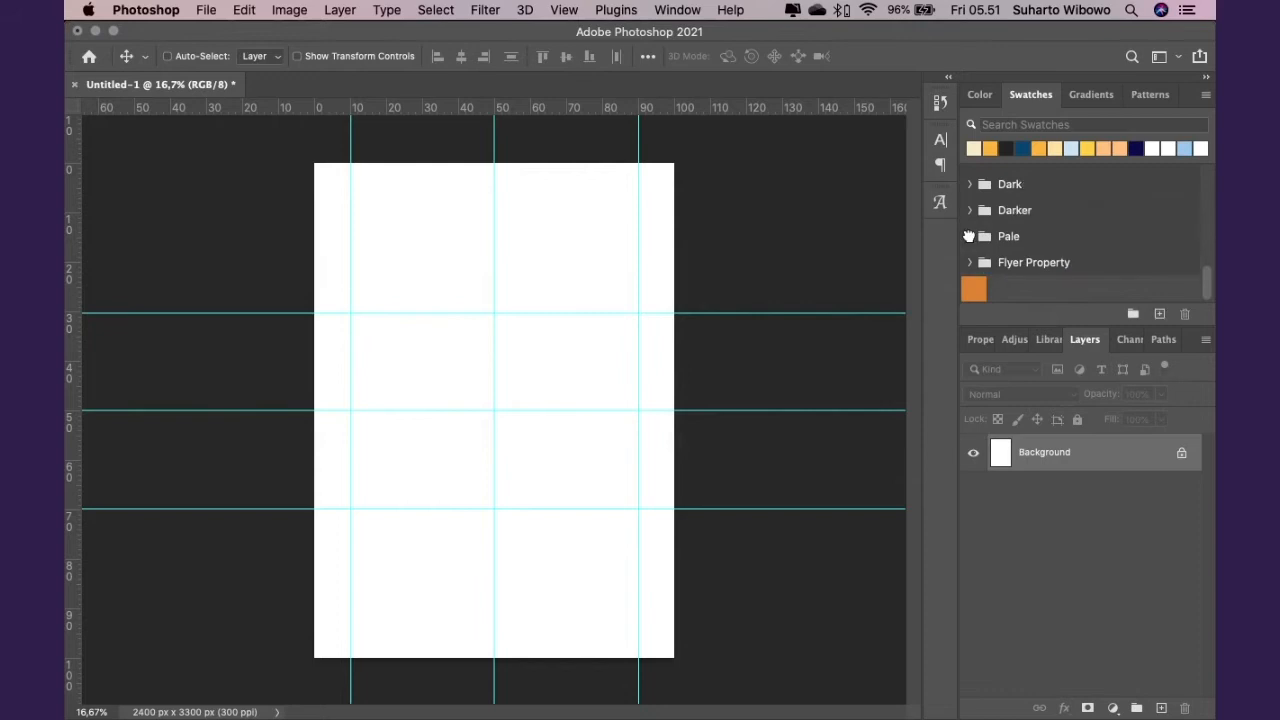
left_click(1036, 264)
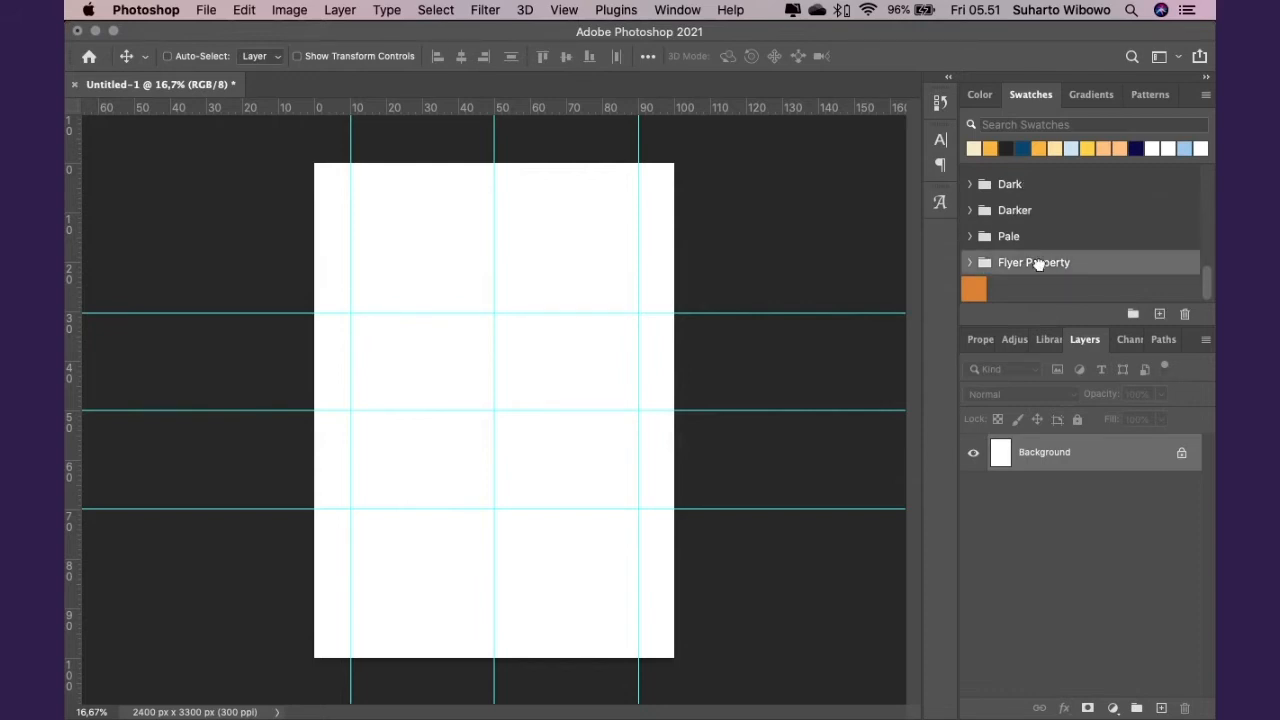
left_click(966, 264)
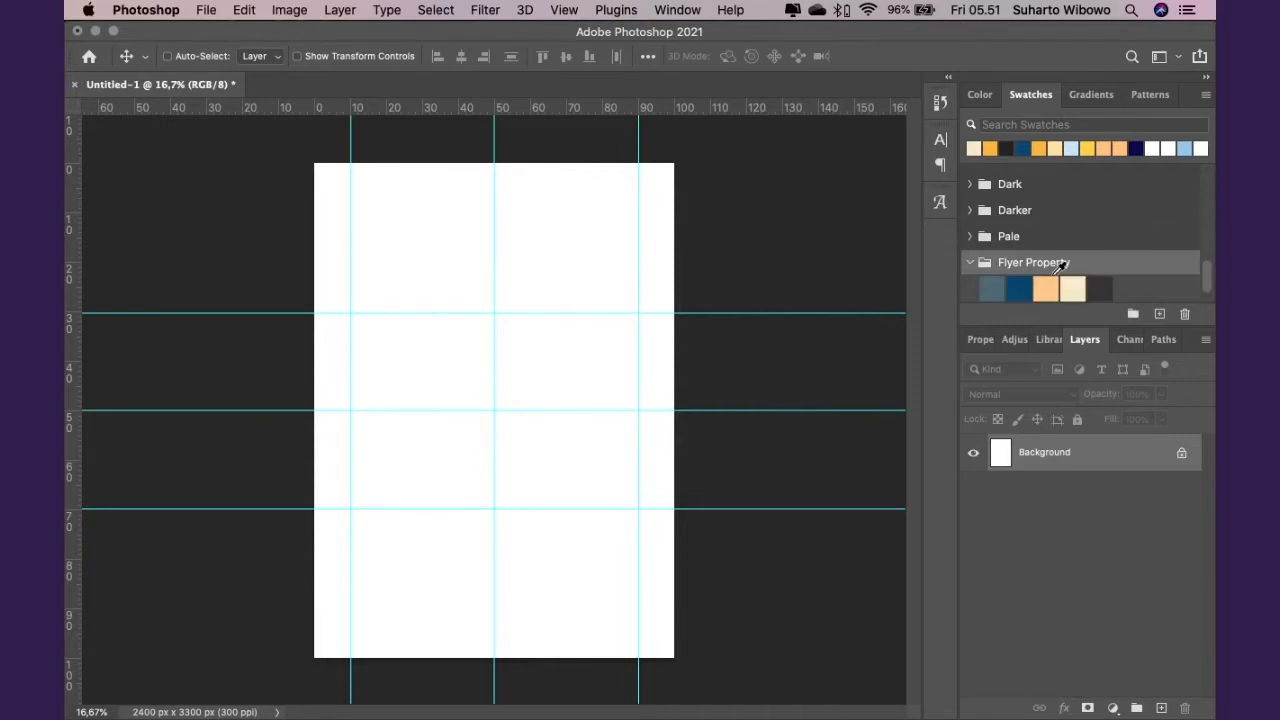
scroll(1060, 266, "down", 1)
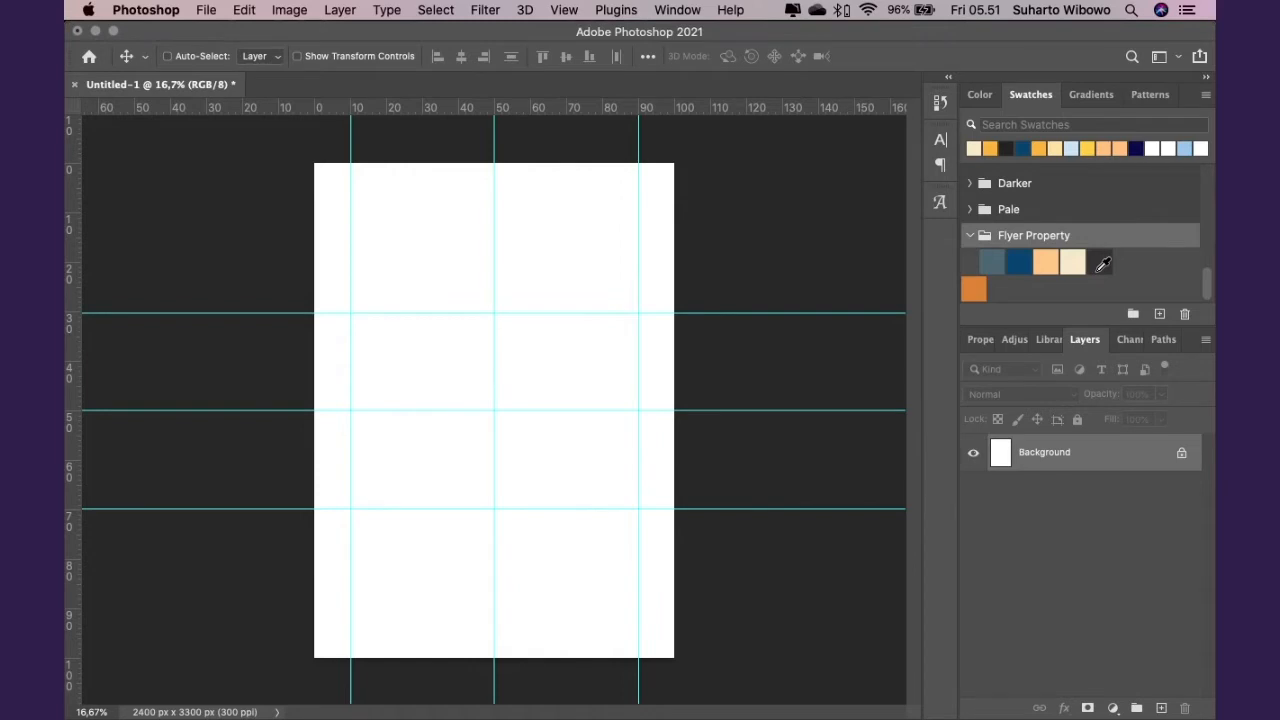
left_click(970, 235)
Delete the Flyer Property swatch group together with its swatches
right_click(1023, 268)
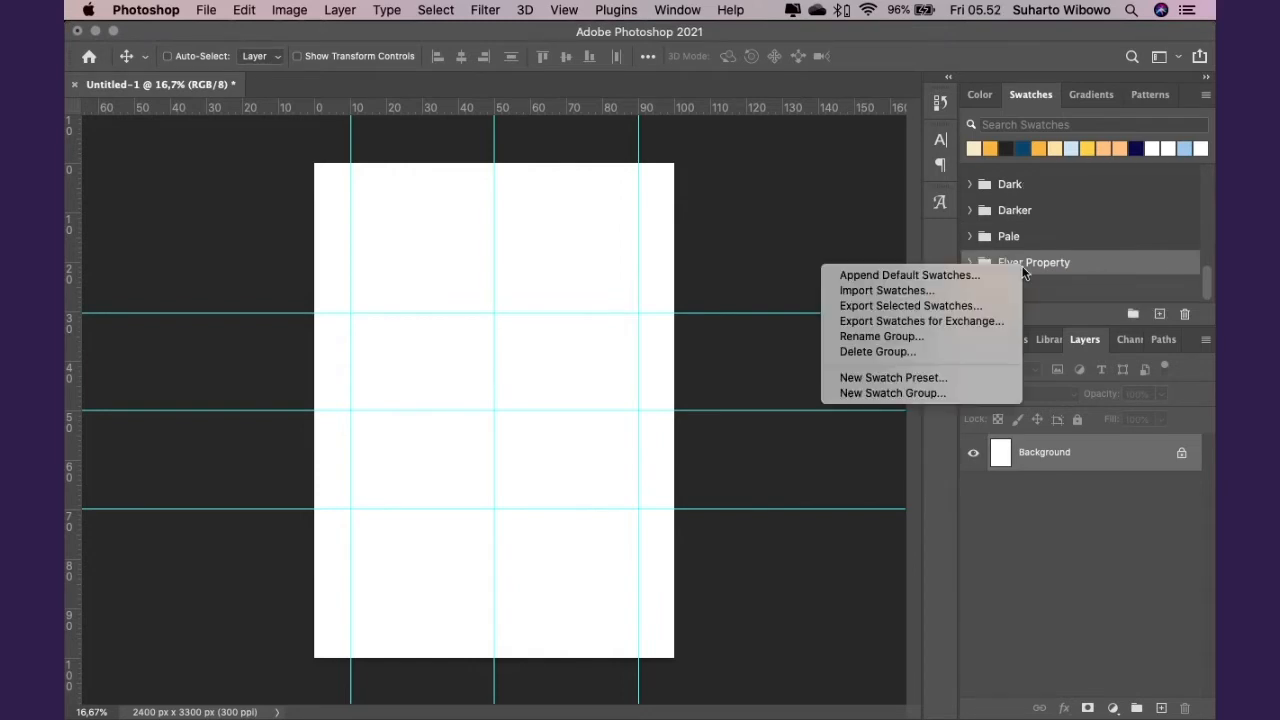
left_click(942, 352)
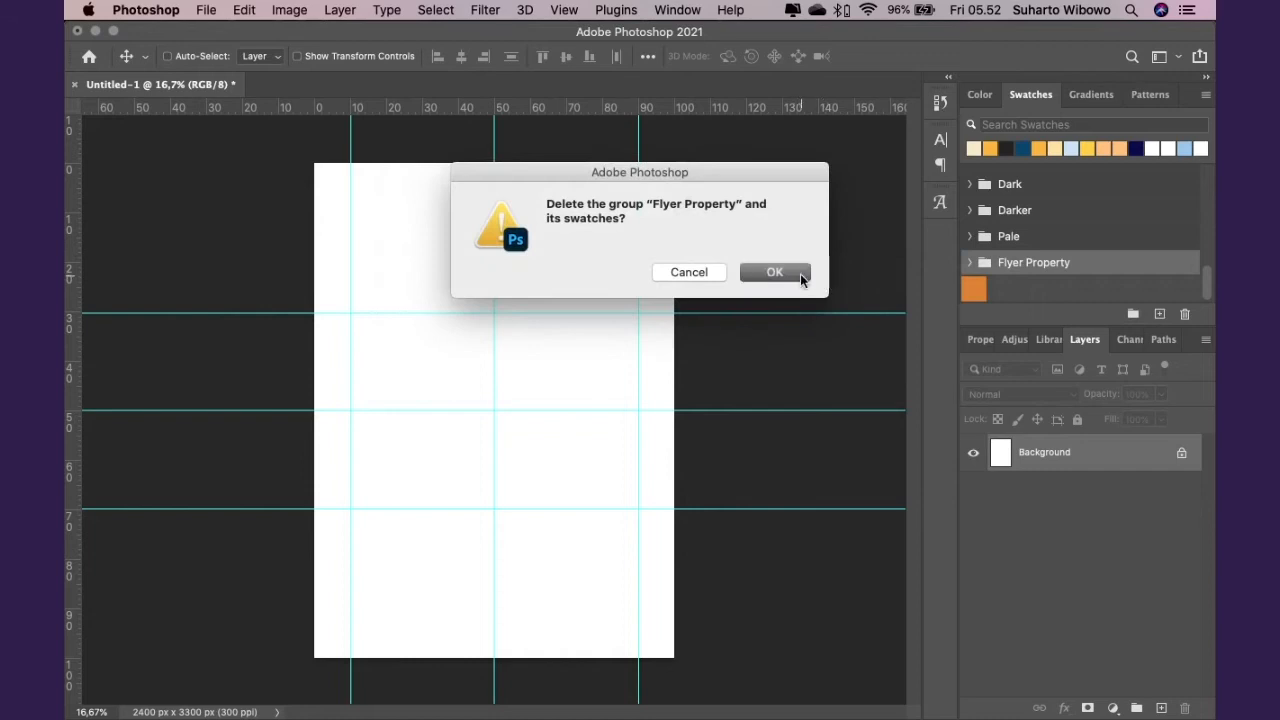
left_click(801, 274)
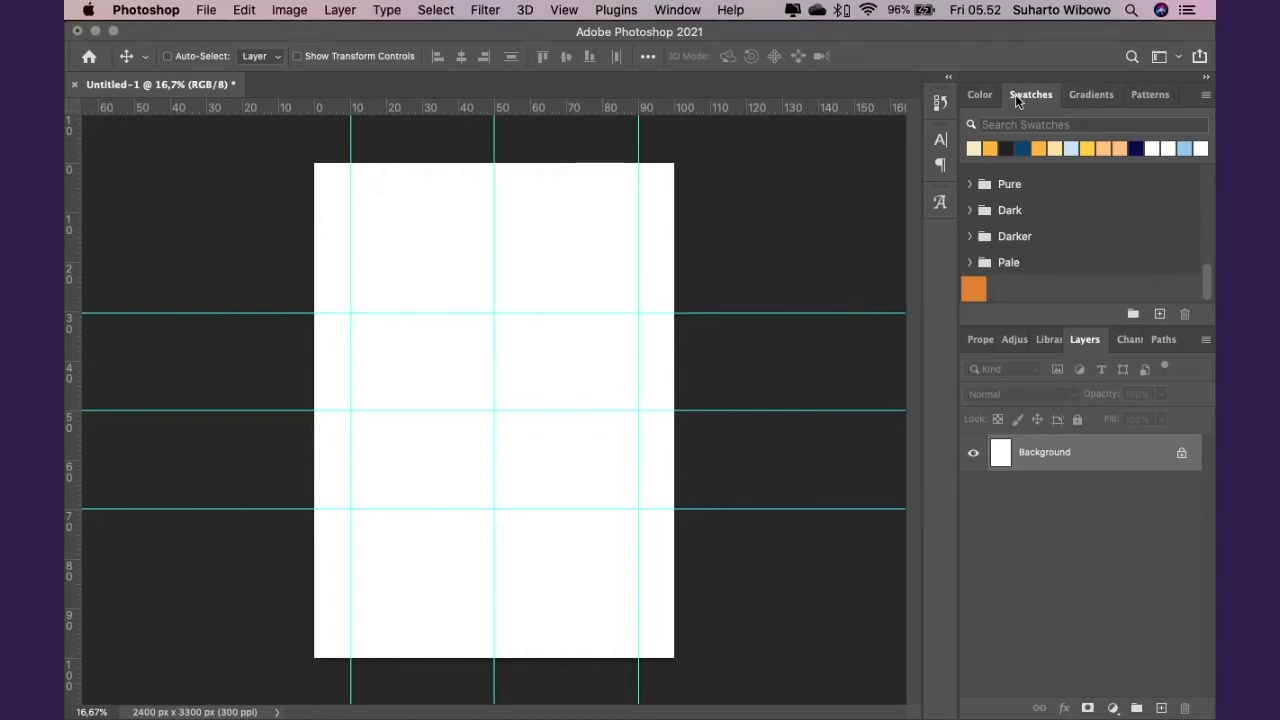
left_click(564, 10)
mouse_move(577, 386)
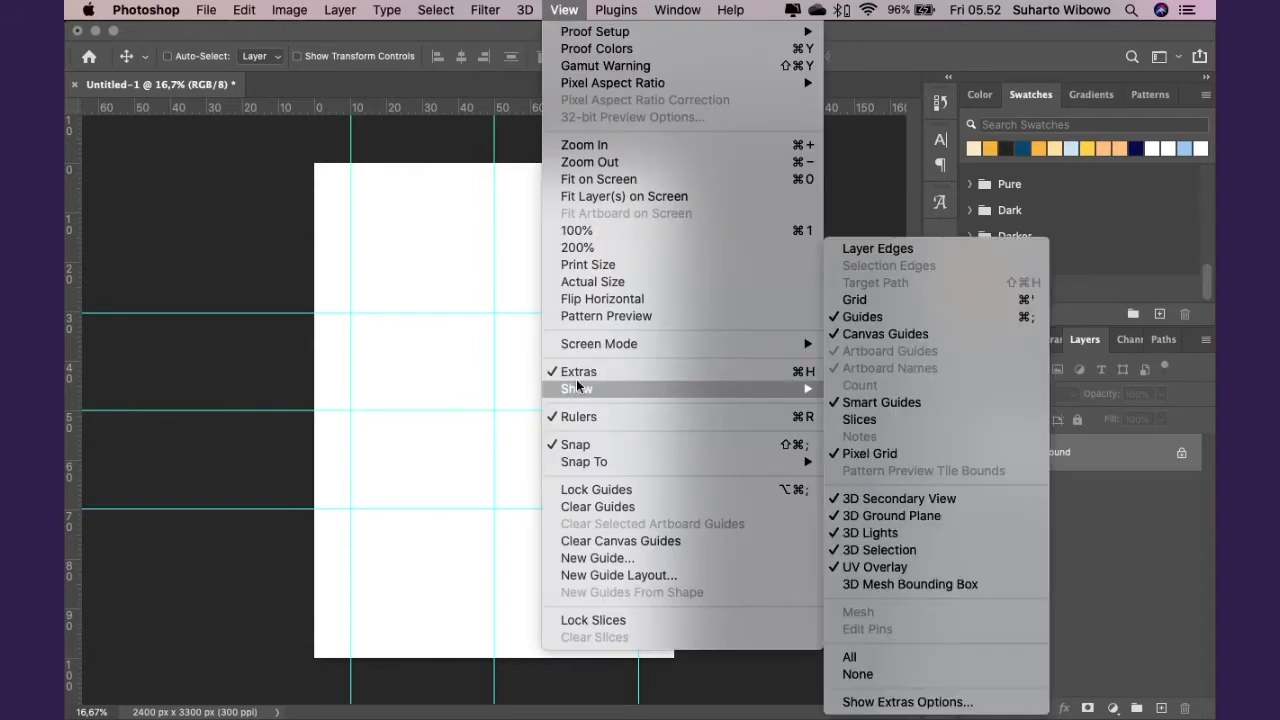
mouse_move(677, 10)
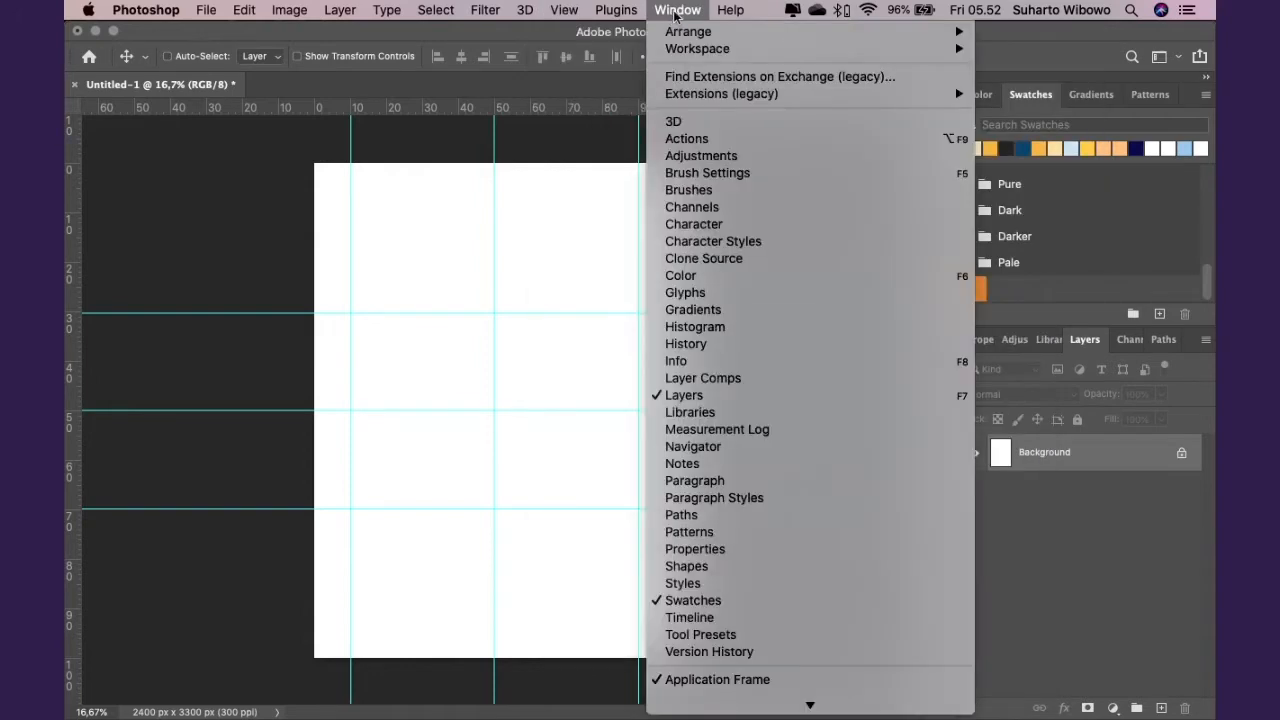
scroll(708, 117, "down", 1)
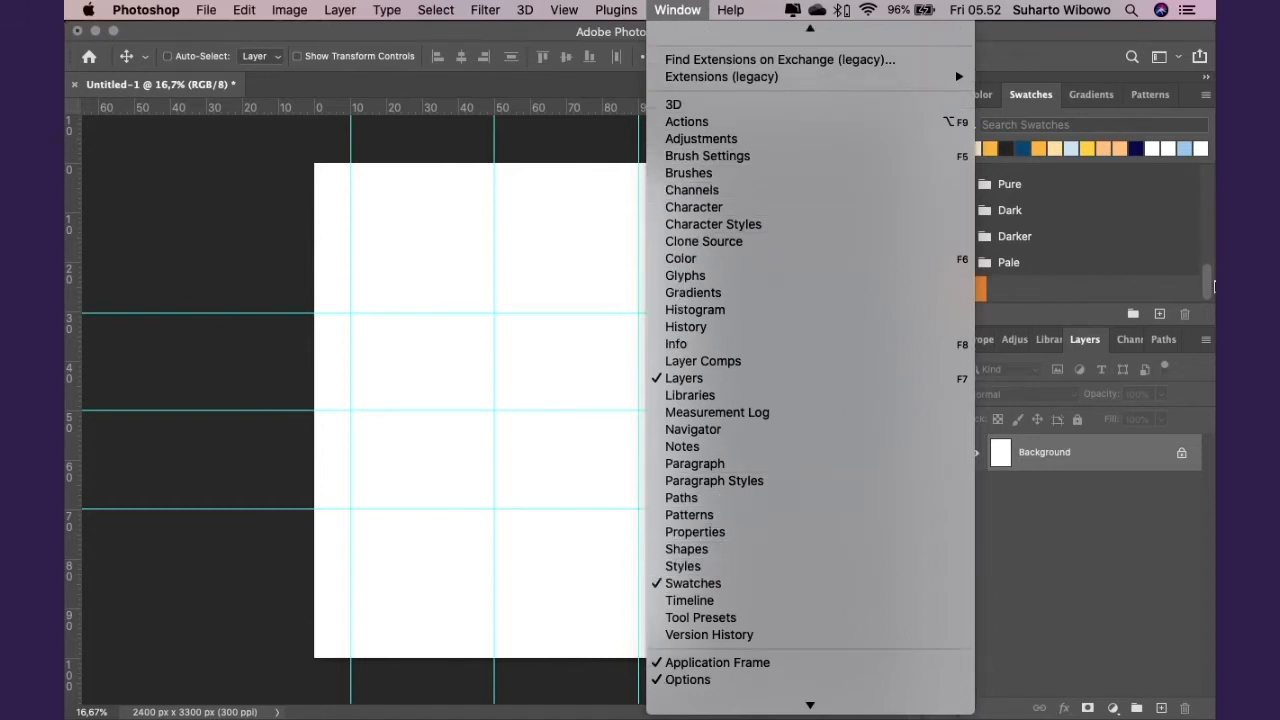
left_click(1210, 288)
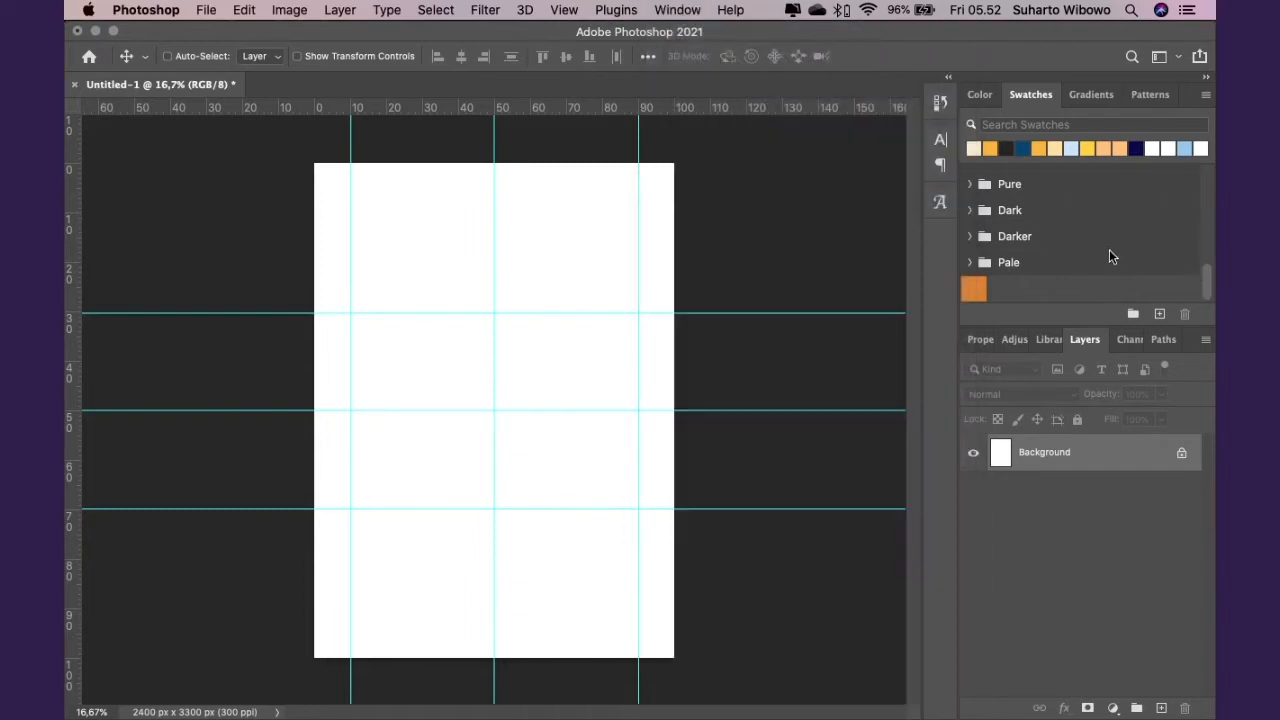
Create a new swatch group named Brosur Property
left_click(1133, 314)
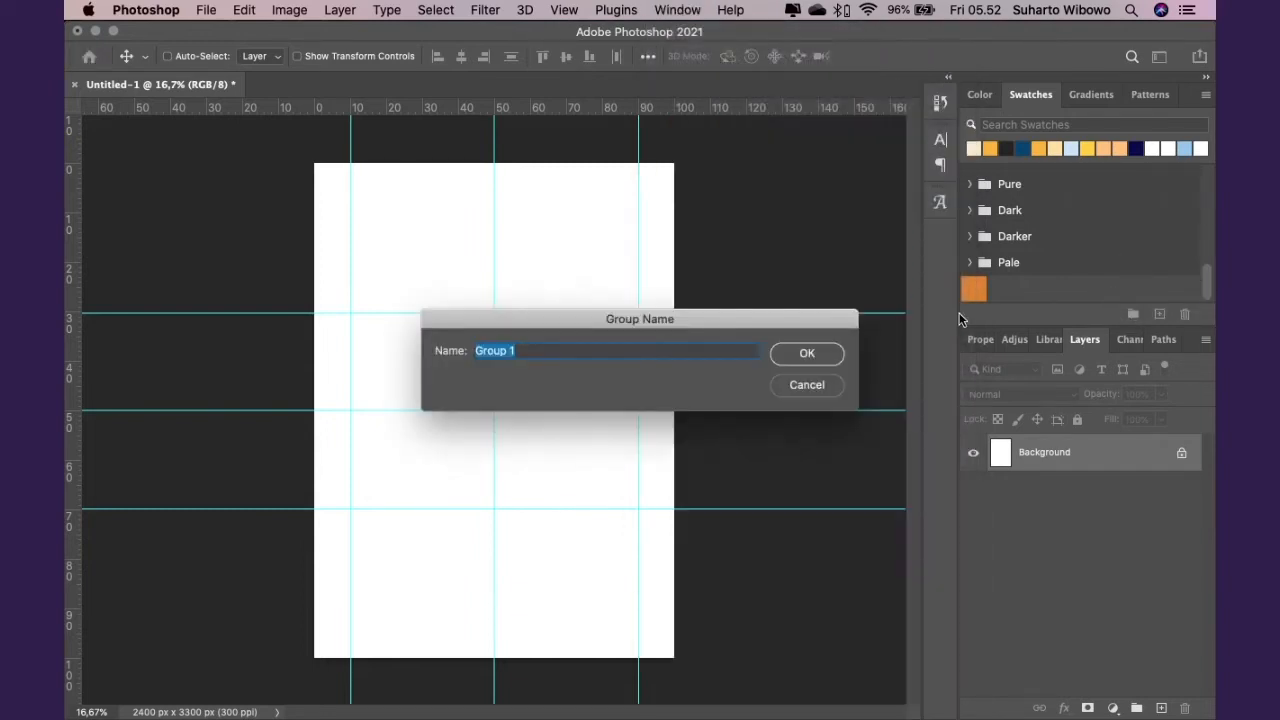
type("Brosur Property")
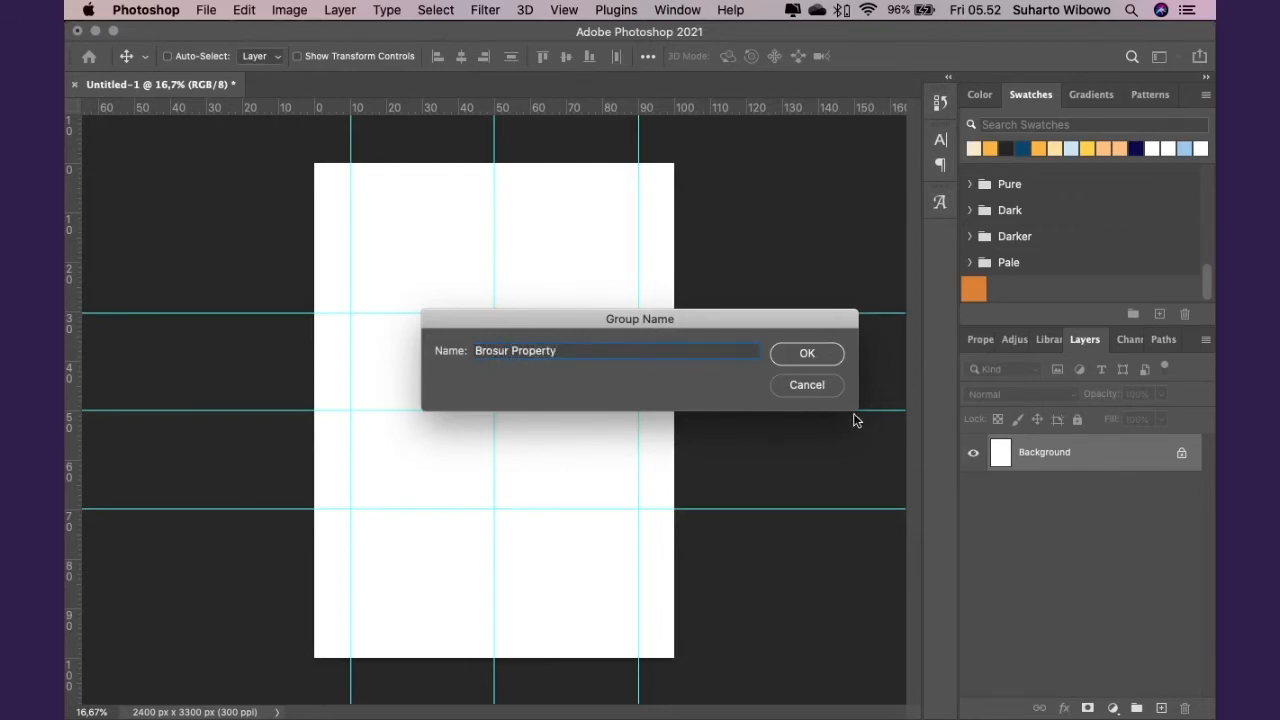
left_click(805, 354)
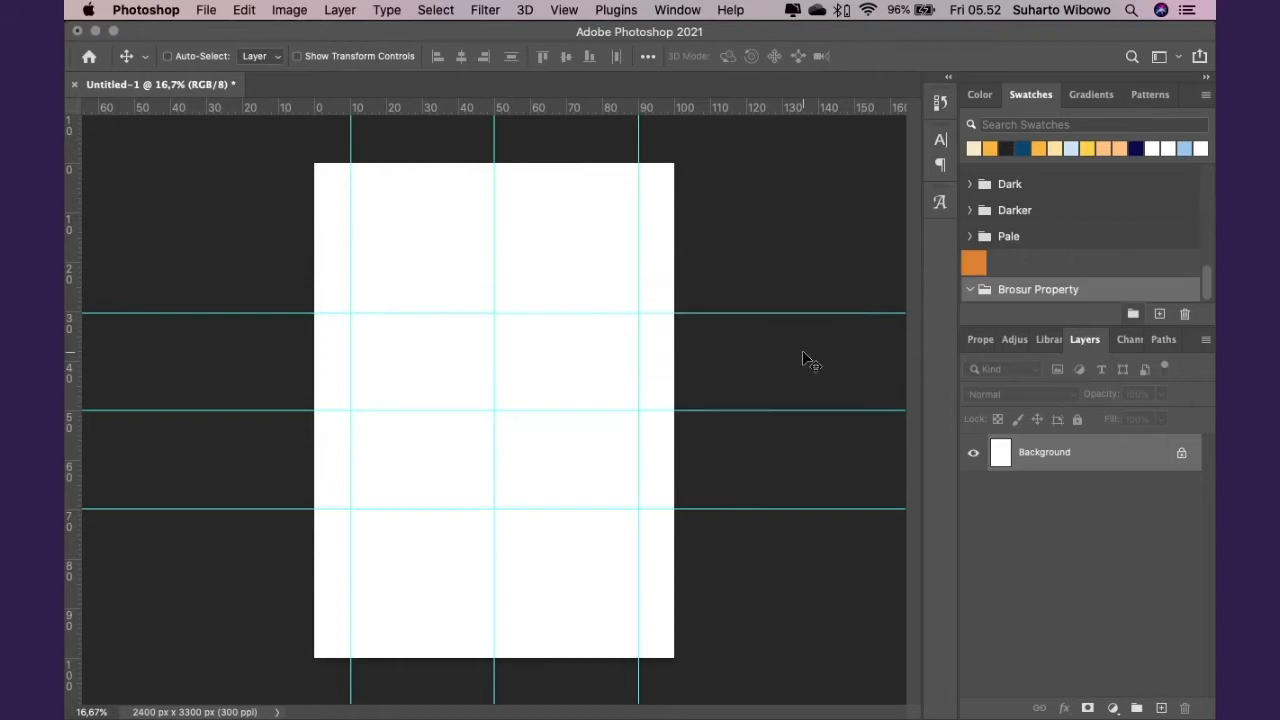
left_click(968, 289)
left_click(1159, 314)
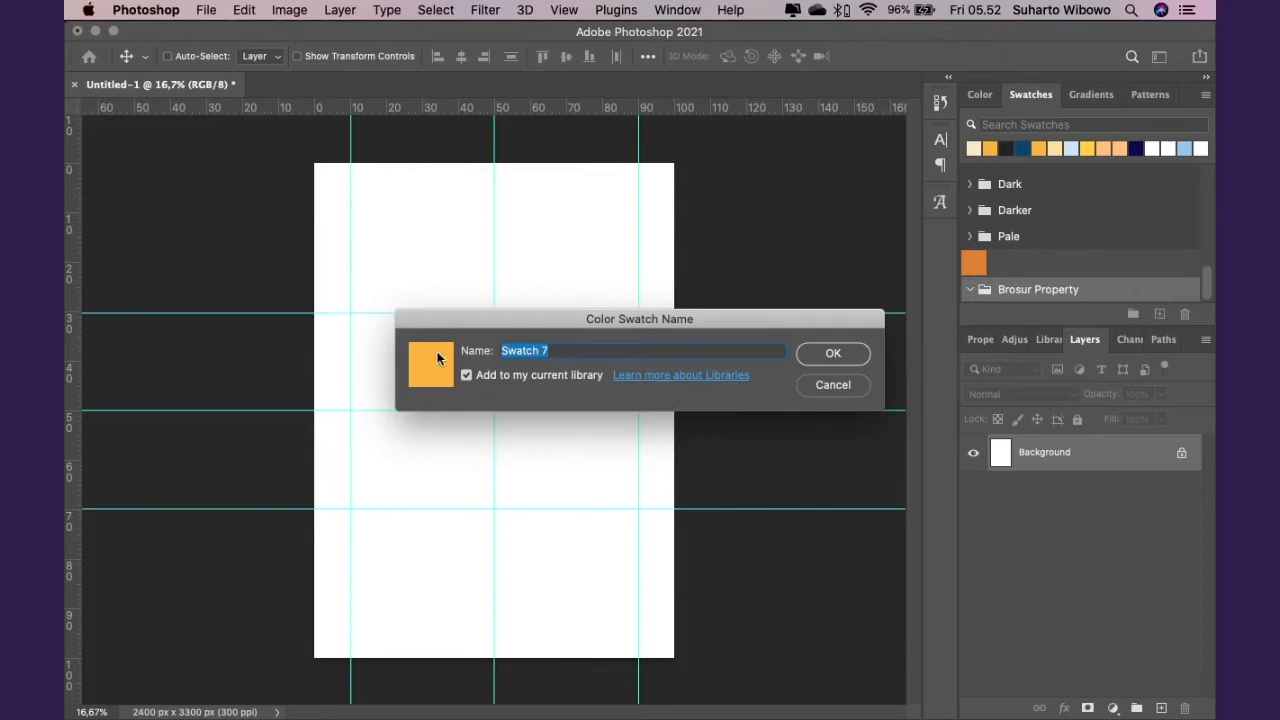
left_click(829, 389)
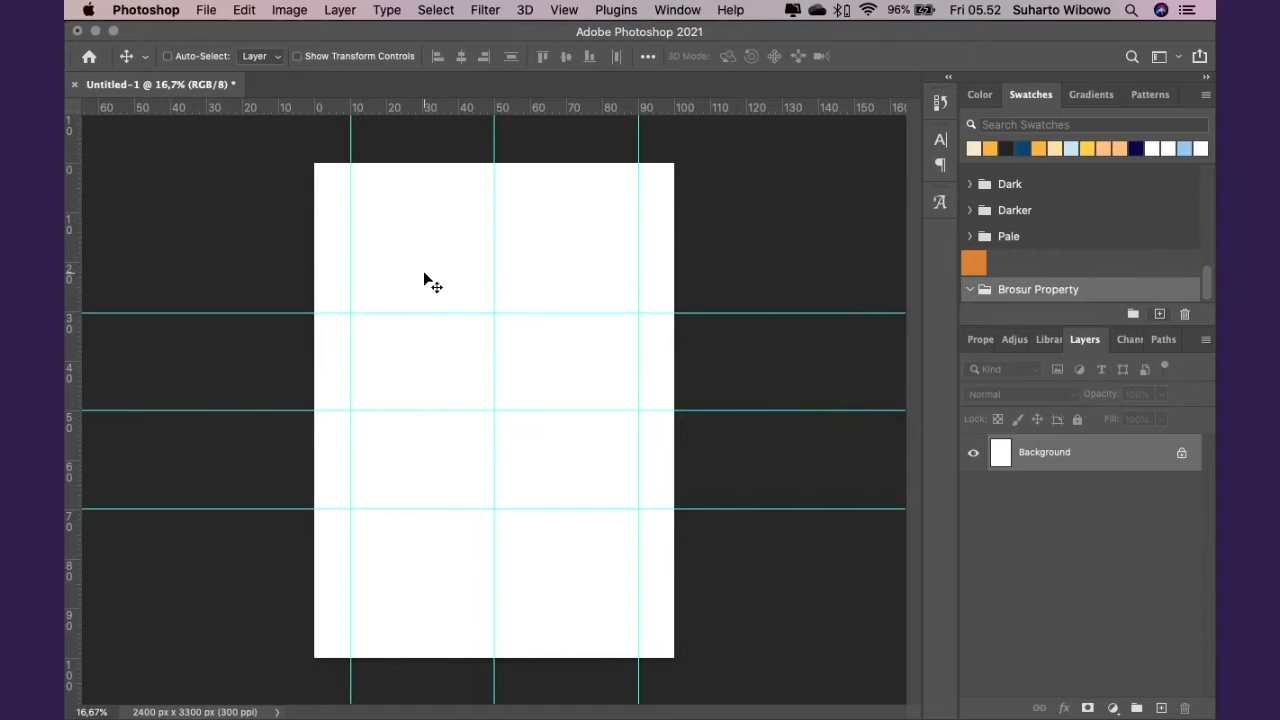
left_click(617, 12)
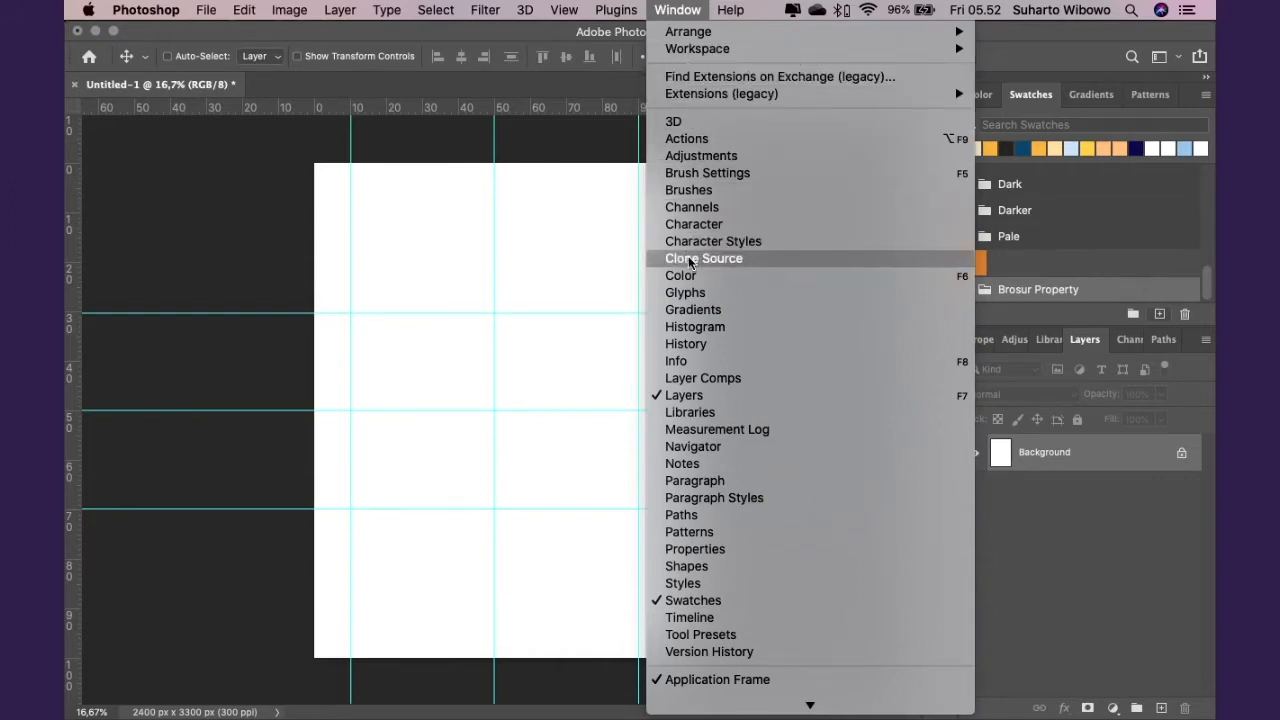
scroll(690, 405, "down", 2)
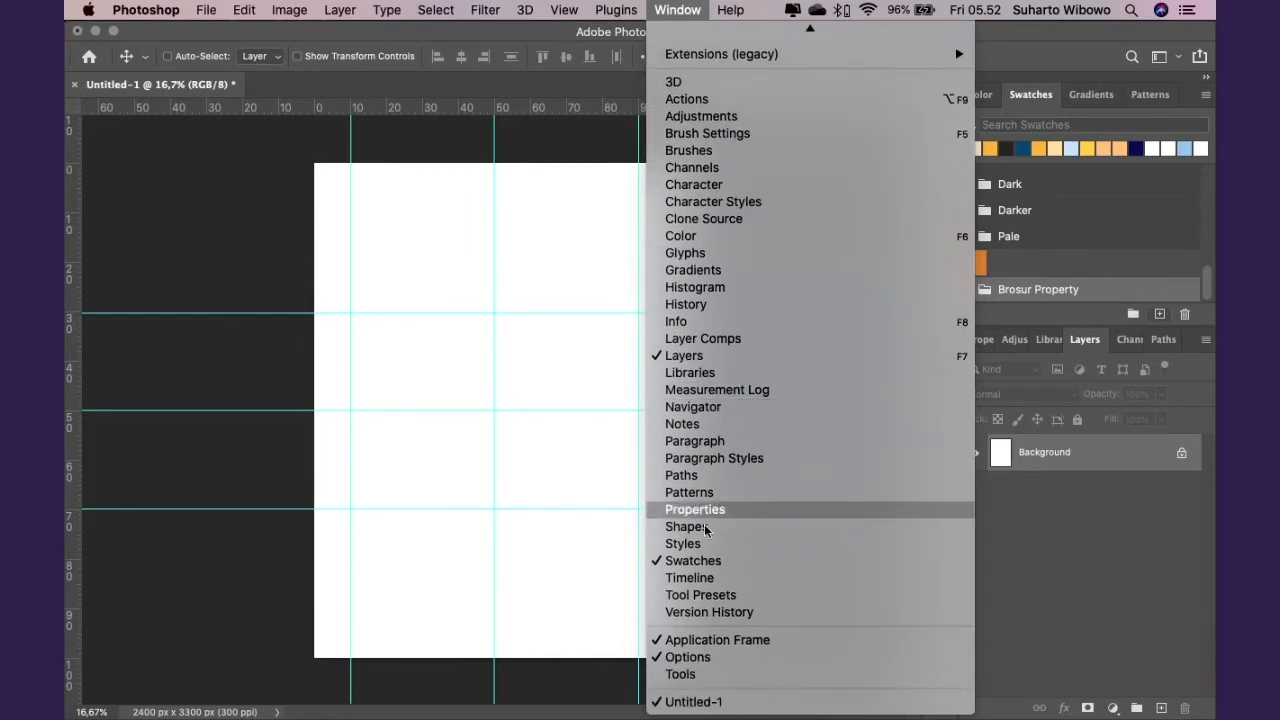
left_click(702, 595)
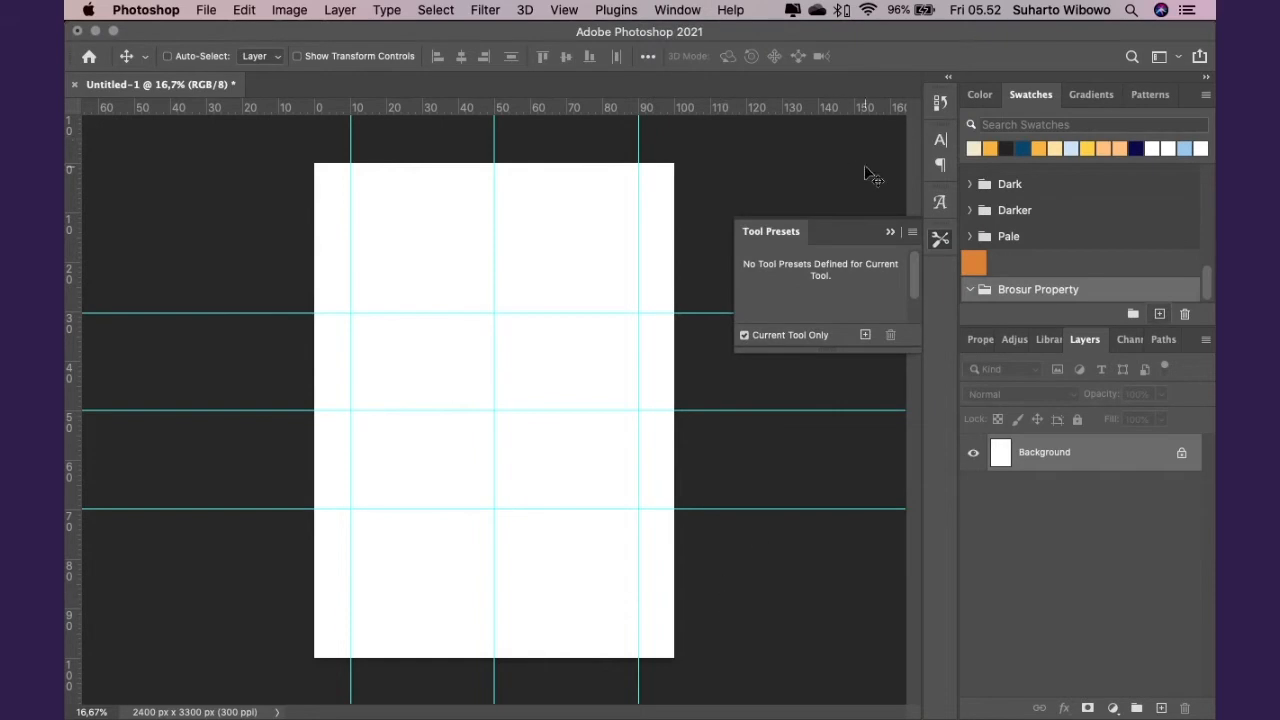
left_click(890, 232)
Show the Tools palette and move it up beside the vertical ruler, clear of the page
left_click(678, 10)
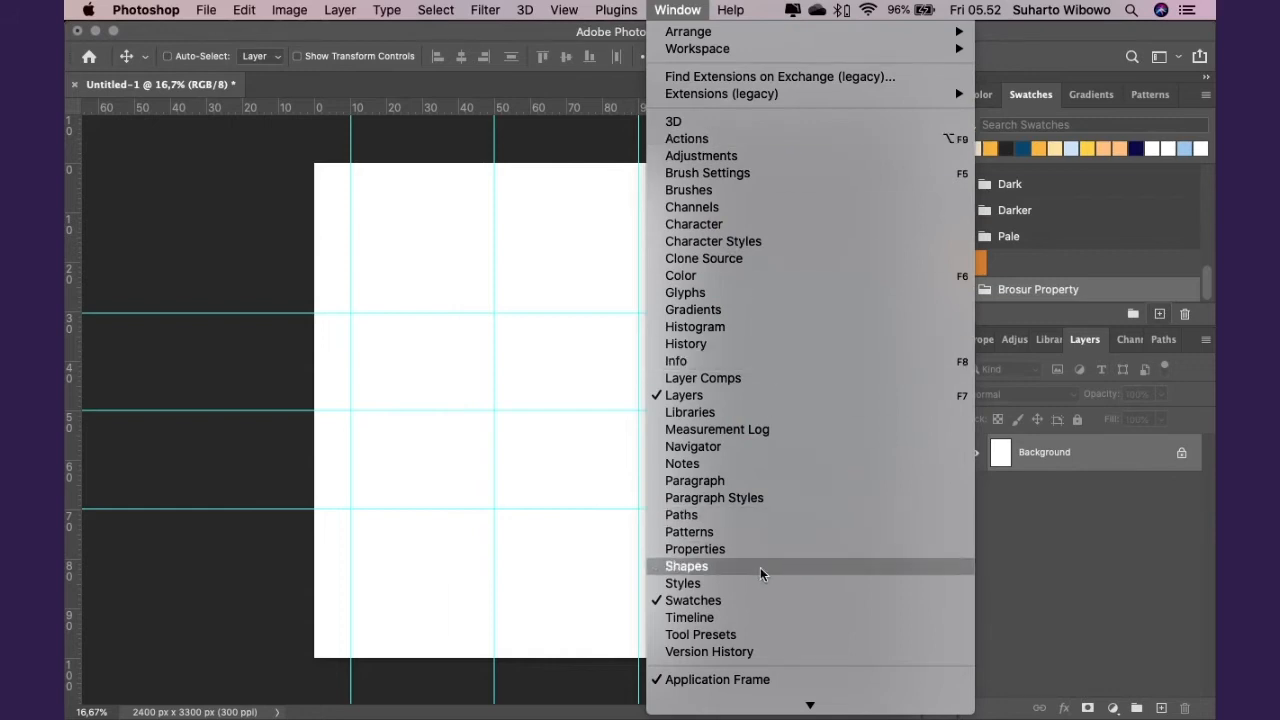
scroll(762, 568, "down", 2)
left_click(726, 675)
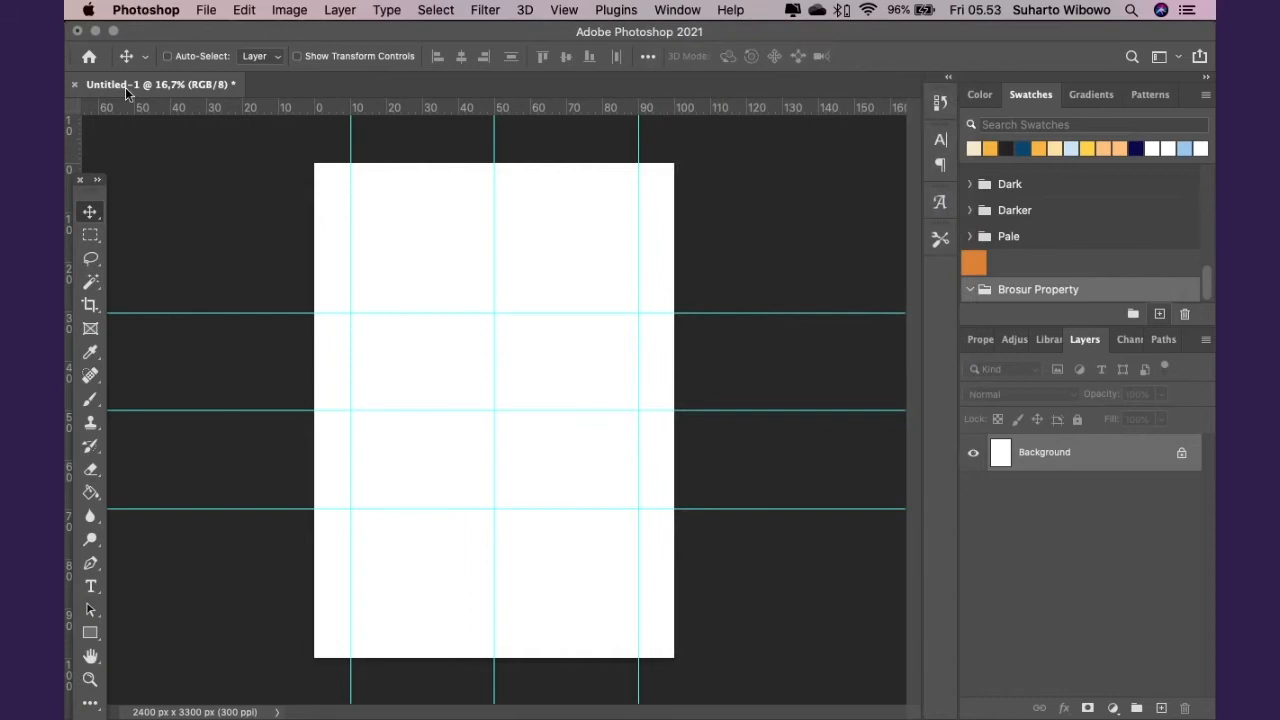
left_click_drag(88, 183, 111, 108)
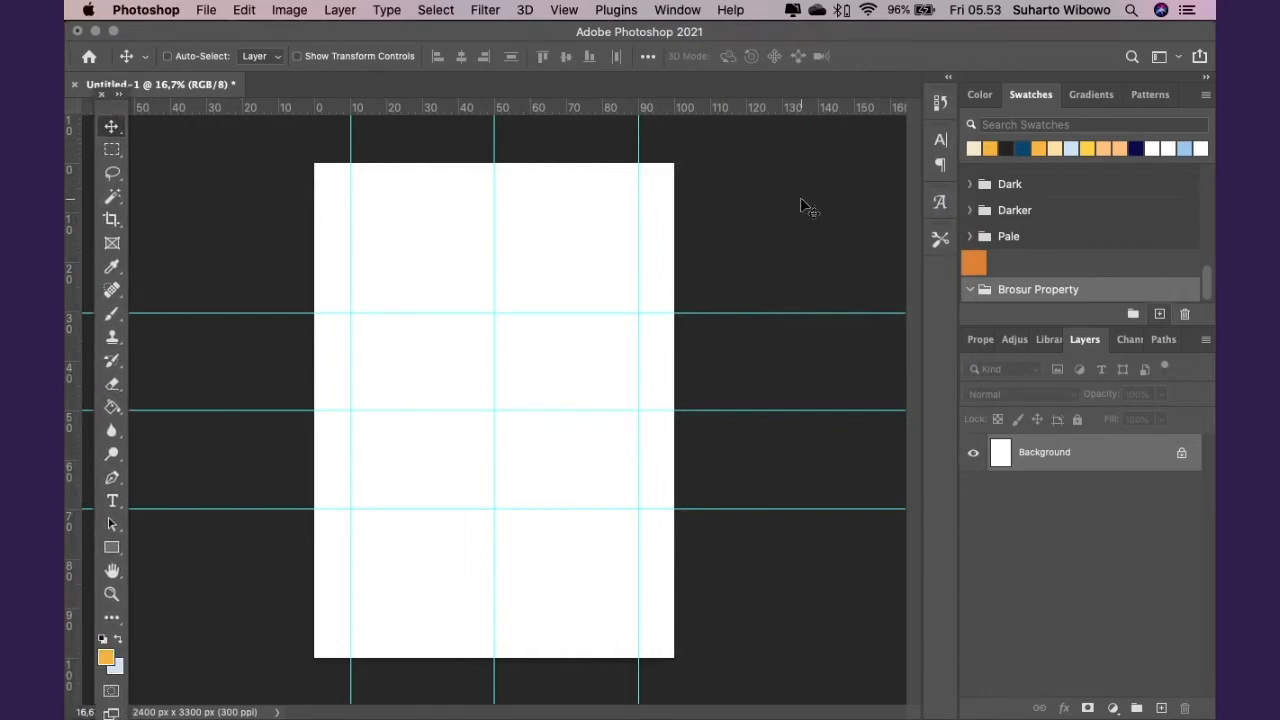
Look through the swatch groups down to the Brosur Property group
scroll(1100, 230, "up", 5)
scroll(1110, 230, "down", 2)
scroll(1110, 226, "down", 4)
scroll(1110, 226, "up", 2)
scroll(1110, 227, "down", 1)
scroll(1110, 233, "down", 5)
left_click(969, 289)
Copy the first palette code 114471 from Notes and add that colour in Photoshop as a swatch in the Brosur Property group
left_click(107, 659)
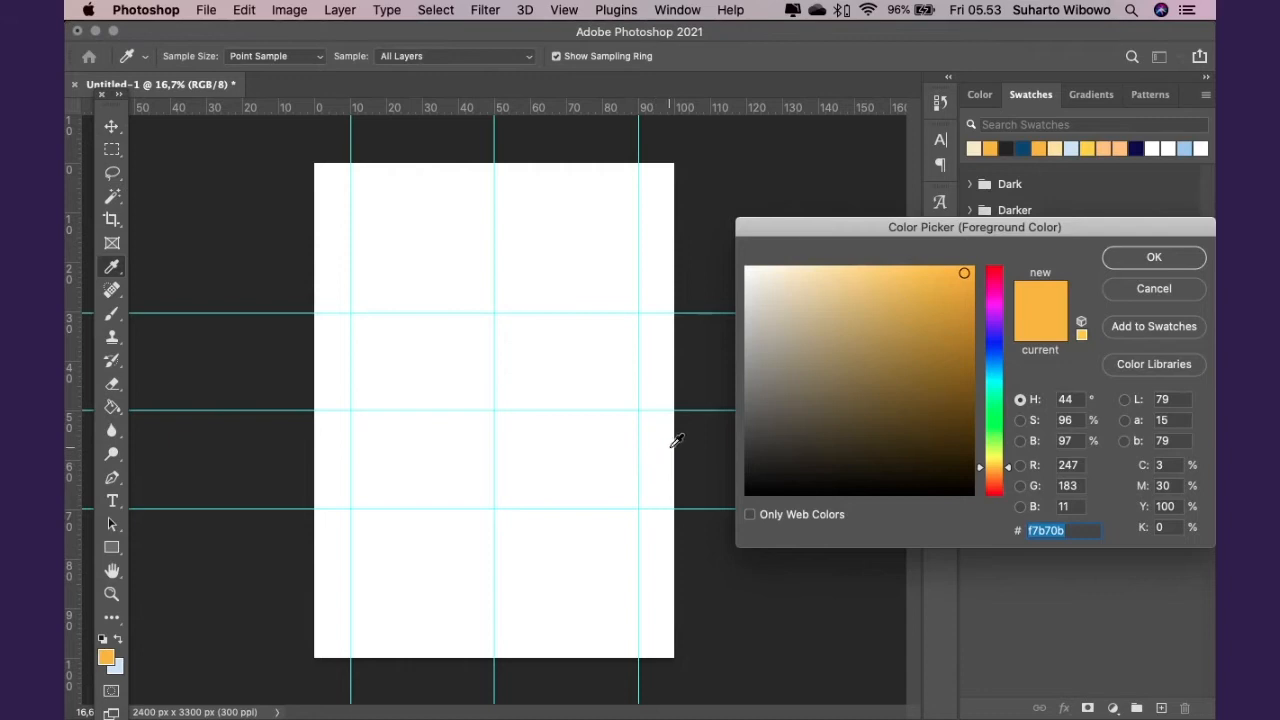
key("F4")
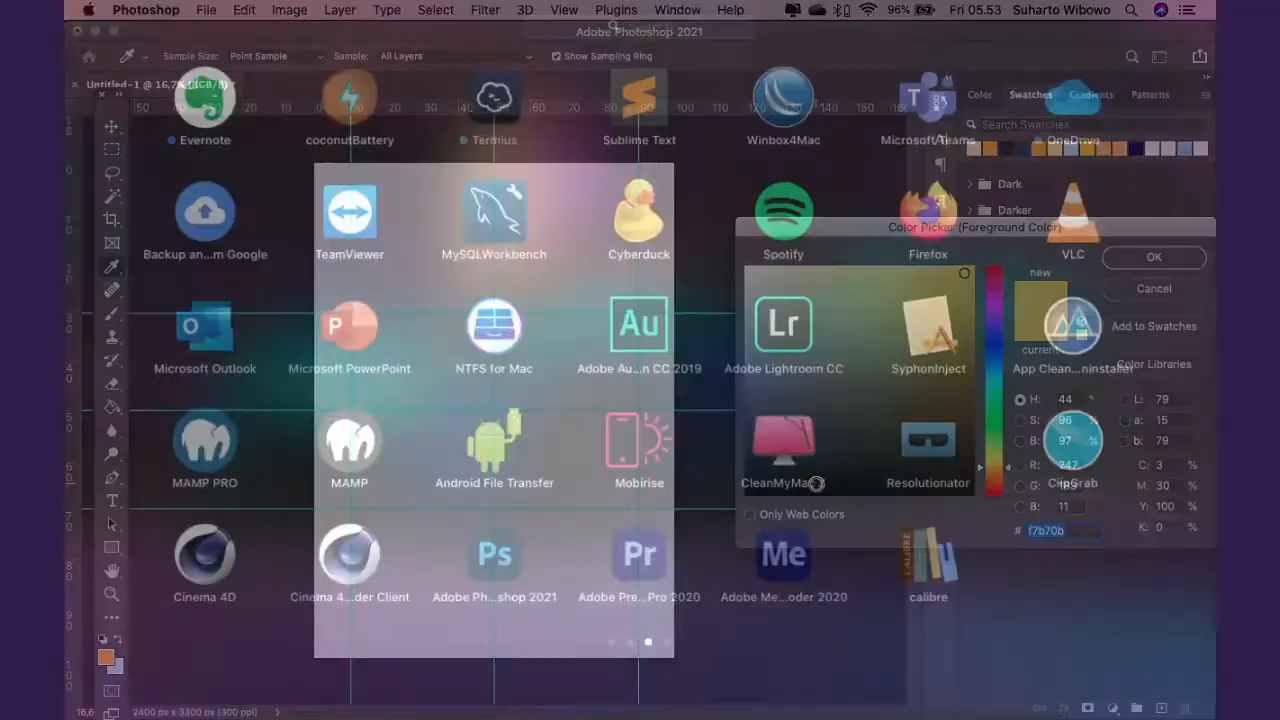
left_click(340, 690)
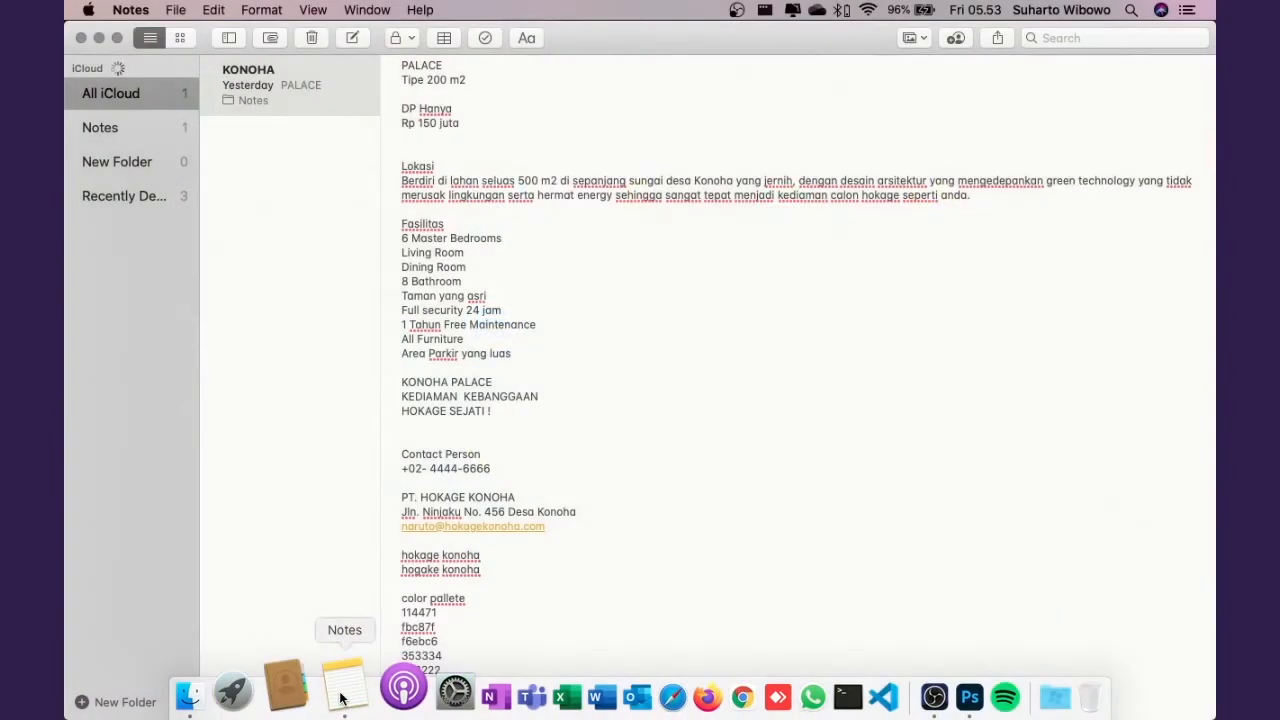
left_click_drag(440, 612, 389, 613)
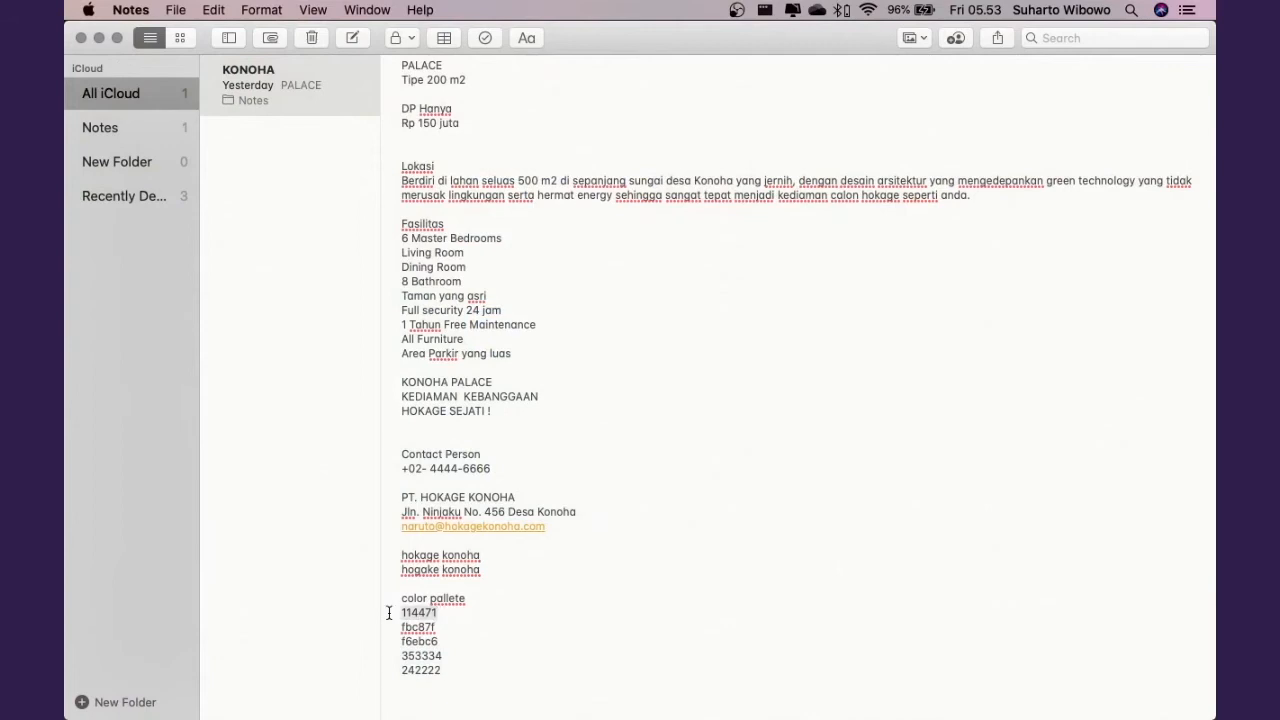
key("super+c")
key("super+Tab")
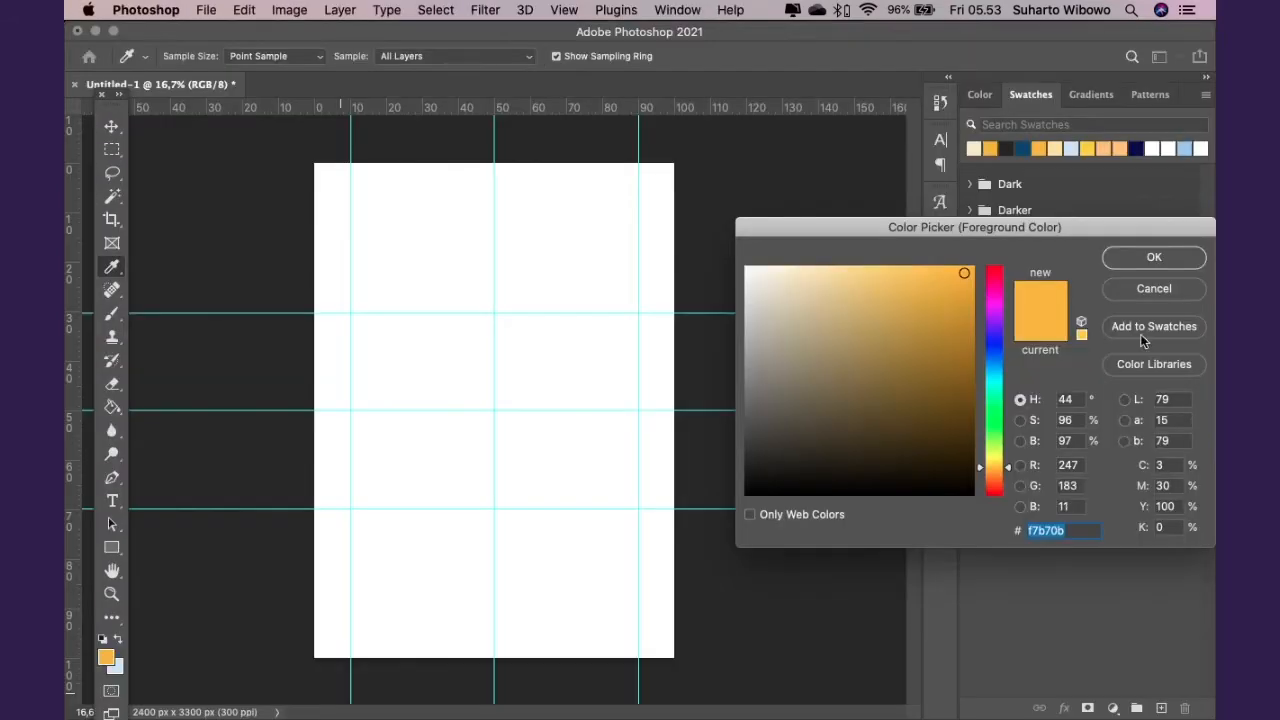
left_click_drag(1076, 530, 1012, 535)
key("super+v")
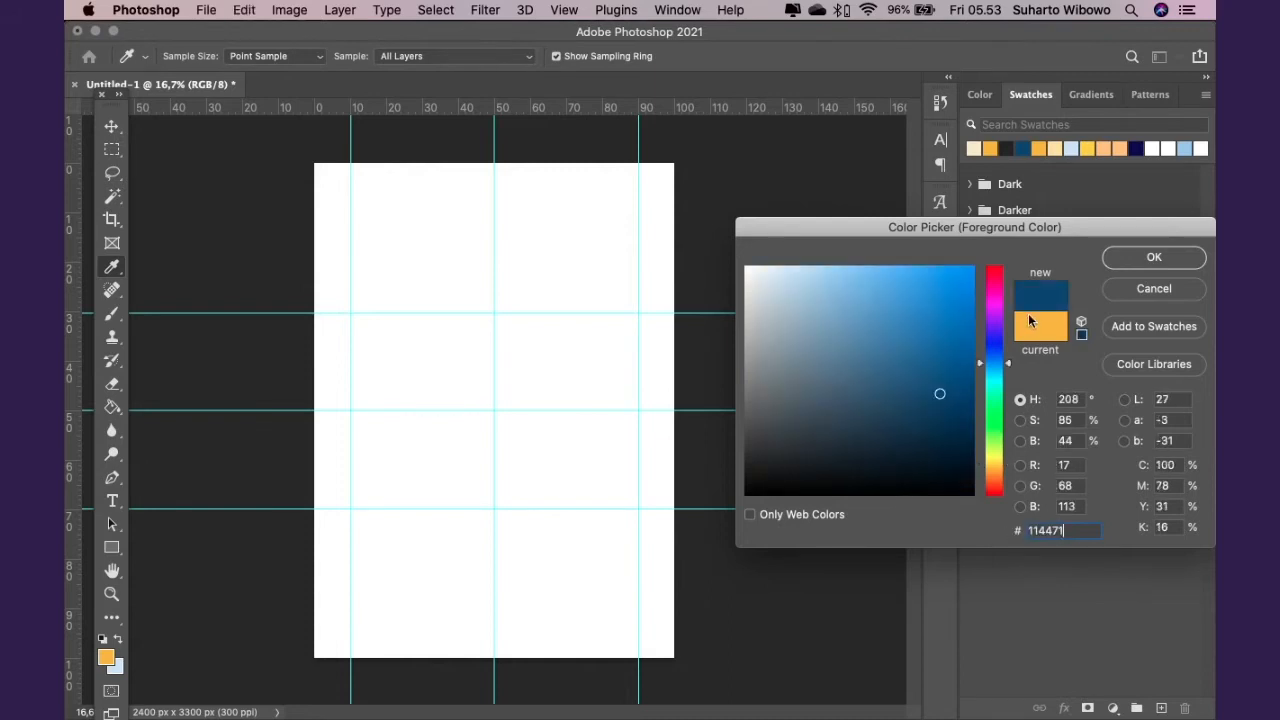
left_click(1162, 328)
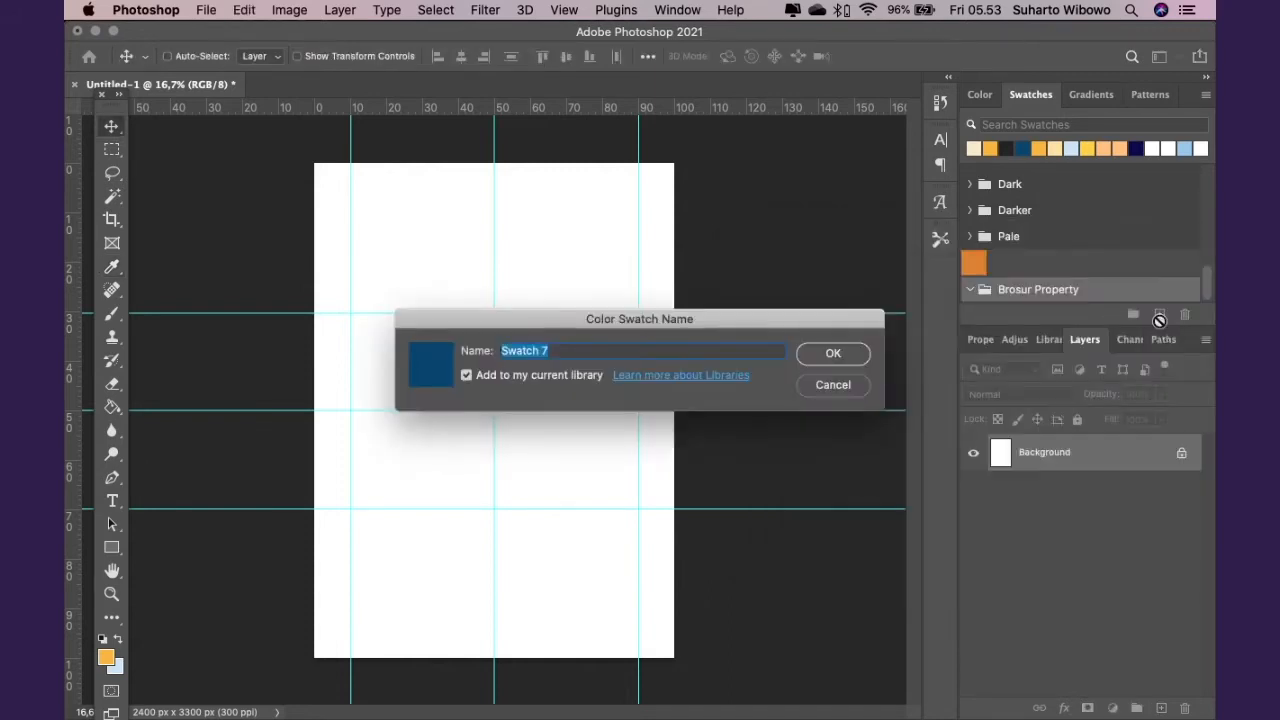
left_click(833, 354)
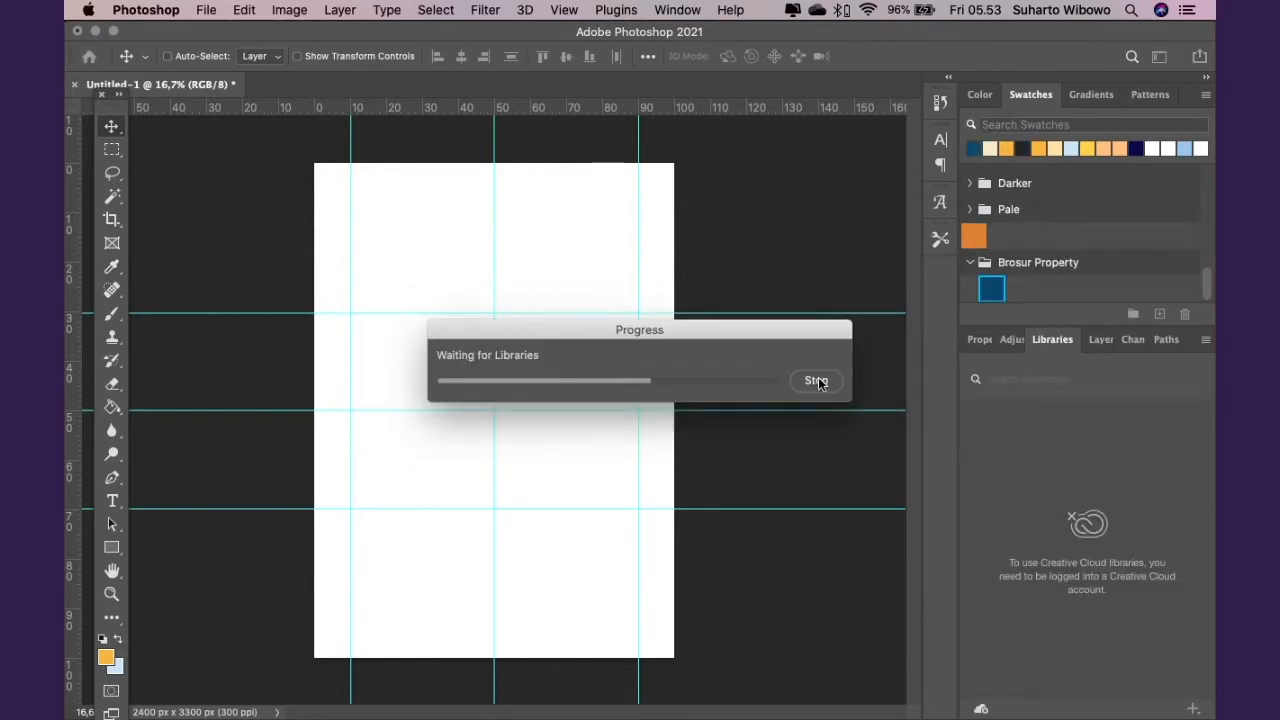
left_click(818, 379)
Copy the palette code fbc87f from Notes and set it as the foreground colour in Photoshop
key("super+Tab")
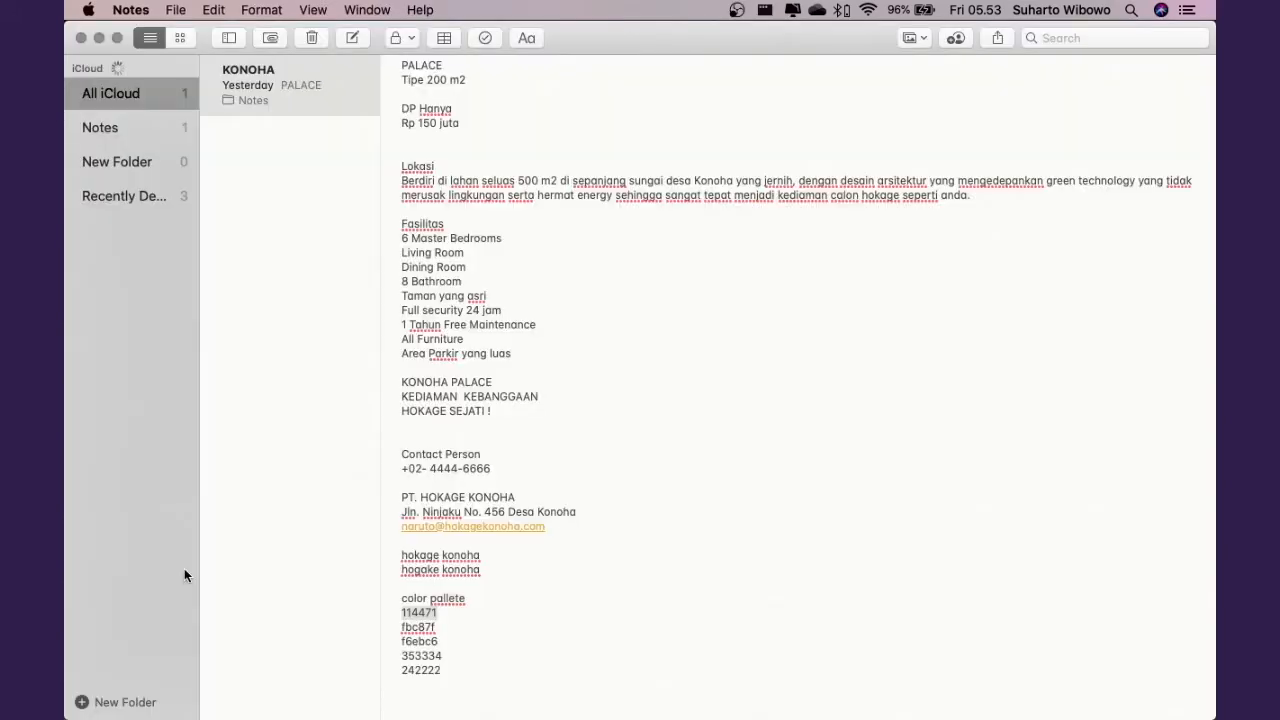
left_click_drag(449, 626, 400, 627)
key("super+c")
key("super+Tab")
left_click(1058, 530)
left_click_drag(1060, 530, 1022, 530)
key("super+v")
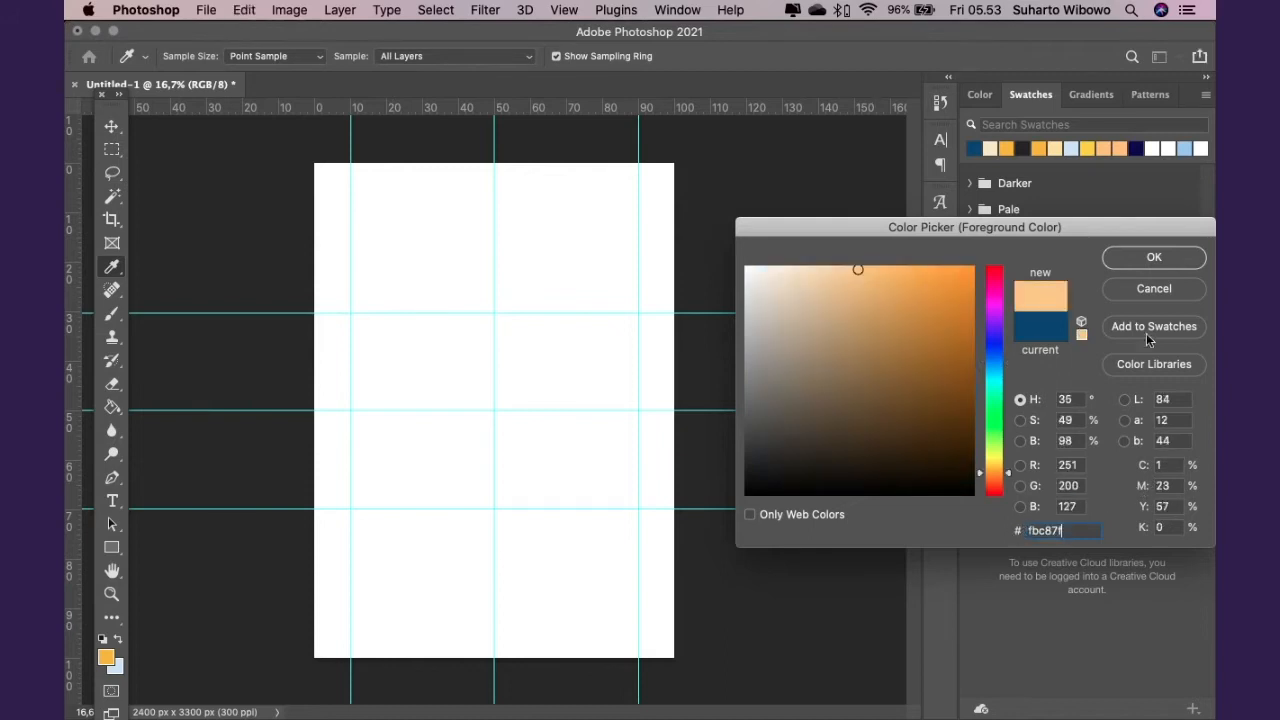
left_click(1176, 257)
key("v")
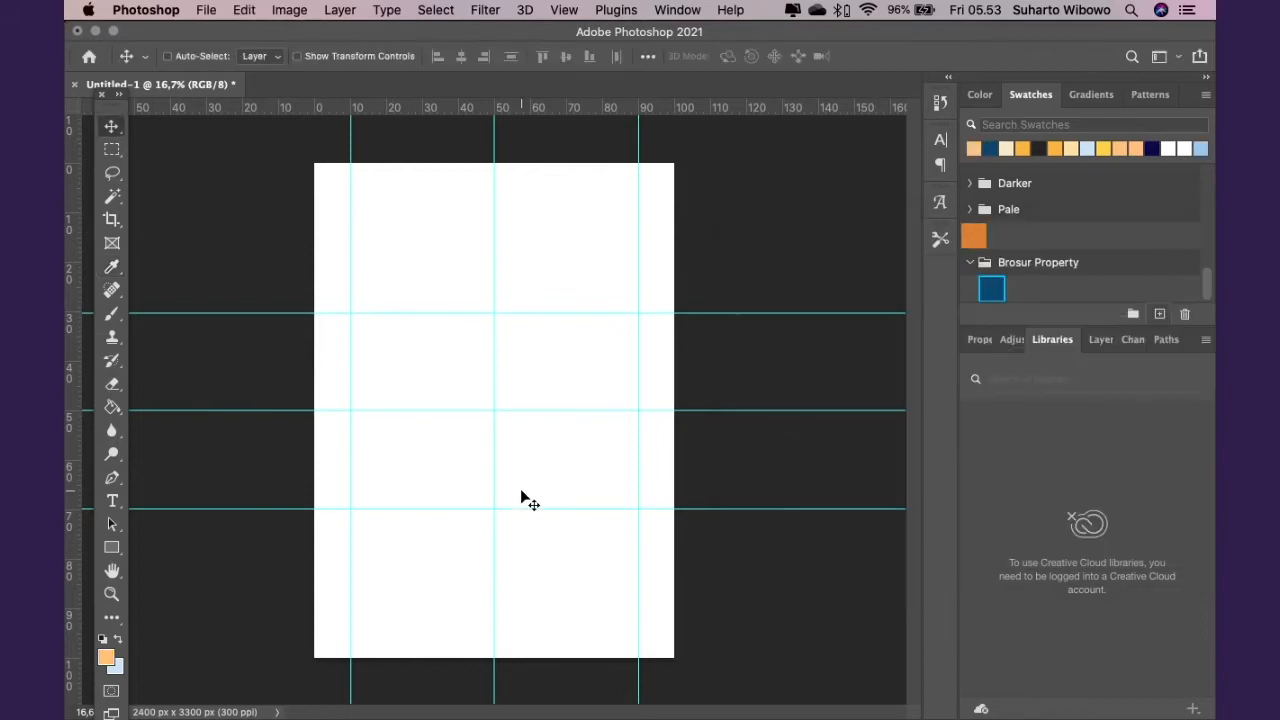
Add the fbc87f foreground colour as a swatch in the Brosur Property group
left_click(106, 660)
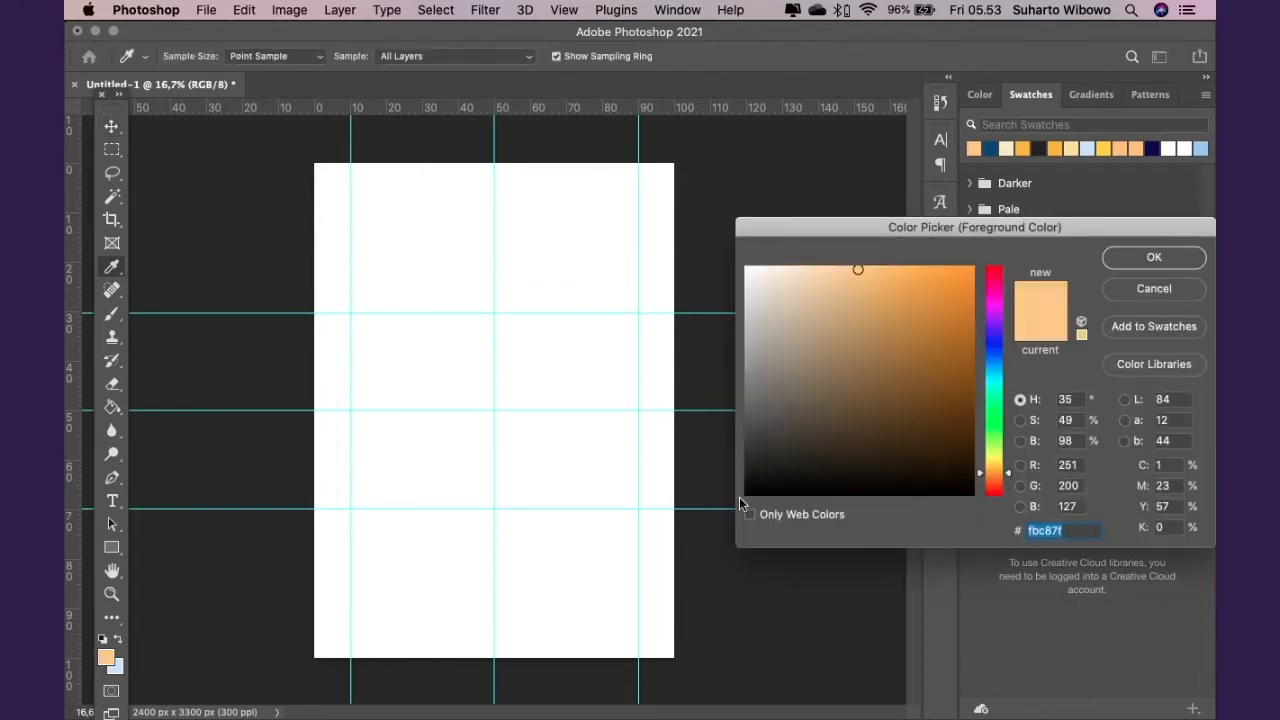
left_click(1135, 329)
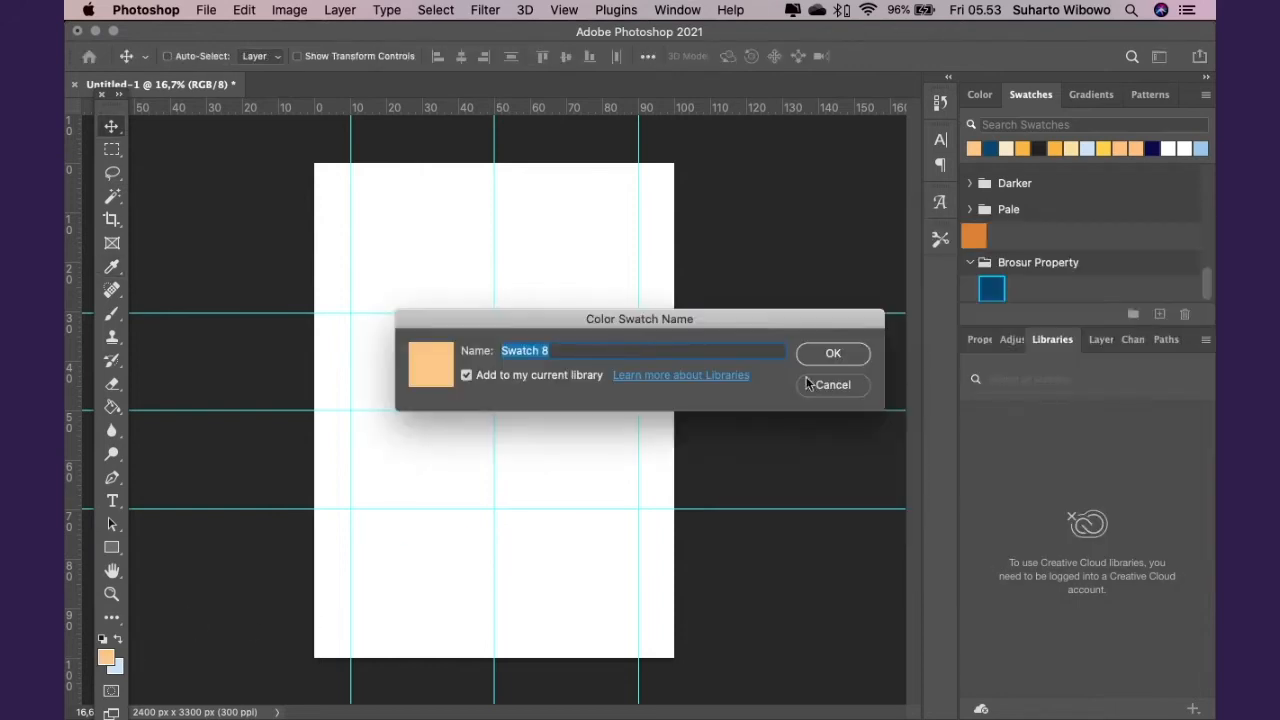
left_click(845, 350)
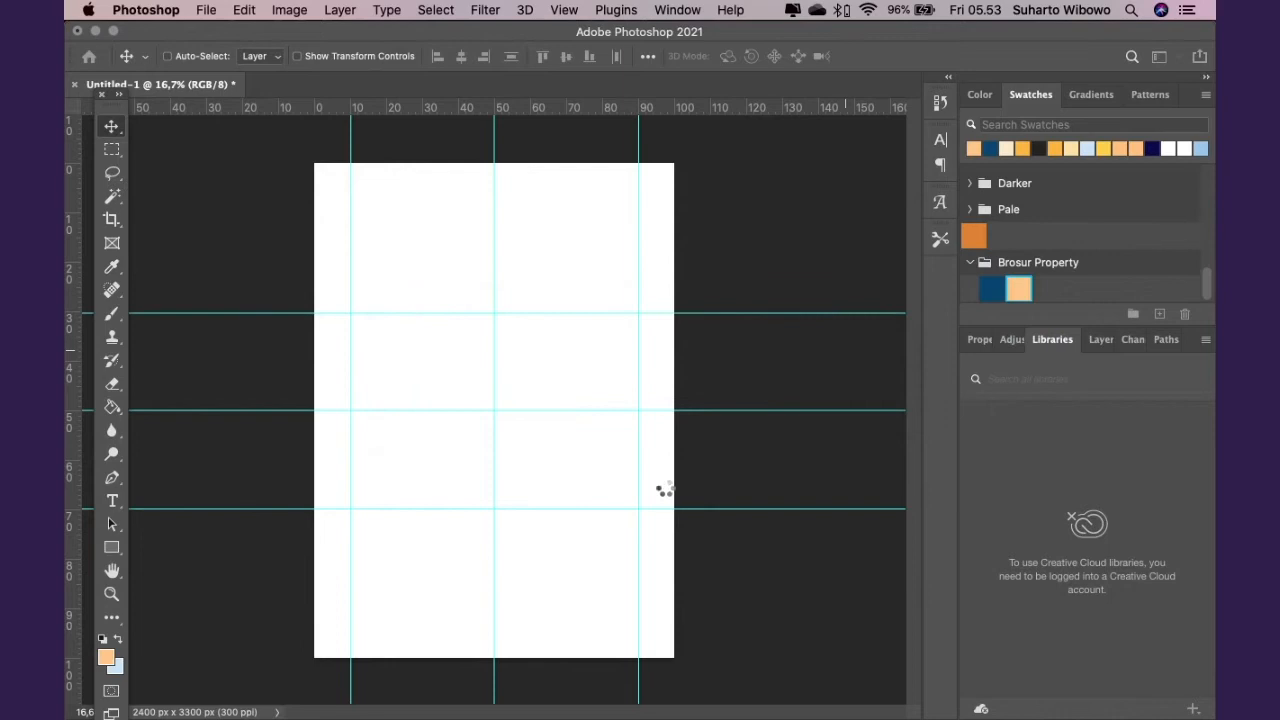
Copy the palette code f6ebc6 from Notes and add that colour in Photoshop as a swatch in the Brosur Property group
key("super+Tab")
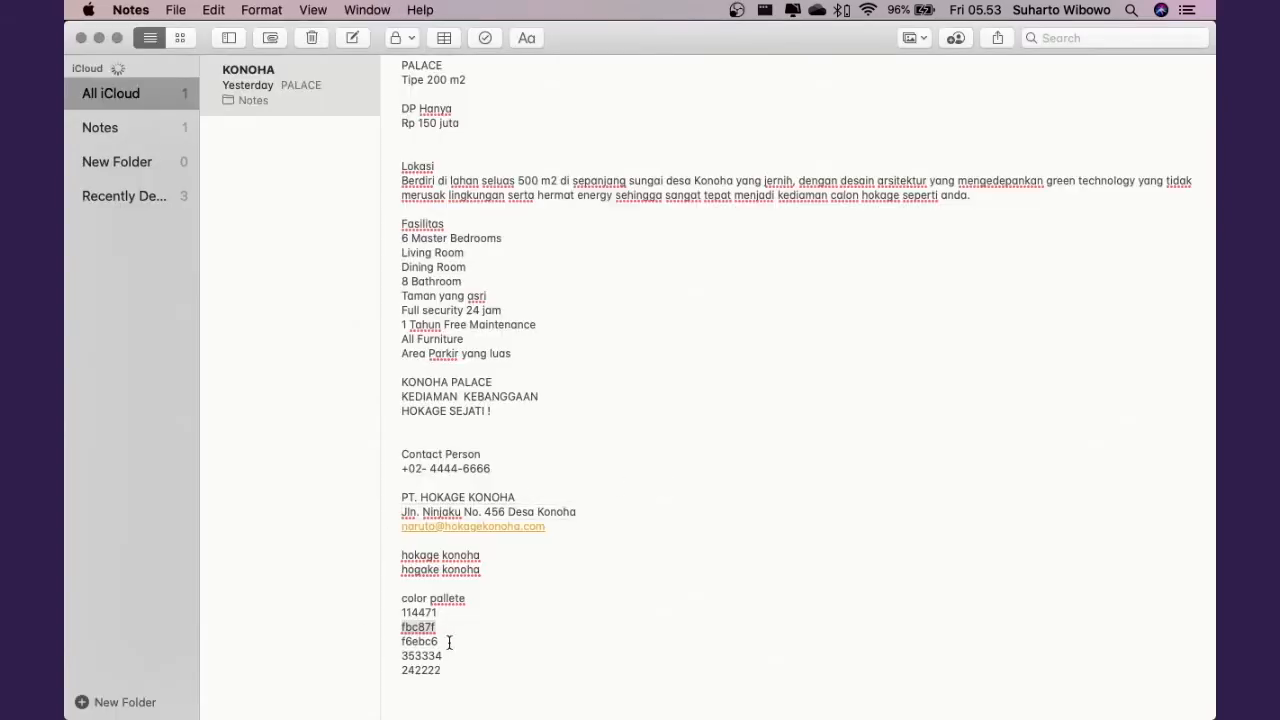
left_click_drag(449, 640, 377, 638)
key("super+c")
key("super+Tab")
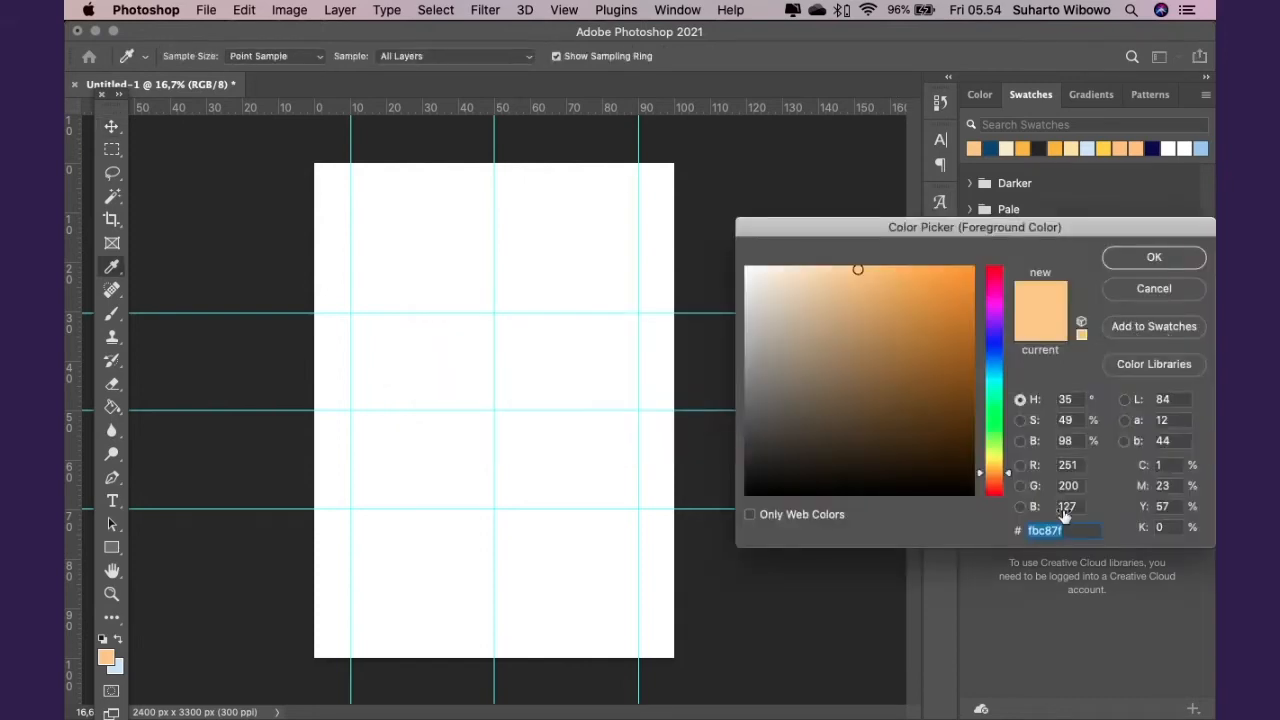
key("super+v")
left_click(1160, 326)
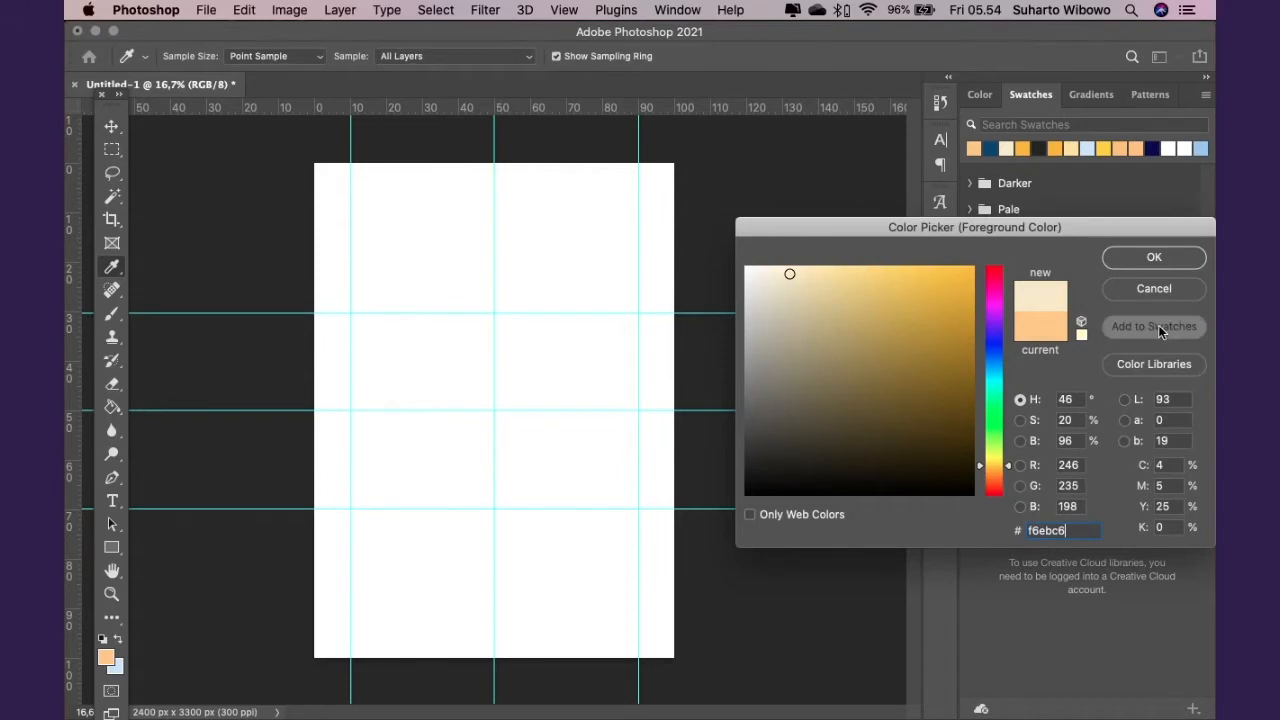
left_click(836, 353)
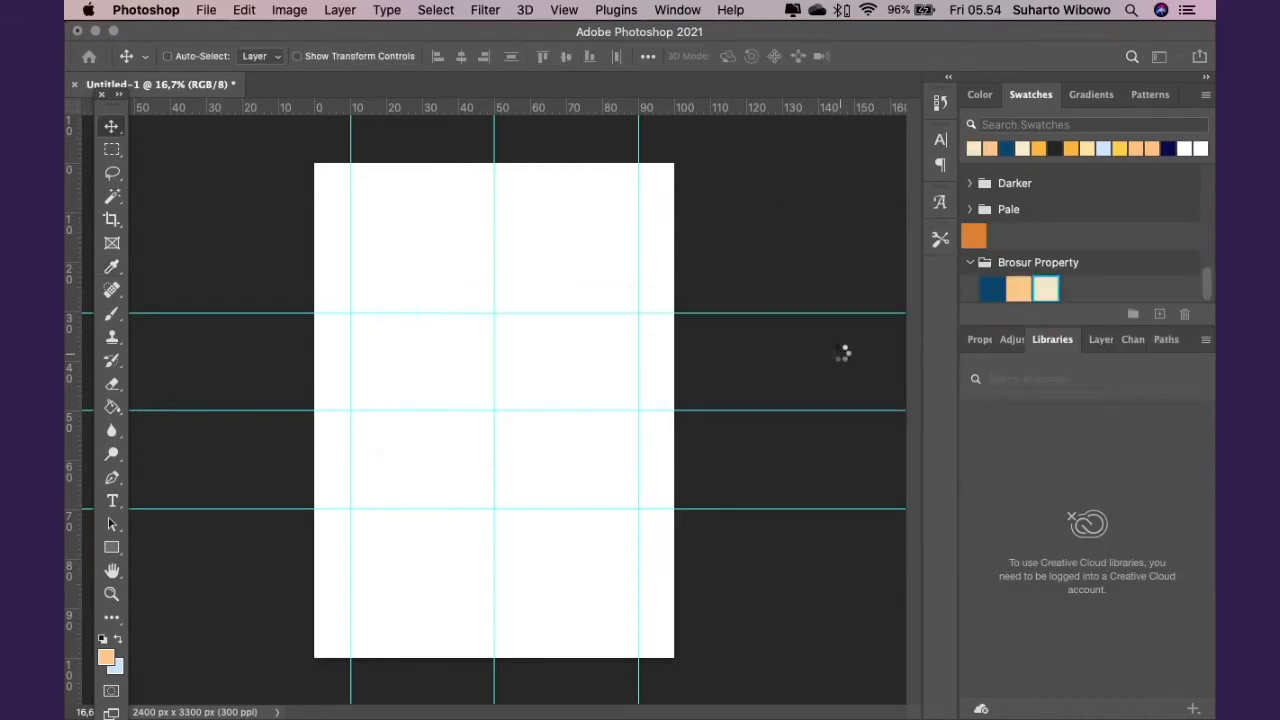
Copy the palette code 353334 from Notes and add that colour in Photoshop as a swatch in the Brosur Property group
key("super+Tab")
left_click_drag(451, 653, 378, 650)
key("super+c")
key("super+Tab")
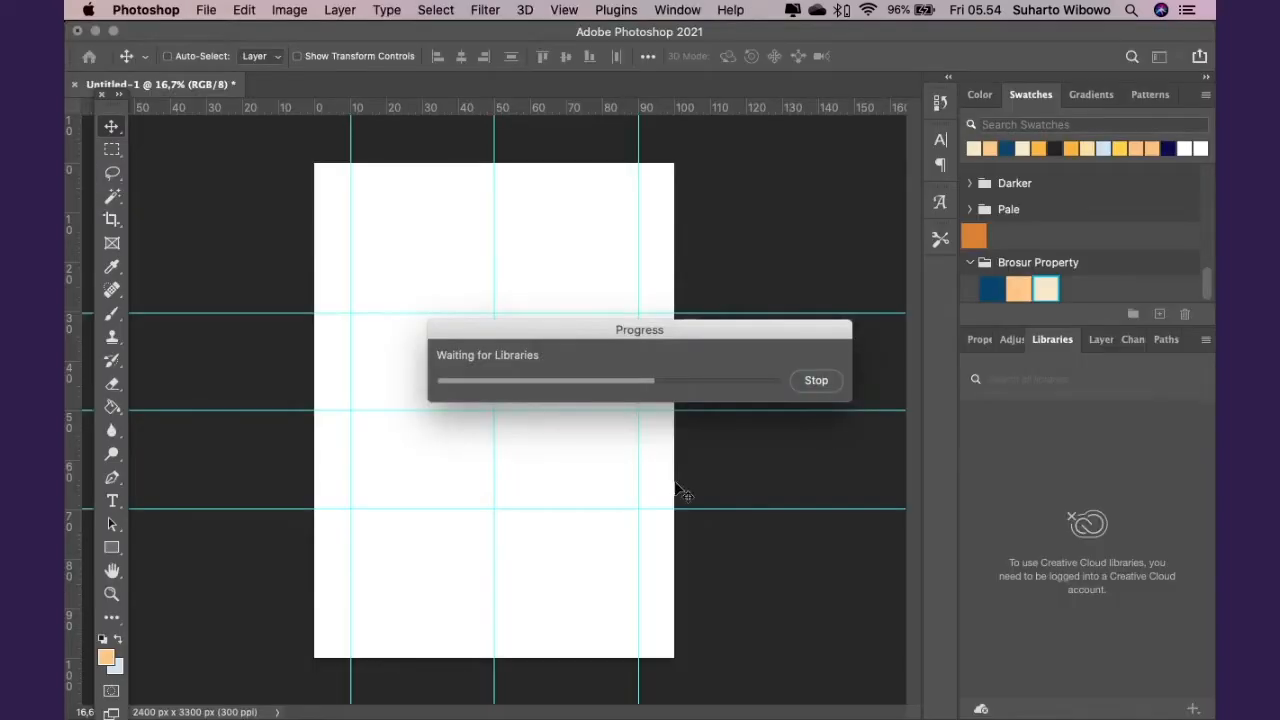
left_click(828, 380)
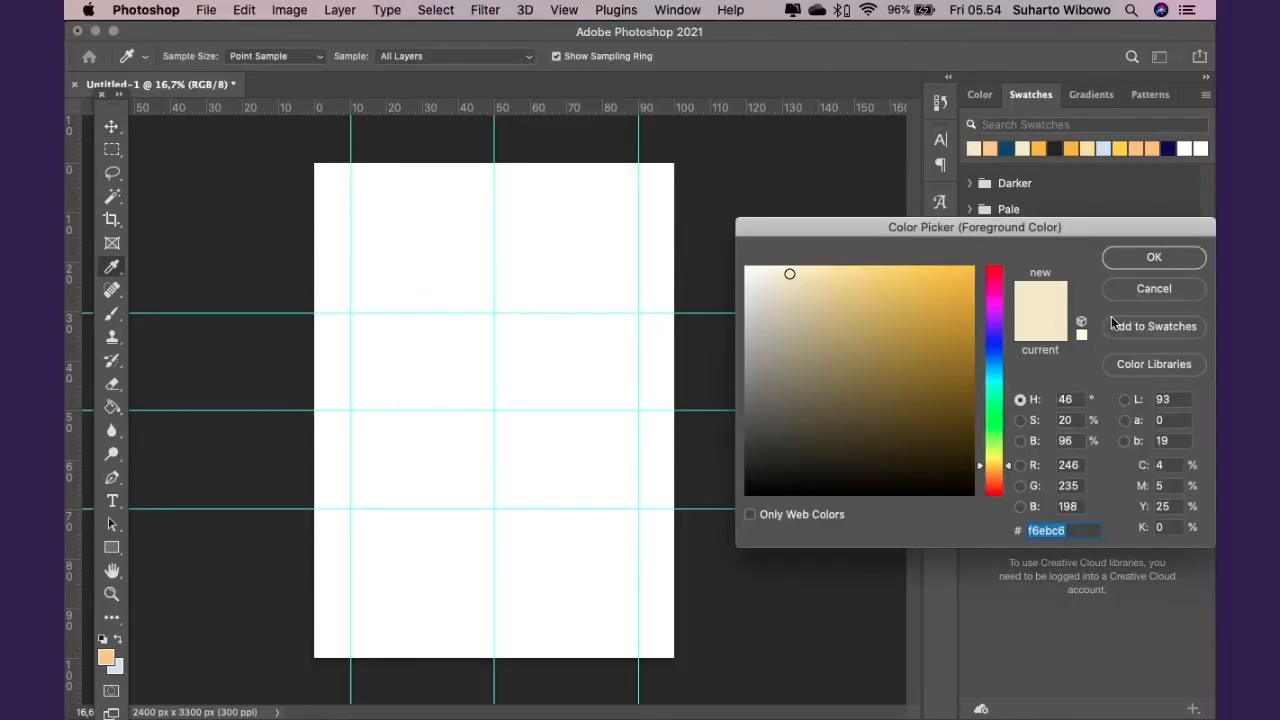
key("super+v")
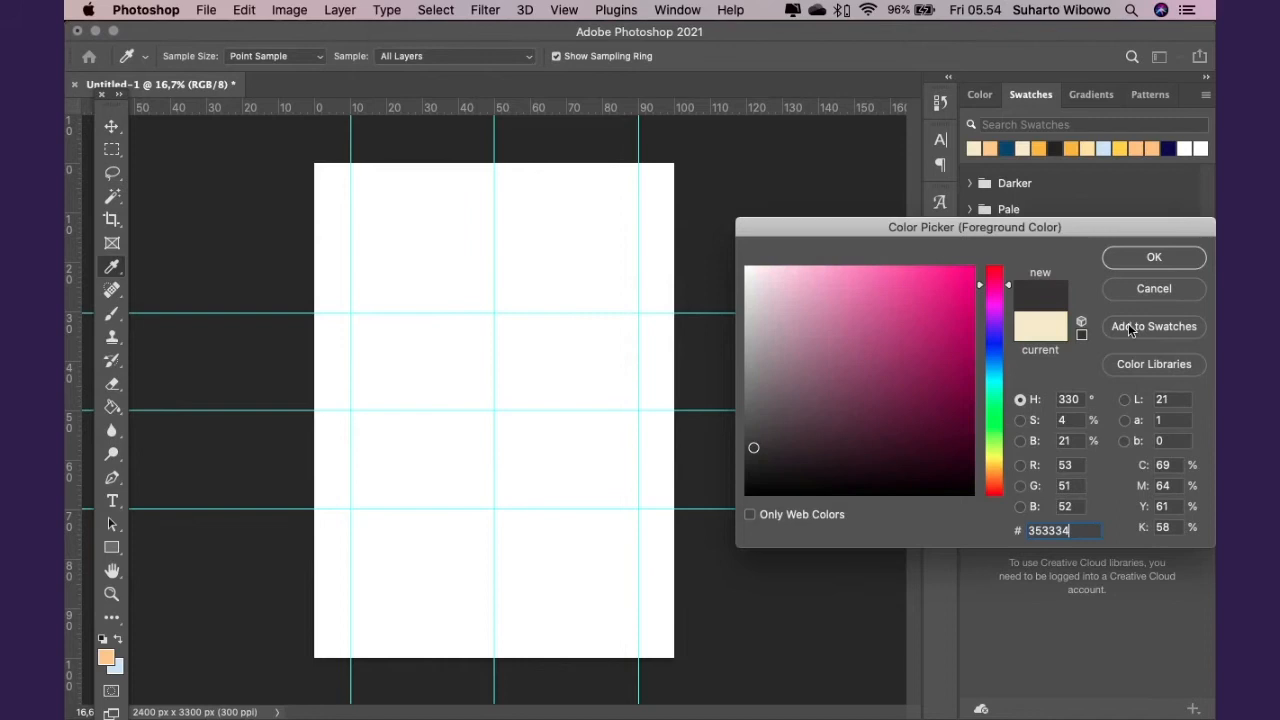
left_click(1135, 327)
left_click(828, 356)
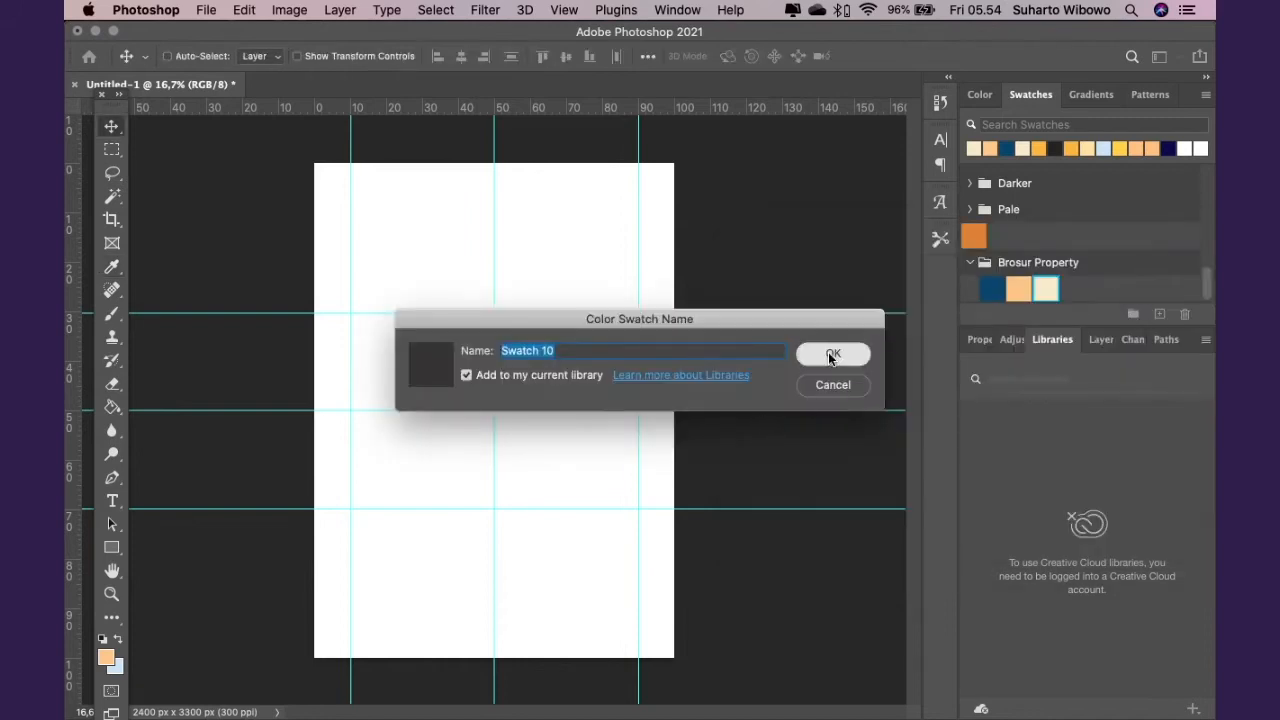
Copy the palette code 242222 from Notes, enter it in Photoshop's foreground Color Picker, and move the dialog clear of the swatches
key("super+Tab")
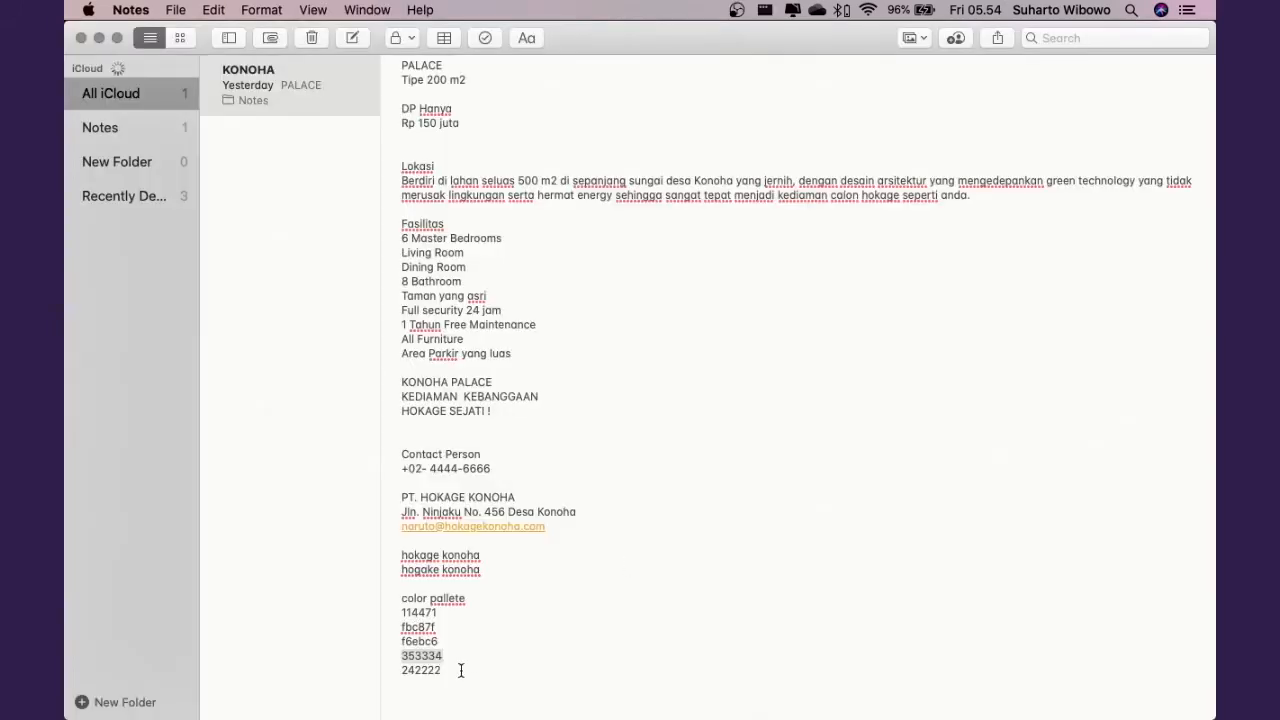
left_click_drag(460, 671, 380, 670)
key("super+c")
key("super+Tab")
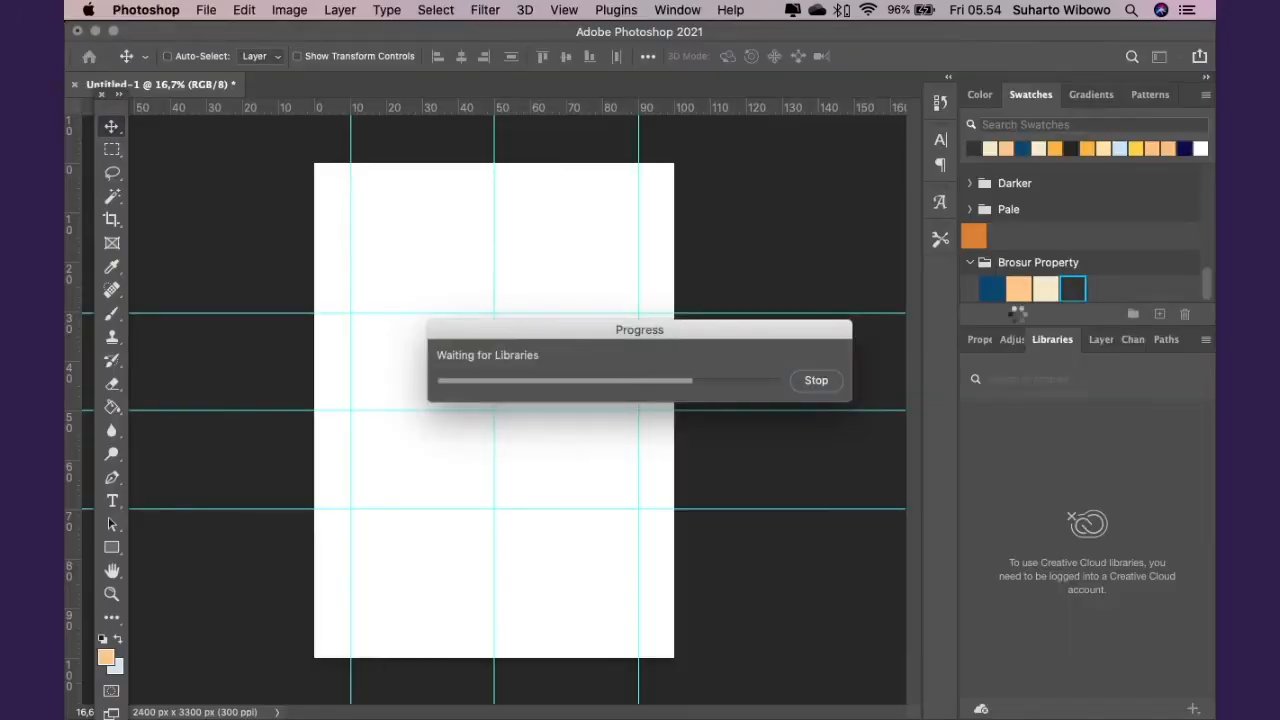
left_click(818, 386)
key("super+v")
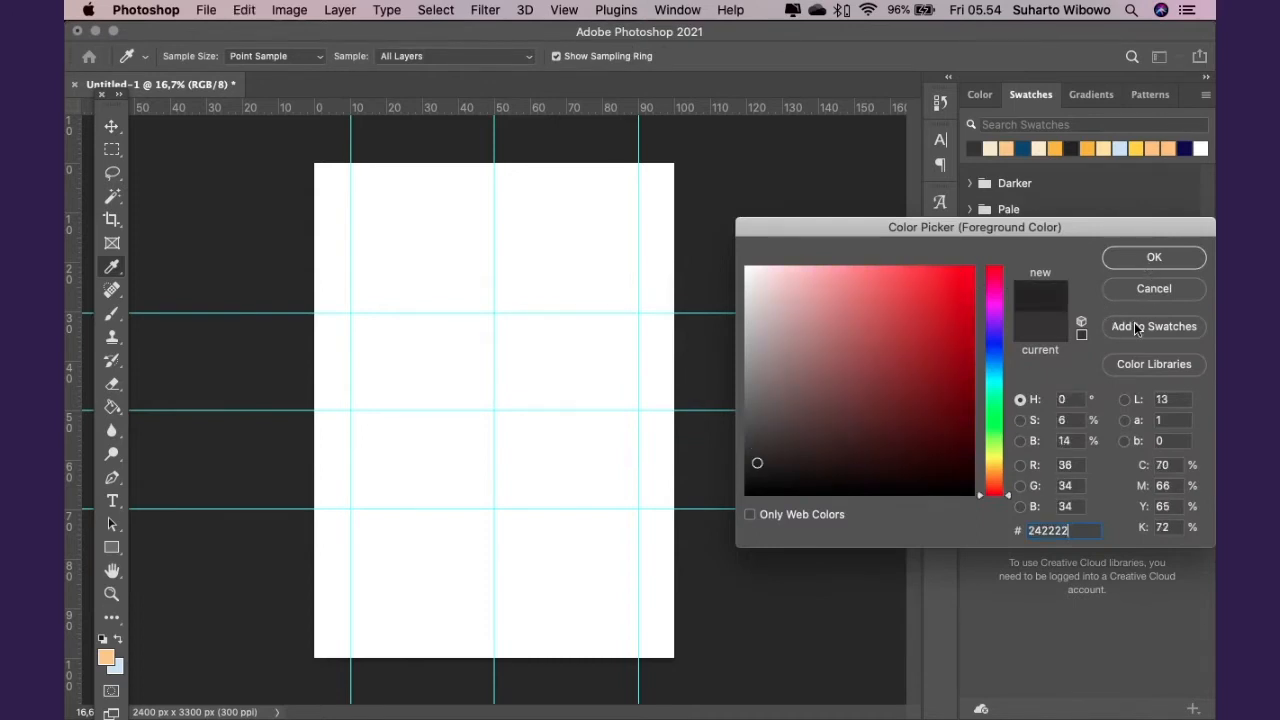
left_click_drag(1062, 226, 743, 327)
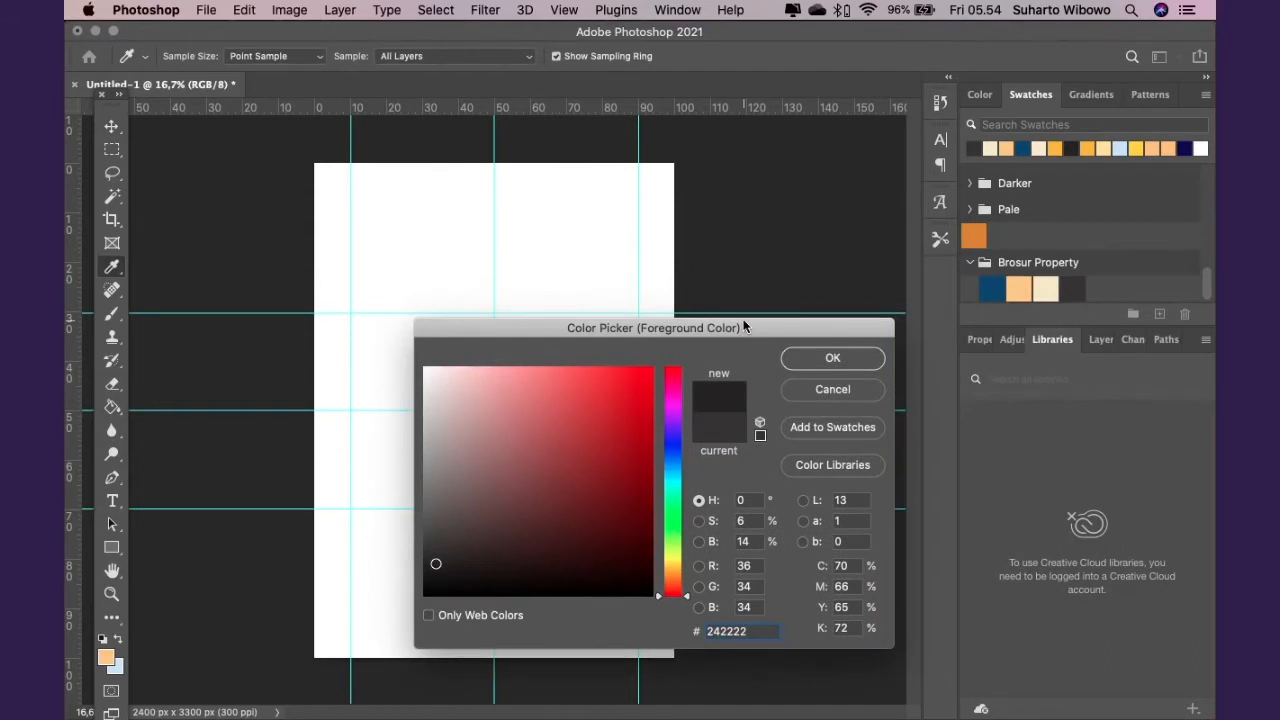
Recheck the last palette code in Notes and apply 242222 as the foreground colour in Photoshop
key("super+Tab")
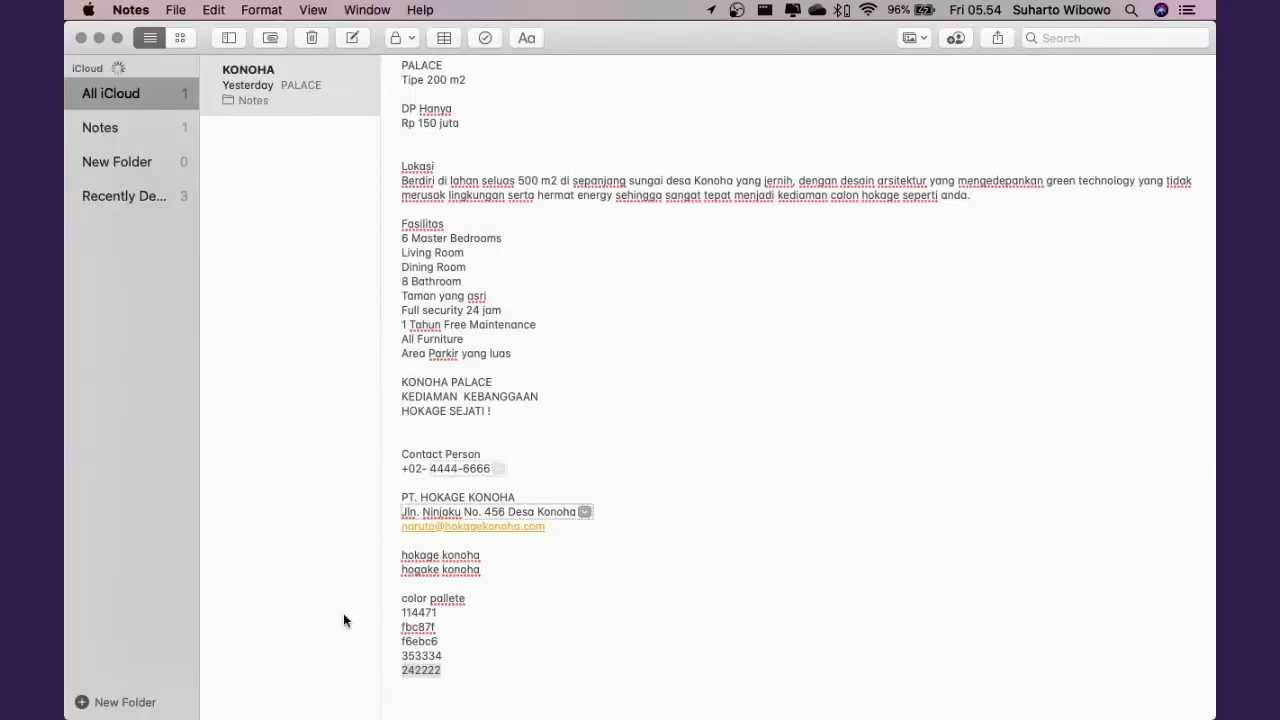
left_click(453, 673)
left_click_drag(440, 671, 393, 668)
key("super+Tab")
left_click_drag(750, 629, 700, 629)
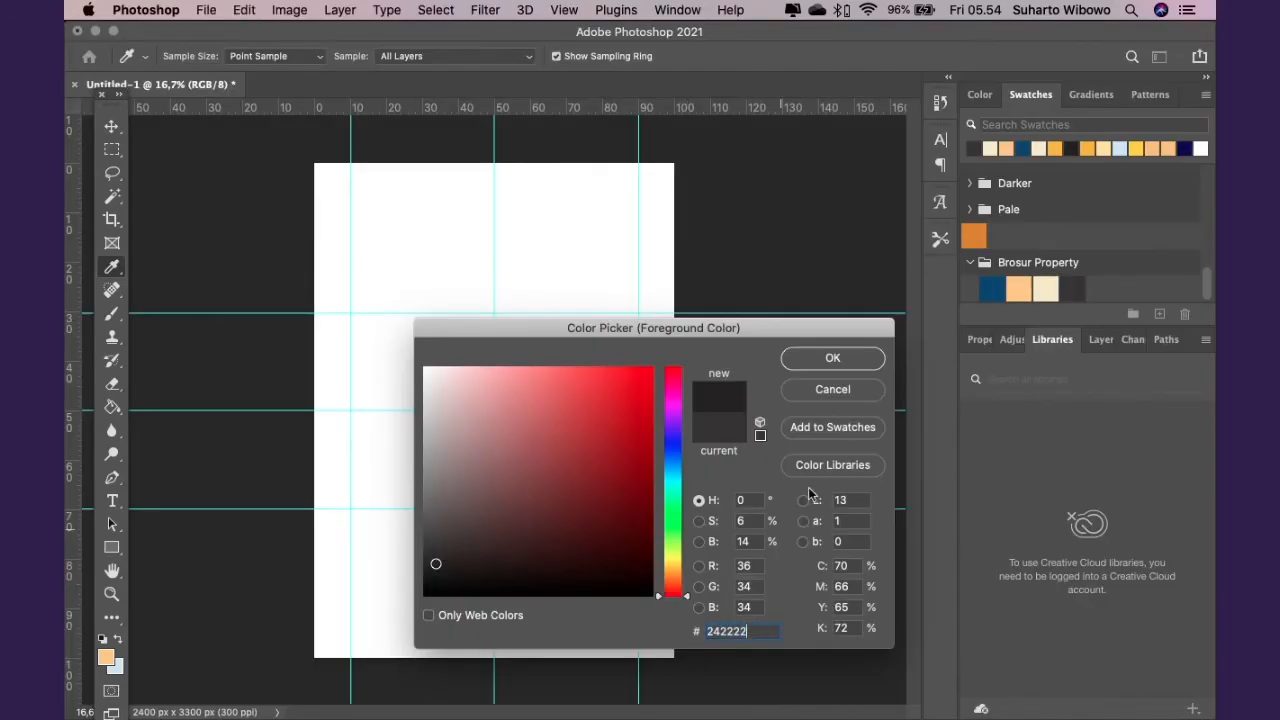
left_click(831, 358)
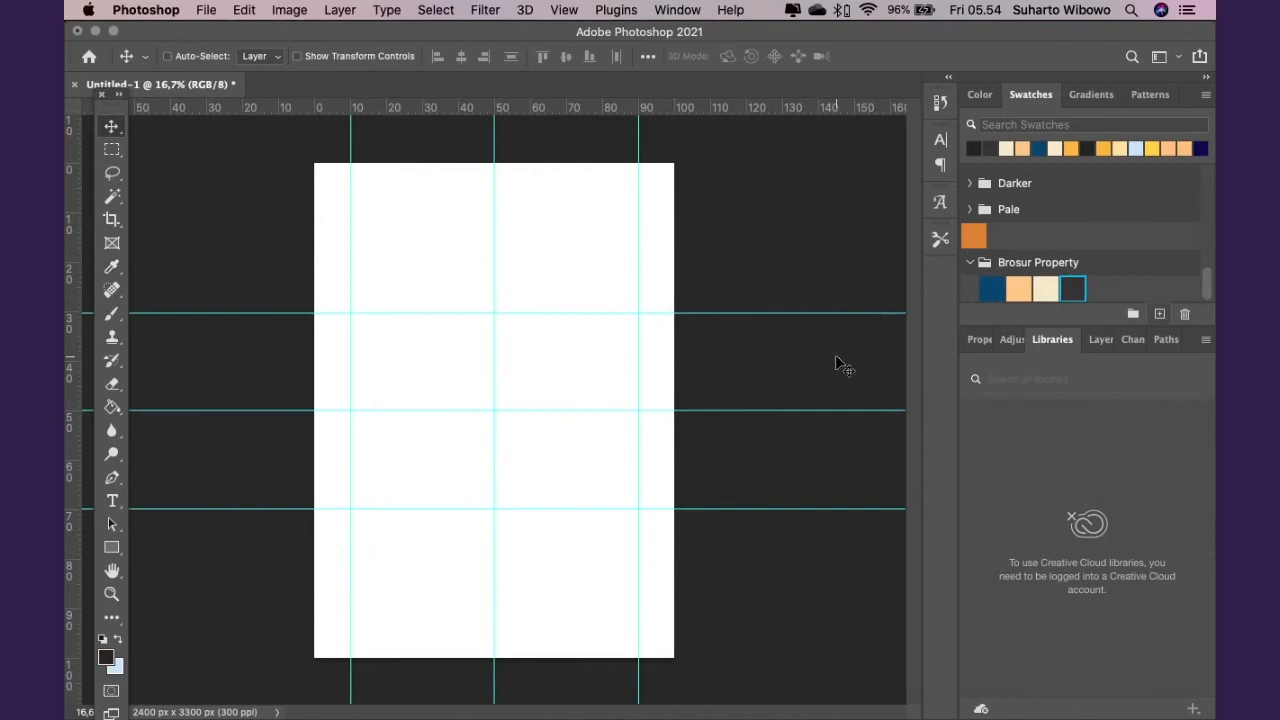
Copy the palette code 353334 from the colour palette list in Notes and return to Photoshop
key("super+Tab")
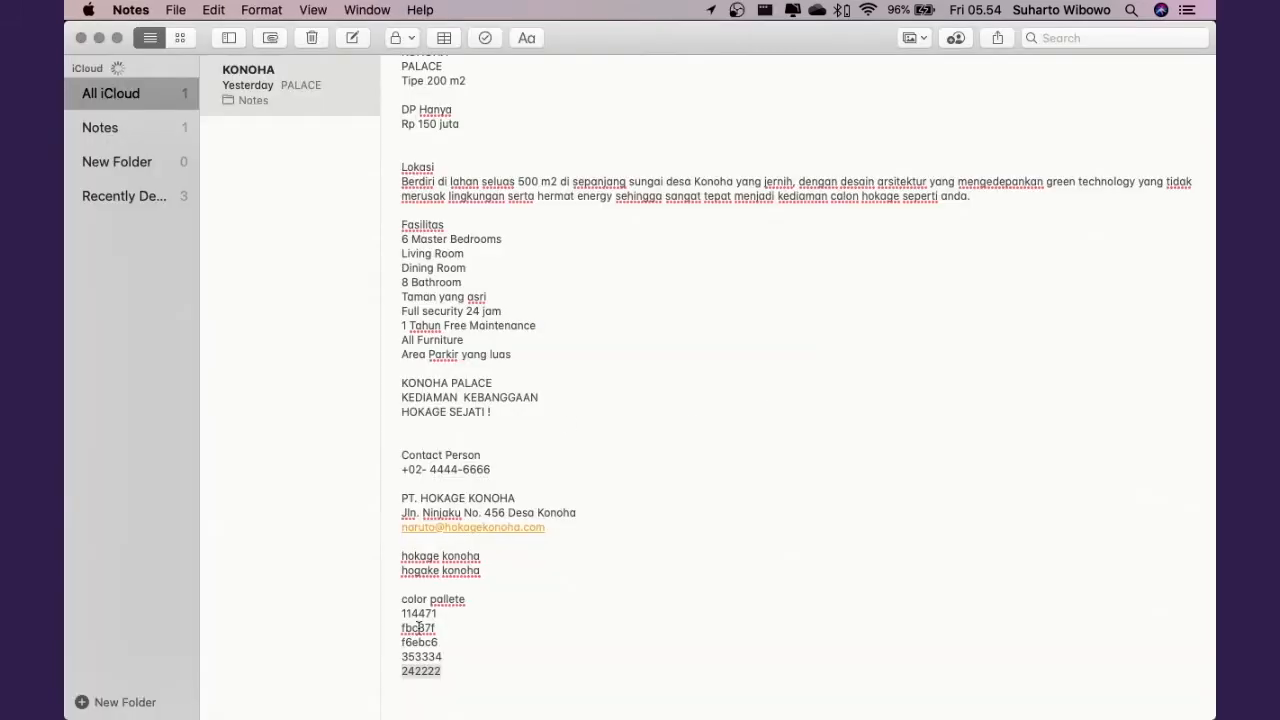
scroll(442, 620, "down", 1)
left_click_drag(449, 653, 397, 650)
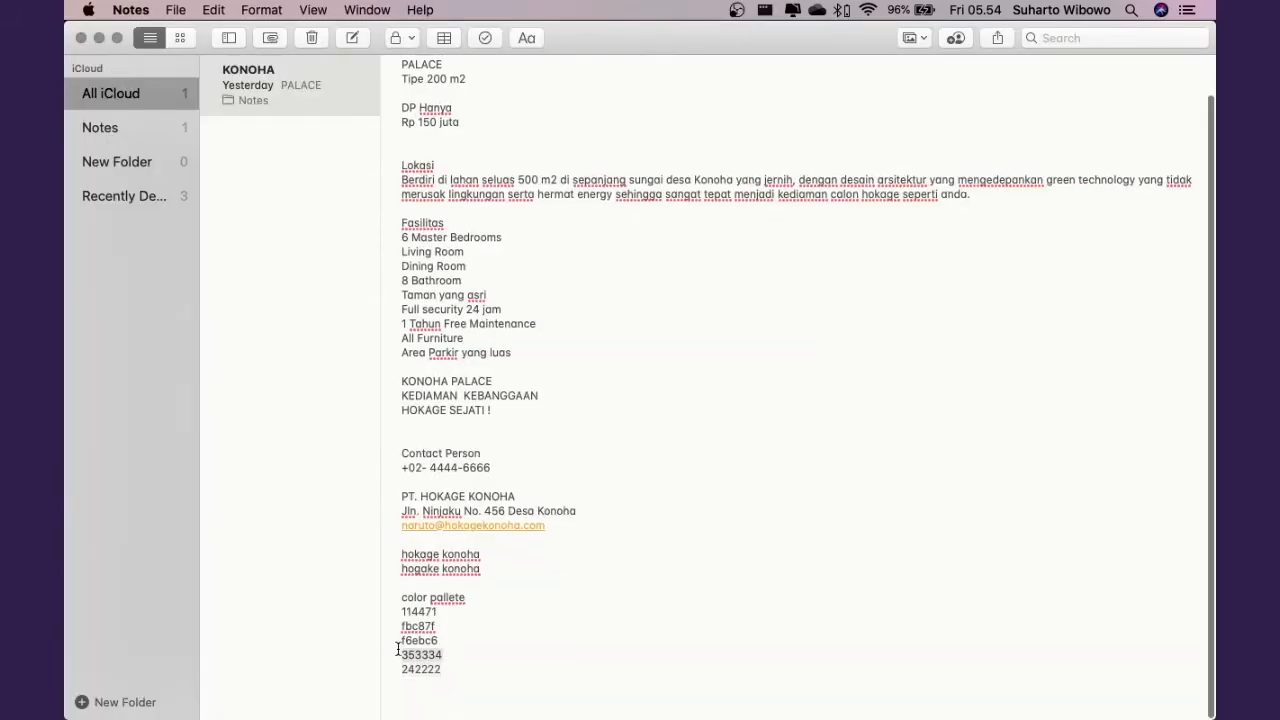
key("super+c")
key("super+Tab")
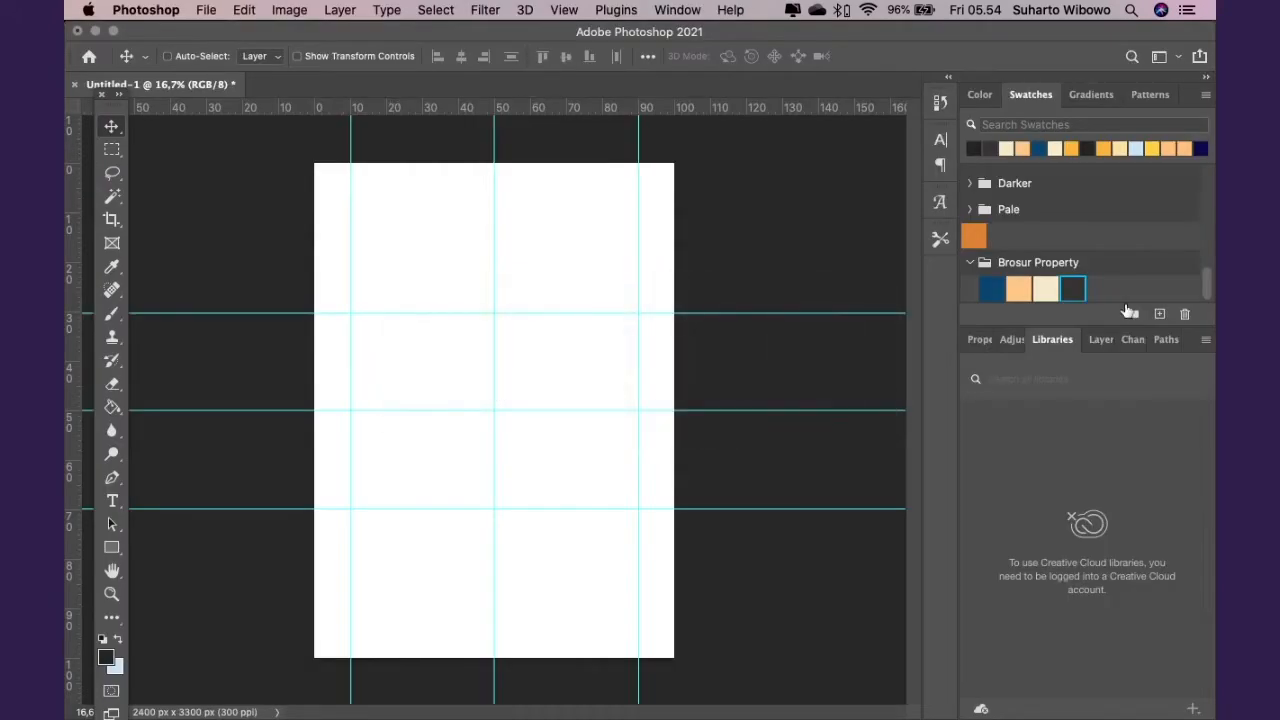
Set the foreground colour to 353334 and add it as another swatch in the Brosur Property group
left_click(1160, 316)
left_click(808, 386)
left_click(106, 657)
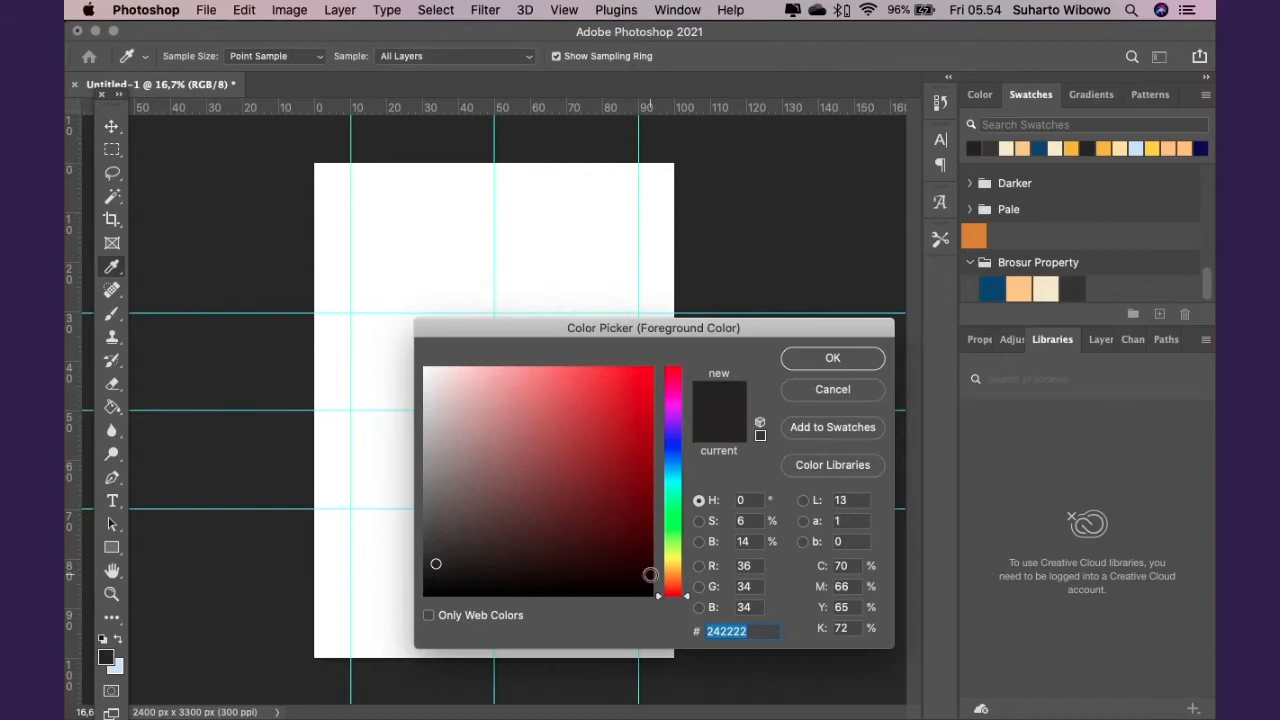
key("super+v")
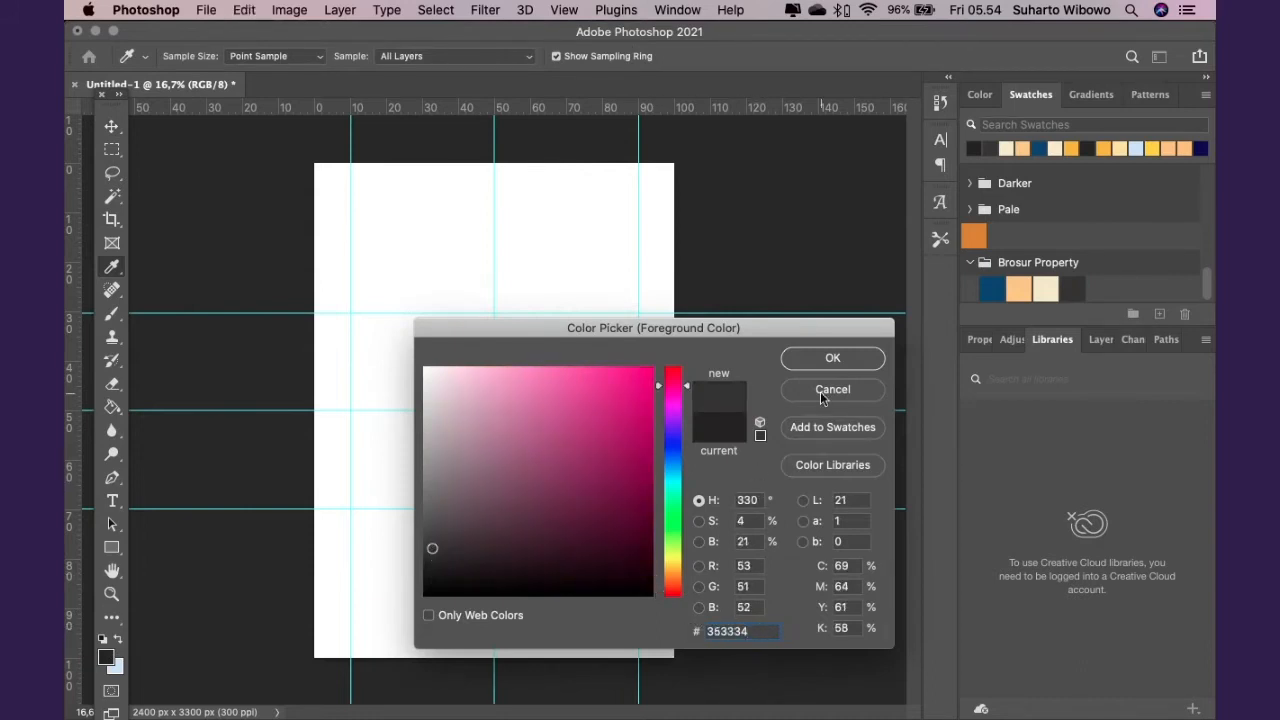
left_click(826, 427)
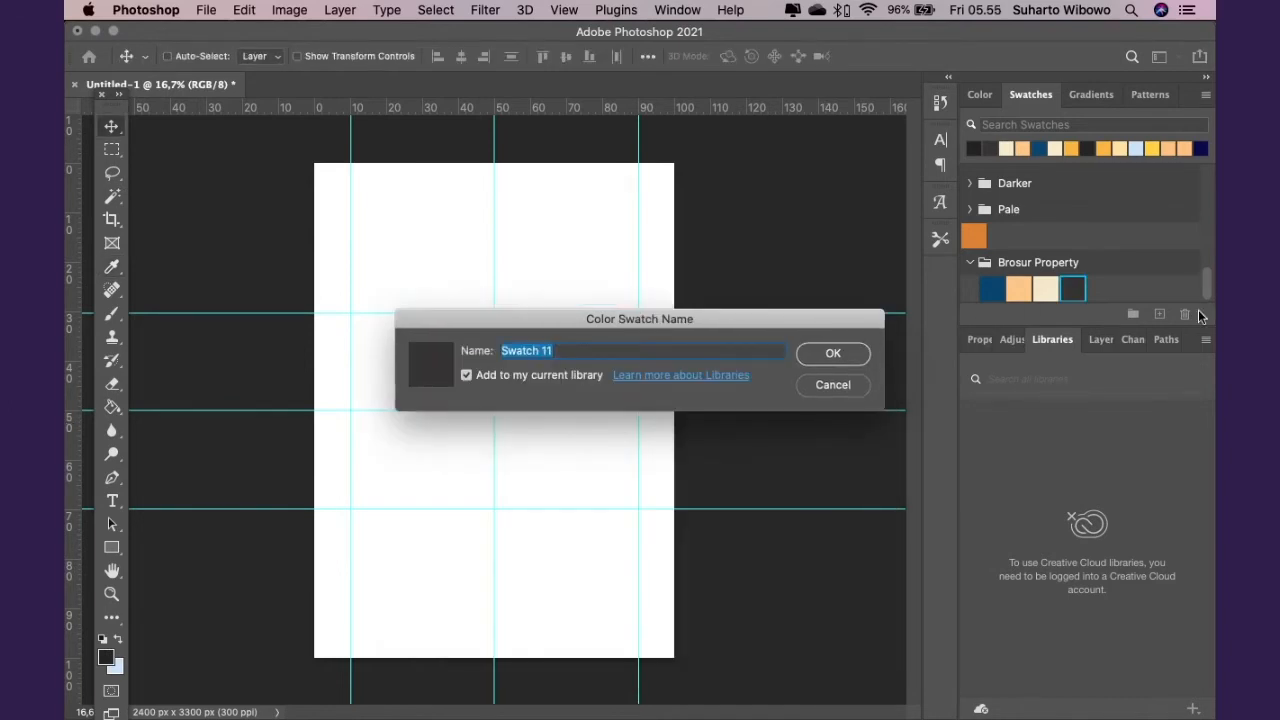
left_click(852, 353)
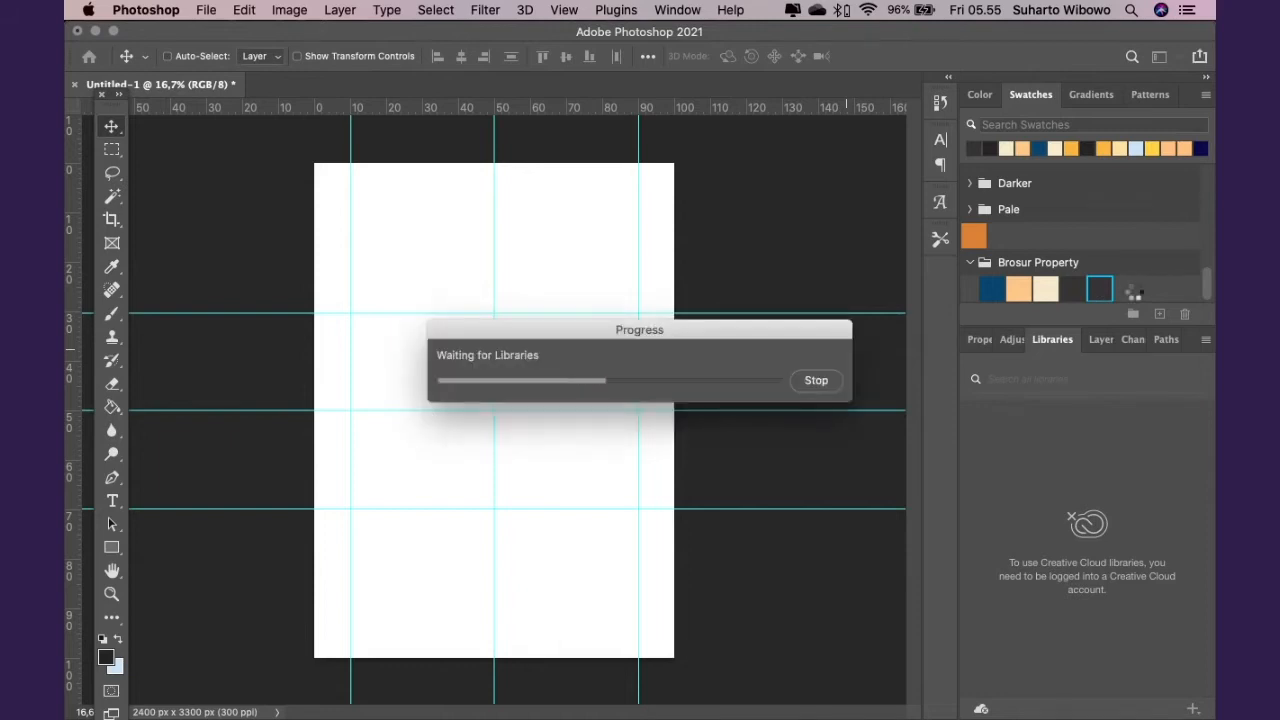
left_click(816, 381)
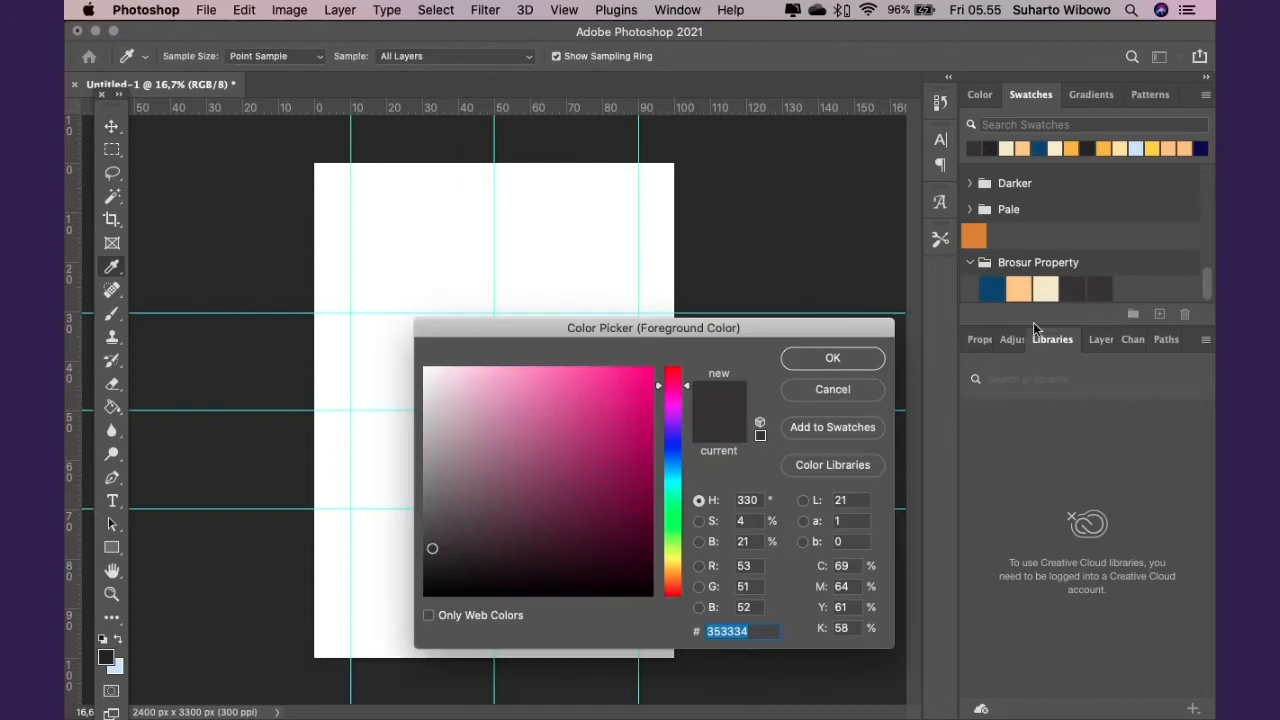
left_click(857, 359)
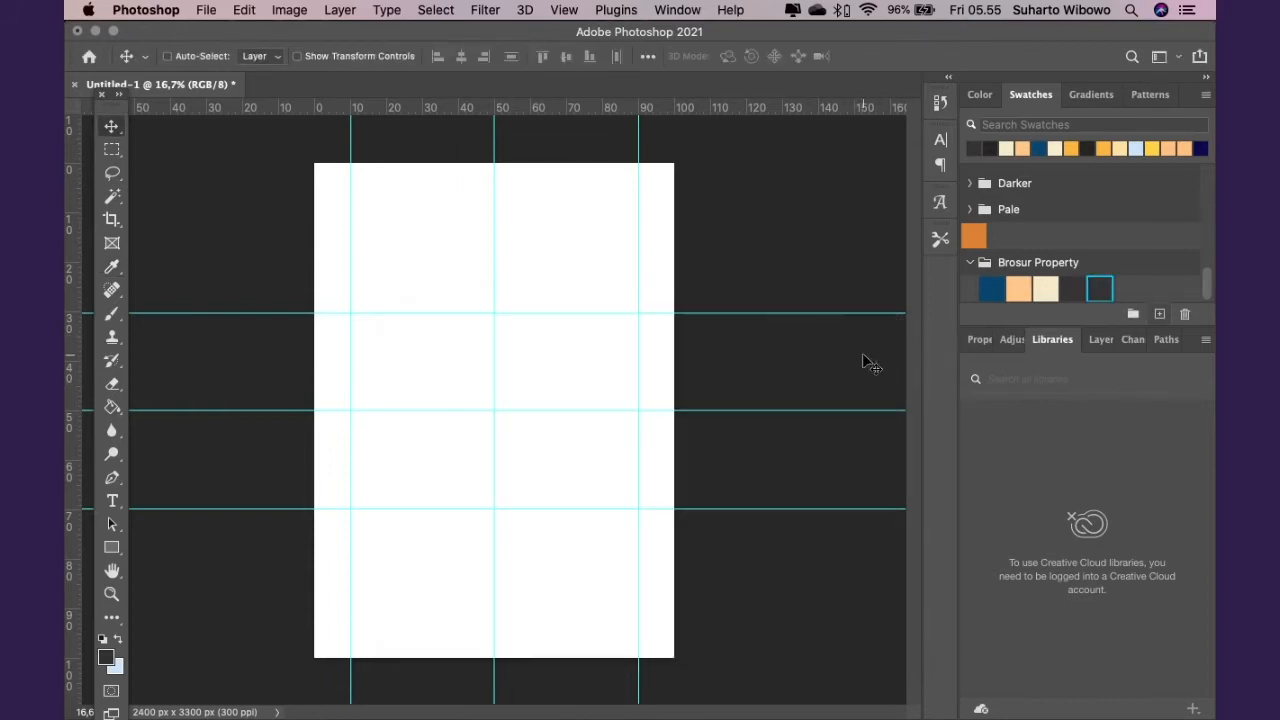
Check each swatch in the Brosur Property group and compare them with the palette codes in Notes
mouse_move(1204, 280)
left_mouse_down()
mouse_move(1207, 260)
mouse_move(1206, 285)
left_mouse_up()
left_click(1073, 292)
left_click(1045, 288)
left_click(1019, 288)
left_click(990, 288)
left_click(1072, 288)
left_click(1099, 288)
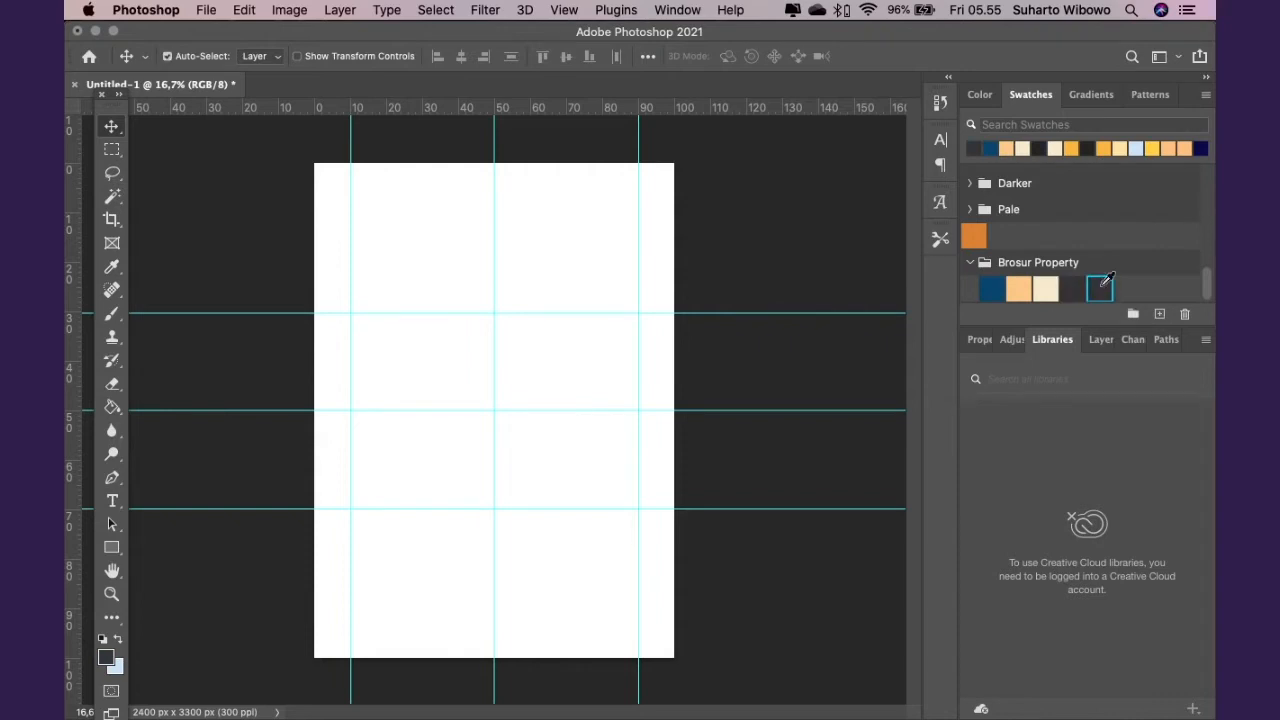
key("super+Tab")
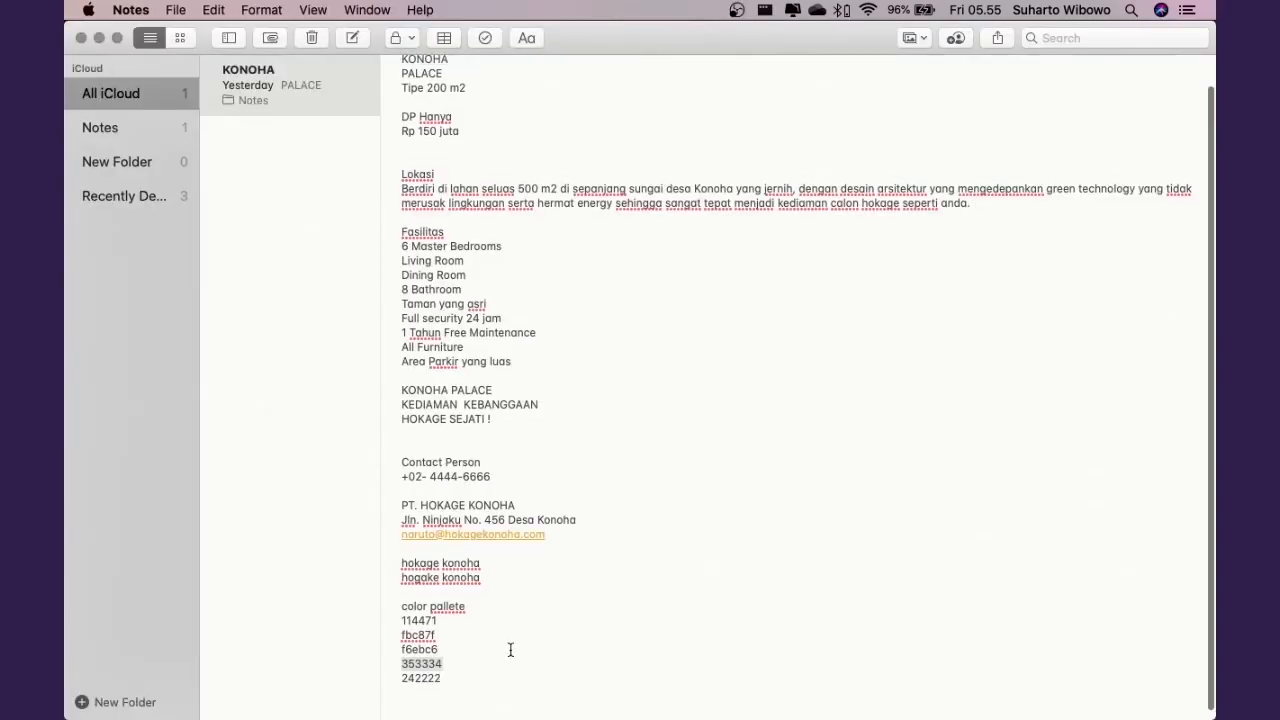
key("super+Tab")
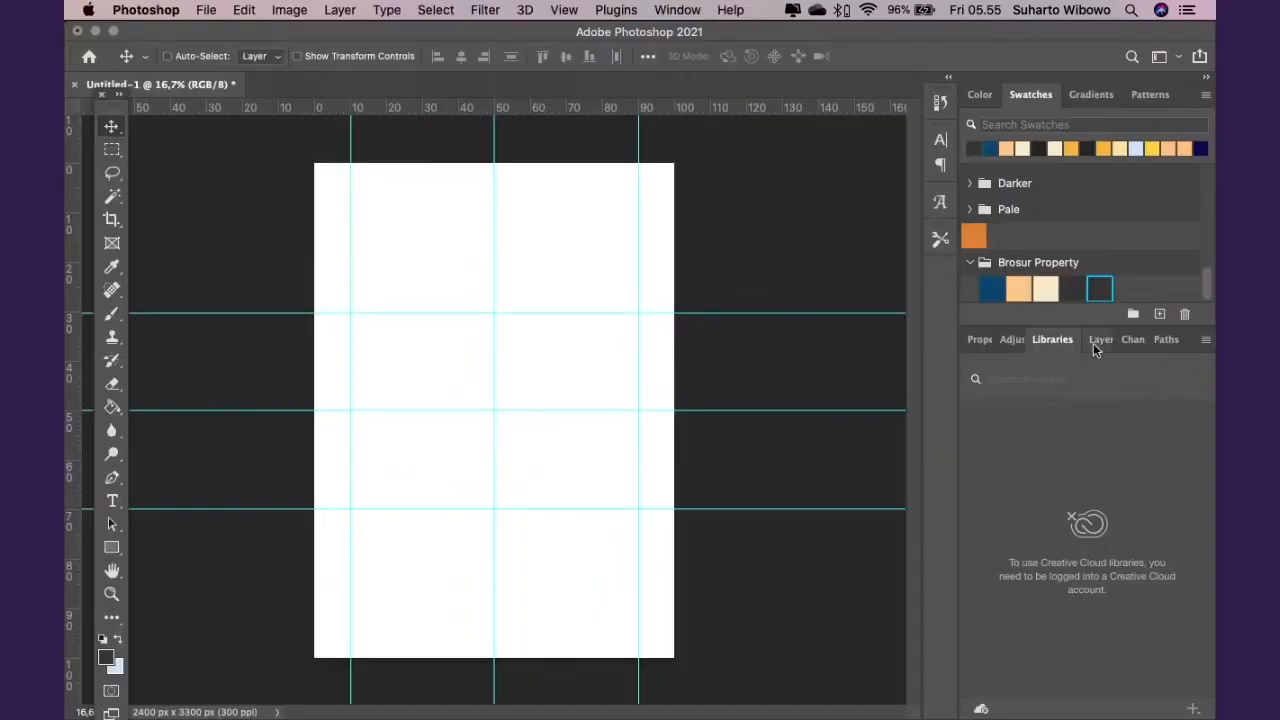
scroll(1134, 284, "up", 2)
scroll(1134, 284, "down", 2)
left_click(1160, 285)
left_click(969, 209)
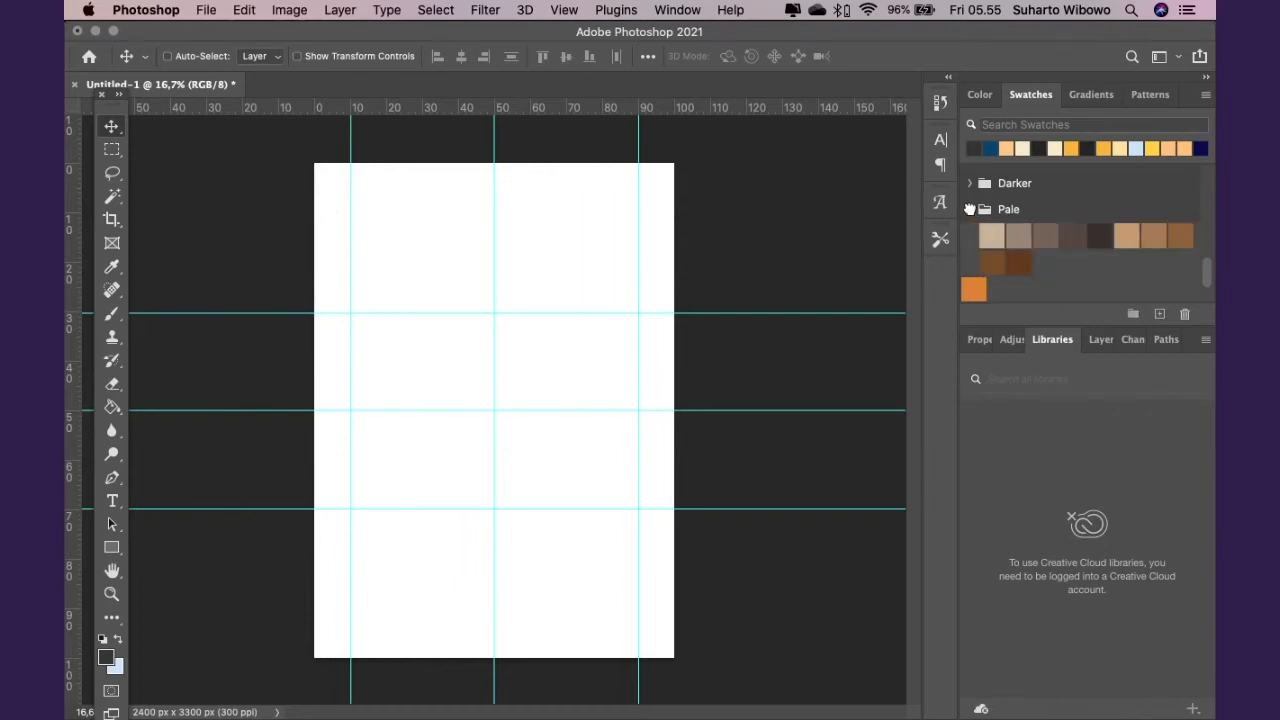
left_click(969, 209)
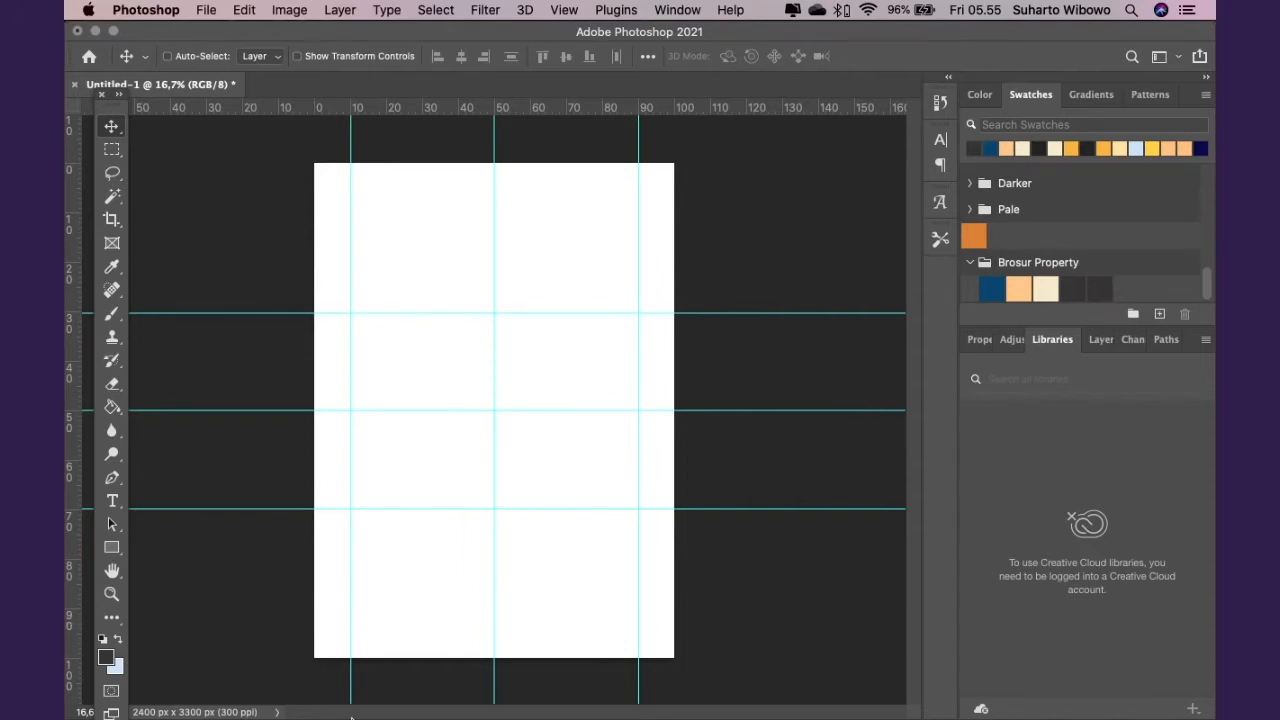
mouse_move(351, 716)
left_click(233, 700)
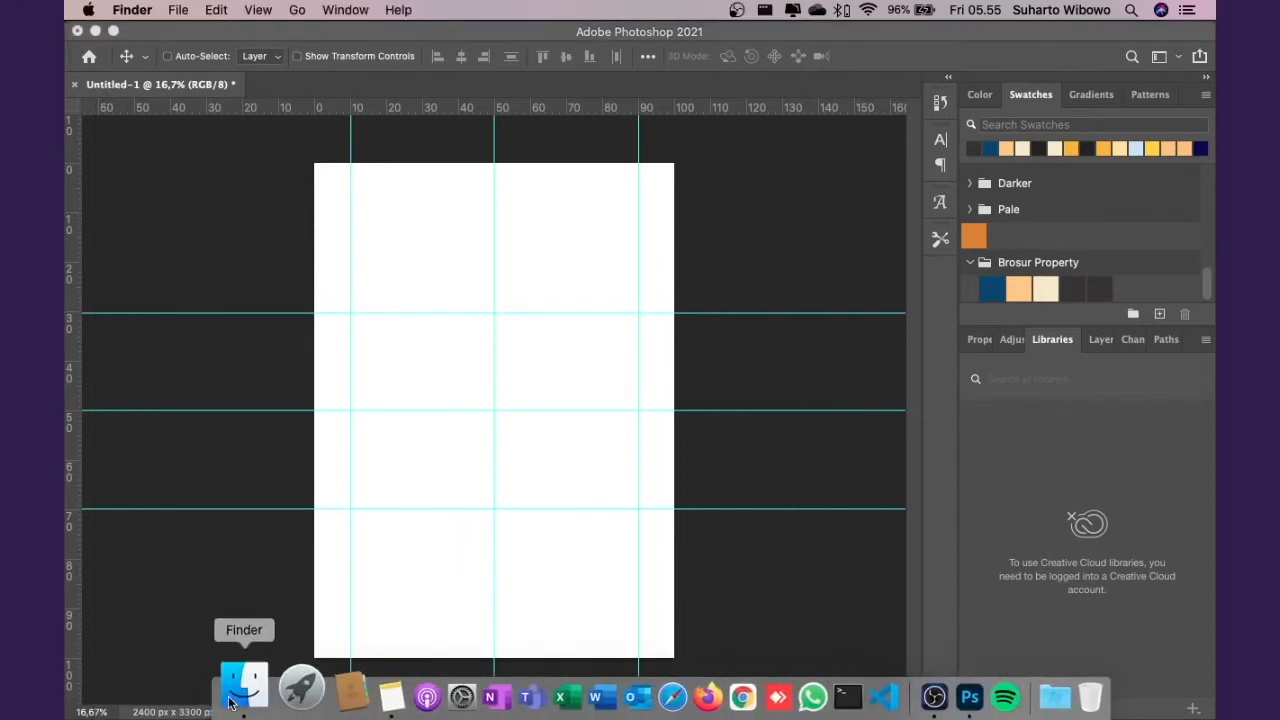
scroll(587, 568, "down", 5)
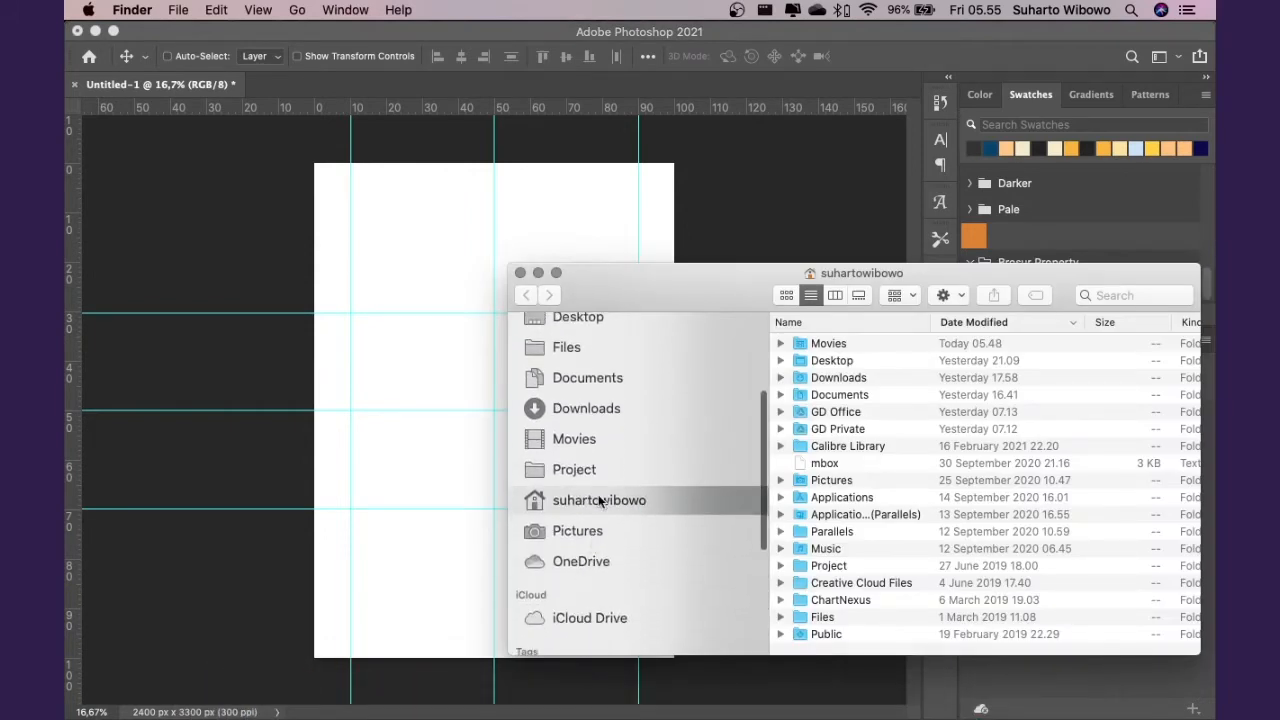
scroll(604, 428, "down", 1)
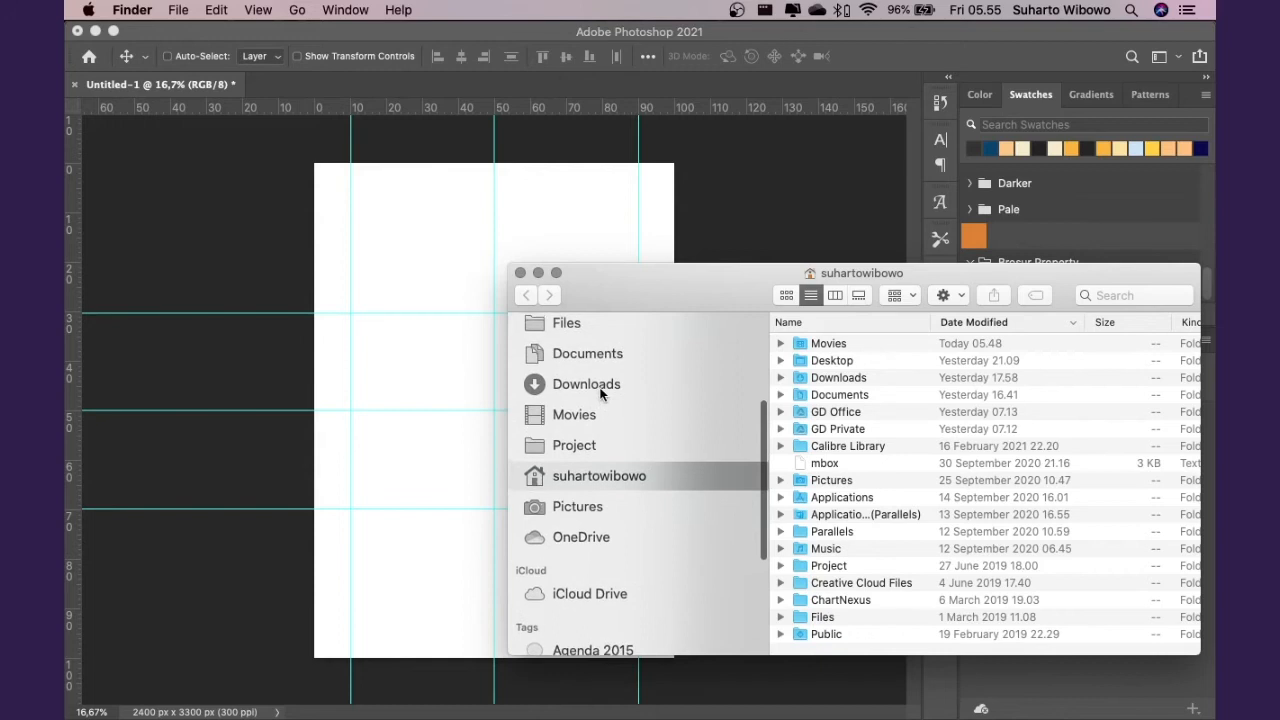
scroll(604, 394, "up", 1)
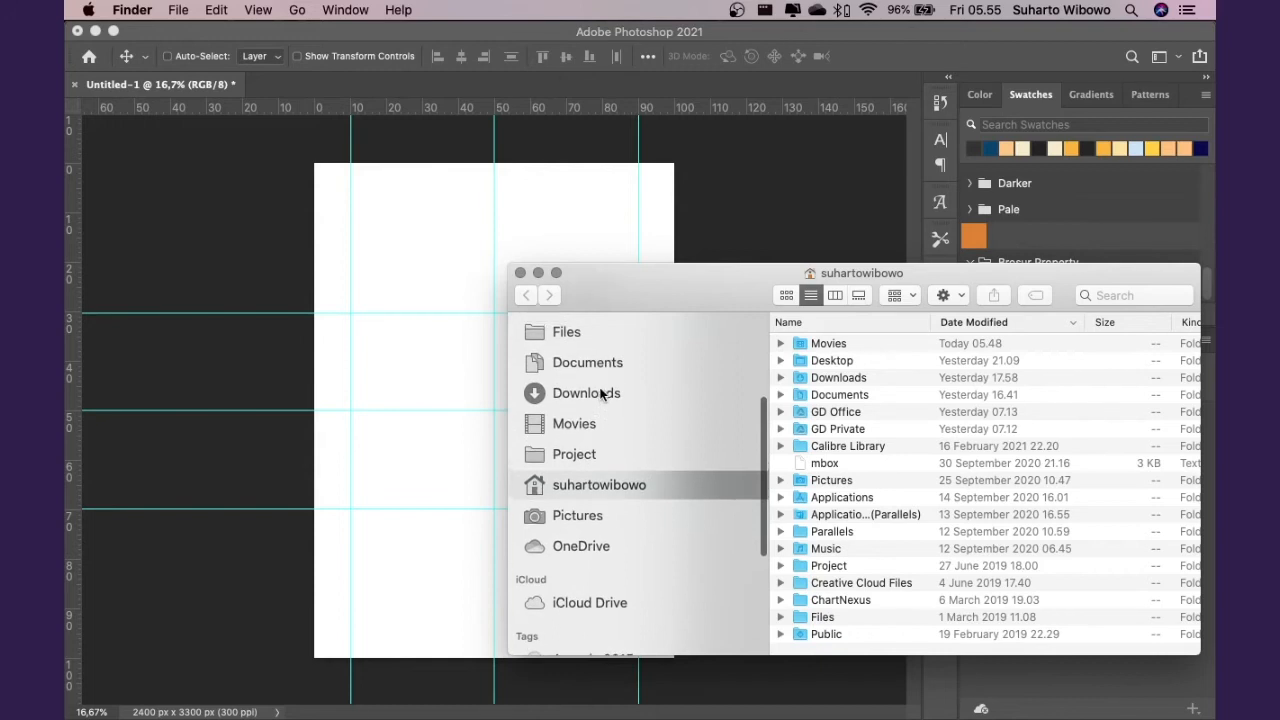
left_click(520, 273)
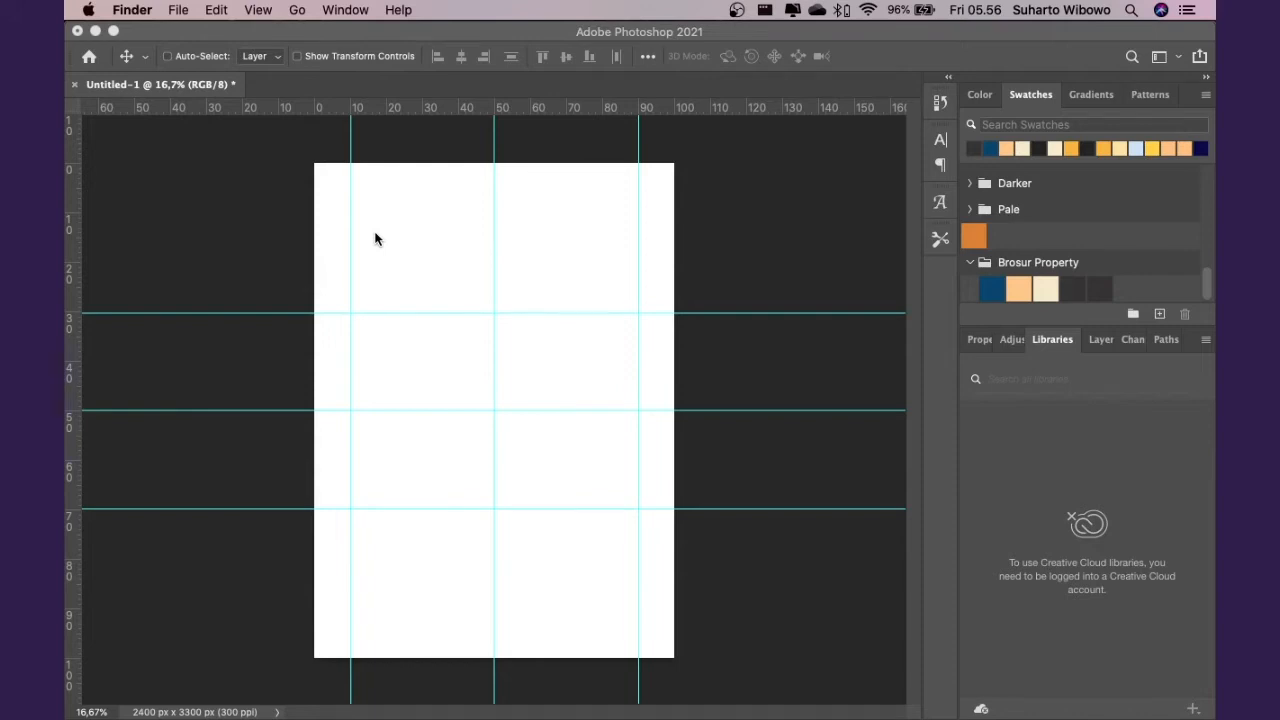
left_click(176, 12)
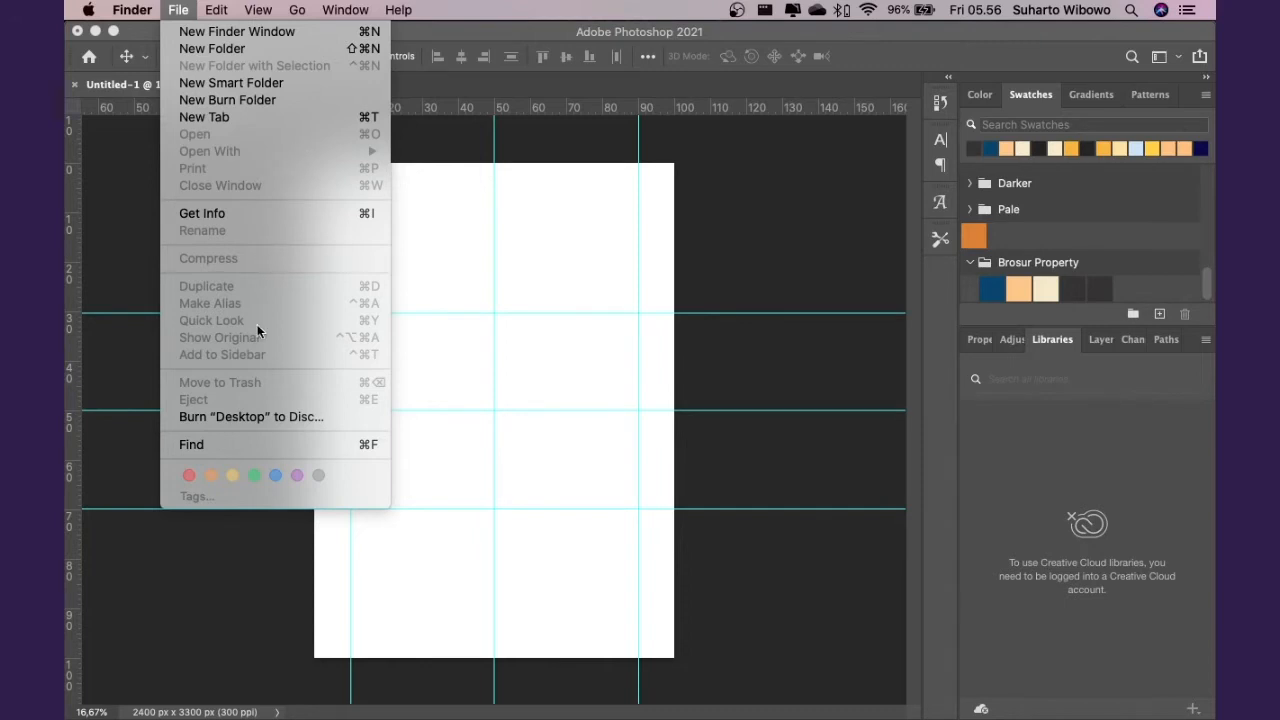
left_click(495, 250)
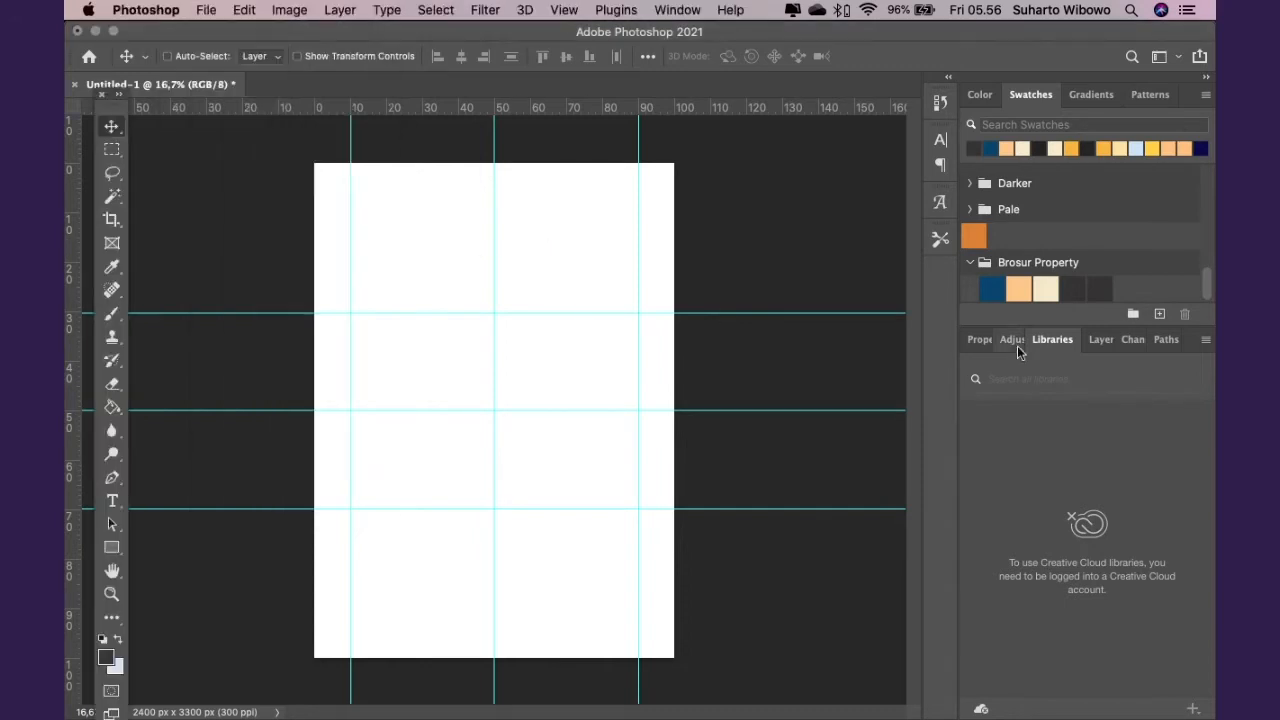
Convert the locked Background layer into a regular layer, keeping the default name and settings
left_click(1090, 342)
double_click(1097, 453)
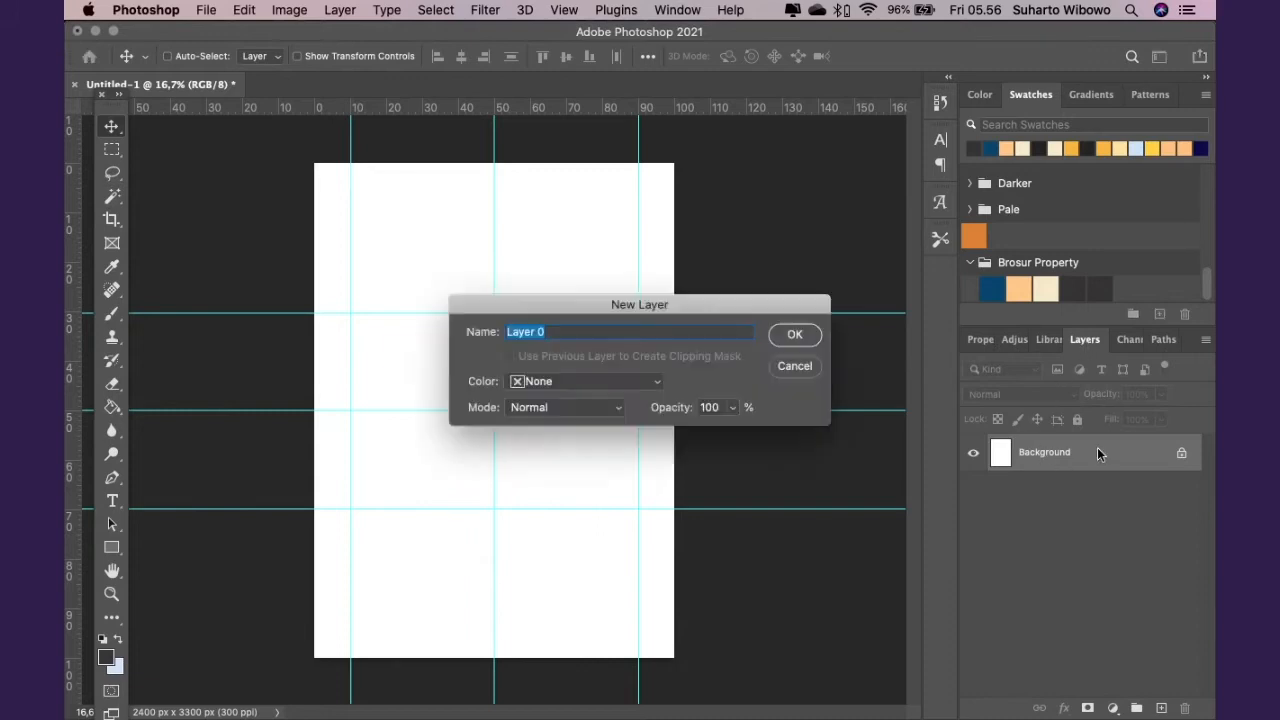
left_click(792, 334)
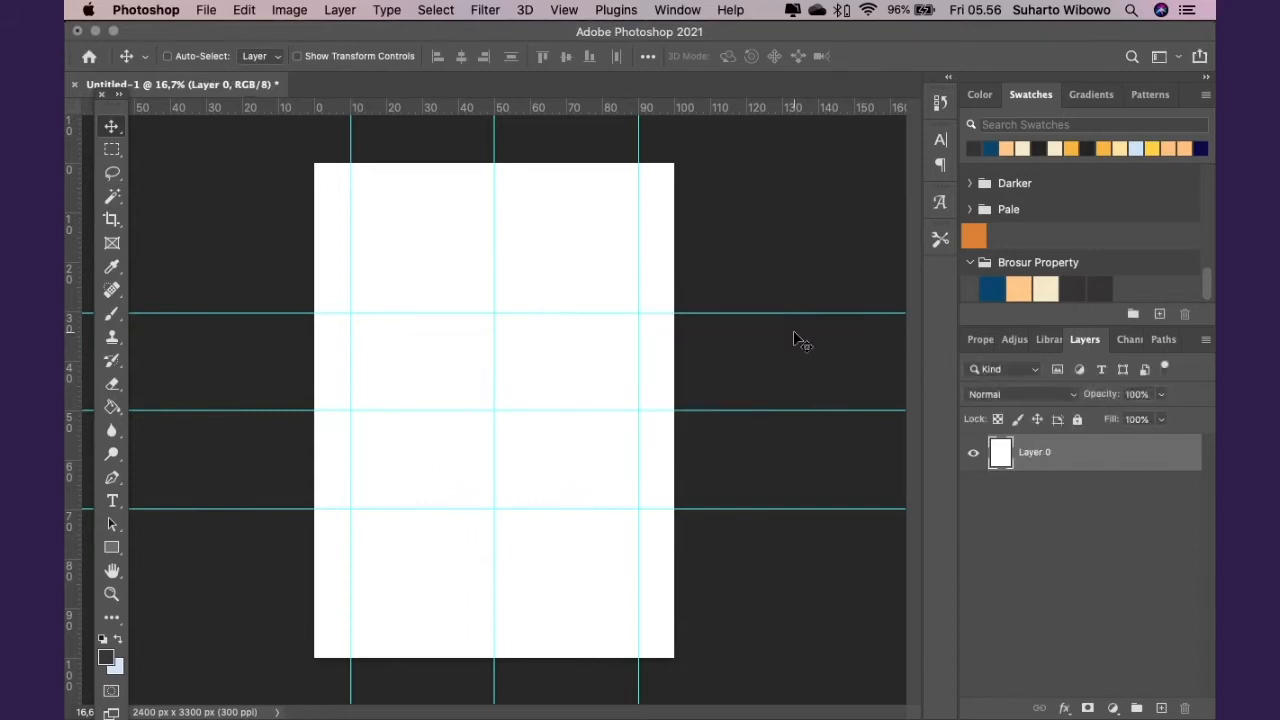
left_click(210, 12)
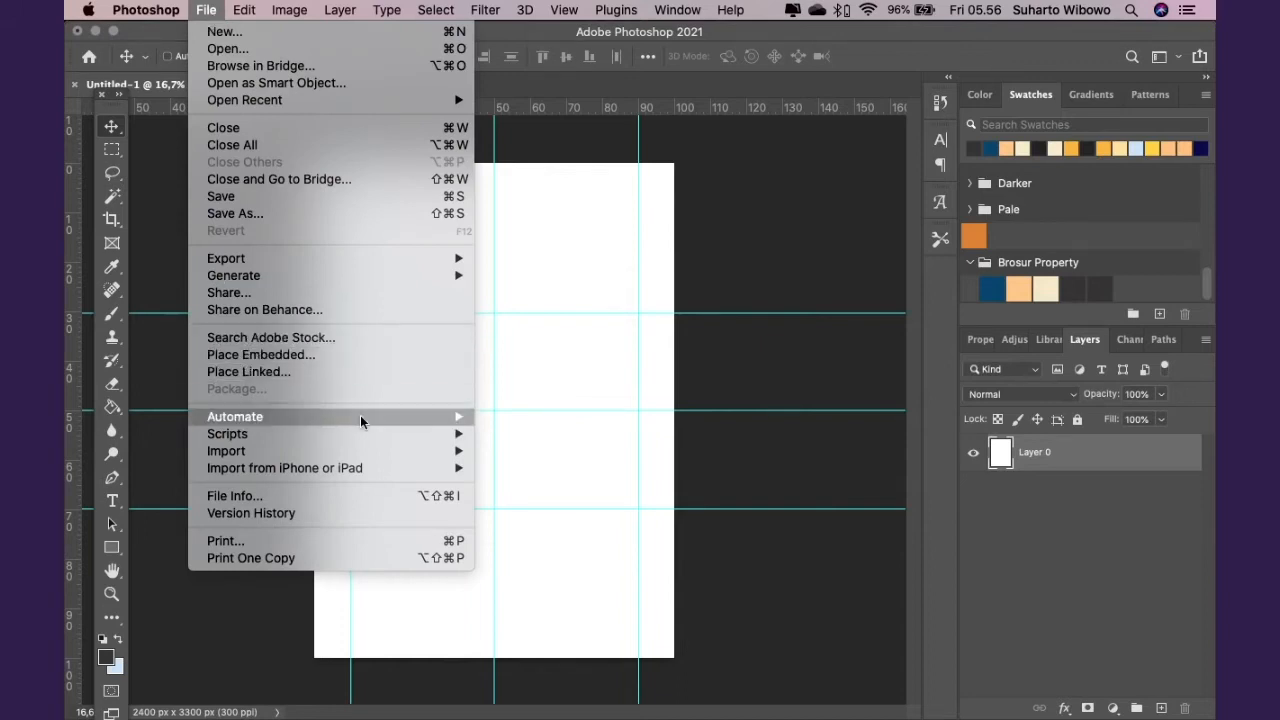
mouse_move(360, 415)
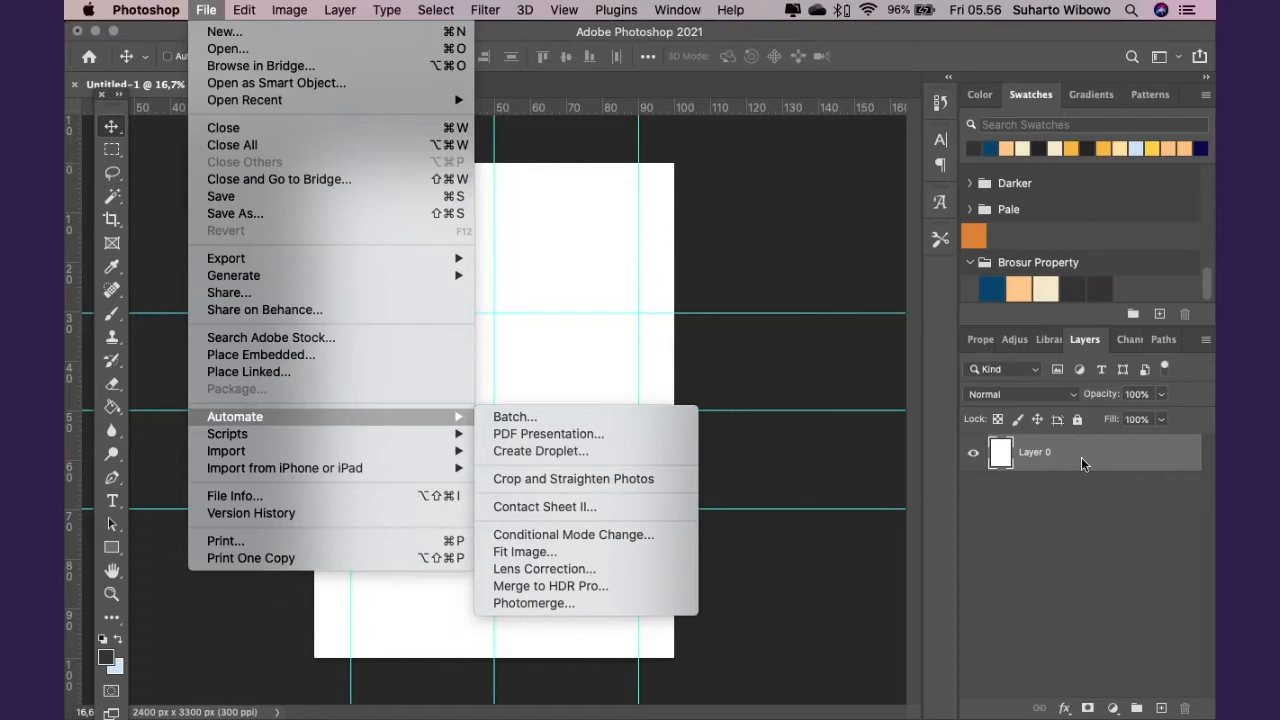
left_click(1112, 457)
double_click(1110, 456)
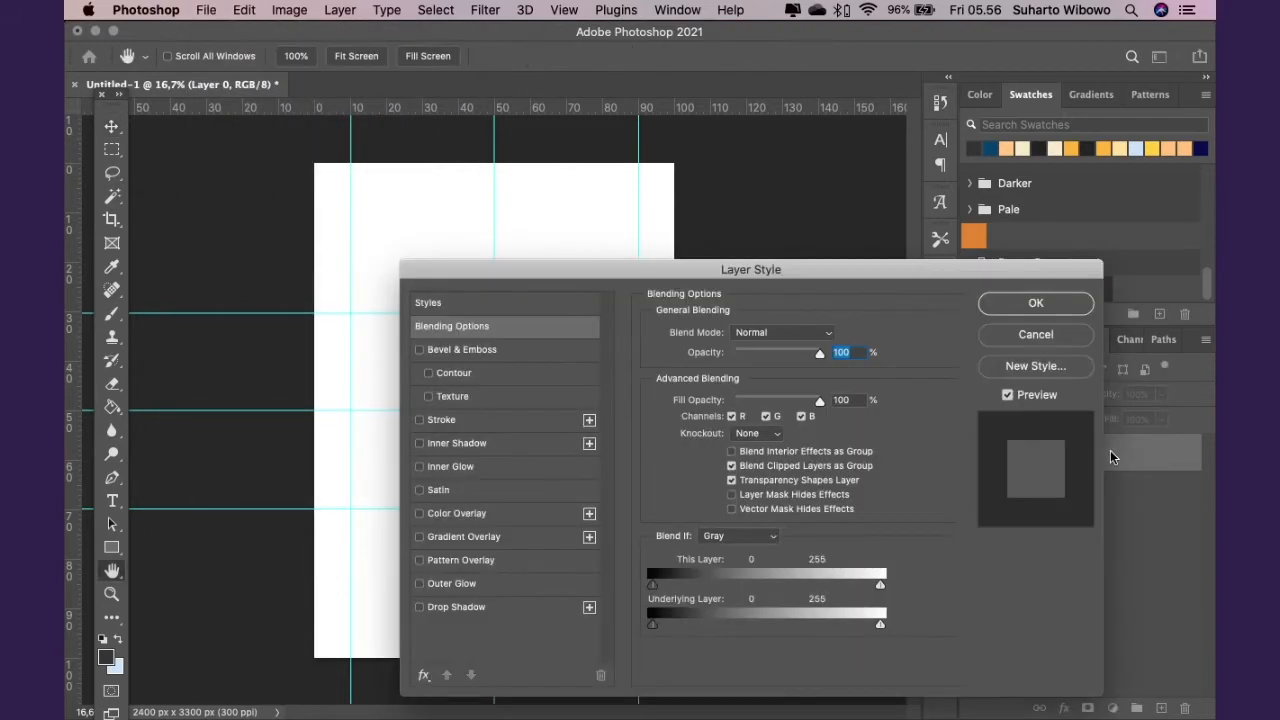
left_click(1078, 335)
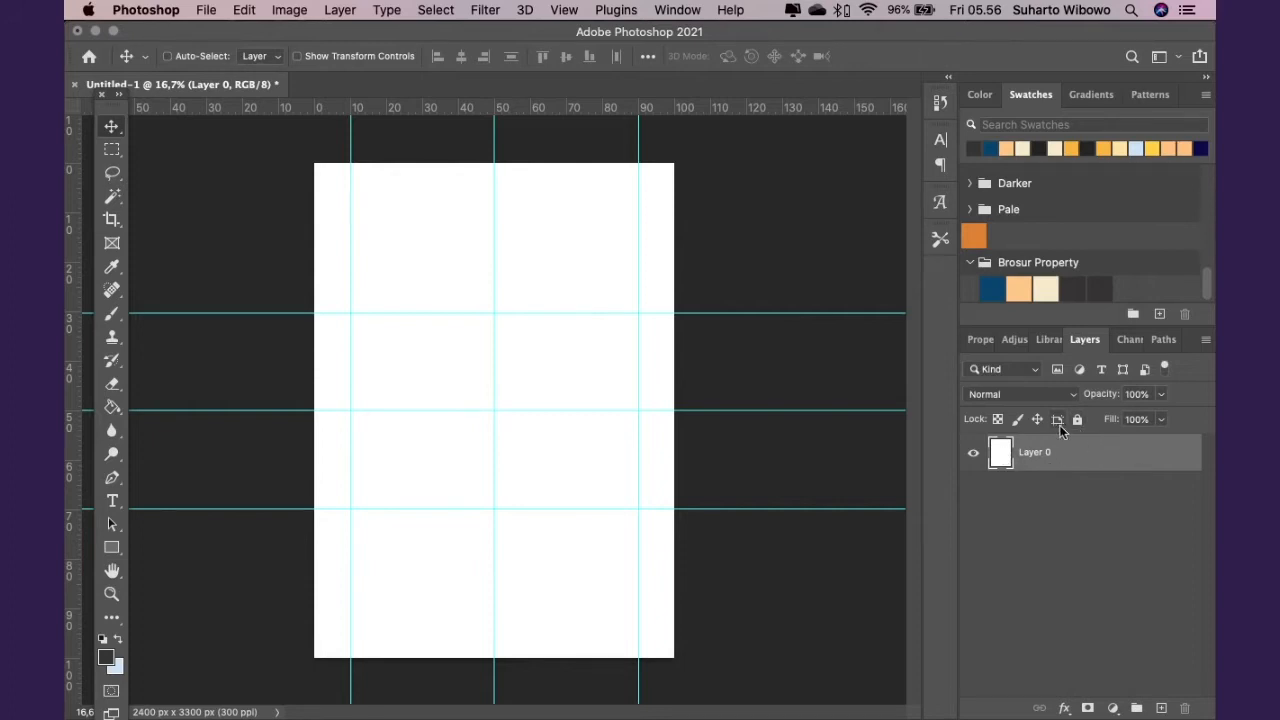
Place the house photo 00.jpg from the Graphics Assets folder into the document as an embedded image
left_click(205, 10)
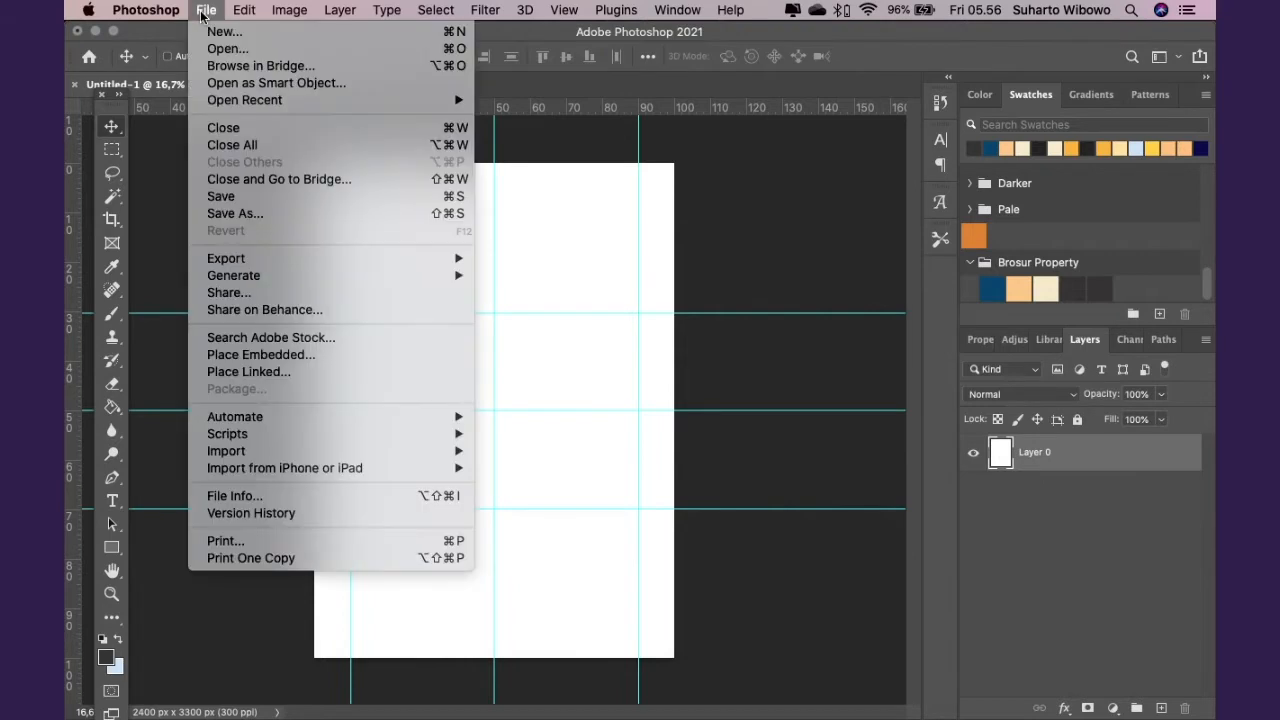
left_click(264, 354)
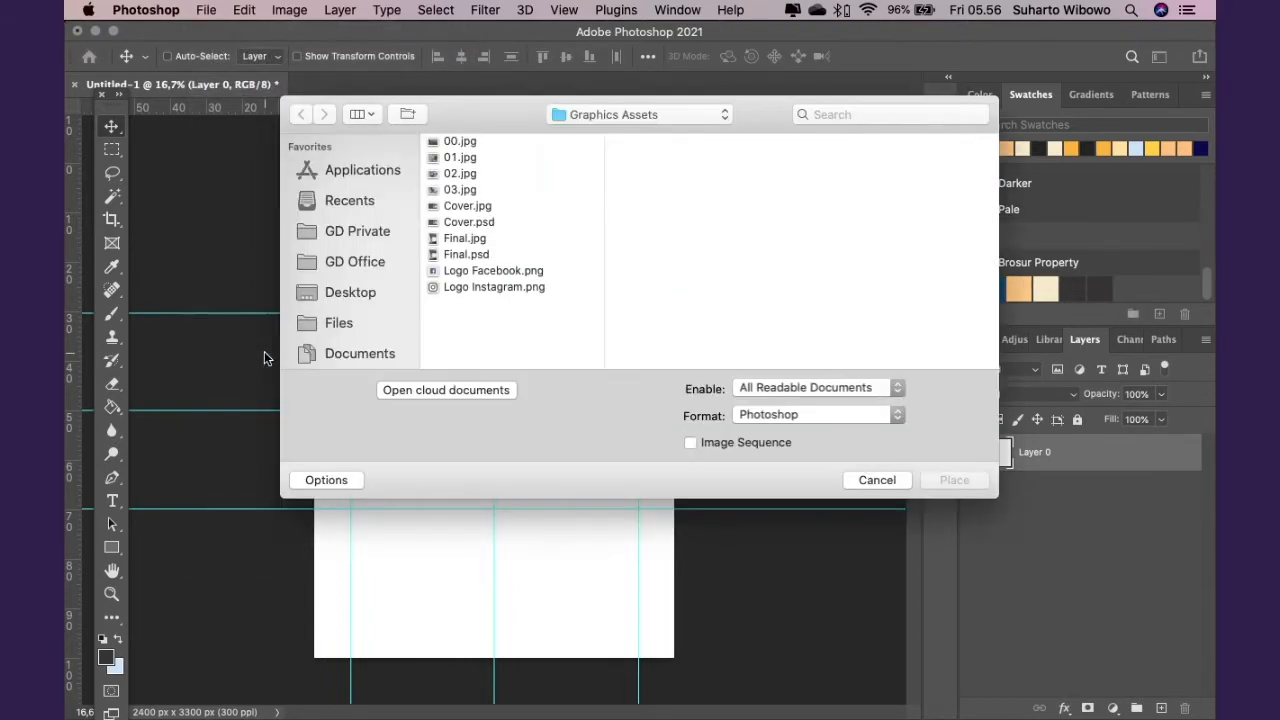
left_click(468, 143)
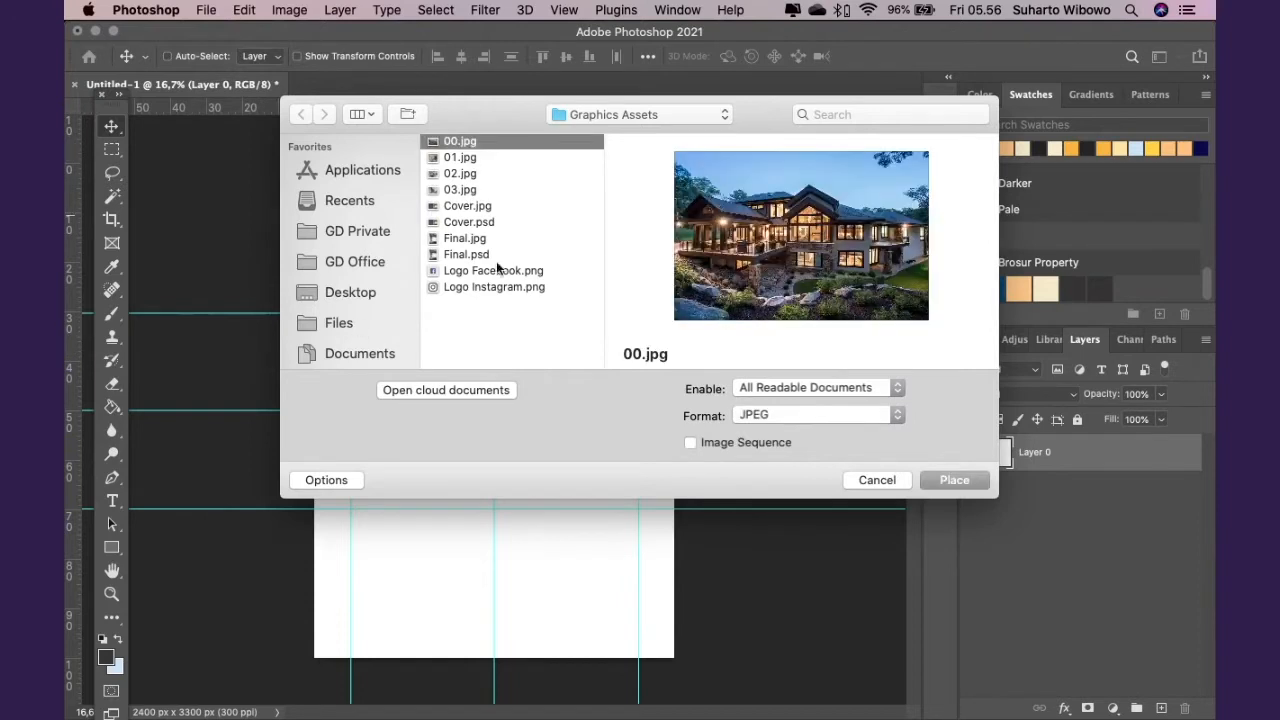
left_click(950, 480)
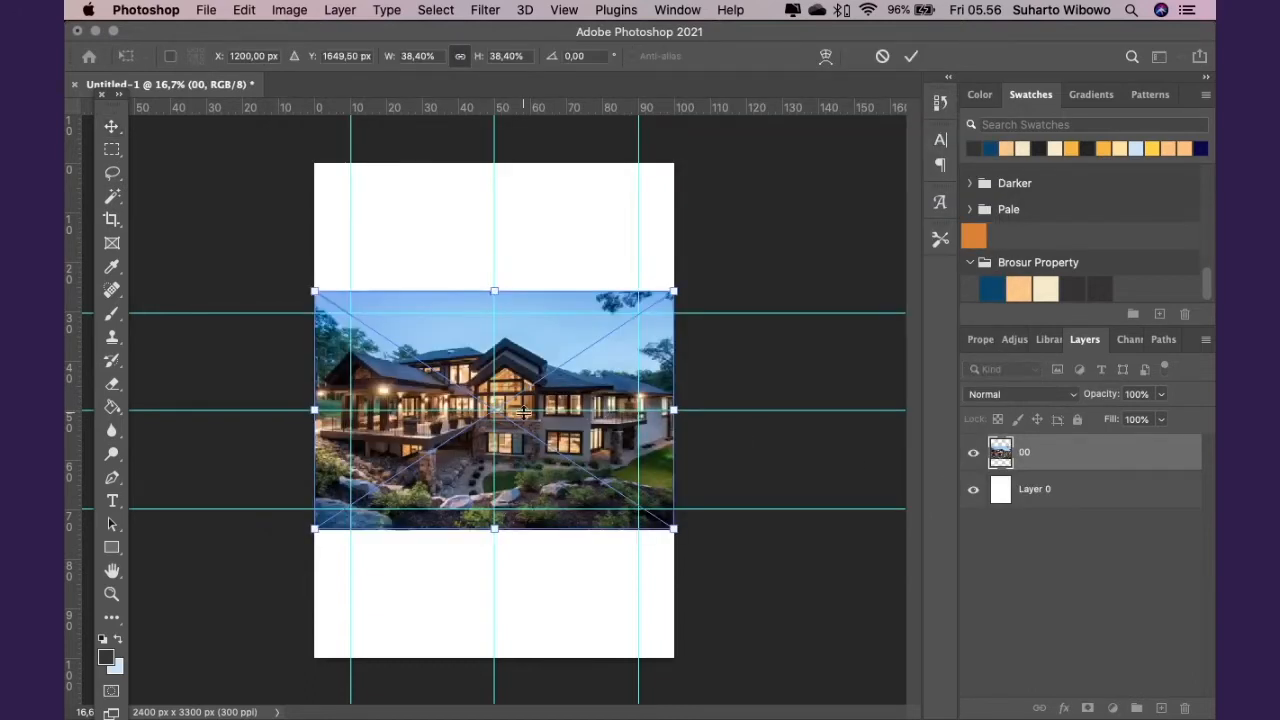
Move the placed house photo straight up to about Y 668 px, covering the page's upper part, and commit the placement
left_click_drag(564, 418, 563, 270)
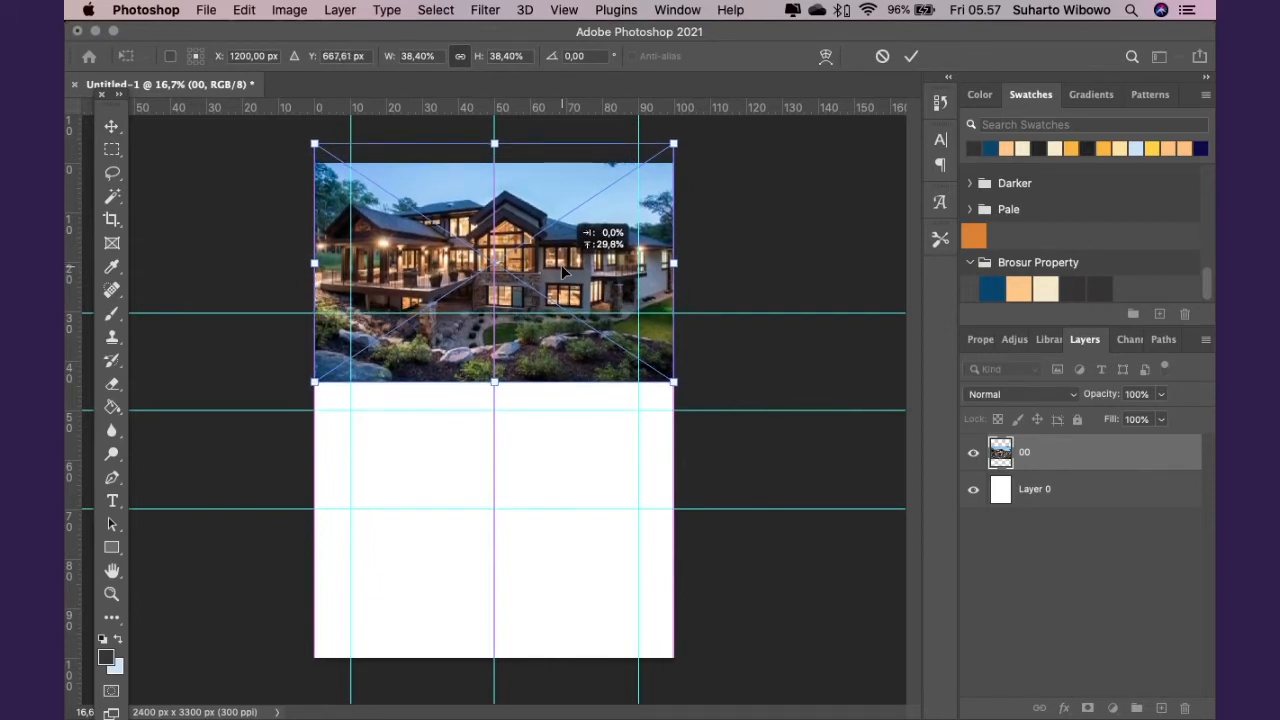
left_click_drag(563, 270, 563, 270)
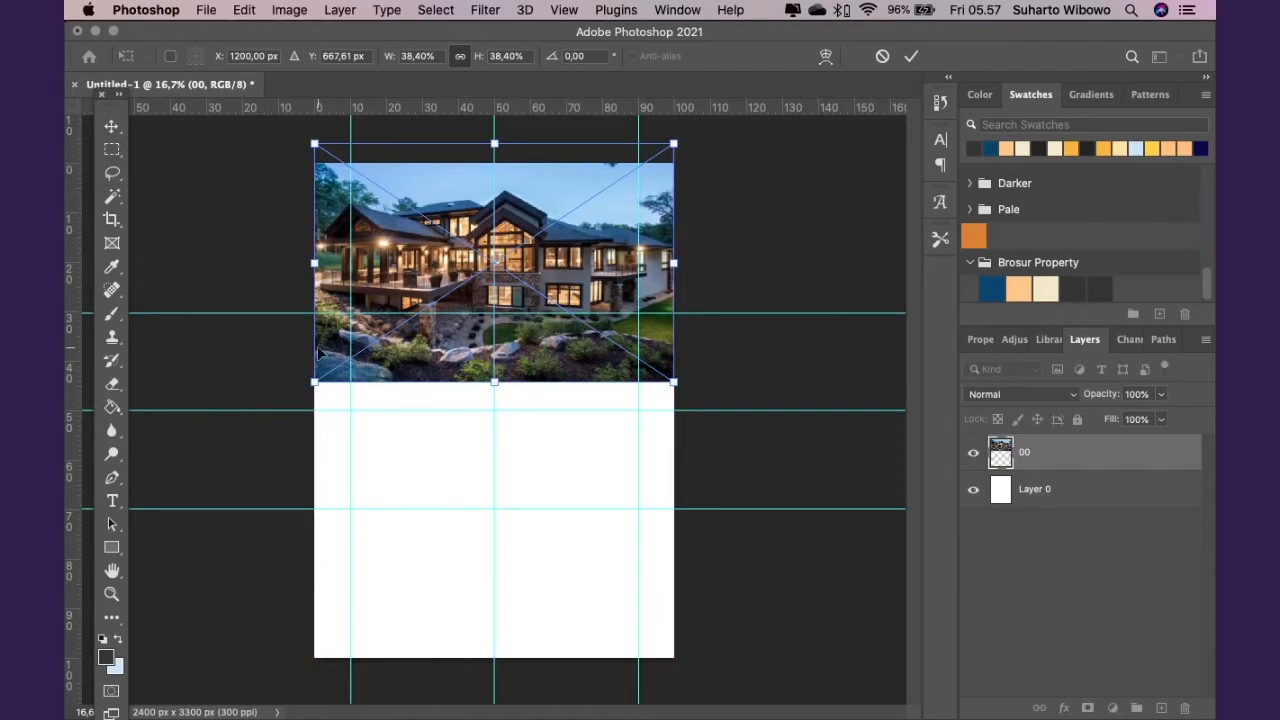
left_click_drag(114, 110, 129, 111)
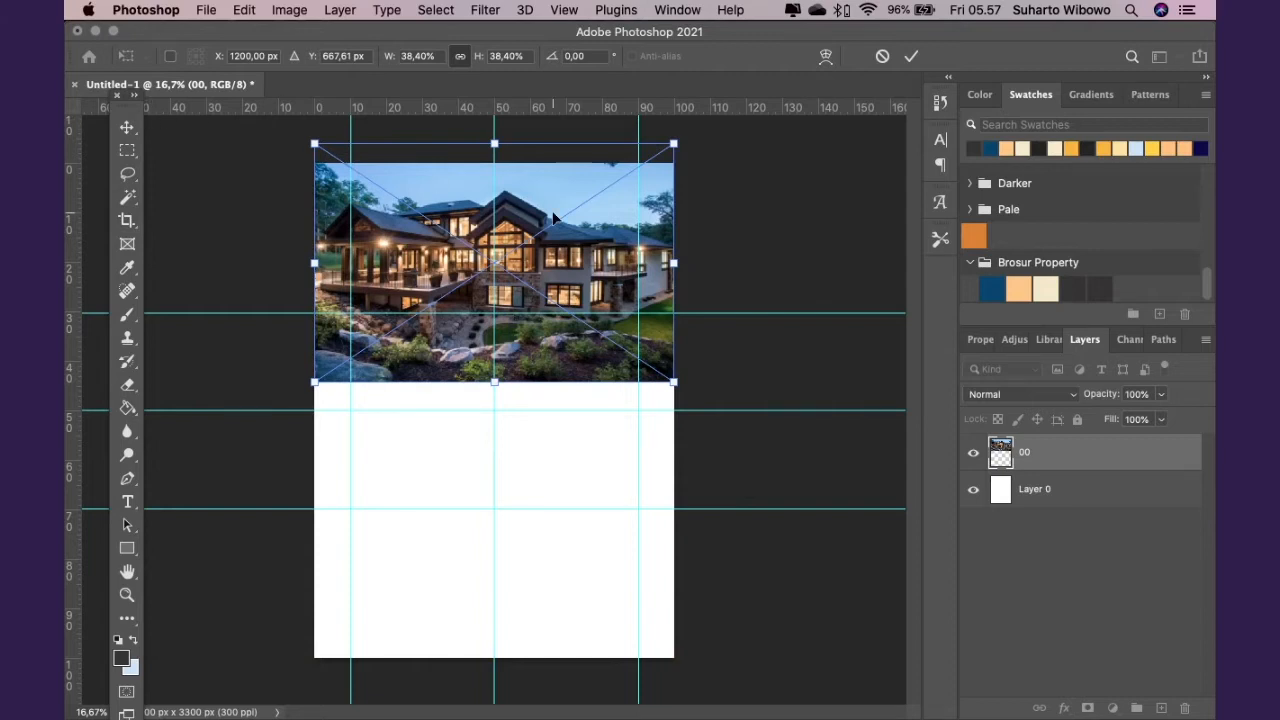
key("Return")
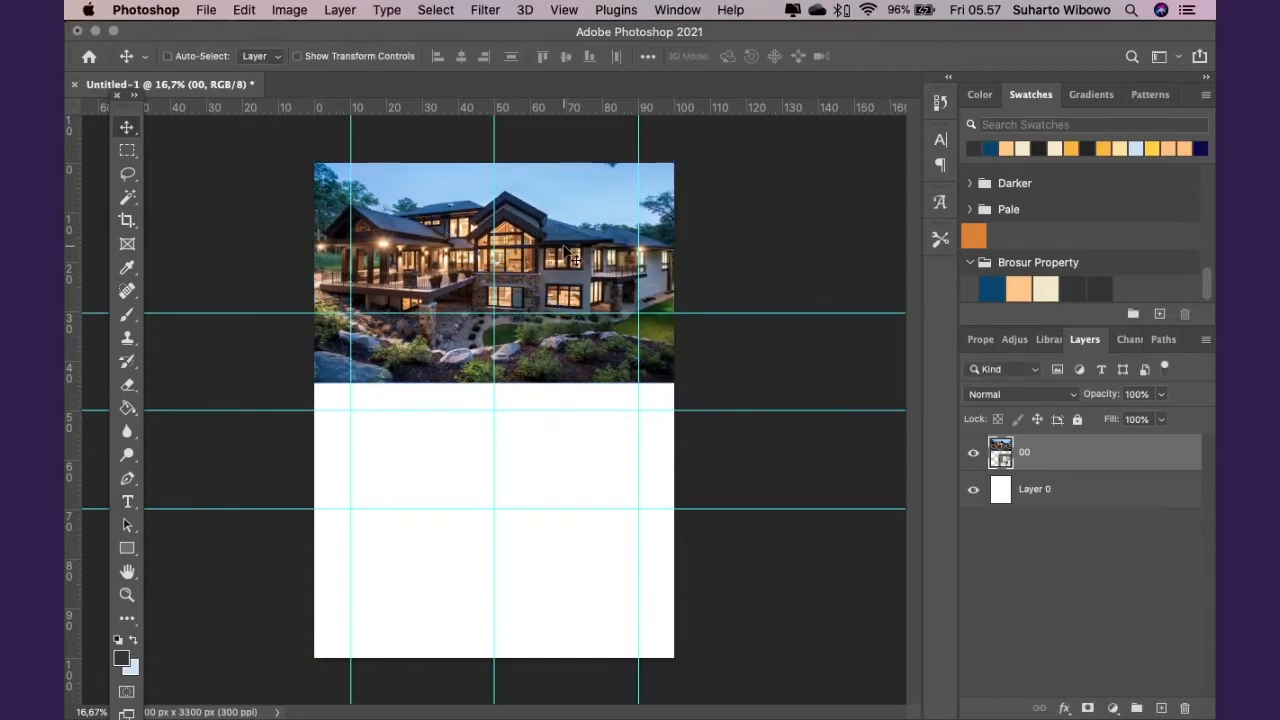
Shift the house photo so its lower edge sits at about 44% of the page height, and add a layer mask to it
left_click_drag(533, 258, 532, 262)
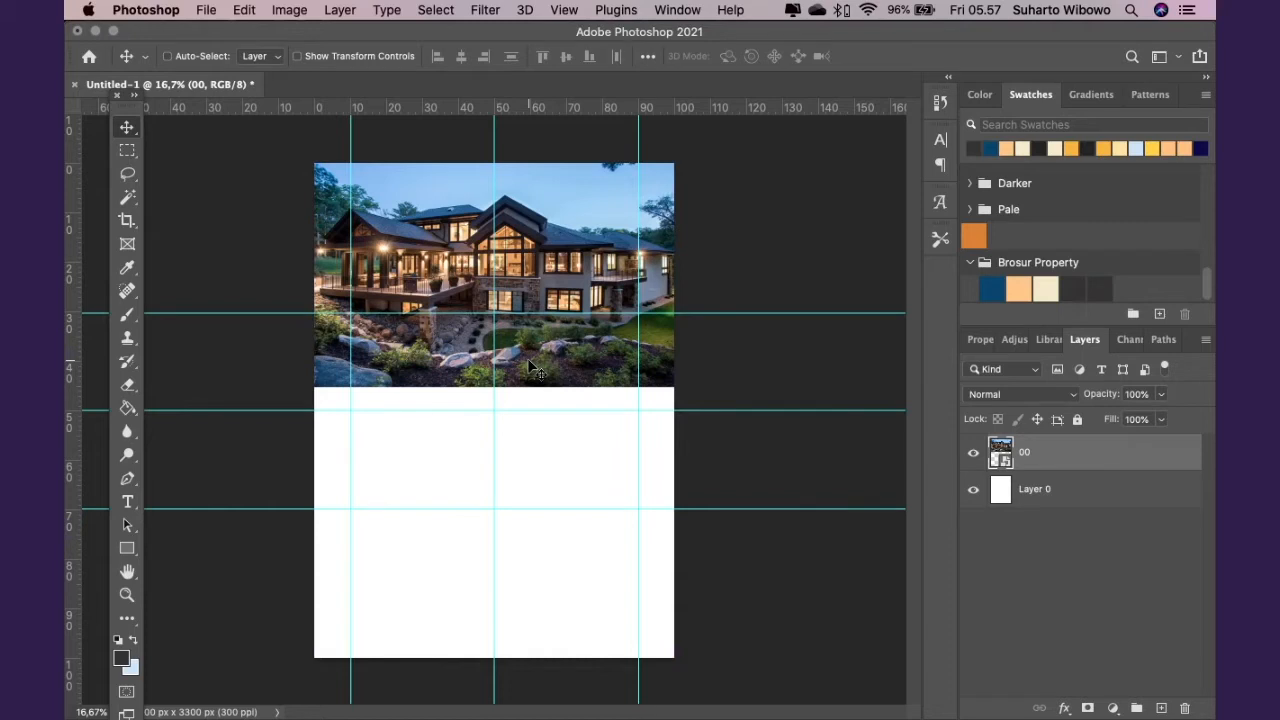
left_click_drag(530, 276, 530, 269)
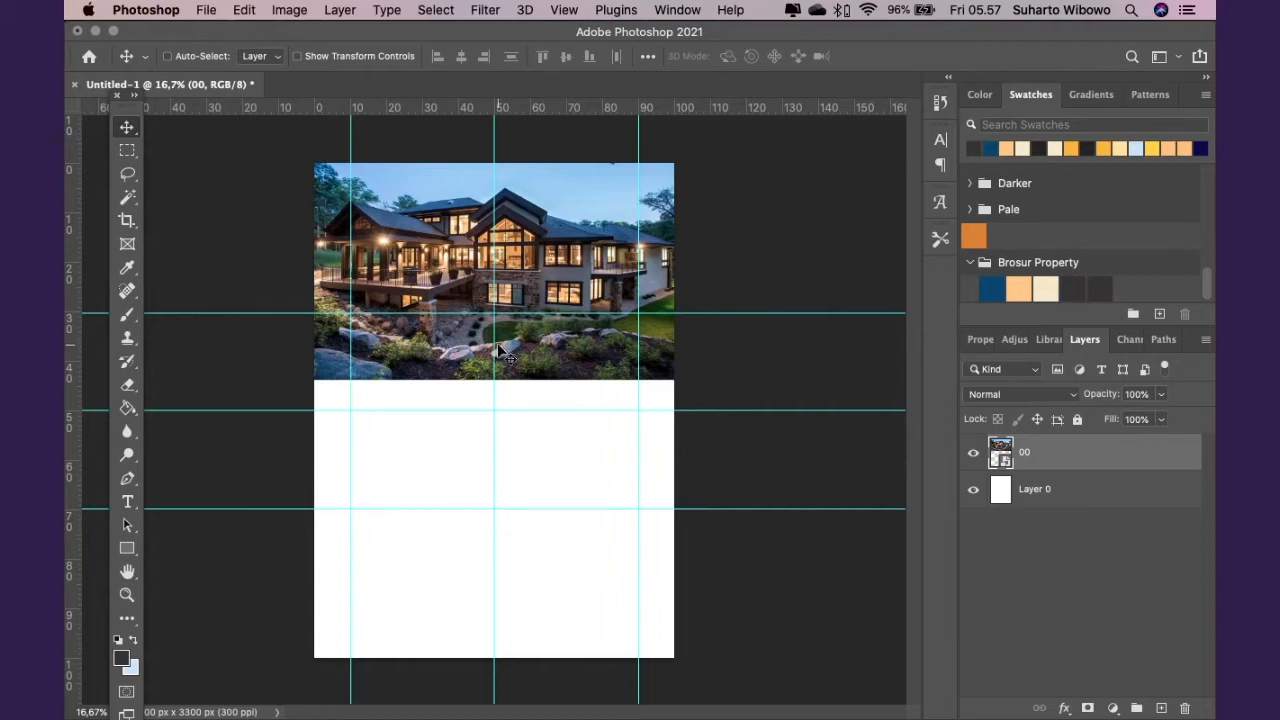
left_click_drag(512, 345, 512, 354)
left_click(129, 480)
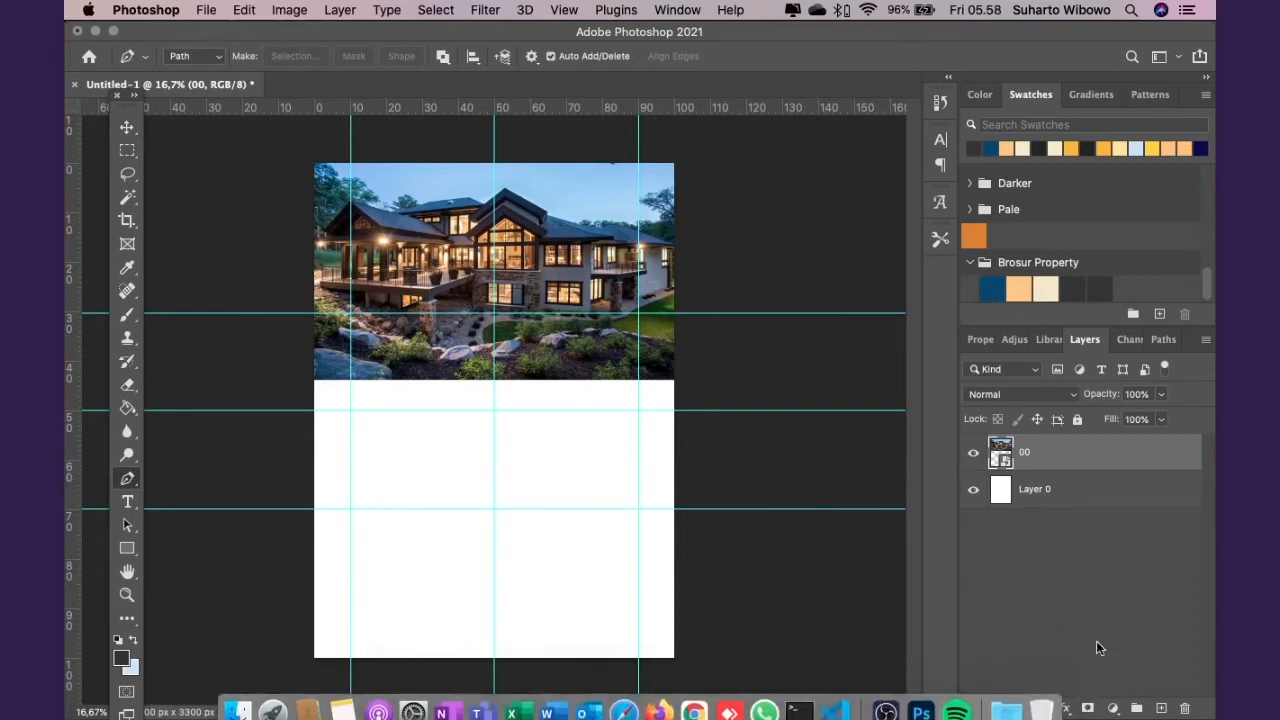
left_click(1088, 708)
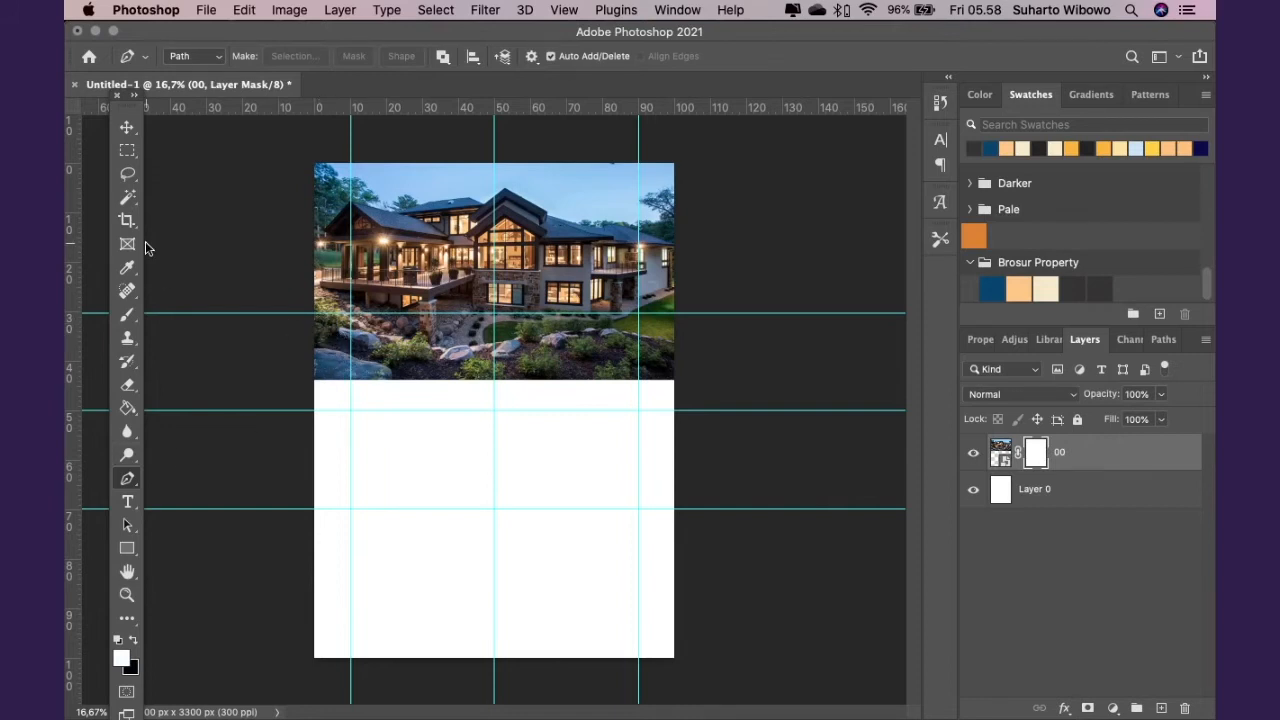
Move the upper horizontal guide down to about 33% of the page height and add another horizontal guide at about 41%
left_click(127, 128)
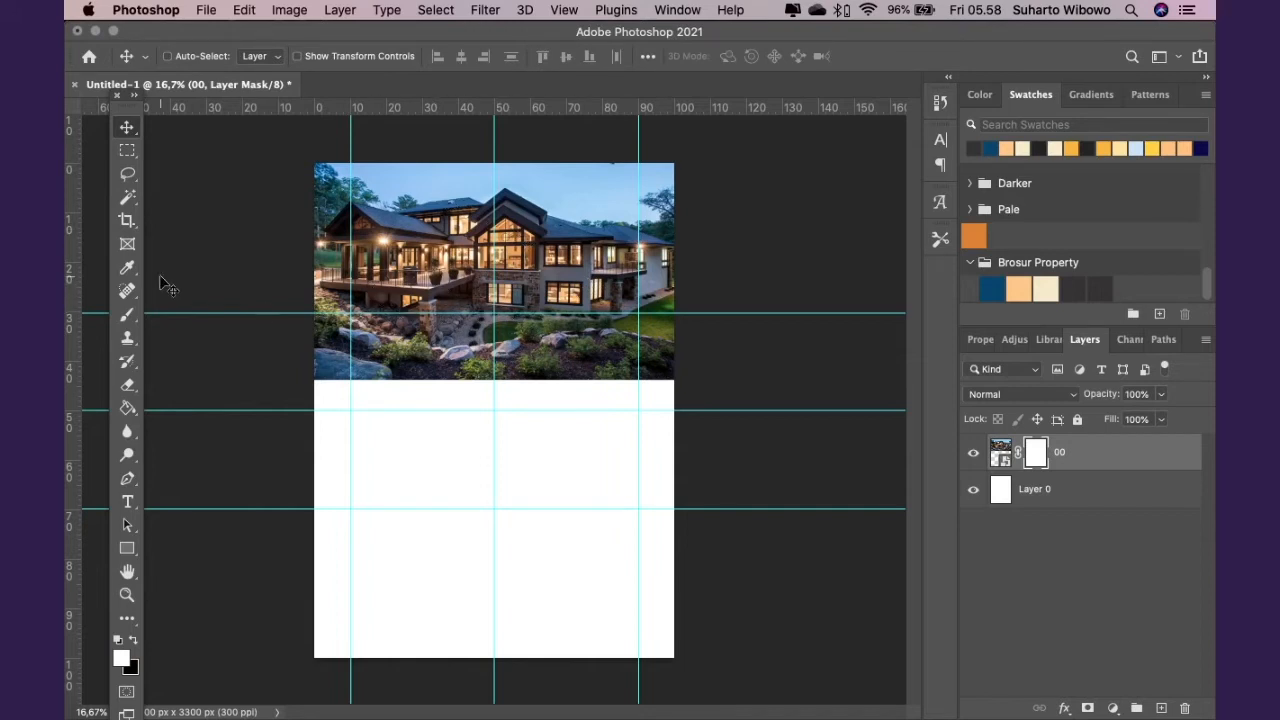
left_click_drag(211, 313, 210, 323)
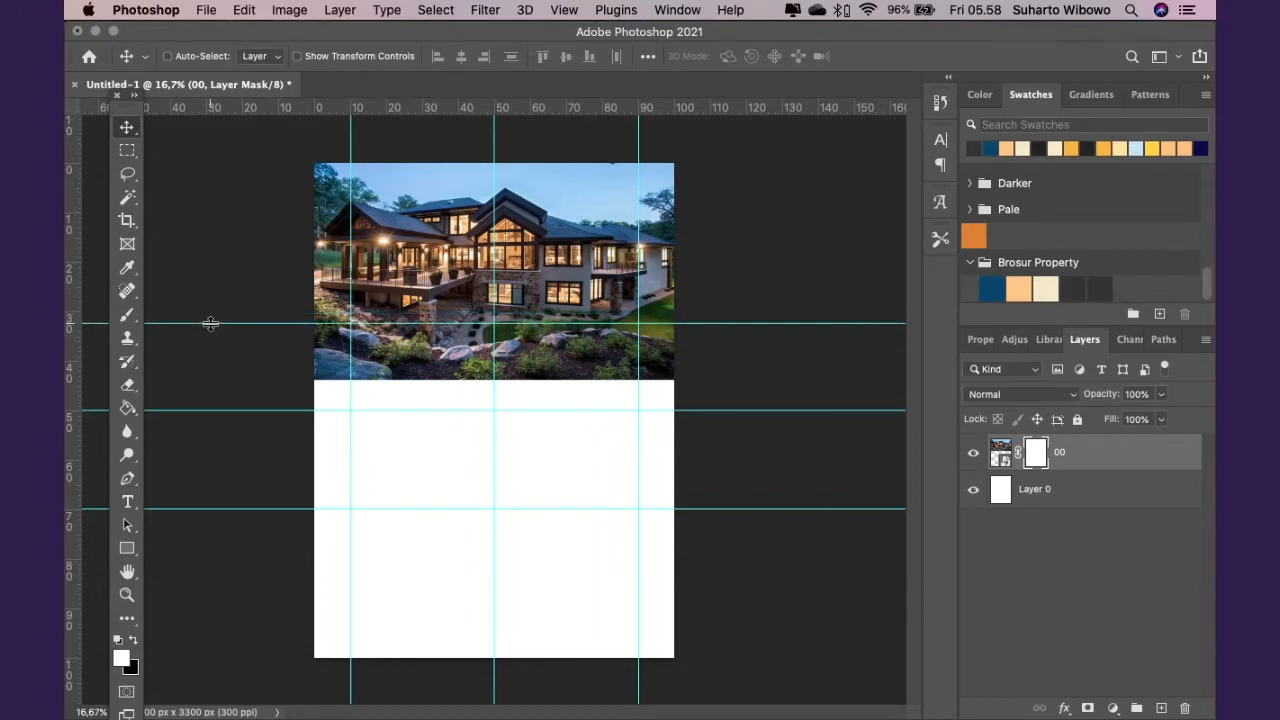
left_click_drag(567, 108, 556, 364)
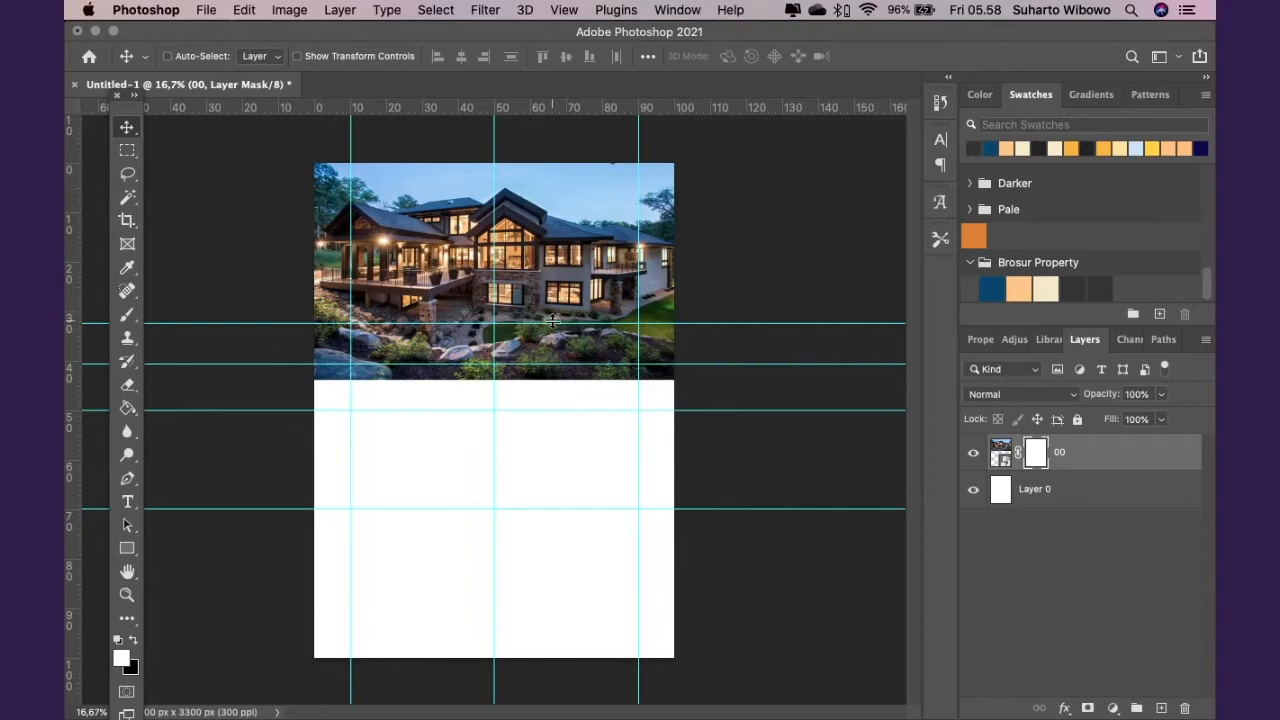
left_click_drag(552, 323, 551, 326)
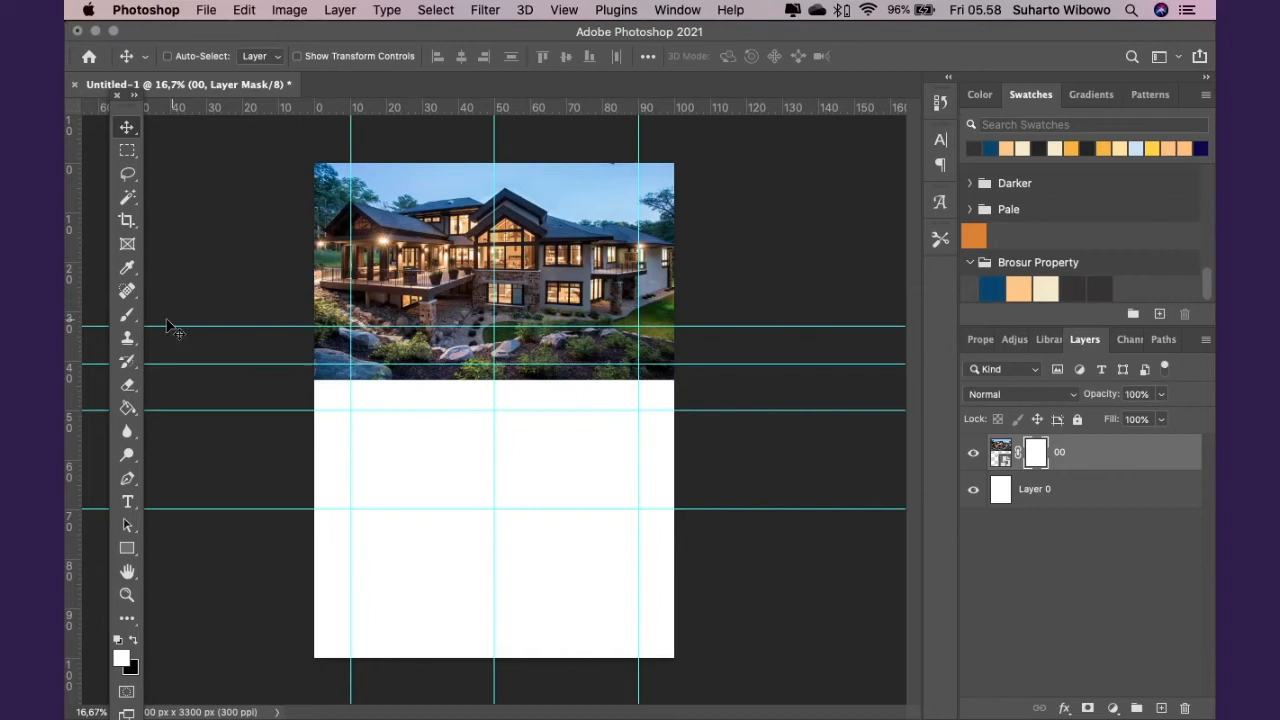
Draw a closed pen path over the photo's lower strip, its upper edge sloping from the 33% guide at left to the 41% guide at right
left_click(127, 478)
left_click(315, 327)
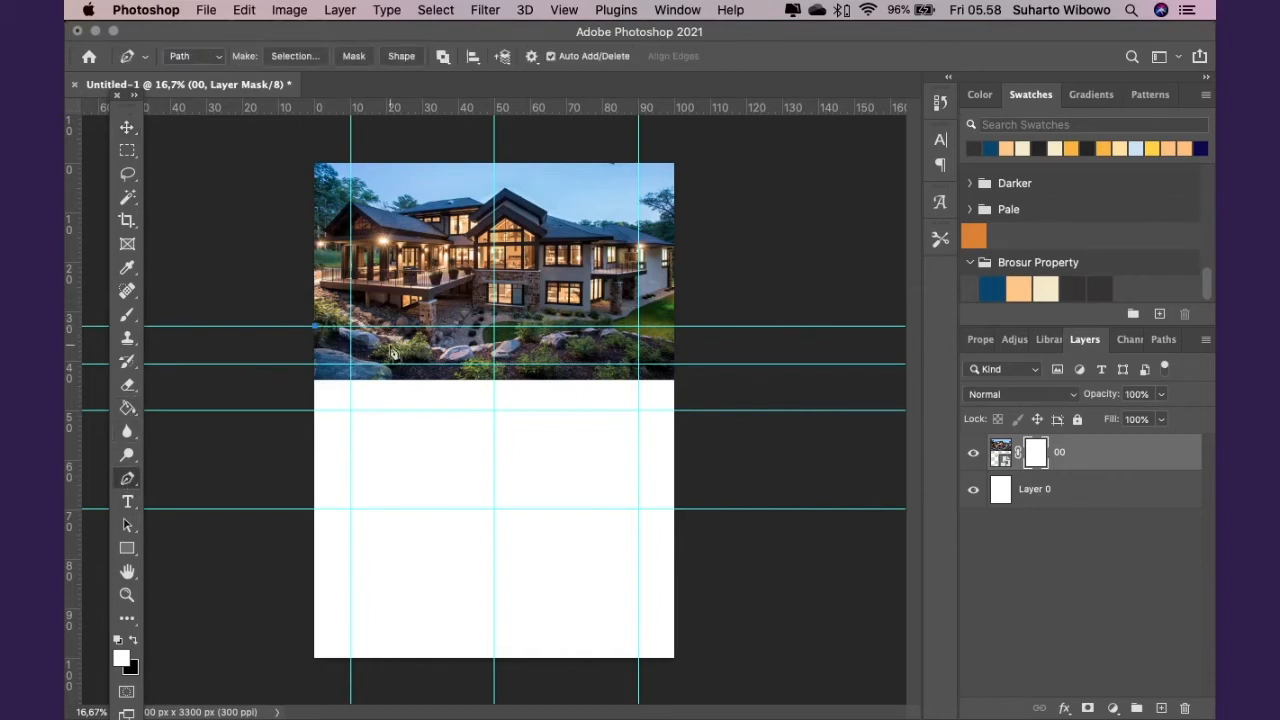
left_click(676, 364)
left_click(688, 394)
left_click(381, 400)
left_click(311, 399)
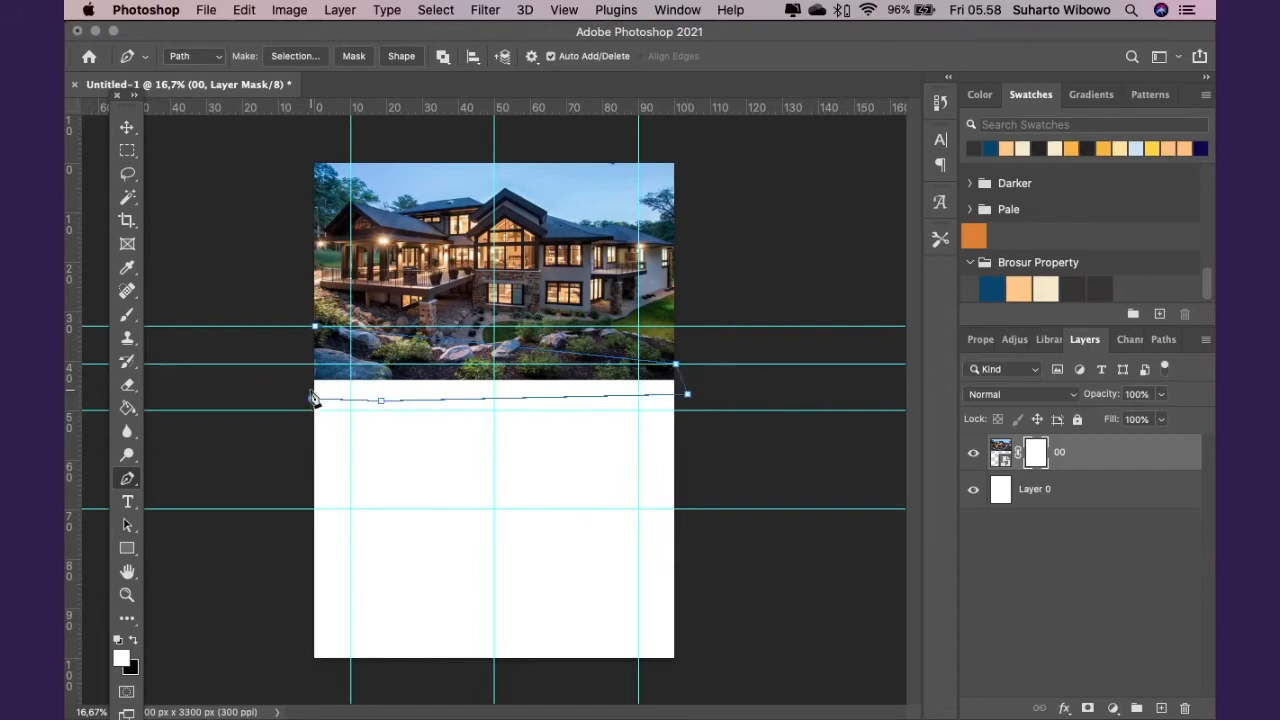
left_click(315, 330)
left_click(663, 394)
Load the work path around the photo's lower strip as a selection
left_click(1160, 340)
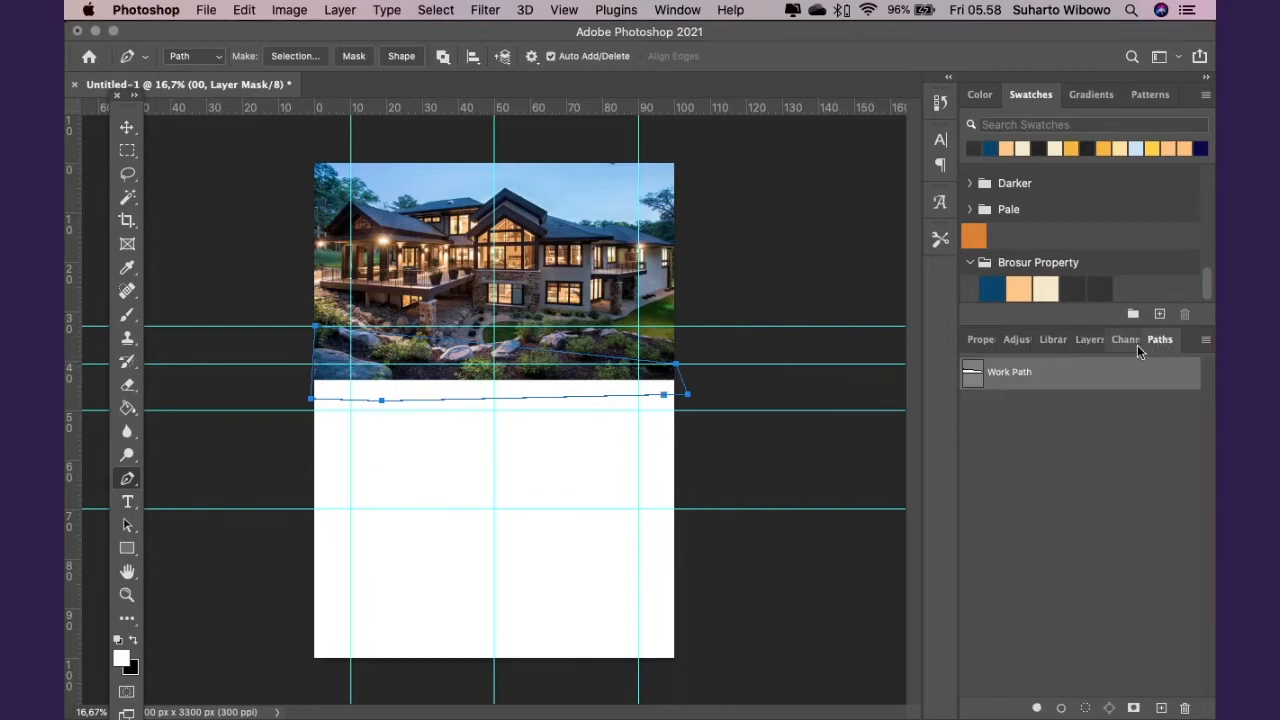
left_click_drag(968, 374, 975, 378)
left_click(975, 377, "super")
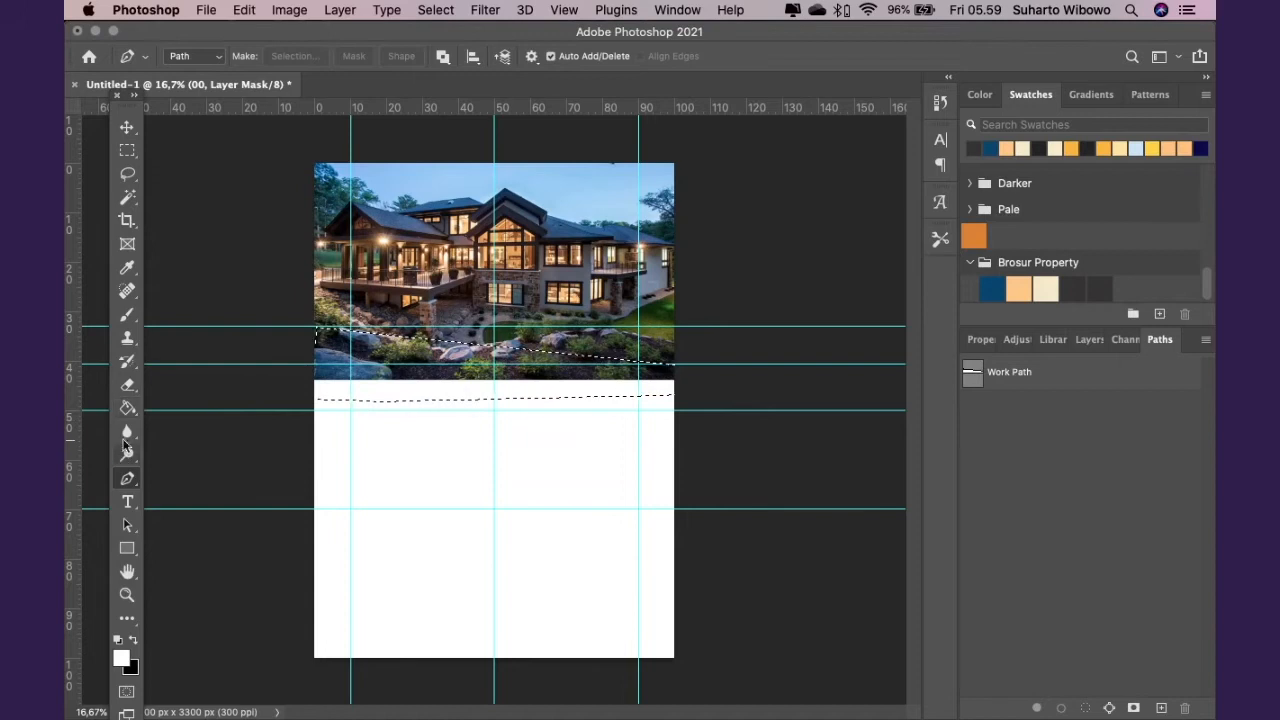
Erase on the photo's layer mask inside the selection with the 284 px eraser to hide the slanted lower strip
left_click(128, 386)
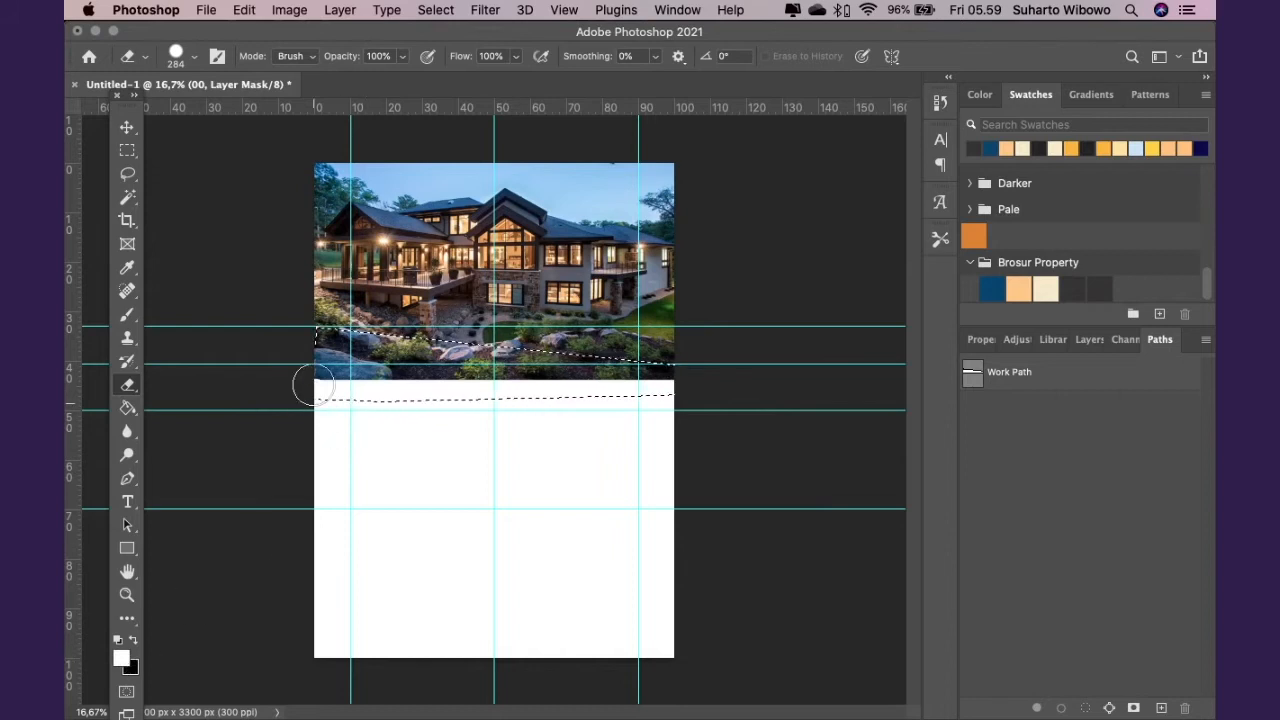
left_click_drag(328, 347, 538, 365)
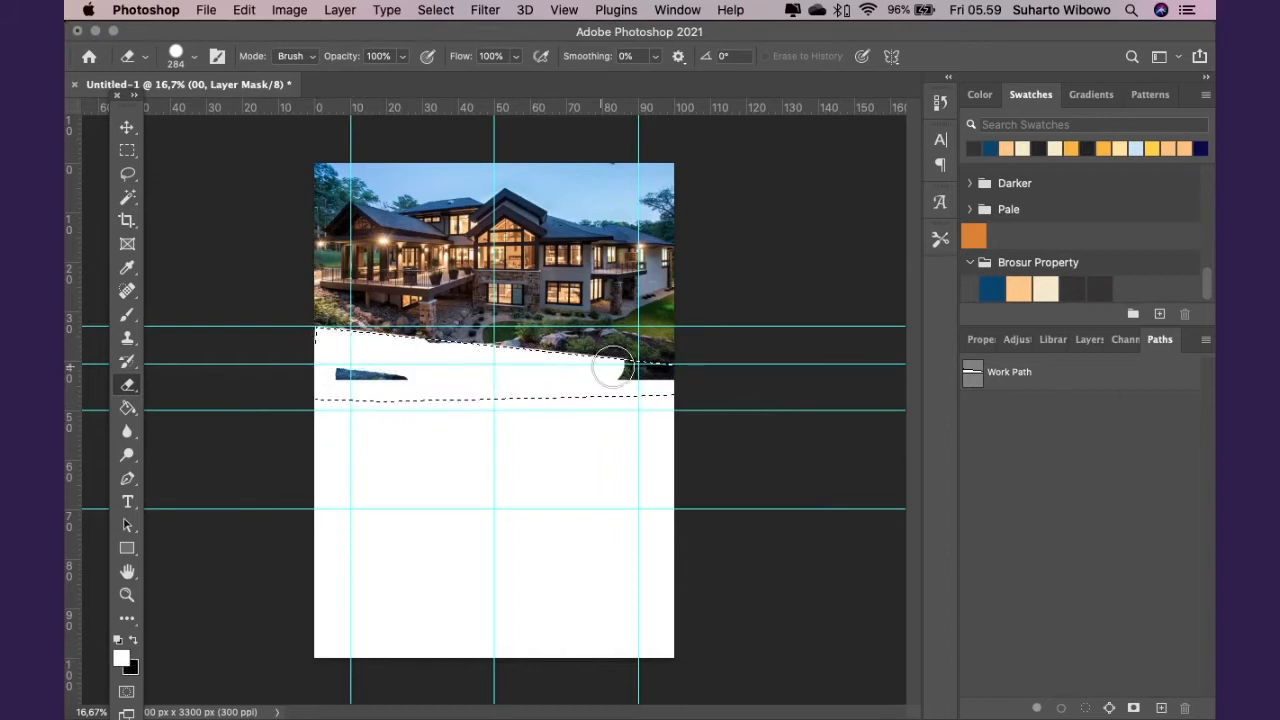
left_click_drag(310, 366, 495, 378)
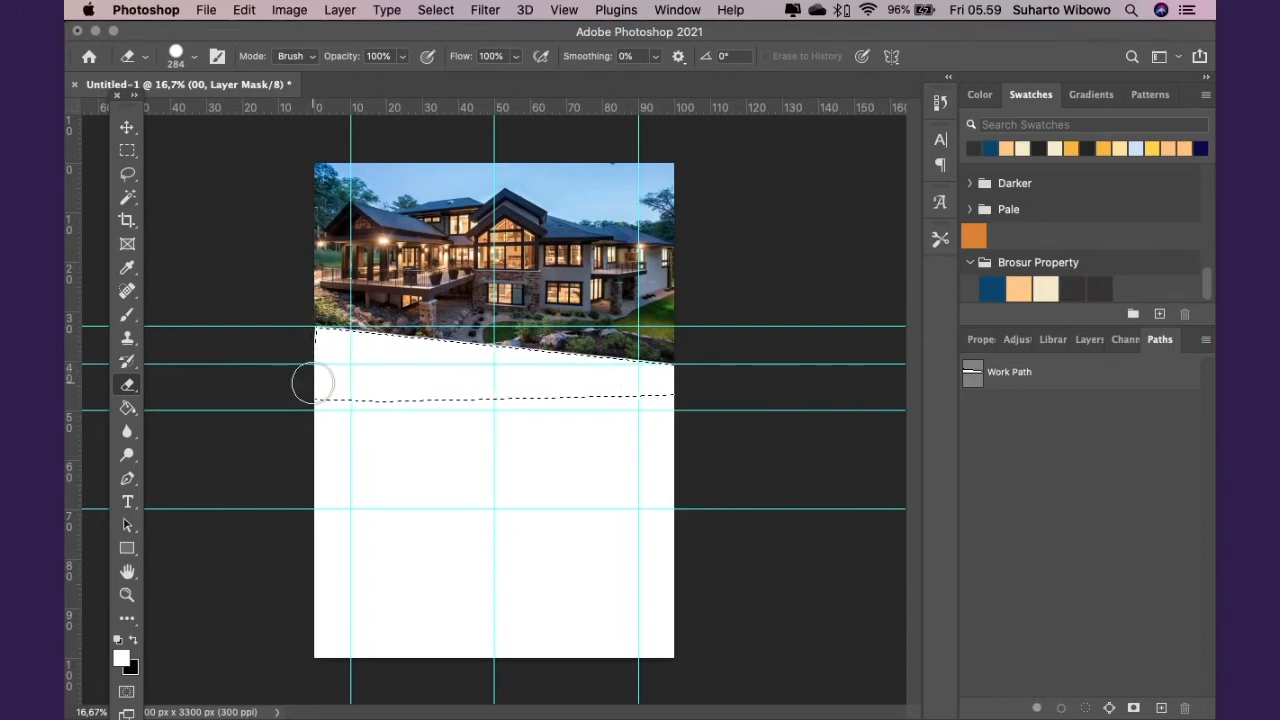
Try erasing on the mask with black and white swapped to restore the strip, then swap them back and hide it again
left_click(134, 641)
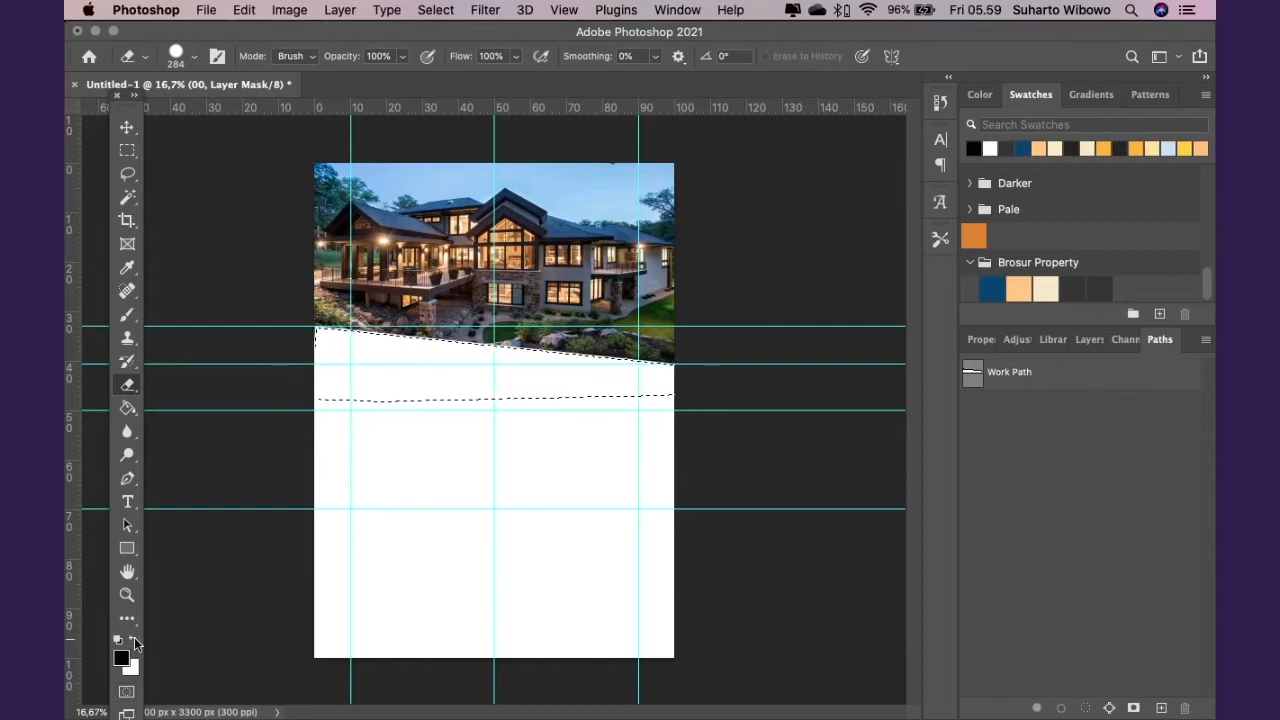
left_click_drag(311, 388, 311, 380)
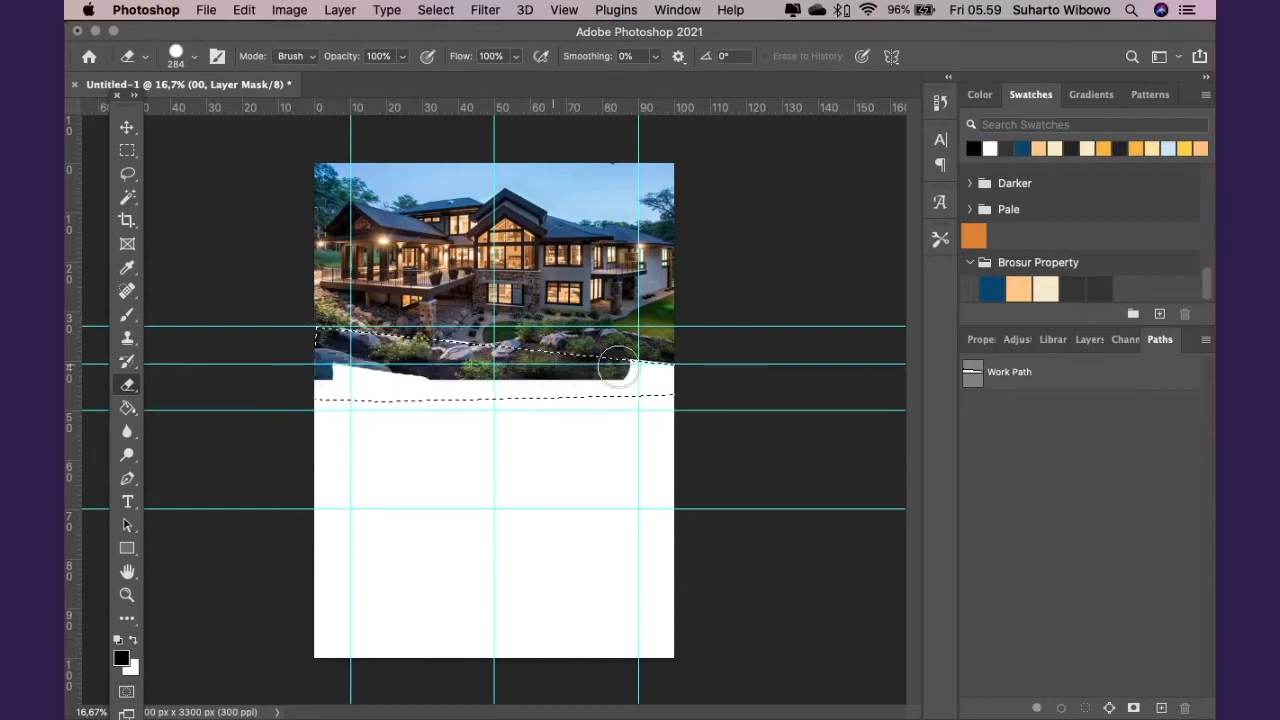
left_click(134, 641)
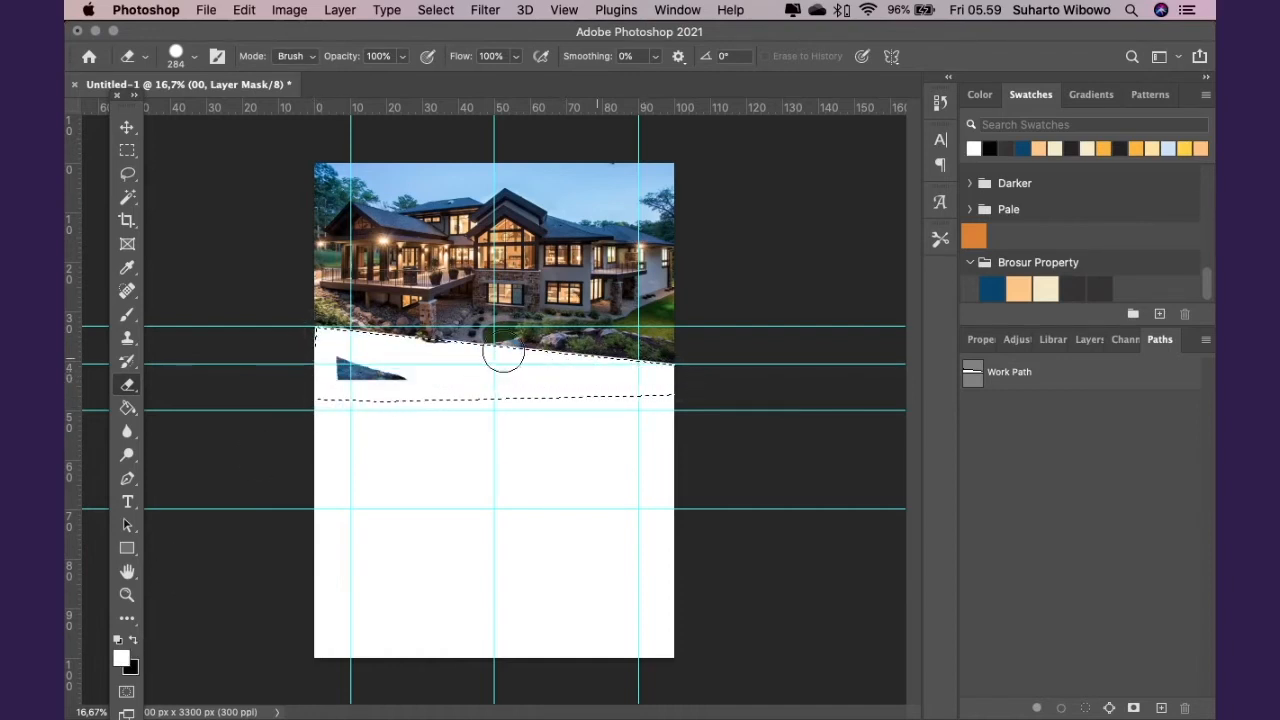
left_click_drag(361, 355, 411, 383)
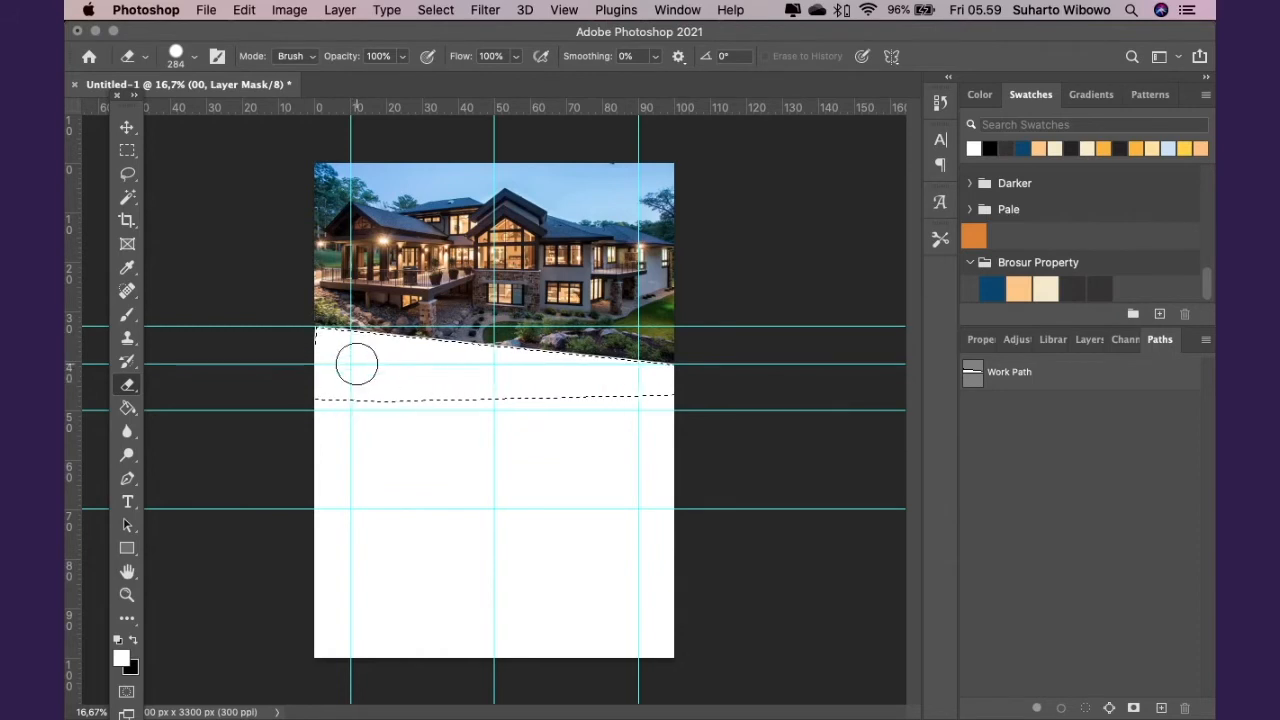
Paint white on the mask inside the selection with a soft 127 px brush to reveal the hidden photo strip
left_click(126, 320)
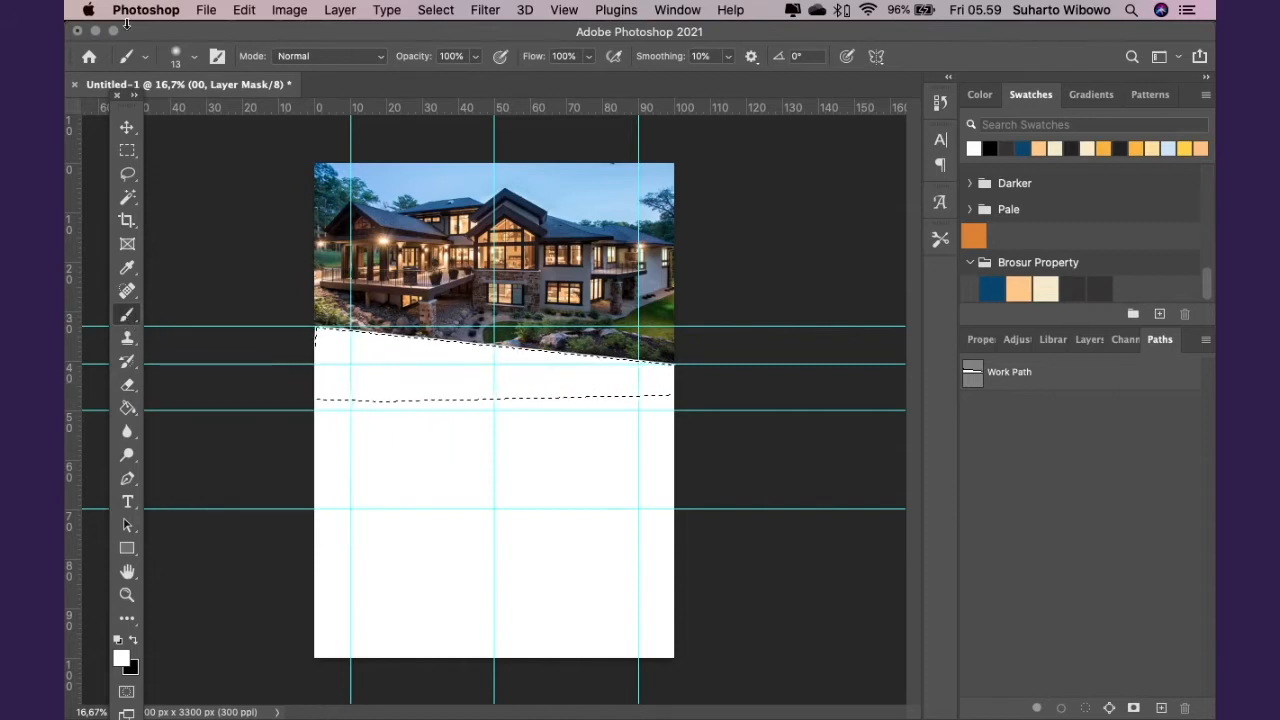
left_click(193, 56)
type("127")
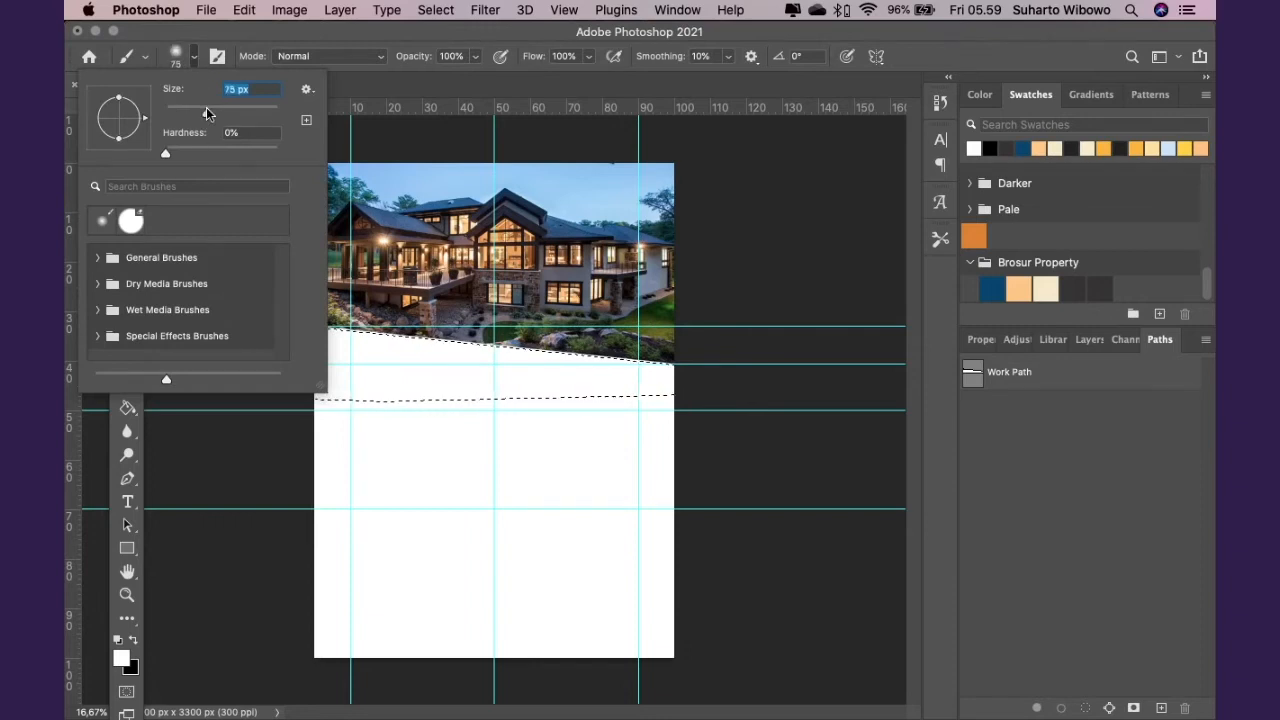
key("Return")
left_click_drag(510, 372, 636, 376)
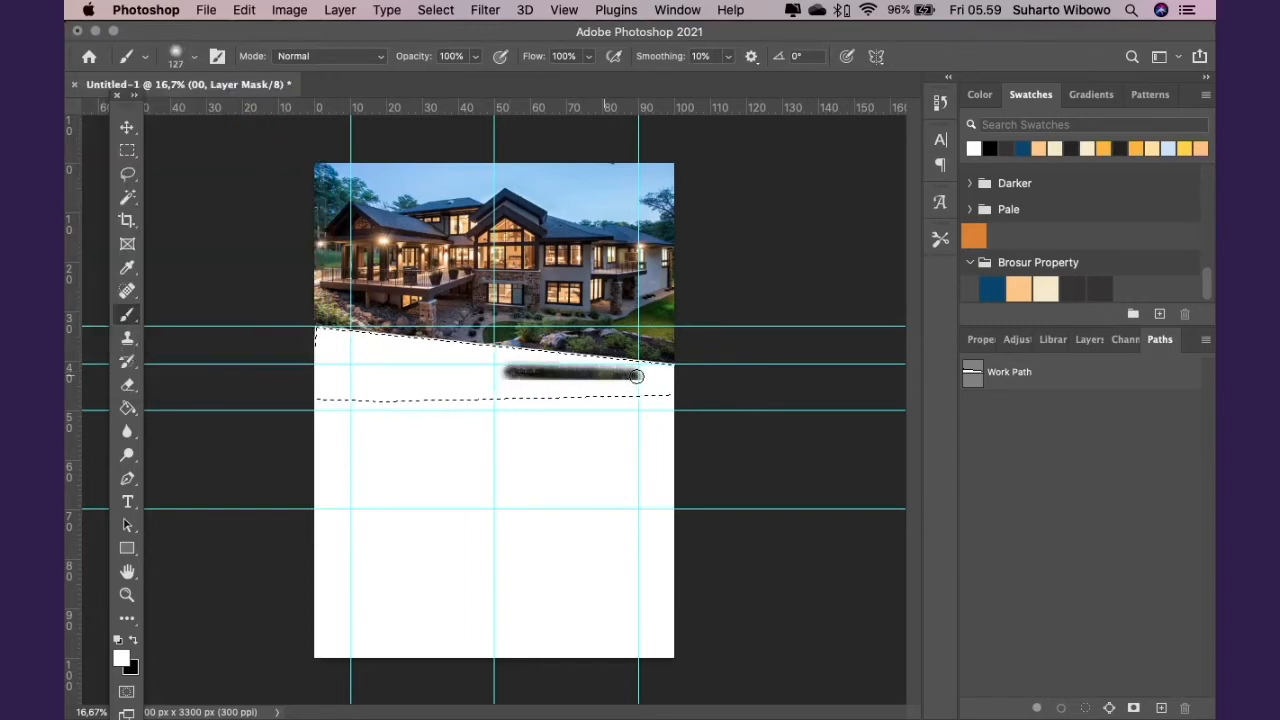
mouse_move(537, 357)
left_mouse_down()
mouse_move(386, 337)
mouse_move(318, 368)
mouse_move(372, 352)
left_mouse_up()
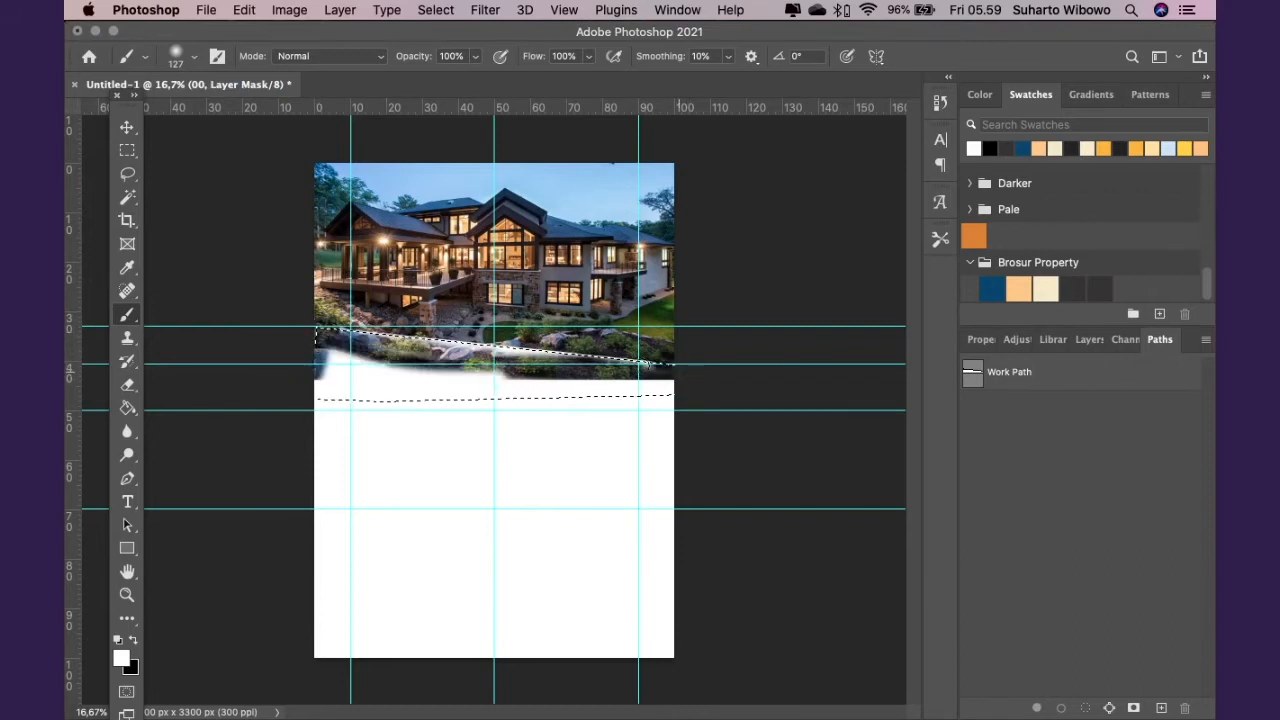
left_click_drag(323, 343, 422, 364)
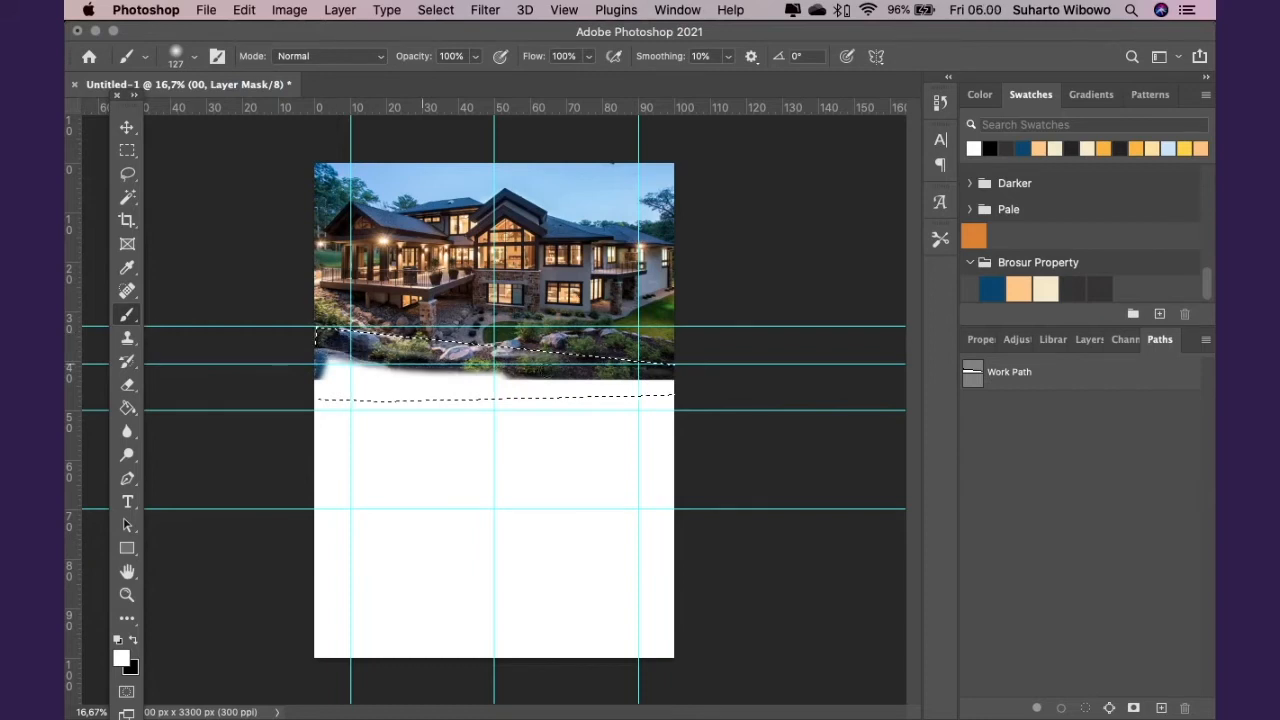
left_click_drag(321, 375, 496, 375)
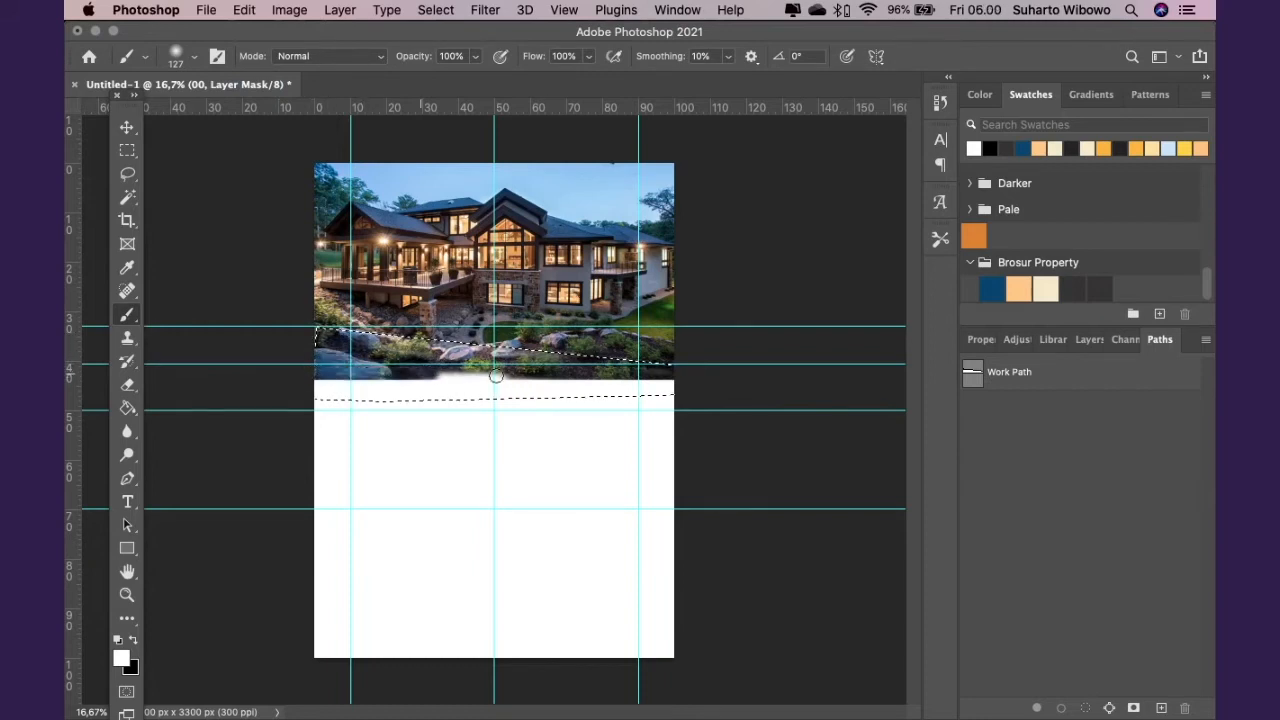
Hide the slanted lower strip again by painting black and erasing on the mask inside the selection, and then deselect
left_click(134, 639)
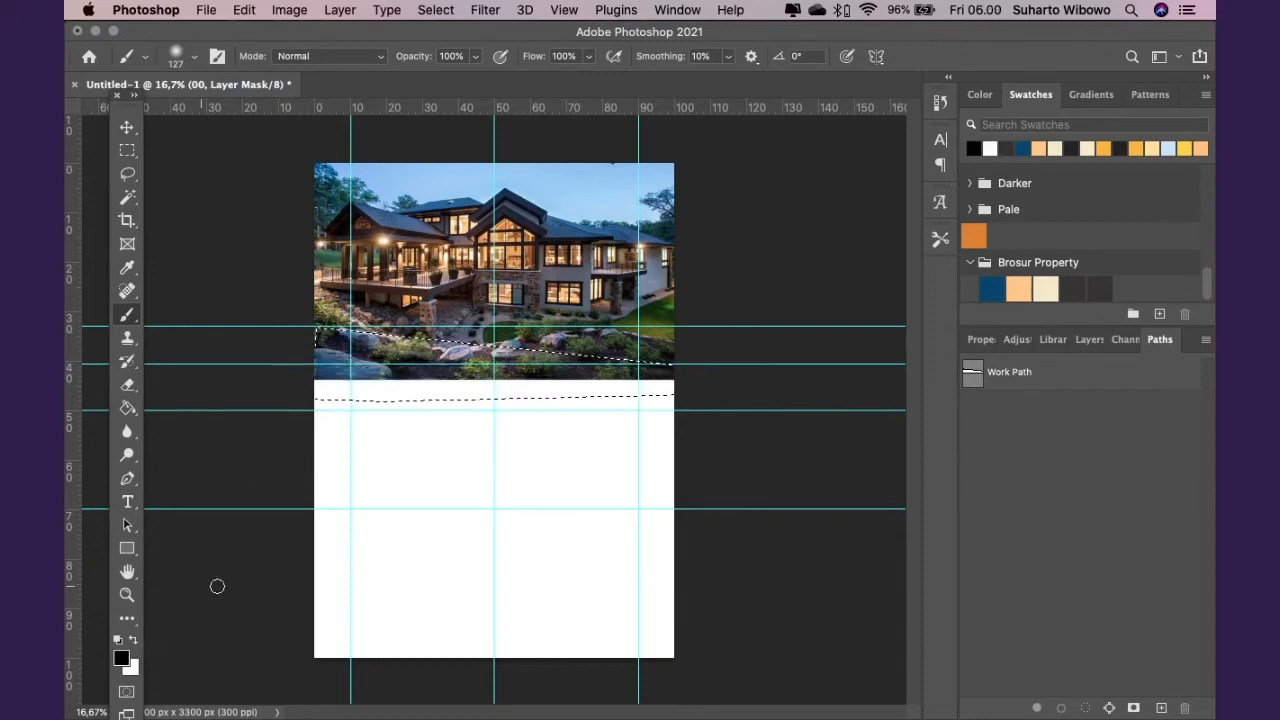
left_click_drag(433, 355, 681, 365)
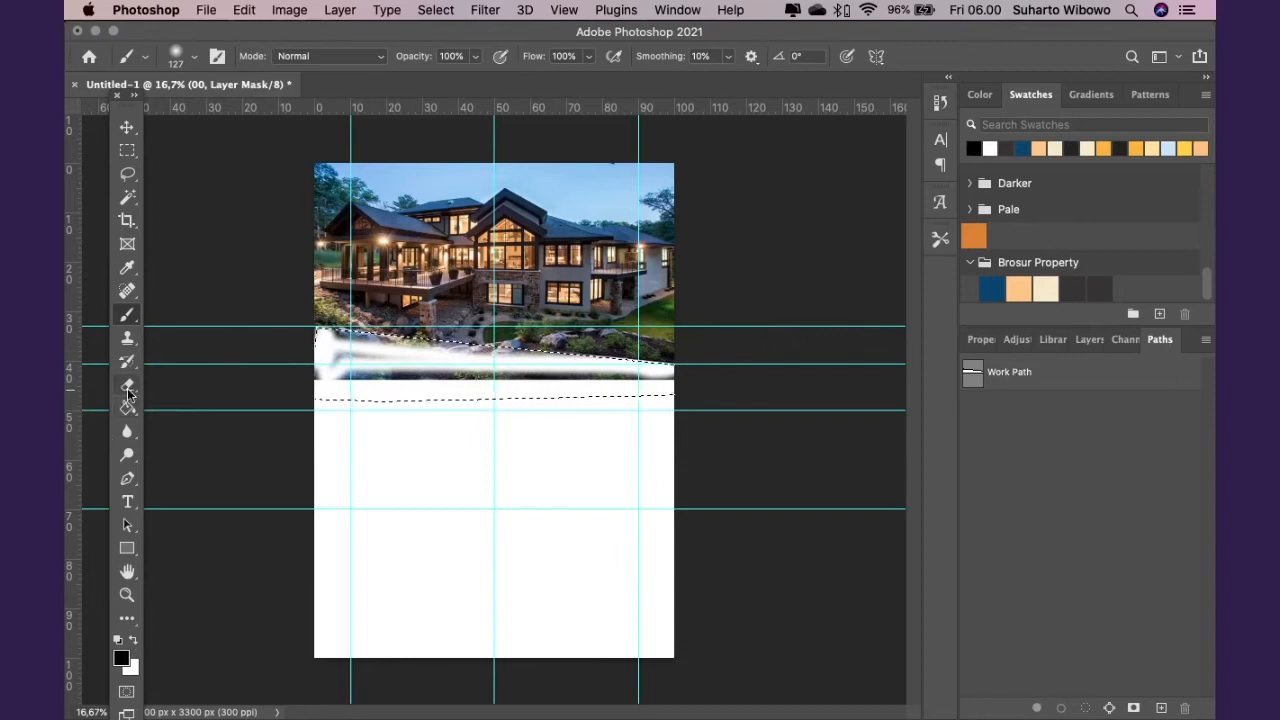
left_click(127, 385)
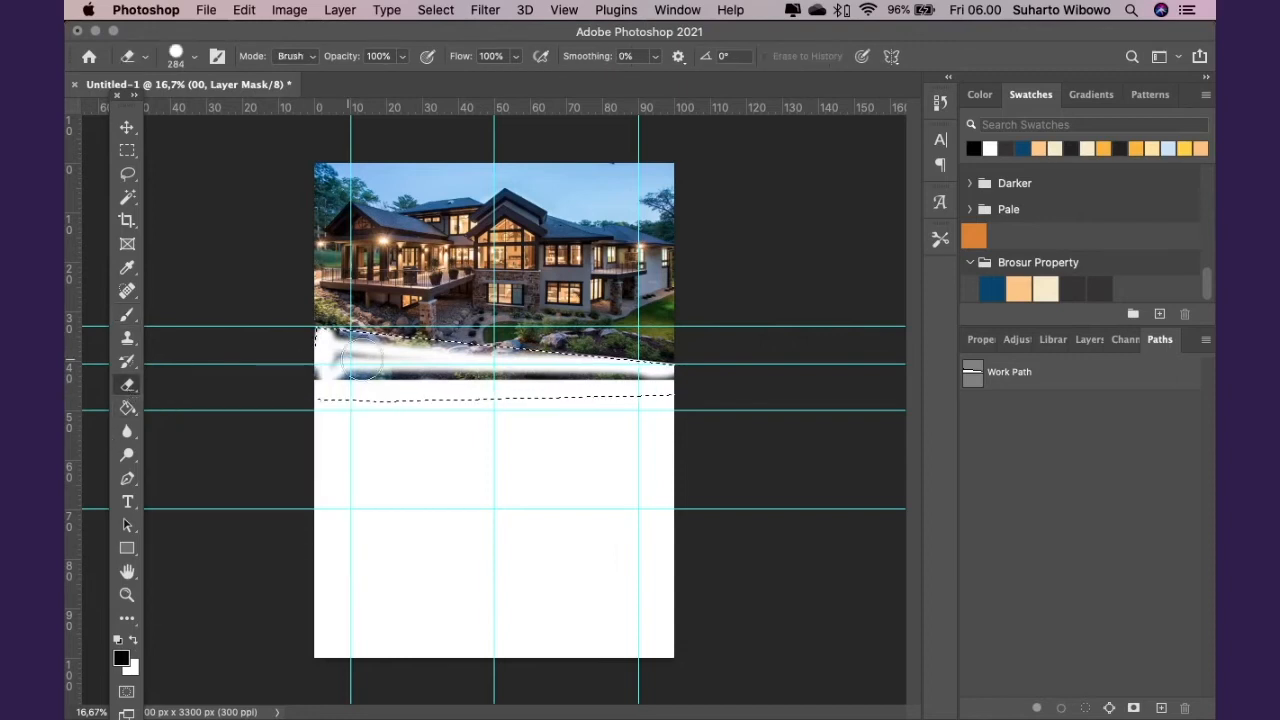
left_click(133, 640)
left_click_drag(337, 366, 330, 340)
mouse_move(548, 372)
left_mouse_down()
mouse_move(700, 372)
mouse_move(427, 377)
left_mouse_up()
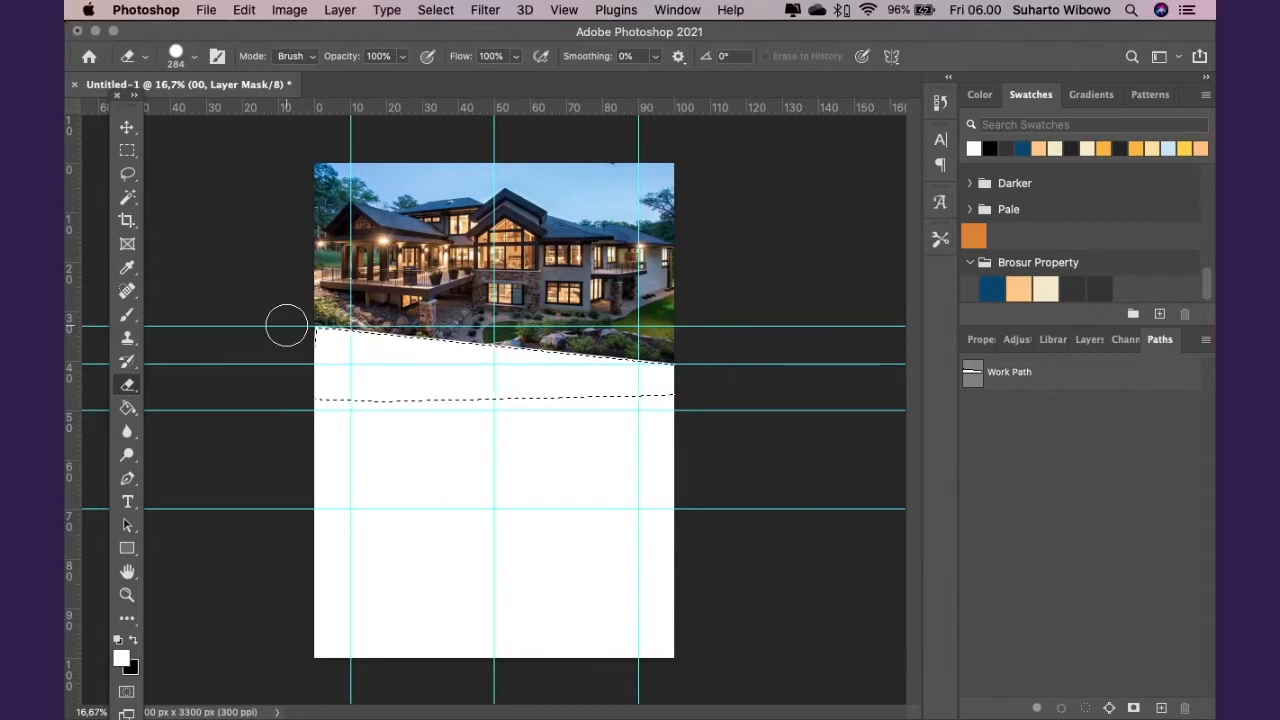
key("super+d")
Add a horizontal guide at about 80% of the page height and move the guide above it down to about 75%
mouse_move(403, 108)
left_mouse_down()
mouse_move(352, 330)
mouse_move(346, 560)
left_mouse_up()
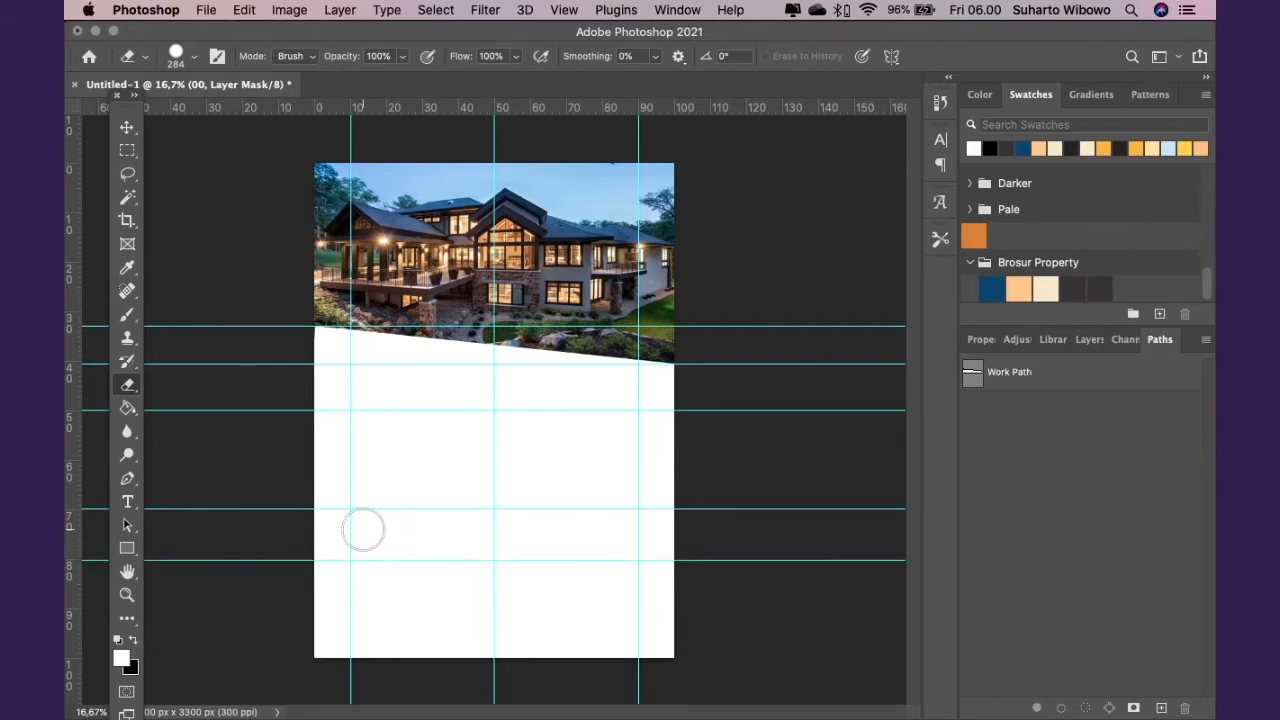
left_click(127, 127)
left_click_drag(203, 508, 204, 534)
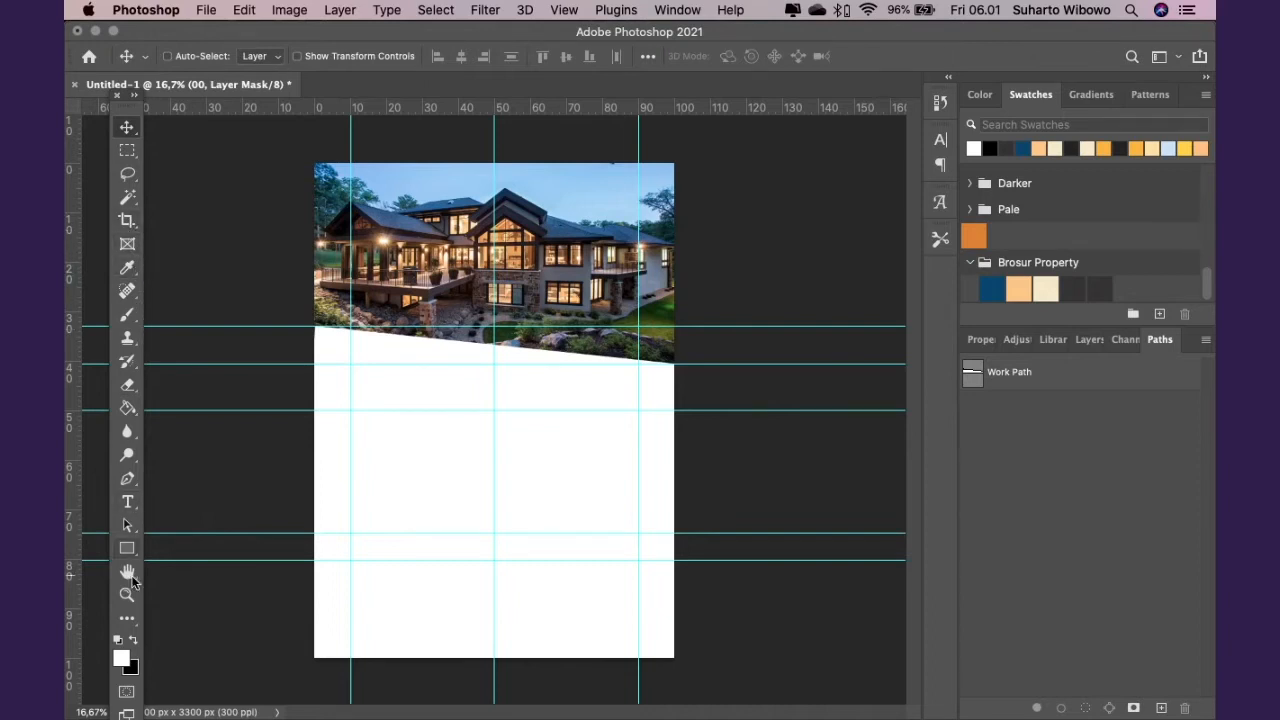
Draw a rectangle about 2517 x 693 px across the page below the 80% guide and fill it with the fourth Brosur Property swatch, dark gray
left_click(126, 547)
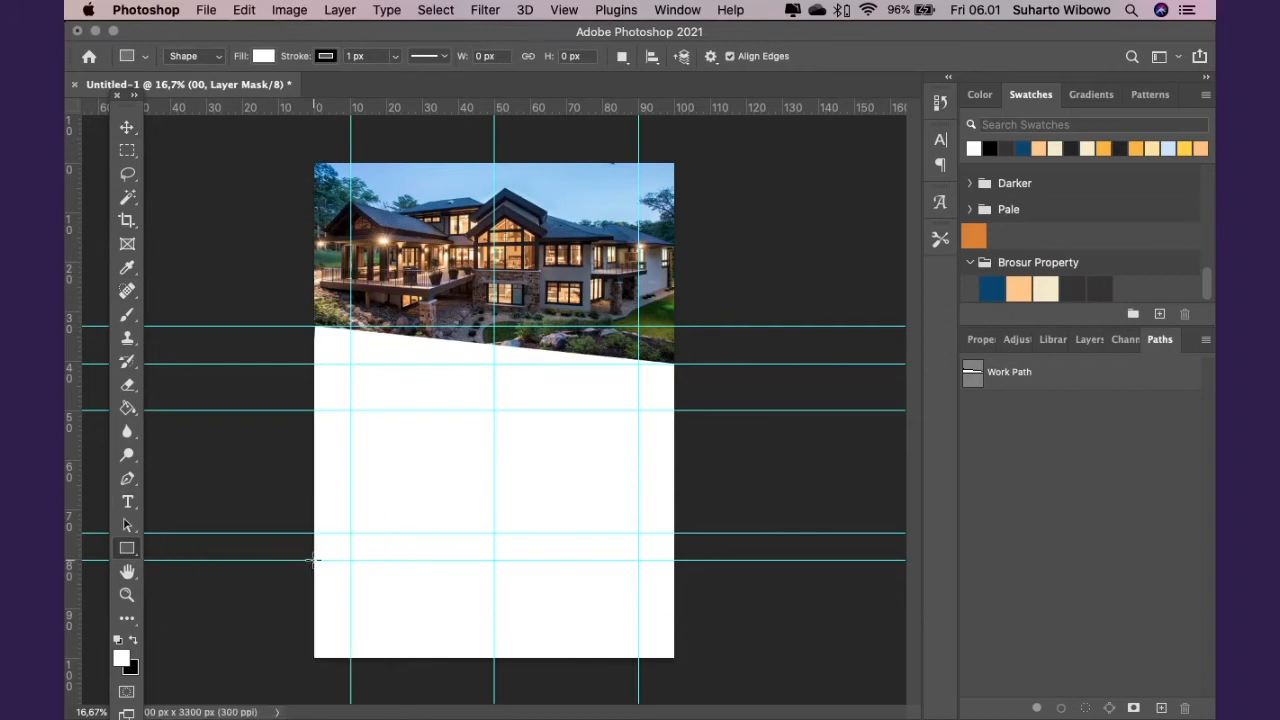
left_click_drag(314, 560, 690, 663)
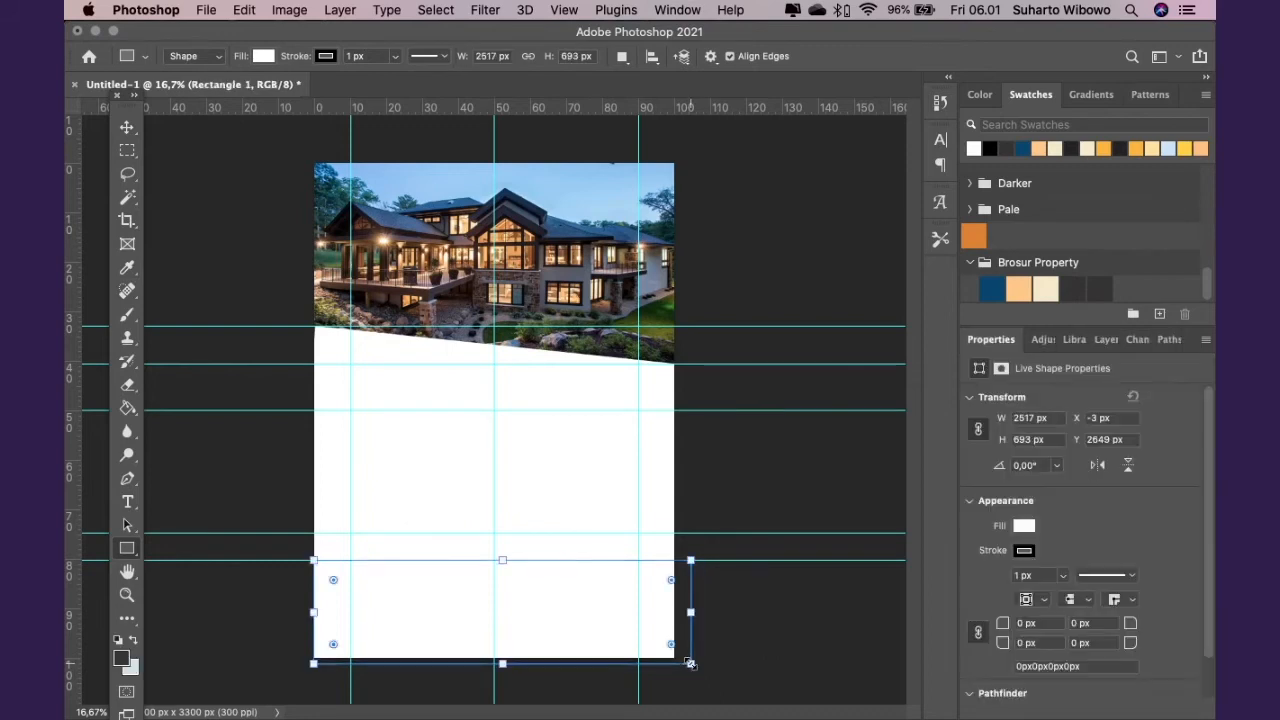
left_click(1027, 526)
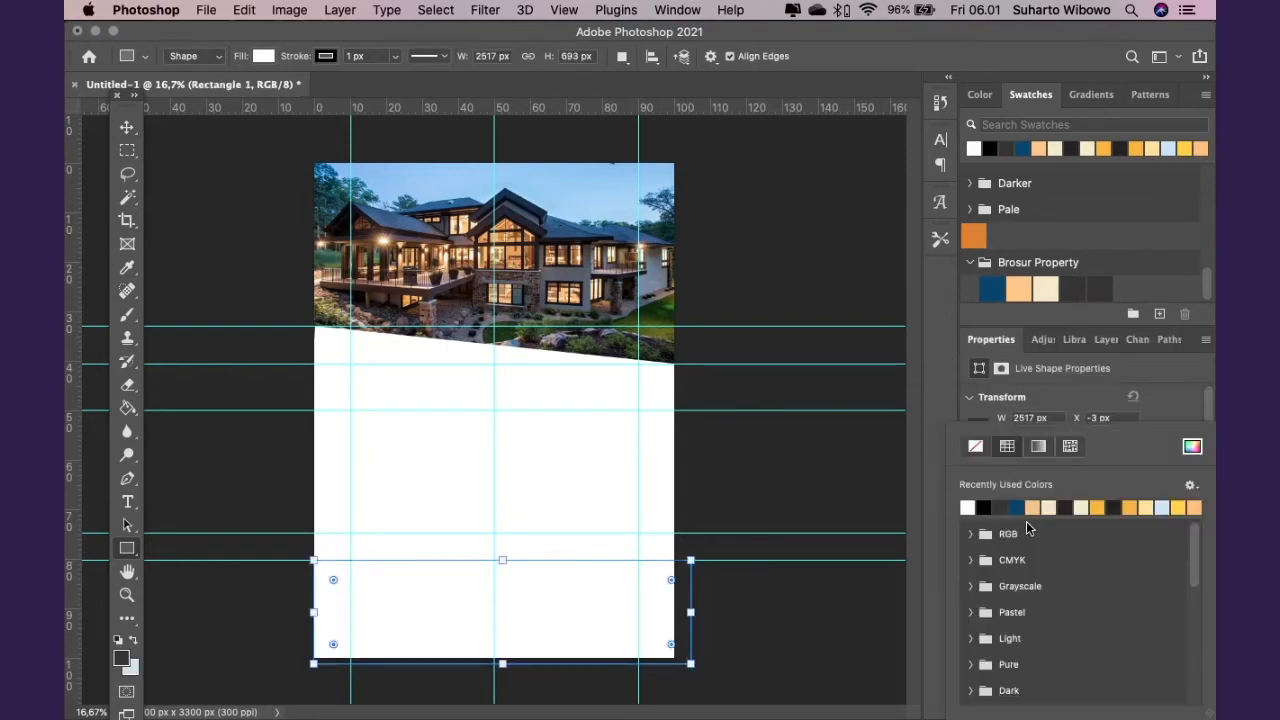
left_click(1071, 285)
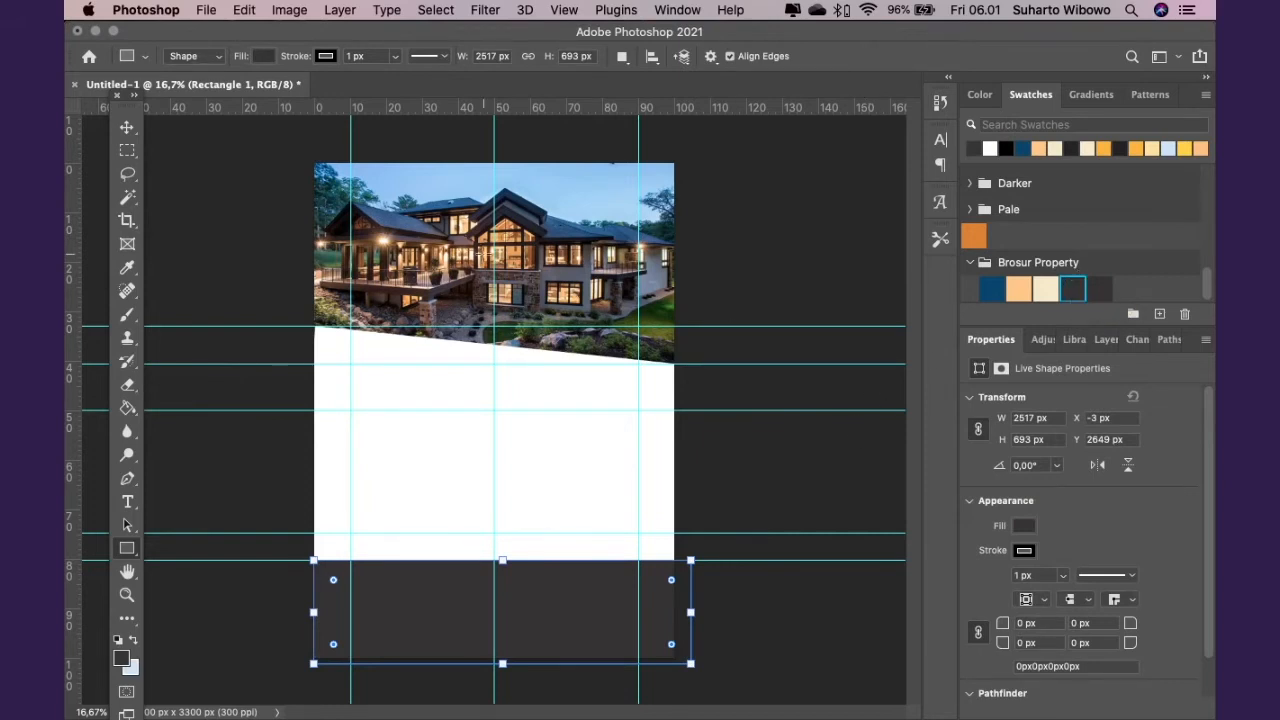
Fit the dark gray rectangle to the page width and slant its upper edge by raising the upper-right corner to the 75% guide
left_click(127, 127)
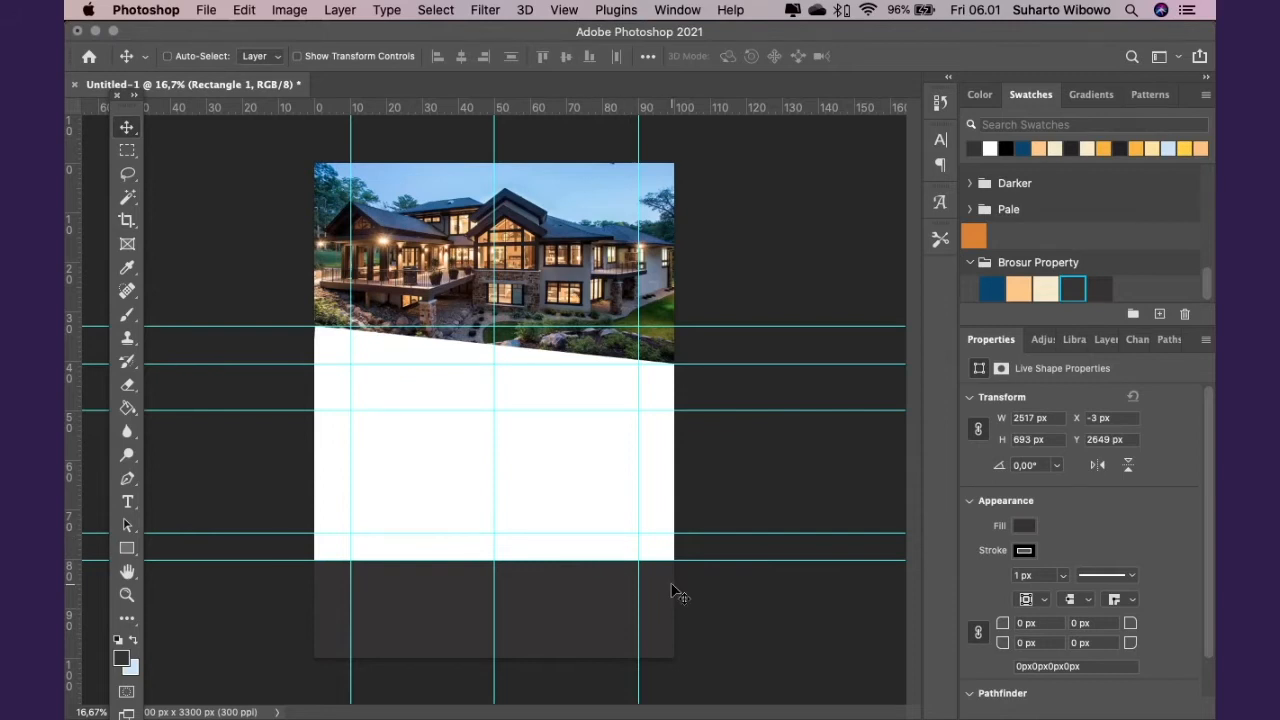
key("super")
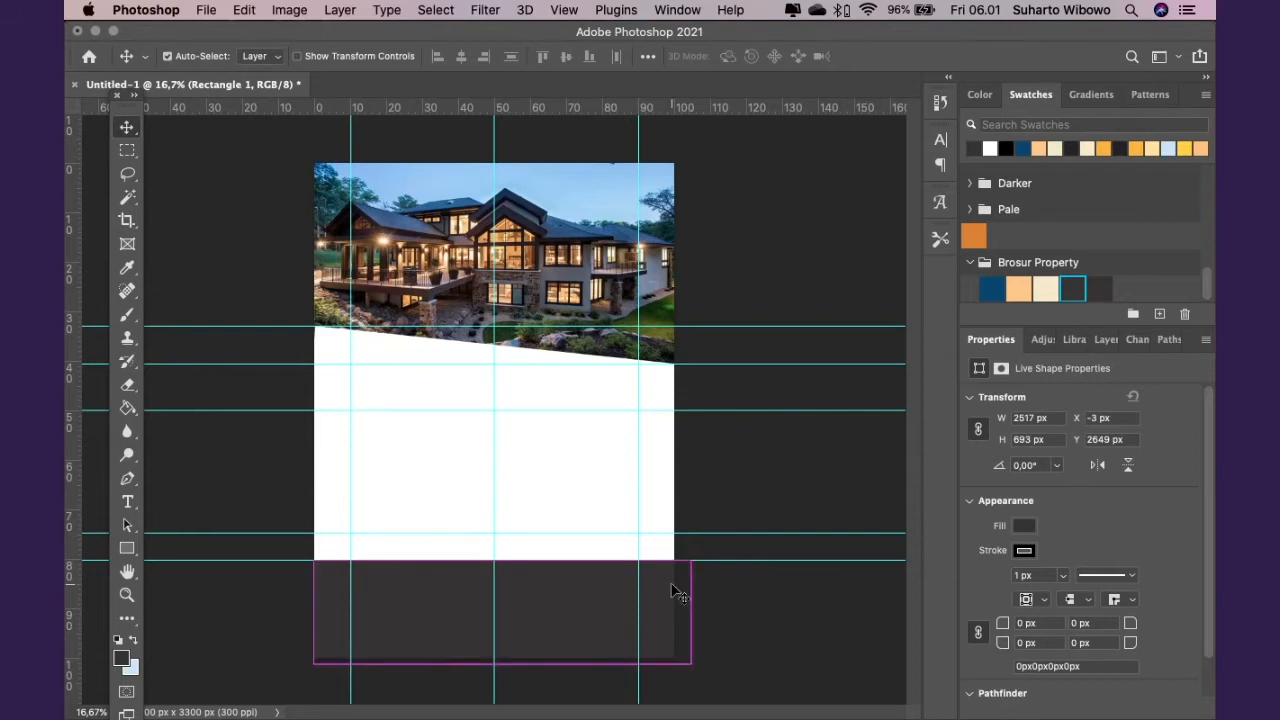
key("super+t")
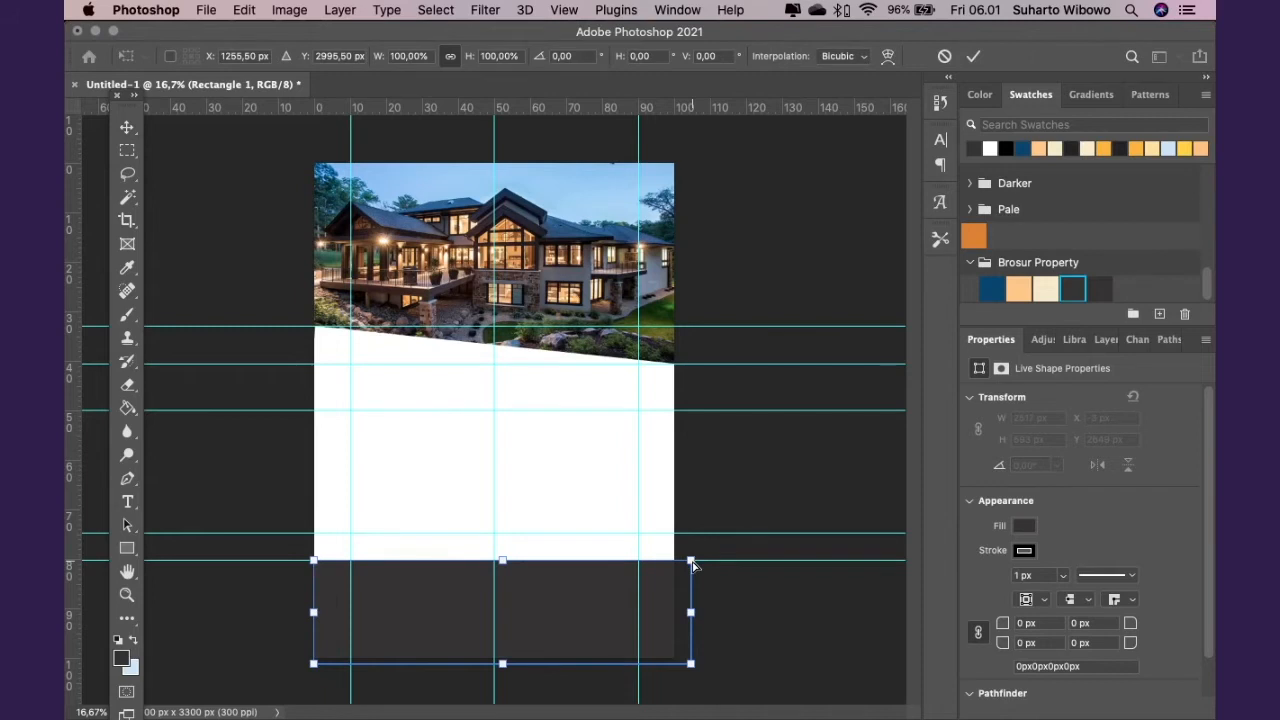
left_click_drag(693, 566, 692, 539)
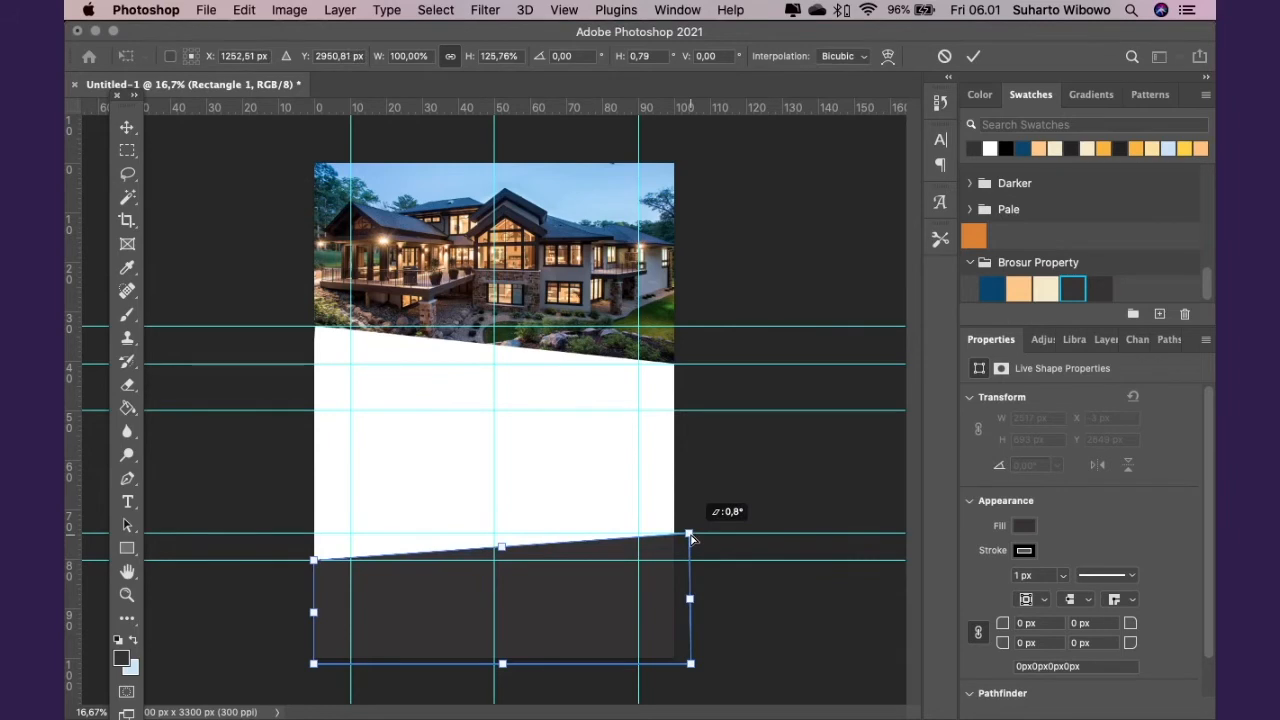
left_click_drag(692, 539, 686, 538)
key("super+z")
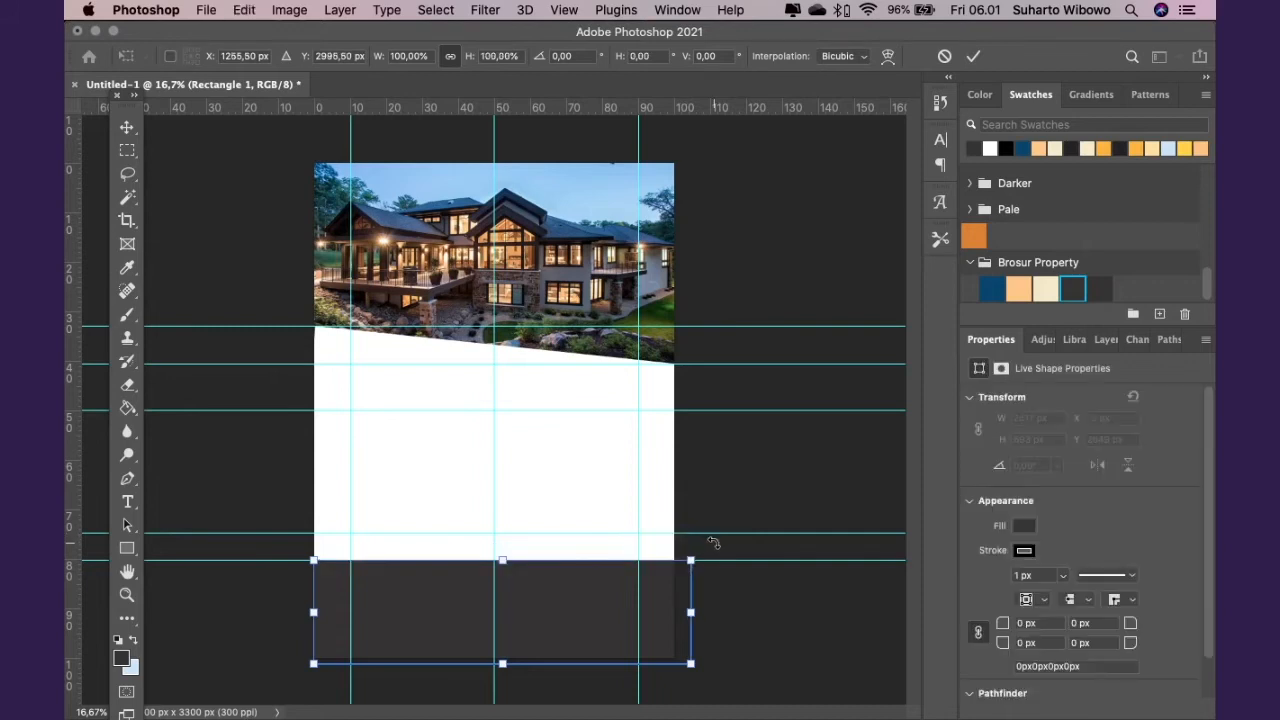
mouse_move(692, 561)
left_mouse_down()
mouse_move(703, 531)
mouse_move(733, 517)
mouse_move(808, 523)
mouse_move(606, 540)
mouse_move(794, 530)
mouse_move(685, 538)
left_mouse_up()
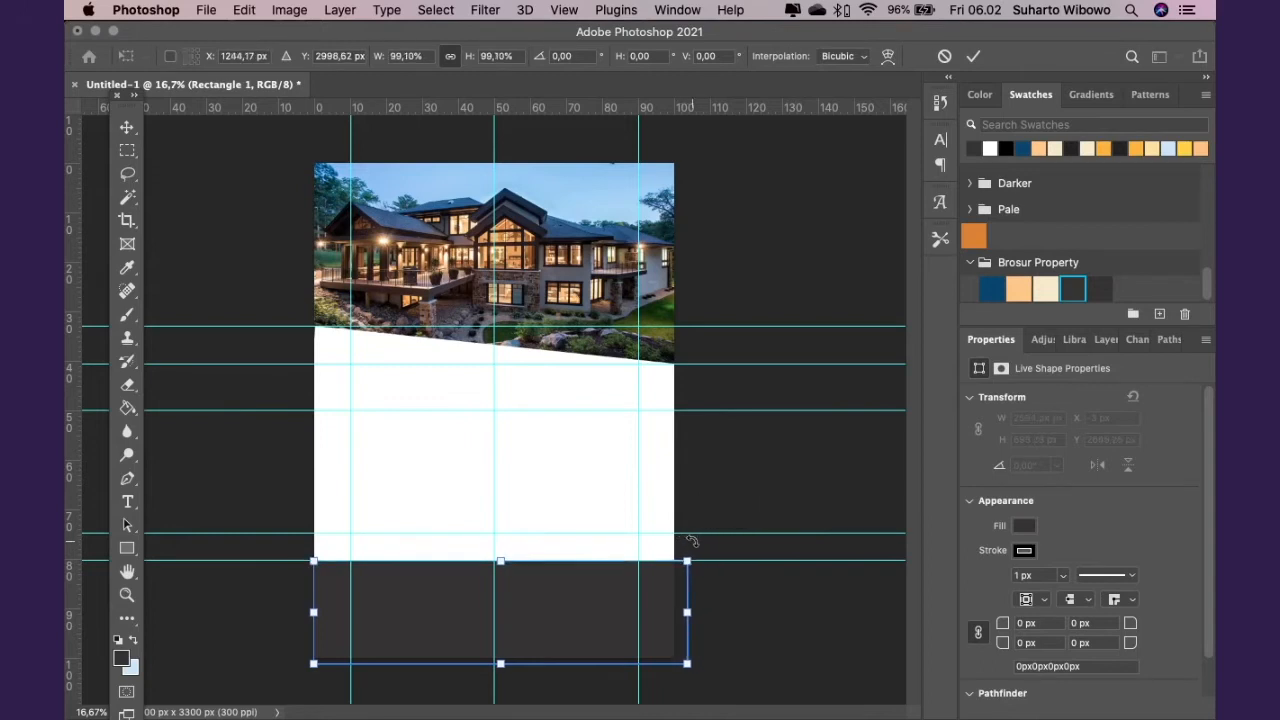
left_click_drag(687, 663, 675, 658)
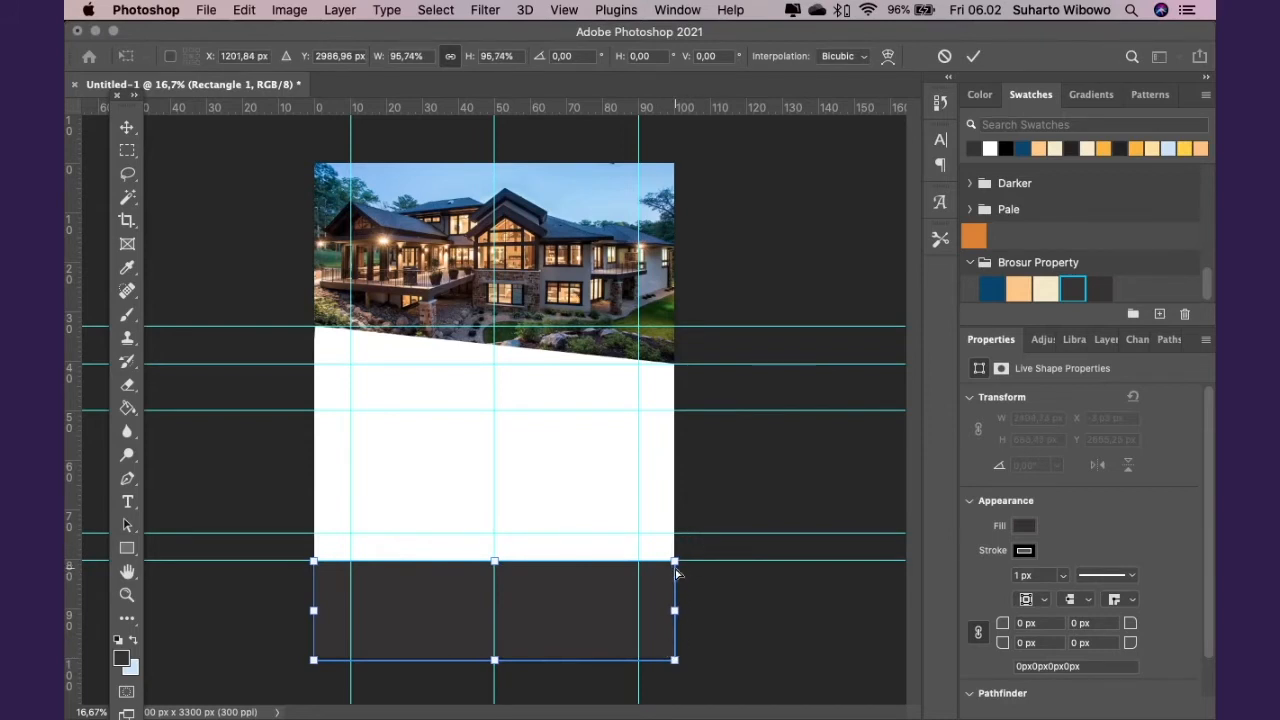
left_click_drag(675, 564, 677, 533)
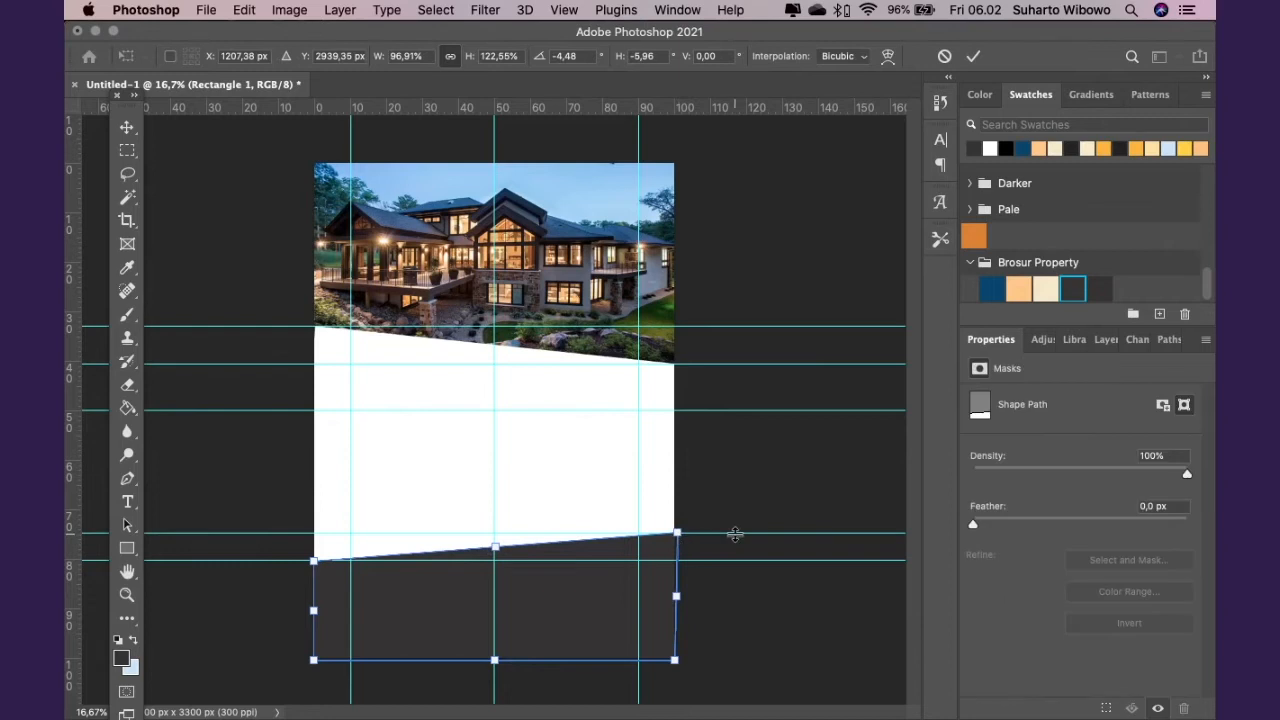
key("Return")
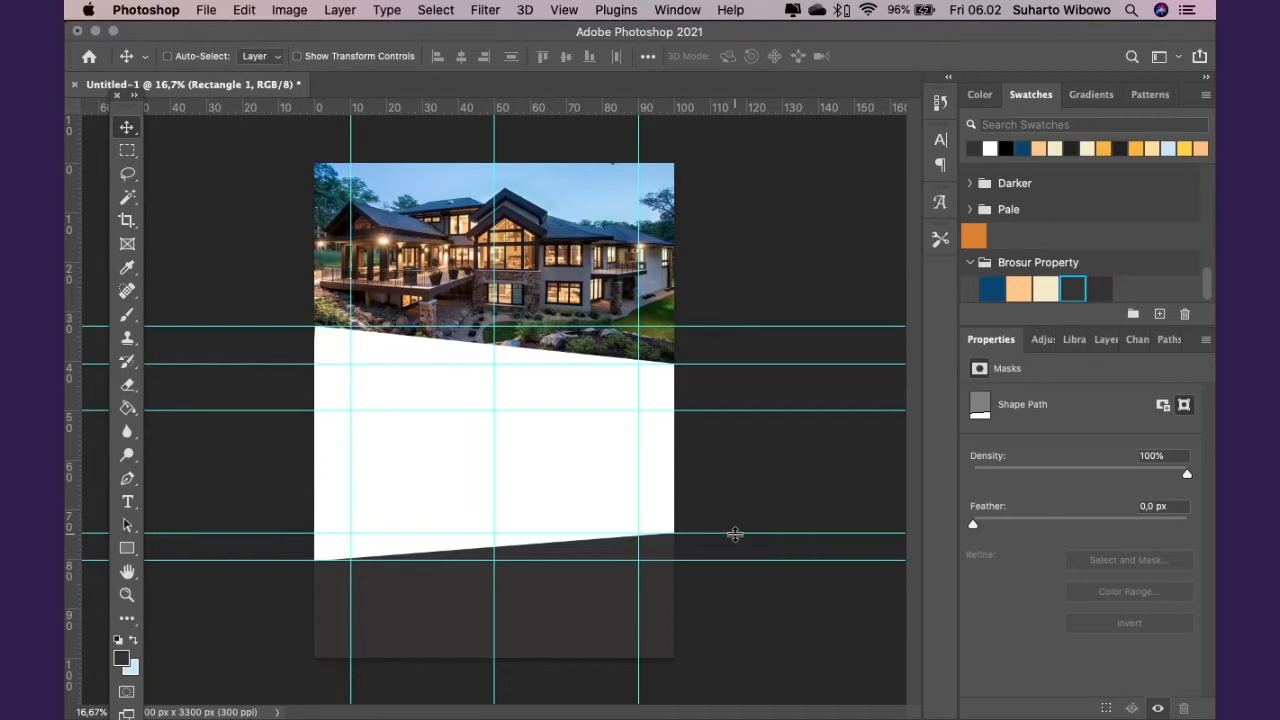
Draw a rectangle about 703 x 752 px from the 10% vertical guide down to the 50% guide and fill it with the first Brosur Property swatch, blue
key("super")
key("super+semicolon")
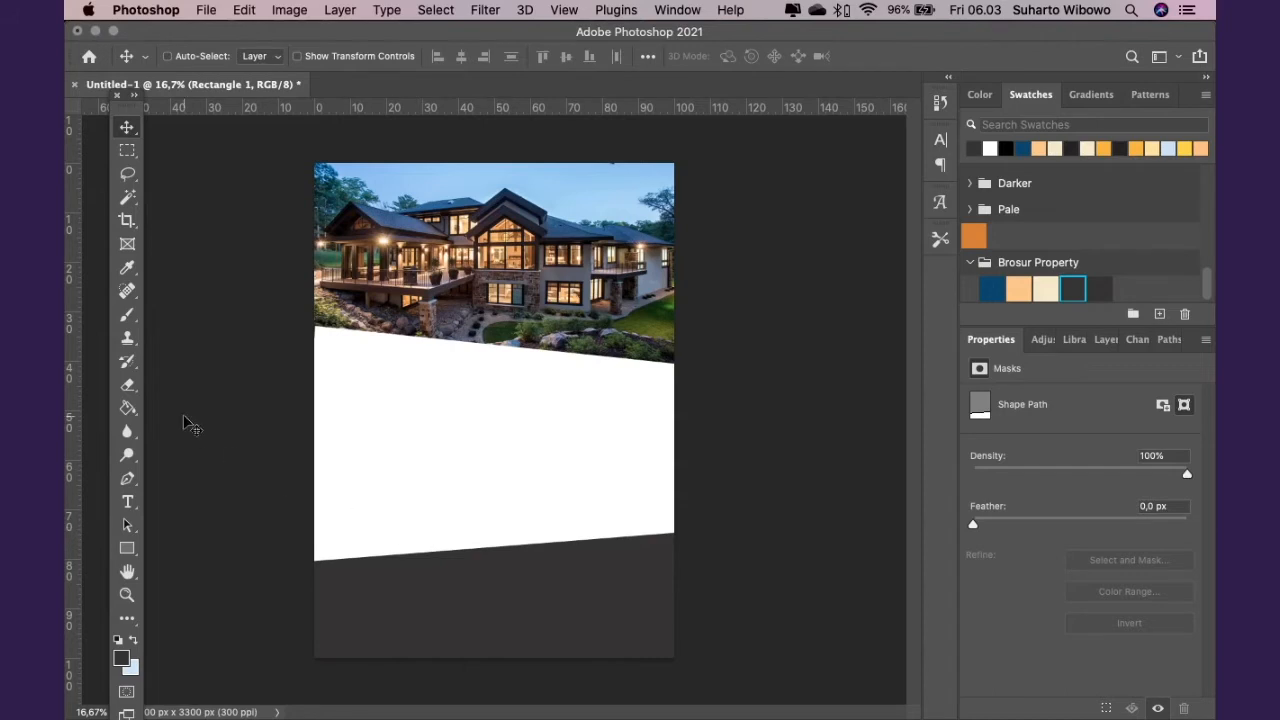
left_click(127, 548)
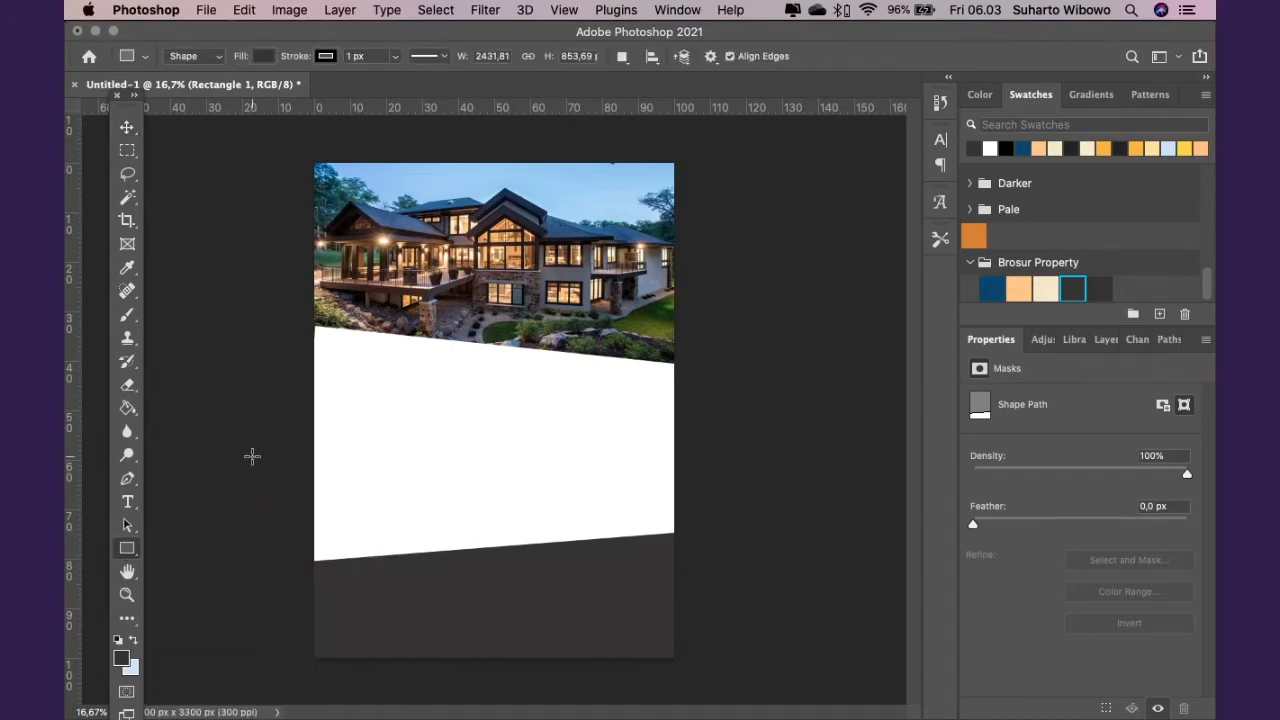
key("super+h")
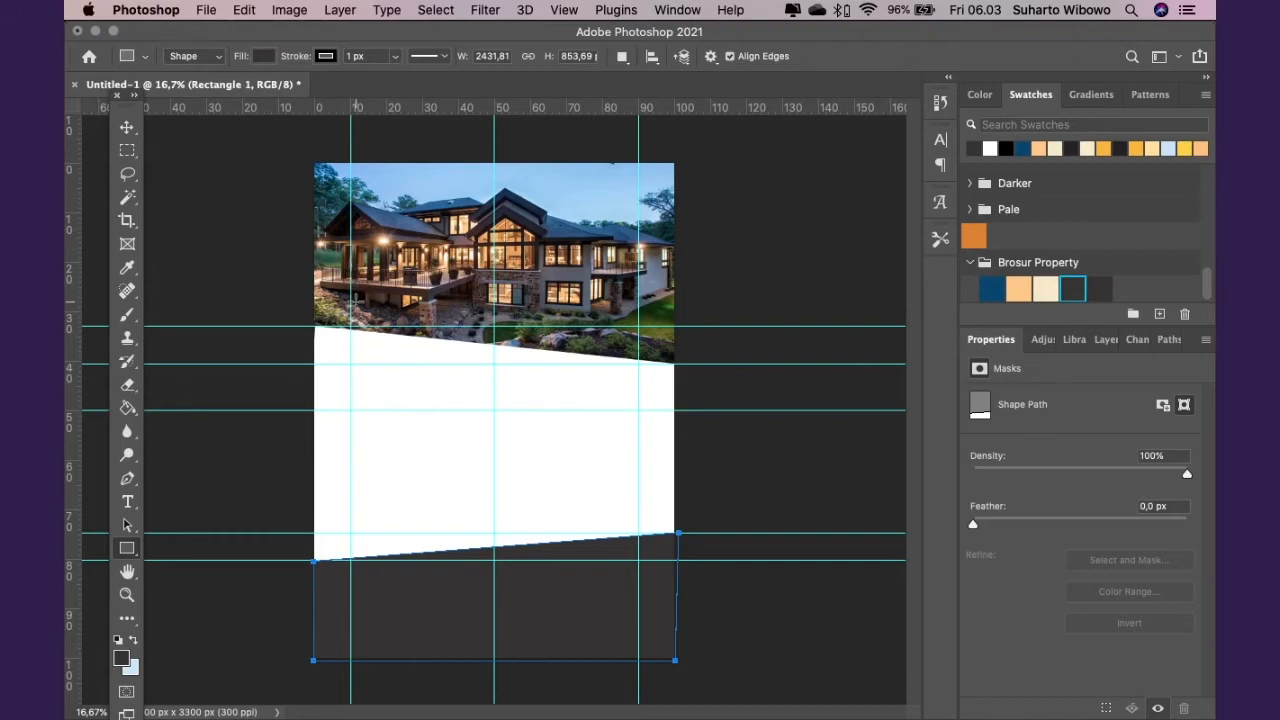
left_click_drag(351, 296, 456, 409)
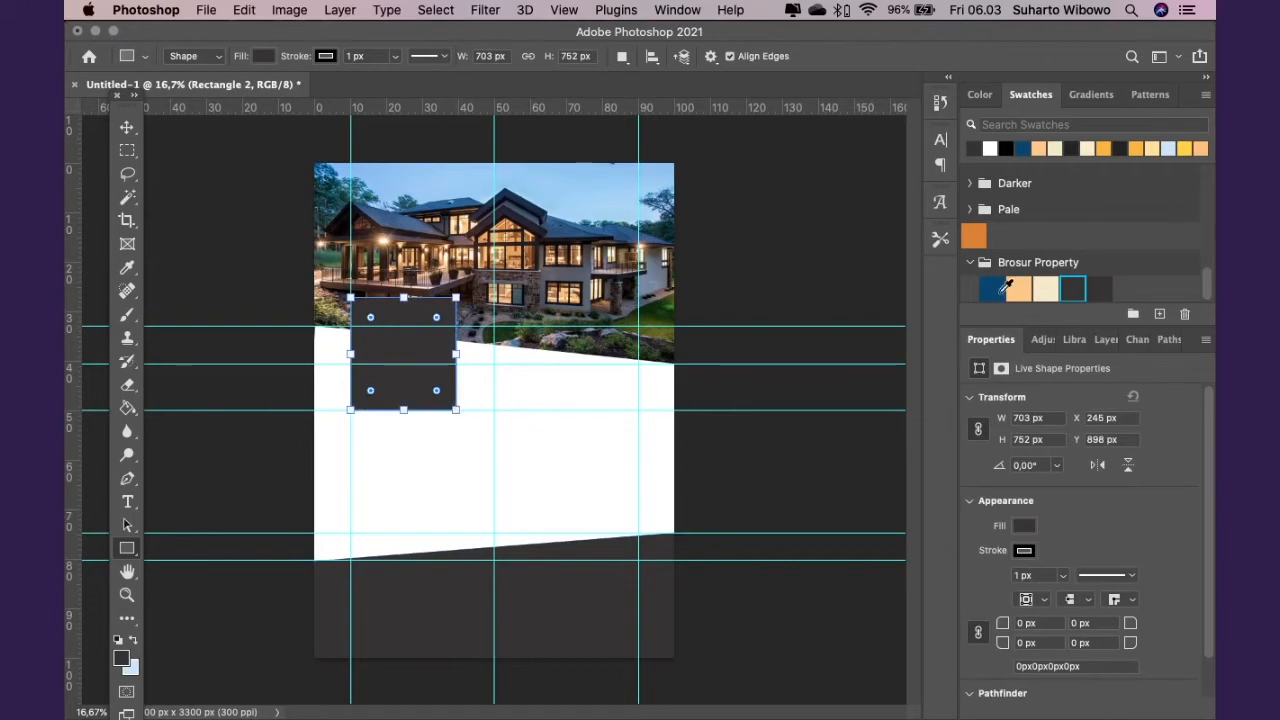
left_click(993, 290)
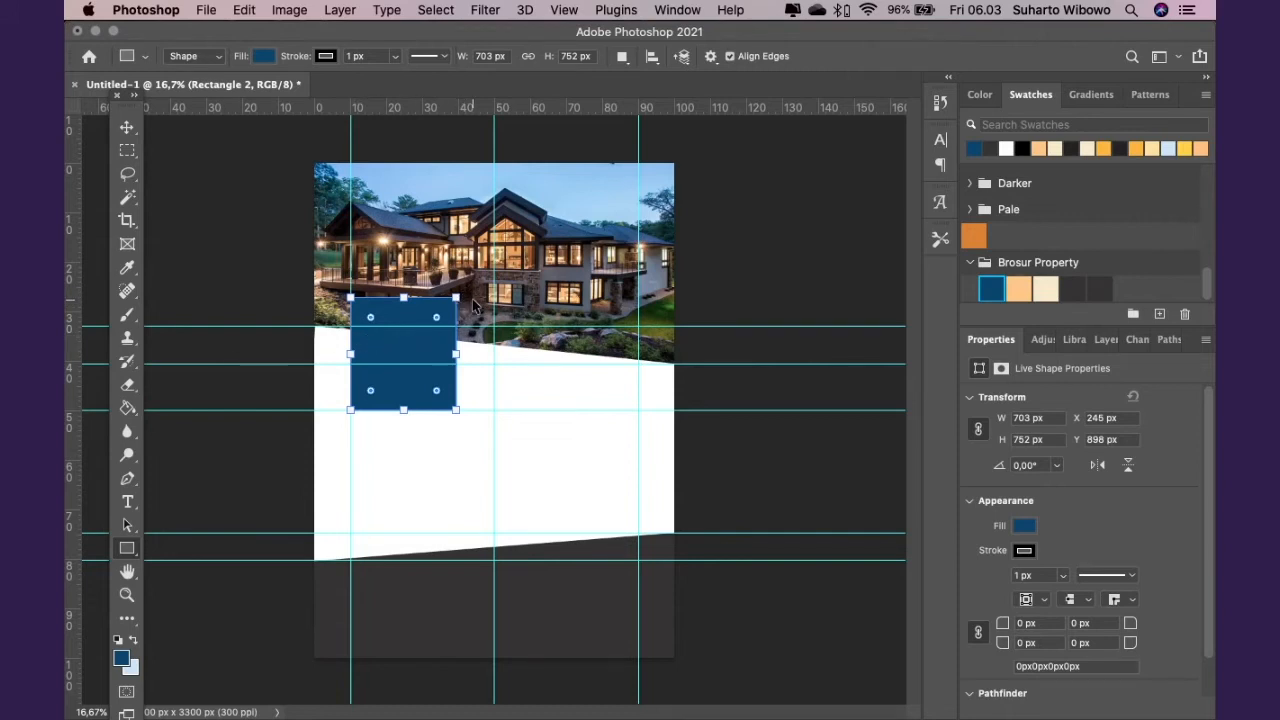
Slant the blue rectangle's upper edge by lowering its upper-right corner, accept the path conversion, and nudge the shape up slightly above the 50% guide
left_click_drag(457, 303, 457, 314)
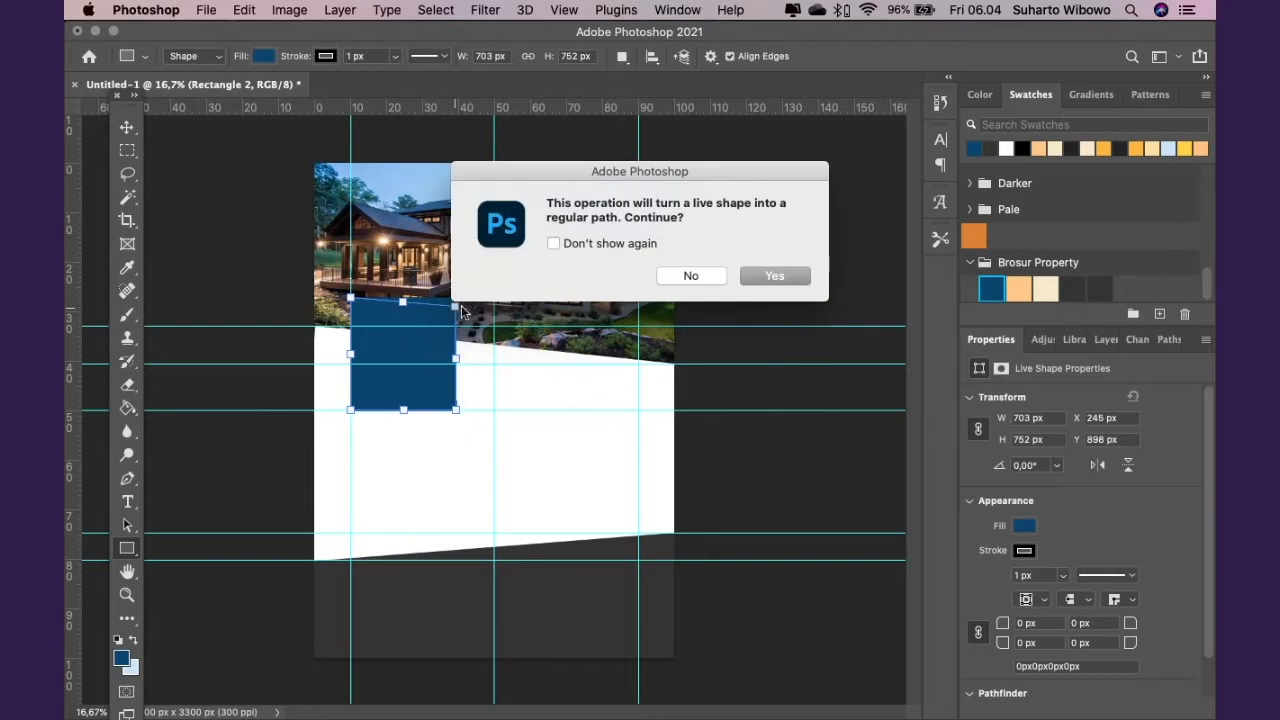
left_click(774, 276)
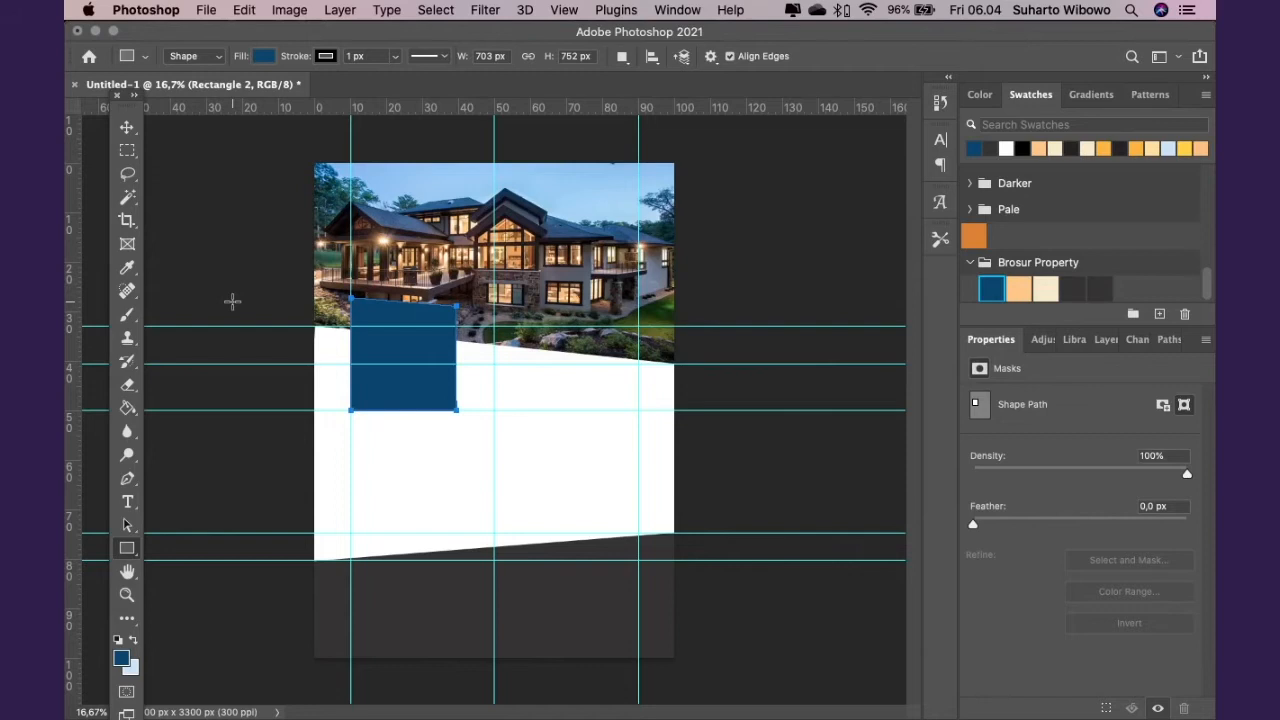
left_click(128, 132)
left_click(388, 313)
key("shift+Down")
key("shift+Down")
key("shift+Up")
key("shift+Up")
key("shift+Up")
key("shift+Up")
key("shift+Up")
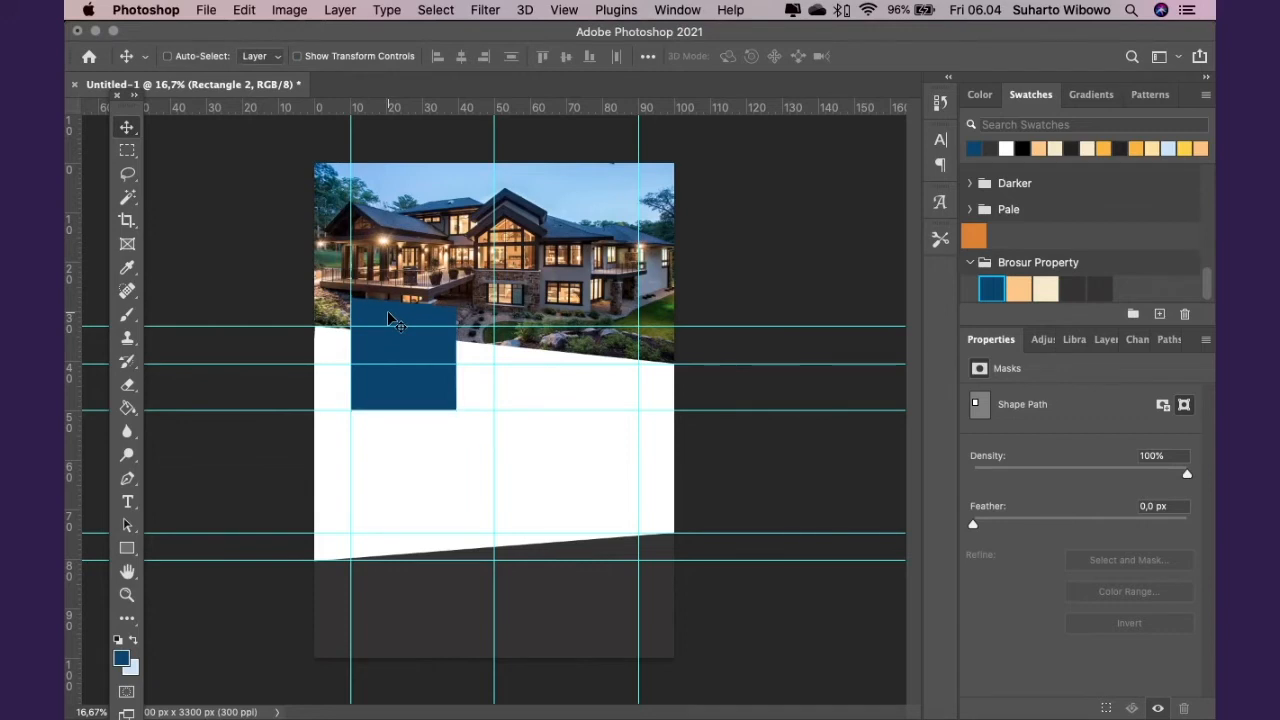
key("shift+Down")
key("shift+Down")
key("shift+Down")
key("shift+Up")
key("shift+Up")
key("shift+Up")
key("shift+Down")
key("shift+Down")
key("shift+Down")
key("shift+Up")
key("shift+Up")
key("shift+Up")
key("shift+Up")
key("shift+Up")
key("shift+Down")
key("shift+Down")
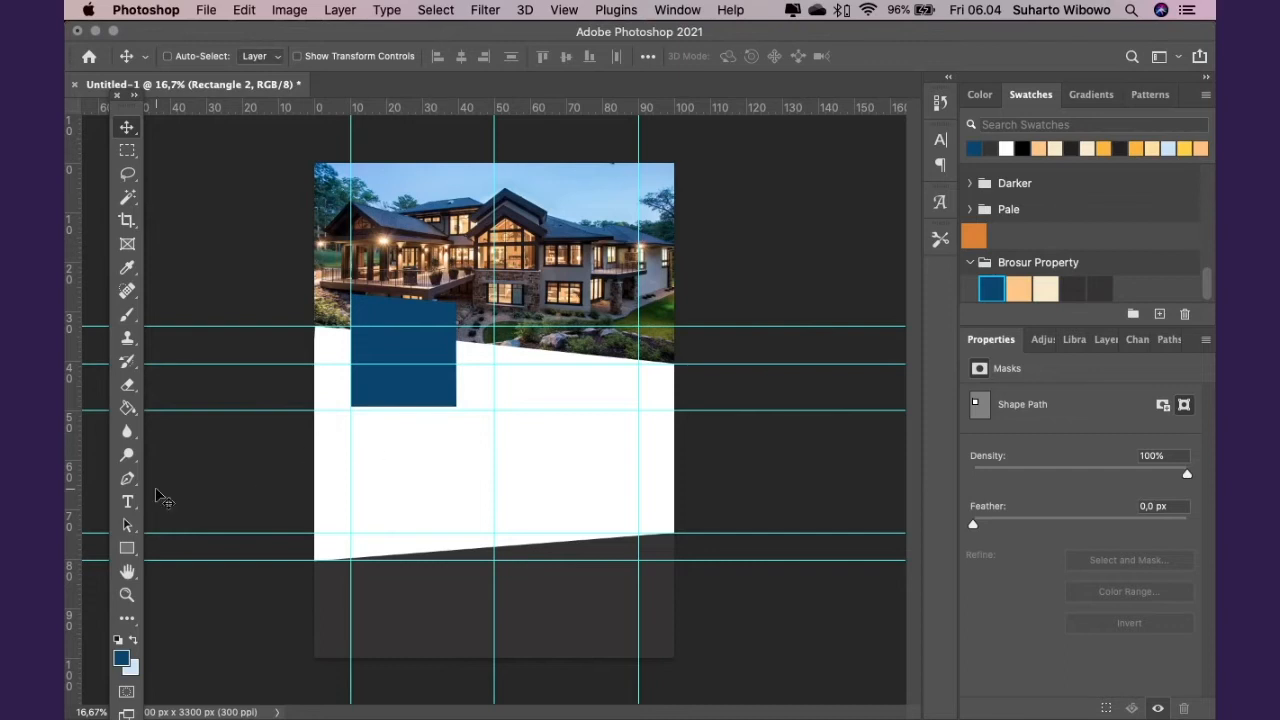
Draw a rectangle below the blue one, widen it to about 697 x 1308 px, and fill it with the third Brosur Property swatch, cream
left_click(127, 548)
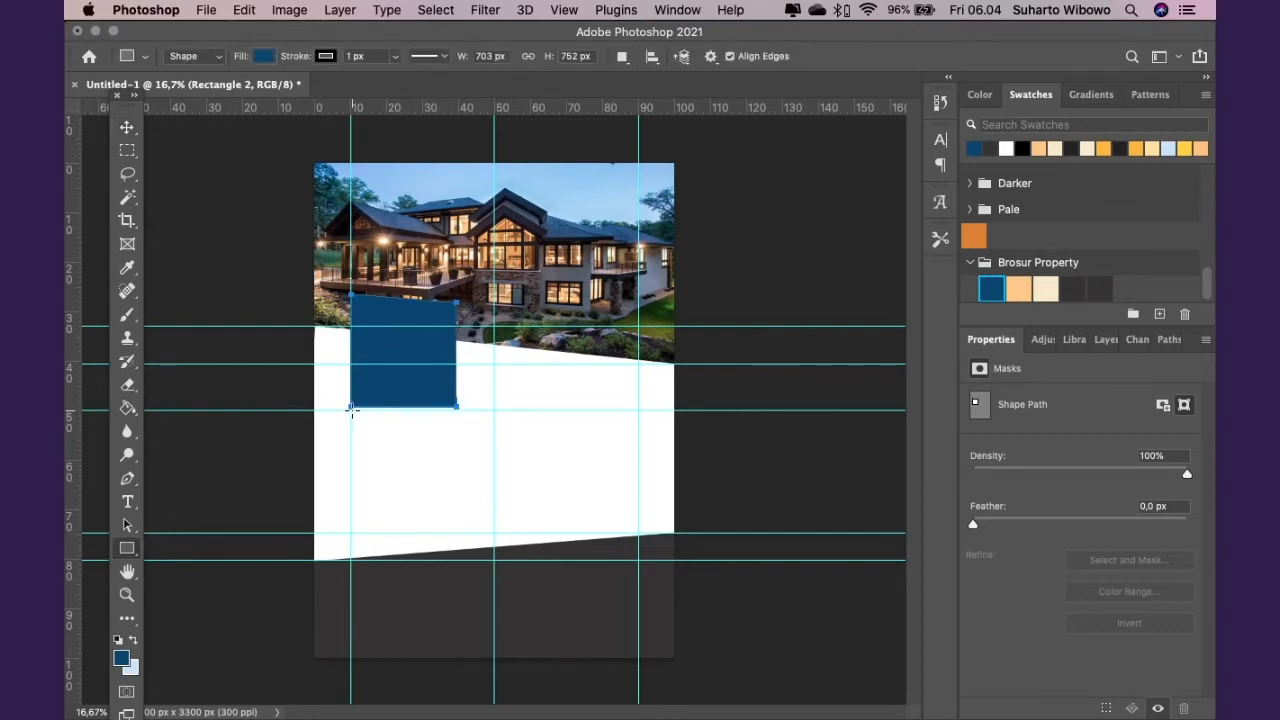
left_click_drag(366, 410, 454, 604)
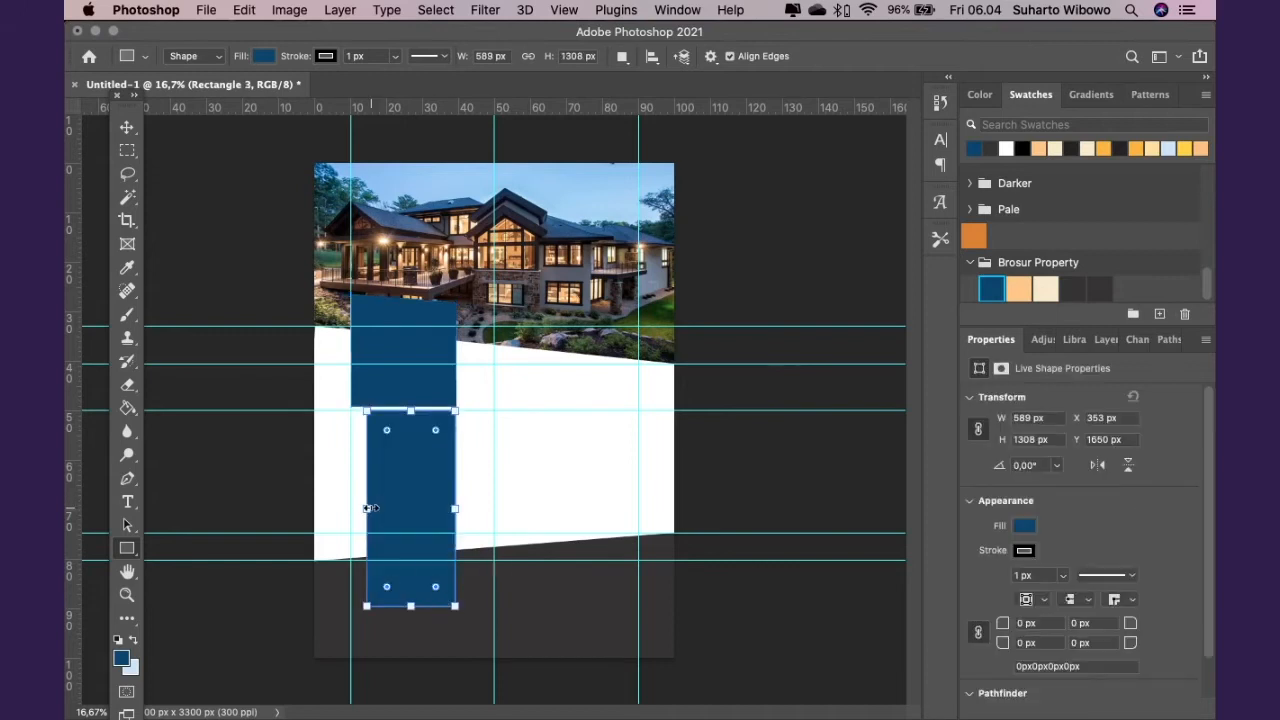
left_click_drag(360, 508, 350, 508)
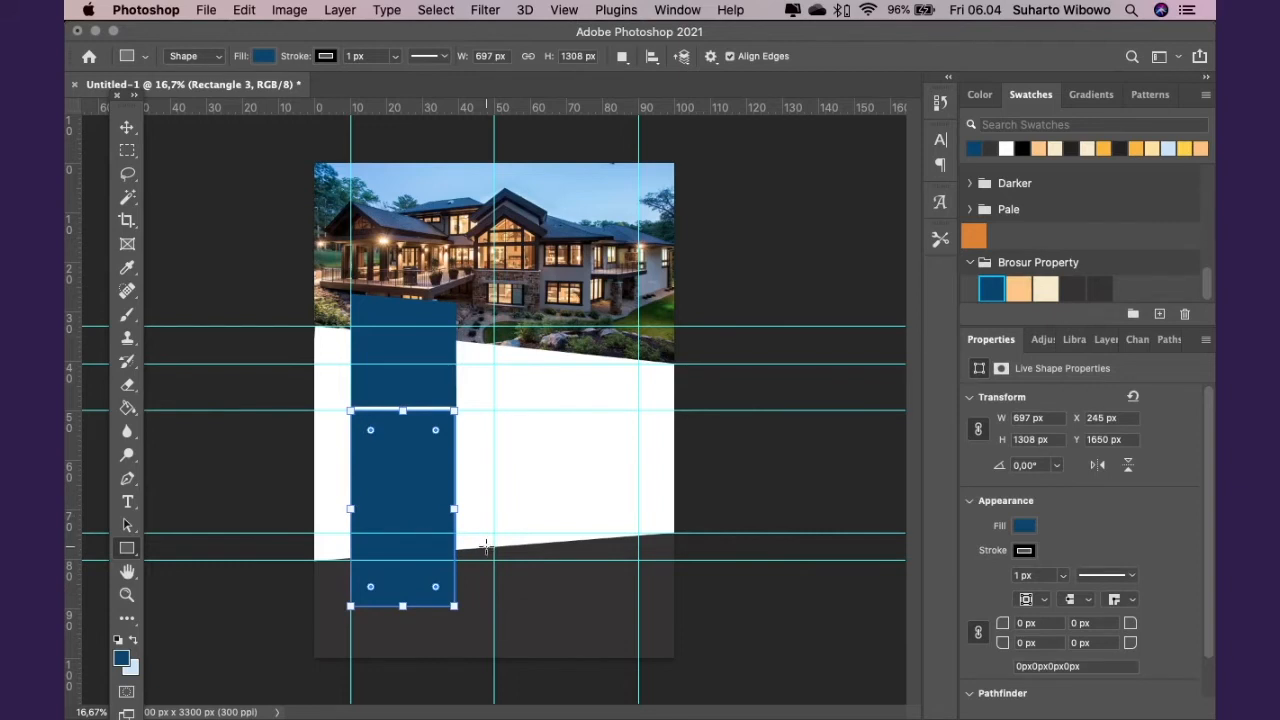
left_click(1045, 289)
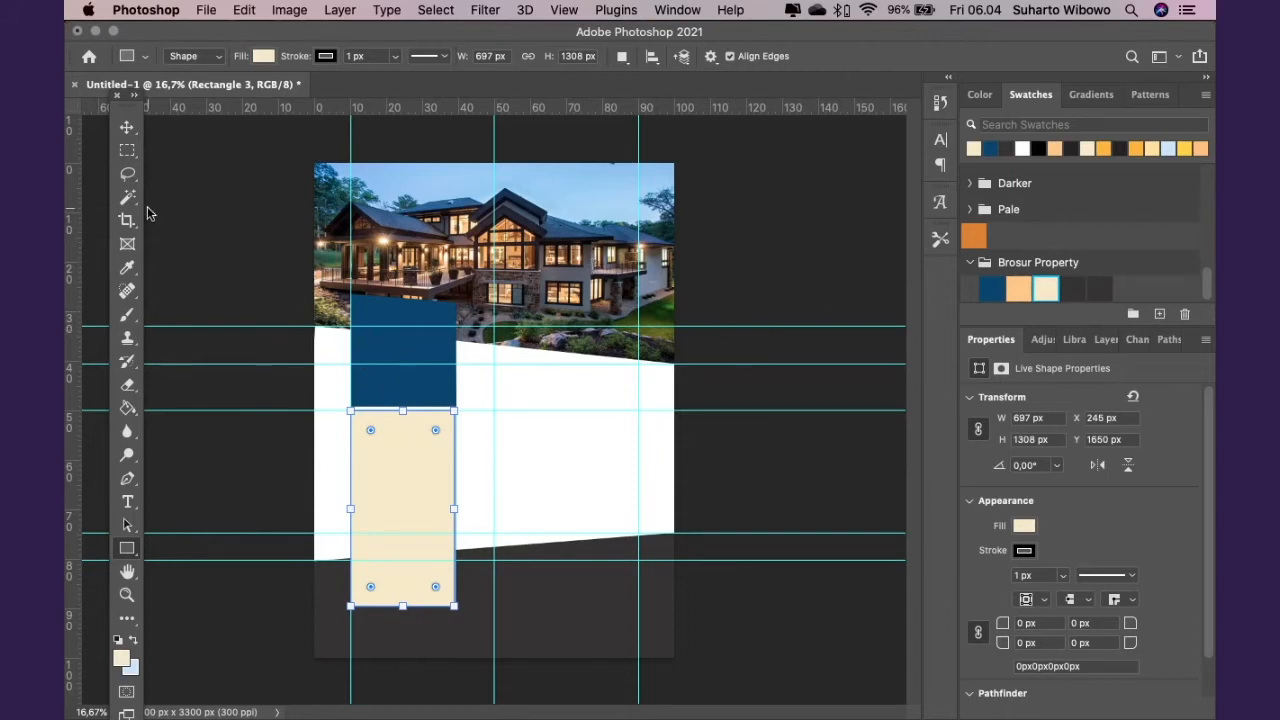
Hide the guides and nudge the cream rectangle up until it touches the bottom edge of the blue rectangle
left_click(127, 128)
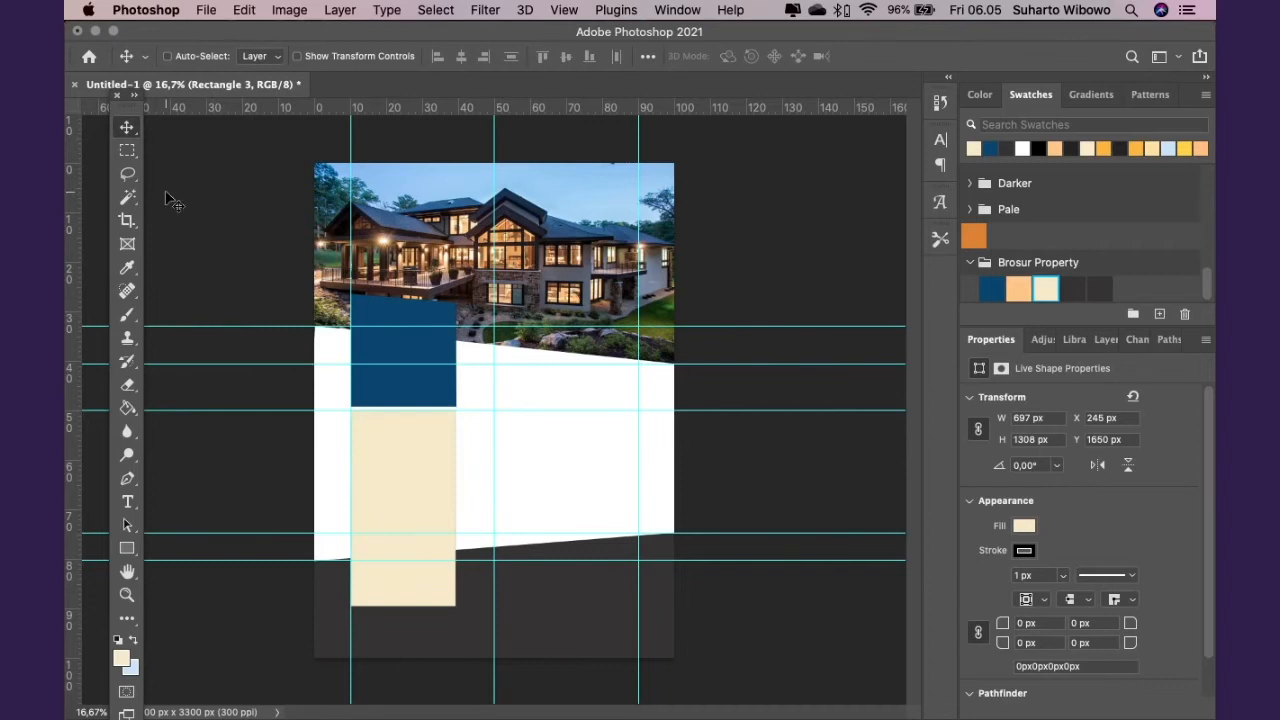
key("super+semicolon")
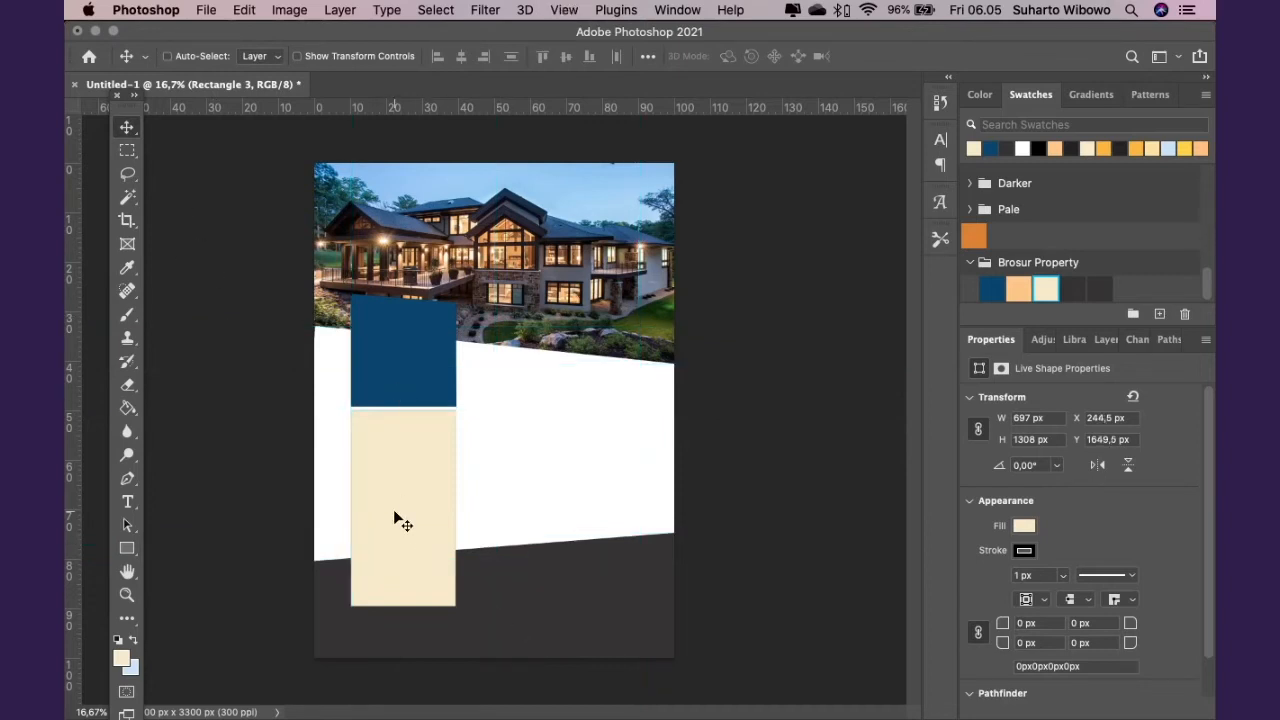
key("Up")
key("Up")
key("Up")
key("Up")
key("Up")
key("Up")
key("Up")
key("Up")
key("Up")
key("Up")
key("Up")
key("Up")
key("Up")
key("Up")
key("Up")
key("Up")
key("Up")
key("Up")
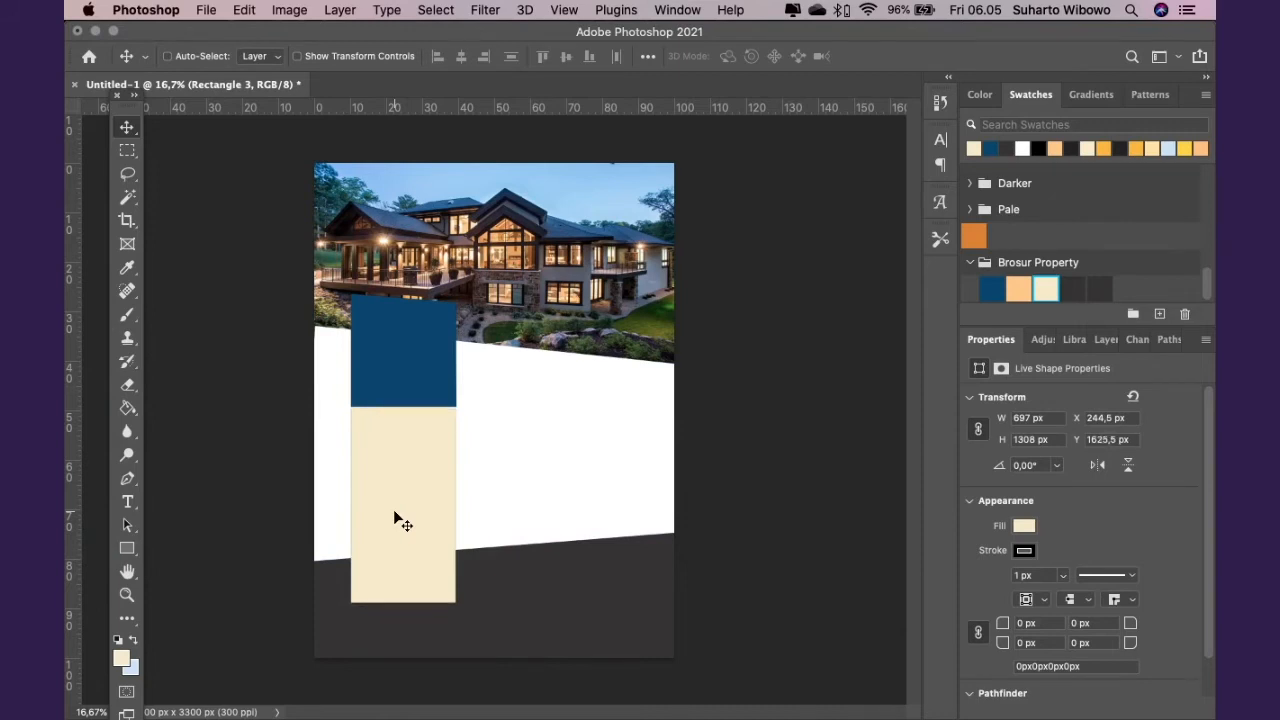
Remove the stroke from the cream rectangle
left_click(1024, 550)
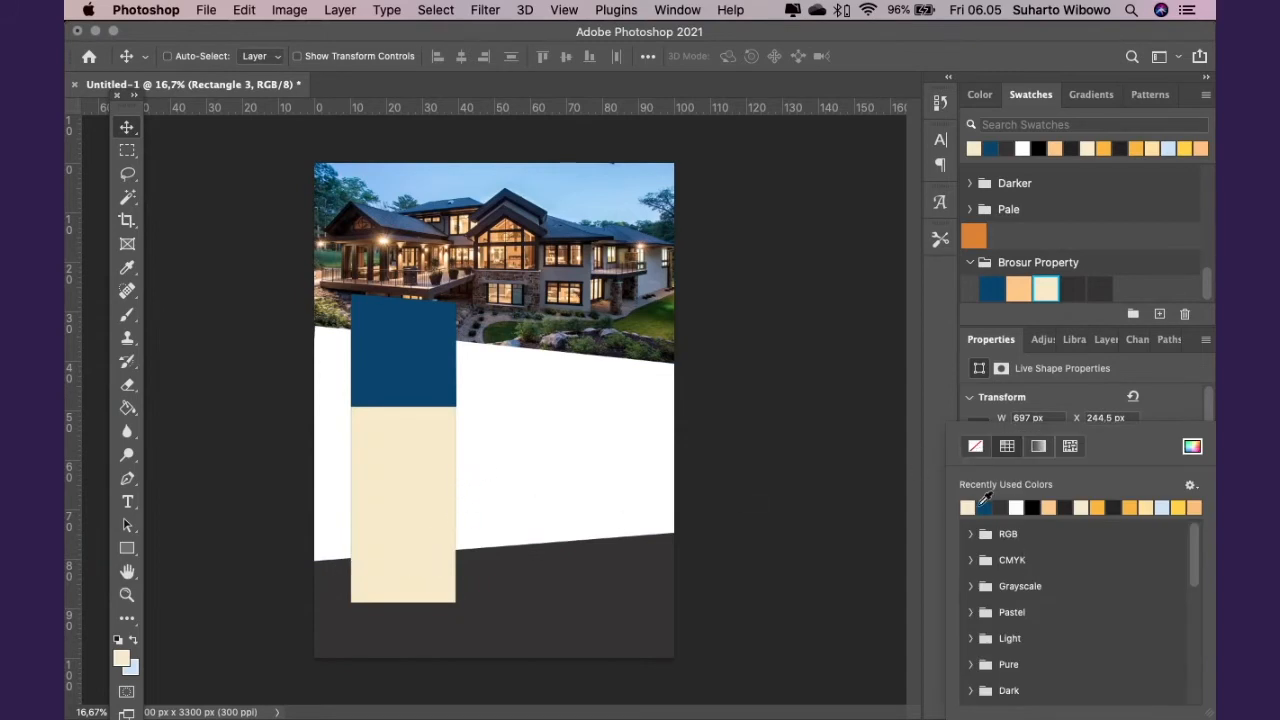
left_click(975, 447)
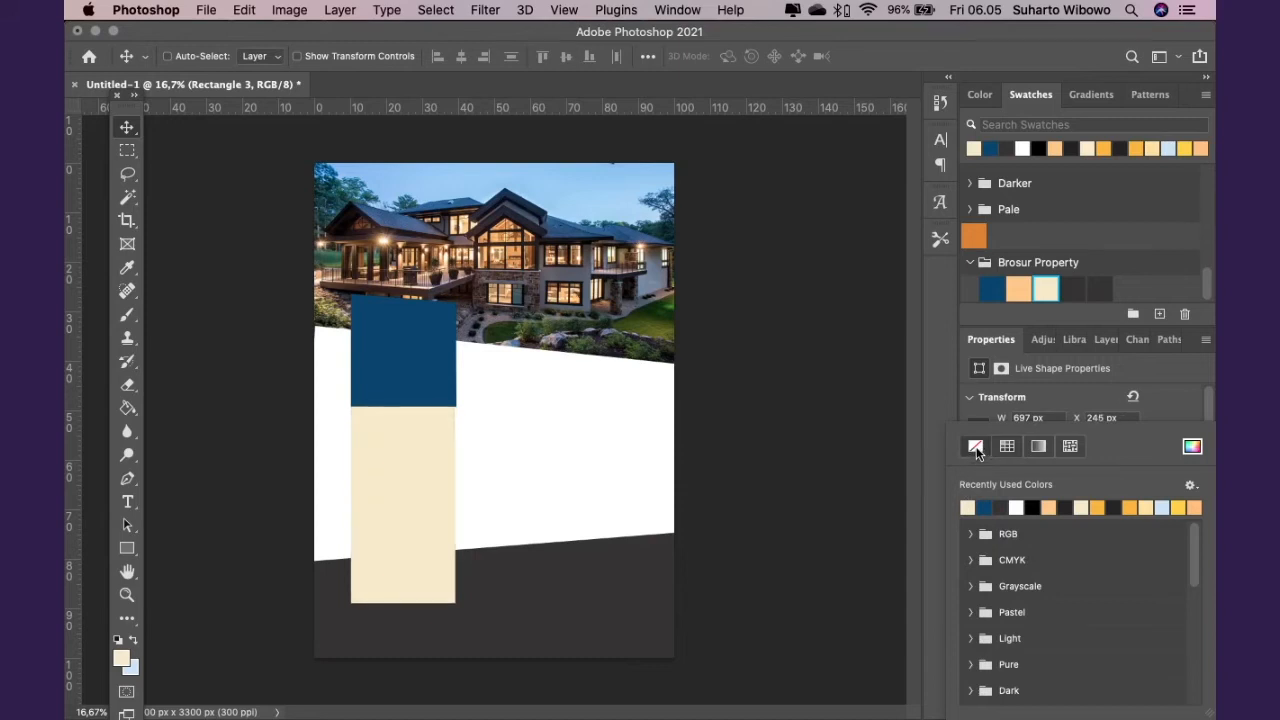
left_click(402, 340)
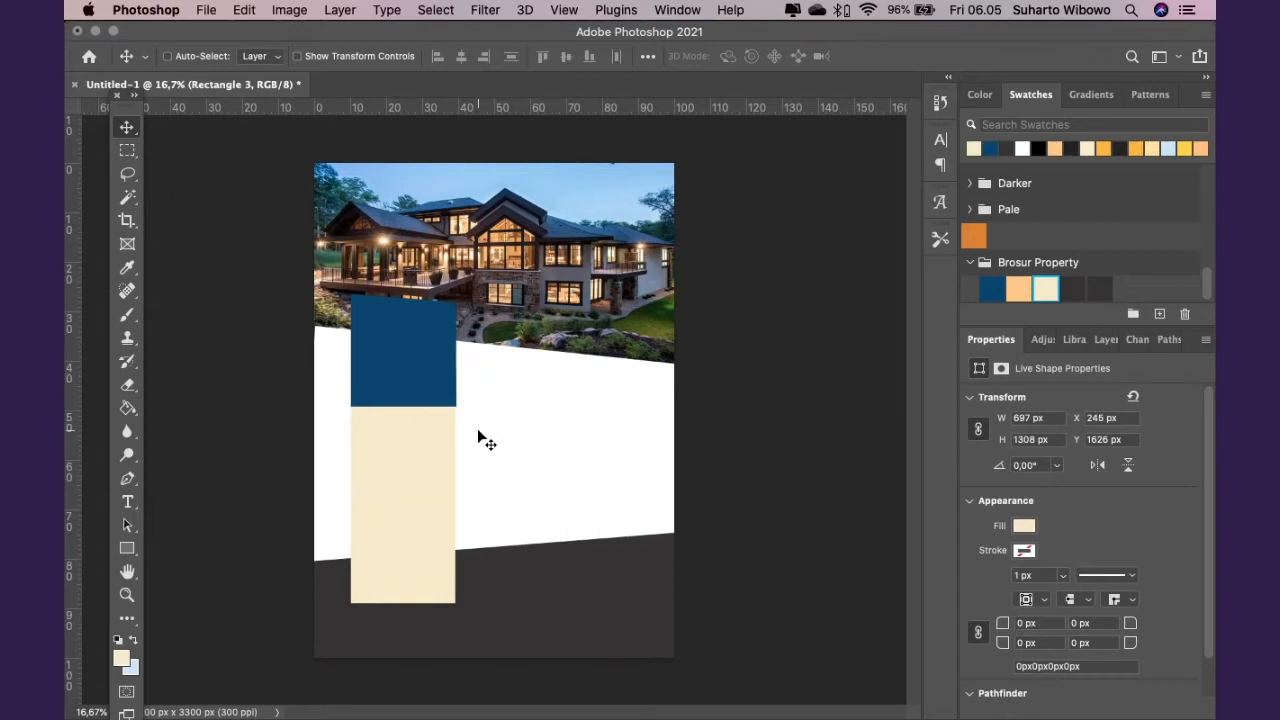
scroll(477, 440, "up", 5)
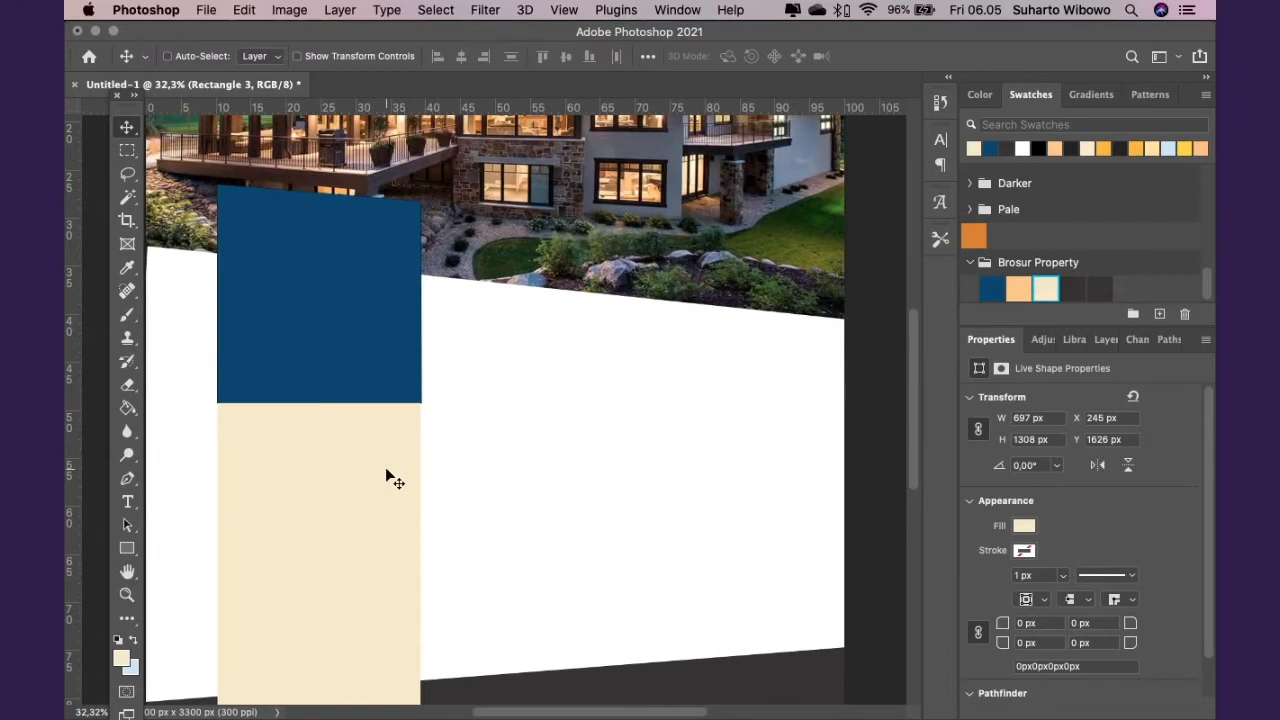
left_click(1097, 338)
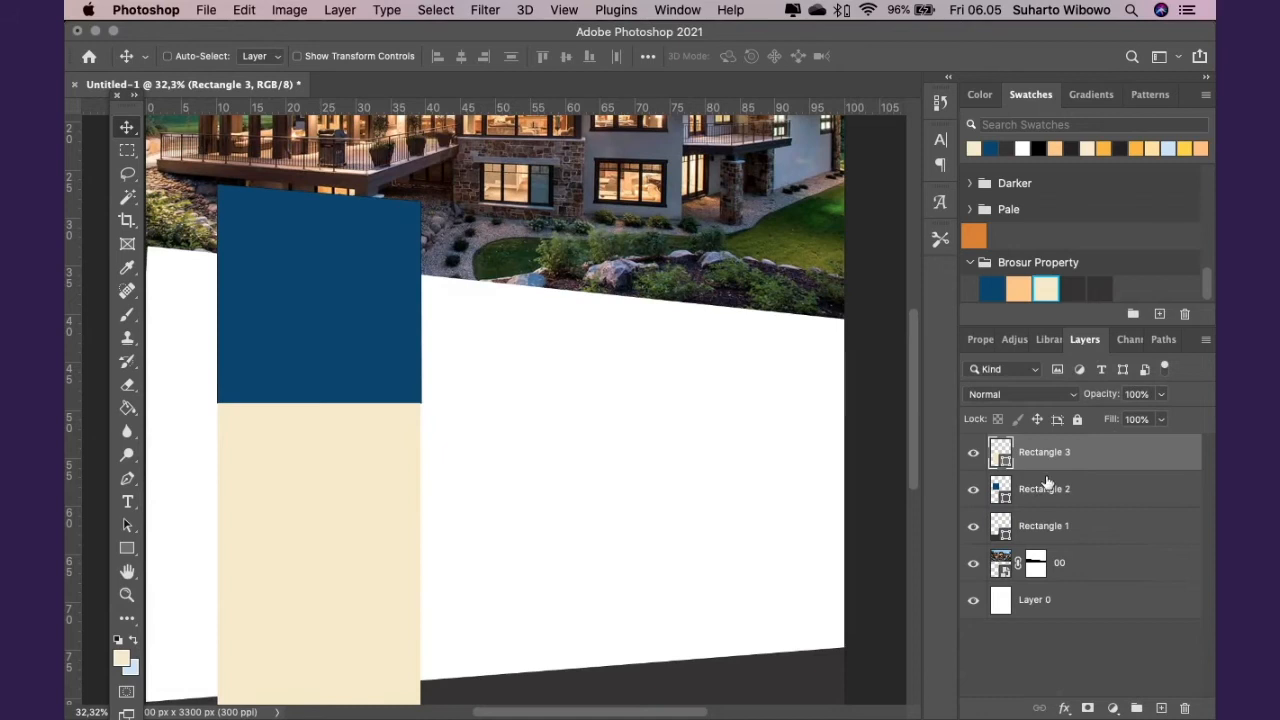
left_click(1042, 494)
left_click(1045, 455, "shift")
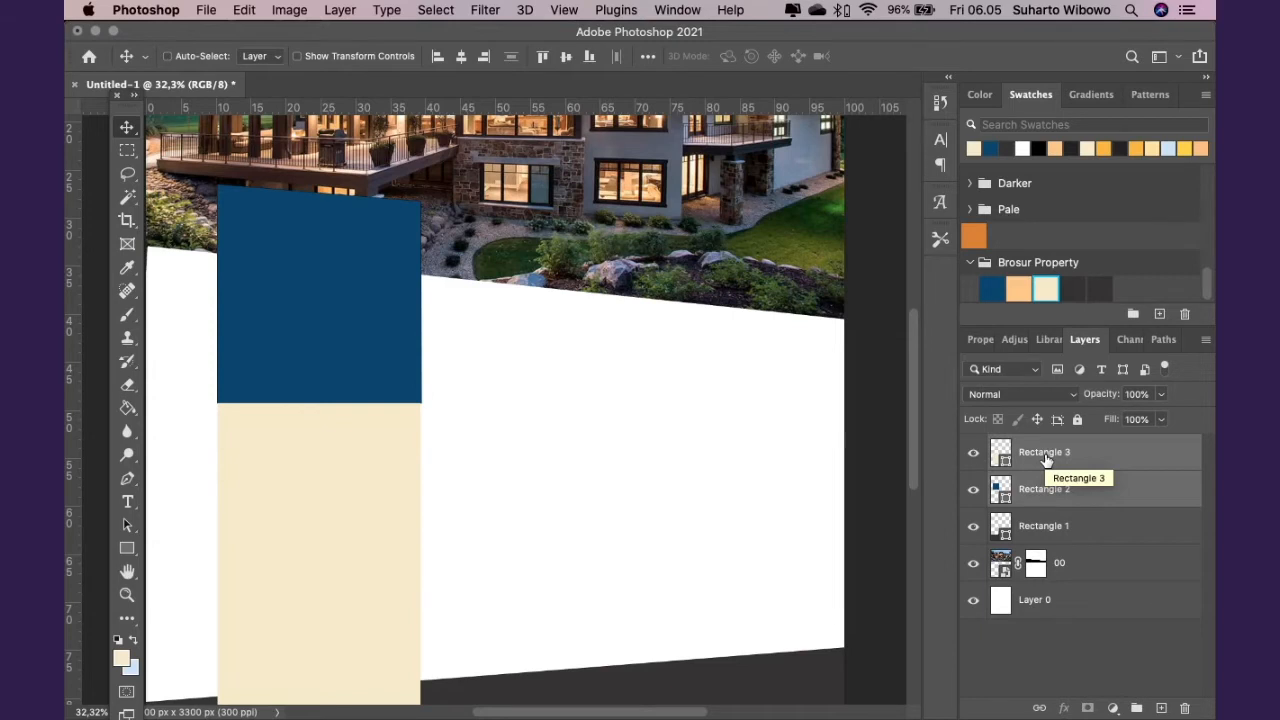
right_click(1046, 459)
left_click(652, 57)
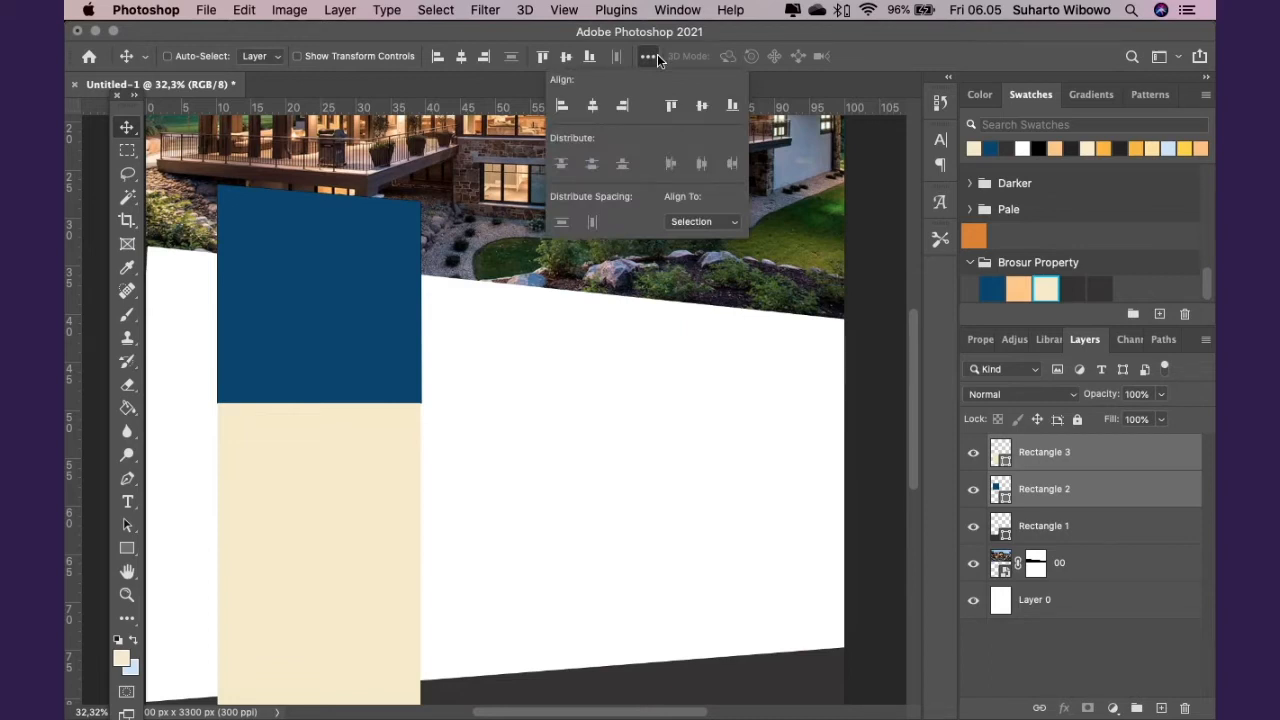
left_click(297, 58)
left_click(297, 58)
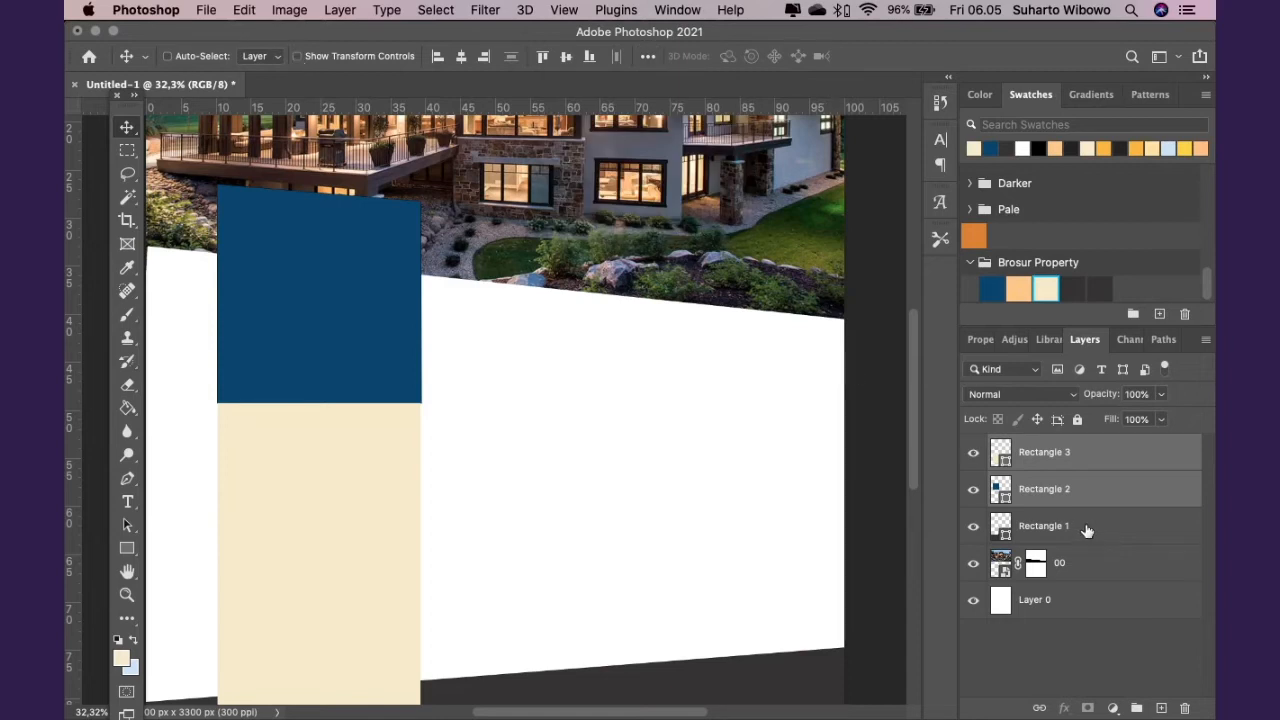
left_click(1086, 495)
left_click(1071, 457)
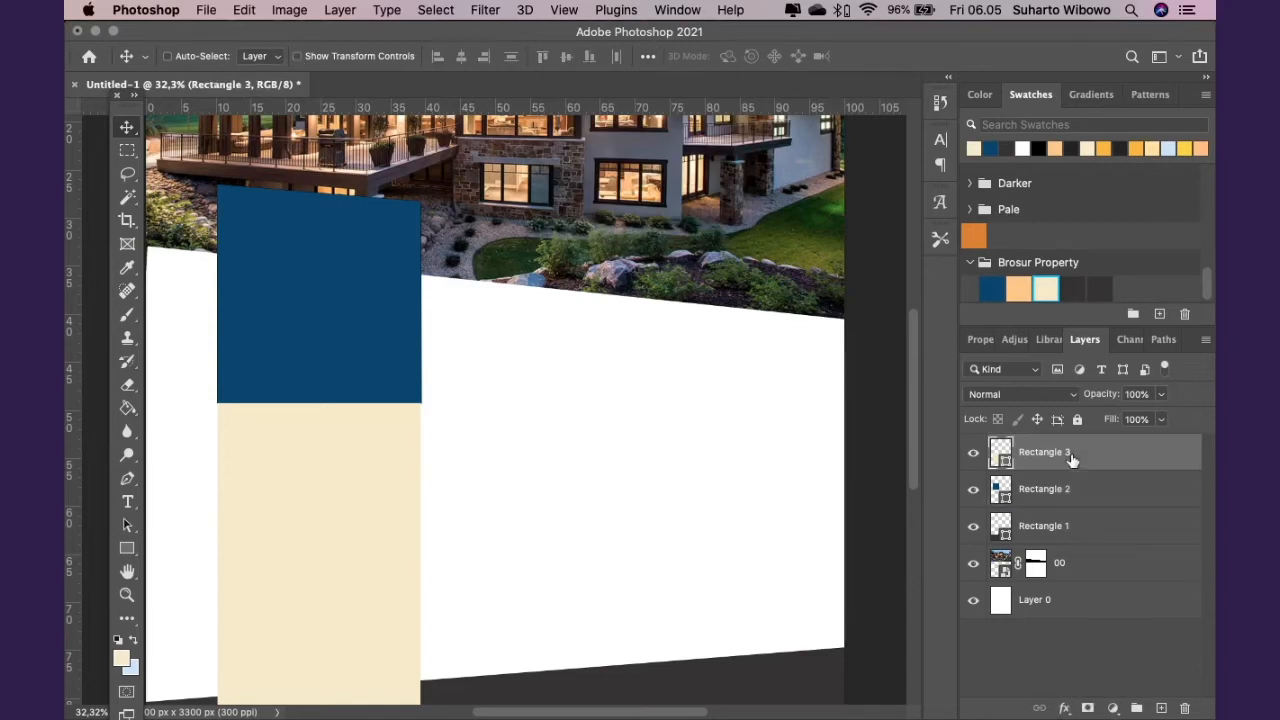
left_click(1064, 482)
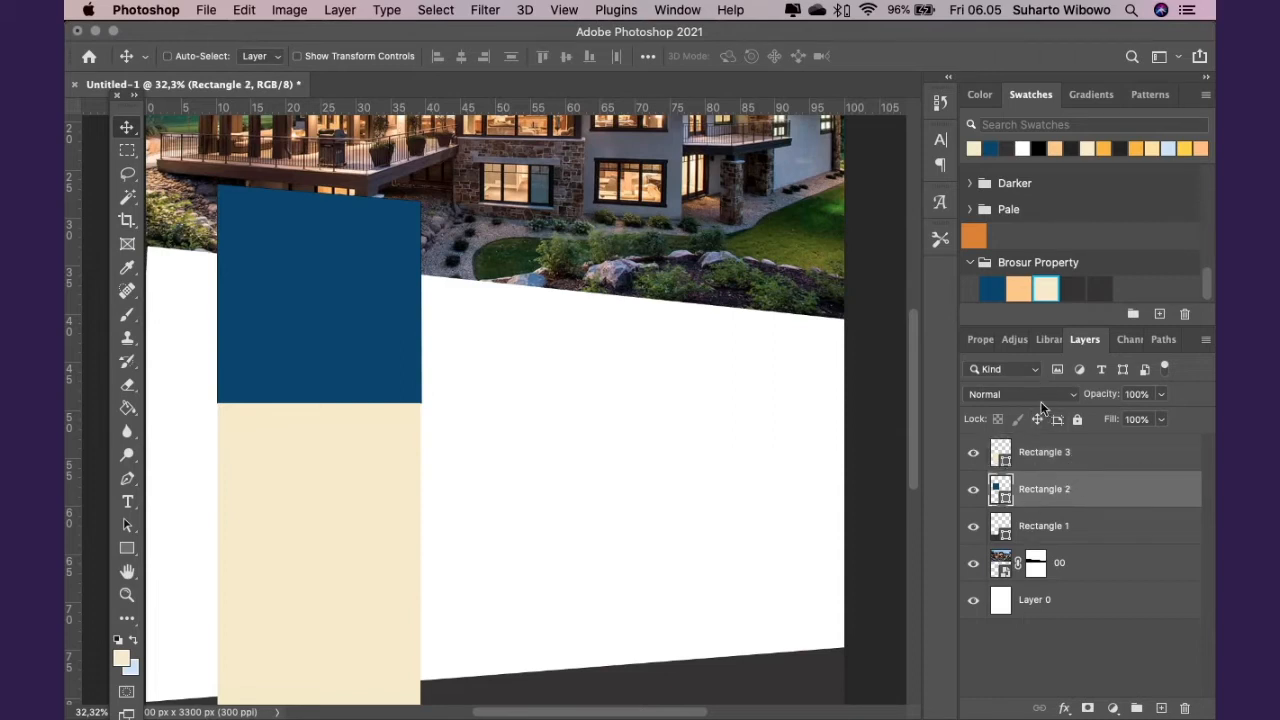
double_click(1003, 489)
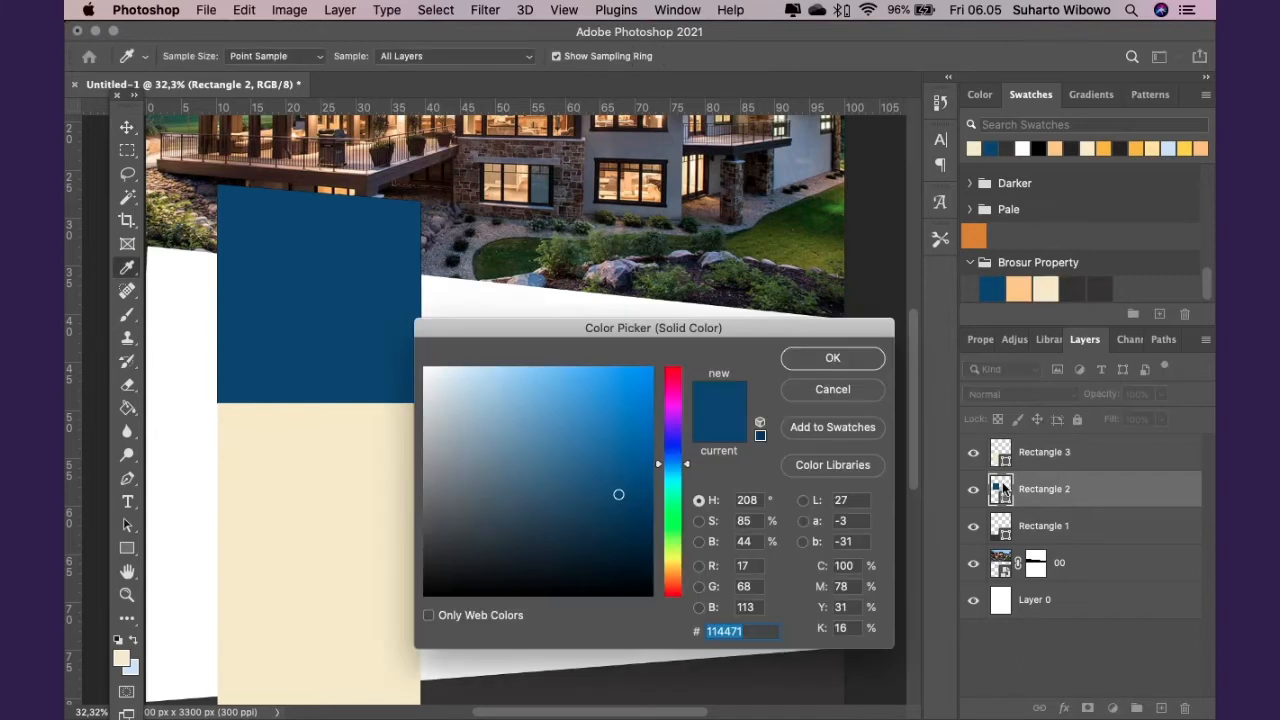
left_click(788, 388)
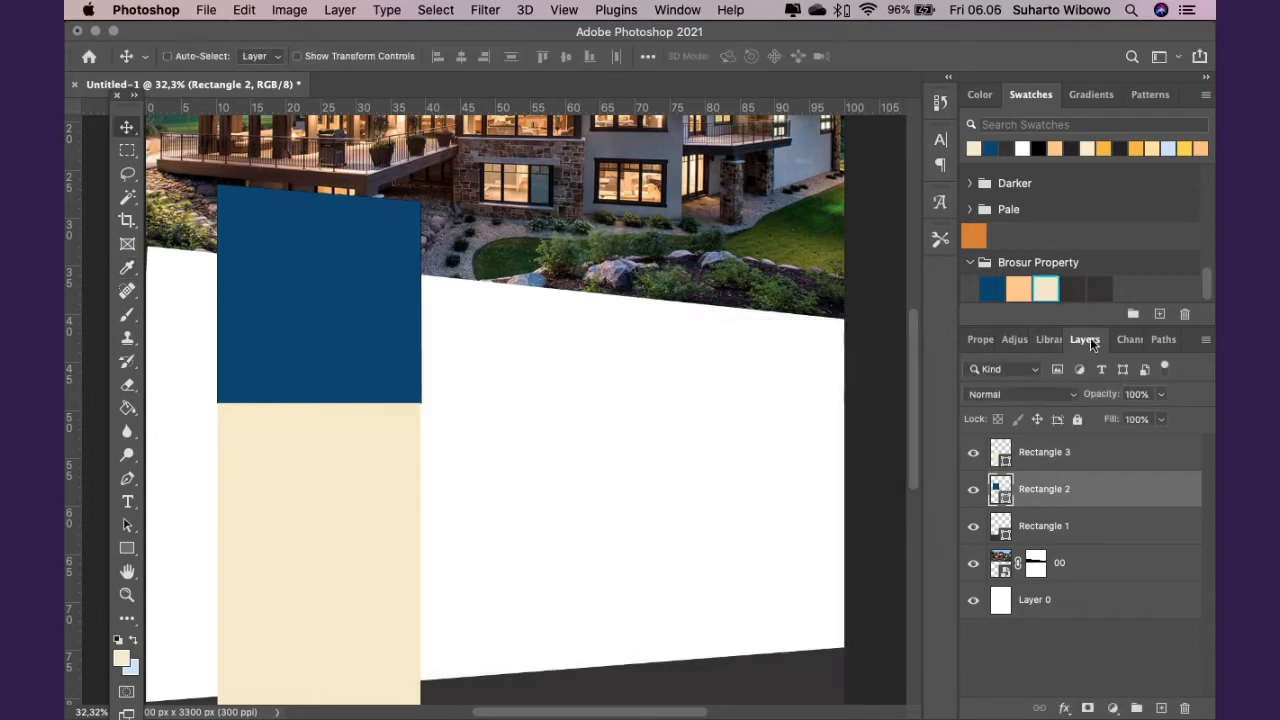
left_click(975, 339)
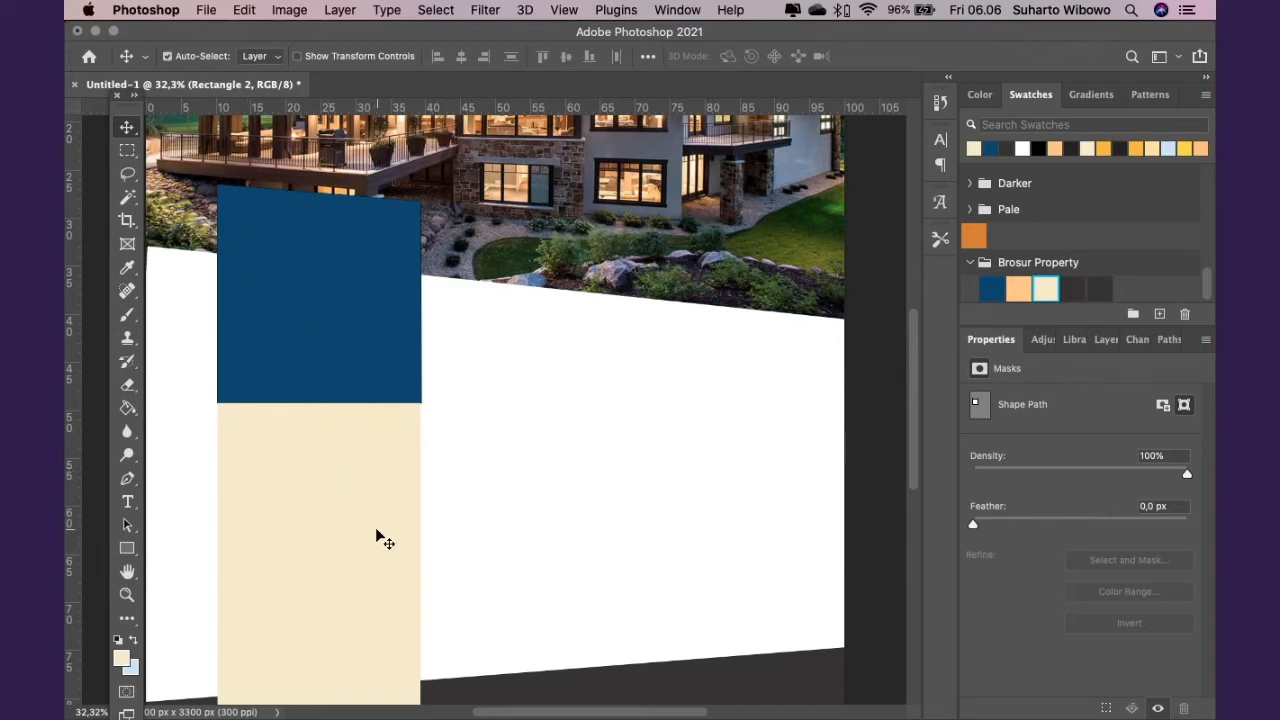
key("super+t")
key("Return")
left_click(1093, 340)
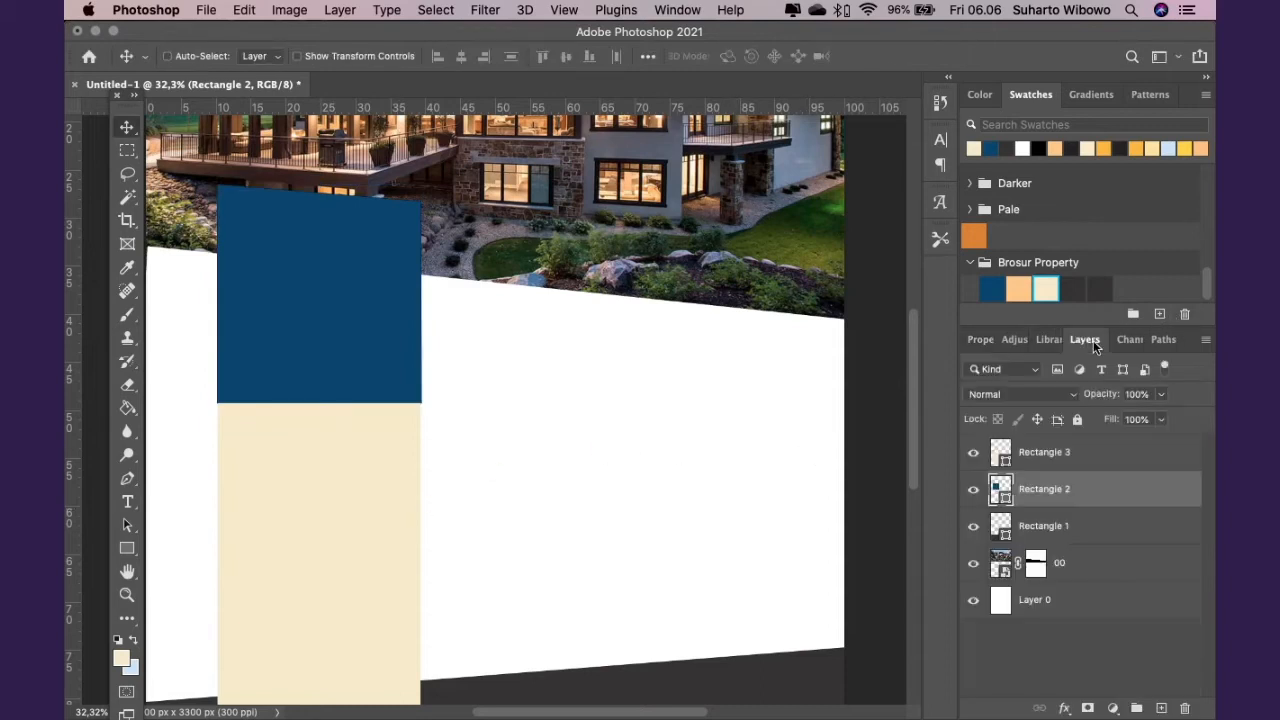
Widen the cream rectangle slightly so its side edges line up with the blue rectangle above
left_click(1042, 453)
key("super+t")
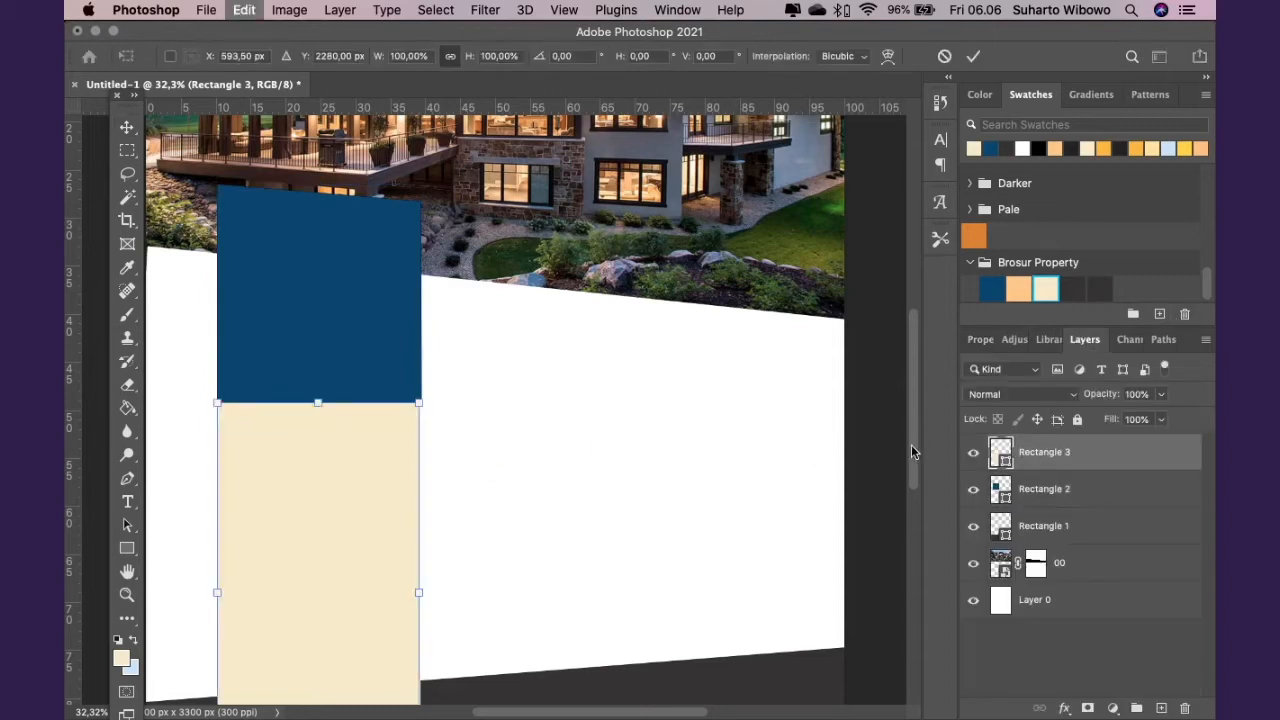
left_click_drag(417, 592, 424, 591)
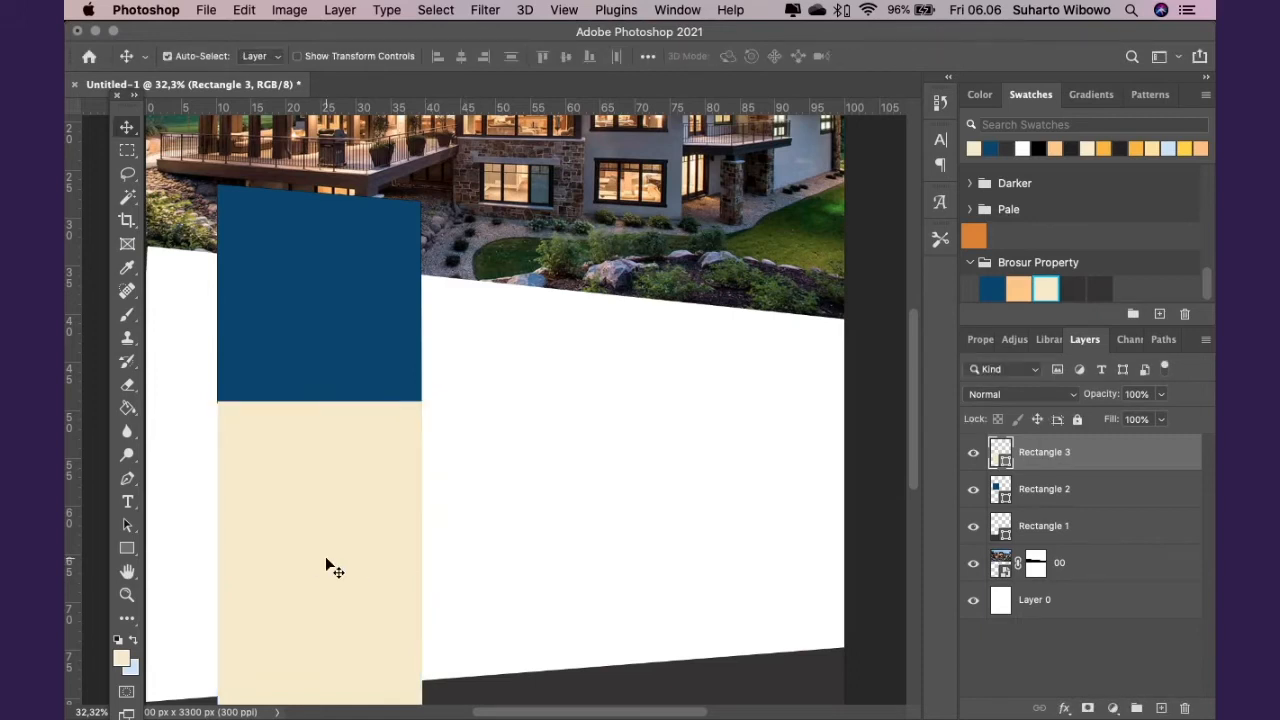
key("super+t")
left_click_drag(213, 591, 209, 592)
key("Return")
Enlarge the cream rectangle slightly from its upper-right corner to cover the blue rectangle's lower-right corner
scroll(514, 523, "up", 3)
scroll(514, 523, "up", 2)
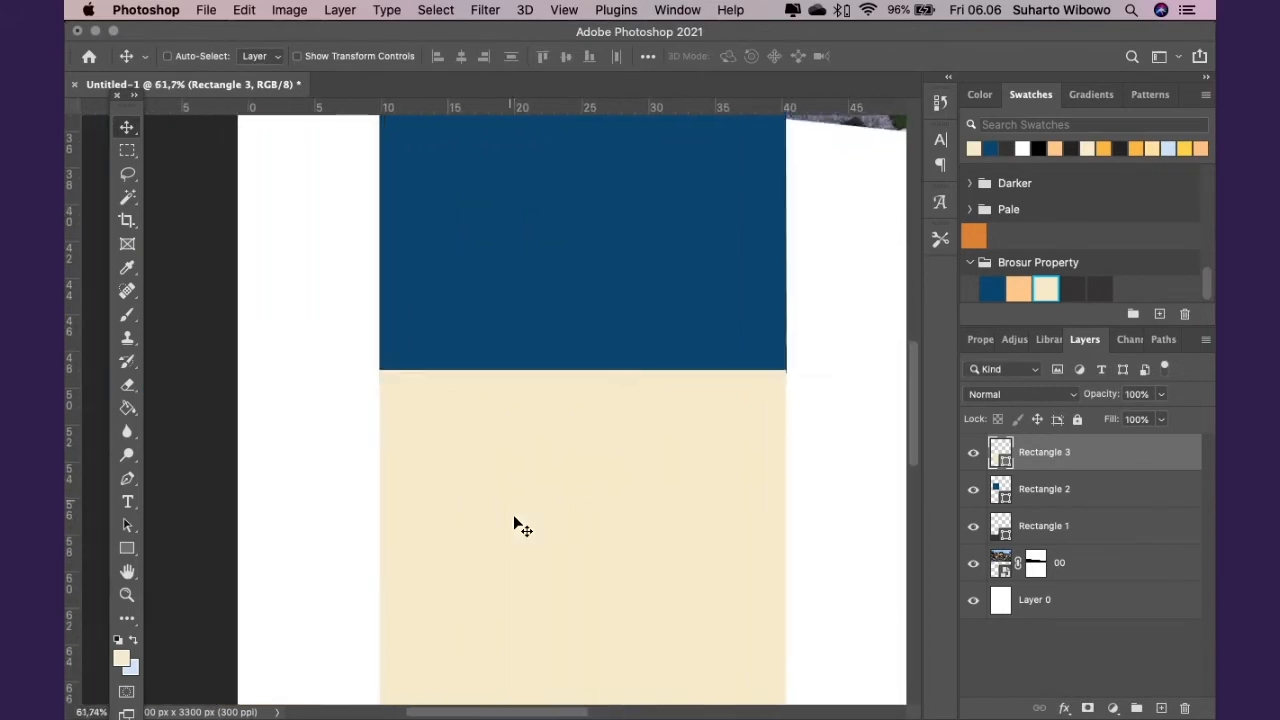
scroll(514, 523, "up", 1)
scroll(514, 523, "down", 2)
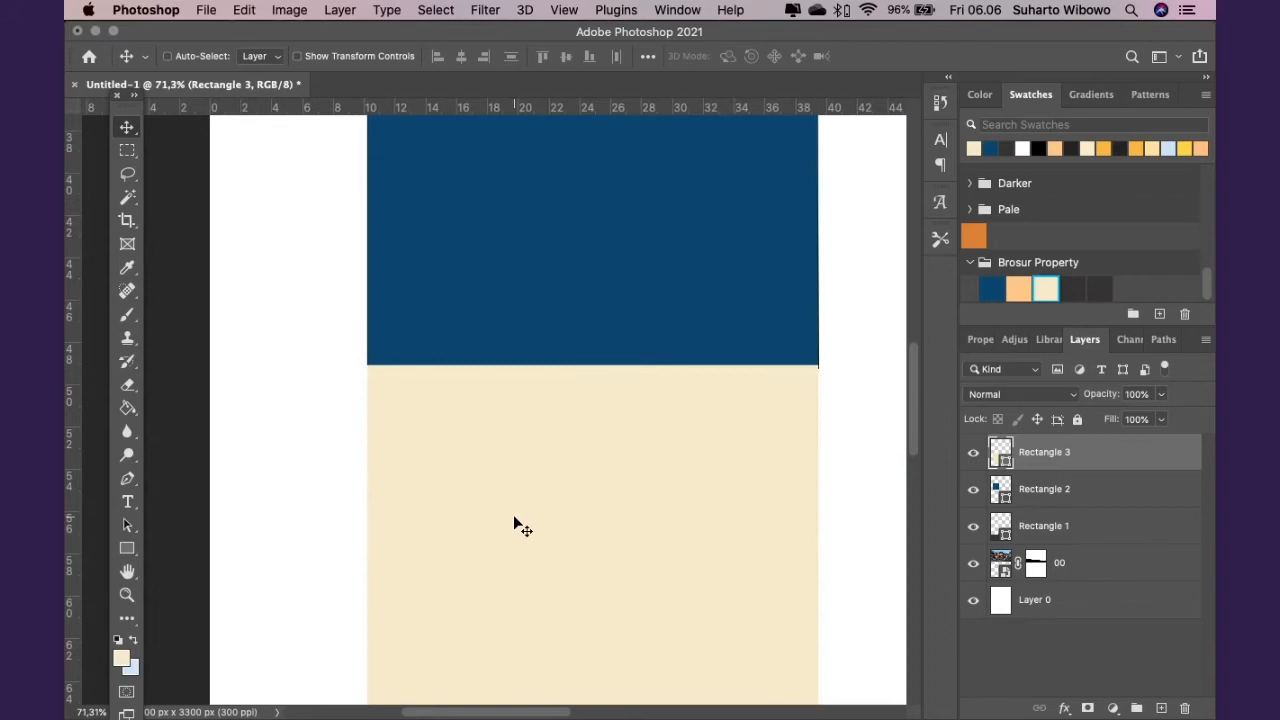
key("super+t")
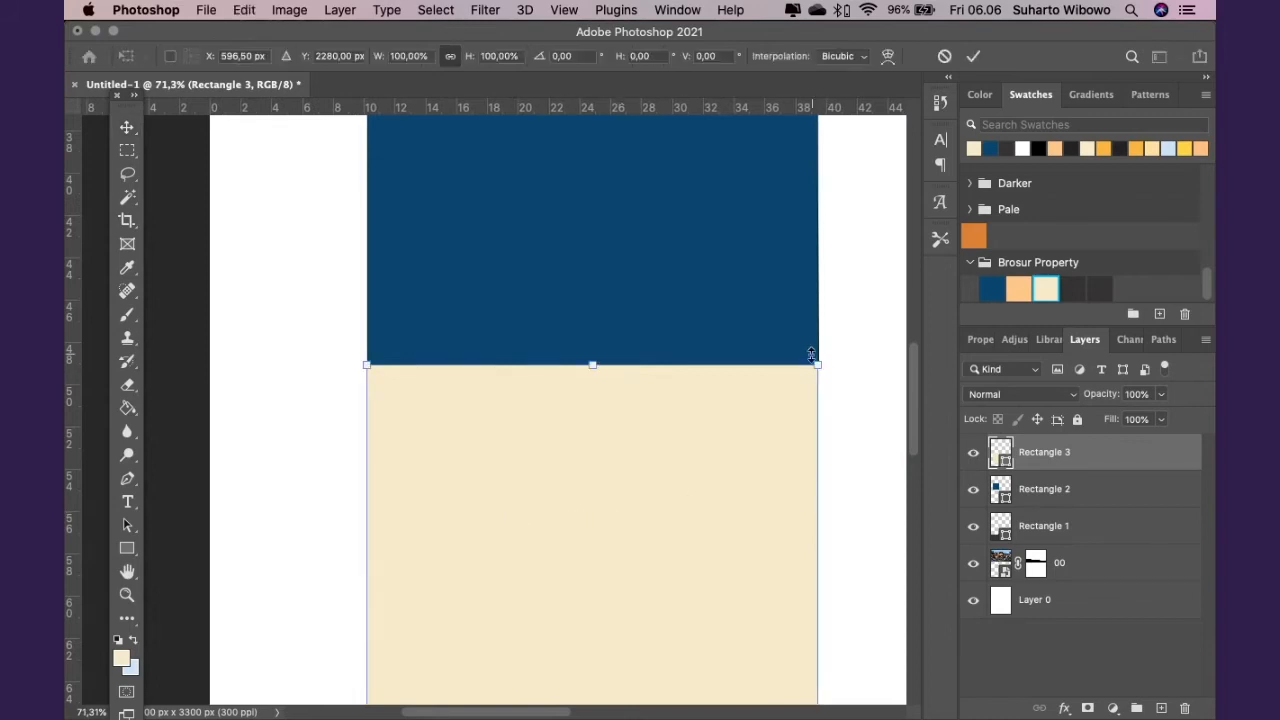
left_click_drag(821, 364, 824, 362)
key("Return")
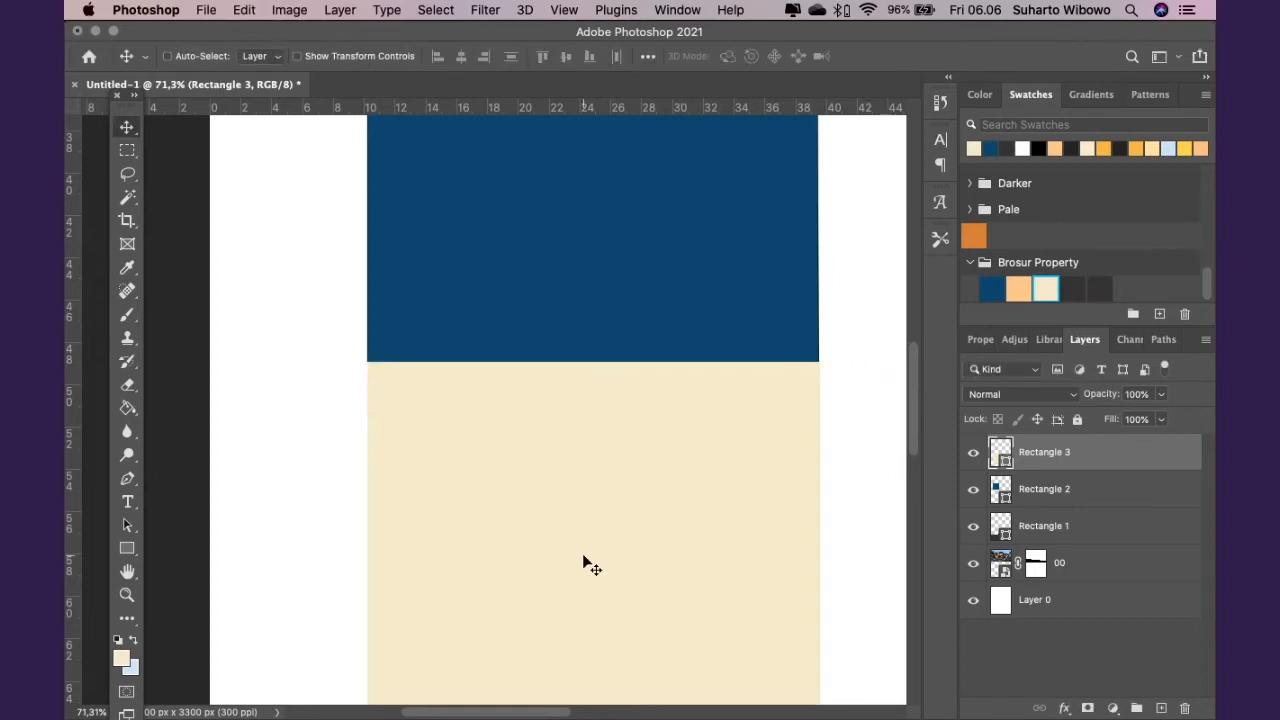
scroll(583, 558, "down", 5)
scroll(584, 560, "down", 2)
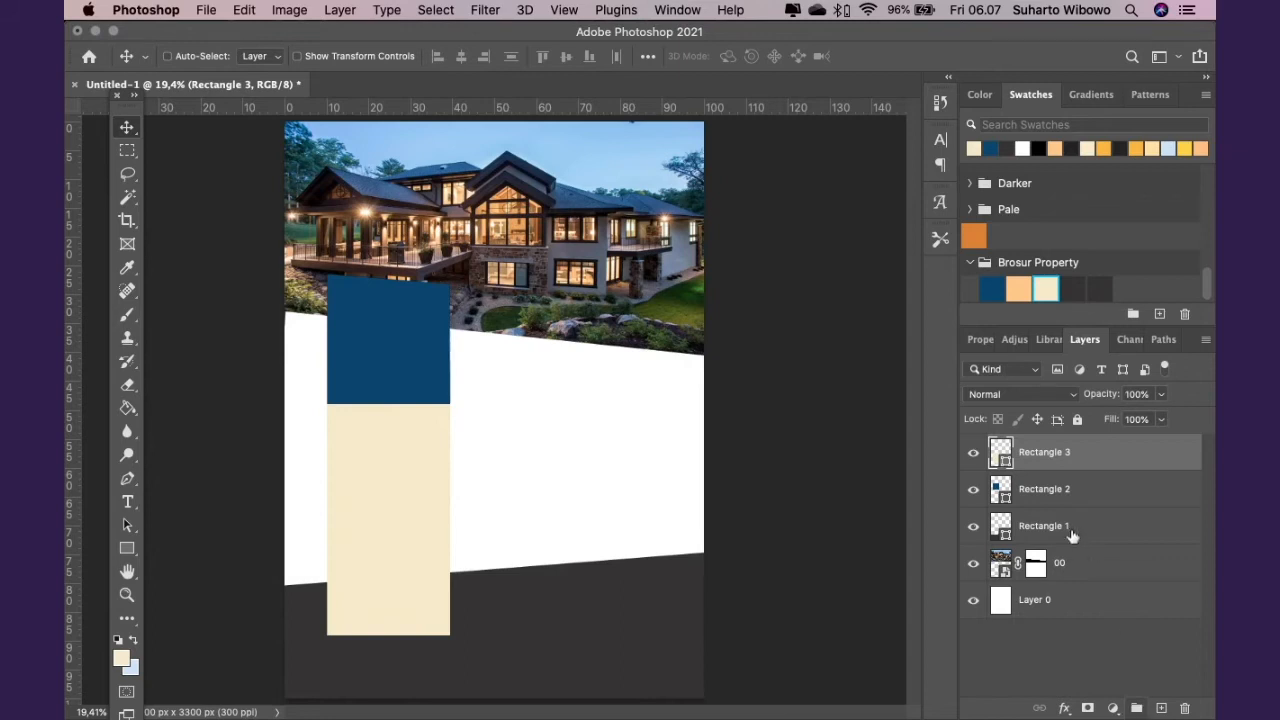
Create a layer group named Foundation and move the house photo layer 00 into it
left_click(1137, 708)
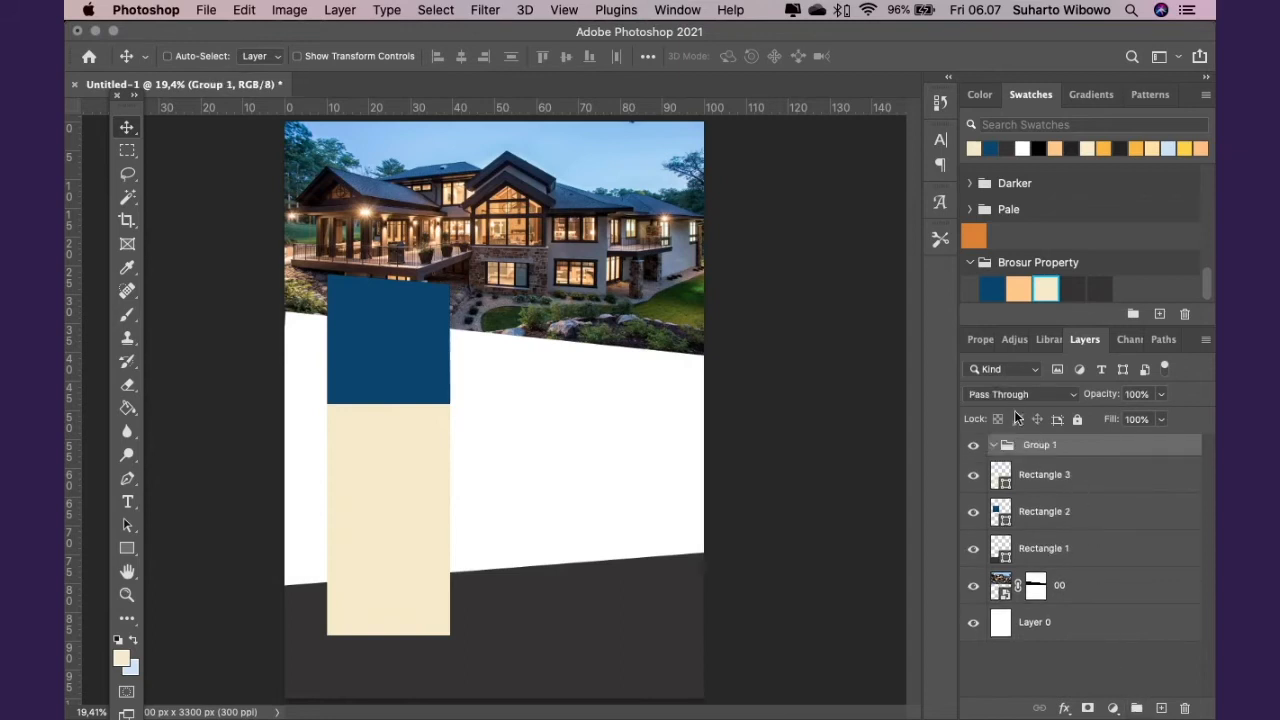
double_click(1046, 446)
type("Foundation")
key("Return")
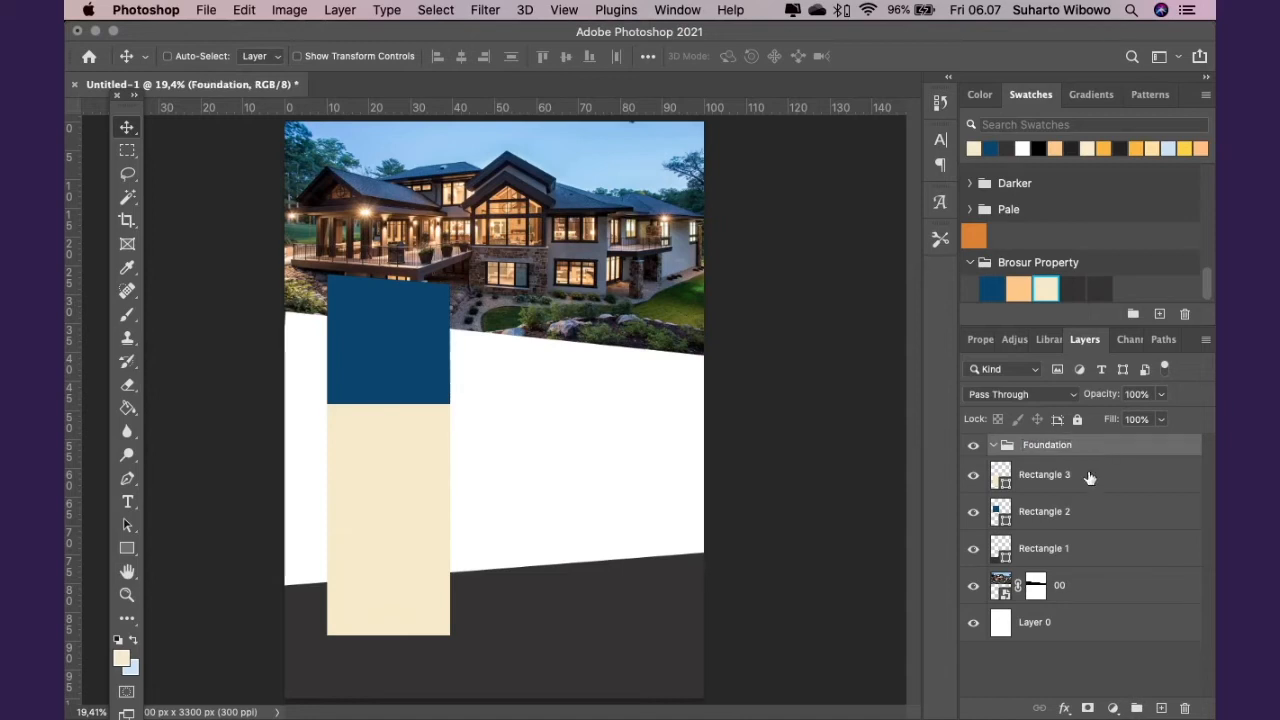
left_click(1070, 588)
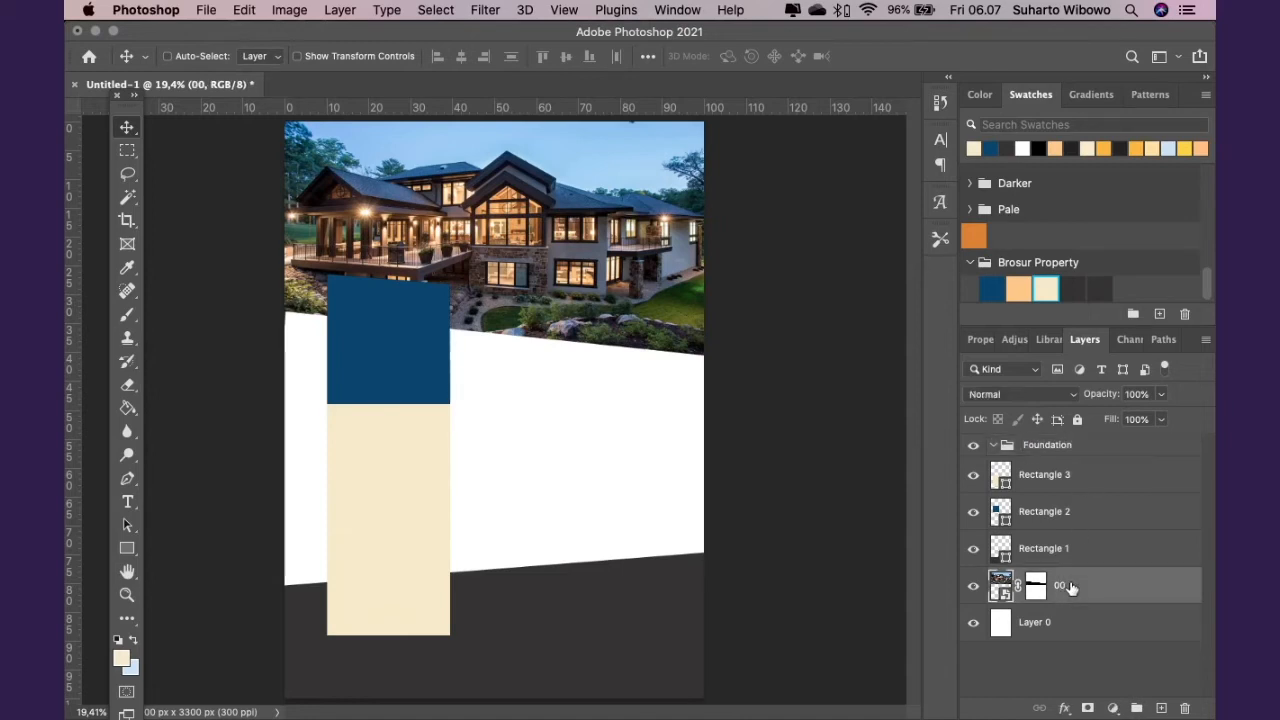
left_click_drag(1066, 580, 1057, 458)
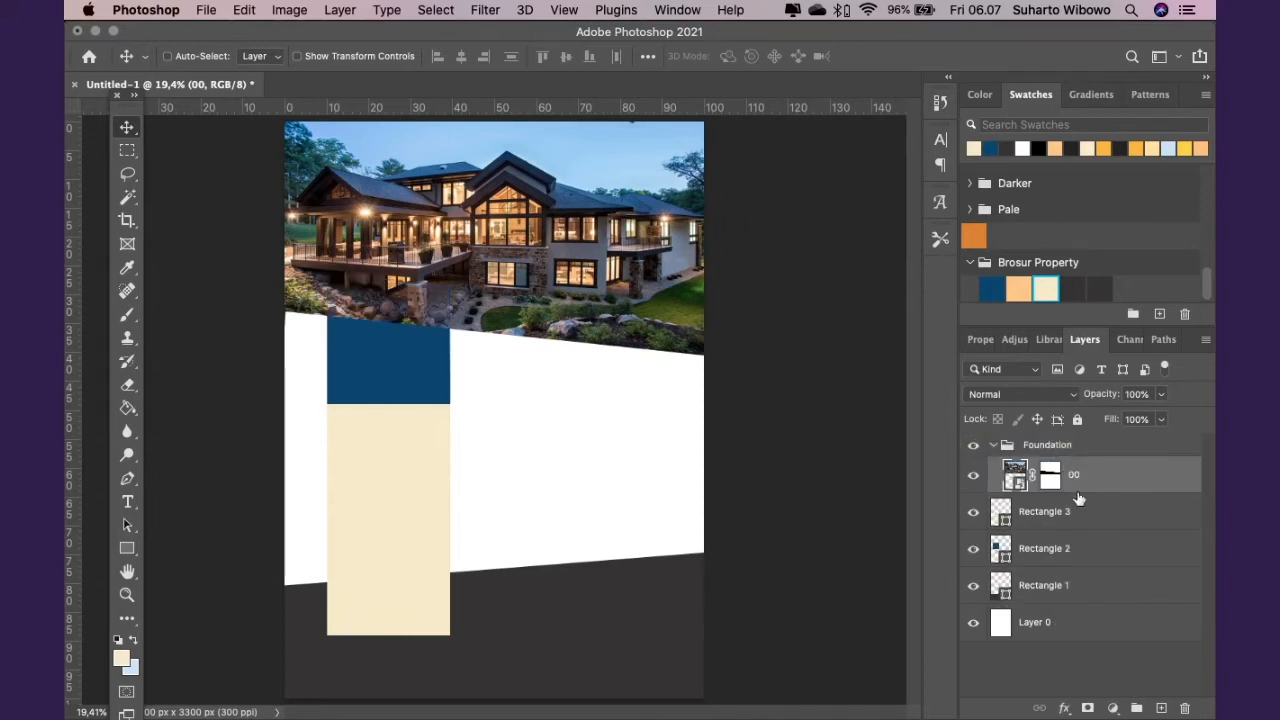
left_click(1137, 709)
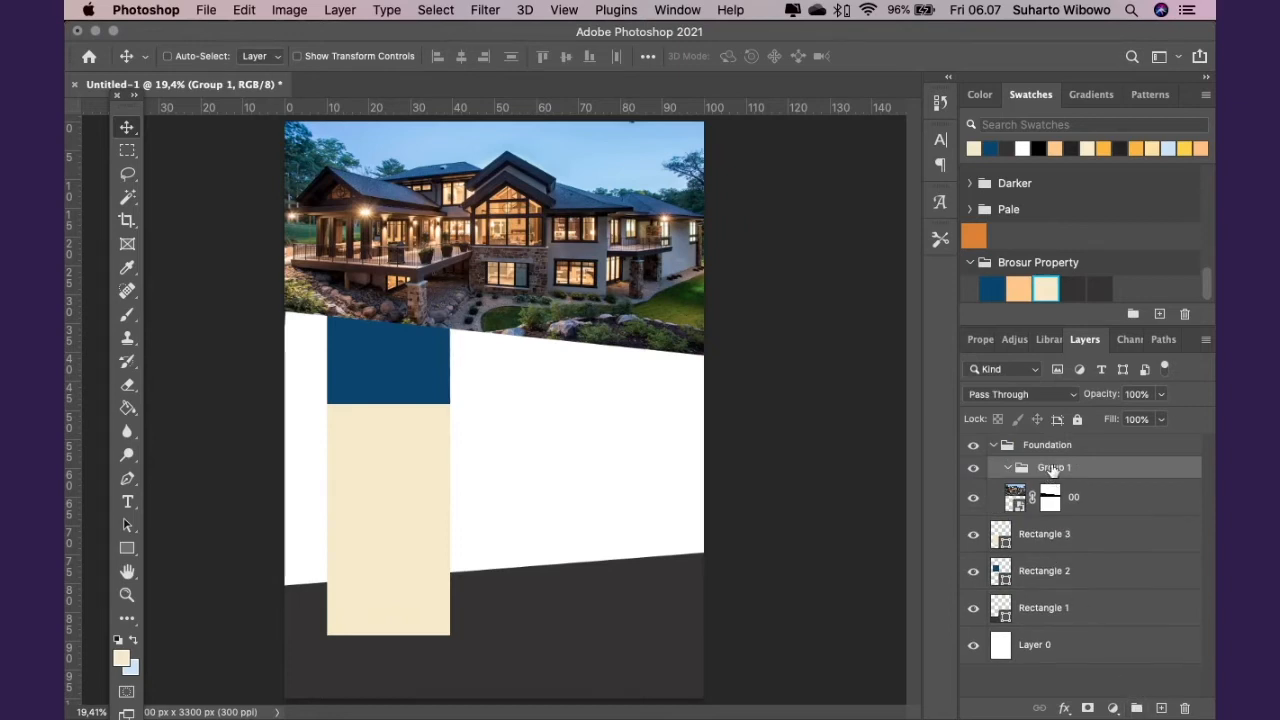
left_click(1185, 709)
left_click(1084, 681)
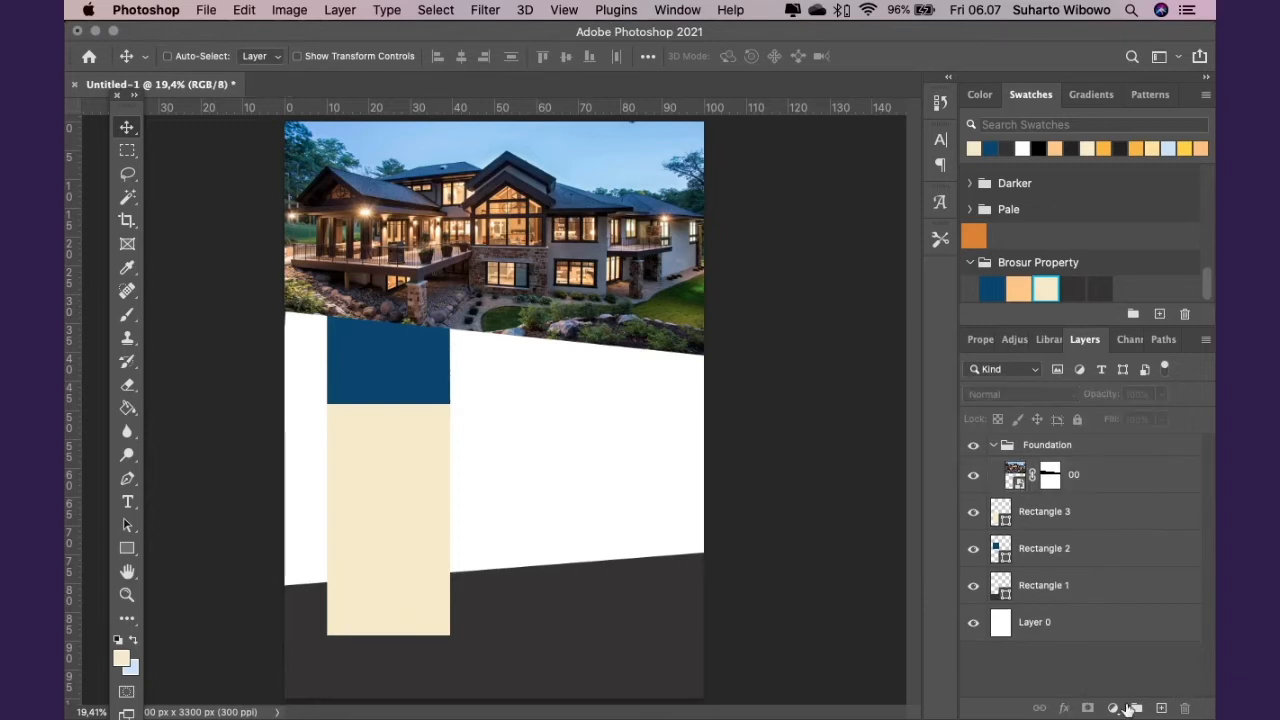
Create a separate layer group above Foundation and name it HeadTitiles
left_click(1137, 709)
double_click(1038, 444)
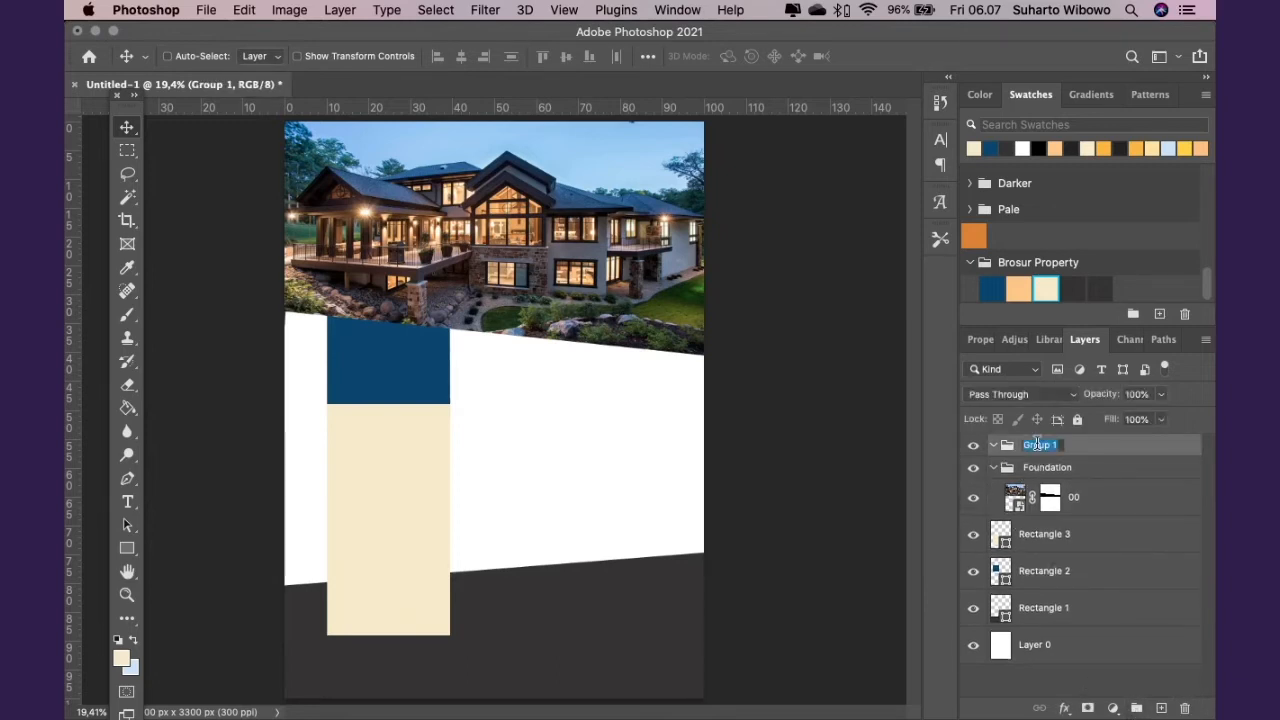
type("HeadTitles")
key("Return")
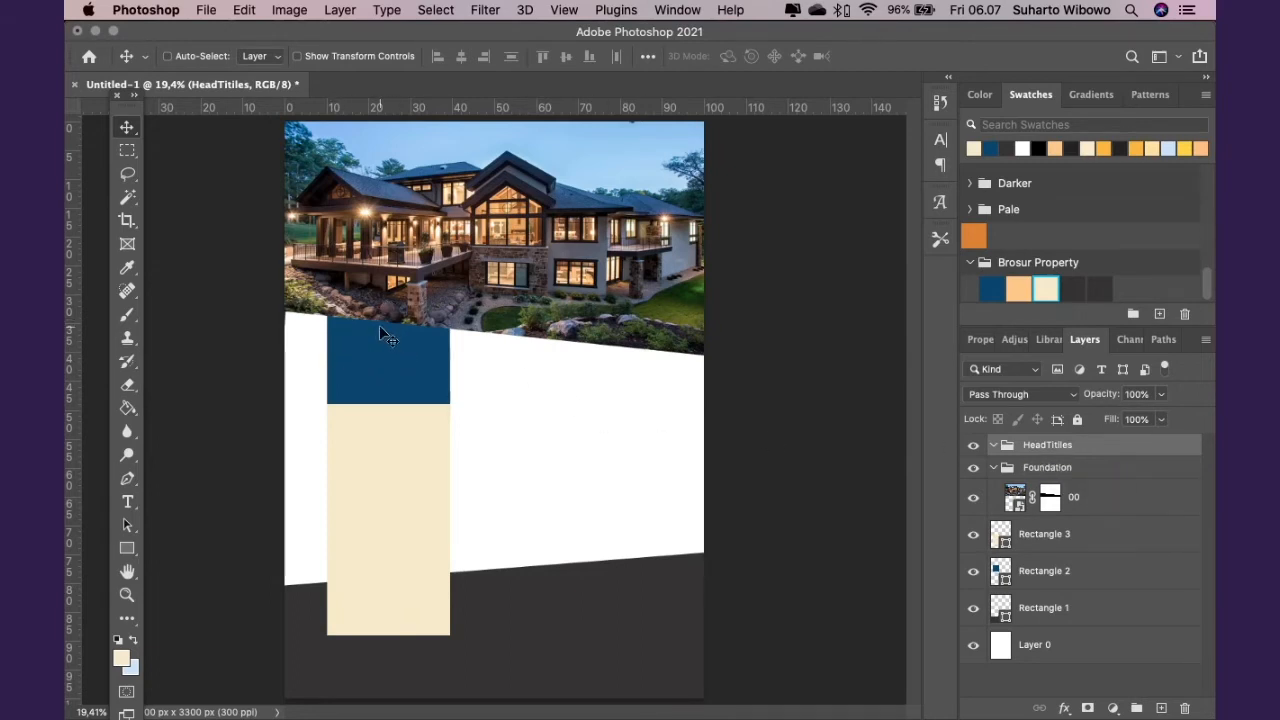
Collapse the Foundation group and move it below the Rectangle 1 layer, just above Layer 0
left_click(993, 467)
left_click(1012, 468)
left_click(993, 468)
left_click(993, 468)
left_click(1033, 537)
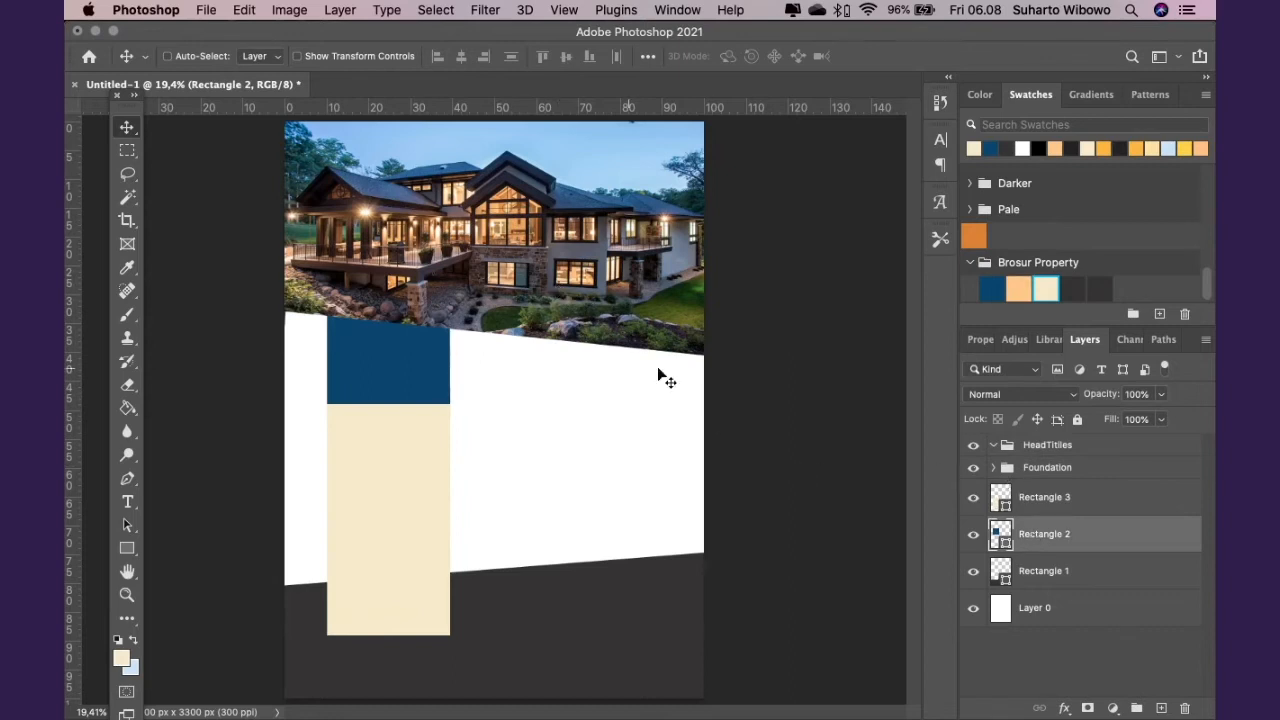
left_click(1014, 470)
left_click_drag(1012, 473, 1007, 580)
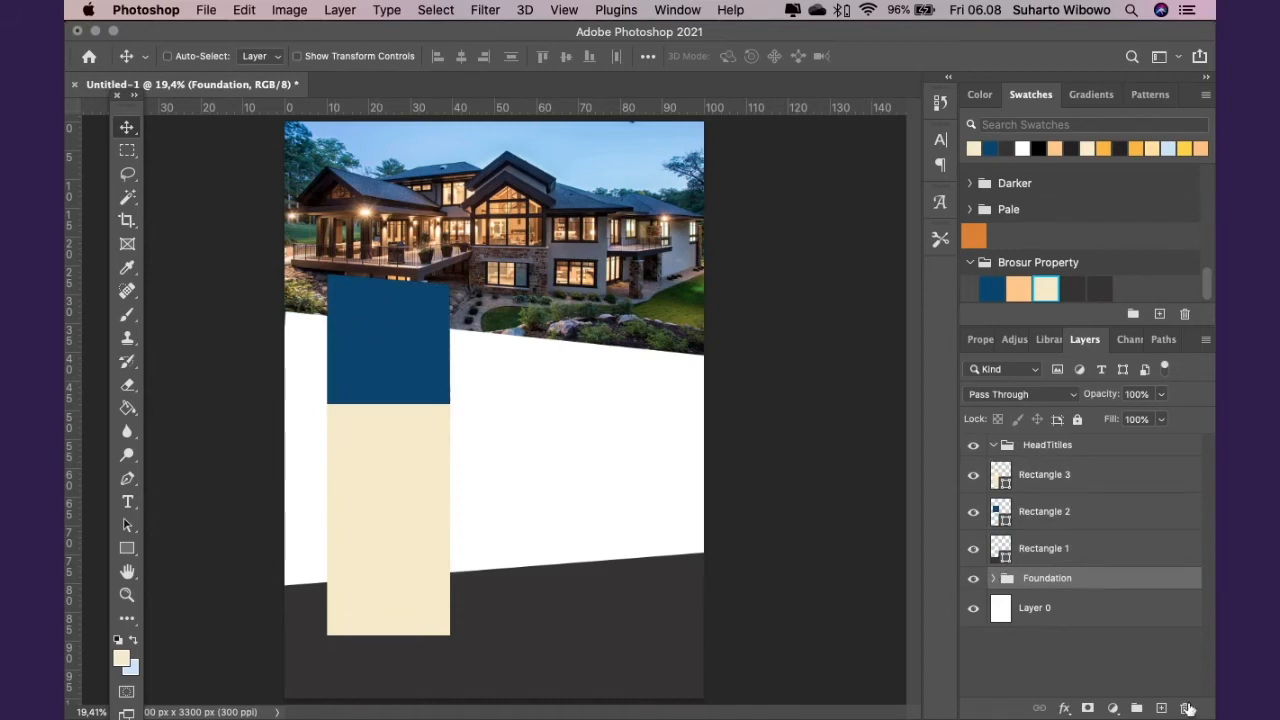
left_click(1136, 708)
left_click_drag(1032, 580, 1040, 462)
double_click(1045, 467)
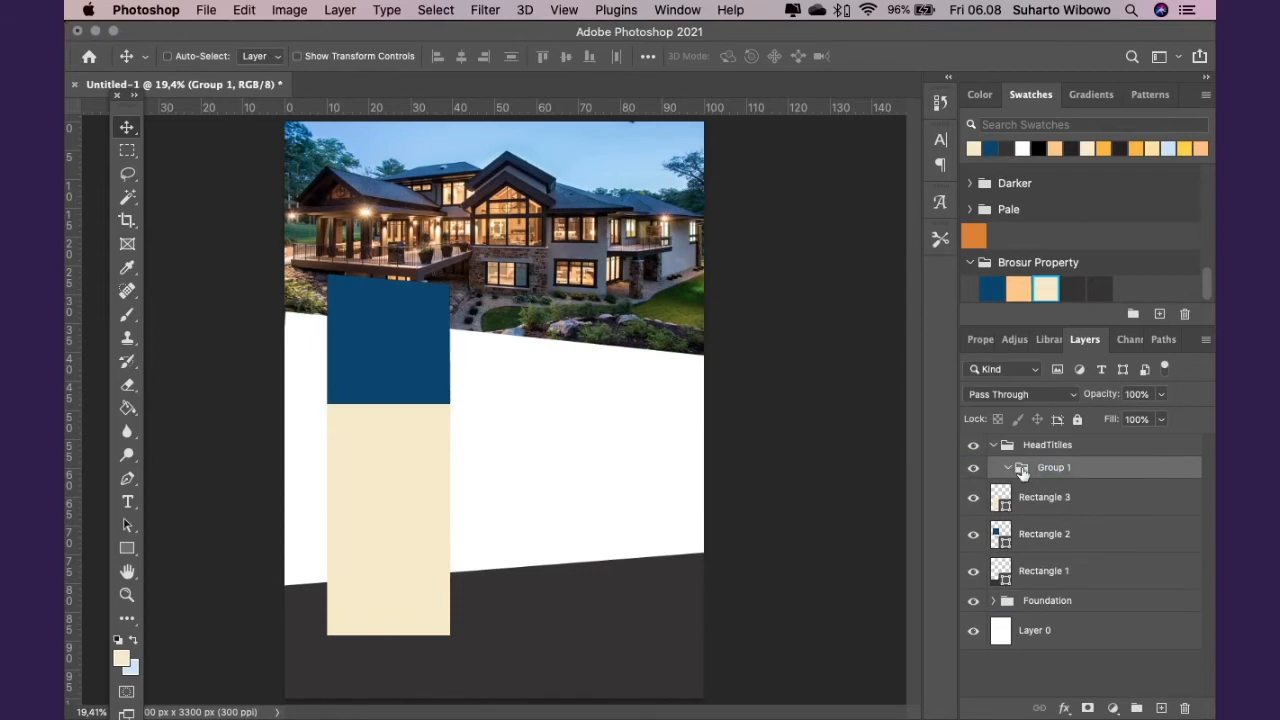
left_click(1185, 708)
Add two layer groups above HeadTitiles, naming the first Subtitiles and the one above it Footers
left_click(1136, 708)
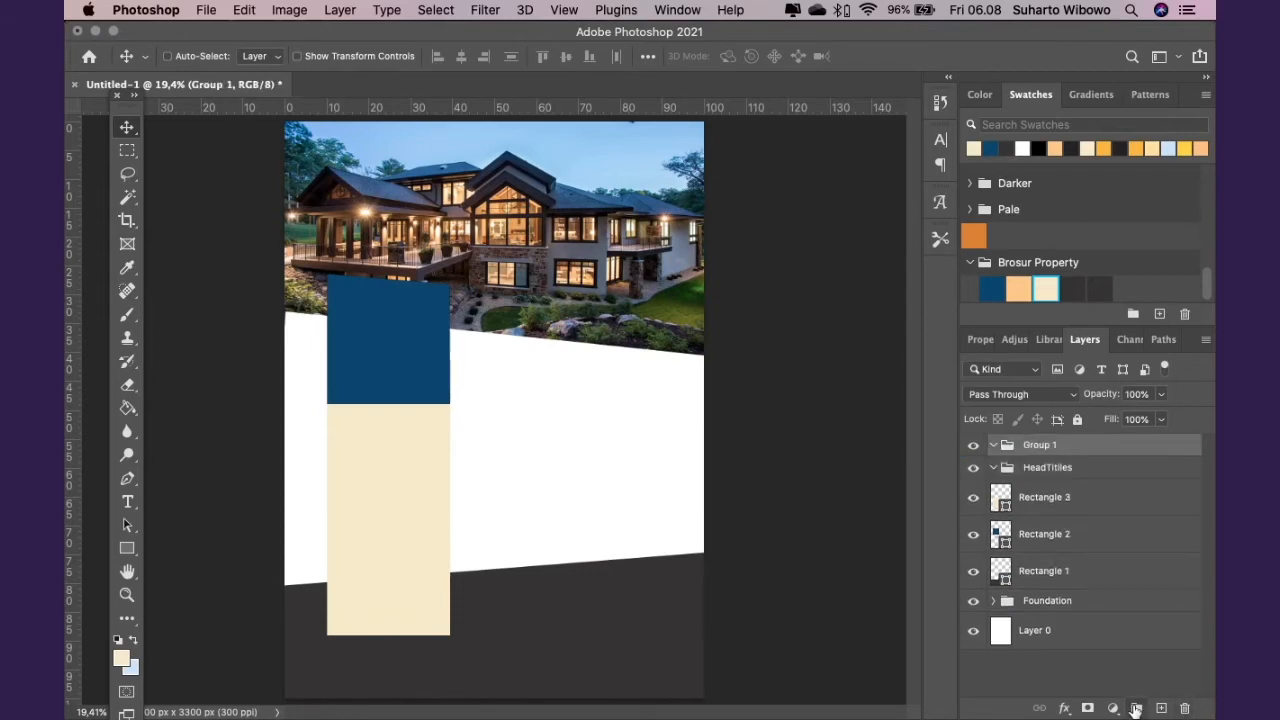
double_click(1040, 445)
type("Subtitles")
key("Return")
left_click(1136, 708)
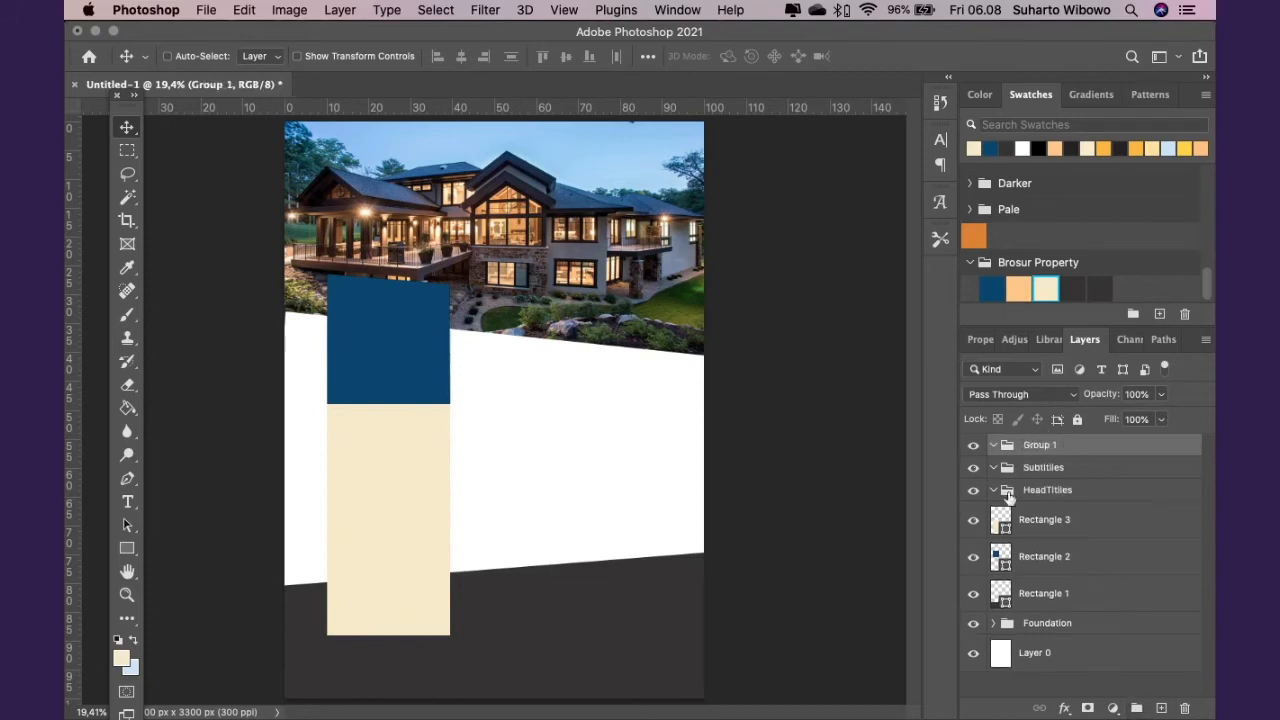
double_click(1038, 445)
type("Footers")
key("Return")
Check the headline text in the Notes app and start a text layer in the HeadTitiles group, on the white area beside the column
left_click(1050, 494)
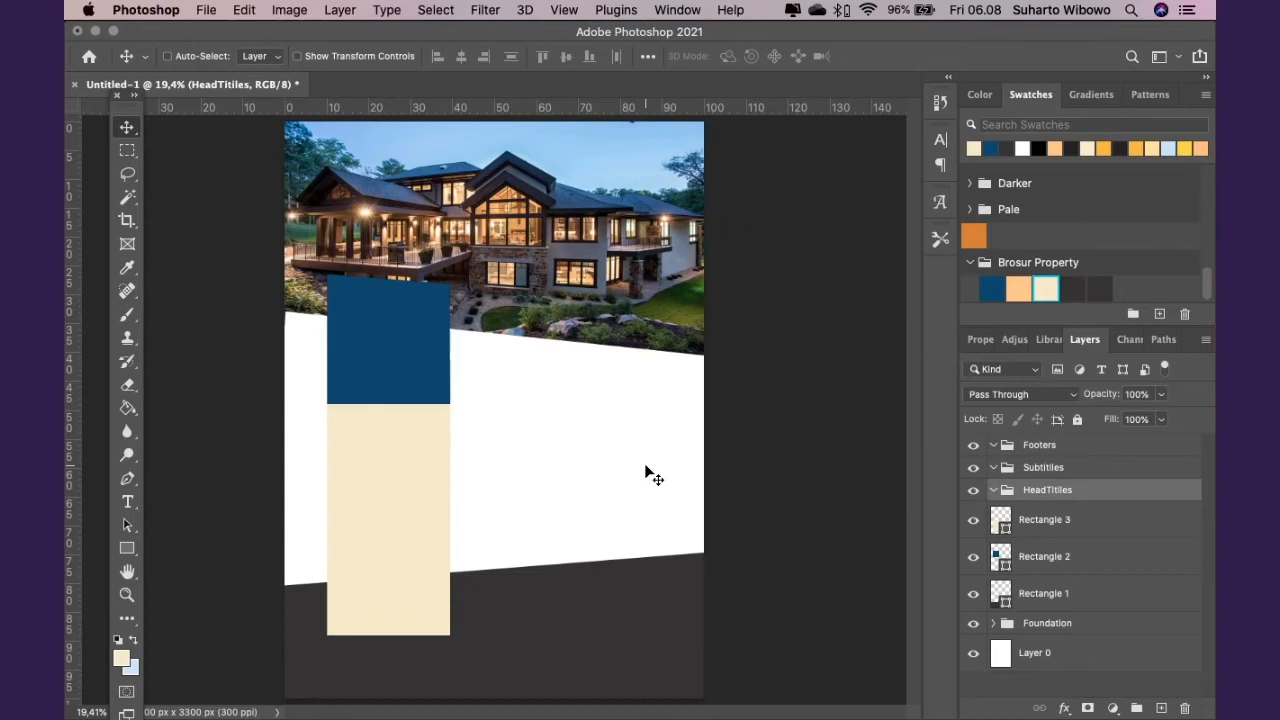
mouse_move(520, 705)
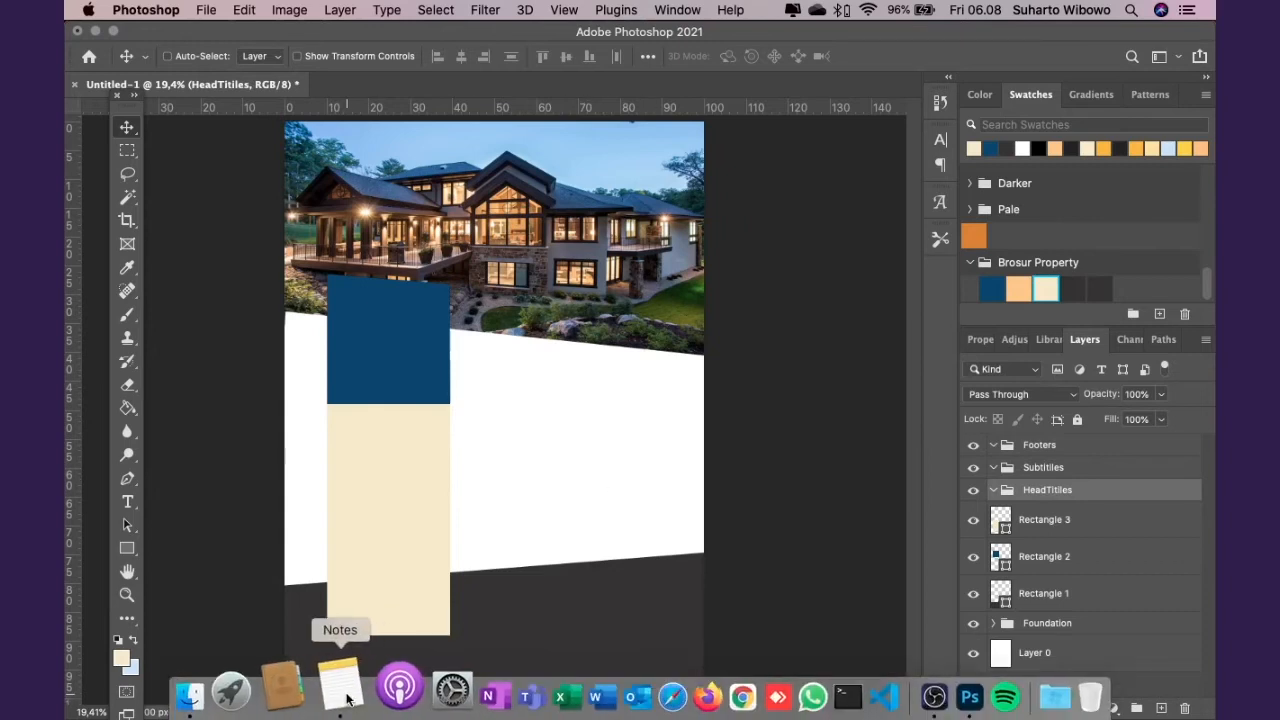
left_click(345, 697)
scroll(530, 535, "up", 3)
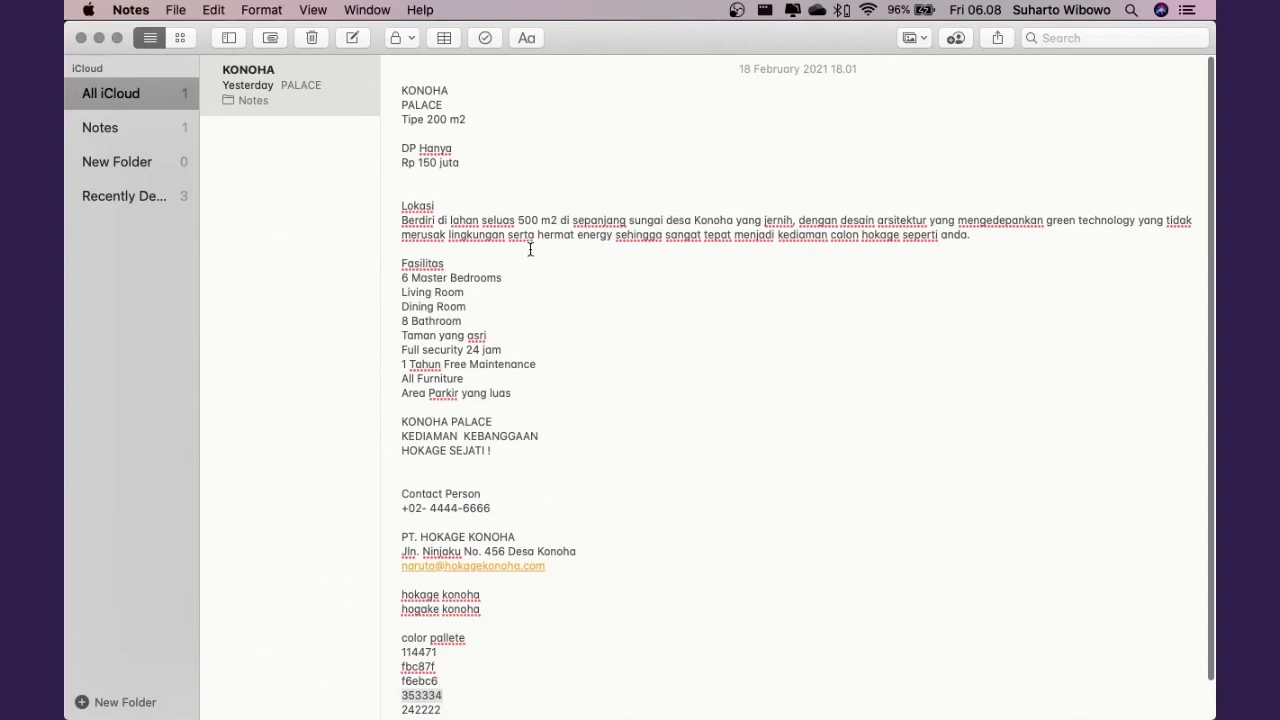
left_click_drag(398, 90, 500, 107)
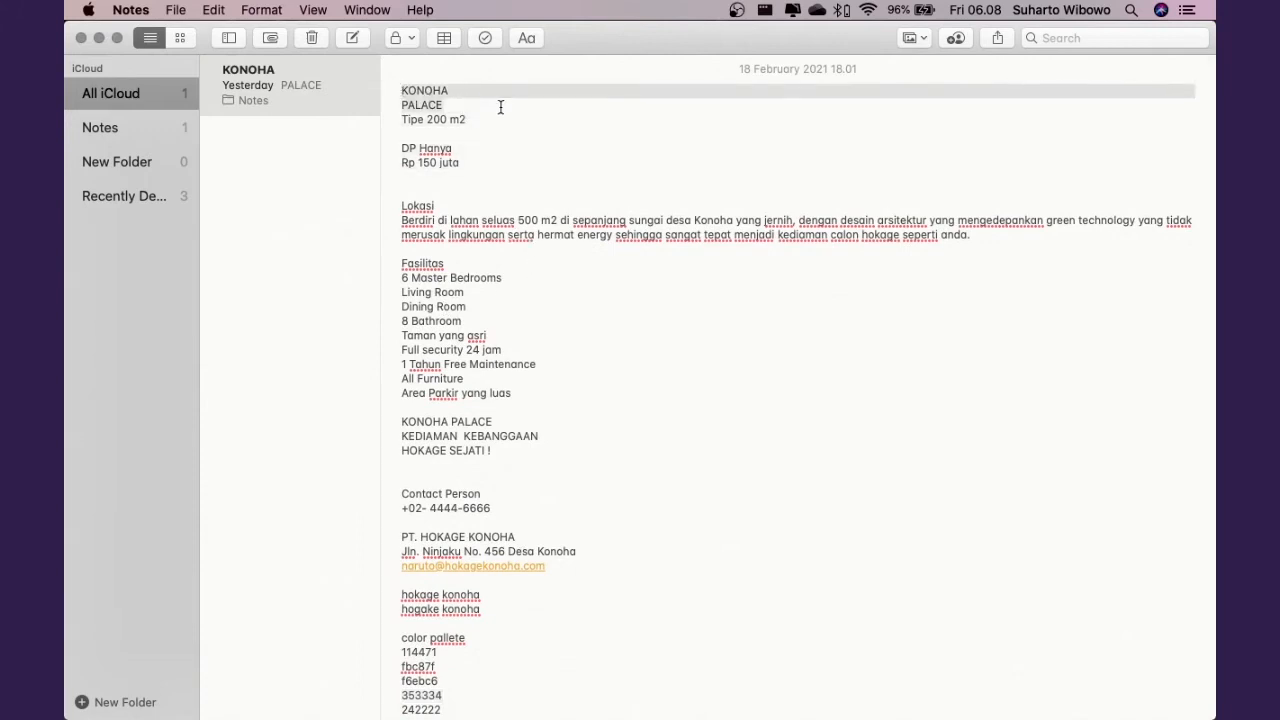
key("super+Tab")
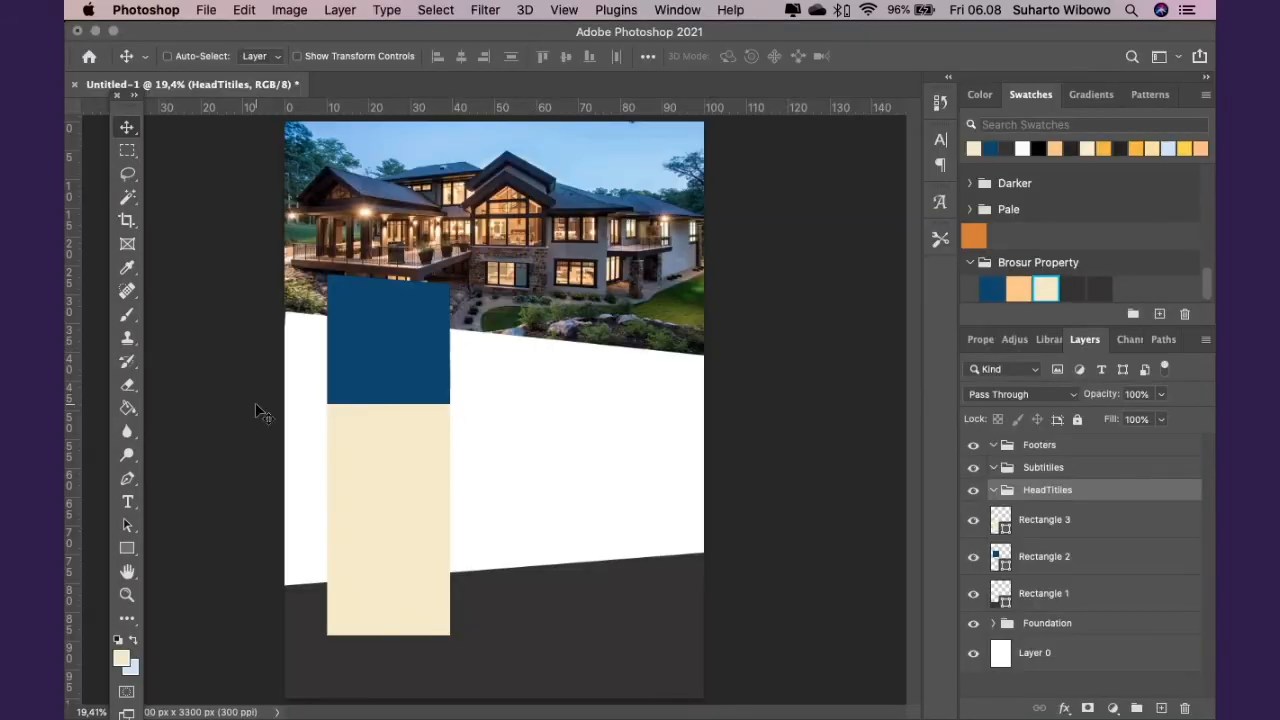
left_click(128, 502)
left_click(514, 414)
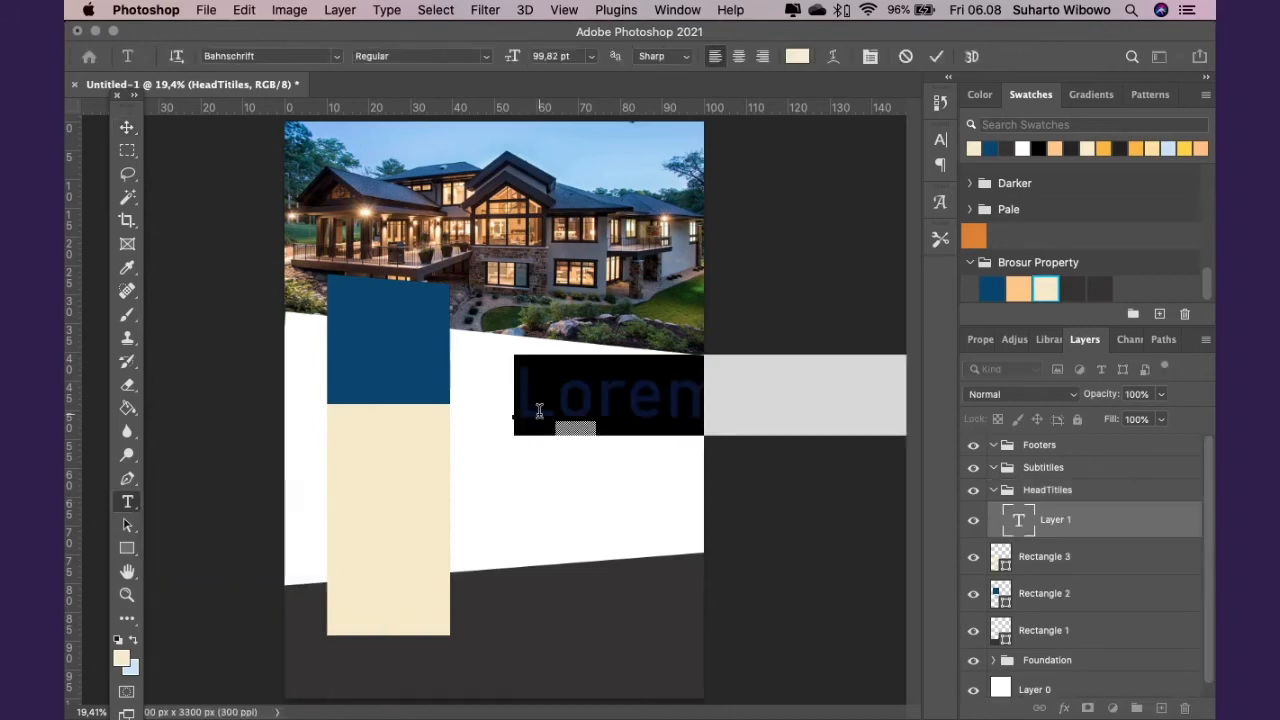
Copy the word KONOHA from the note in Notes and return to Photoshop
key("super+Tab")
left_click_drag(449, 88, 399, 88)
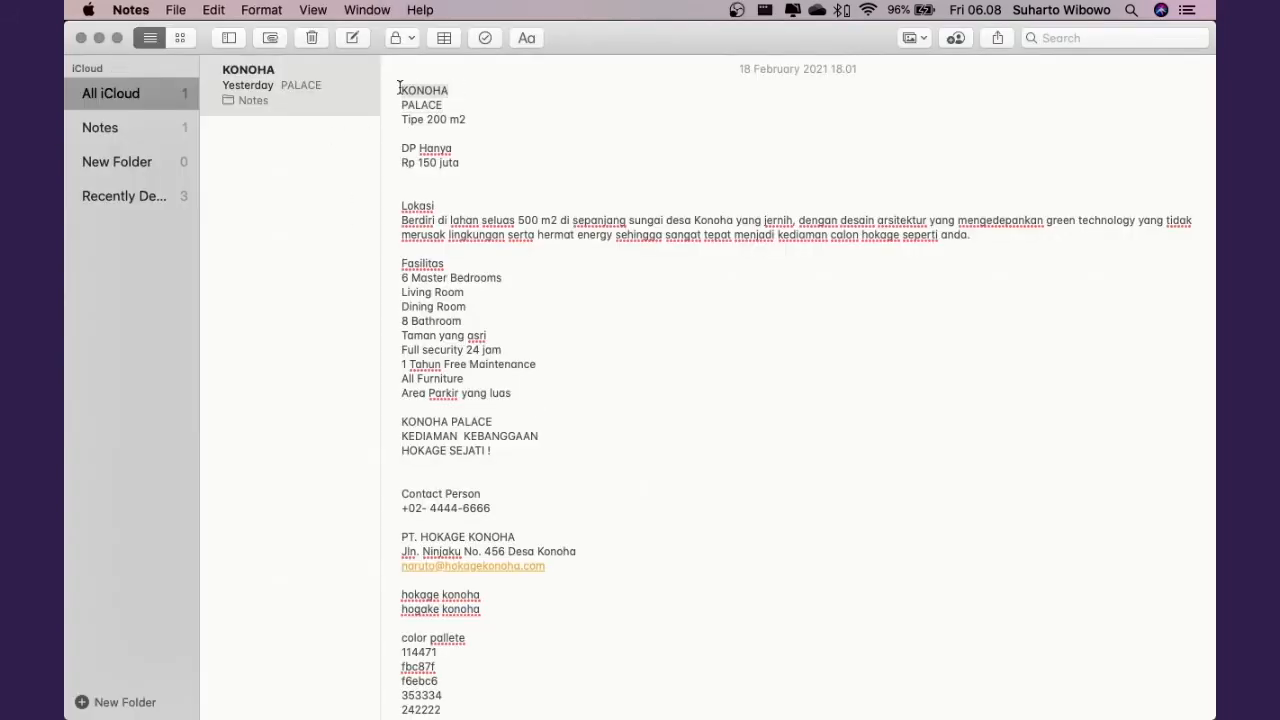
key("super+c")
key("super+Tab")
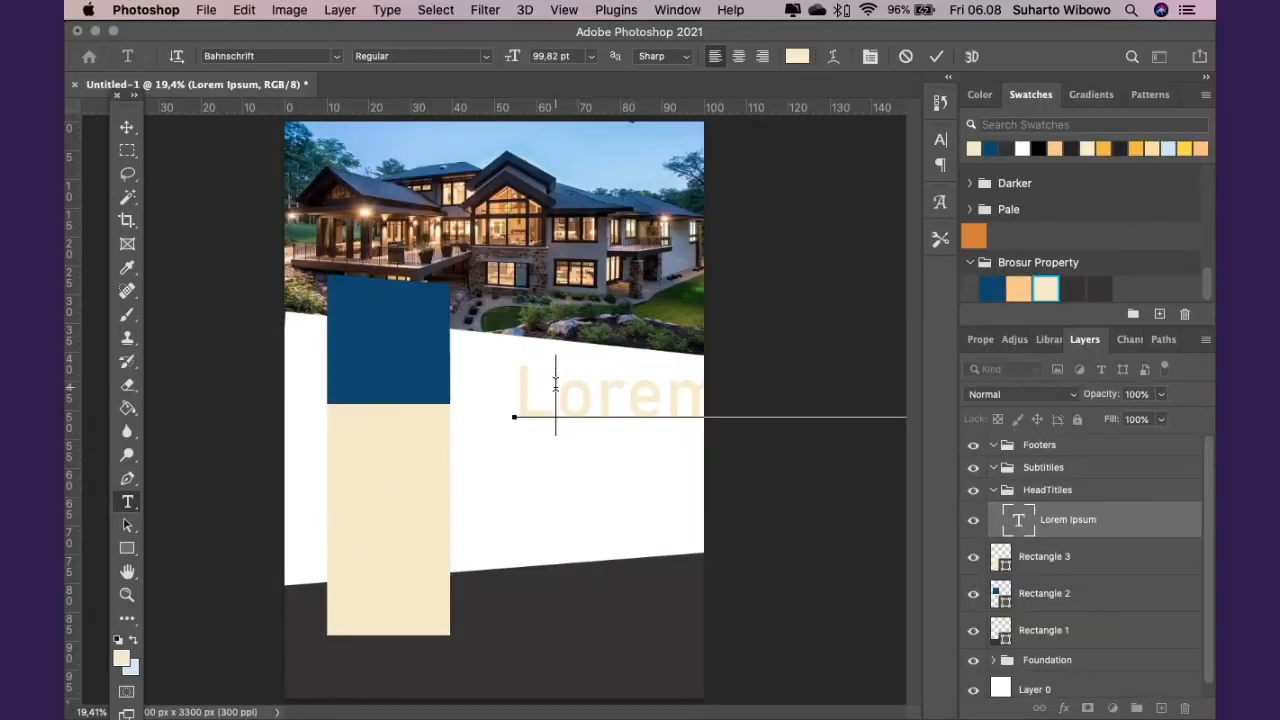
Copy the headline lines KONOHA PALACE from the note in Notes and paste them over the placeholder text in the HeadTitiles text layer
key("super+a")
key("super+Tab")
left_click_drag(443, 107, 390, 88)
key("super+c")
key("super+Tab")
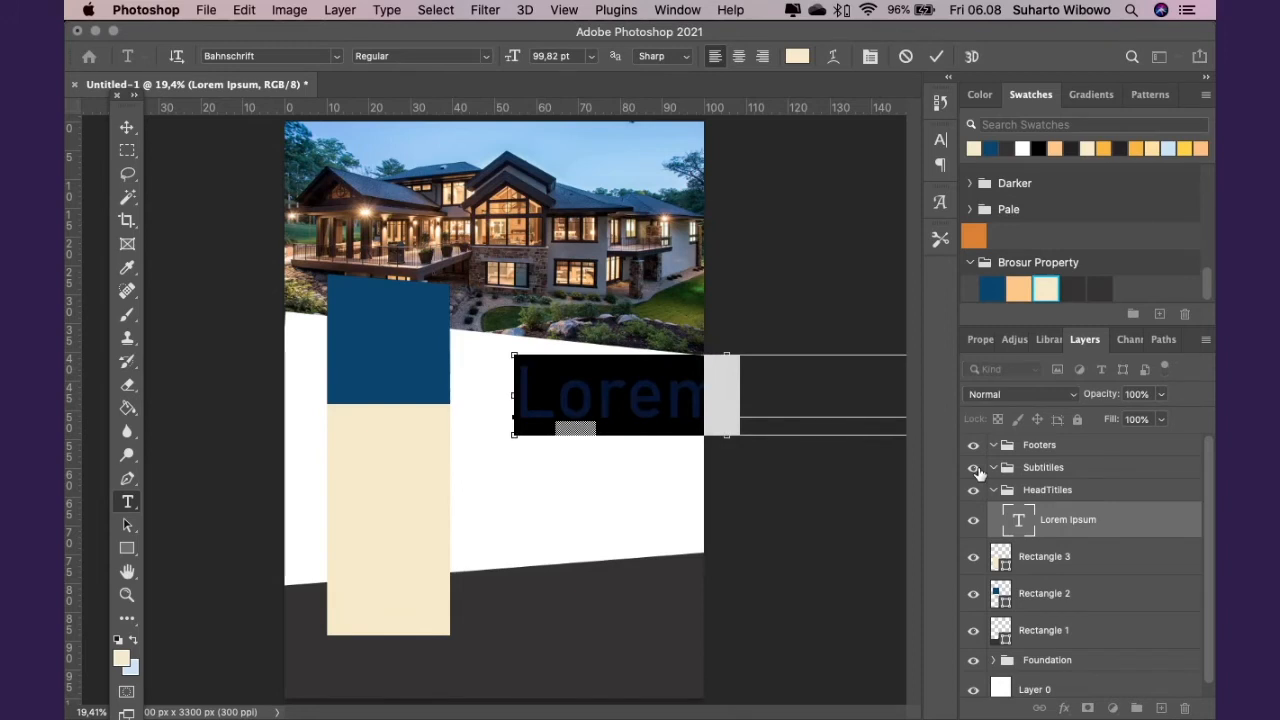
key("super+v")
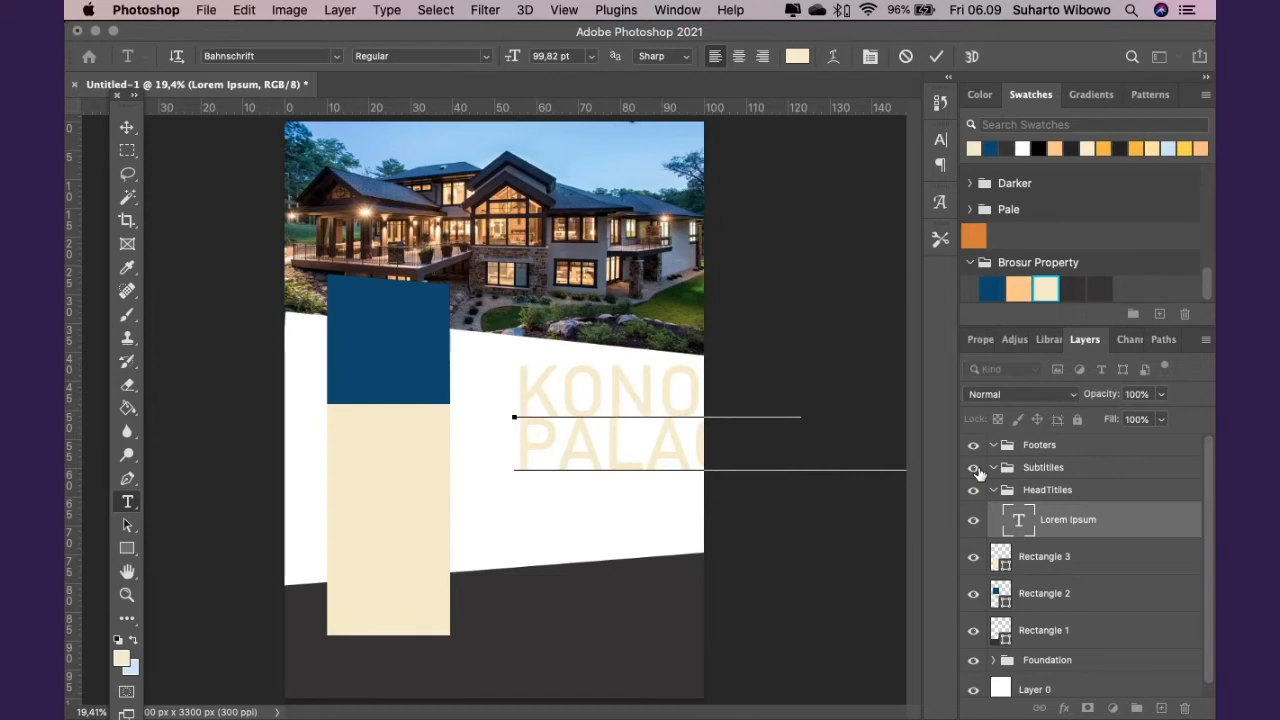
left_click(1090, 556)
left_click(1047, 519)
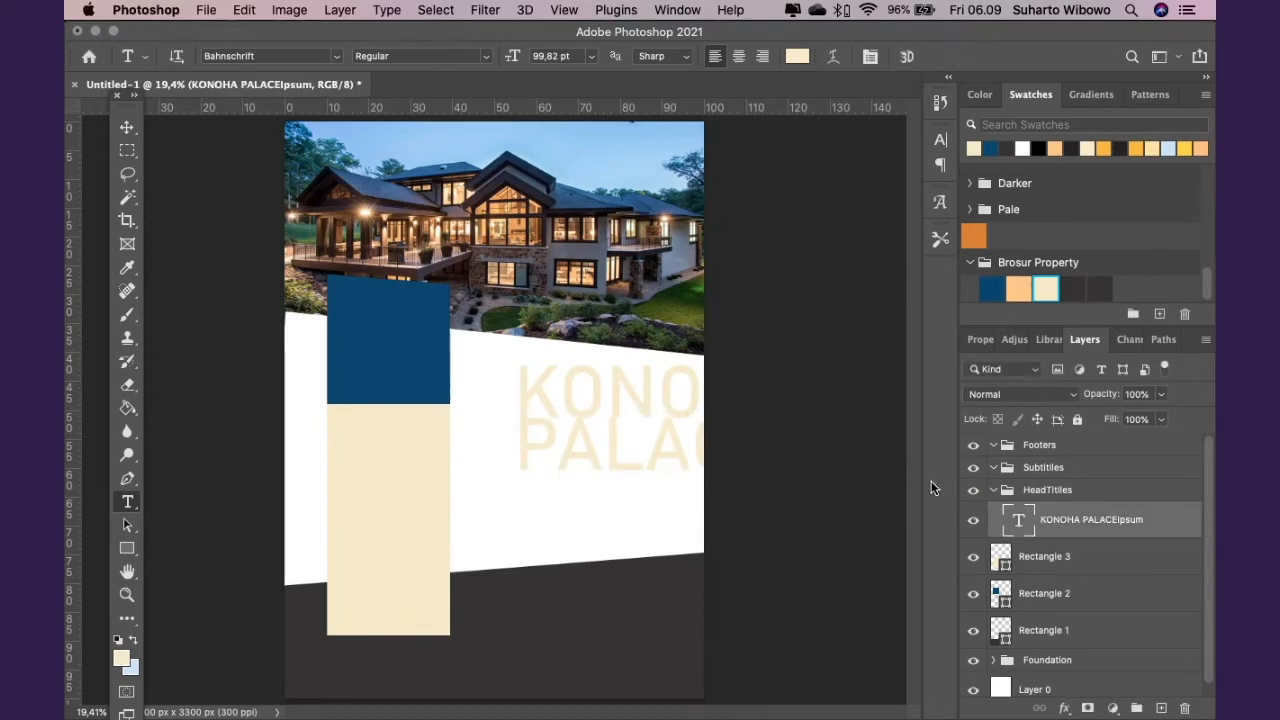
Set the KONOHA PALACE headline's font size to 24 pt
left_click(590, 56)
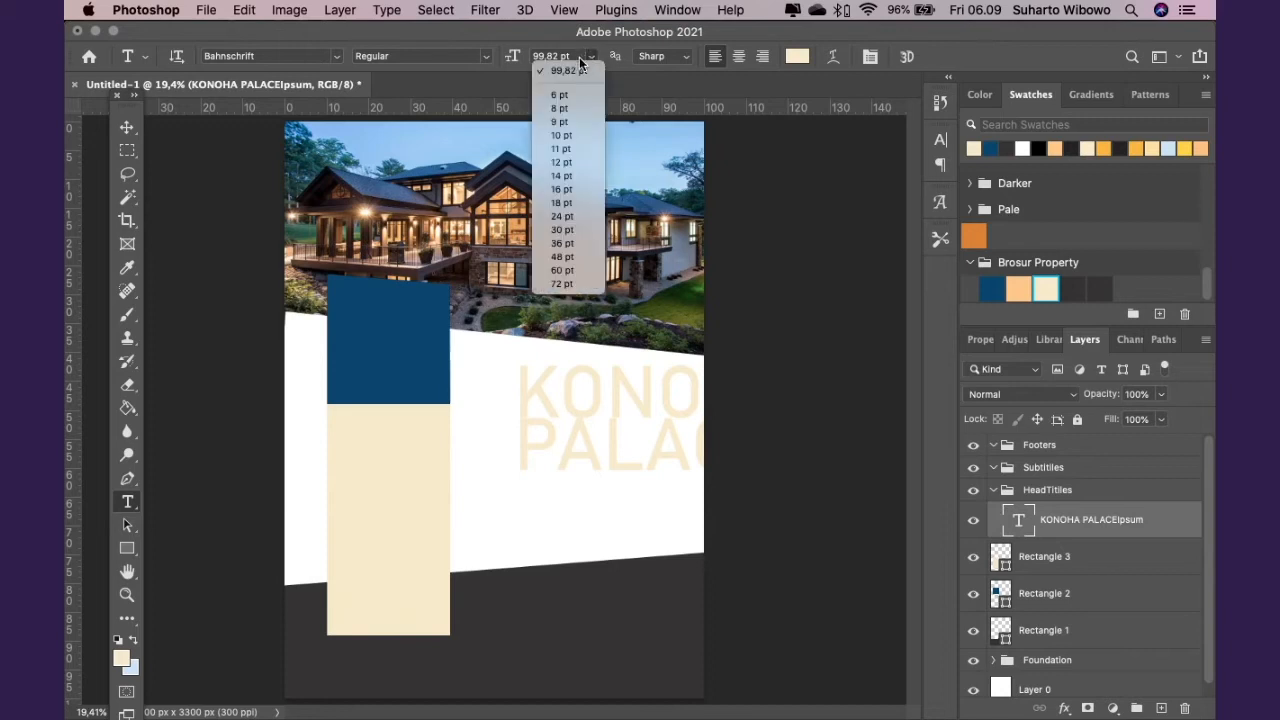
left_click(563, 217)
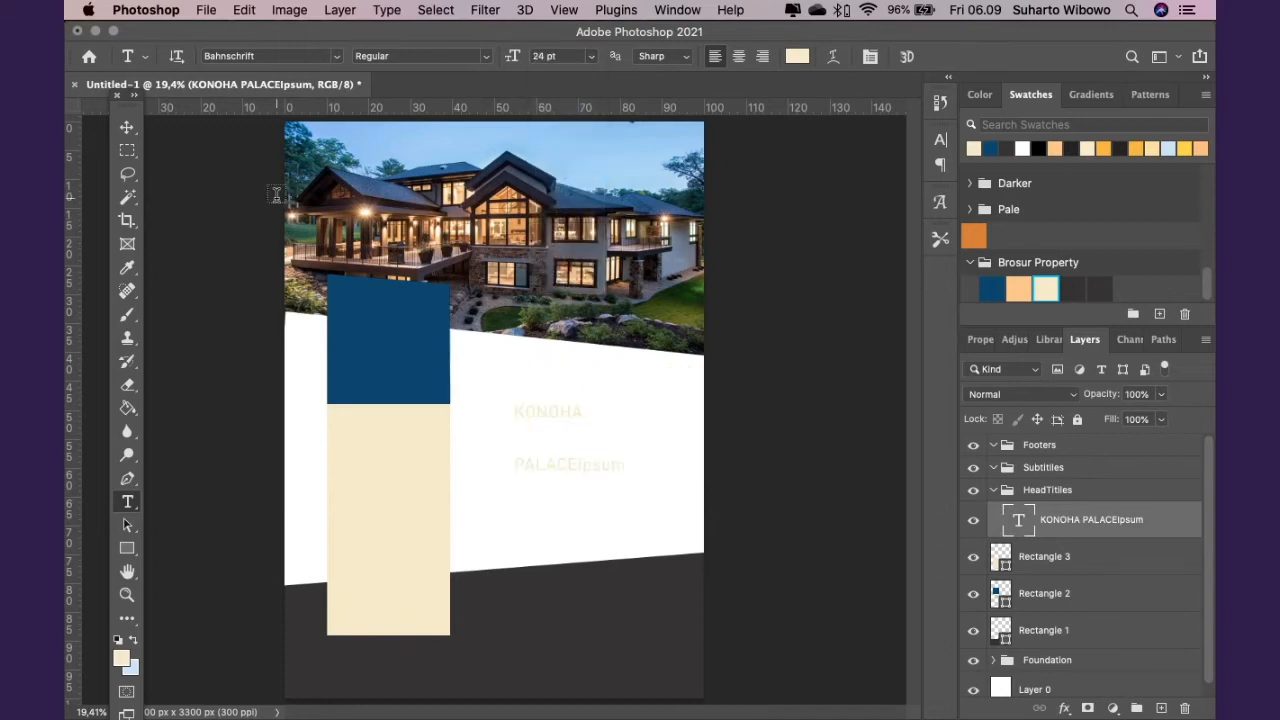
left_click(127, 127)
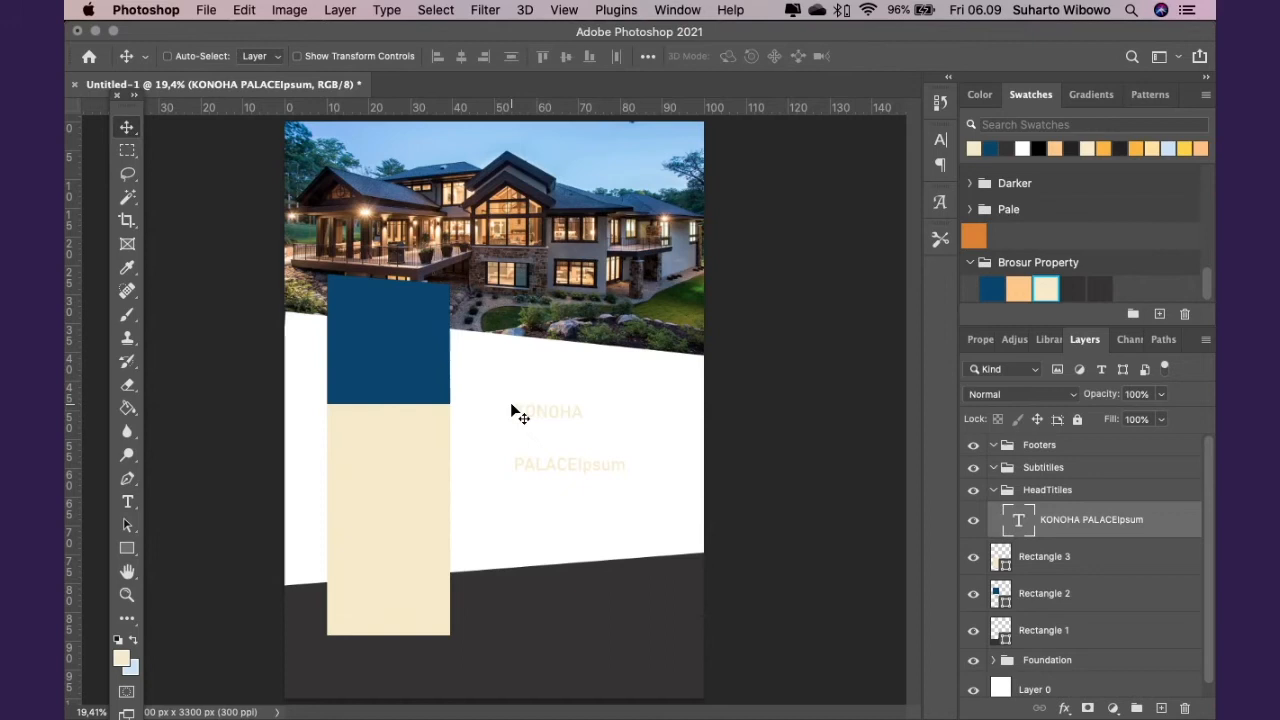
Recolor the headline text to near-black and move it onto the upper part of the blue rectangle
double_click(1018, 524)
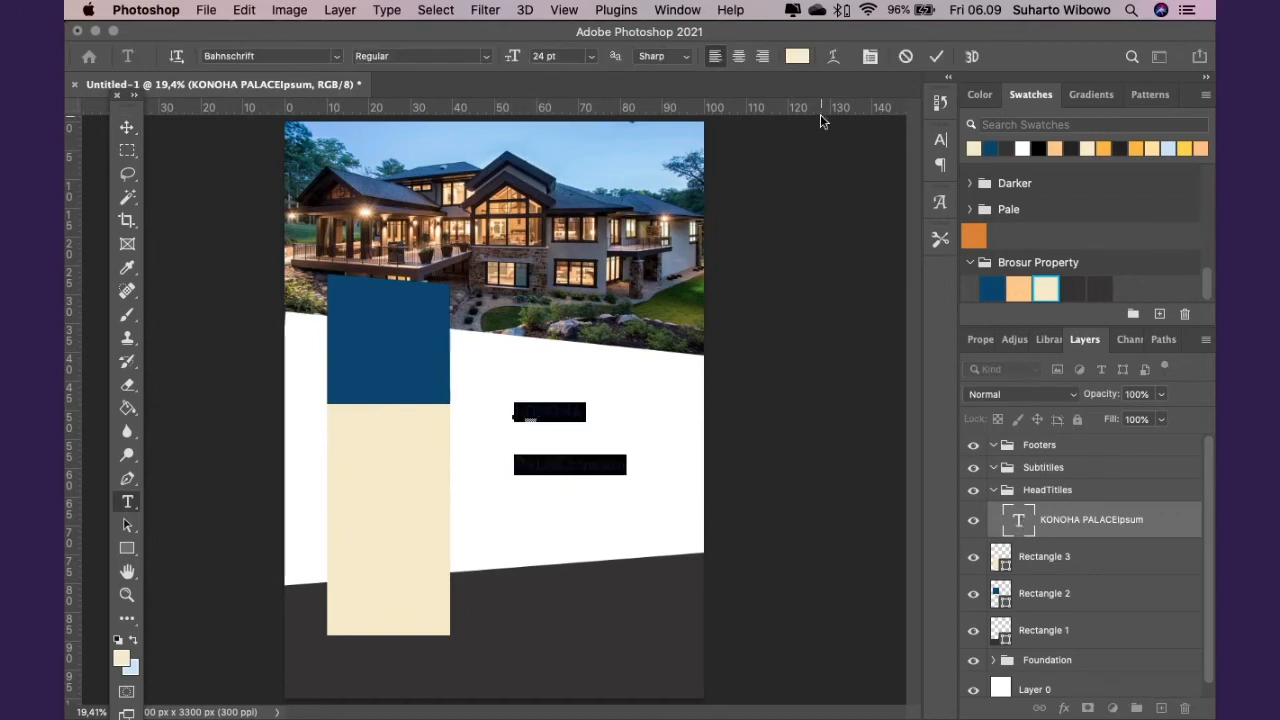
left_click(797, 57)
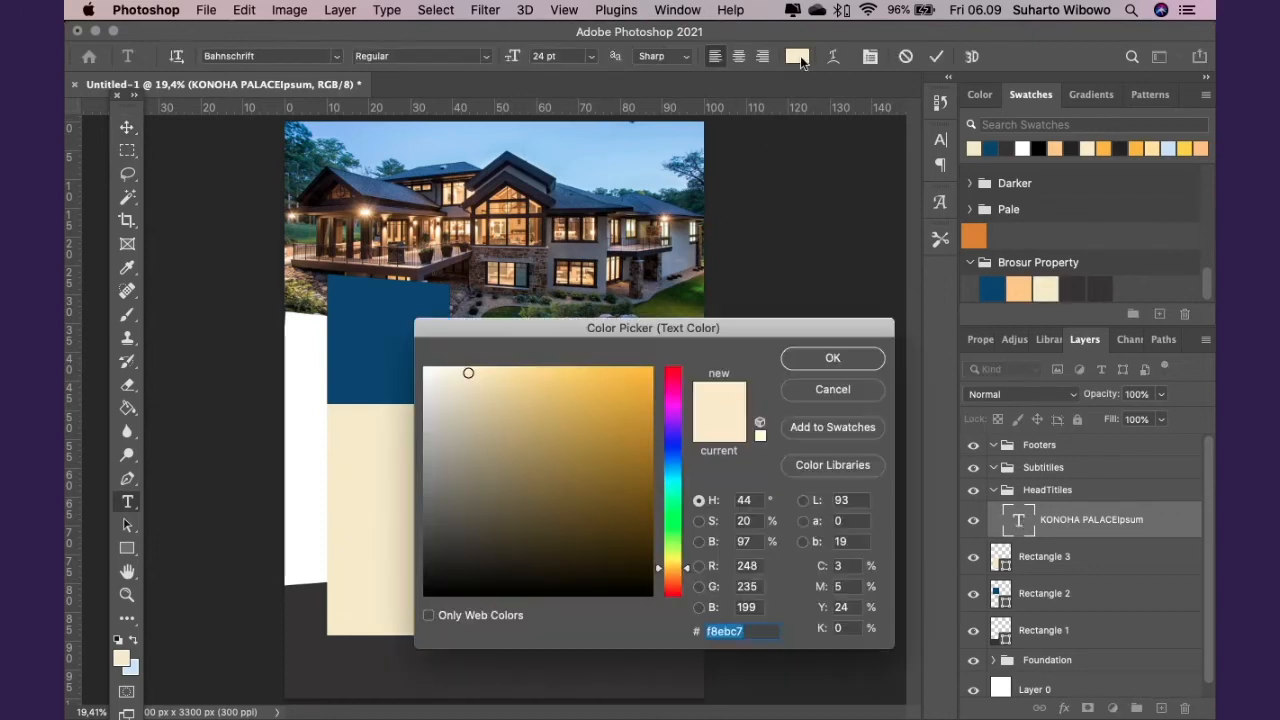
left_click_drag(522, 370, 383, 356)
left_click_drag(500, 490, 494, 586)
left_click(832, 358)
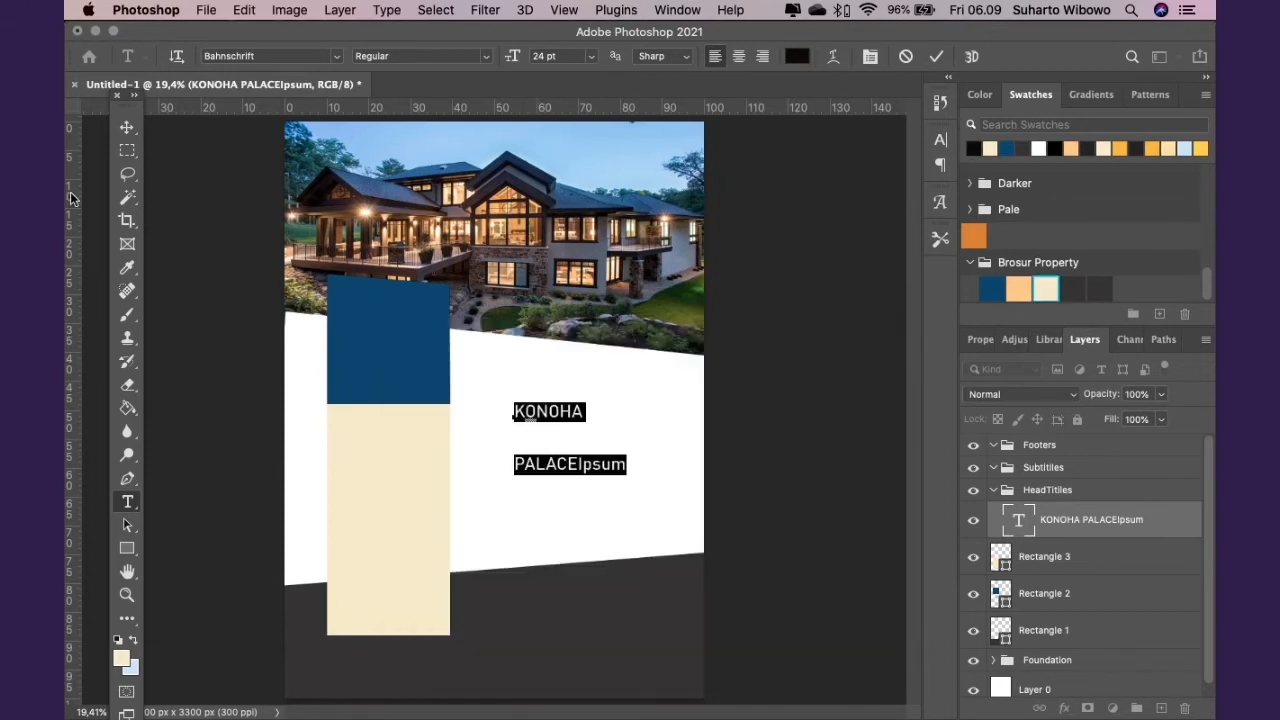
left_click(127, 127)
left_click_drag(551, 413, 382, 306)
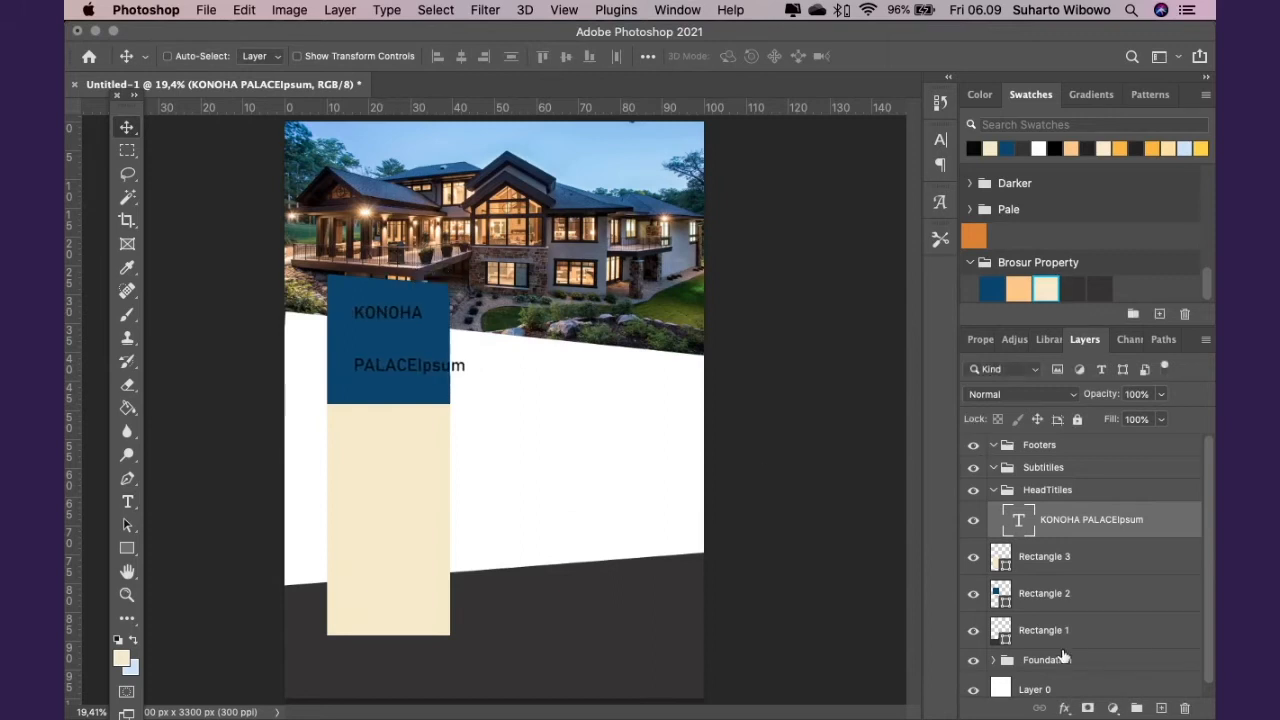
Delete the leftover word Ipsum from the headline so it reads only KONOHA PALACE
double_click(1016, 521)
left_click_drag(420, 363, 515, 365)
key("BackSpace")
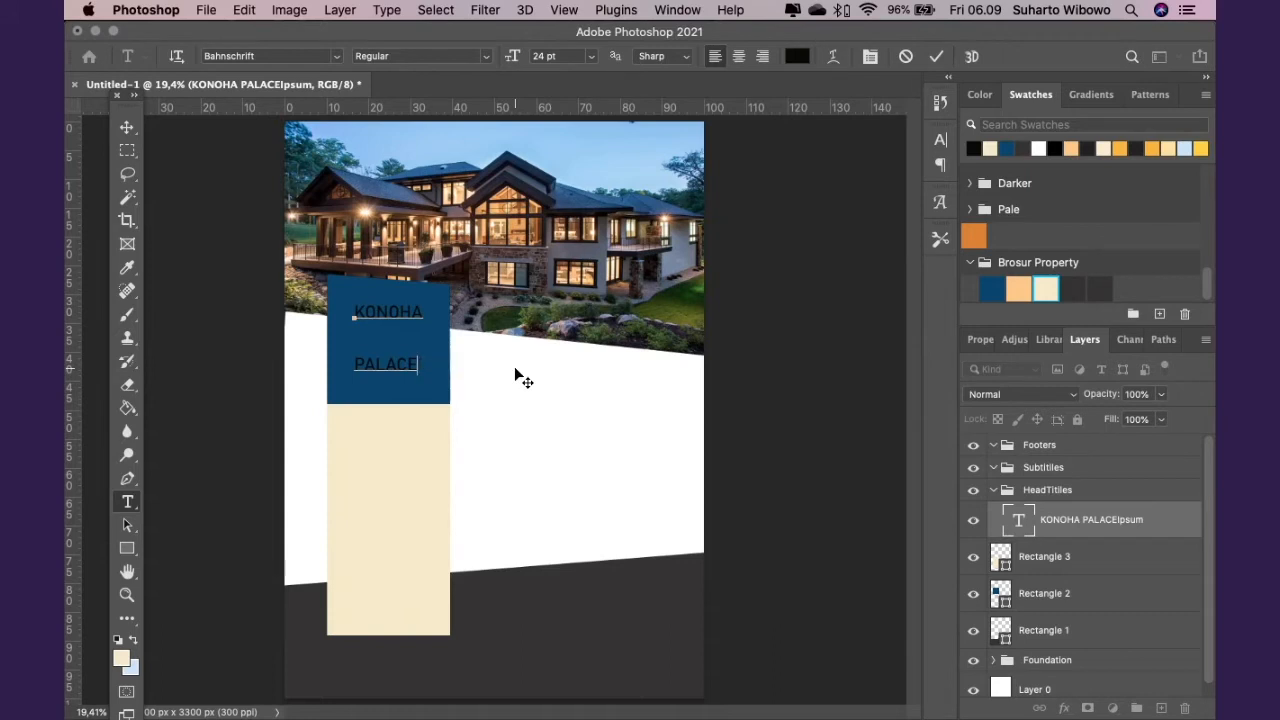
left_click(127, 127)
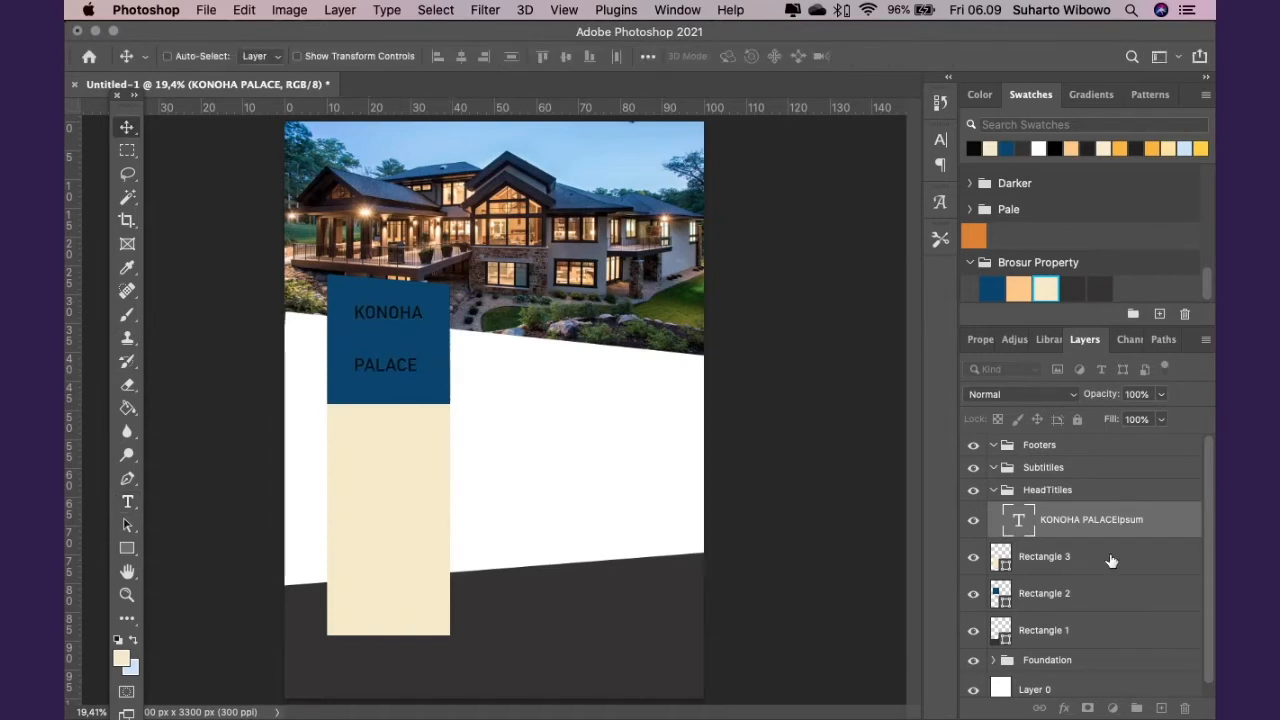
left_click(1032, 492)
left_click(1020, 523)
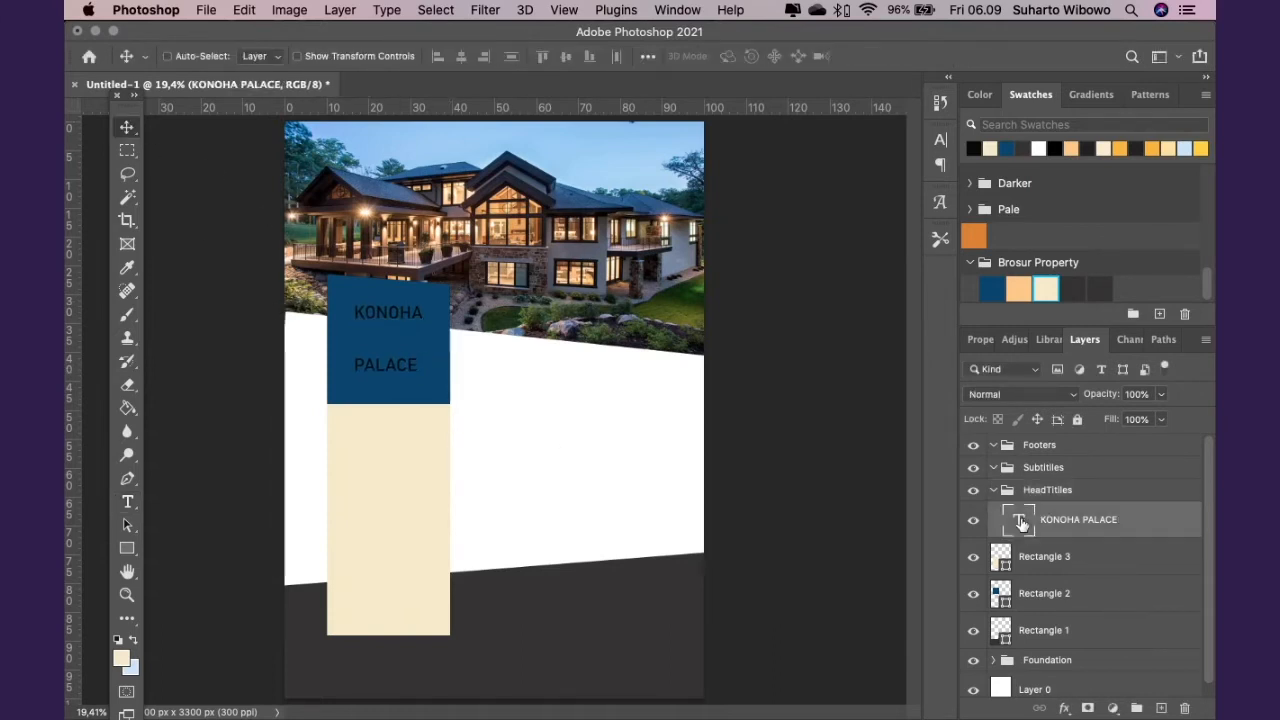
double_click(1020, 523)
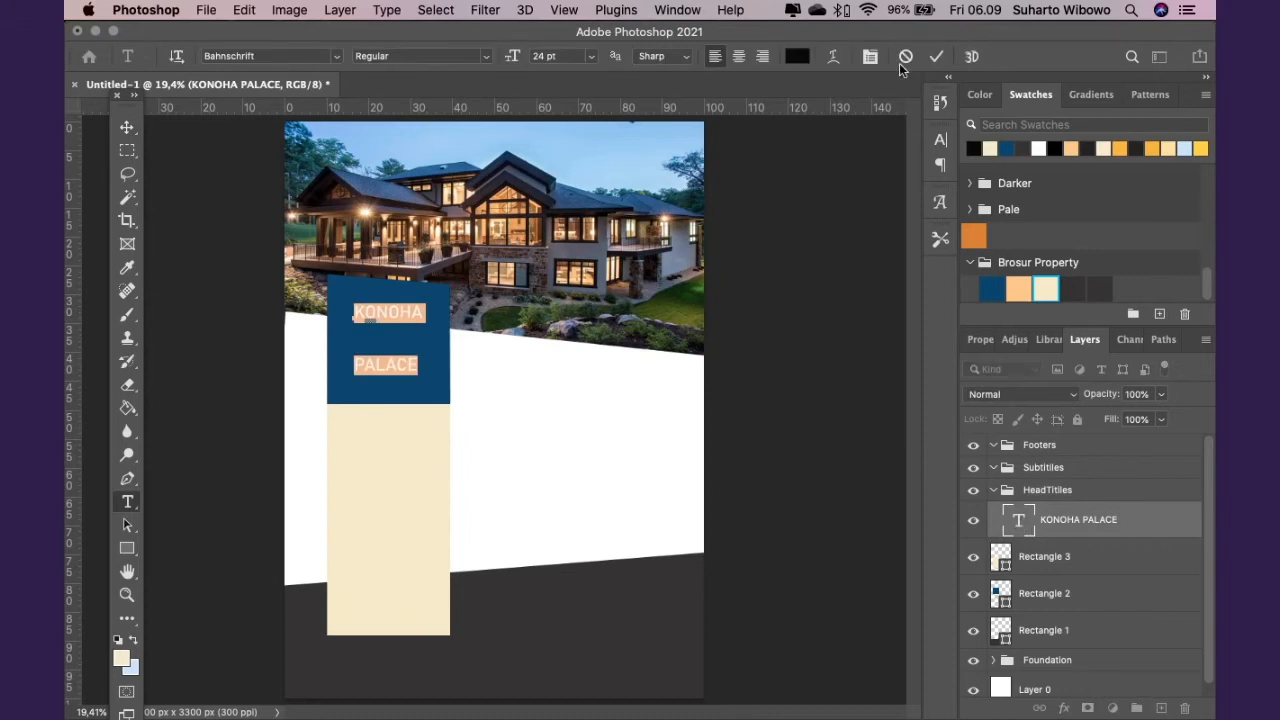
left_click(870, 57)
left_click(870, 57)
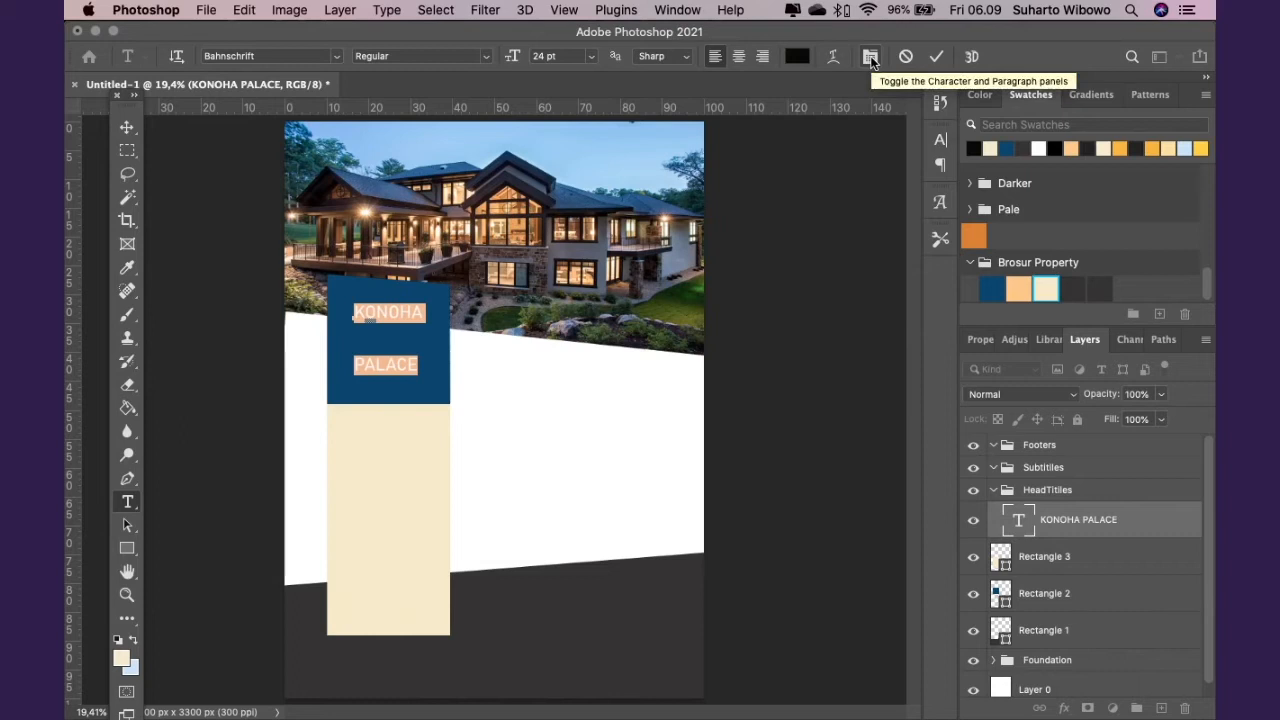
left_click(1055, 523)
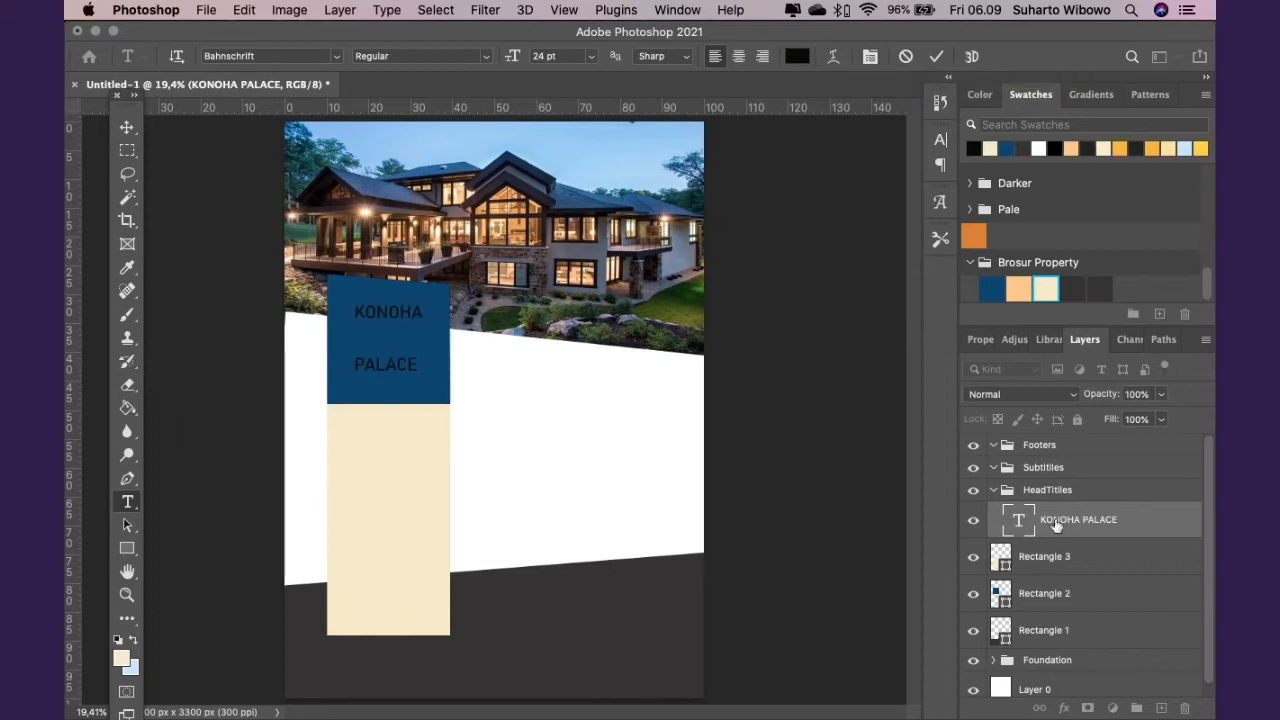
key("v")
left_click(1053, 491)
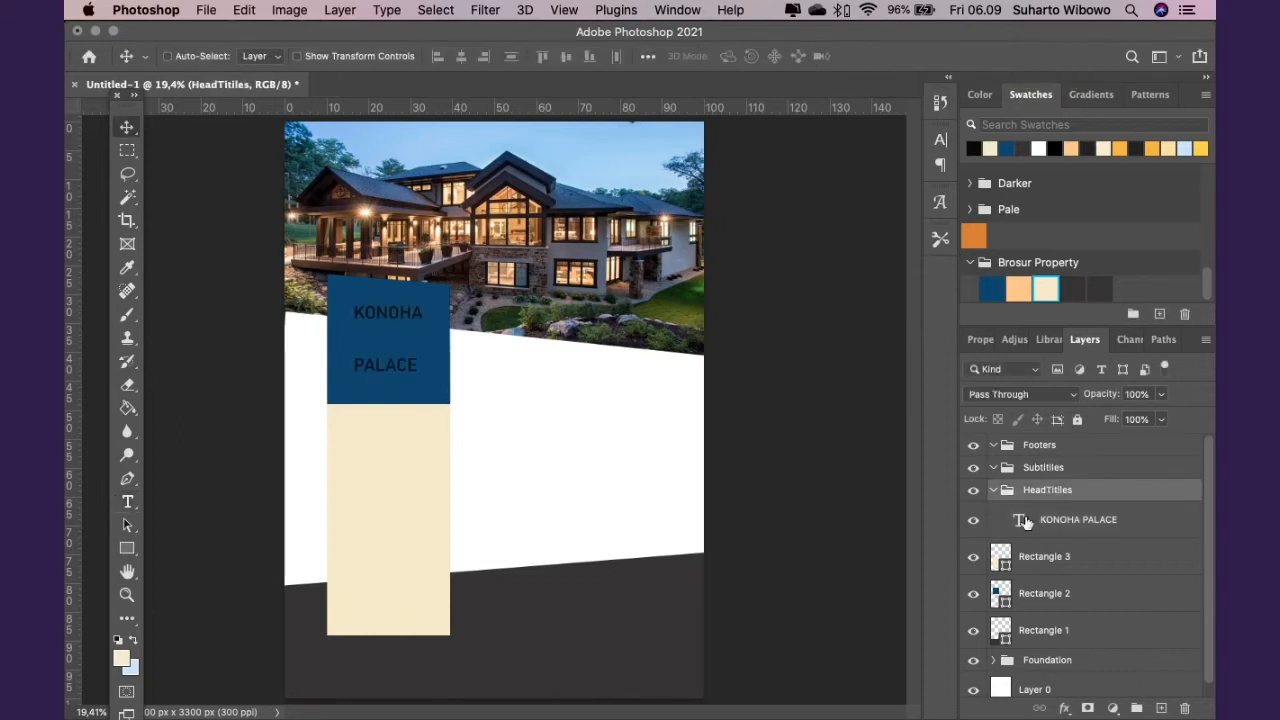
Set the line spacing (leading) of the whole KONOHA PALACE headline to 24 pt
double_click(1030, 523)
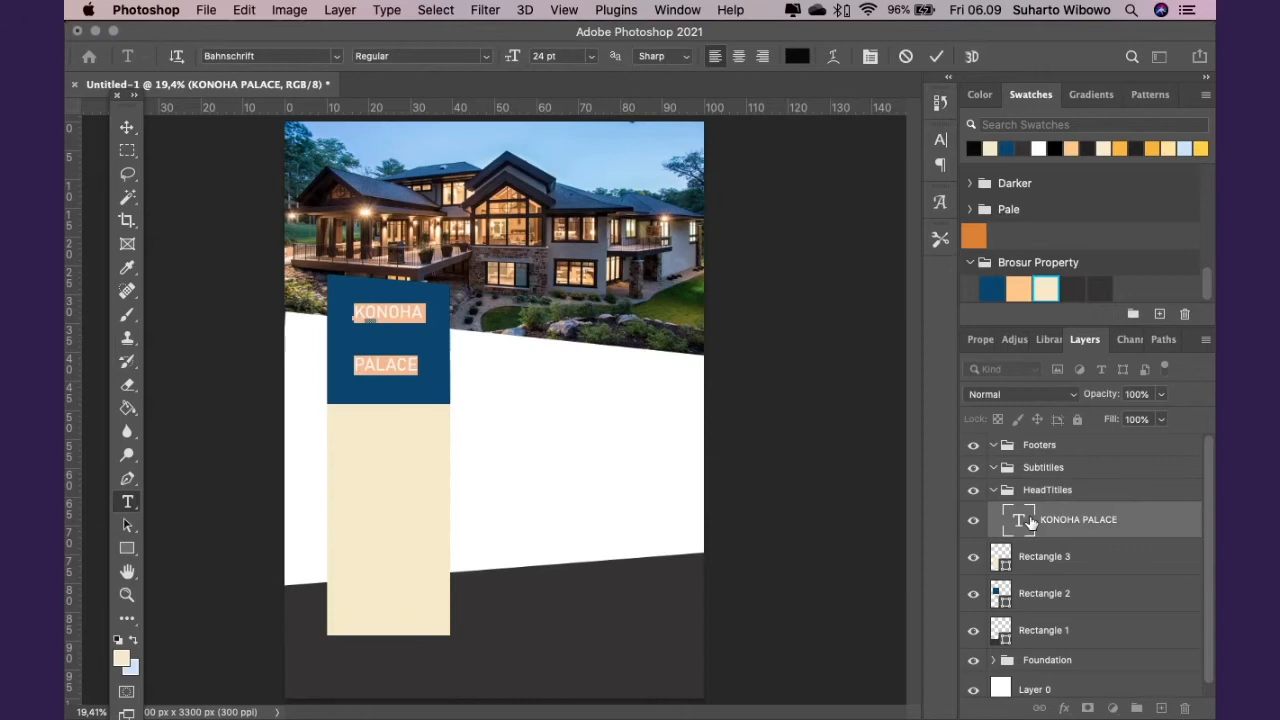
left_click(870, 58)
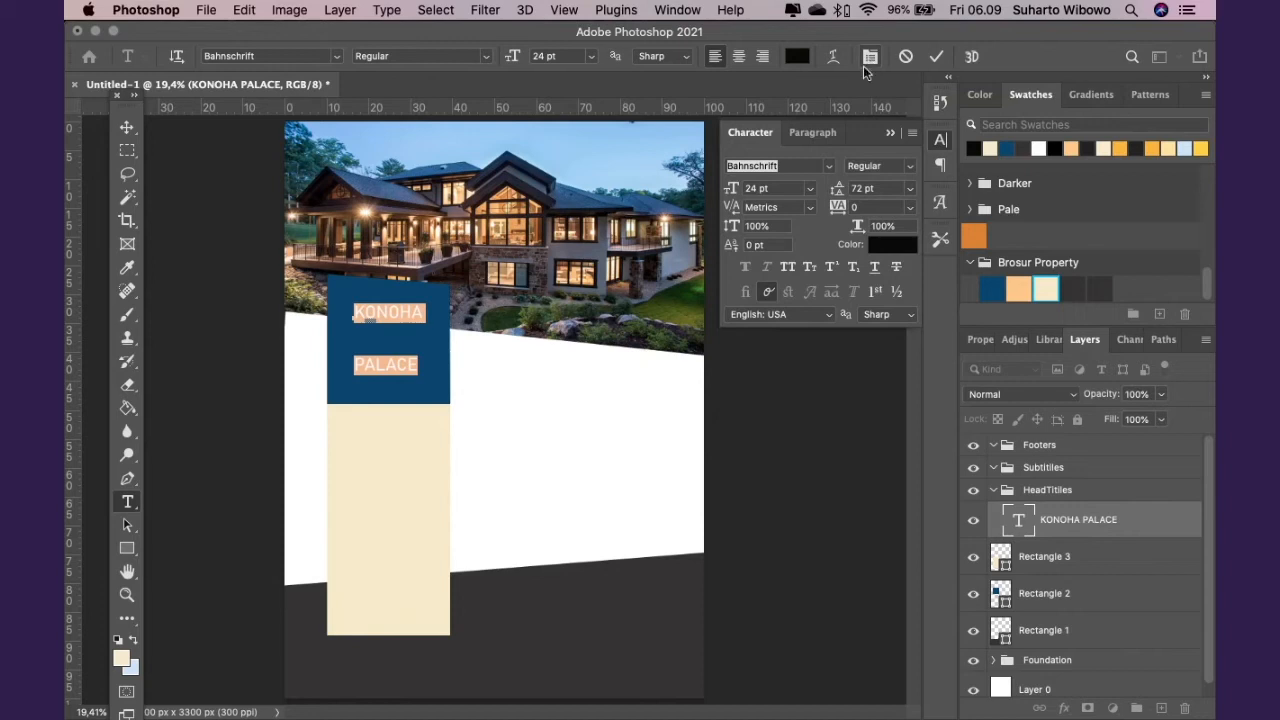
left_click(829, 133)
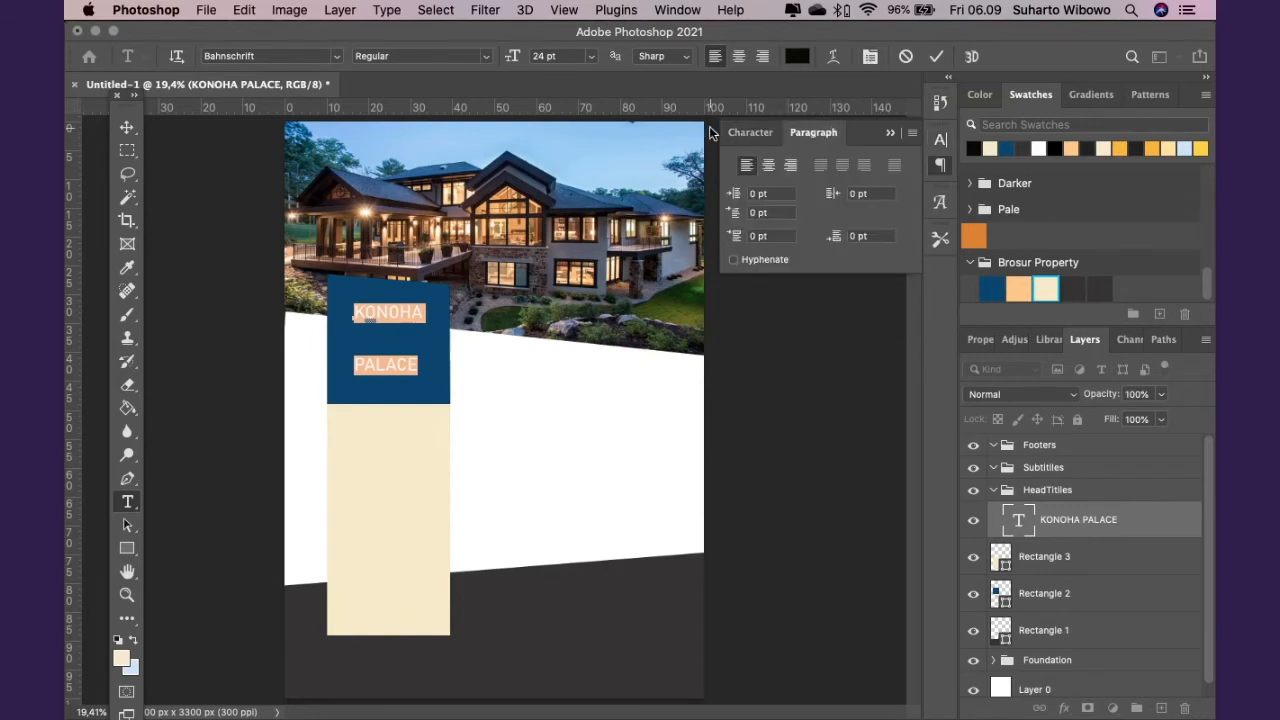
left_click(752, 134)
left_click(908, 190)
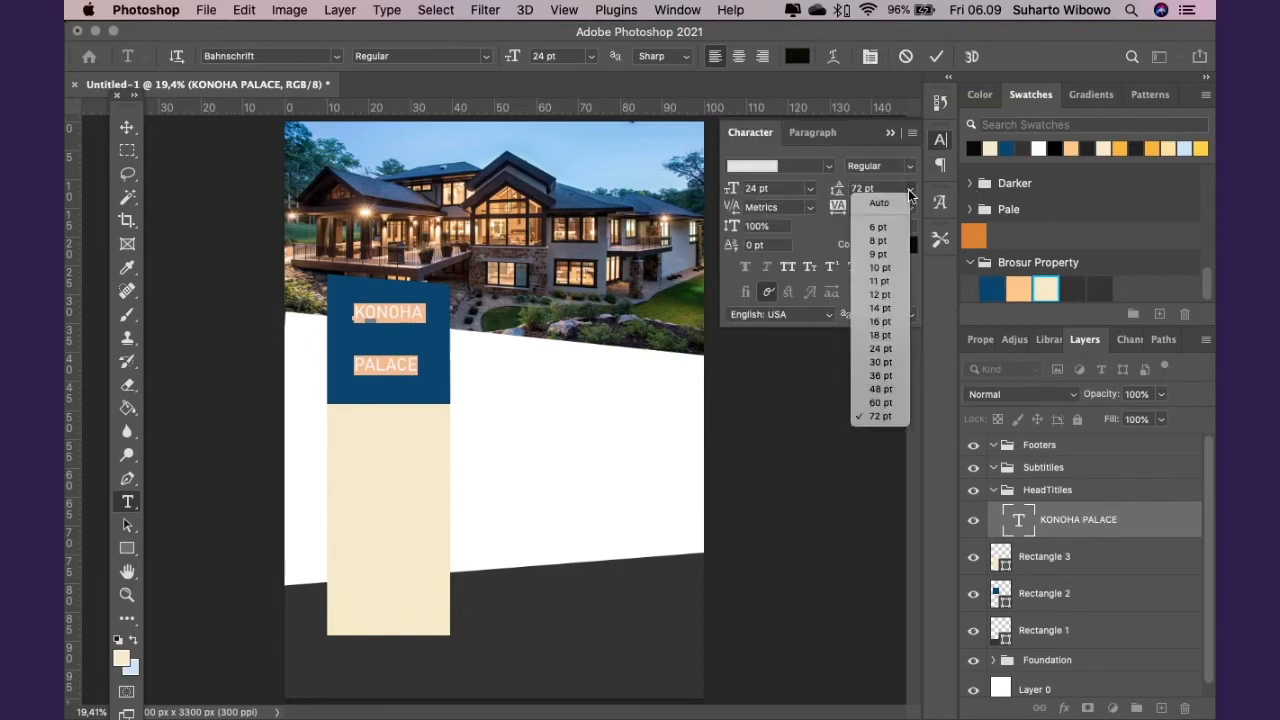
left_click(880, 348)
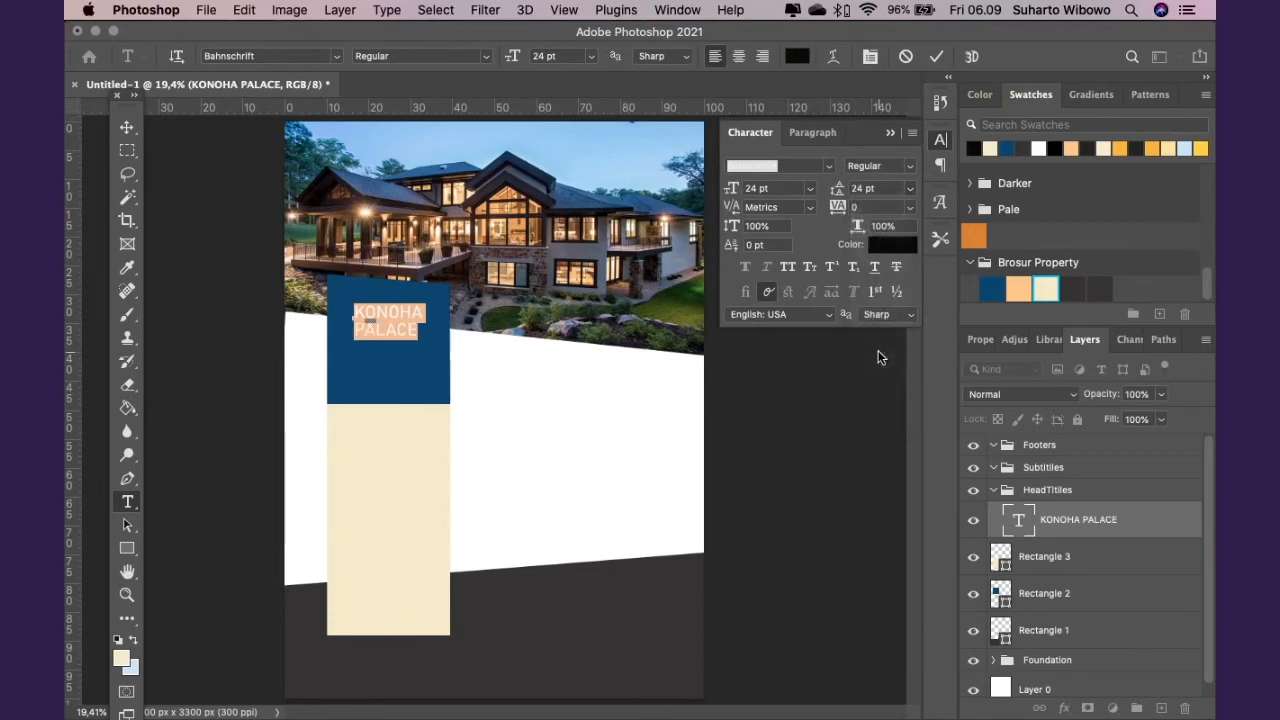
left_click(127, 128)
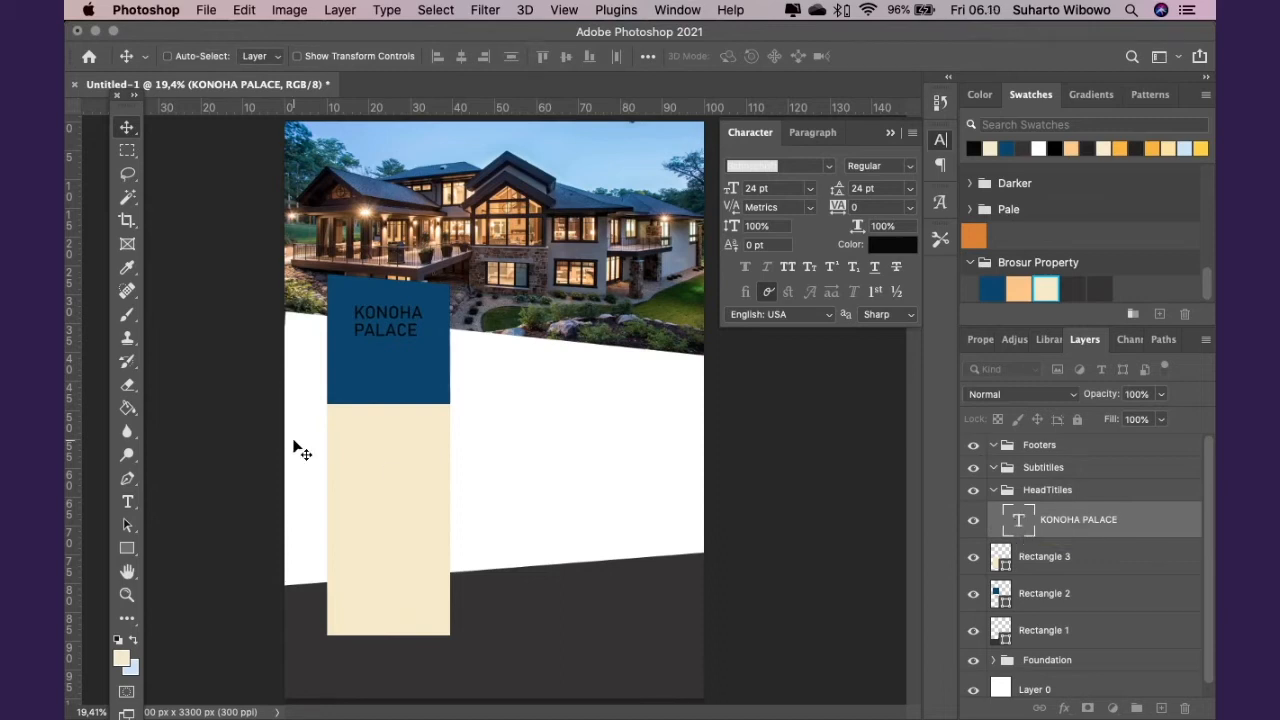
Start a text layer on the white area beside the column, then copy the line Tipe 200 m2 from Notes and return to Photoshop
left_click(127, 503)
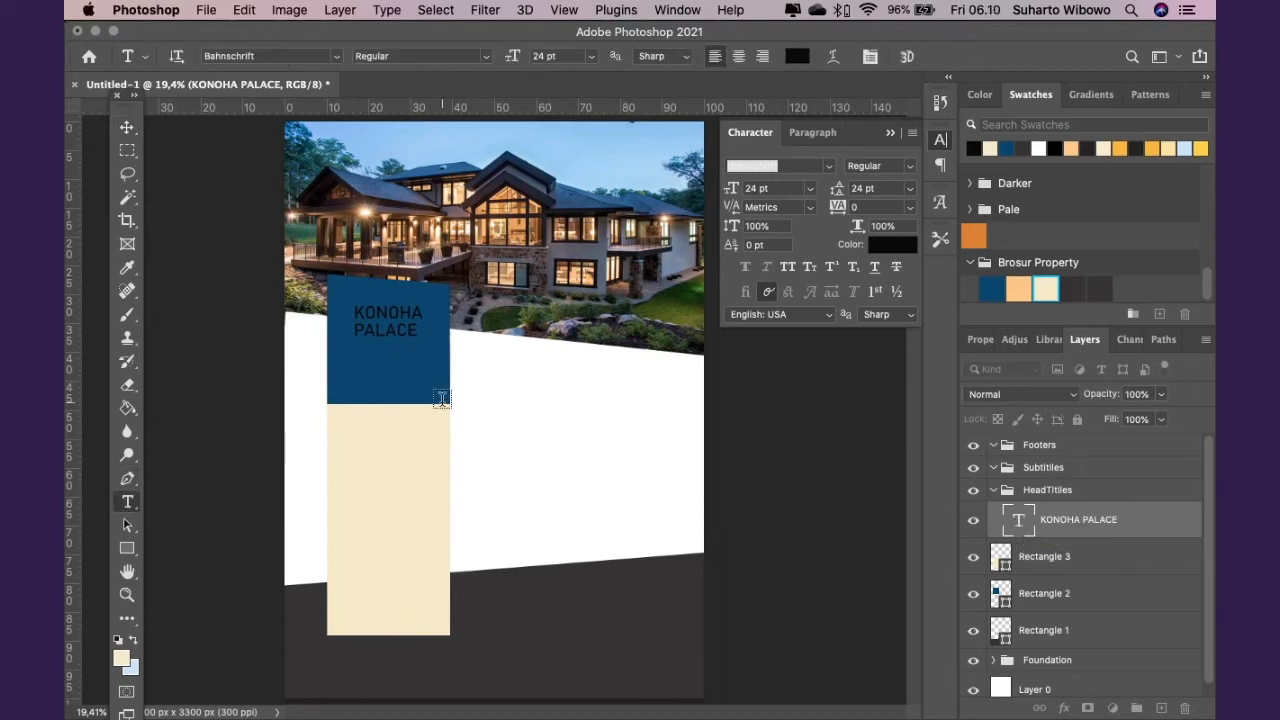
left_click(492, 407)
key("super+Tab")
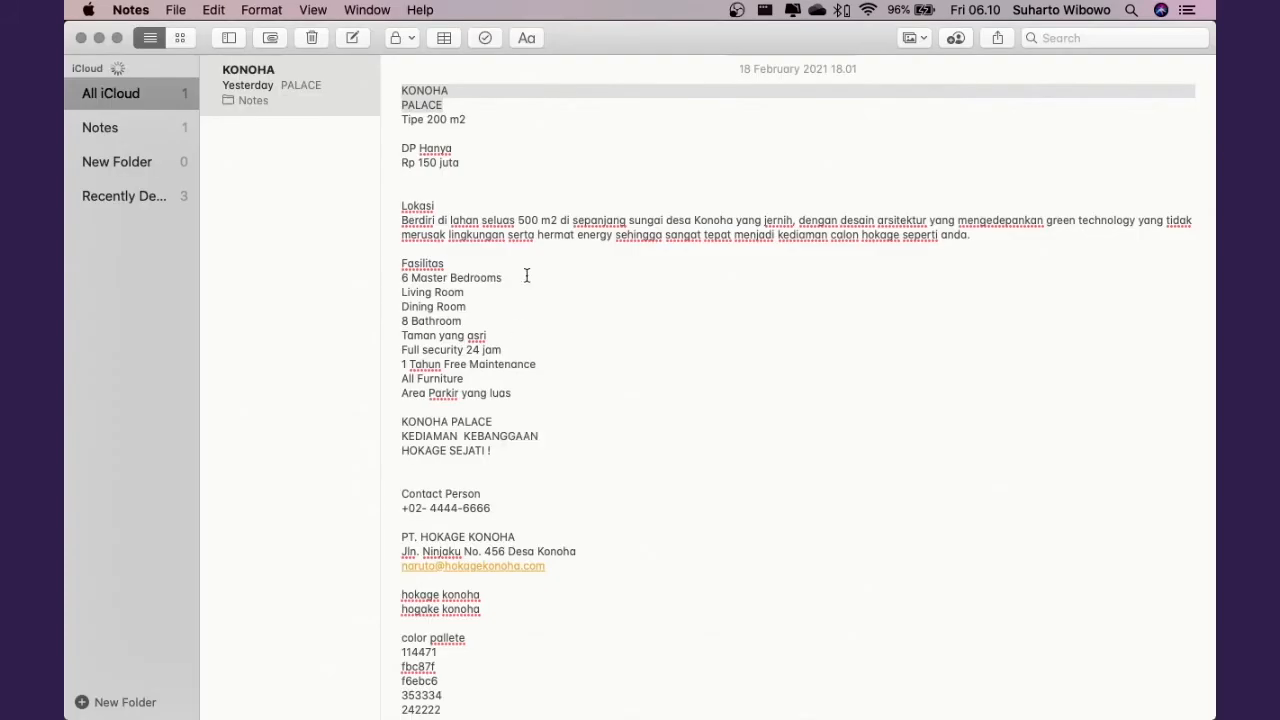
left_click_drag(400, 117, 474, 119)
key("super+c")
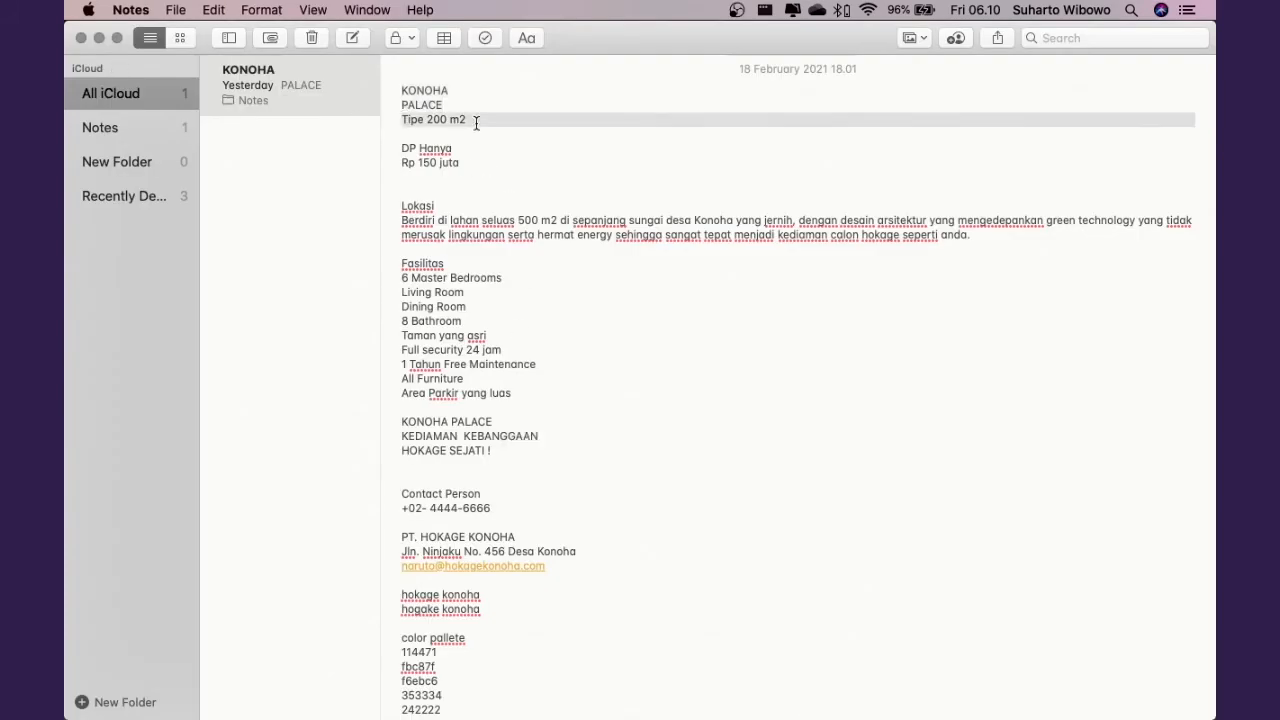
key("super+Tab")
Replace the new layer's placeholder with the copied Tipe 200 m2 and move it below the headline on the blue rectangle
left_click(548, 401)
key("super+a")
key("BackSpace")
key("super+v")
left_click(127, 127)
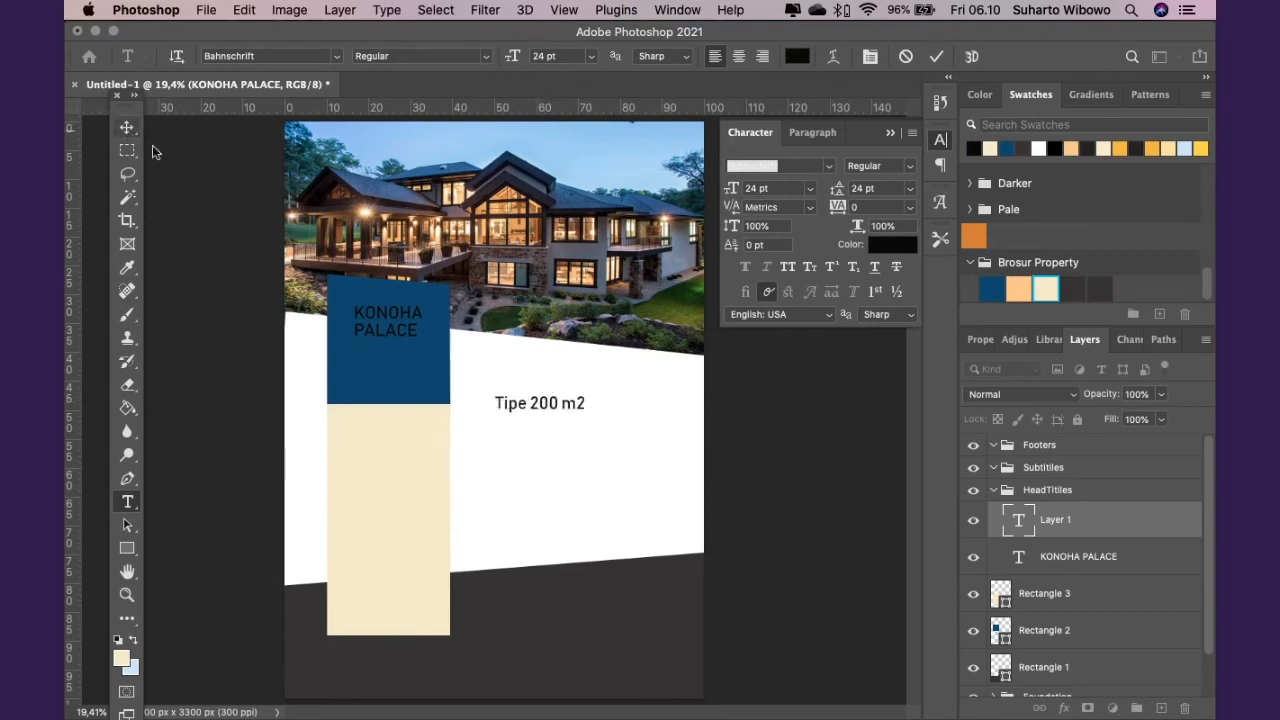
left_click_drag(537, 406, 385, 356)
Copy the lines DP Hanya and Rp 150 juta from the note in Notes and return to Photoshop
key("super+Tab")
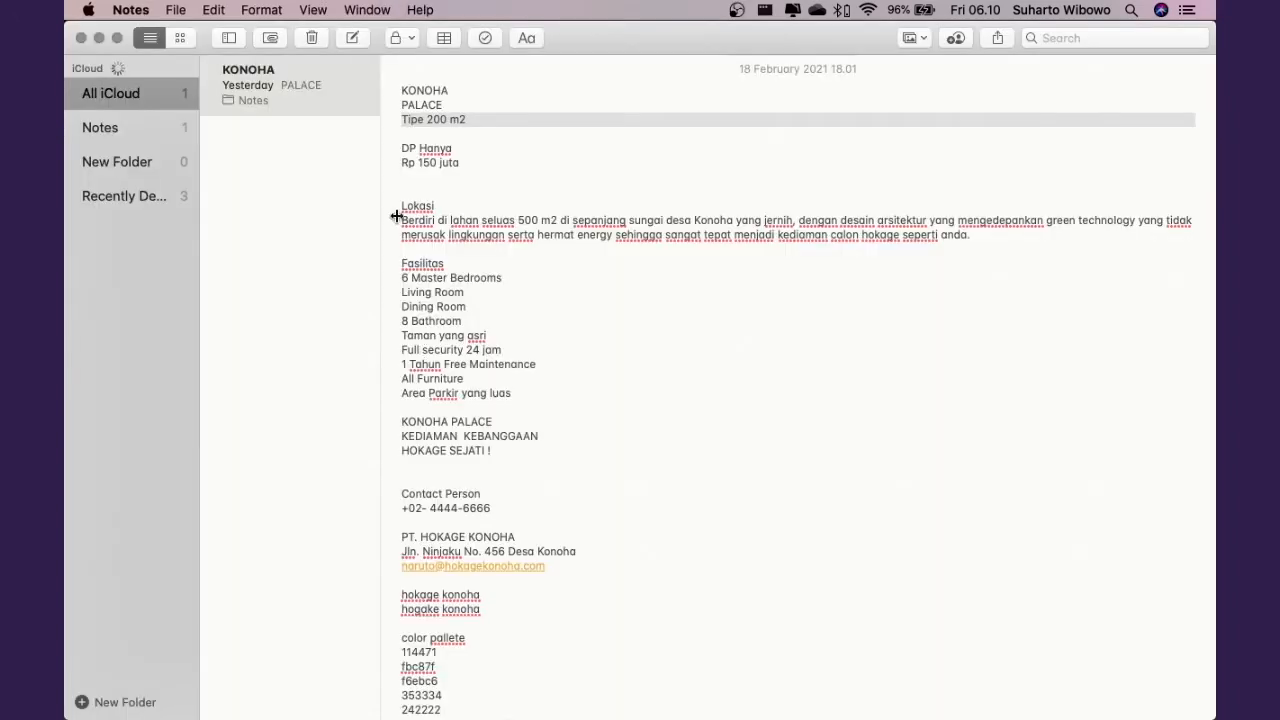
triple_click(393, 150)
key("super+c")
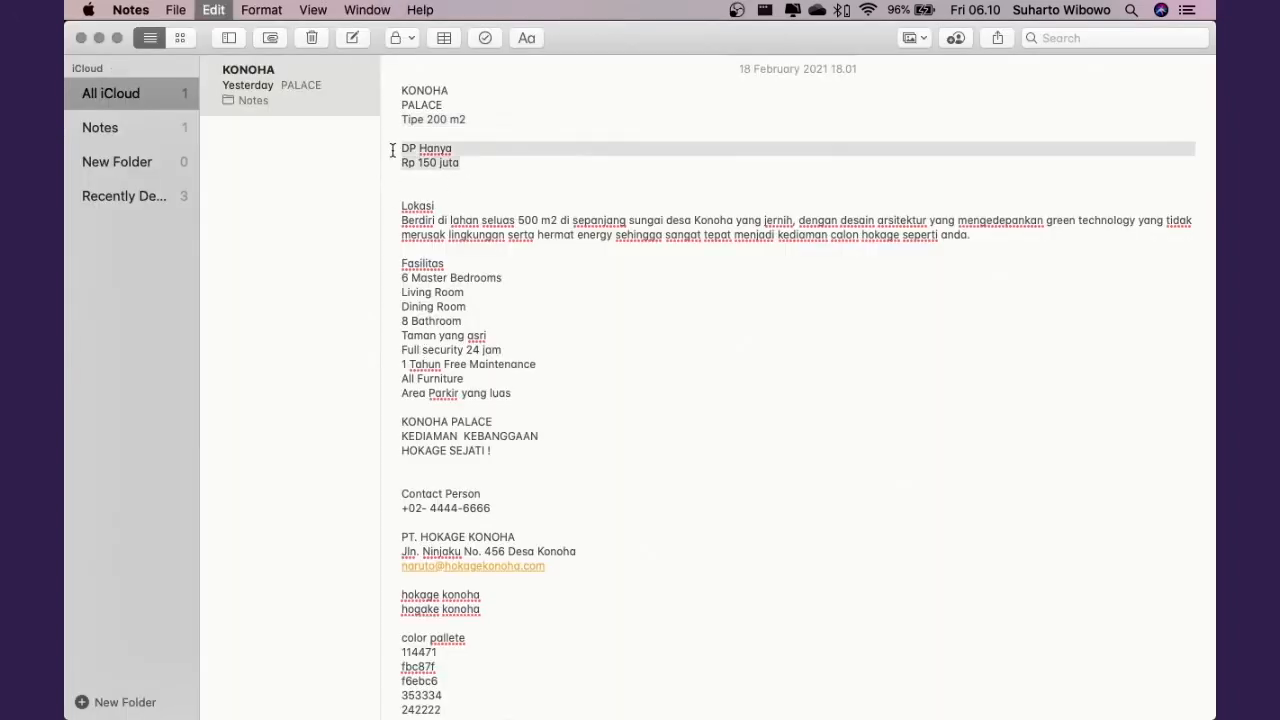
key("super+Tab")
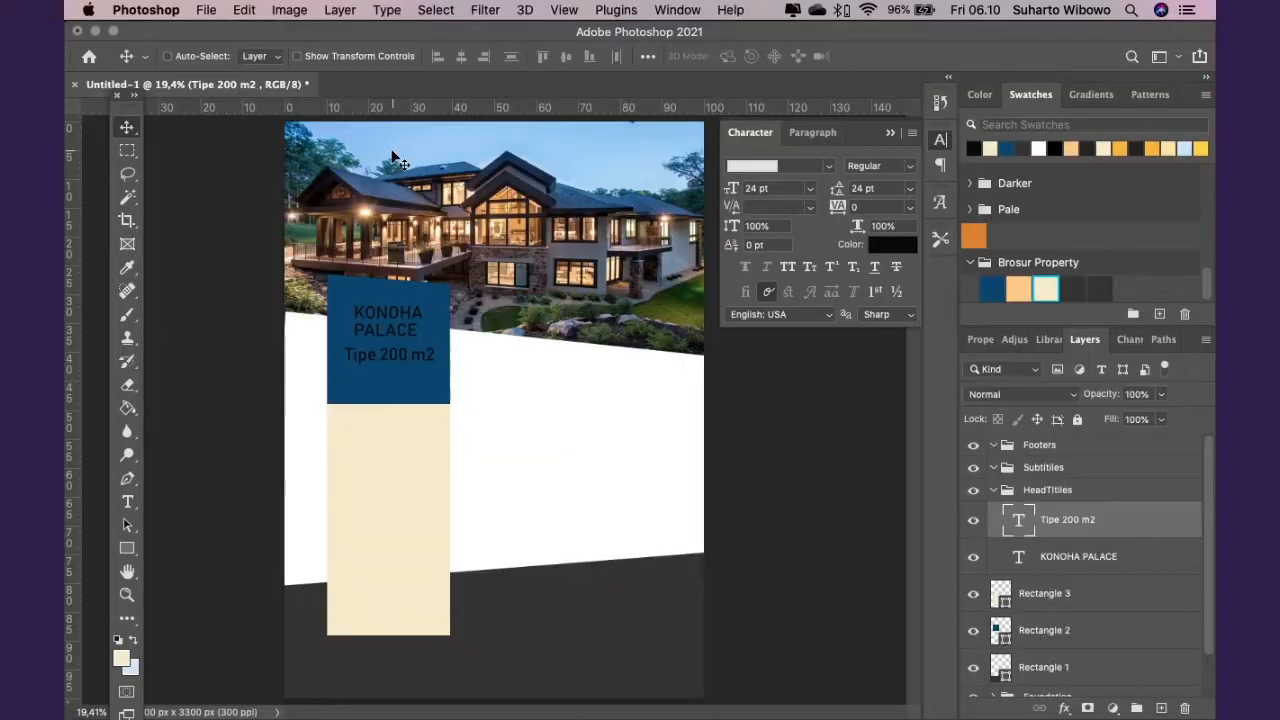
Create a text layer with the copied DP Hanya and Rp 150 juta lines and move it below Tipe 200 m2 on the blue rectangle
left_click(127, 502)
left_click(491, 410)
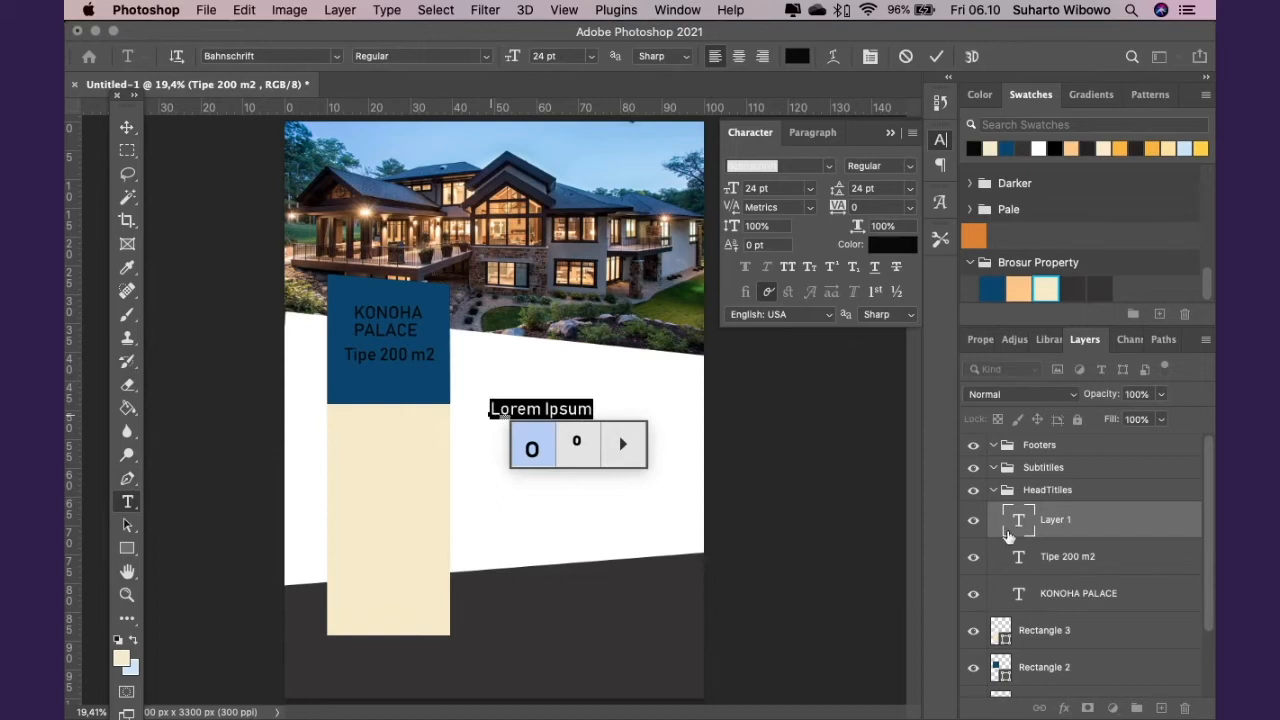
left_click(1015, 521)
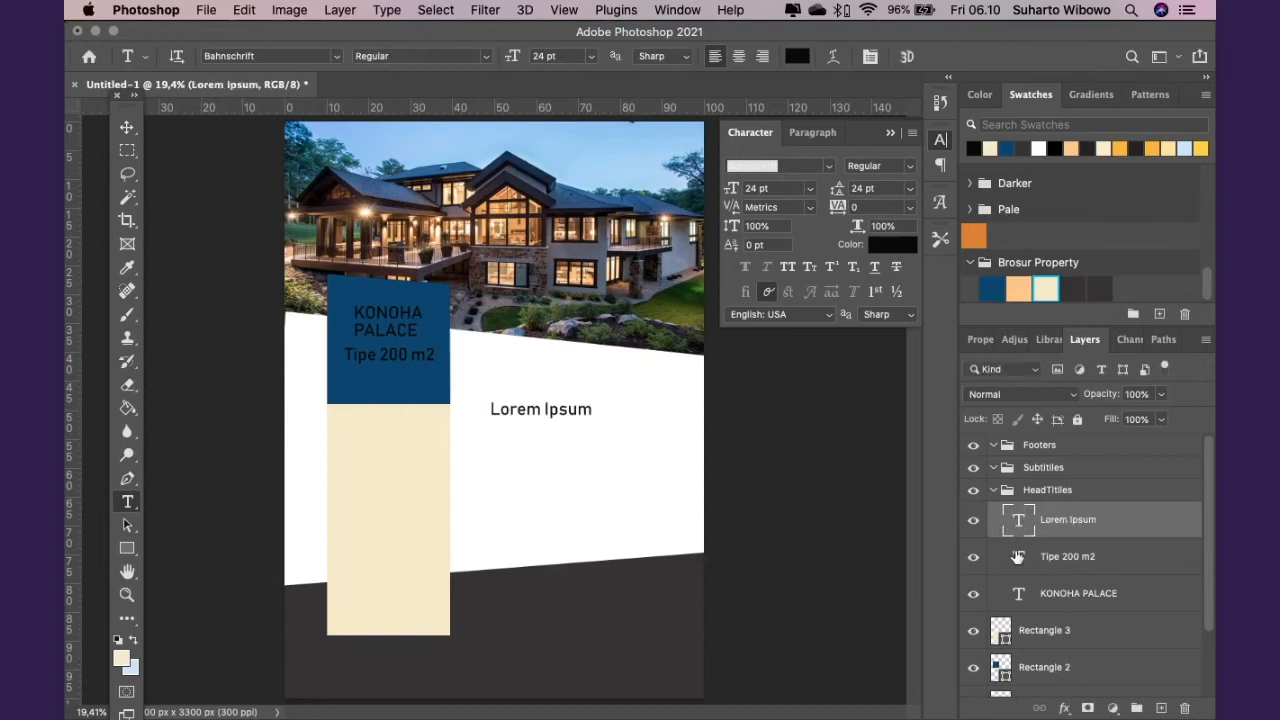
left_click(1018, 556)
double_click(1018, 521)
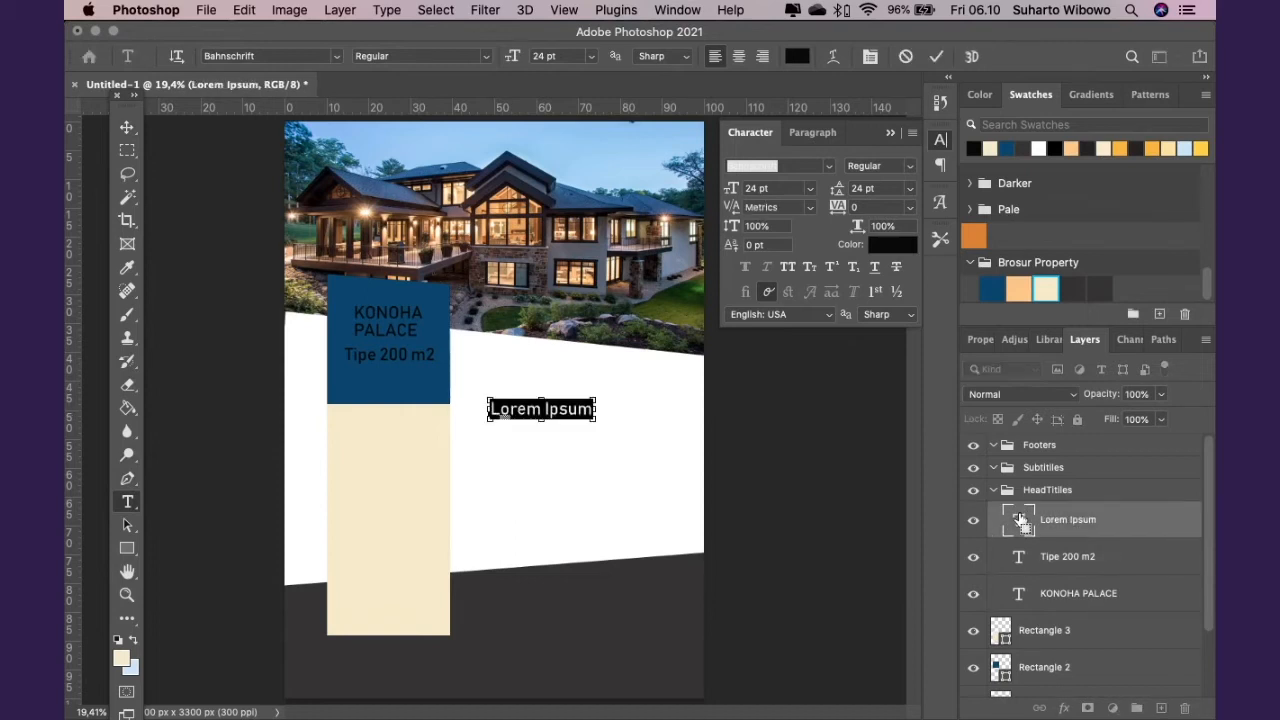
key("super+v")
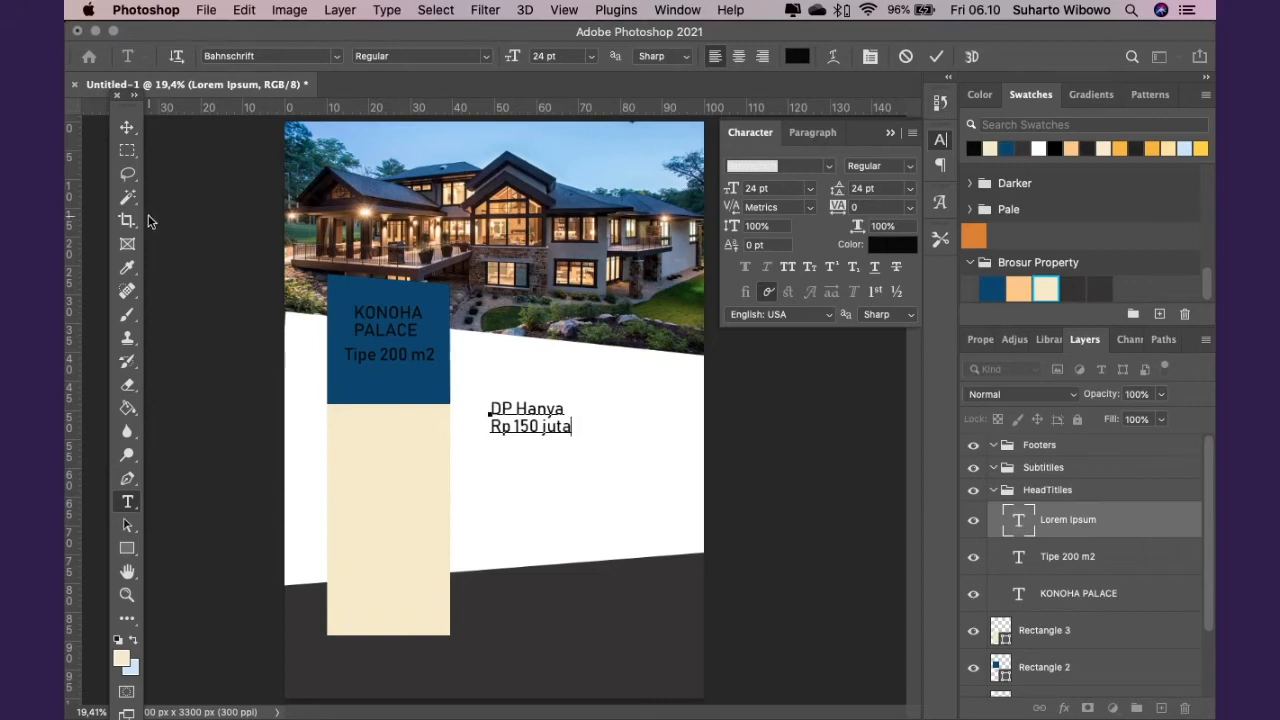
left_click(127, 127)
left_click_drag(523, 423, 384, 380)
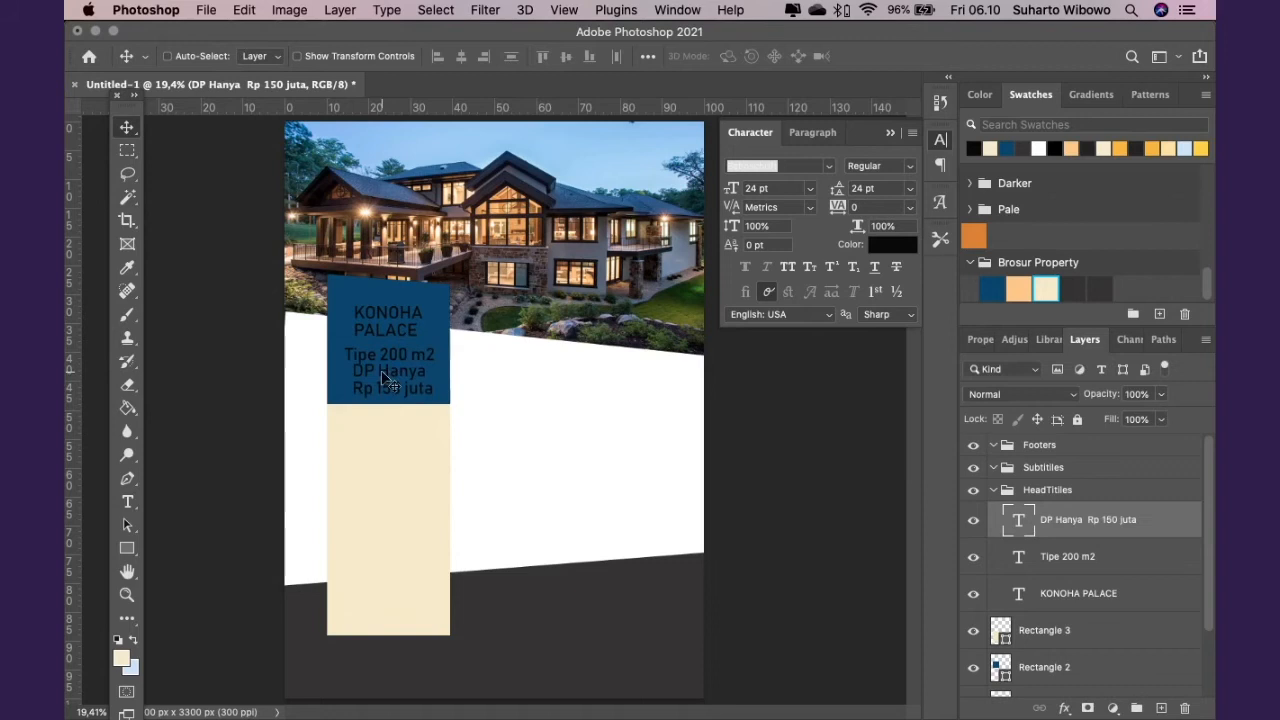
Move the three headline text layers slightly up together on the blue rectangle and collapse the HeadTitiles group
left_click(1042, 594, "shift")
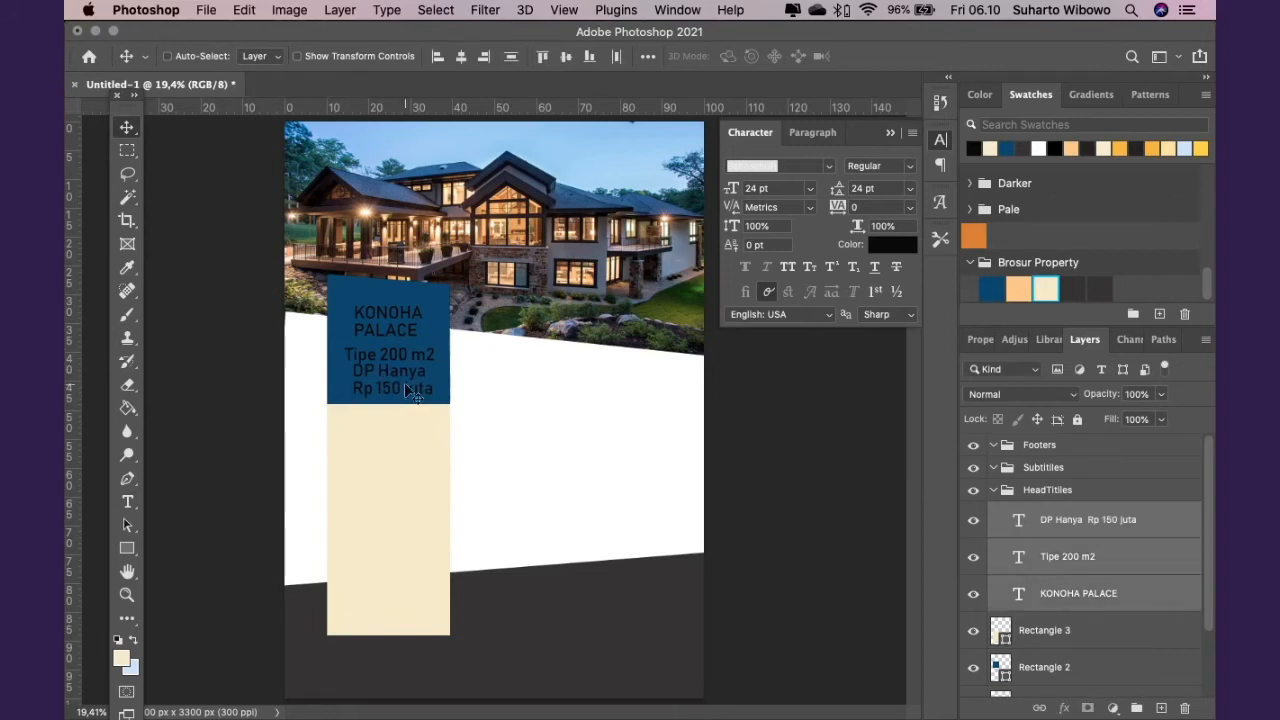
left_click_drag(395, 354, 391, 345)
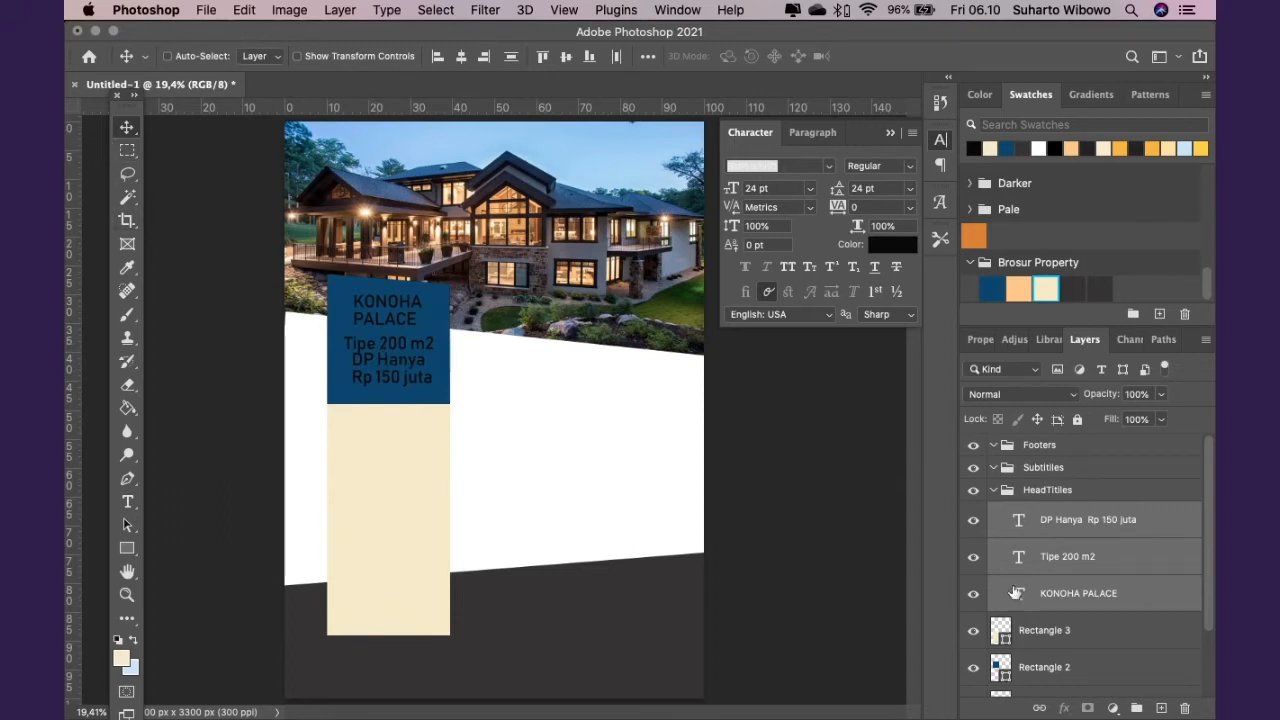
left_click(993, 490)
Copy the Lokasi heading and its paragraph from the note in Notes and return to Photoshop
key("super+Tab")
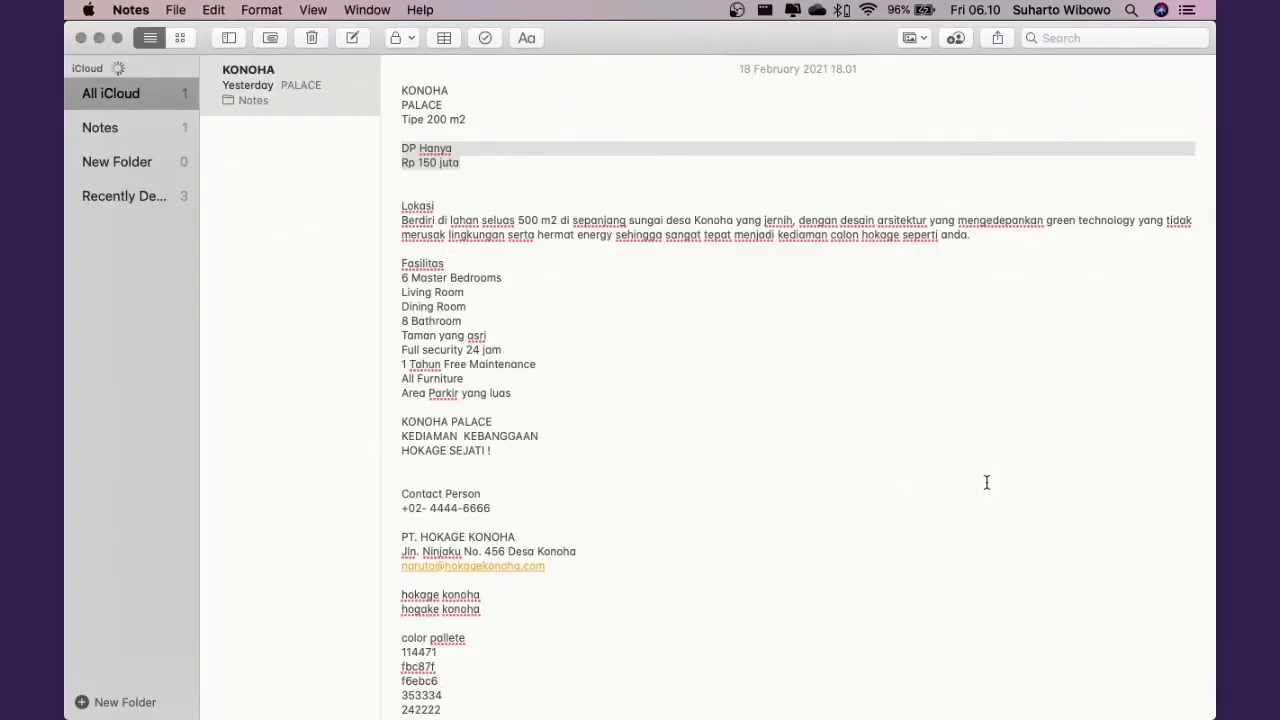
left_click_drag(403, 201, 988, 235)
key("super+Tab")
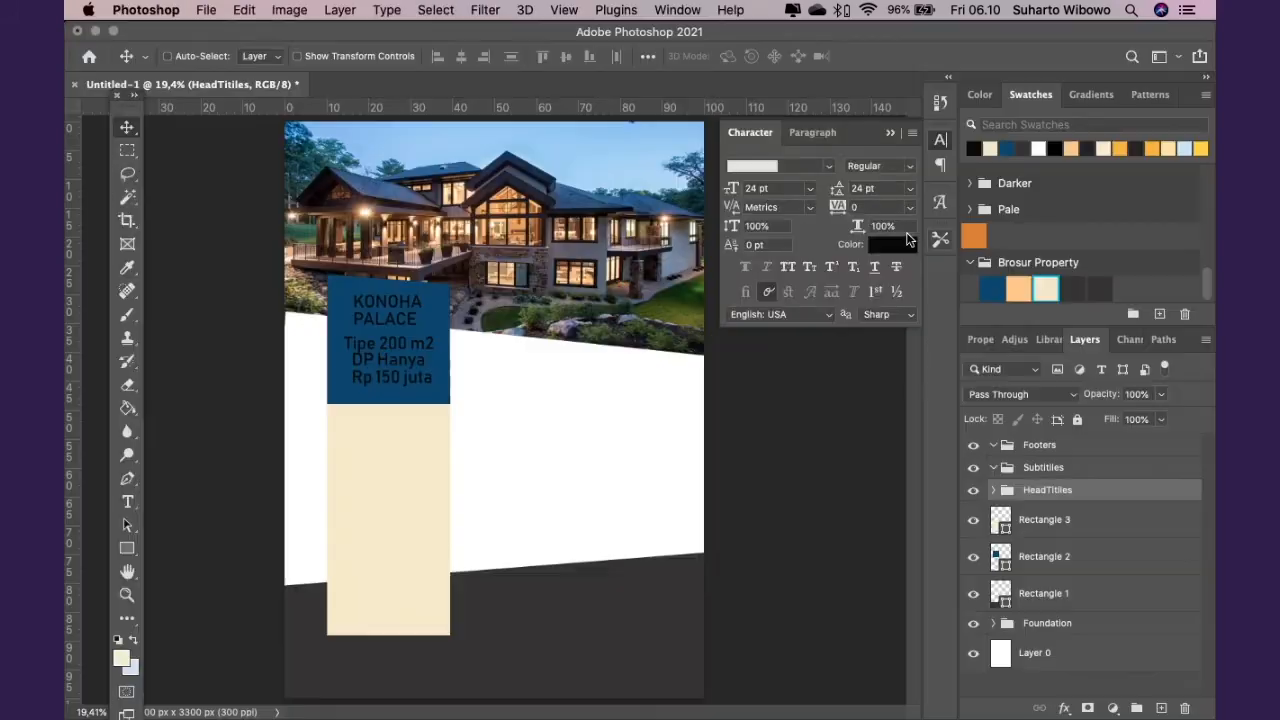
Create a paragraph text box on the white area with the copied Lokasi text and enlarge it to the page's right edge
left_click(127, 501)
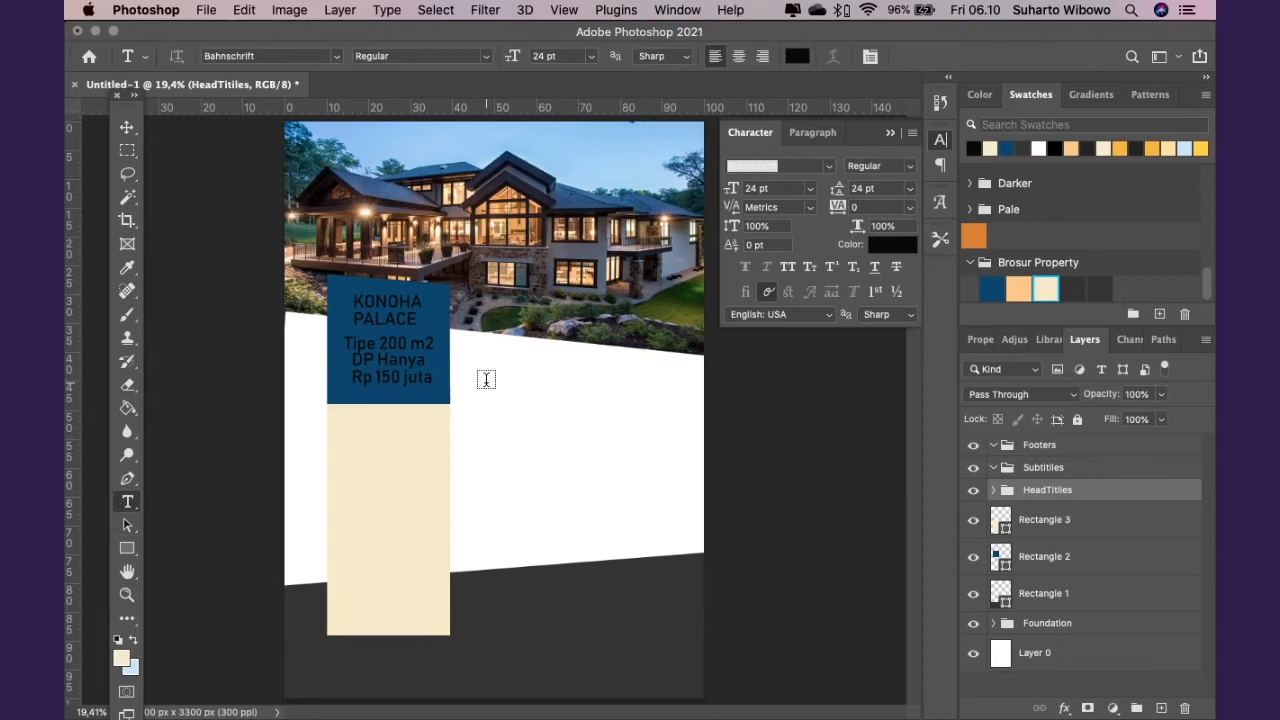
left_click_drag(486, 379, 673, 509)
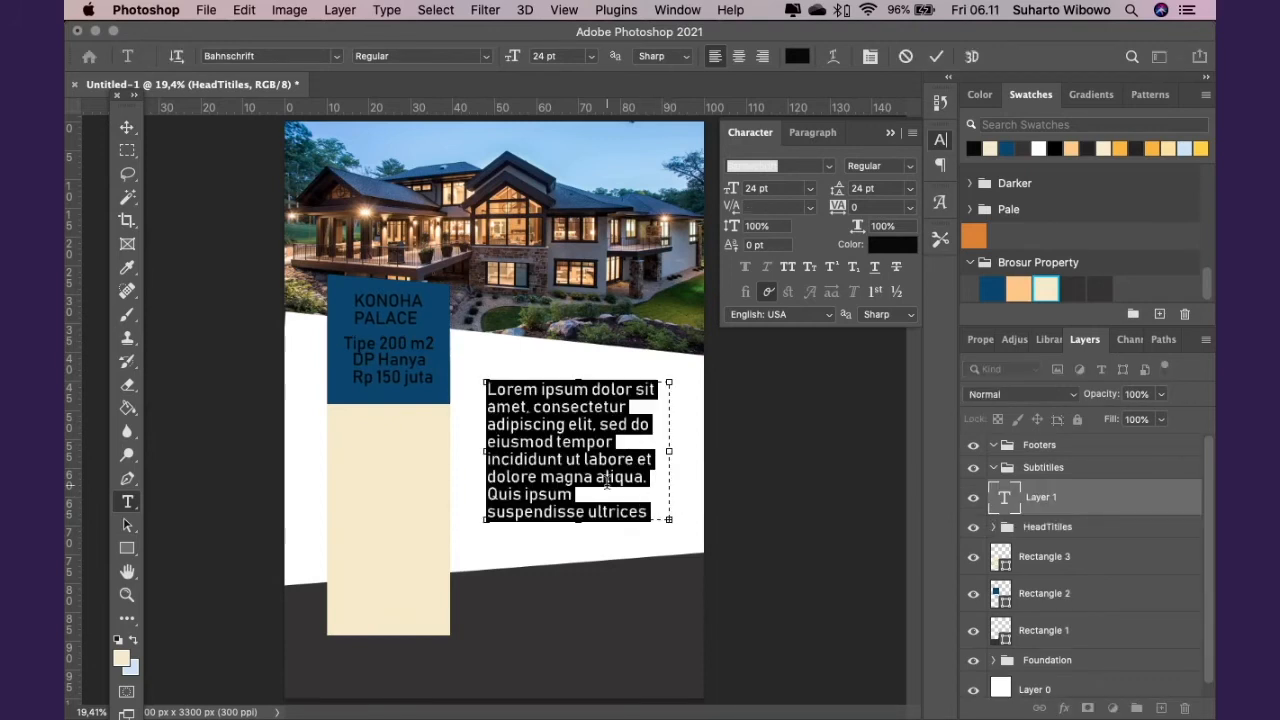
key("BackSpace")
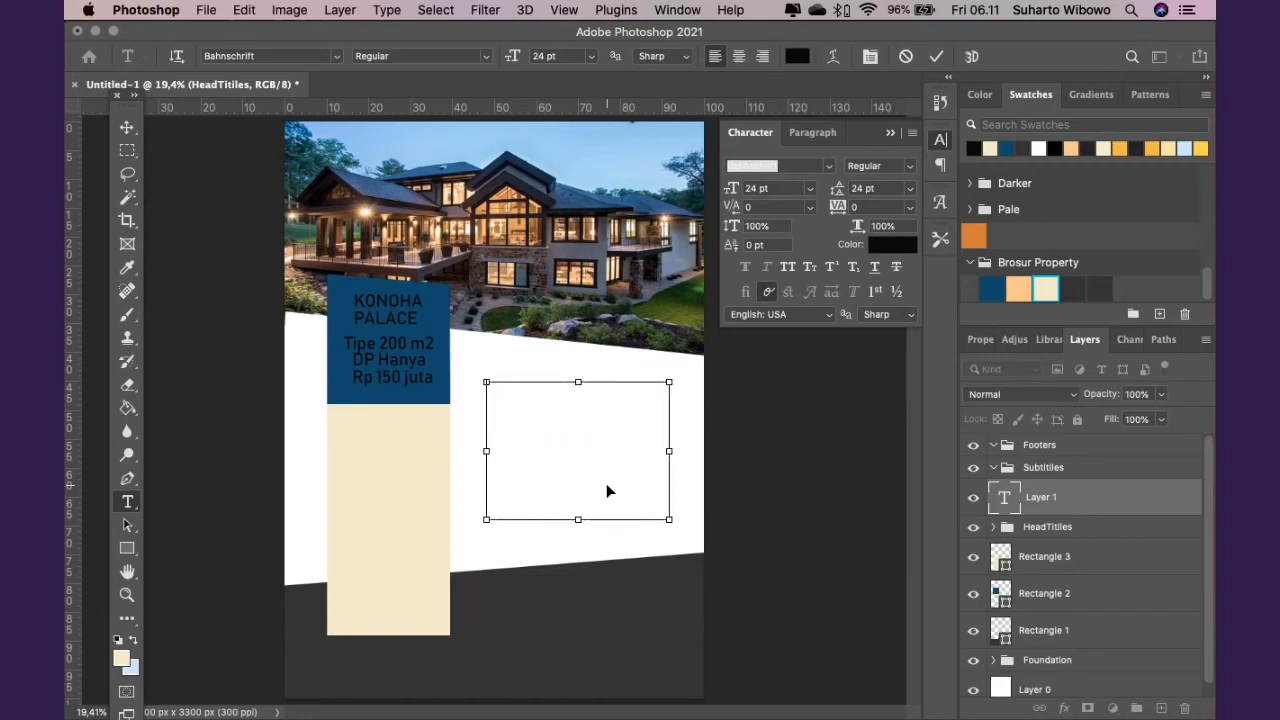
key("super+v")
left_click_drag(672, 521, 704, 562)
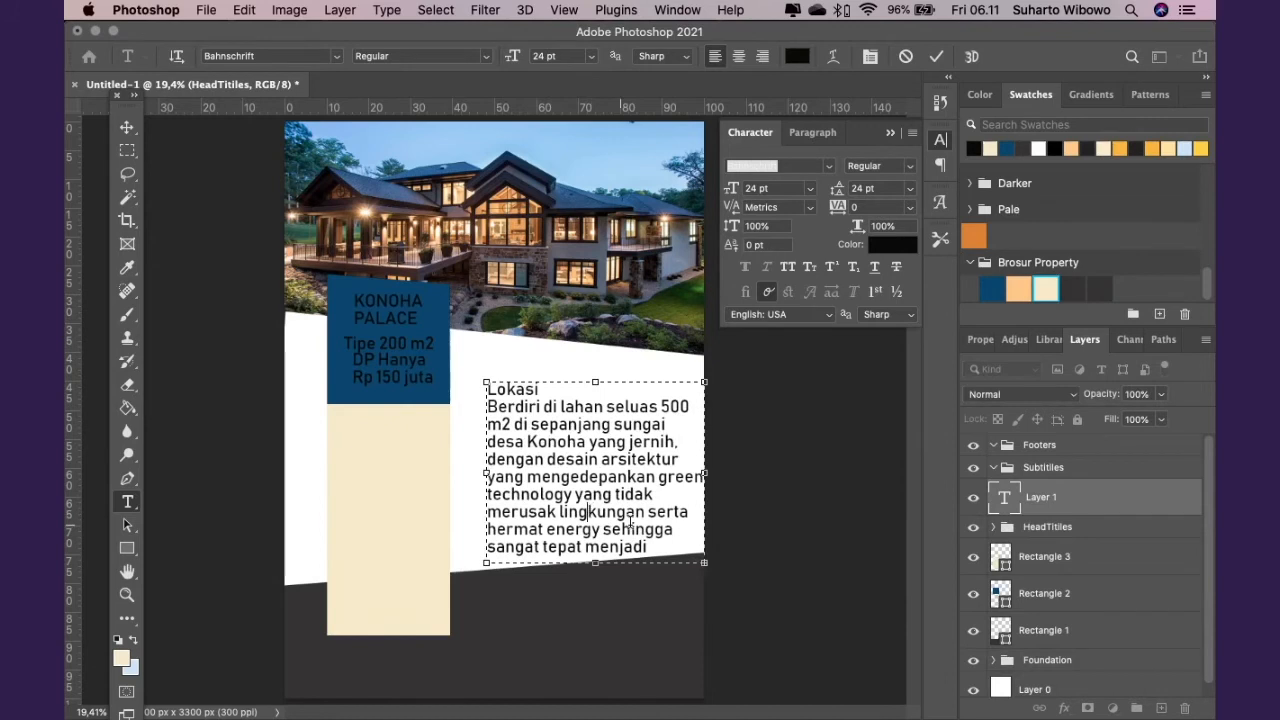
Set all of the Lokasi text to 12 pt size with 12 pt leading
key("super+a")
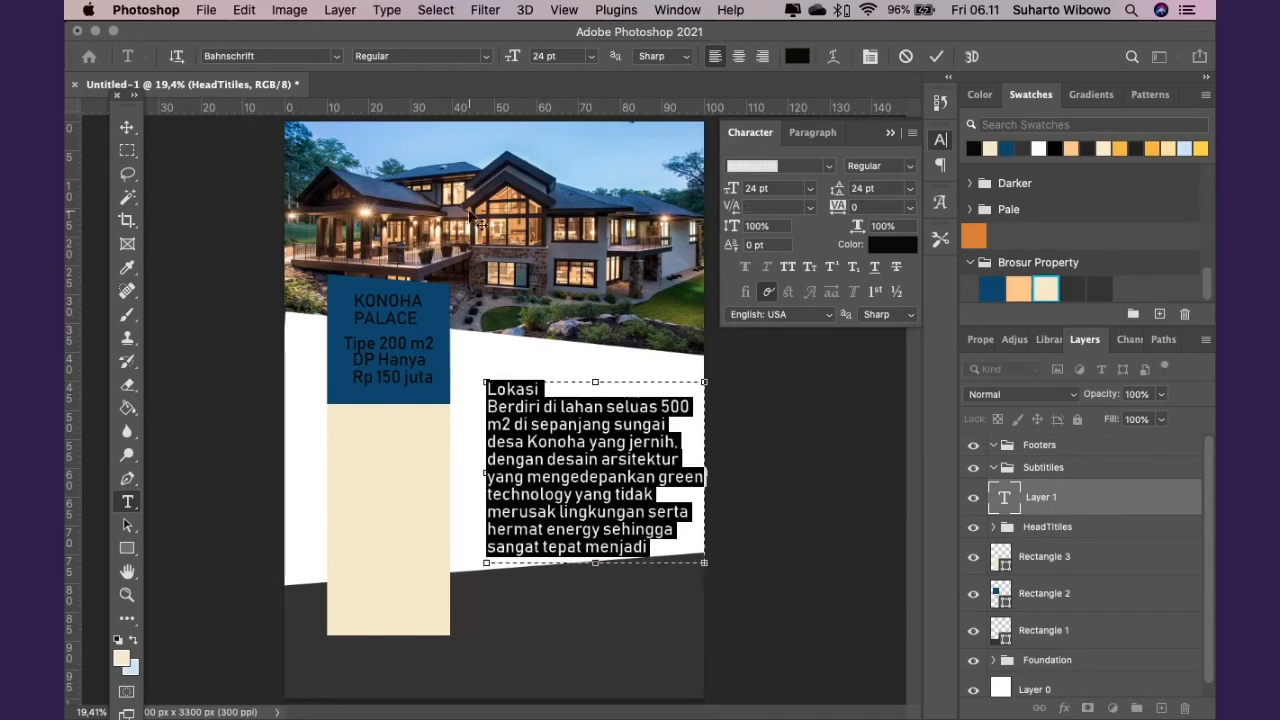
left_click(811, 190)
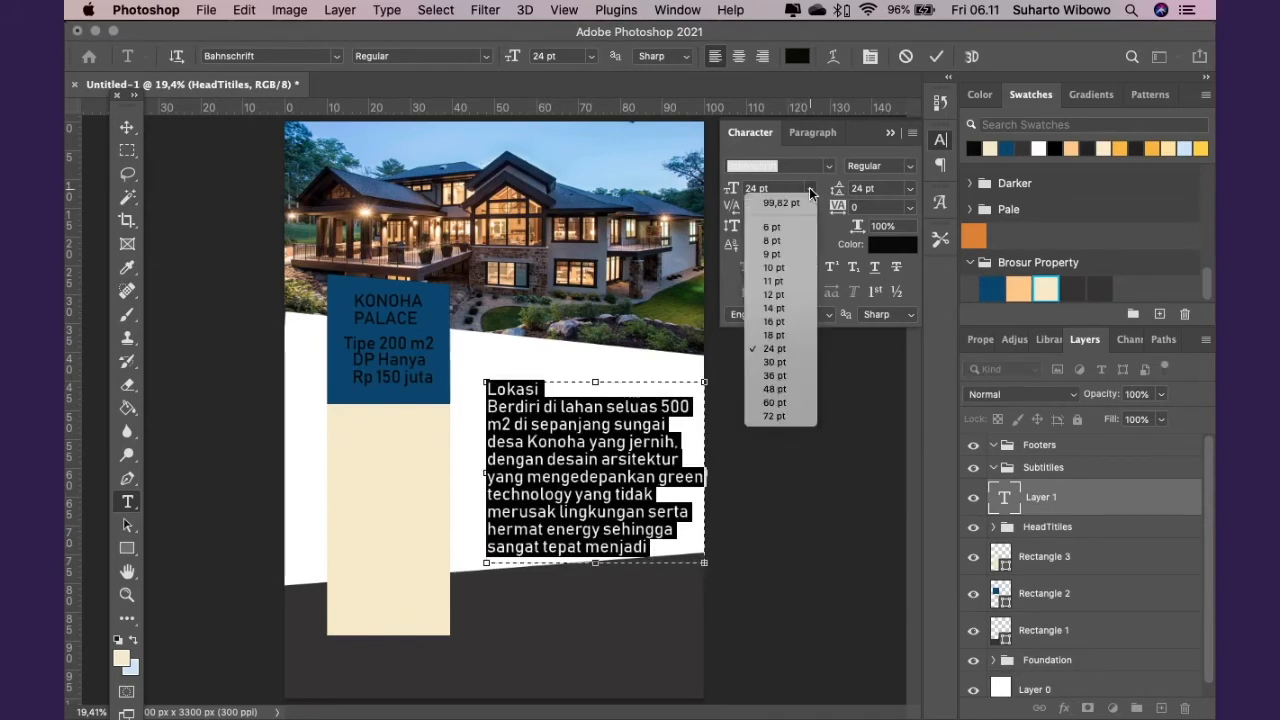
left_click(788, 296)
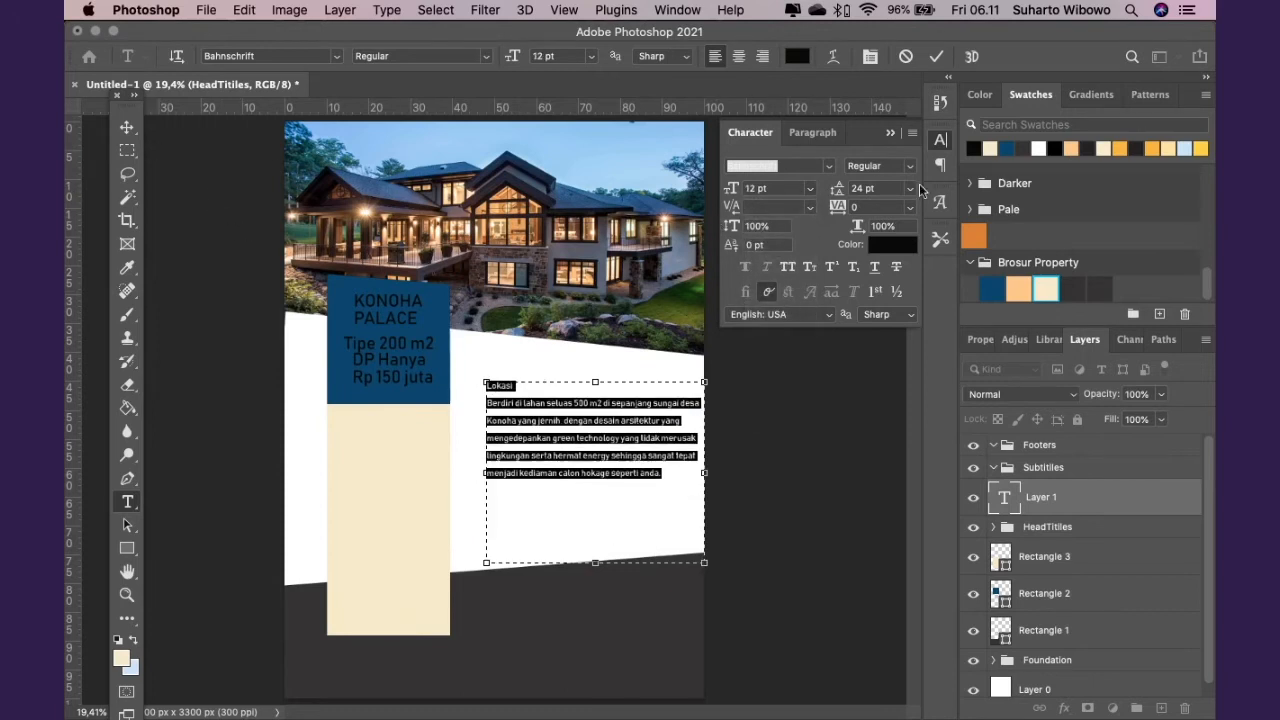
left_click(910, 190)
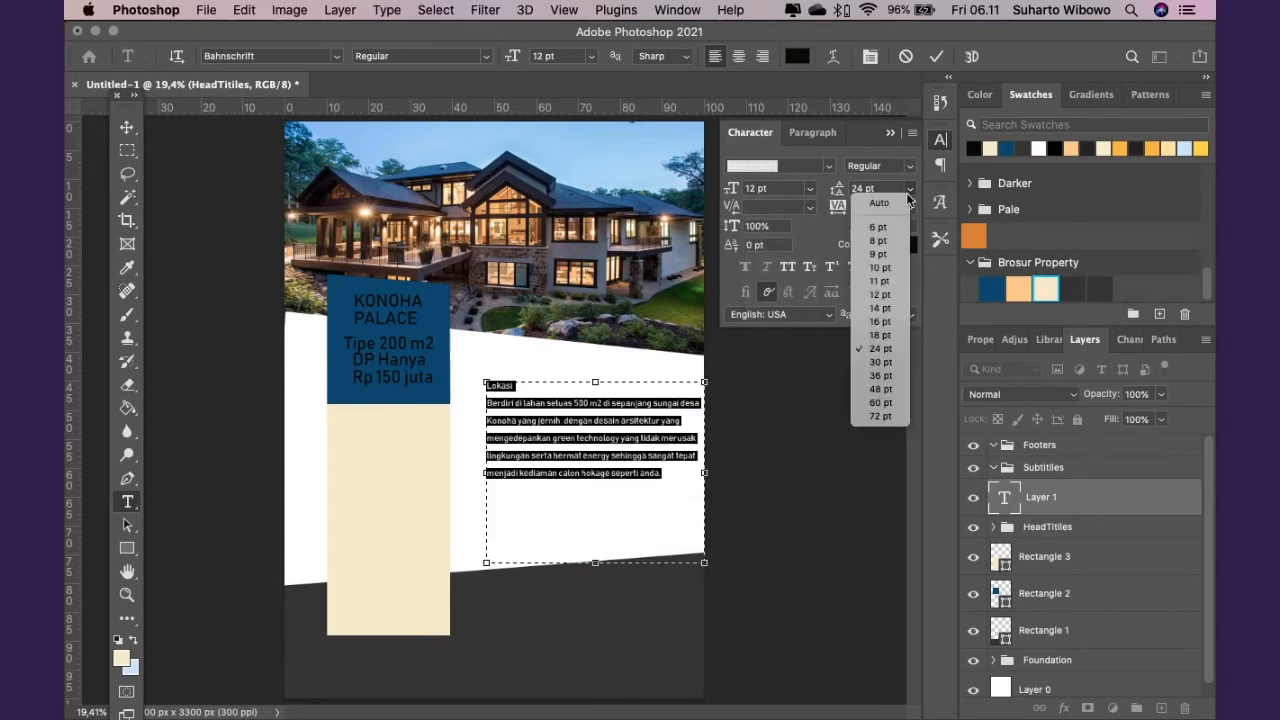
left_click(879, 296)
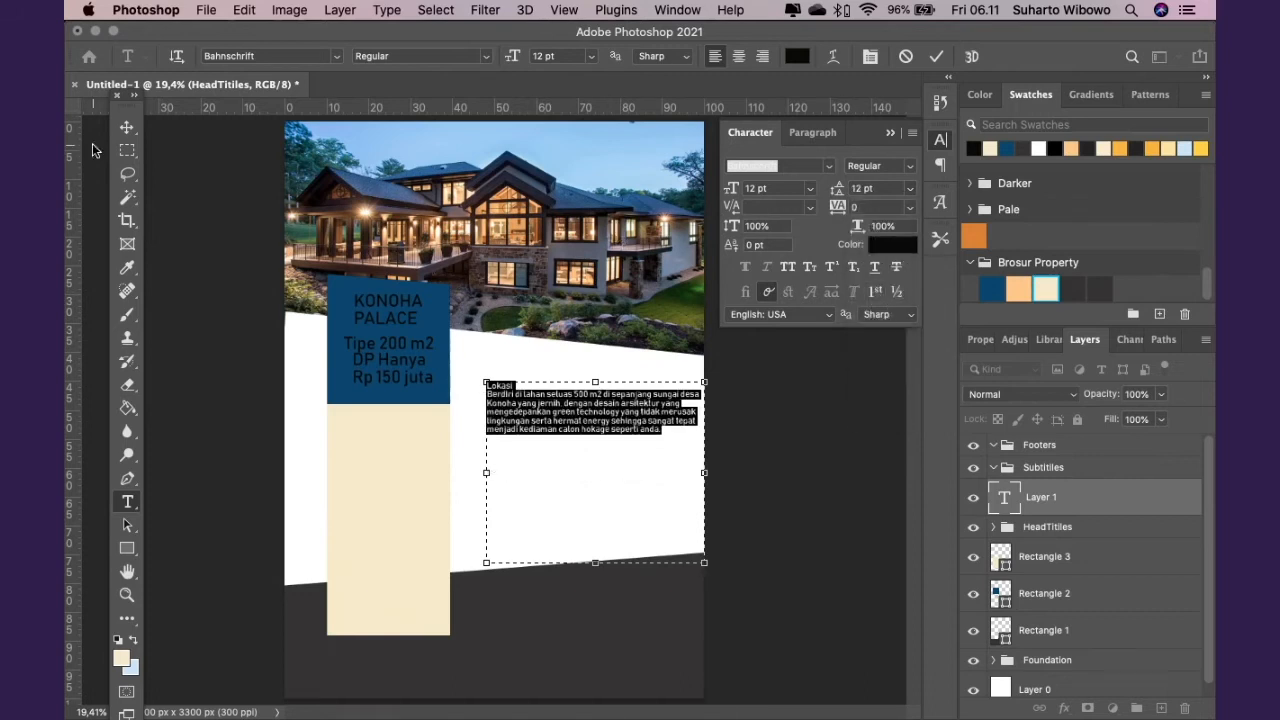
Narrow the Lokasi text box and, with the guides shown, move it slightly up on the white area
left_click_drag(708, 473, 682, 474)
key("super+h")
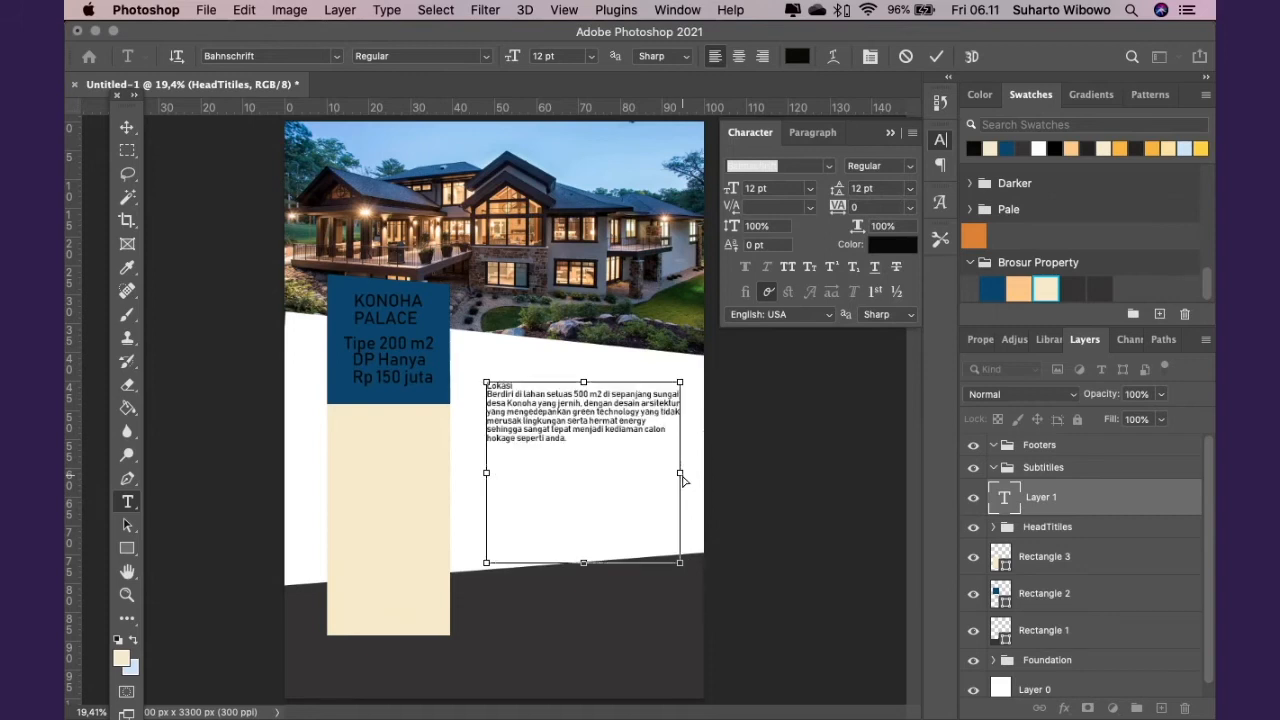
left_click(127, 127)
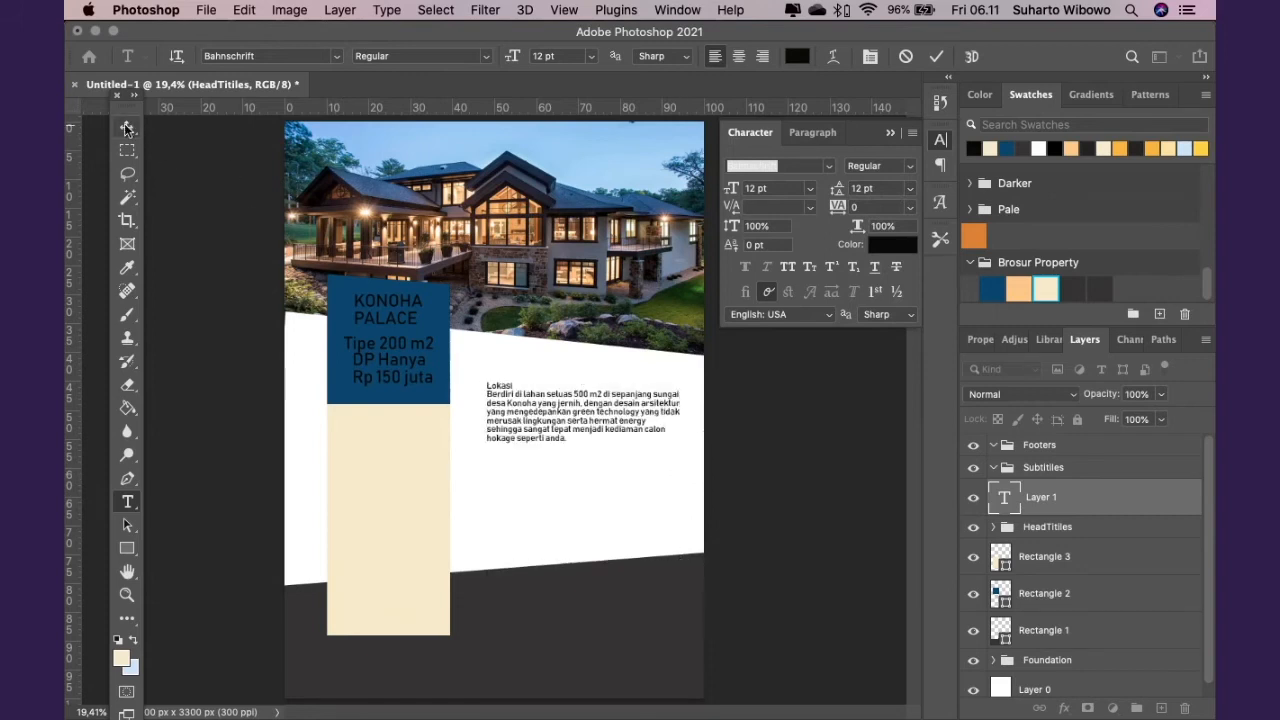
key("super+semicolon")
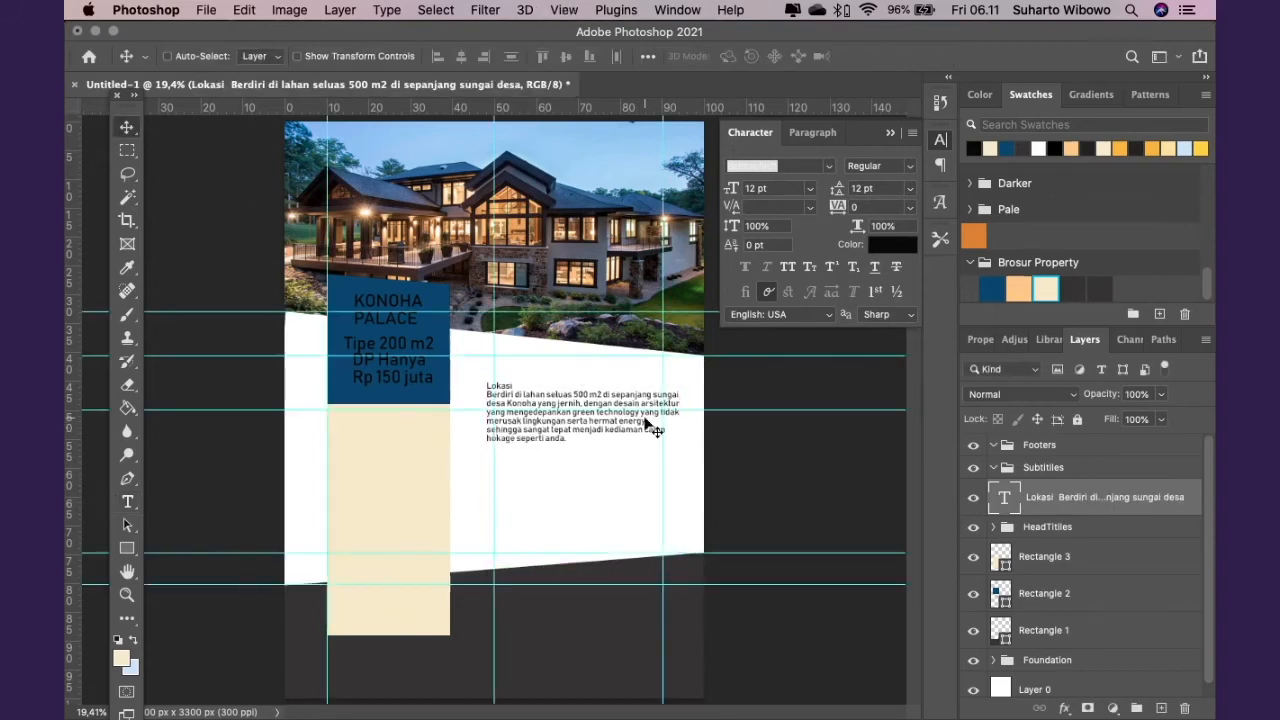
mouse_move(574, 402)
left_mouse_down()
mouse_move(562, 387)
mouse_move(577, 392)
left_mouse_up()
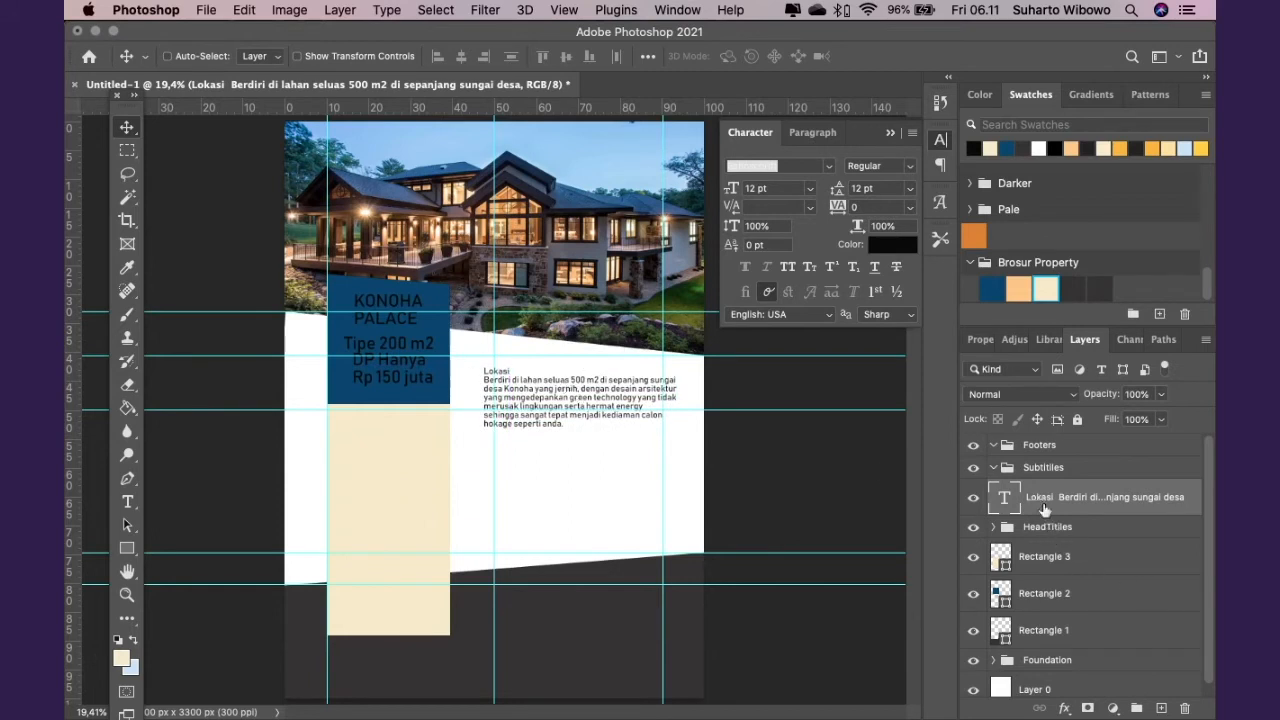
Add a text box below the Lokasi paragraph, then copy the lines 6 Master Bedrooms to Taman yang asri from Notes and return to Photoshop
left_click(127, 502)
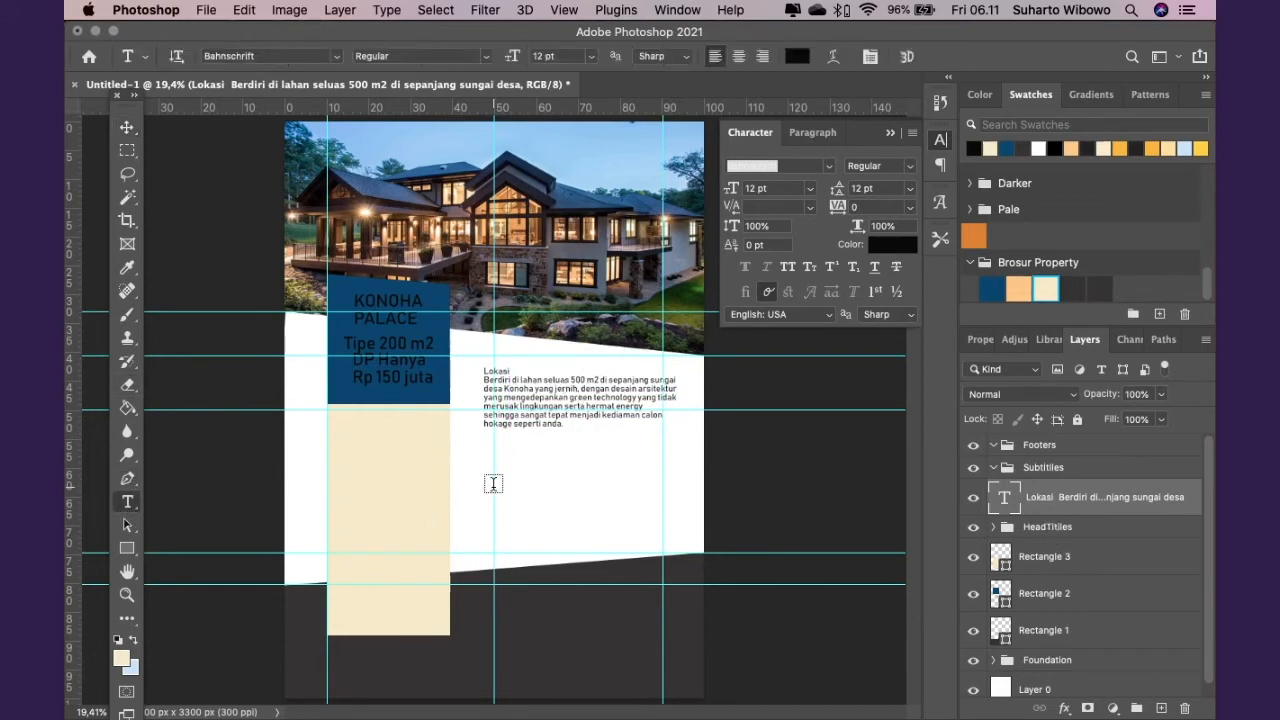
left_click_drag(485, 445, 663, 503)
key("super+Tab")
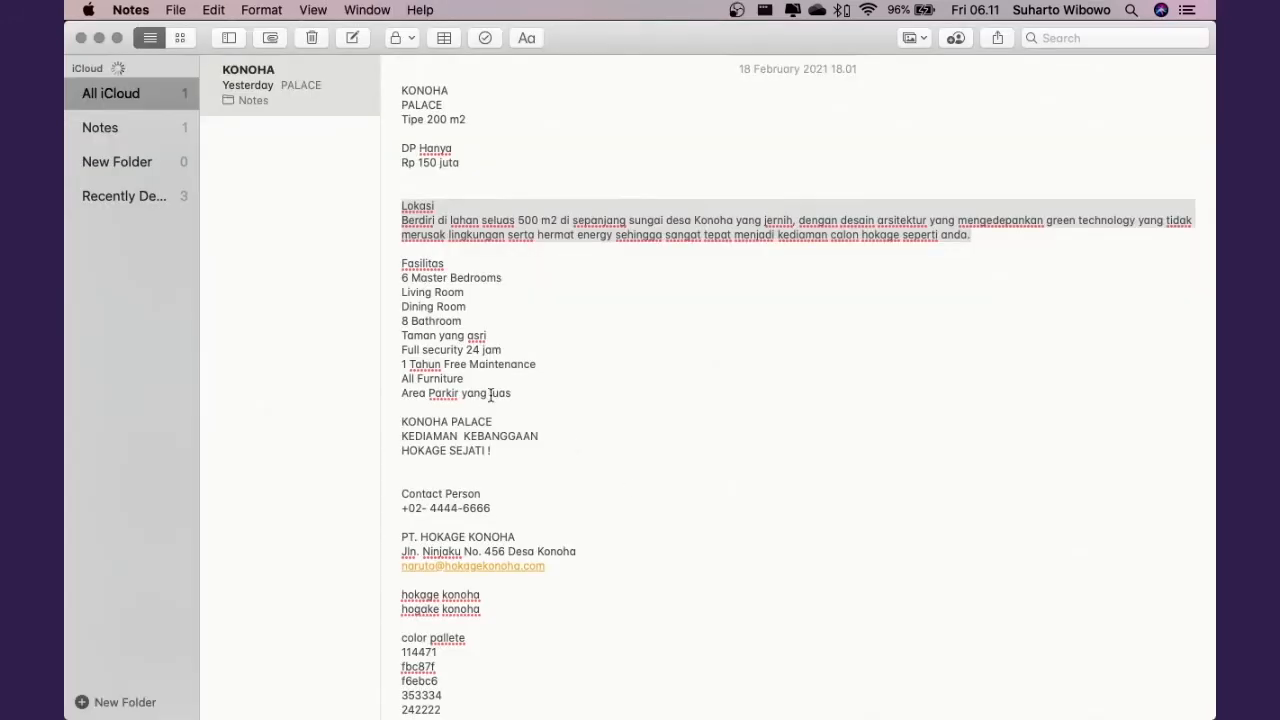
left_click(476, 319)
left_click_drag(393, 276, 495, 333)
key("super+c")
key("super+Tab")
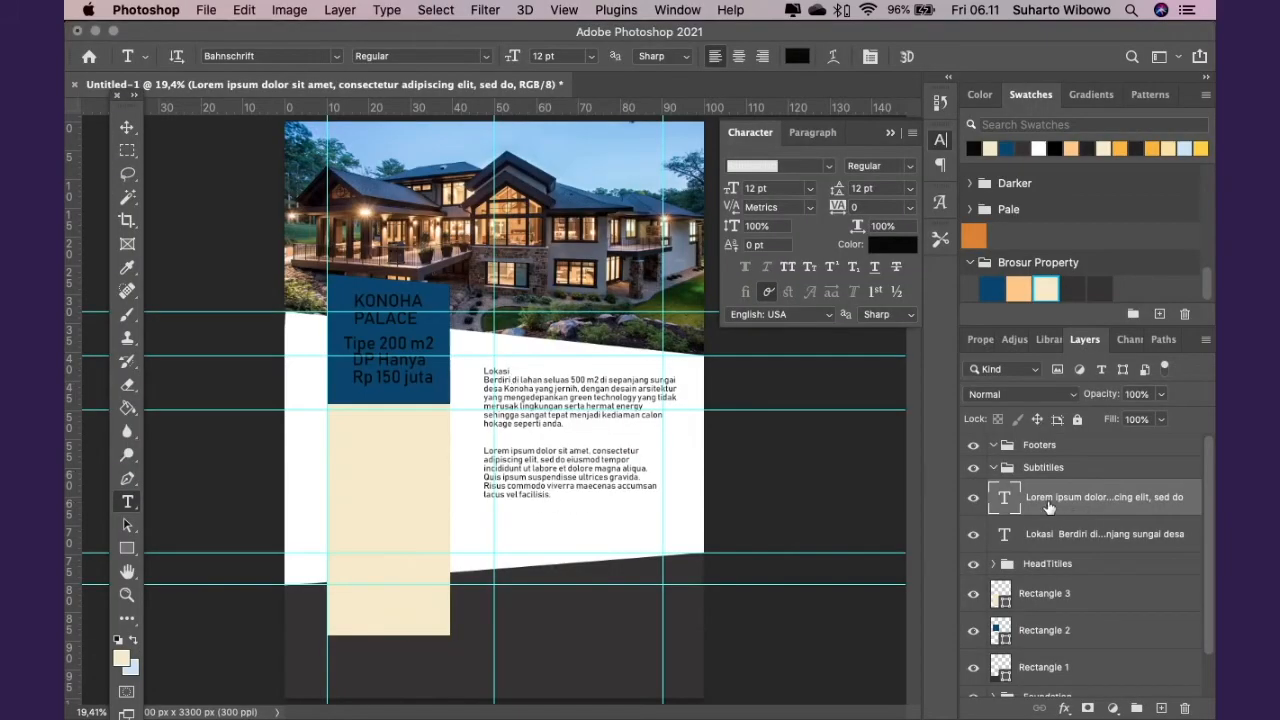
Replace the new text box's placeholder with the copied lines from 6 Master Bedrooms to Taman yang asri
double_click(1006, 500)
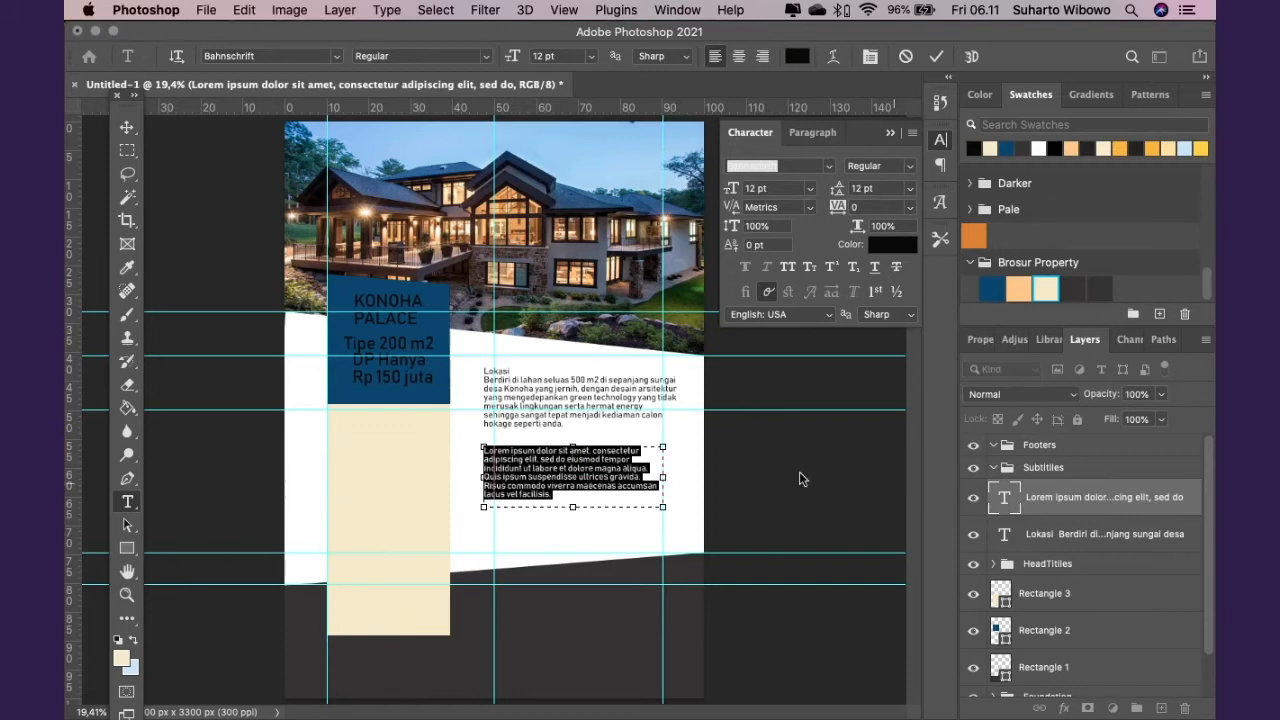
left_click_drag(557, 494, 445, 448)
key("super+v")
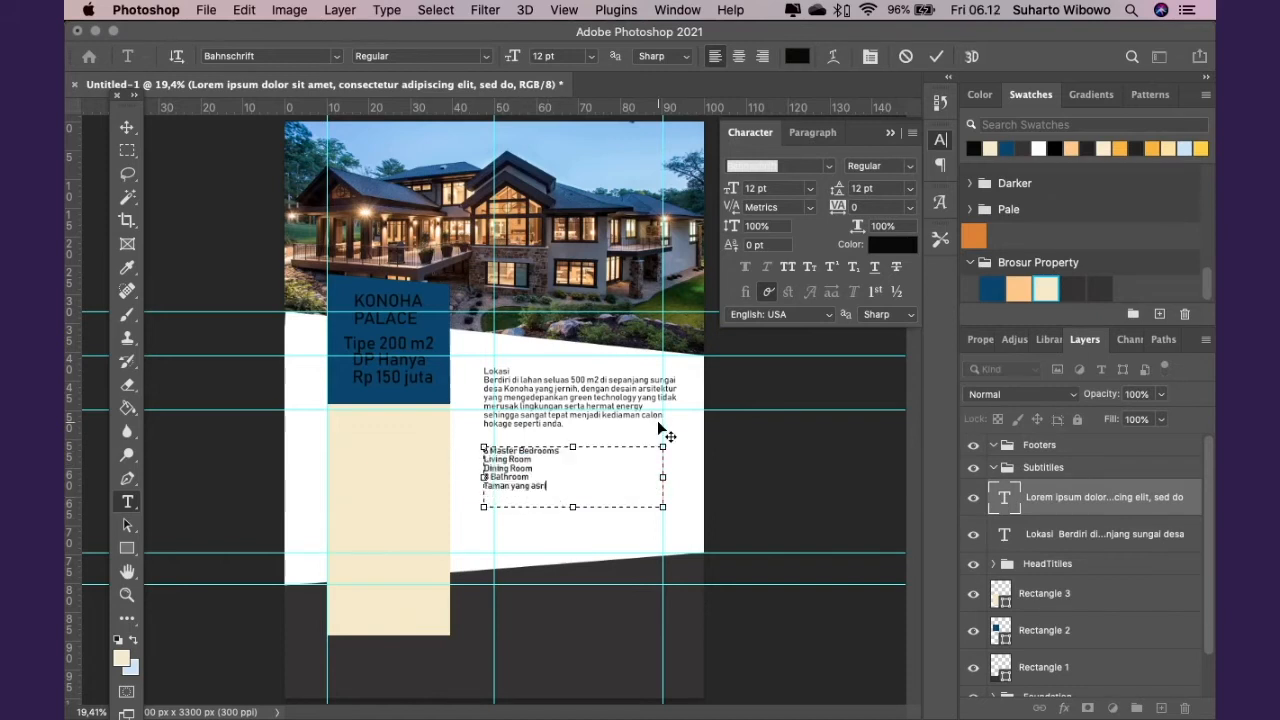
left_click(129, 129)
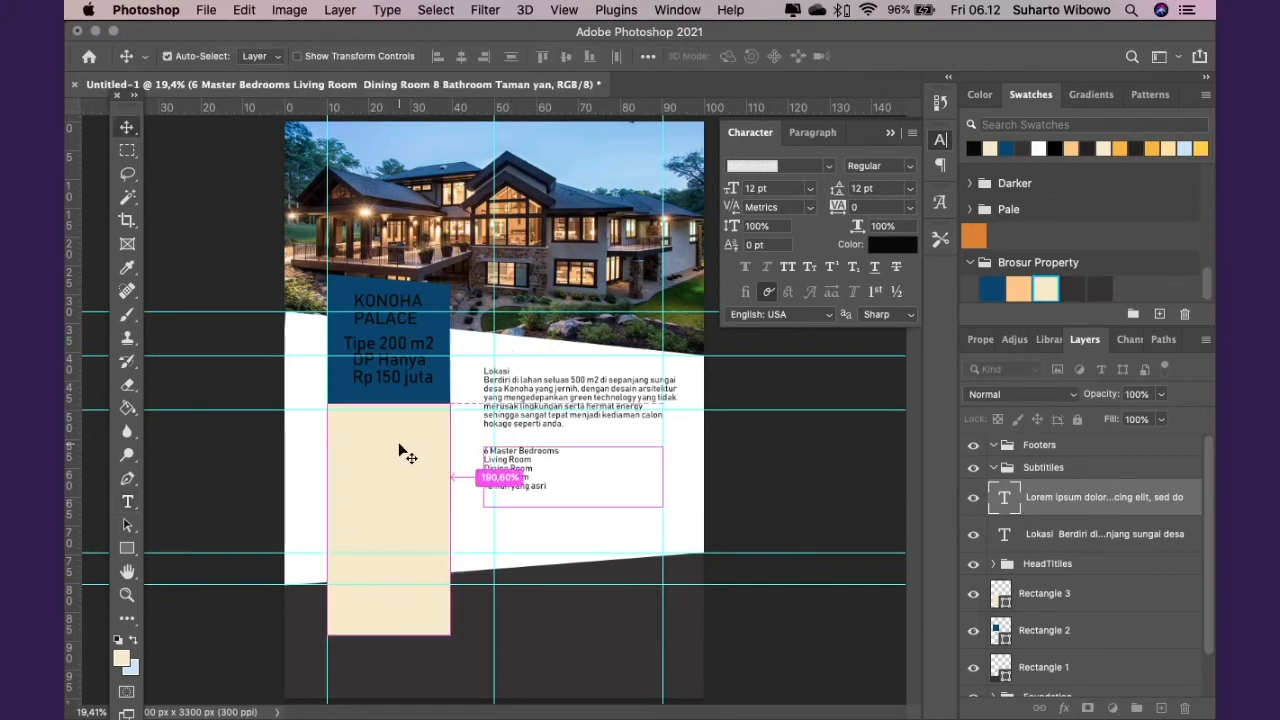
Add a text box below the bedroom list, then copy the lines Full security 24 jam to Area Parkir yang luas from Notes and return to Photoshop
left_click(127, 501)
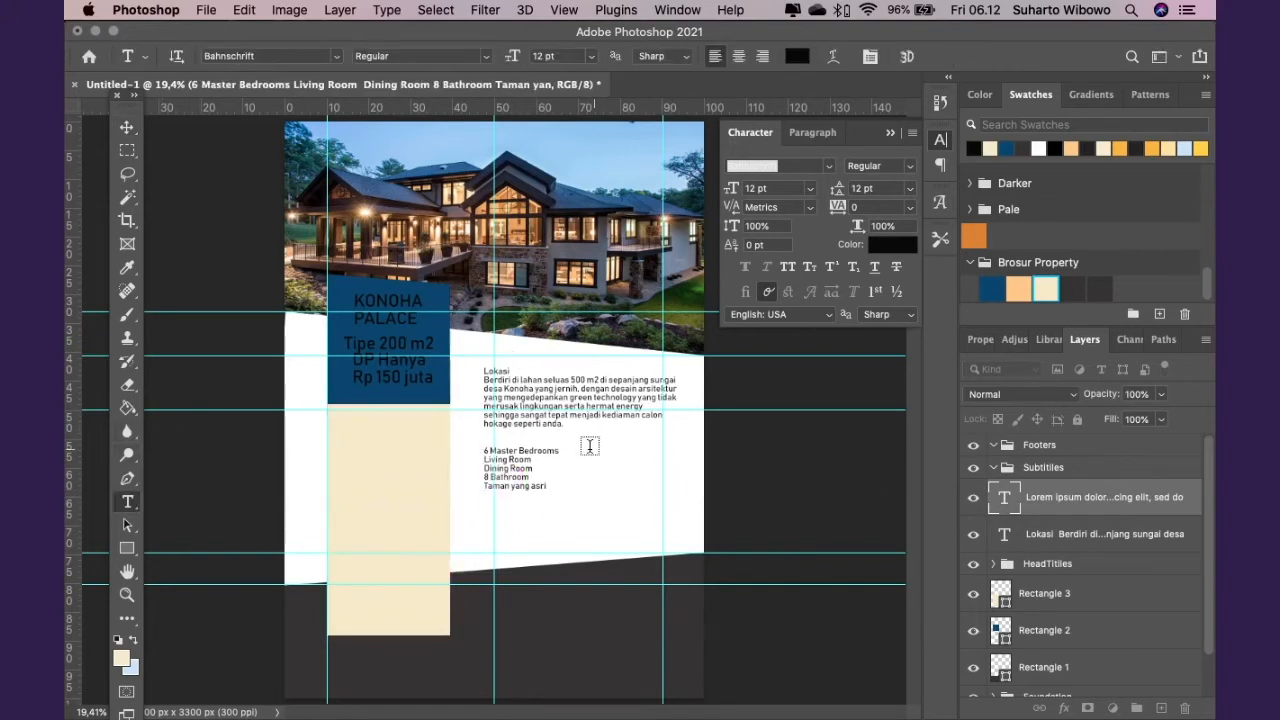
left_click_drag(545, 518, 659, 549)
key("super+Tab")
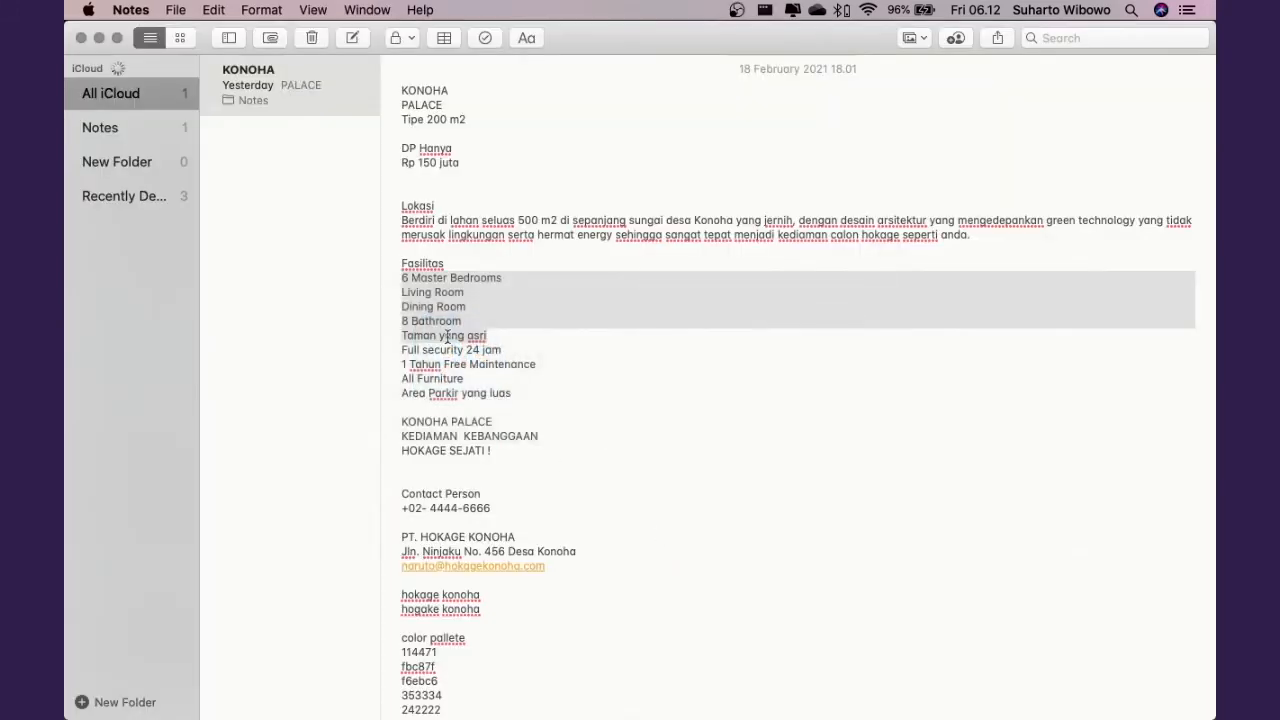
left_click(424, 357)
left_click_drag(424, 357, 528, 394)
key("super+c")
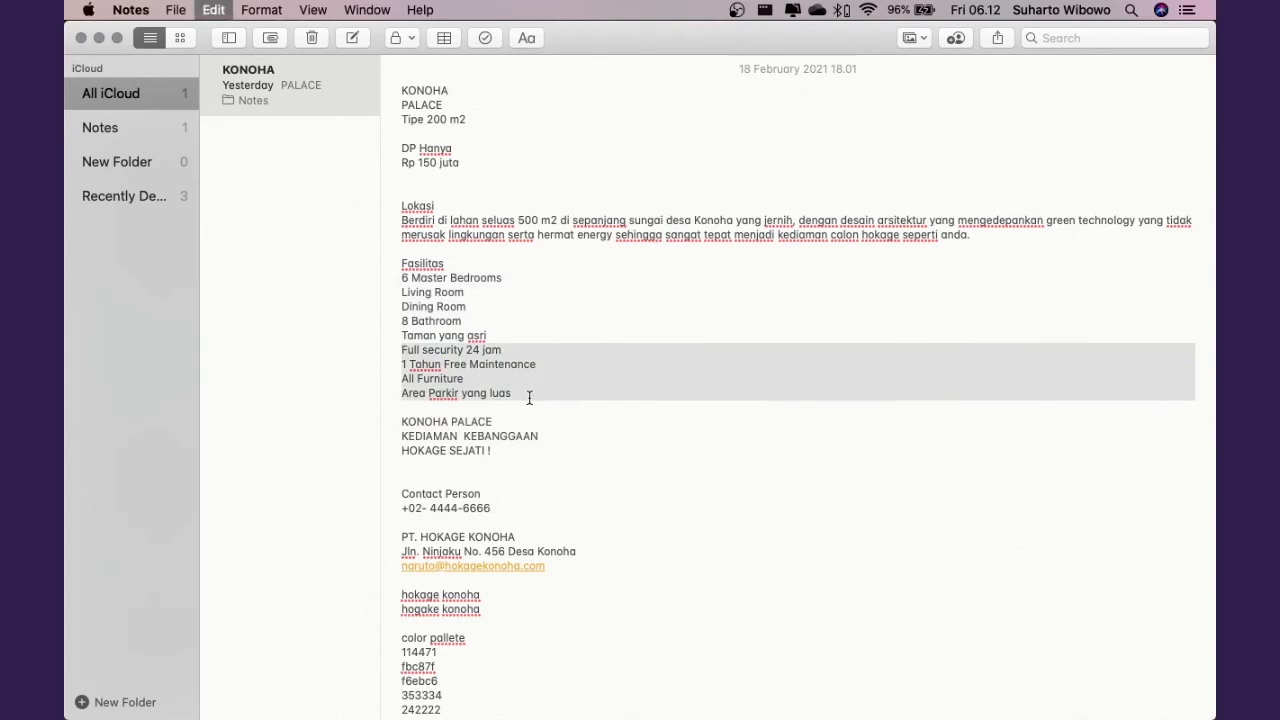
key("super+Tab")
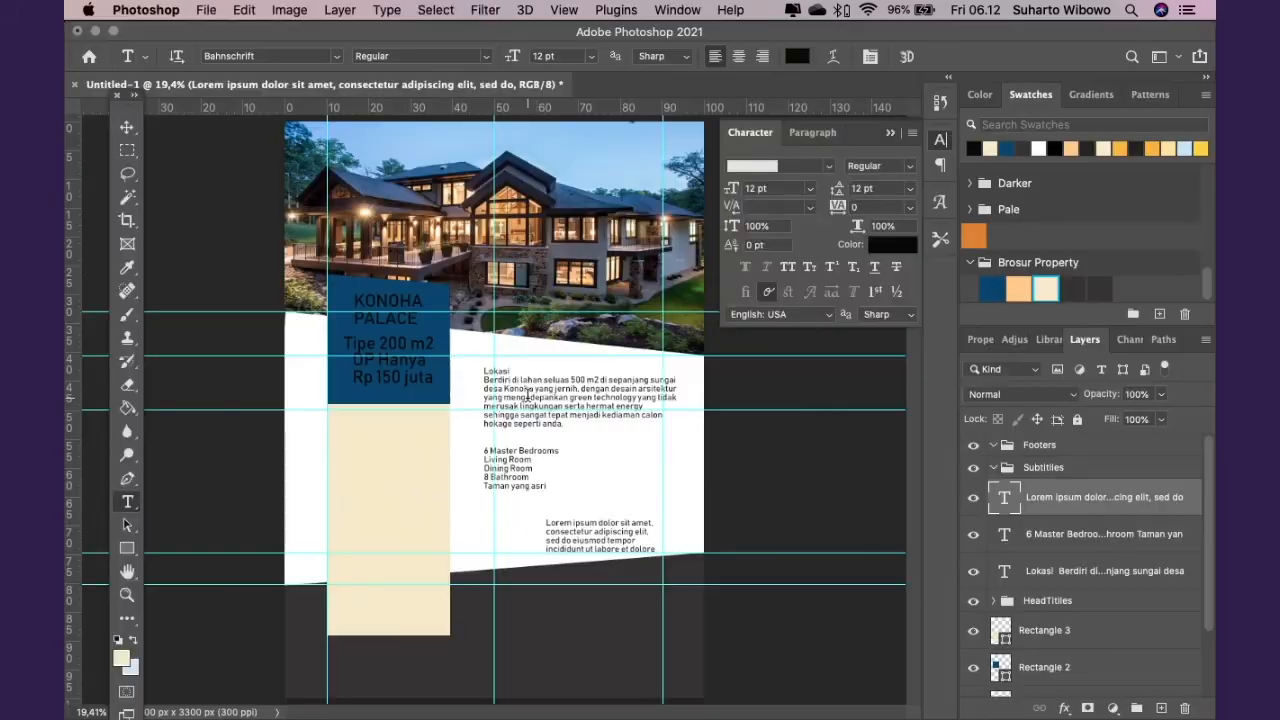
Replace the placeholder with the copied Full security 24 jam to Area Parkir yang luas lines and move them right beside the bedroom list
double_click(1005, 497)
key("super+v")
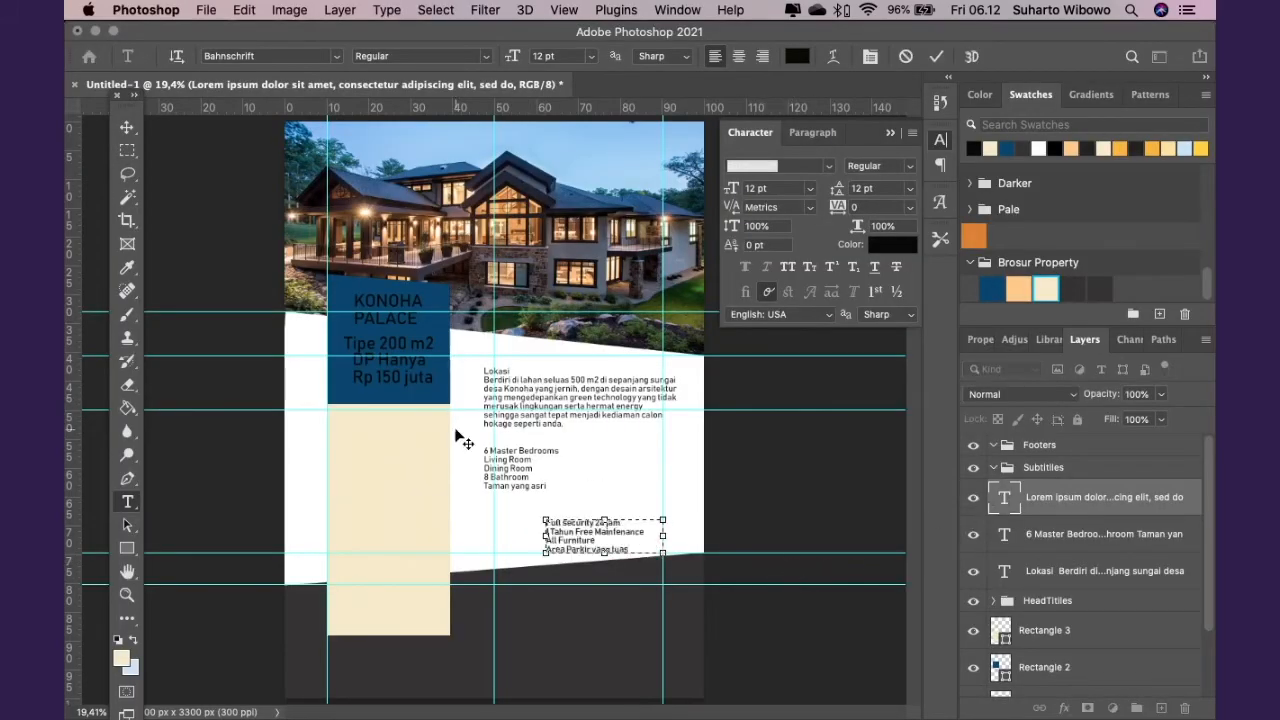
left_click(127, 127)
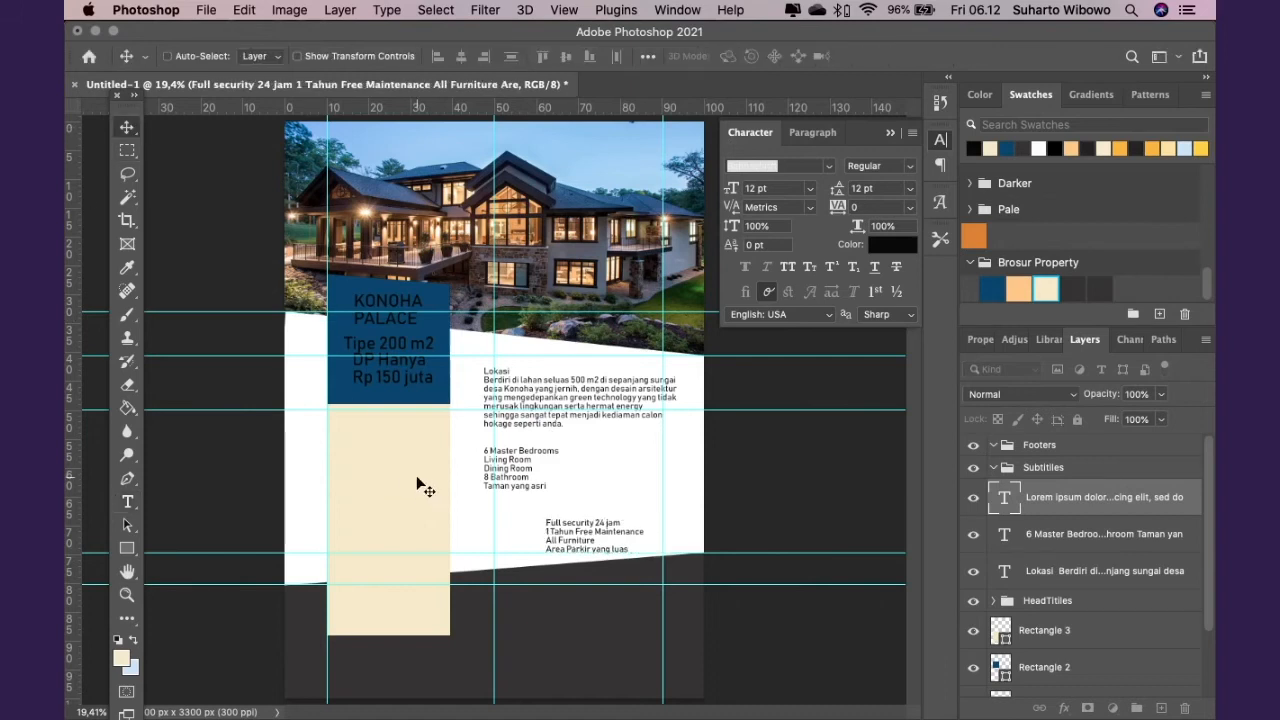
left_click_drag(579, 537, 612, 462)
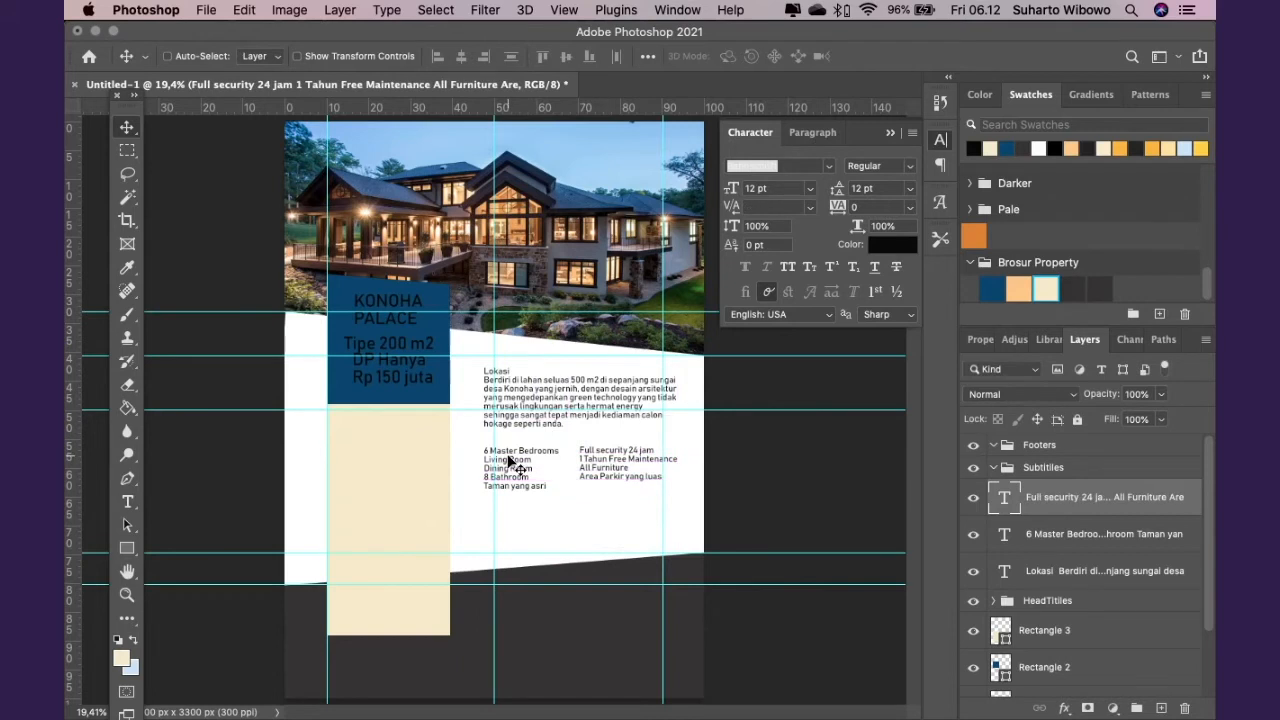
Narrow the text boxes of both facility lists to fit their lines
left_click(1007, 534)
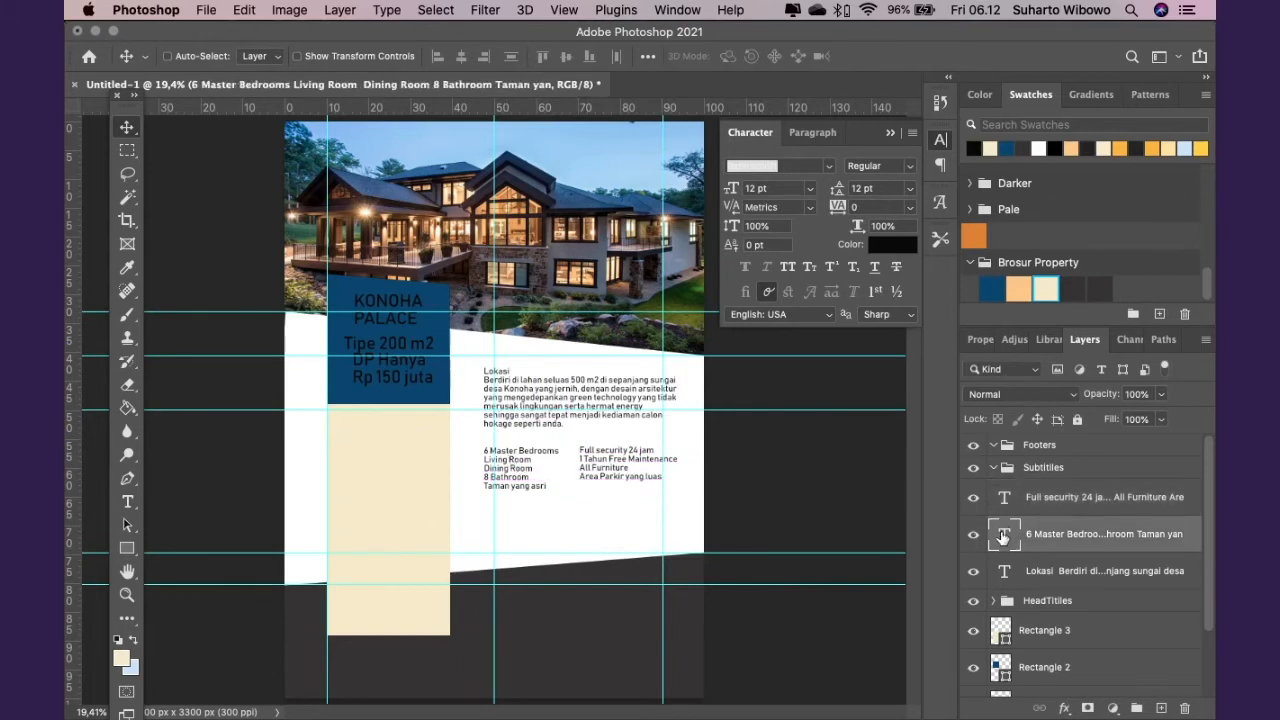
double_click(1003, 536)
left_click_drag(663, 477, 564, 477)
left_click(1007, 500)
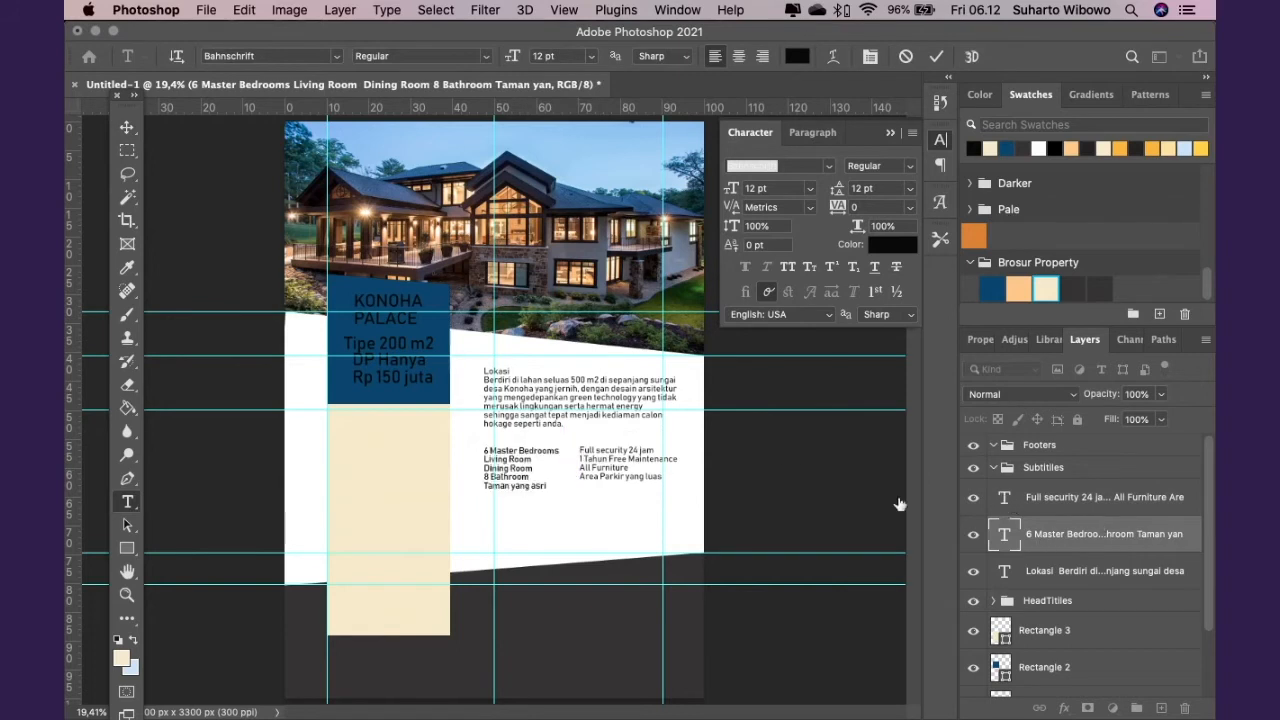
key("v")
double_click(1010, 501)
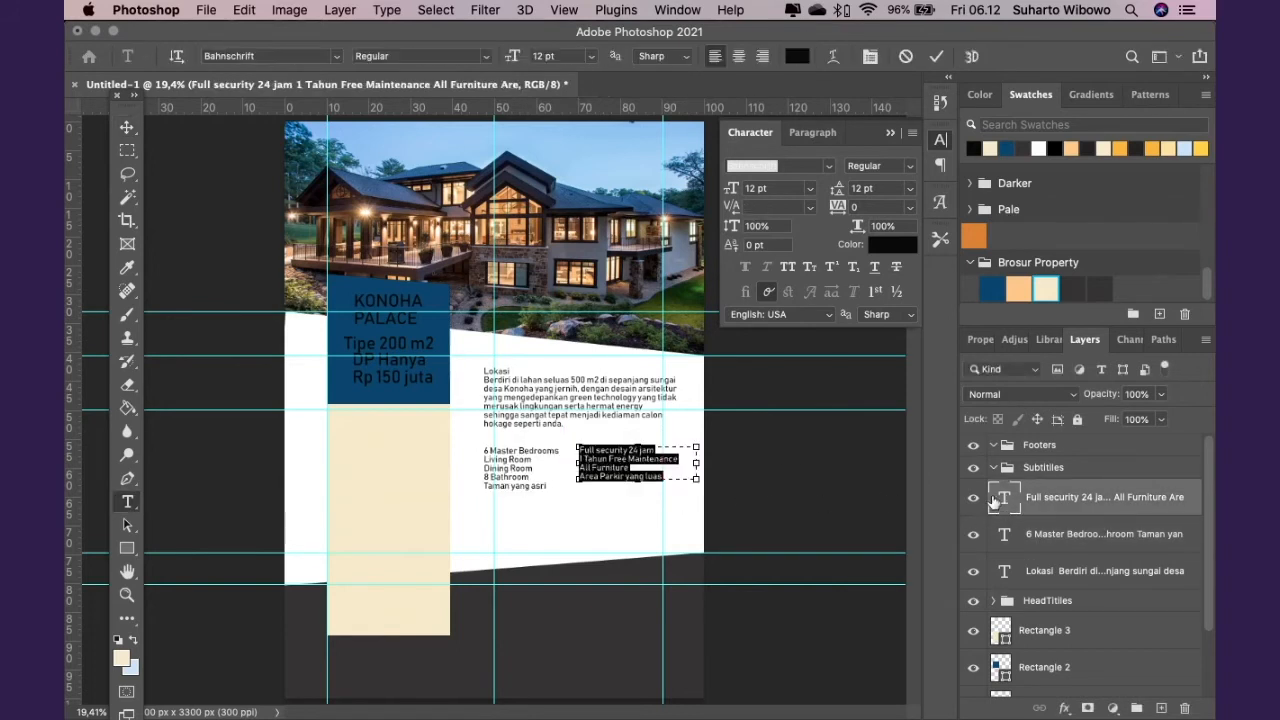
left_click_drag(696, 463, 685, 463)
Copy the heading Fasilitas from the note in Notes and return to Photoshop
key("super+Tab")
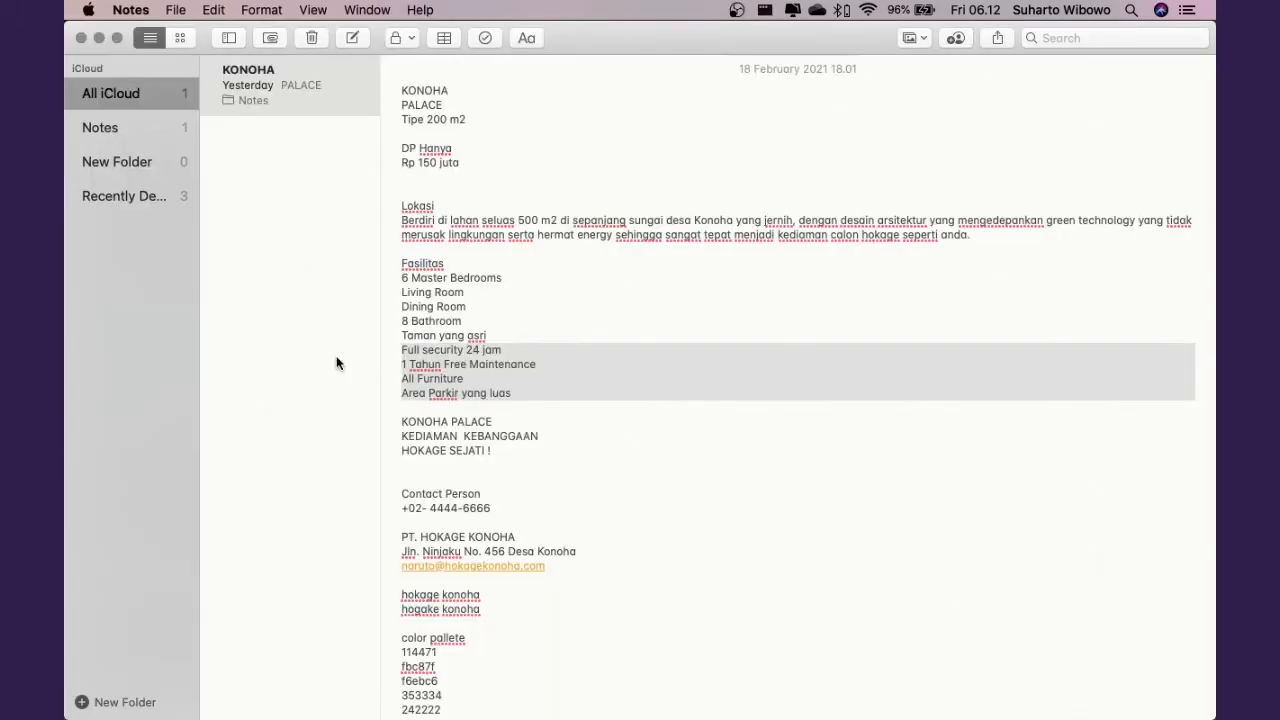
double_click(405, 263)
key("super+c")
key("super+Tab")
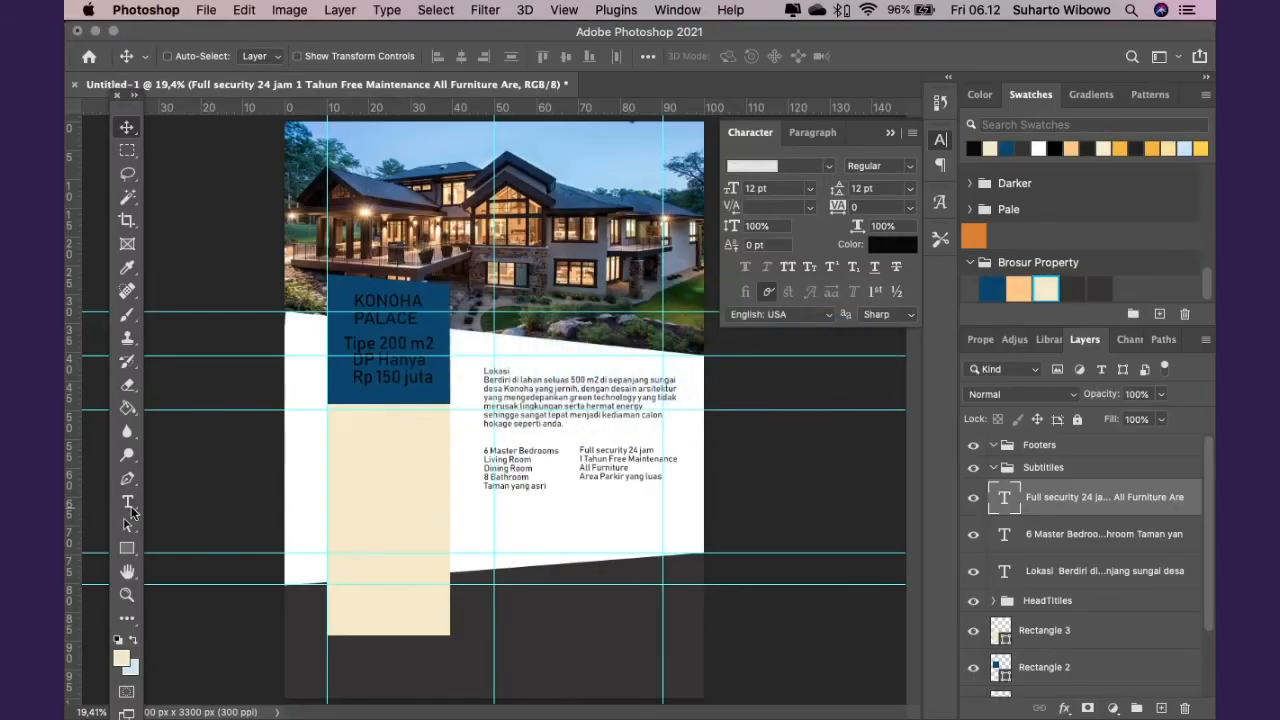
Add a text layer reading Fasilitas and place it as a heading directly above the bedroom list
left_click(127, 501)
left_click(535, 513)
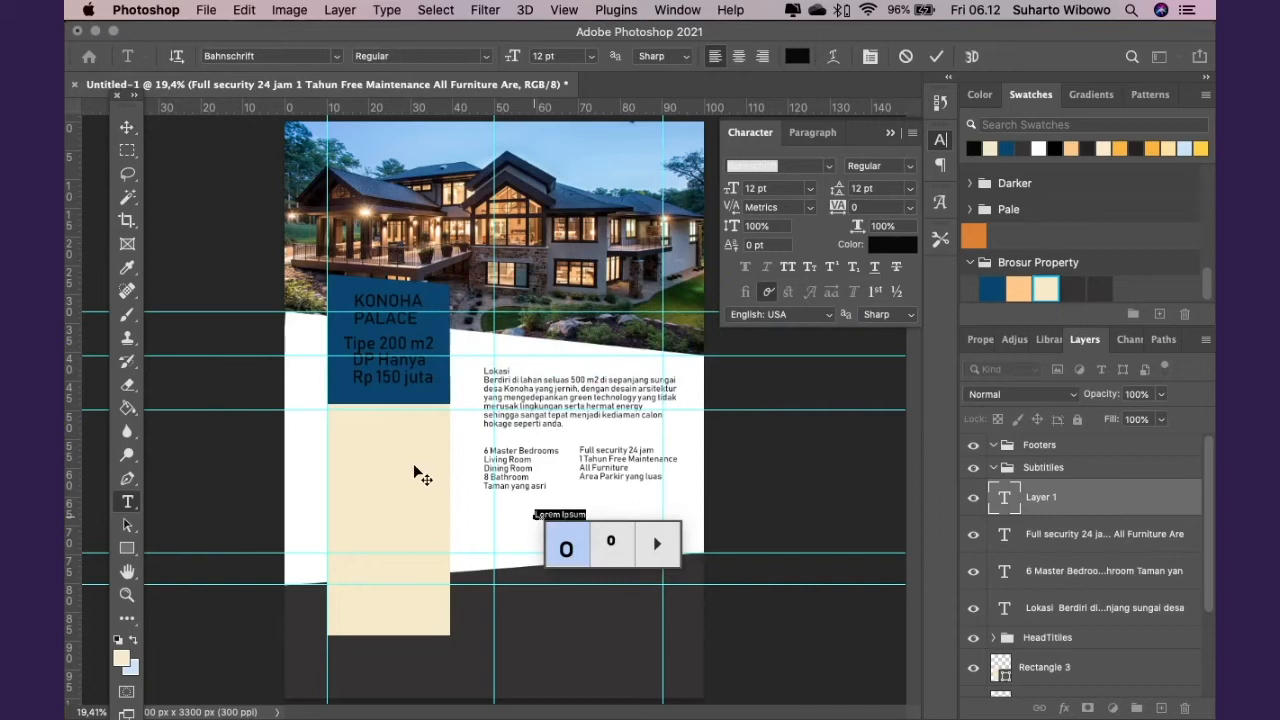
left_click(1010, 505)
double_click(1007, 501)
type("Fasilitas")
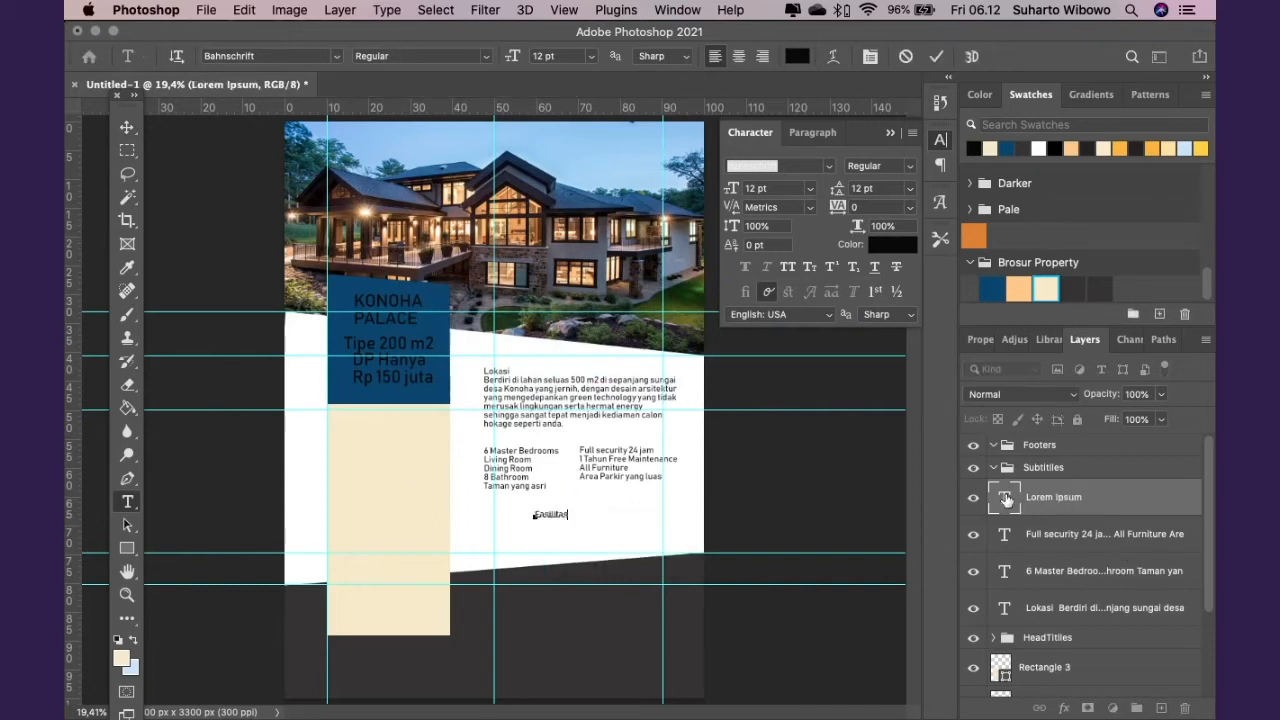
left_click(127, 127)
left_click_drag(557, 523, 509, 443)
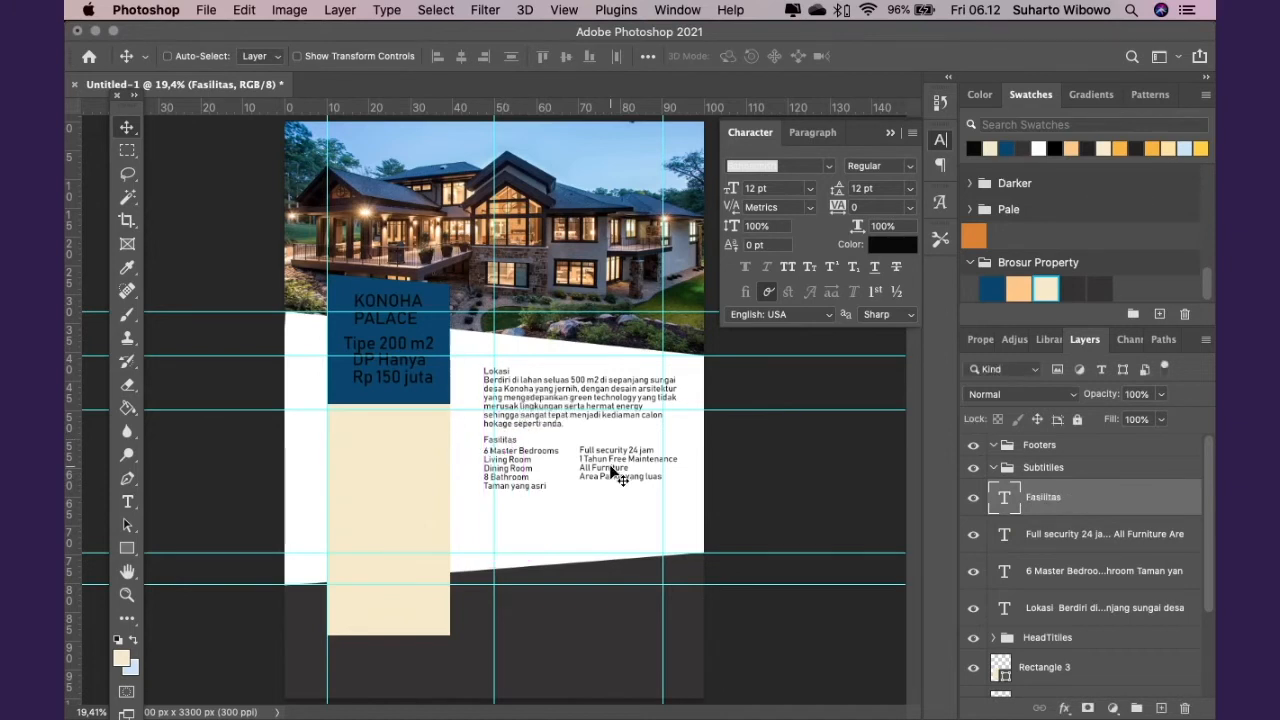
Copy the three slogan lines KONOHA PALACE to HOKAGE SEJATI ! from the note in Notes and return to Photoshop
key("super+Tab")
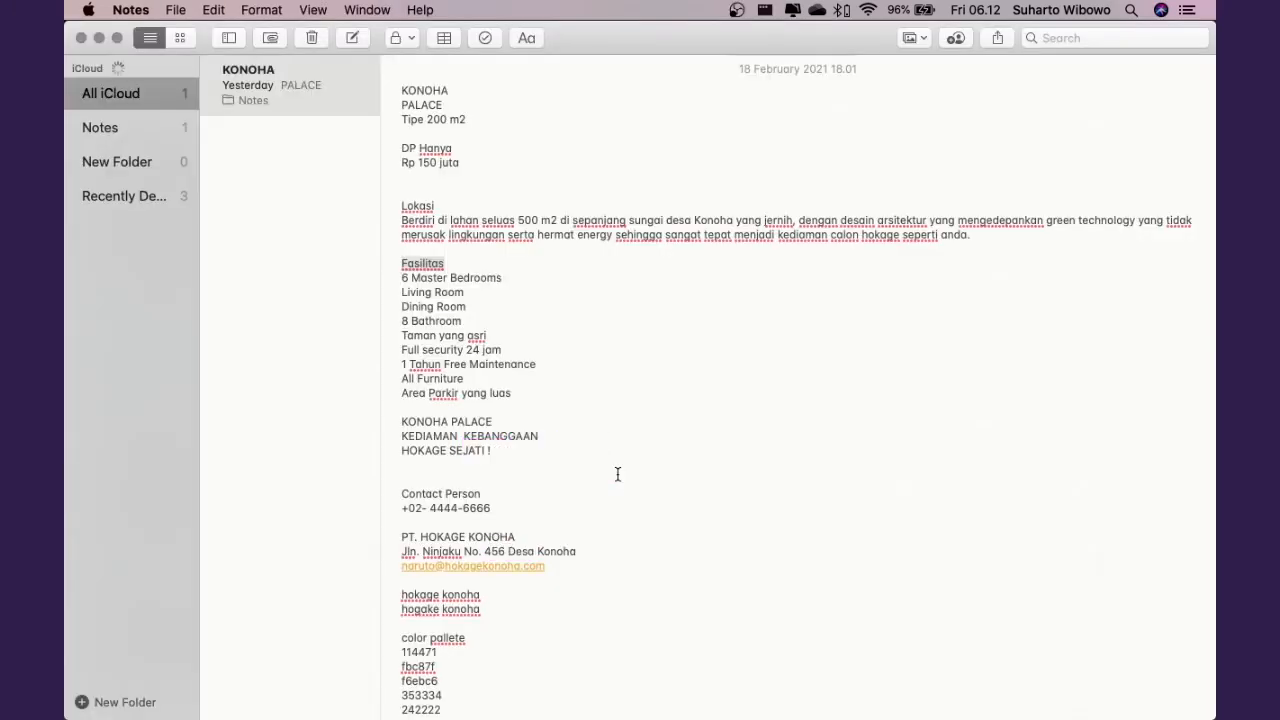
left_click(567, 472)
left_click_drag(401, 421, 522, 450)
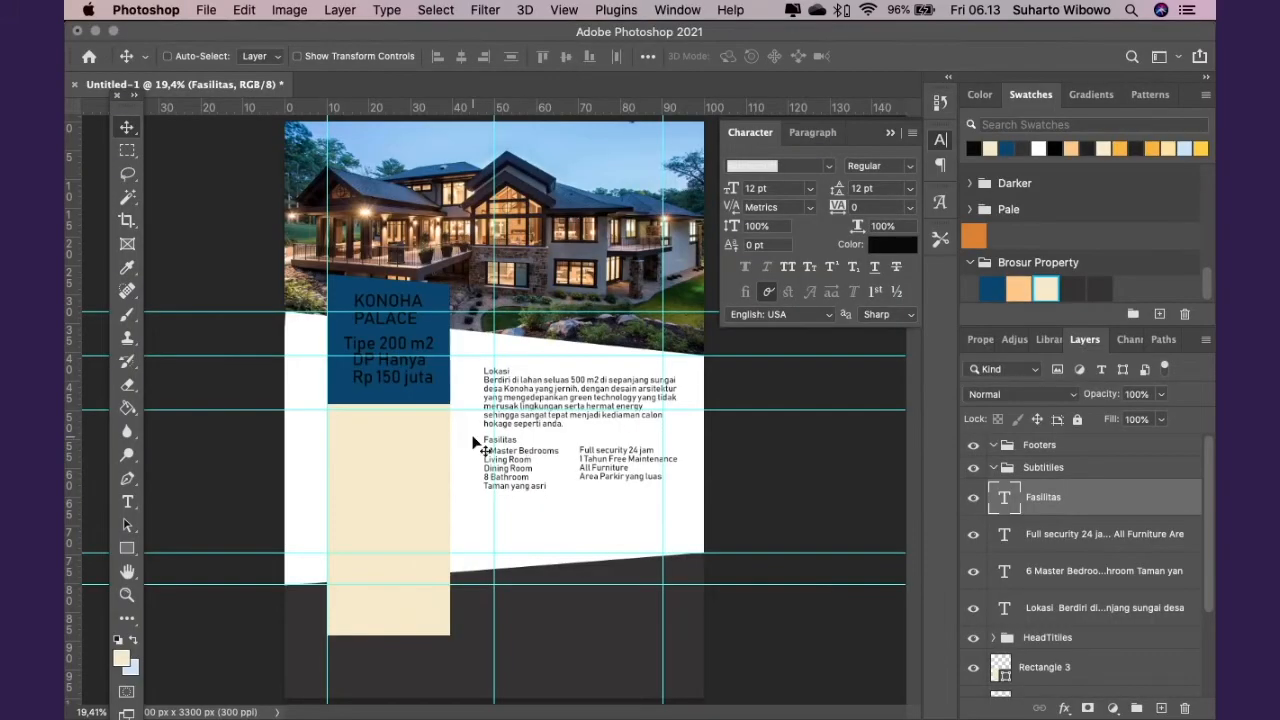
Add a text layer with the copied KONOHA PALACE KEDIAMAN KEBANGGAAN HOKAGE SEJATI ! lines and place it below the bedroom list
left_click(127, 501)
left_click(526, 524)
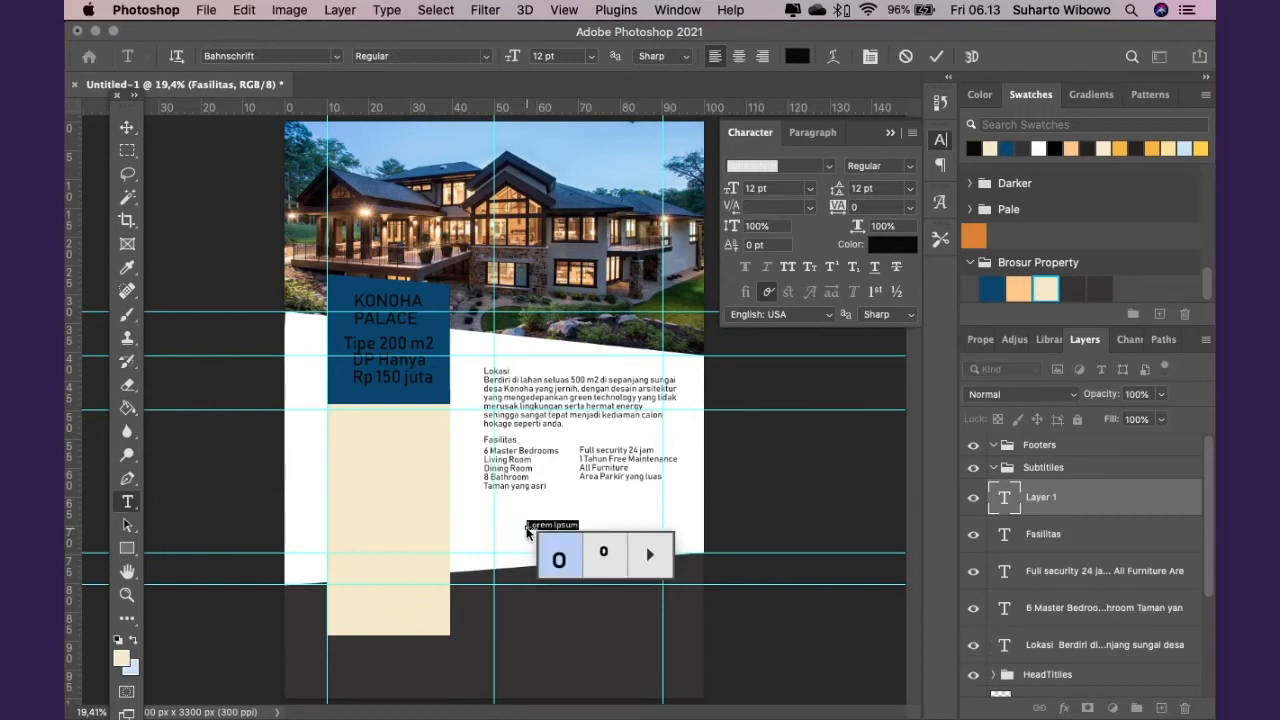
left_click(990, 532)
double_click(1006, 498)
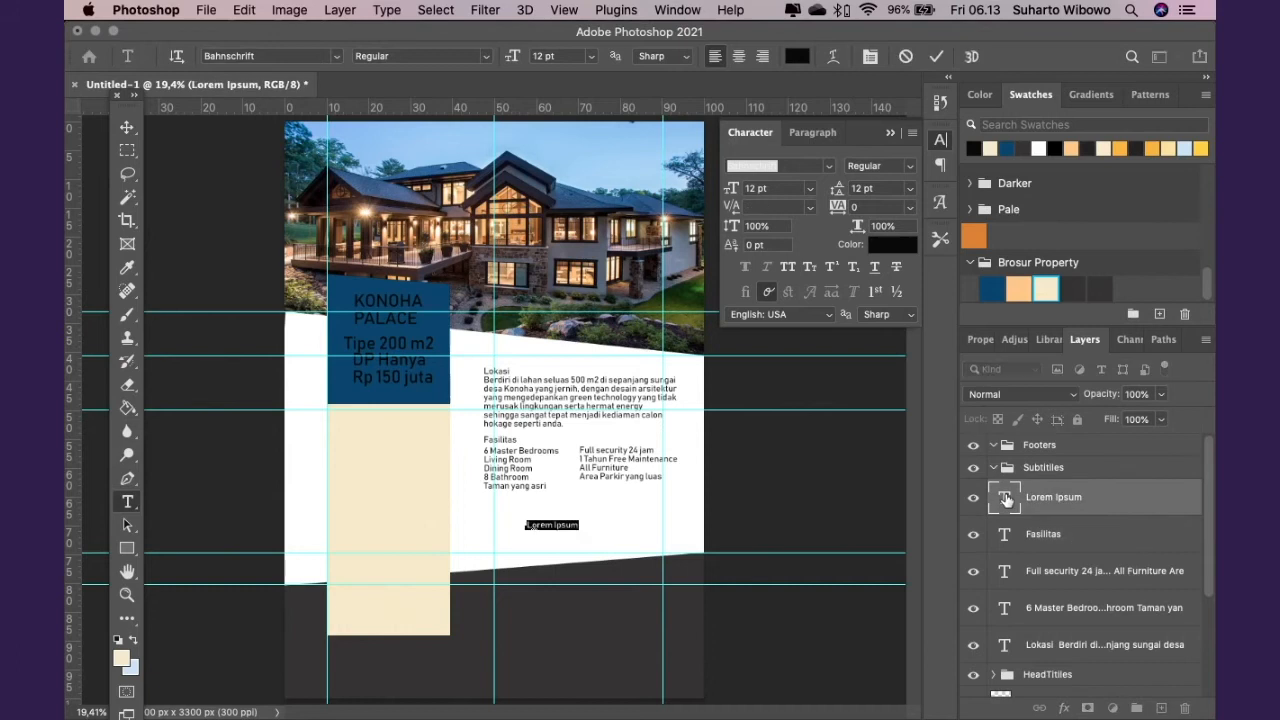
key("super+v")
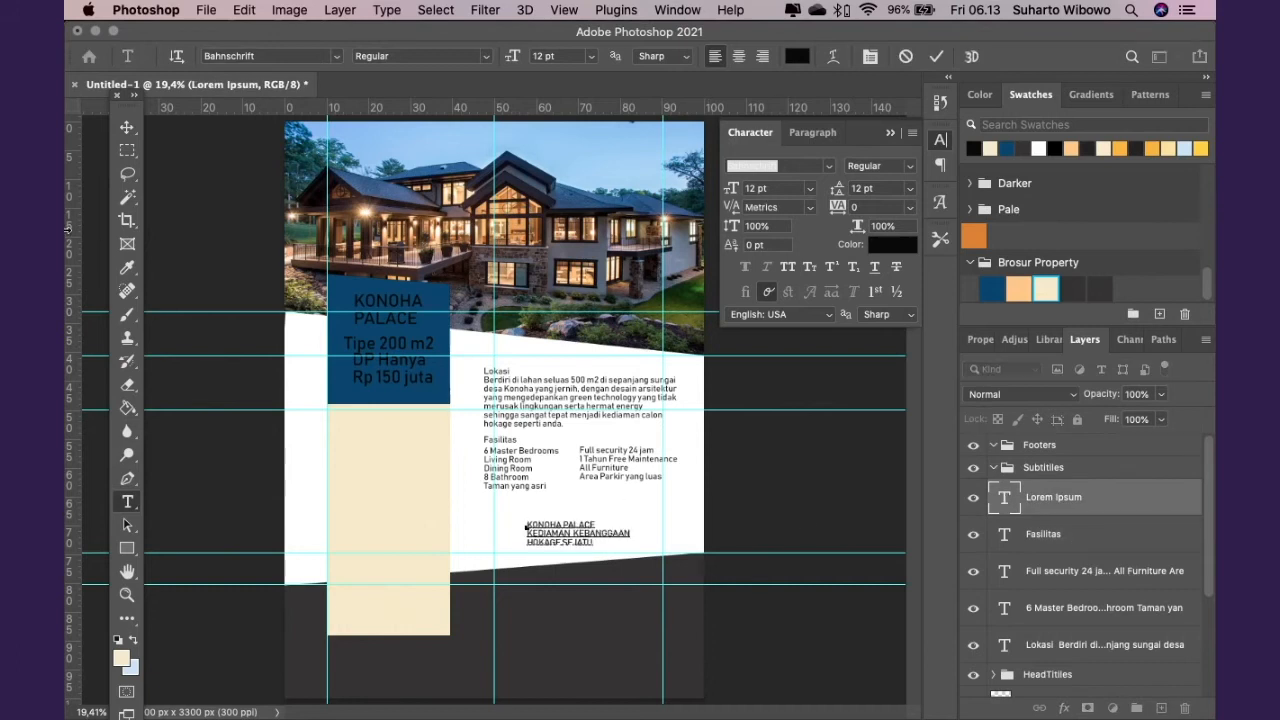
left_click(128, 128)
left_click_drag(577, 532, 537, 521)
Copy the Contact Person line and the phone number below it from the note in Notes, and return to Photoshop
key("super+Tab")
left_click(529, 530)
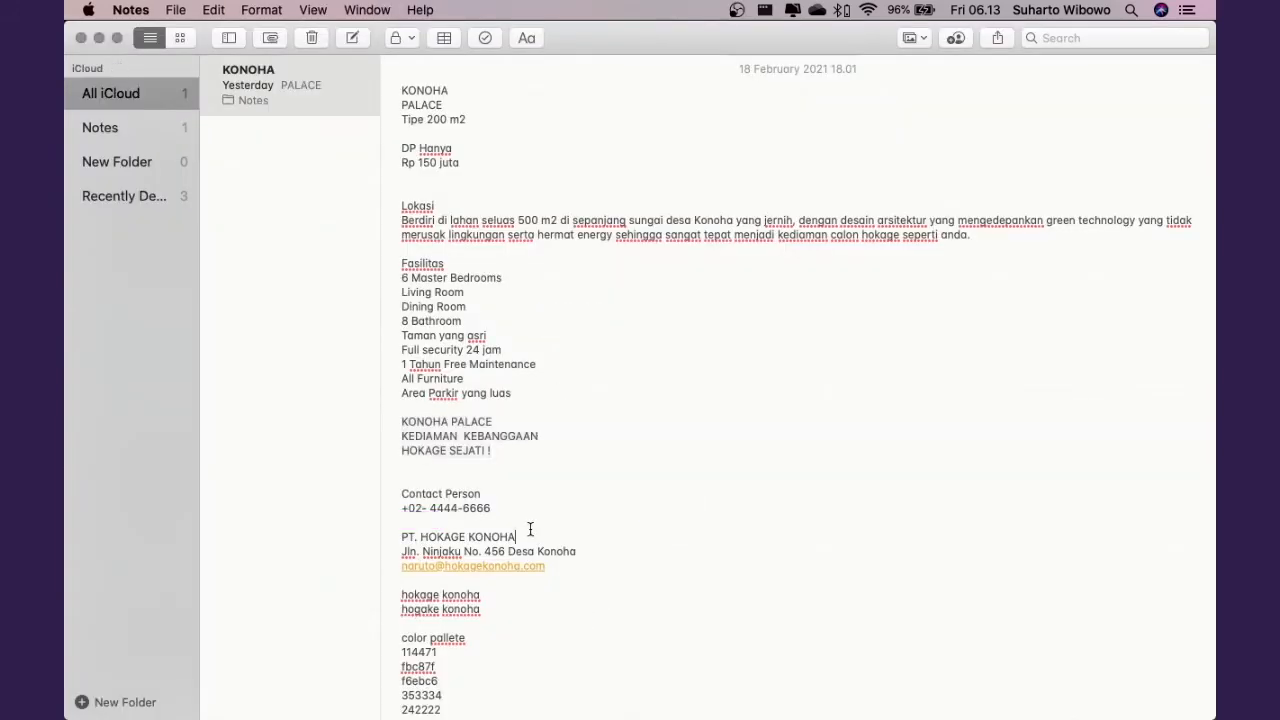
scroll(529, 529, "down", 3)
scroll(526, 443, "up", 1)
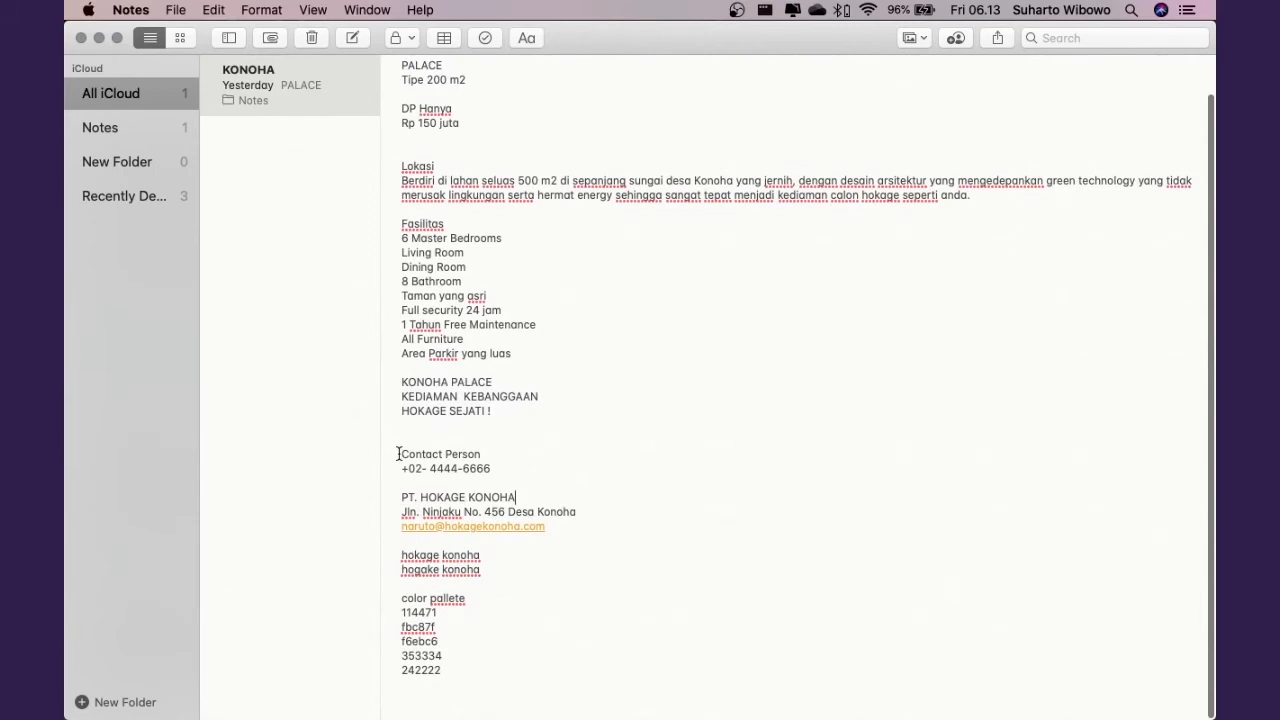
left_click_drag(398, 454, 517, 463)
key("super+c")
key("super+Tab")
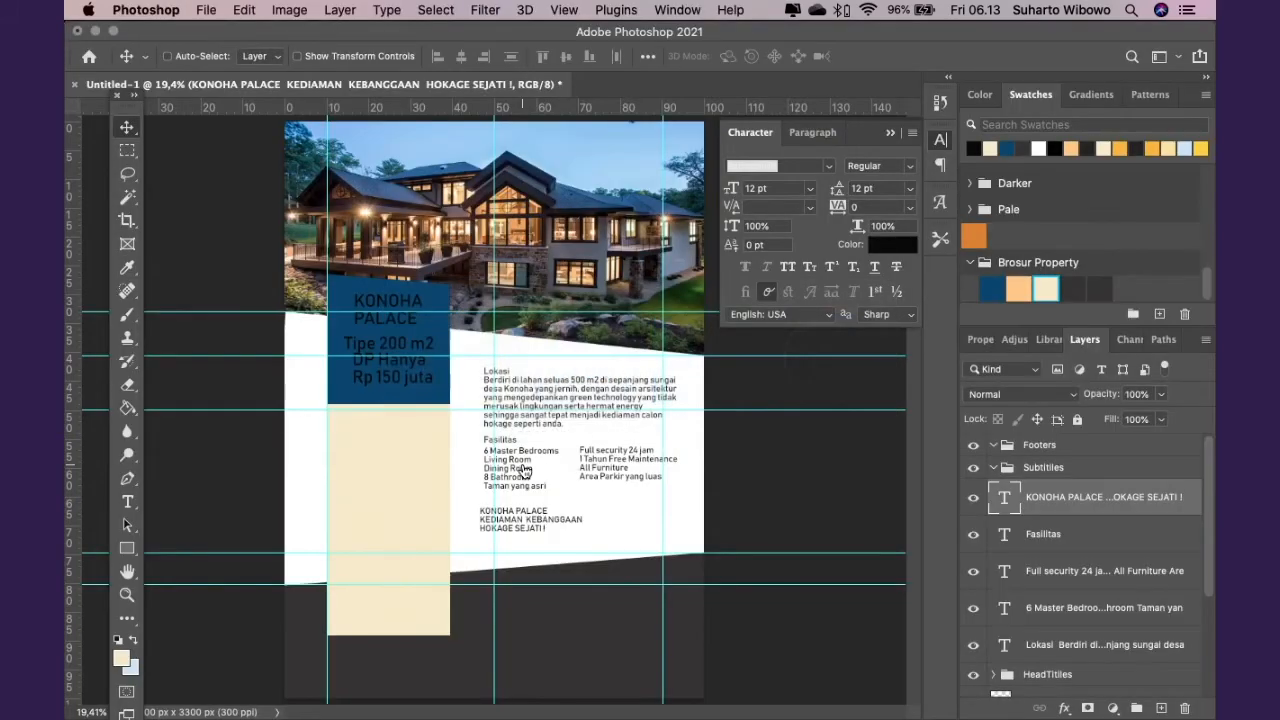
Move the five text layers from the slogan down to Lokasi into the Subtitiles group and collapse the group
left_click(1001, 469)
left_click(1016, 645, "shift")
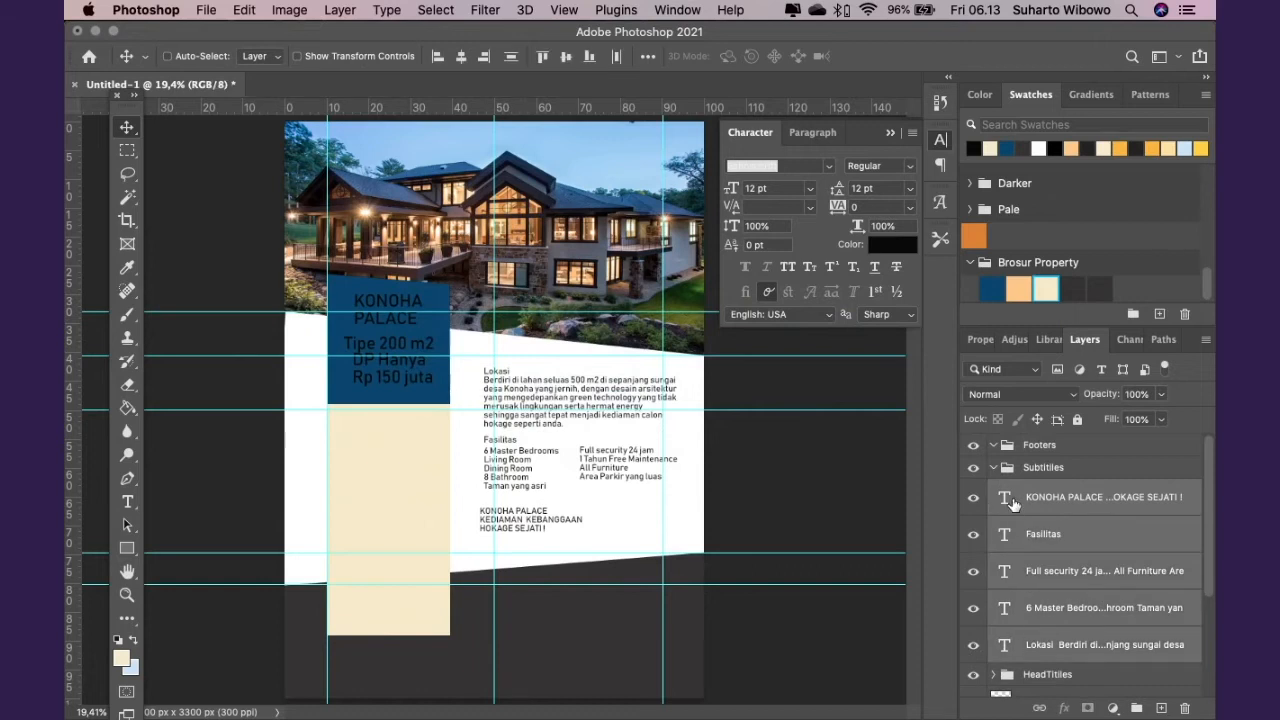
left_click_drag(1020, 498, 1037, 474)
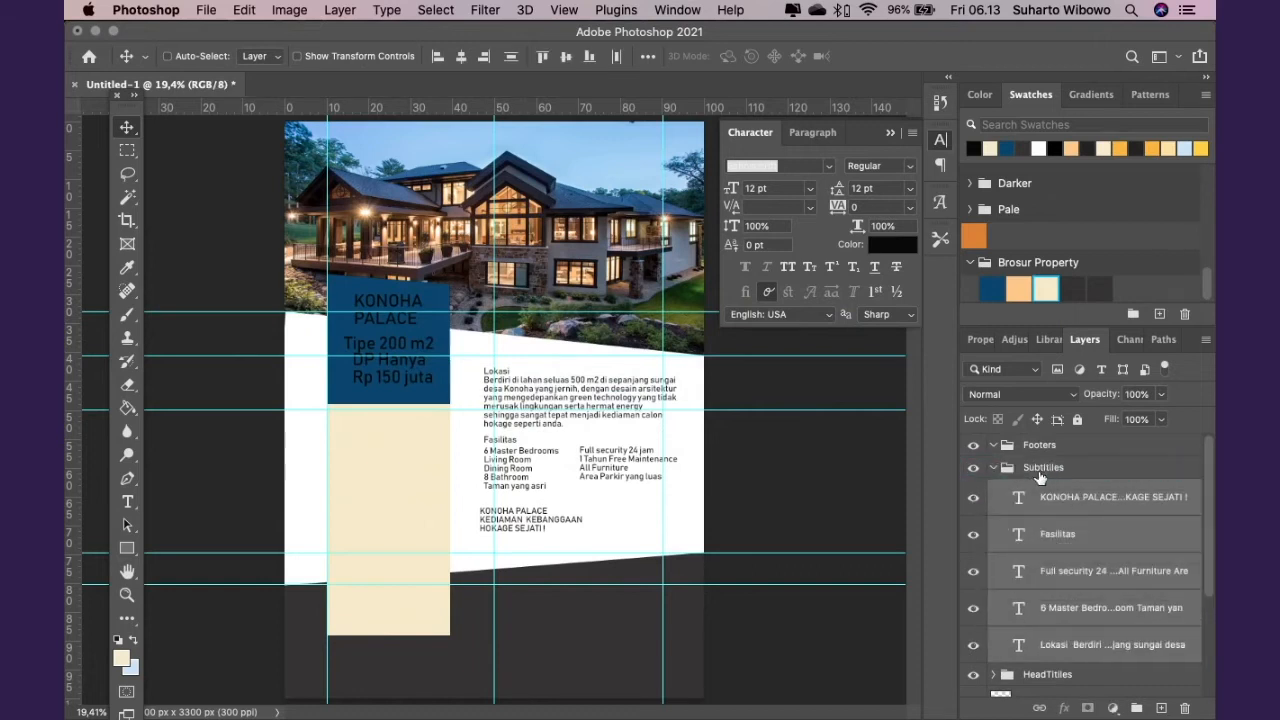
left_click(994, 468)
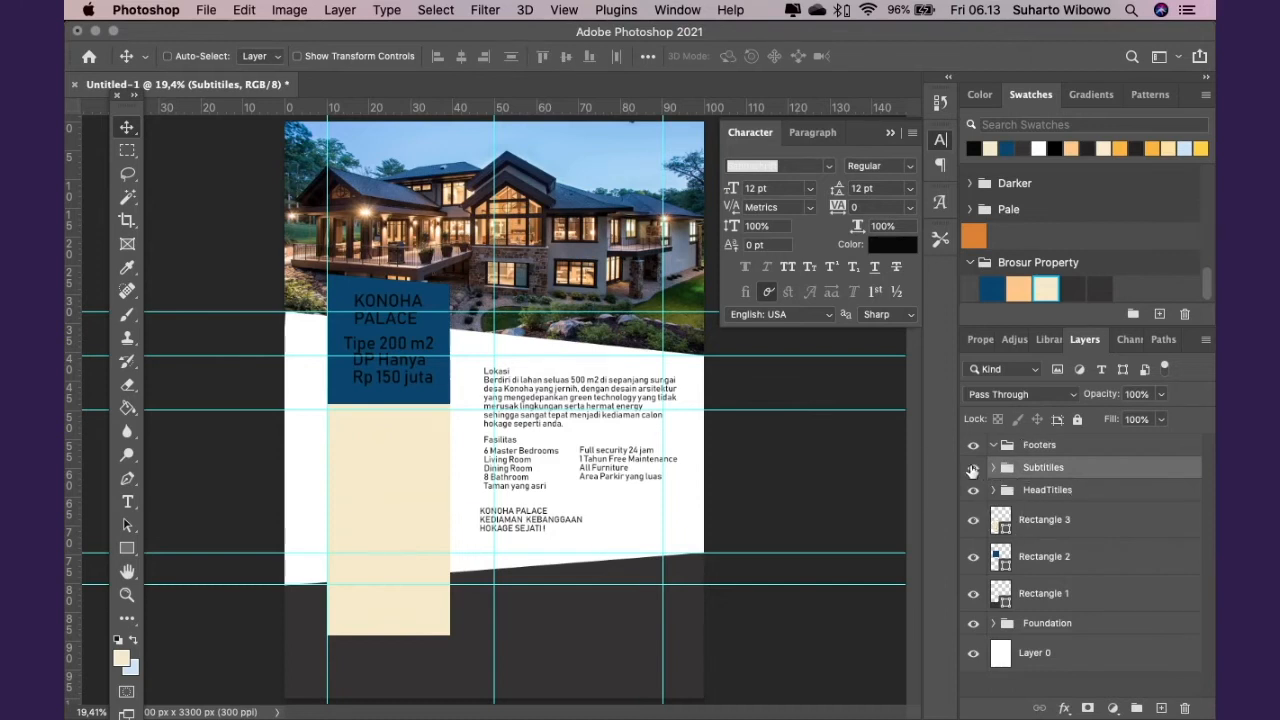
Check the Subtitiles group's contents by hiding and showing it, and nudge the whole group slightly left
left_click(973, 468)
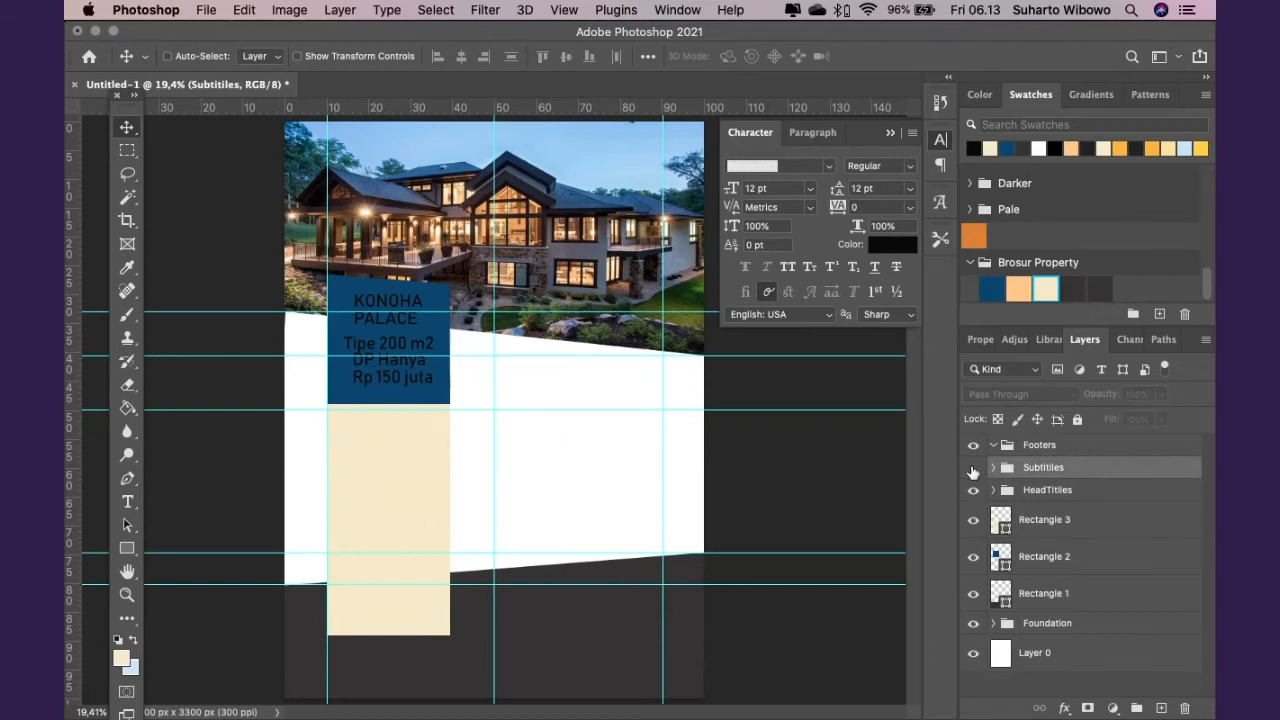
left_click(973, 469)
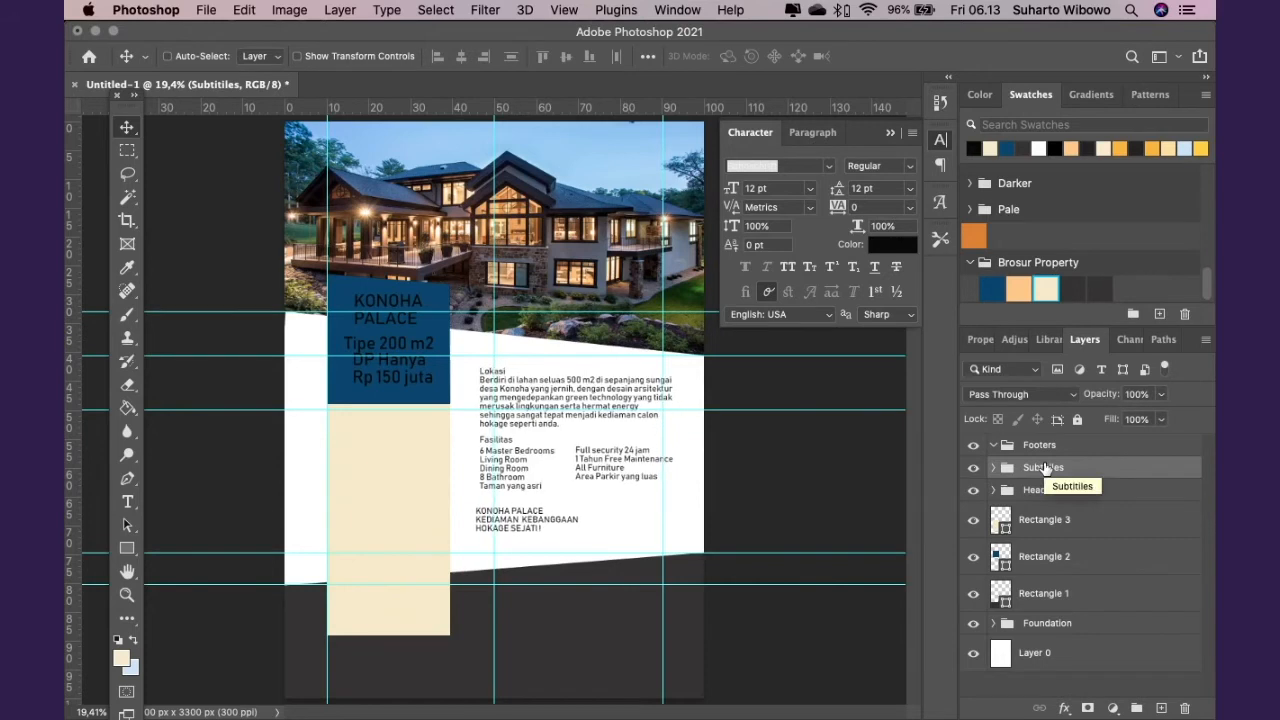
key("shift+Left")
key("shift+Left")
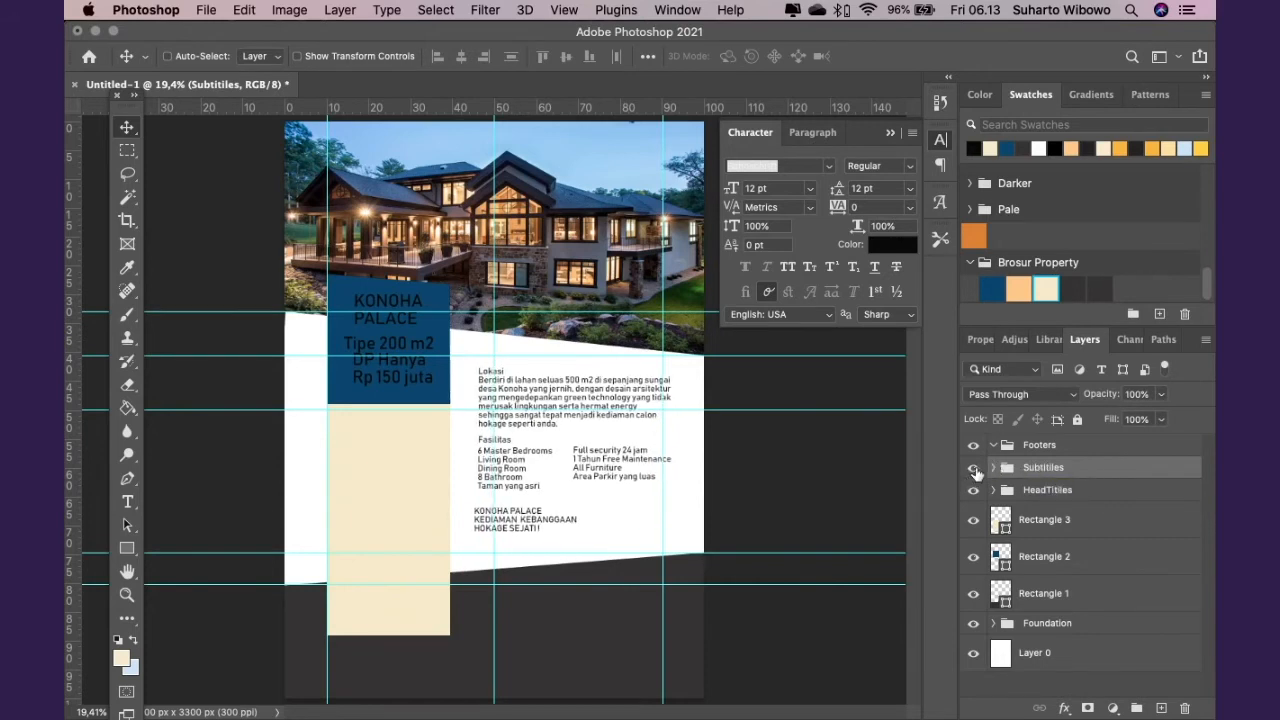
Start a new text layer inside the Footers group, on the dark area below the white section
double_click(1005, 450)
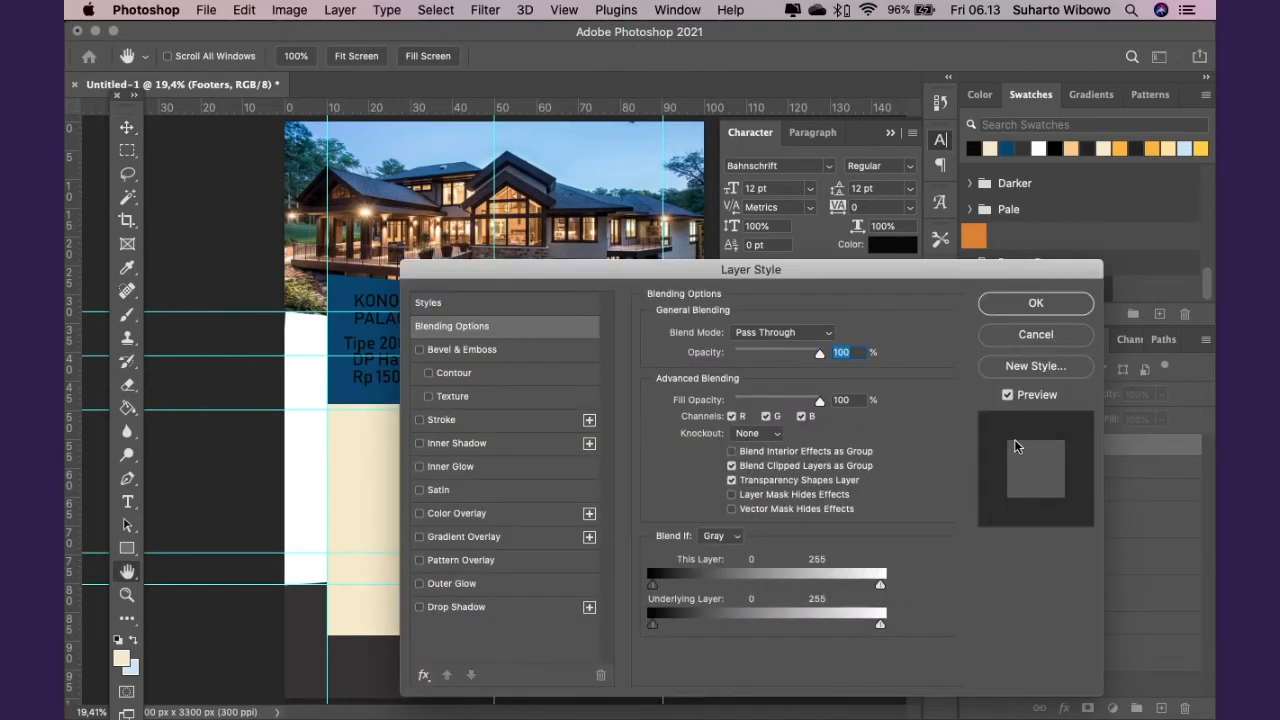
left_click(996, 336)
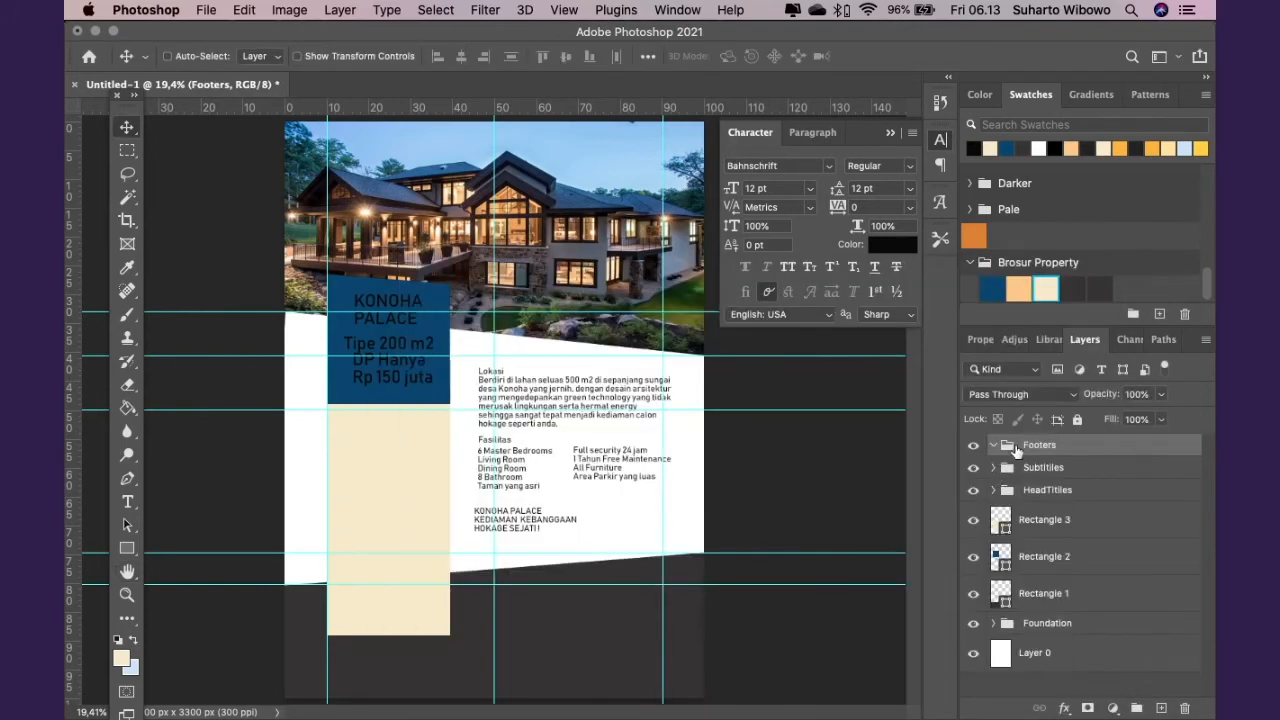
left_click(128, 503)
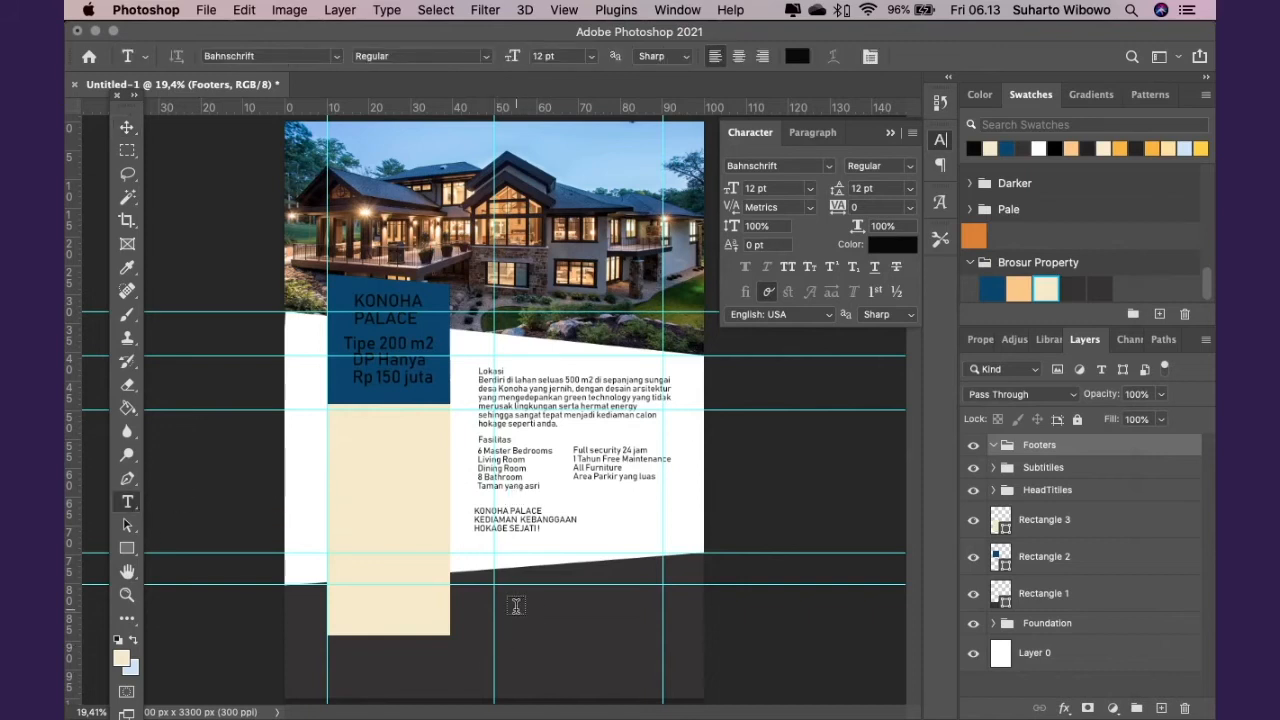
key("super+Tab")
key("super+Tab")
left_click(502, 604)
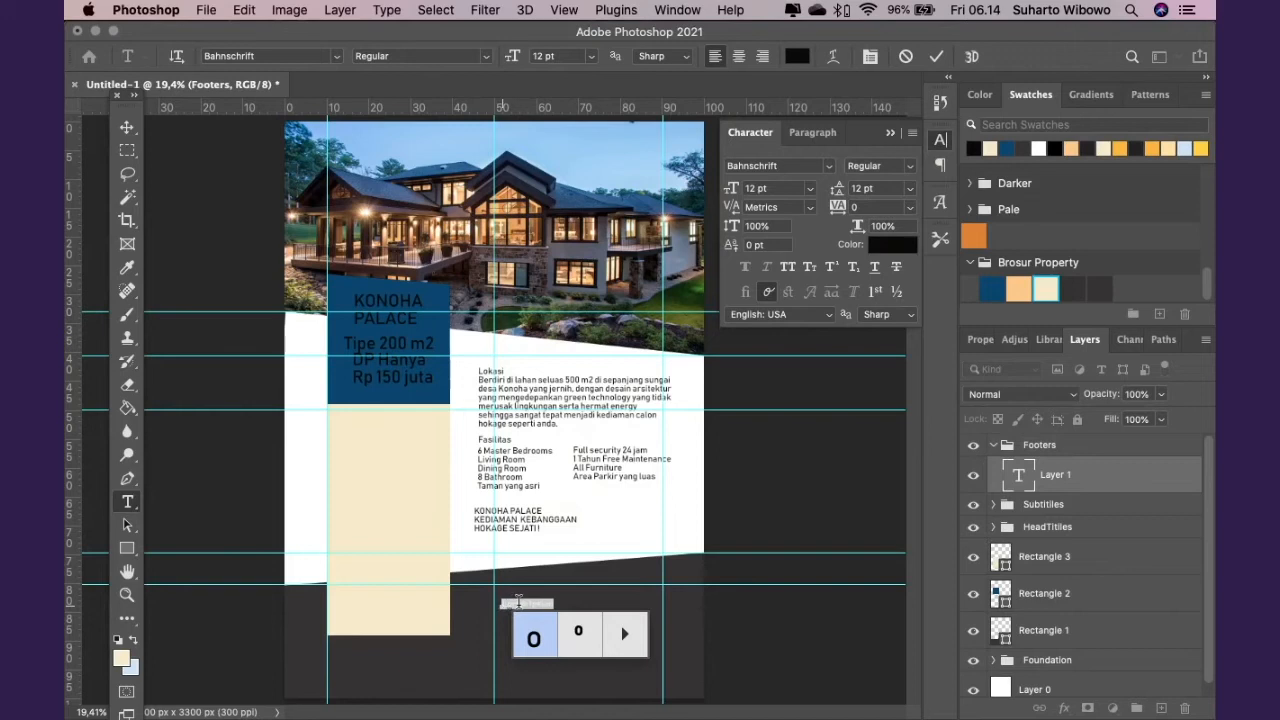
Replace the placeholder text in the footer with a recently used round bullet glyph
key("Right")
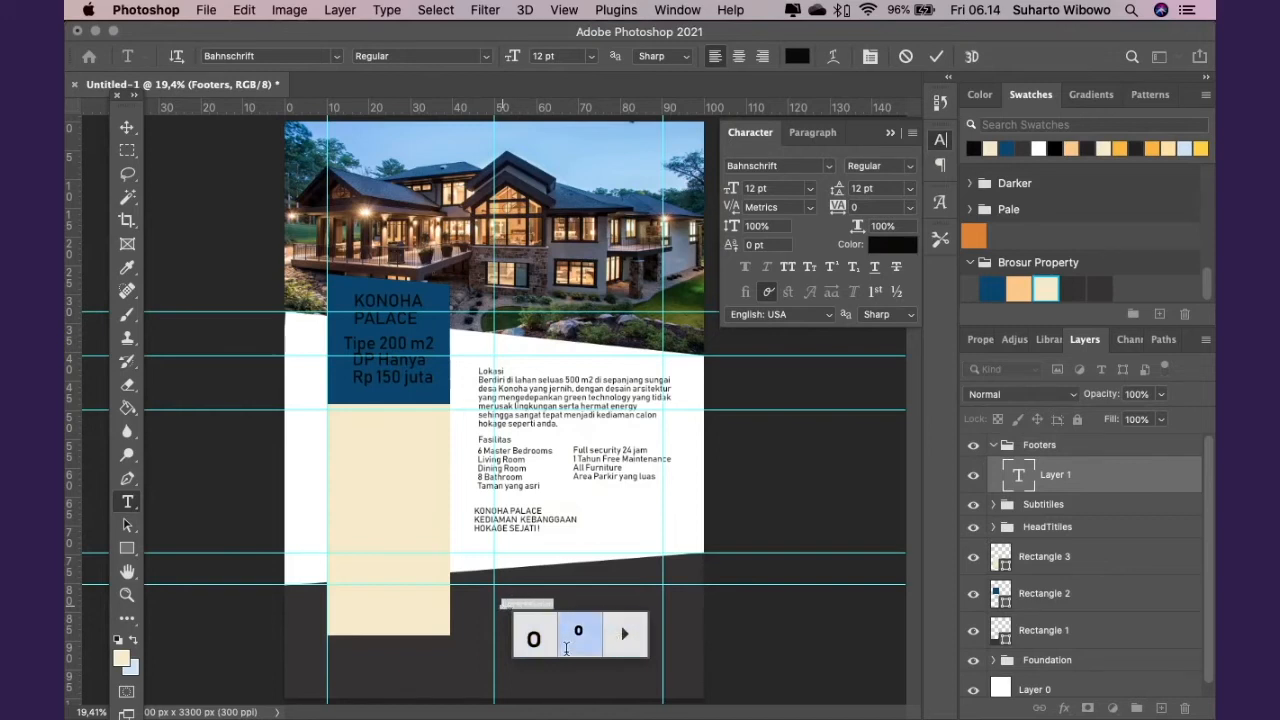
left_click(628, 638)
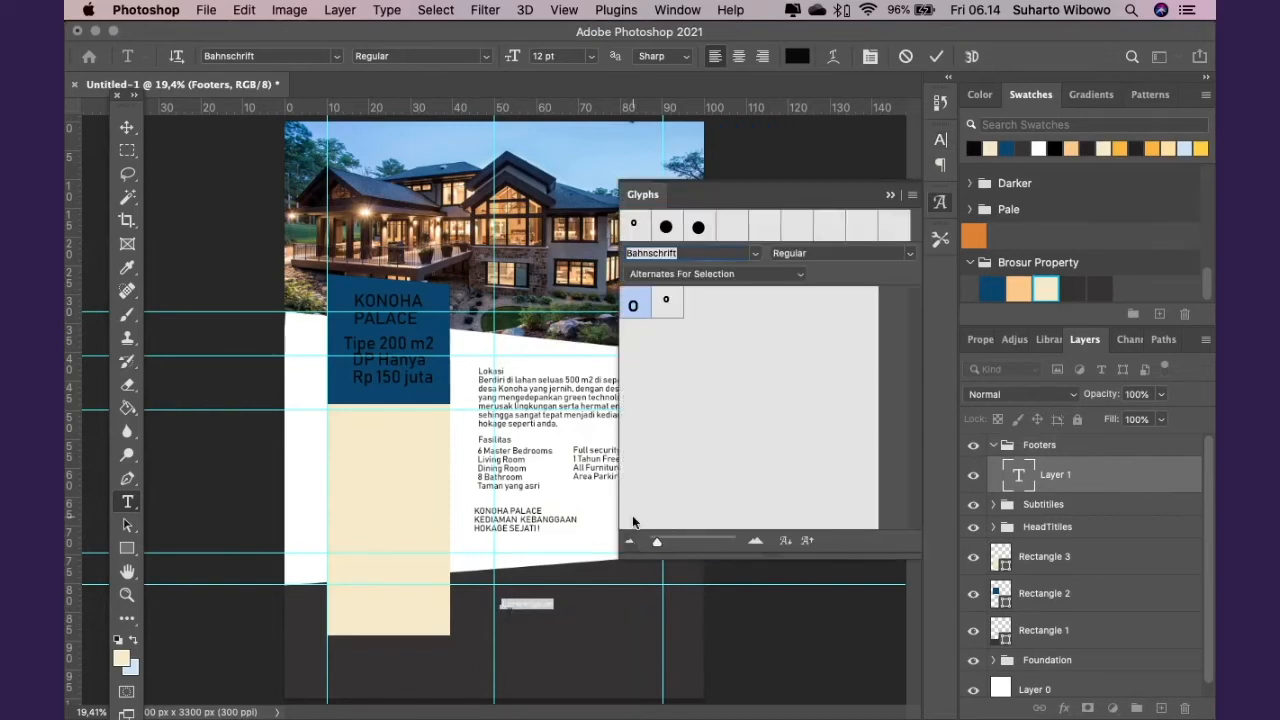
double_click(706, 229)
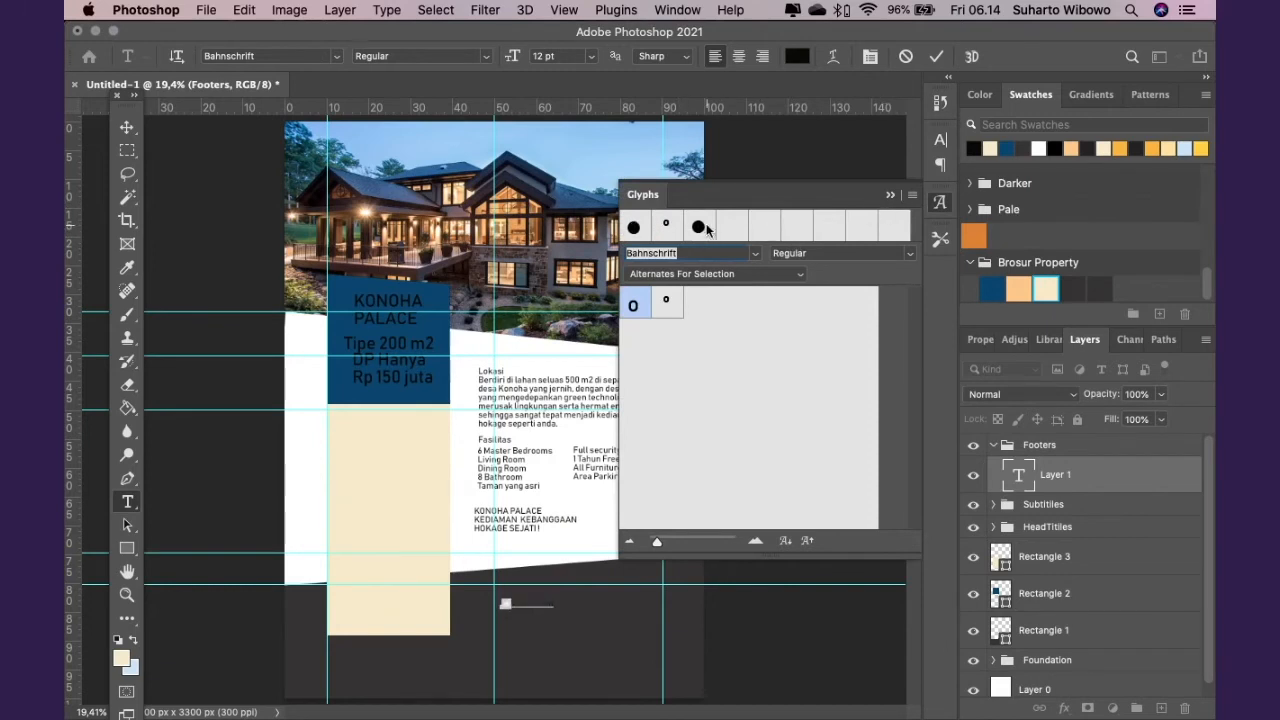
left_click(890, 196)
Replace the footer text layer's content with the copied Contact Person and phone number lines
left_click(1024, 479)
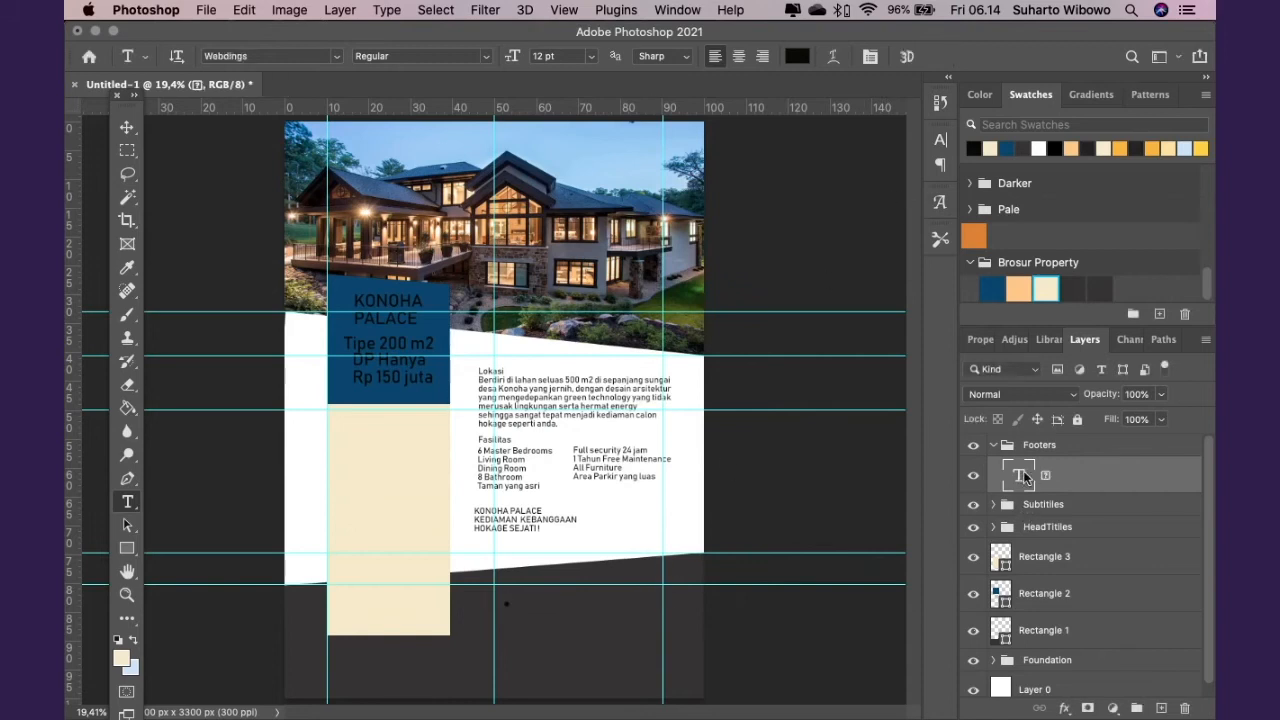
double_click(1020, 479)
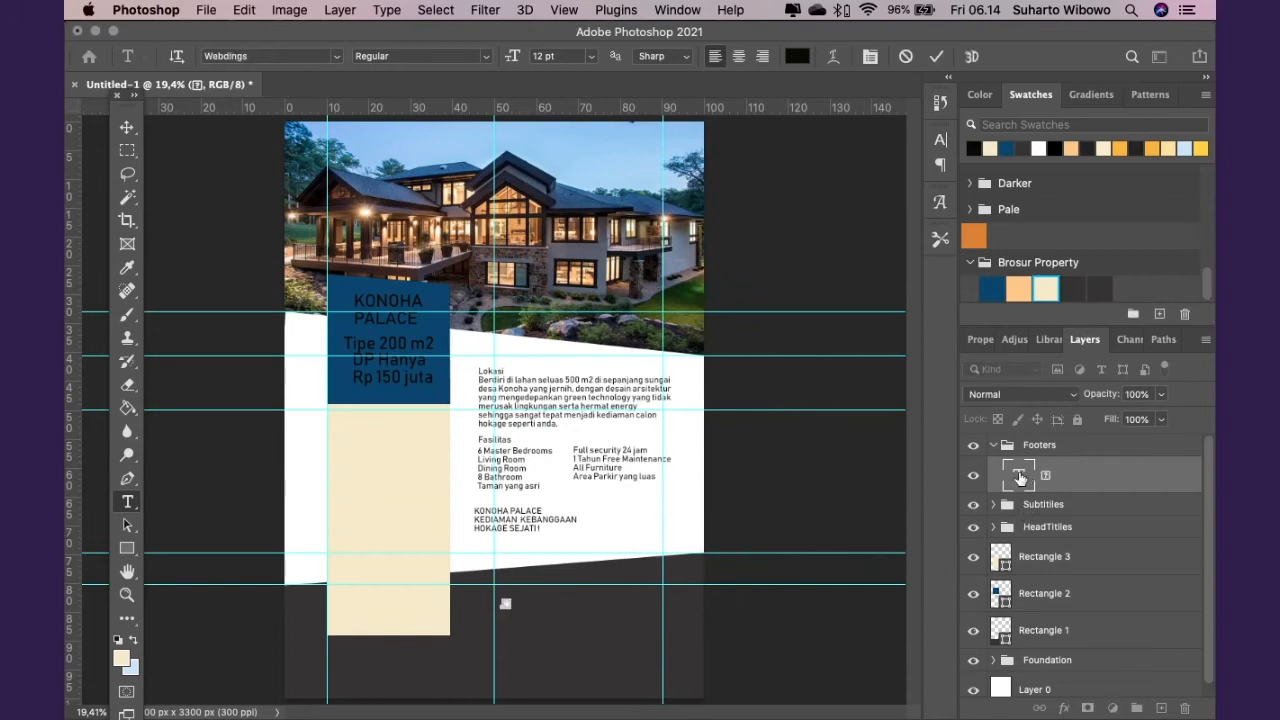
key("super+Tab")
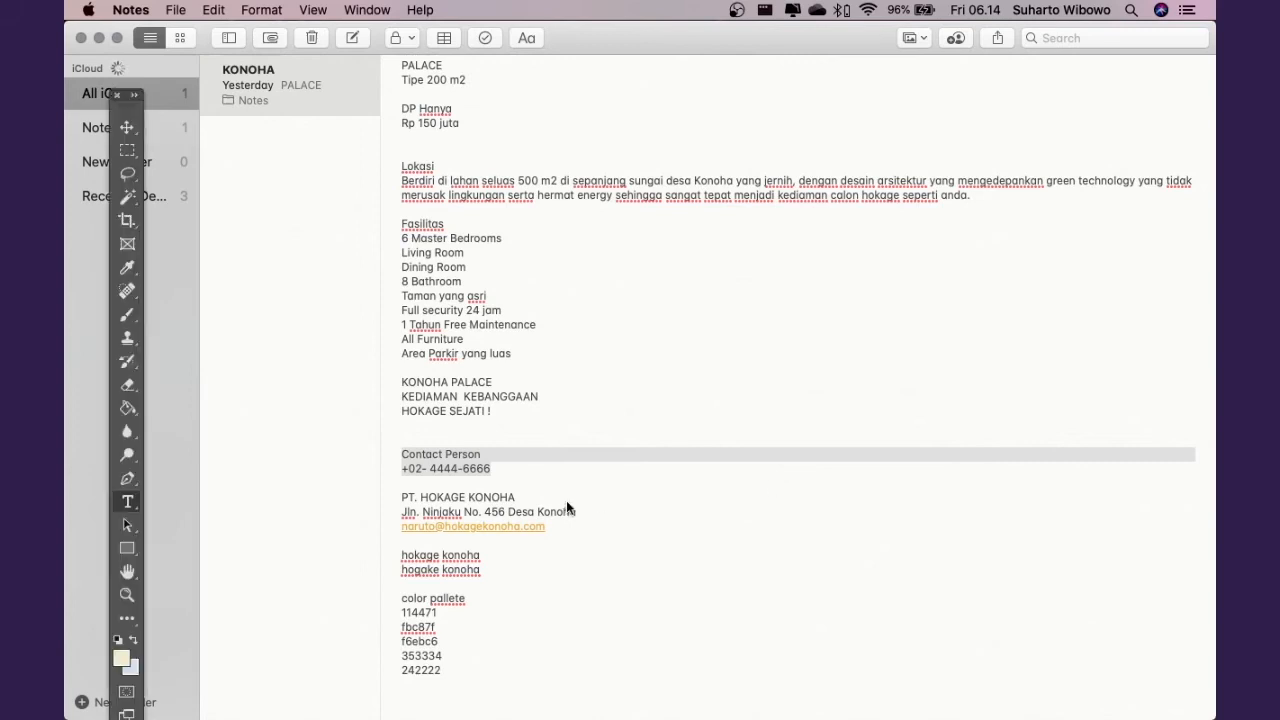
key("super+Tab")
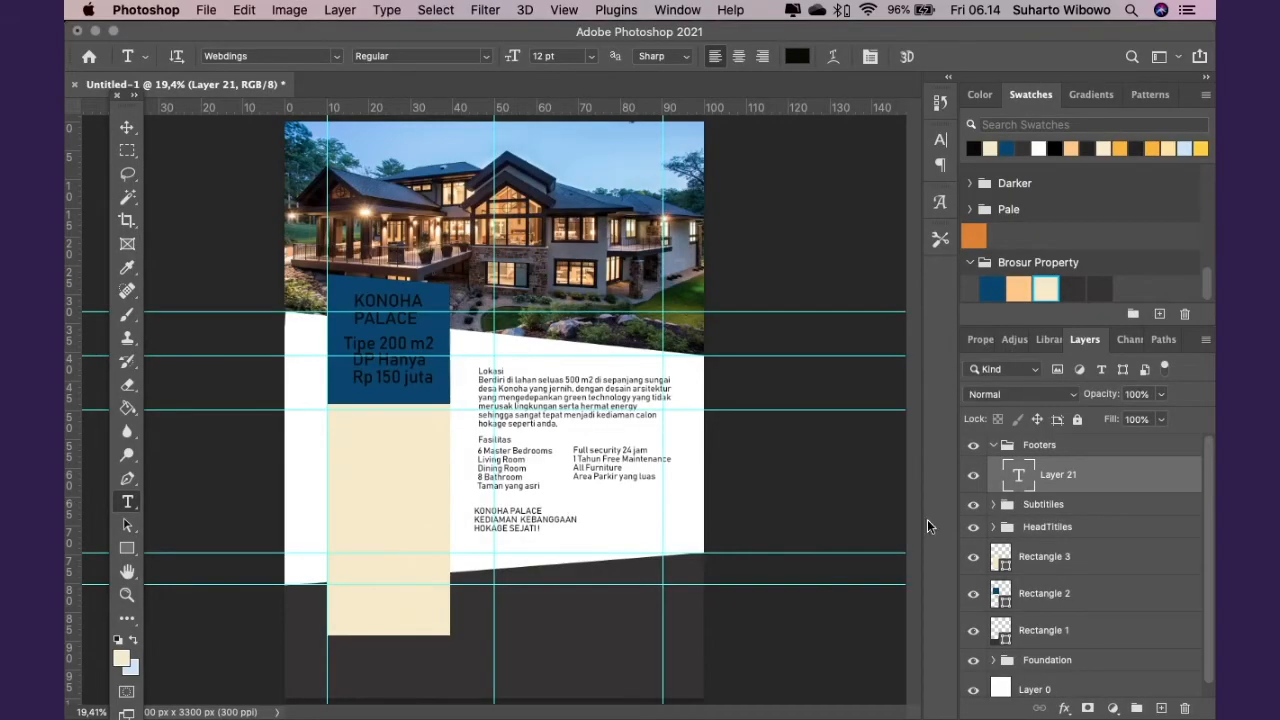
double_click(1012, 480)
key("super+v")
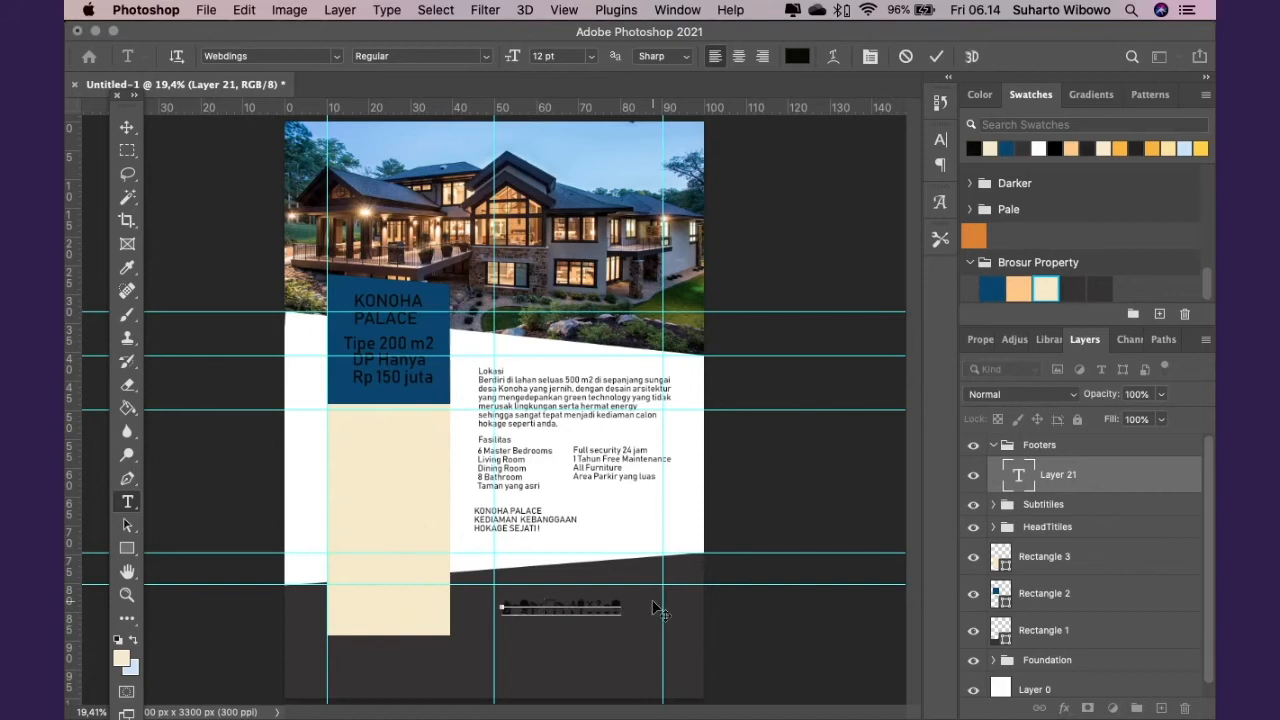
Set the font of all the footer contact text to Bahnschrift Regular
key("super+a")
left_click(293, 56)
type("bahns")
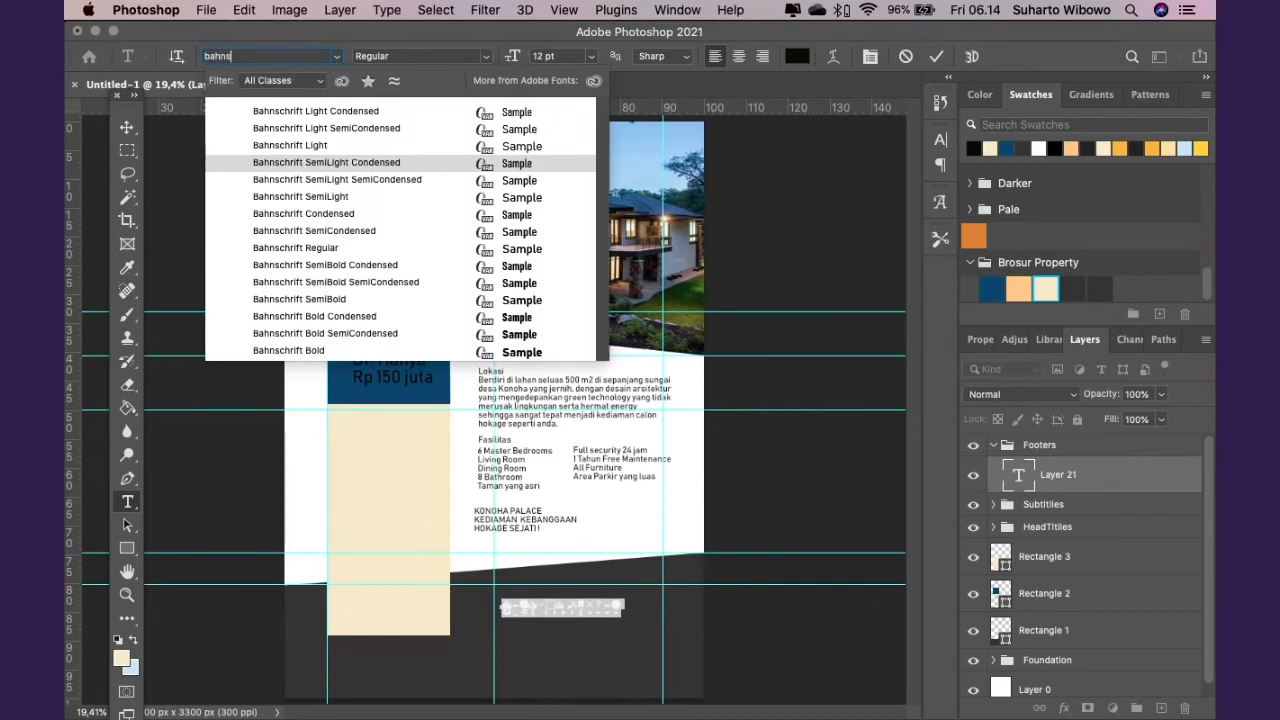
key("Down")
key("Down")
key("Down")
key("Down")
key("Down")
key("Up")
key("Return")
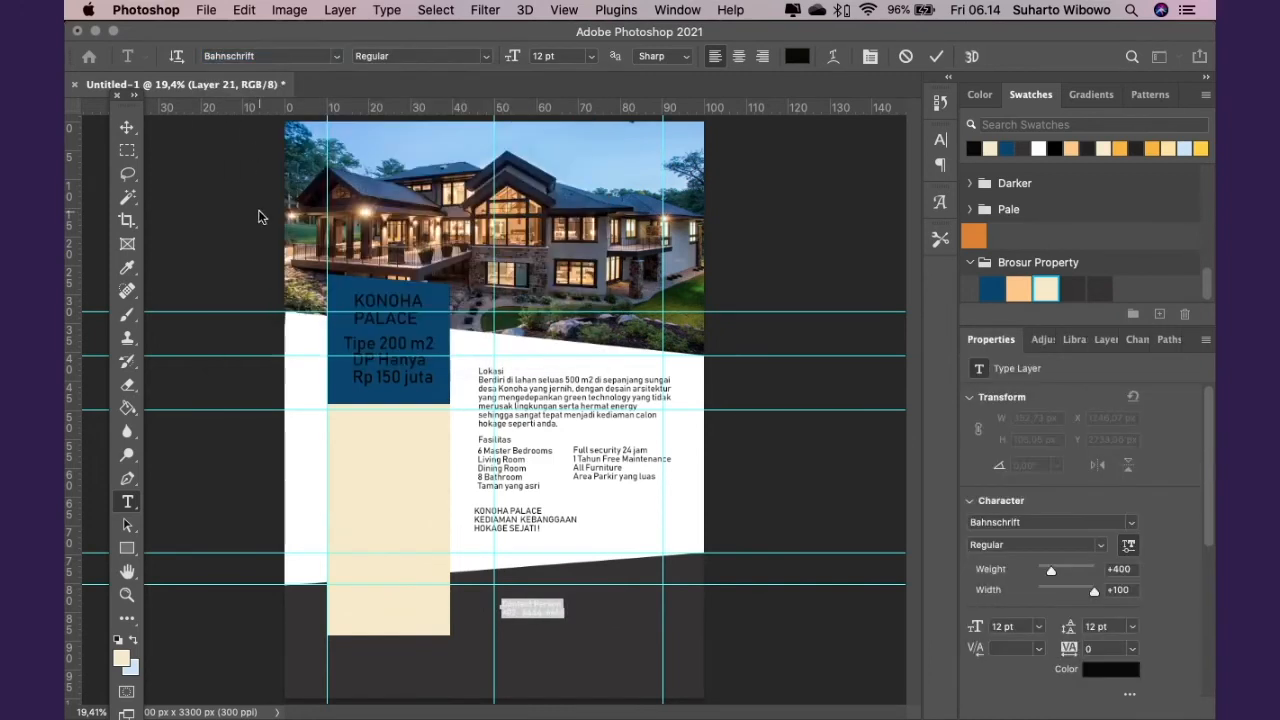
Move the footer contact text to about X 1198 px, Y 2691 px, aligned with the middle vertical guide, and show the layer list
left_click(127, 128)
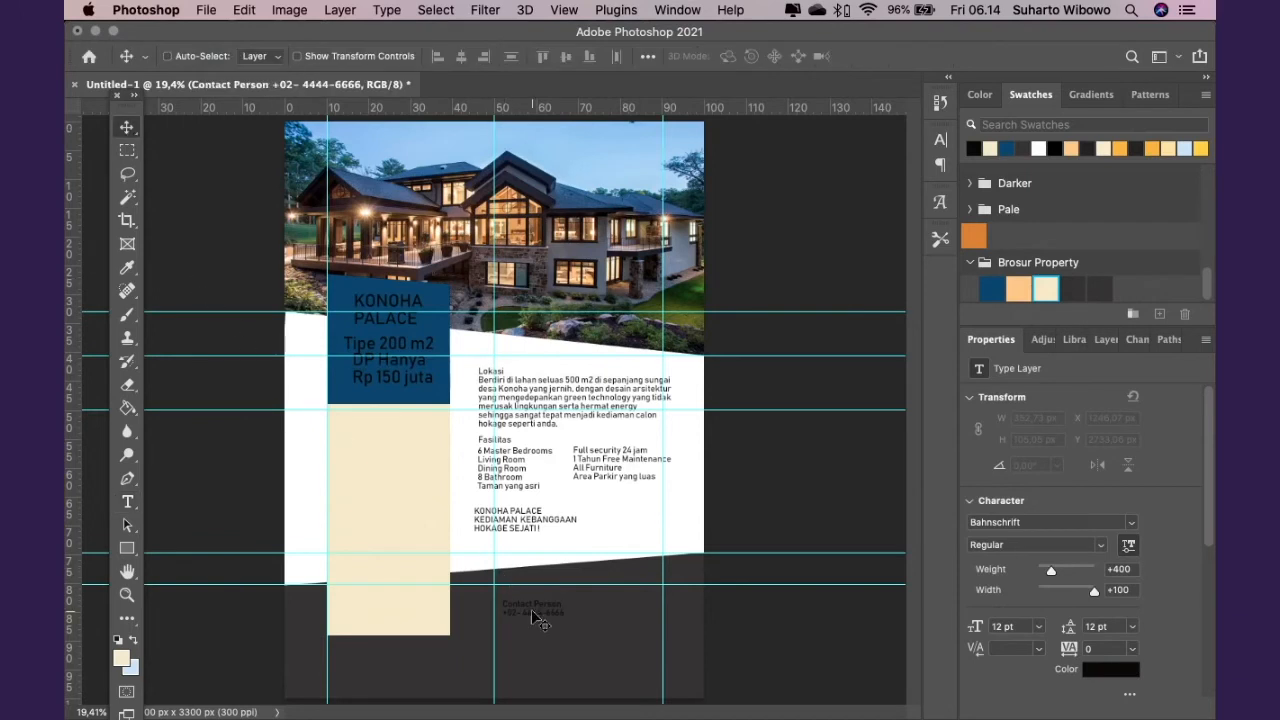
left_click_drag(546, 624, 560, 624)
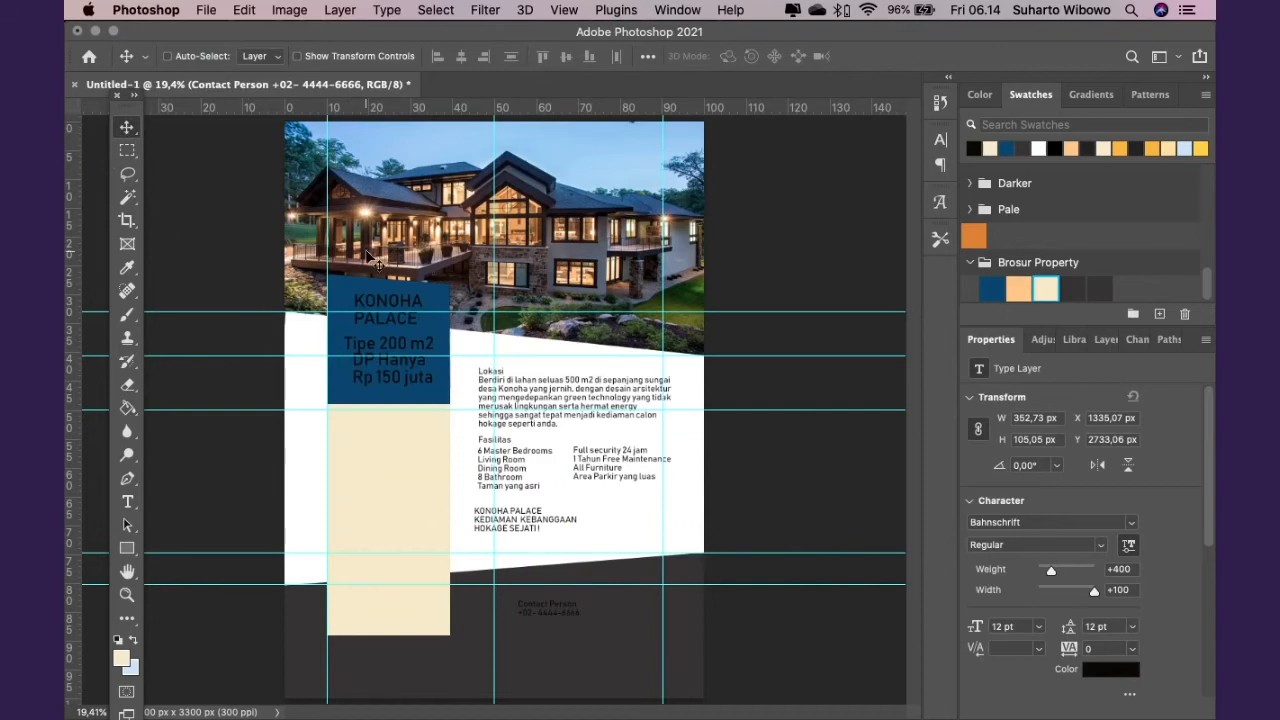
mouse_move(559, 609)
left_mouse_down()
mouse_move(620, 605)
mouse_move(525, 590)
mouse_move(575, 605)
mouse_move(540, 604)
left_mouse_up()
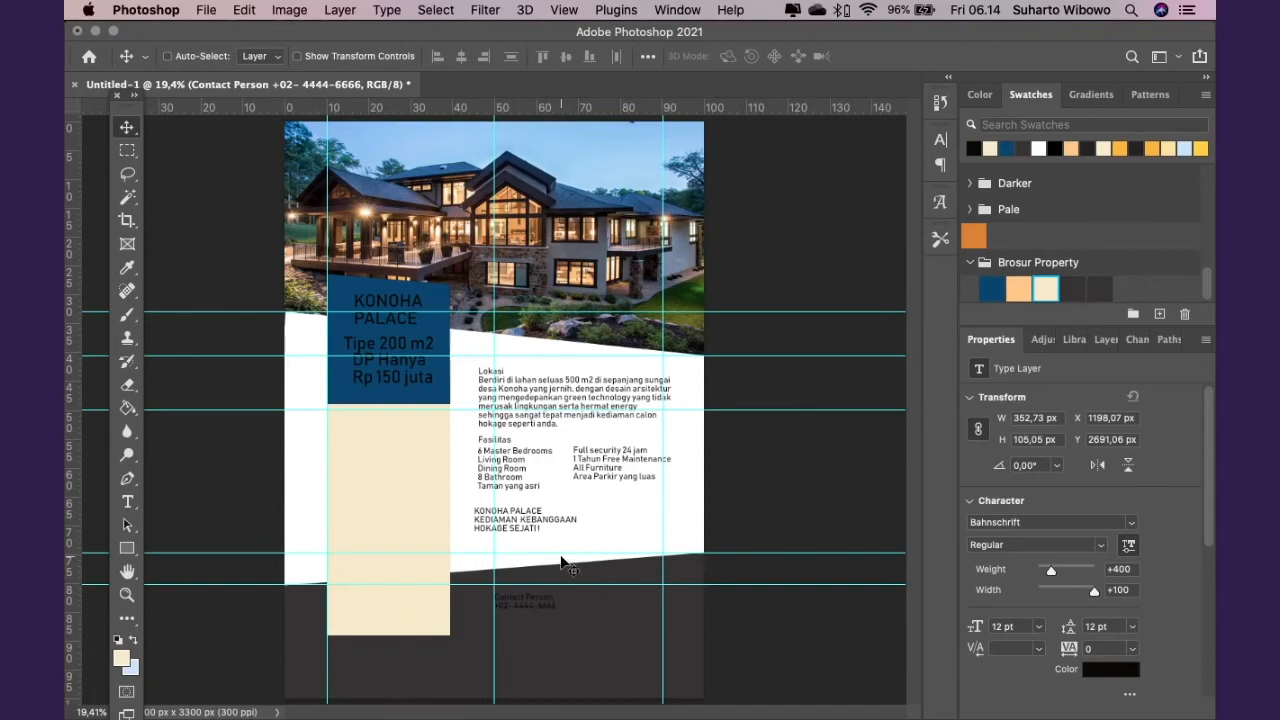
left_click(1098, 339)
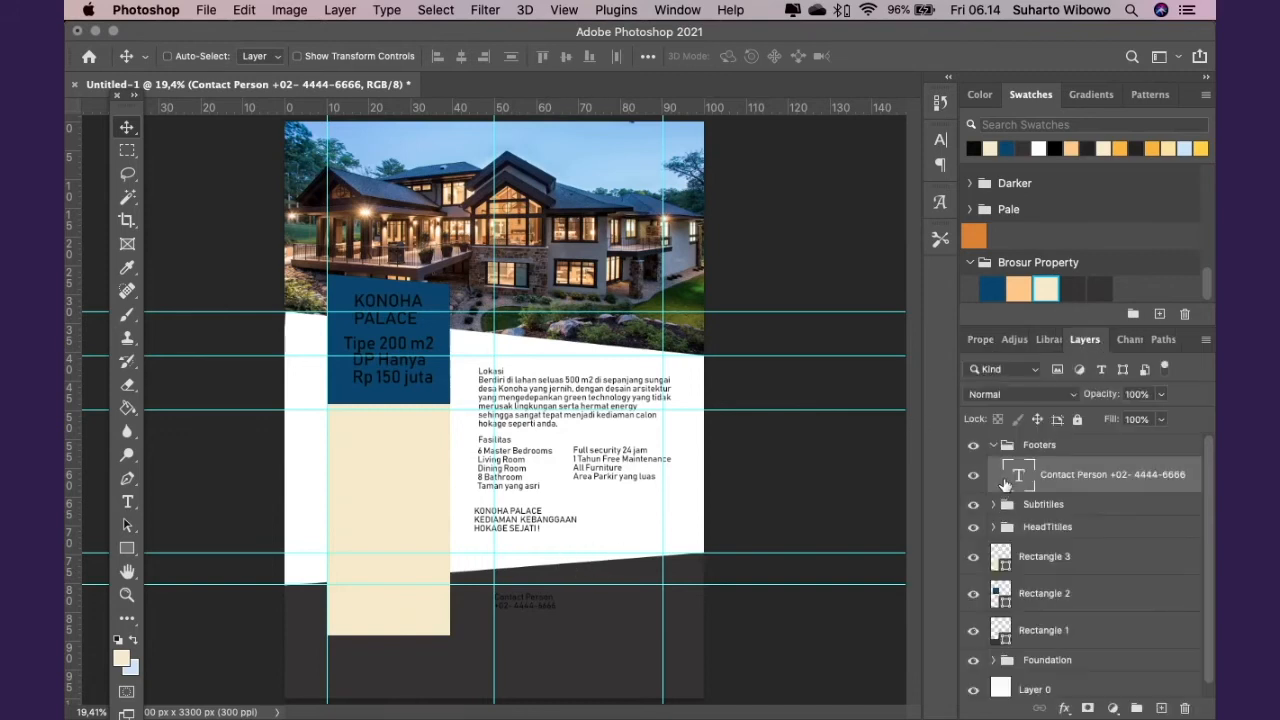
Change the color of the whole footer contact text to white (ffffff), sampled from the page's white area, and commit the edit
double_click(1016, 477)
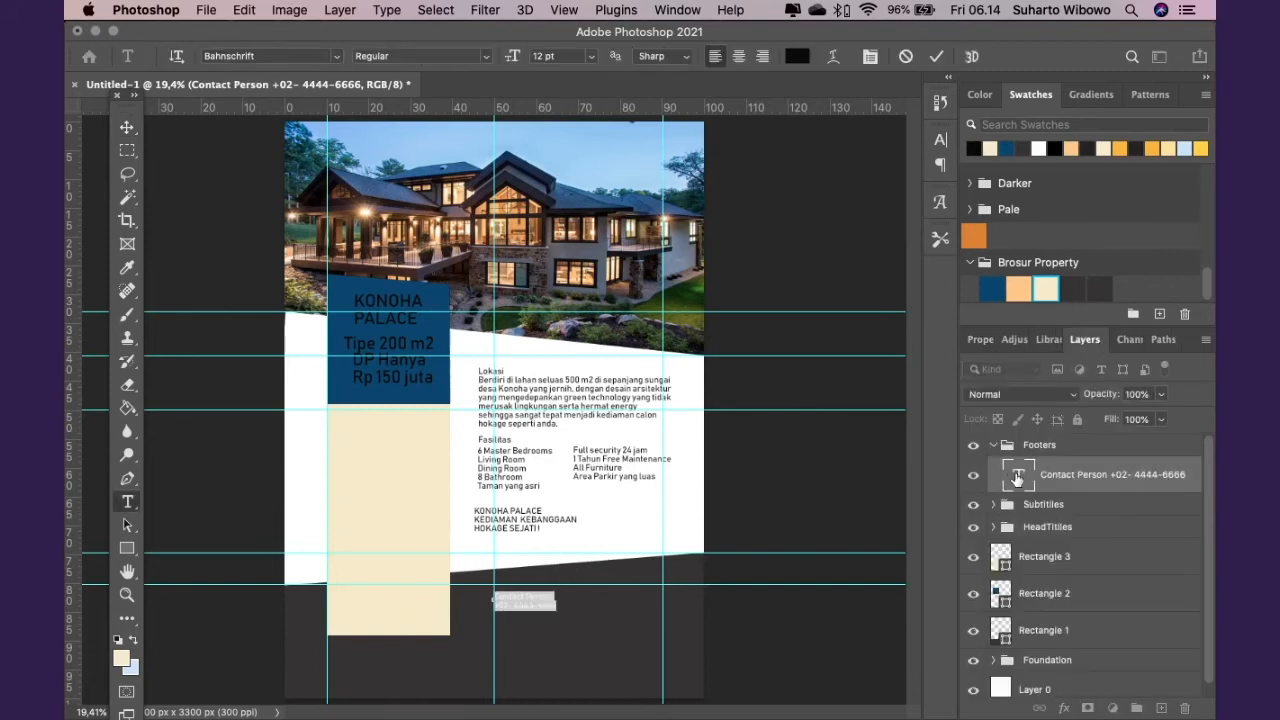
left_click(797, 56)
left_click(304, 437)
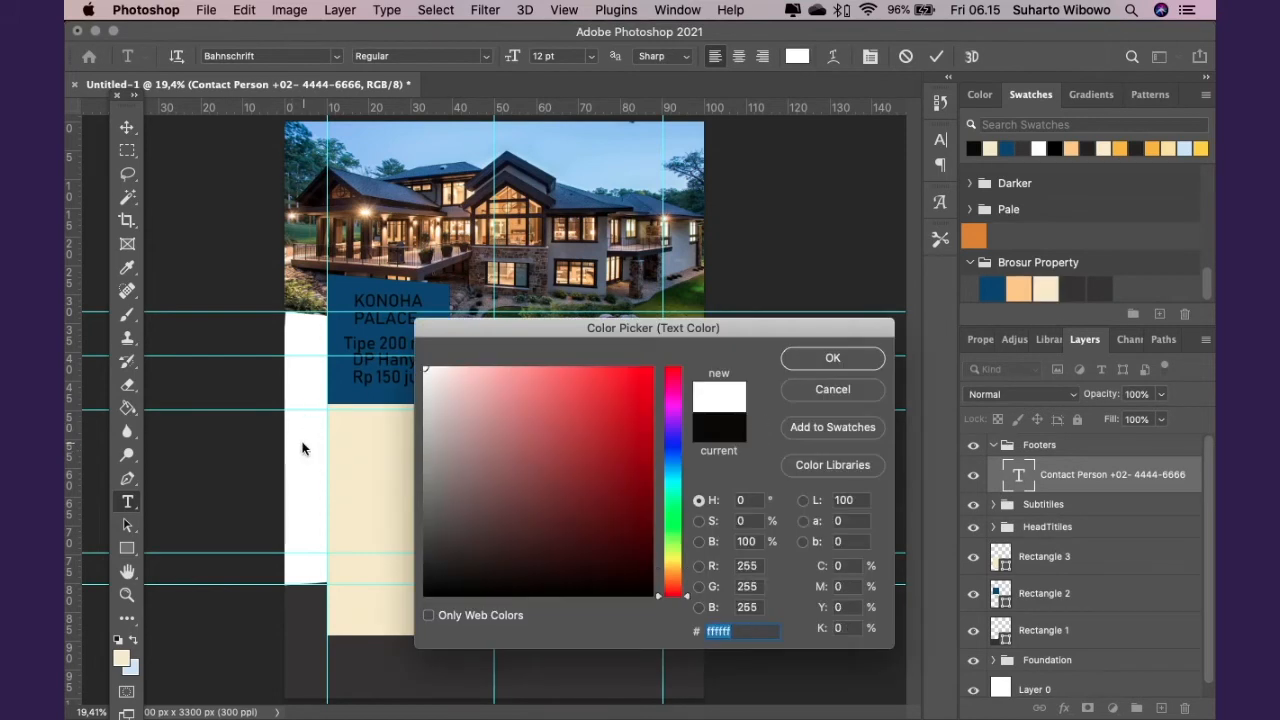
left_click(835, 360)
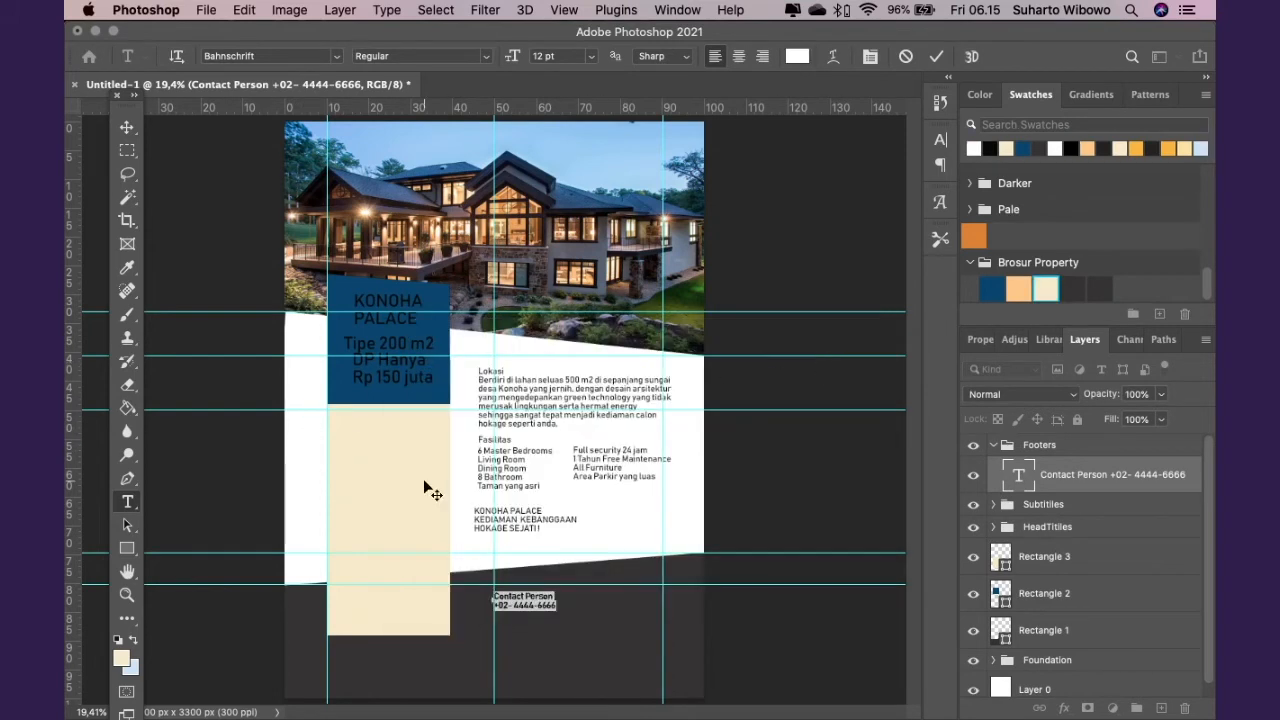
key("BackSpace")
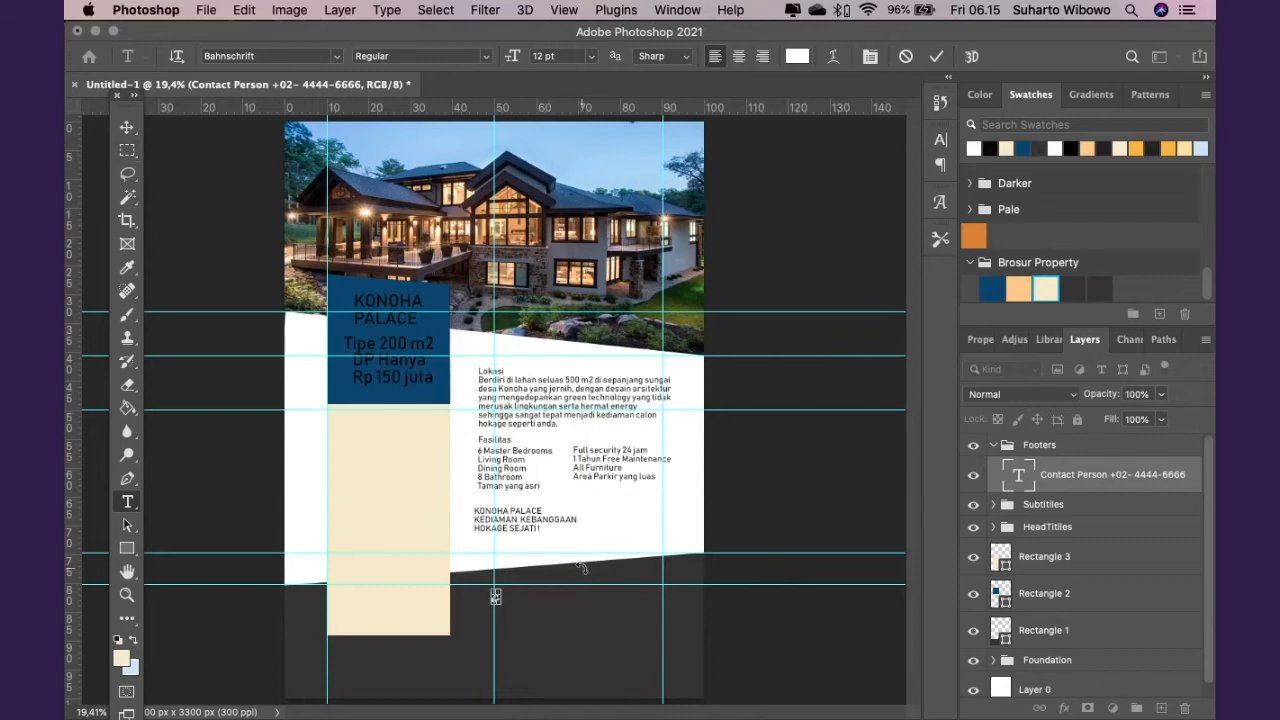
key("super+z")
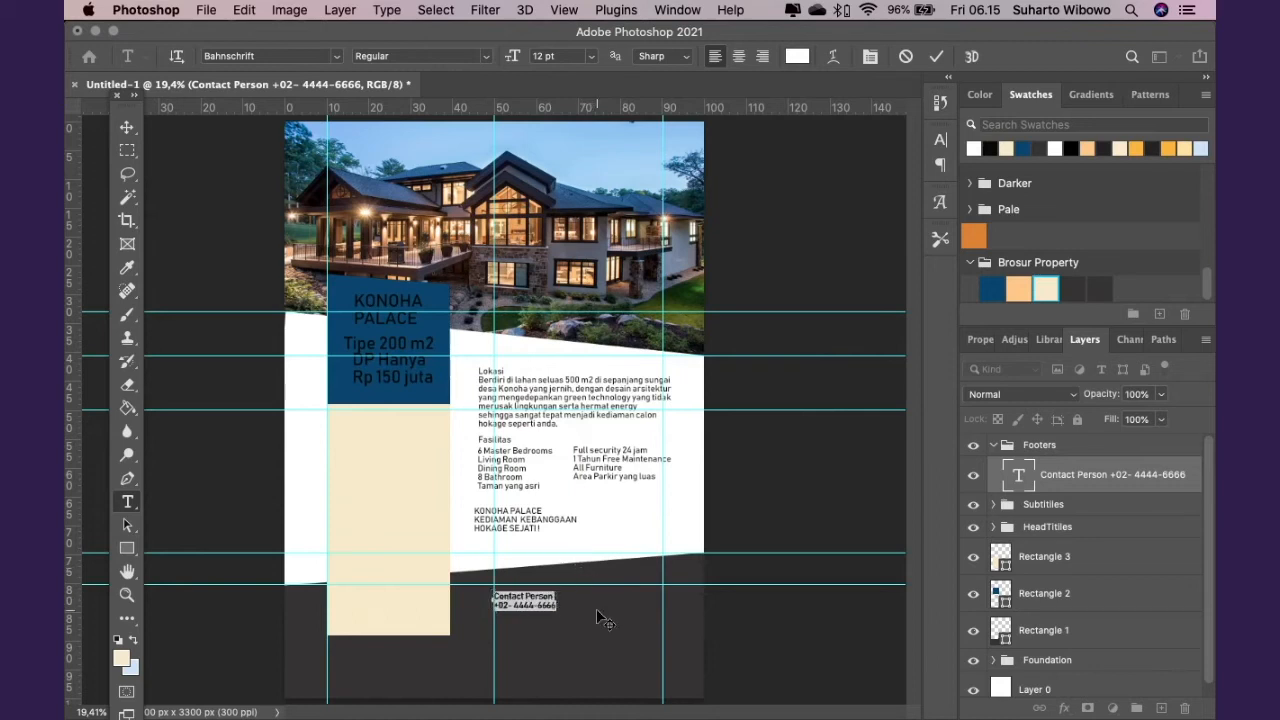
left_click(127, 127)
Switch to Notes, copy the company name, street address and e-mail lines below the contact details, and return to Photoshop
key("super+Tab")
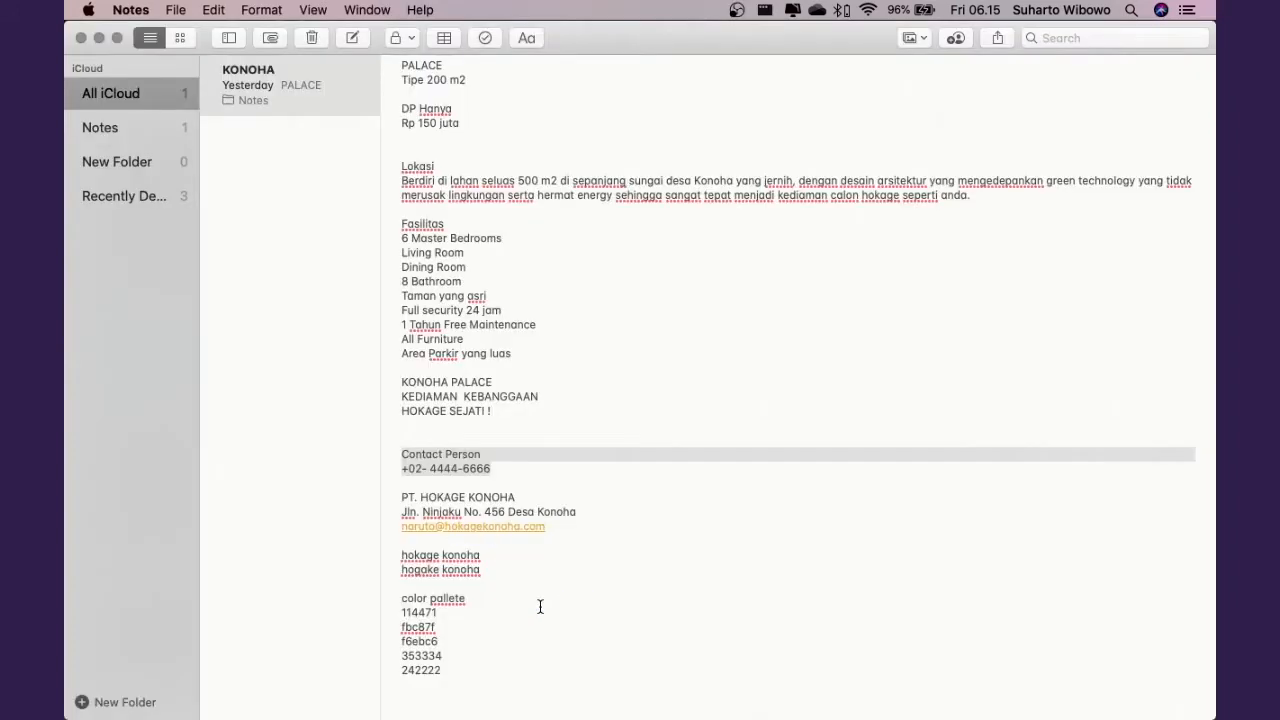
left_click_drag(397, 494, 613, 526)
key("super+Tab")
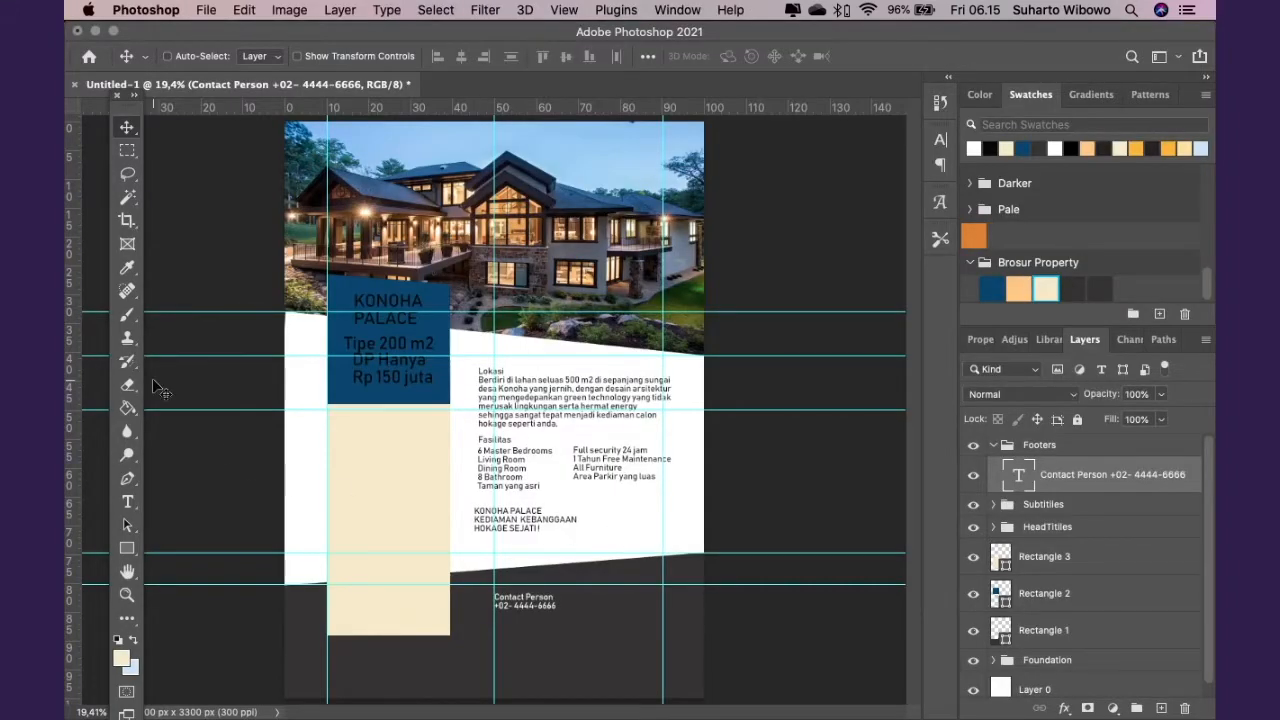
Start a new horizontal text layer below the footer contact lines and select its placeholder text
left_click(127, 503)
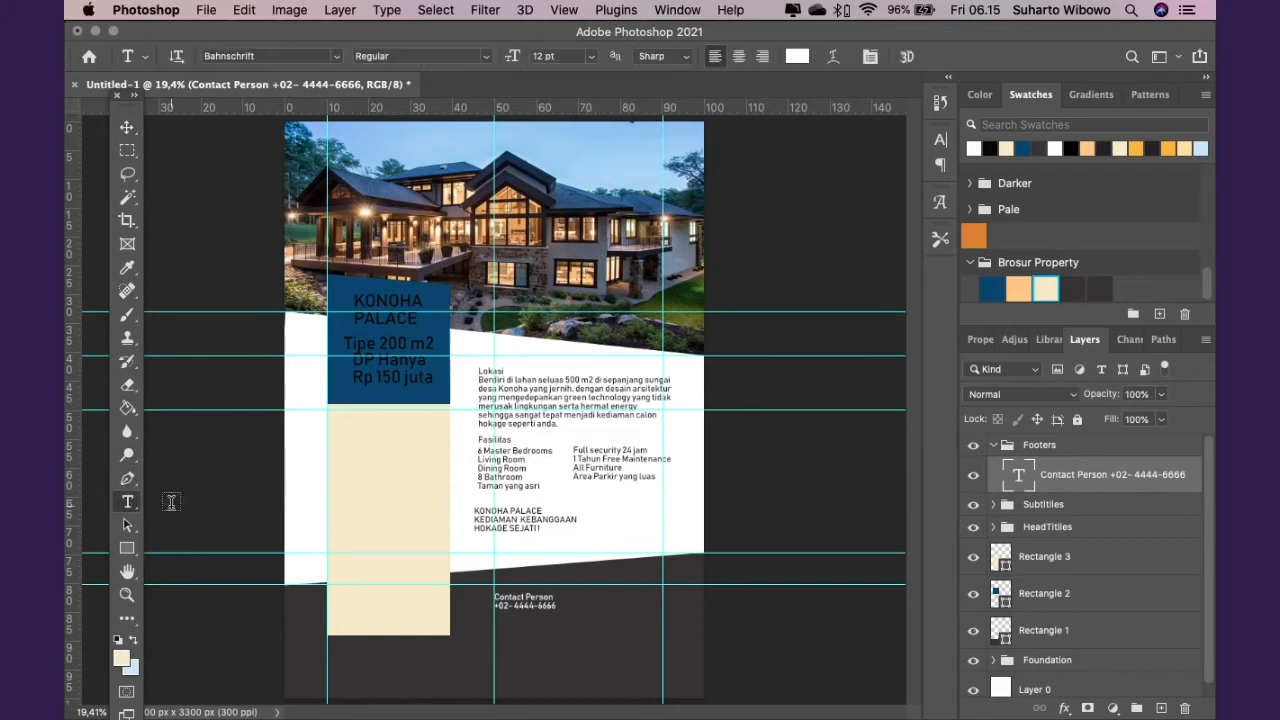
left_click(505, 644)
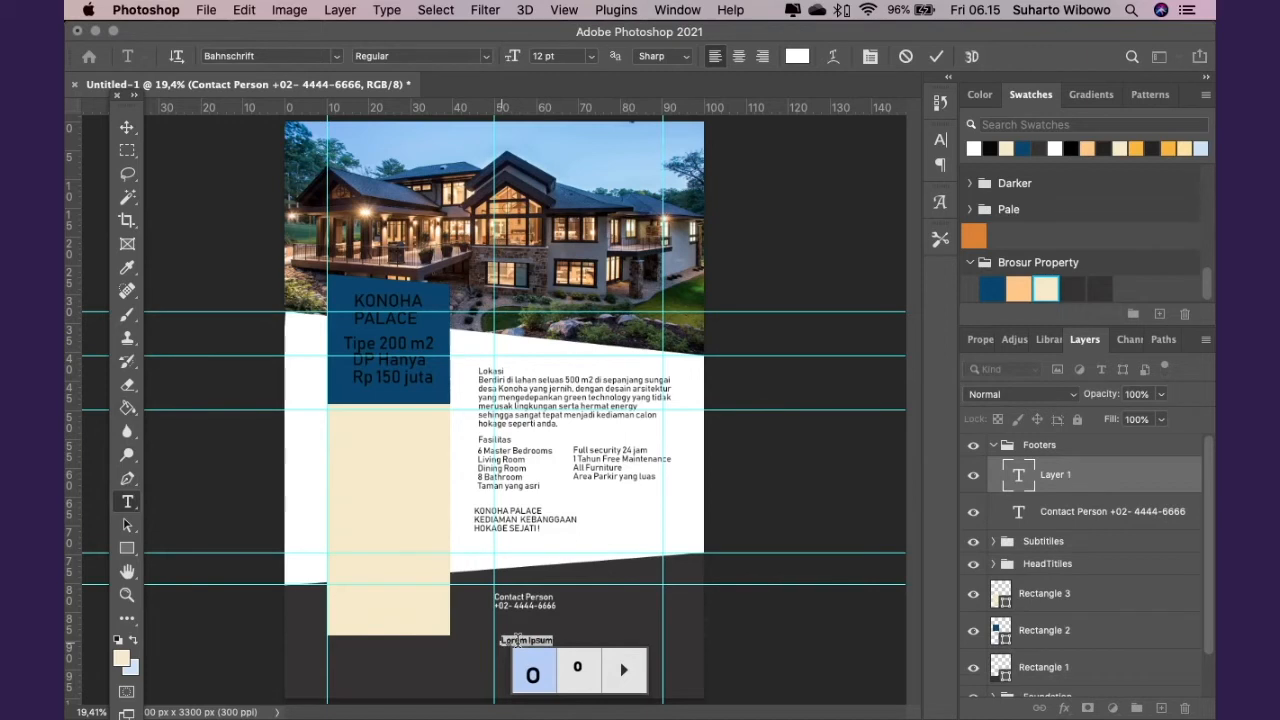
left_click(517, 640)
triple_click(511, 641)
Show all glyph alternates for the selected placeholder text, clear the recently used glyphs, and close the glyph view
left_click(623, 669)
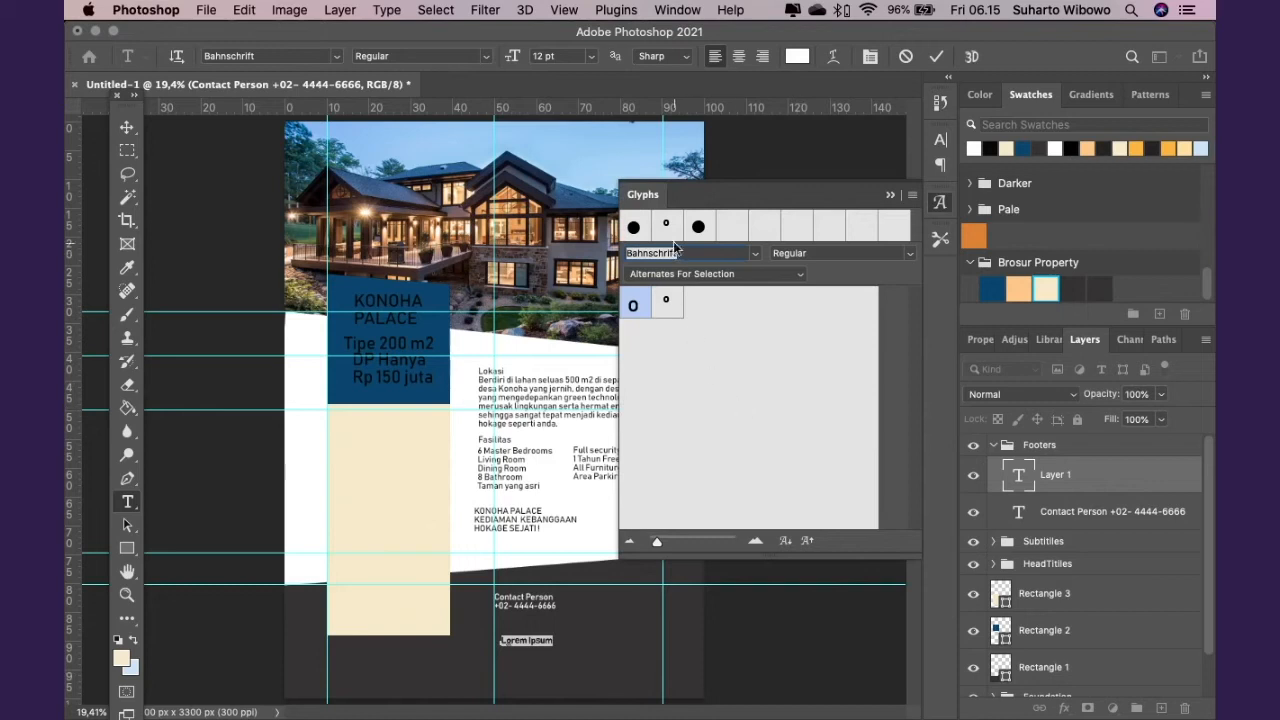
left_click(911, 195)
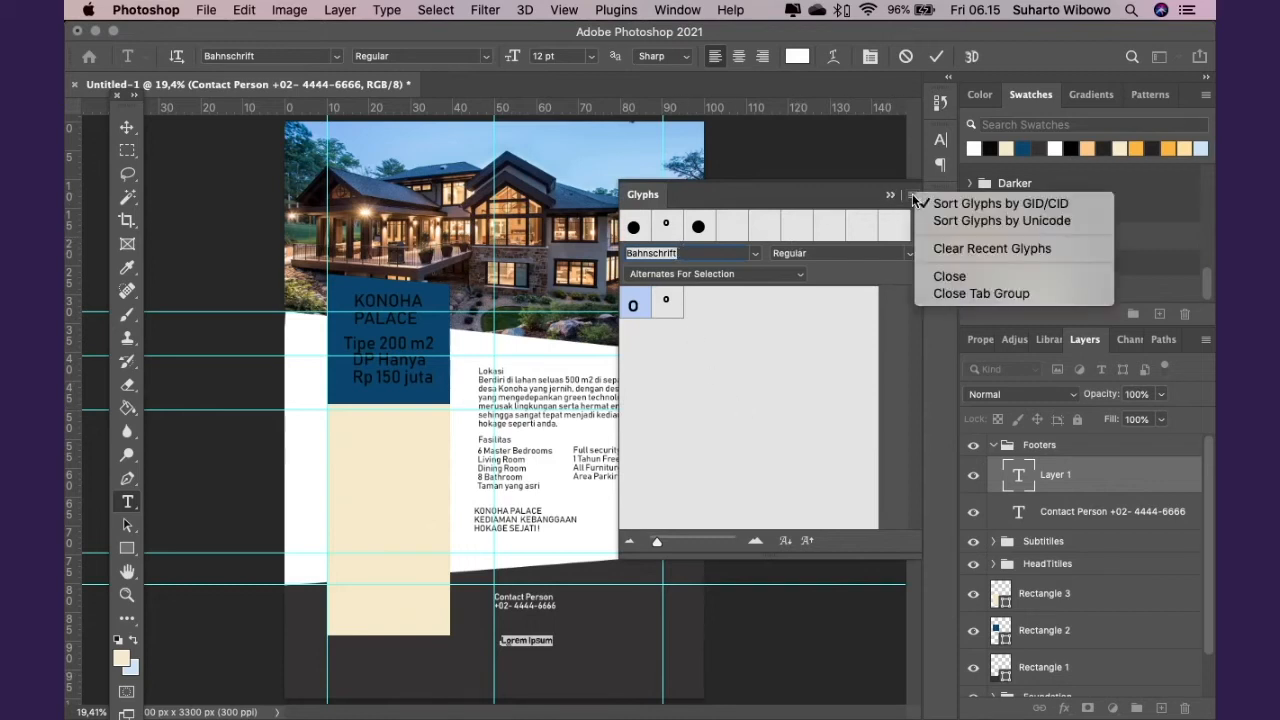
left_click(931, 249)
left_click(890, 195)
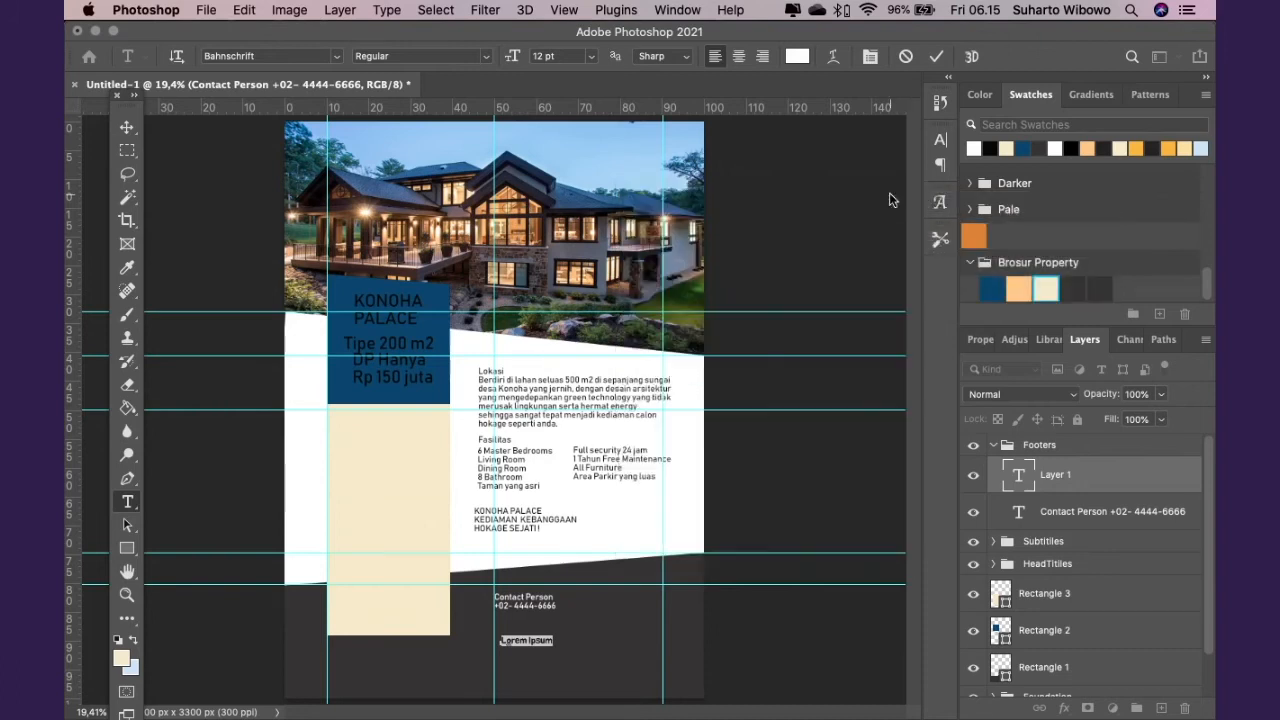
Select the word Ipsum in the new footer text layer's placeholder
double_click(551, 639)
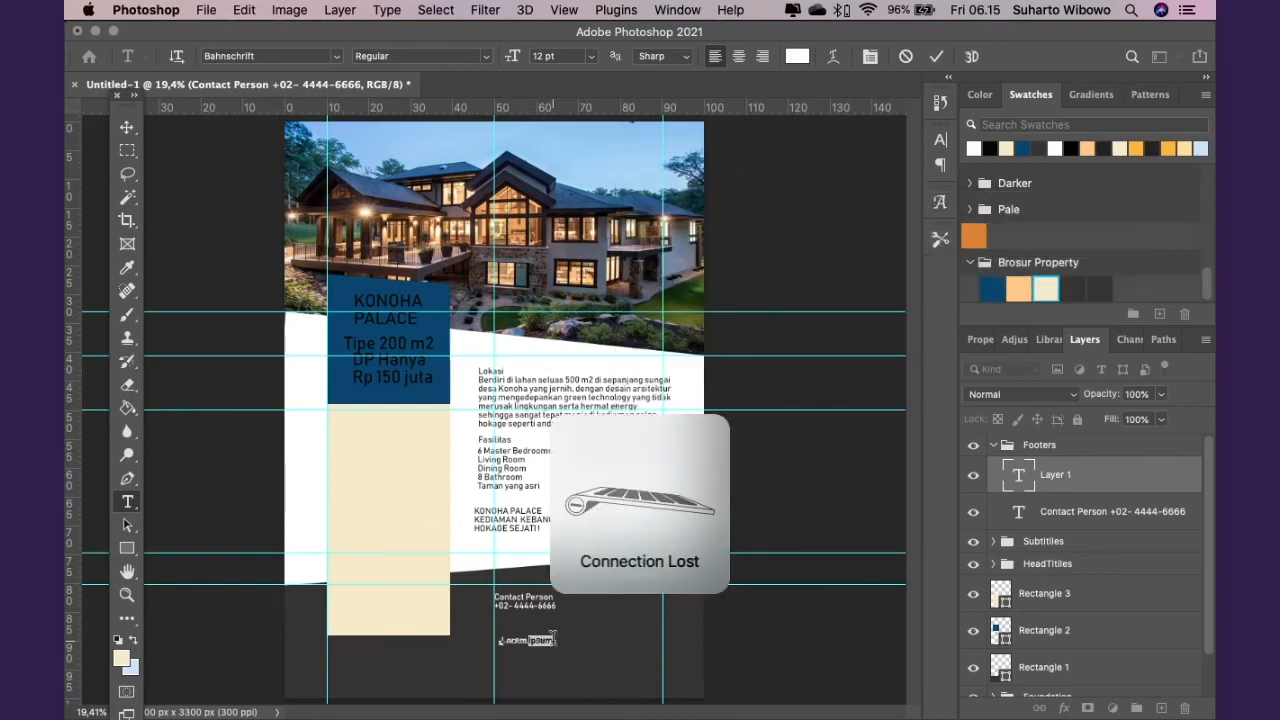
Replace the placeholder footer text with the copied PT. HOKAGE KONOHA company details and move the block directly beneath the contact person lines
key("BackSpace")
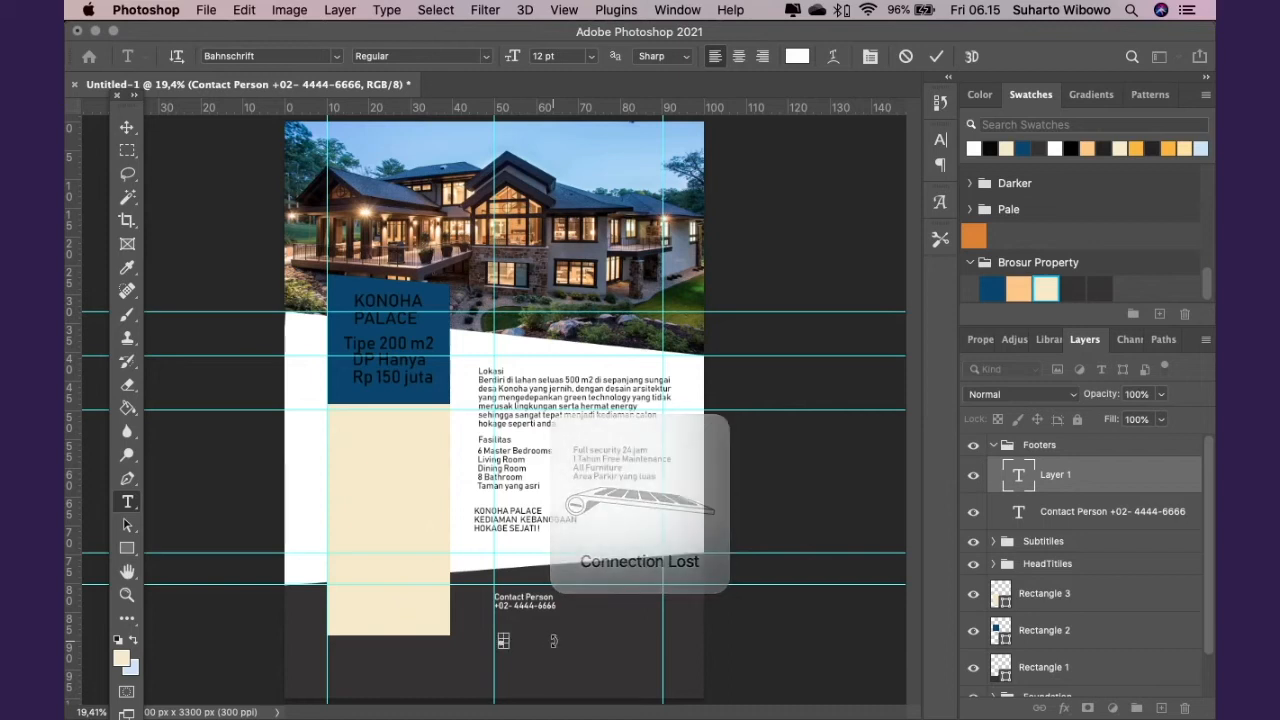
key("ctrl+v")
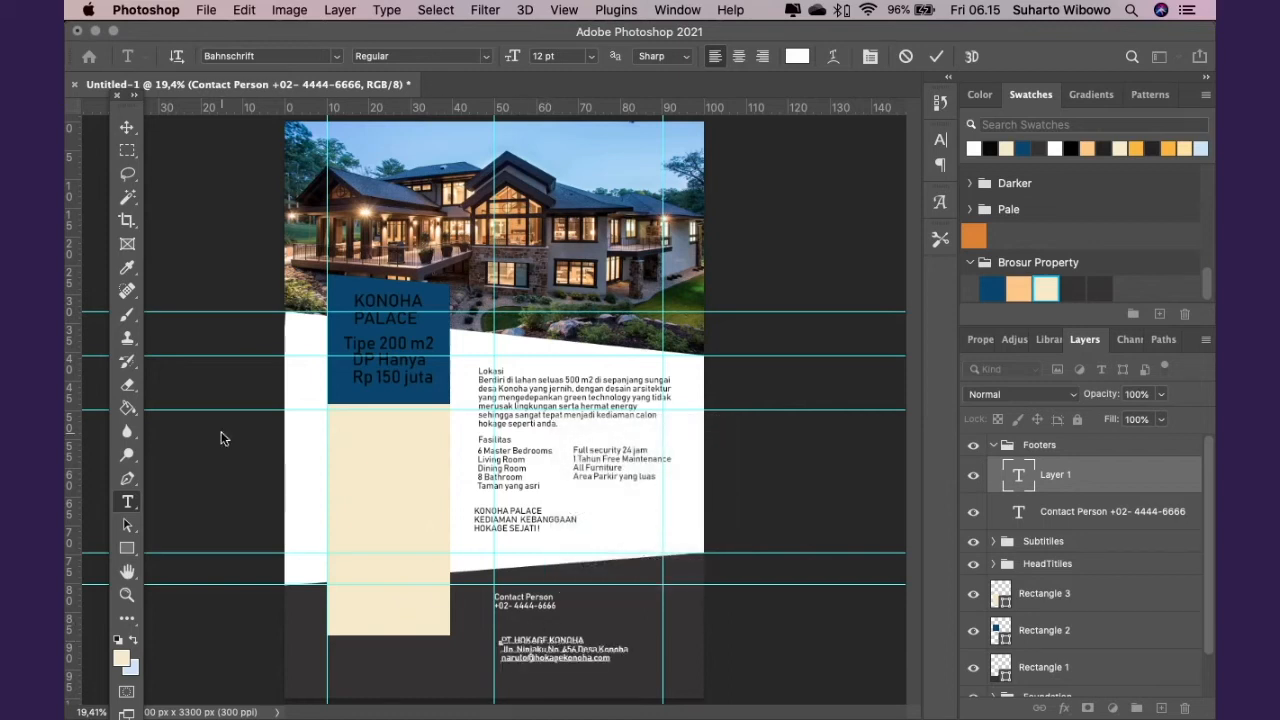
left_click(127, 122)
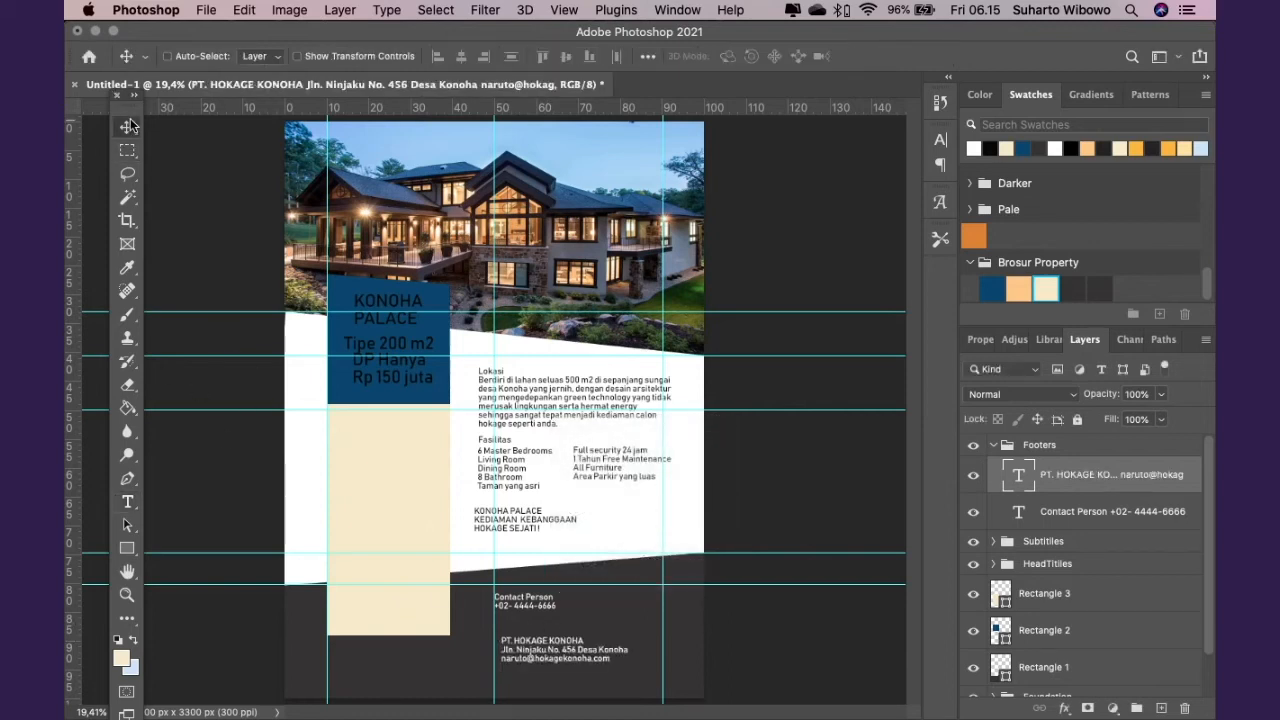
left_click_drag(534, 650, 524, 627)
Switch to Notes, copy the "hokage konoha" line below the company details, and return to Photoshop
key("super+Tab")
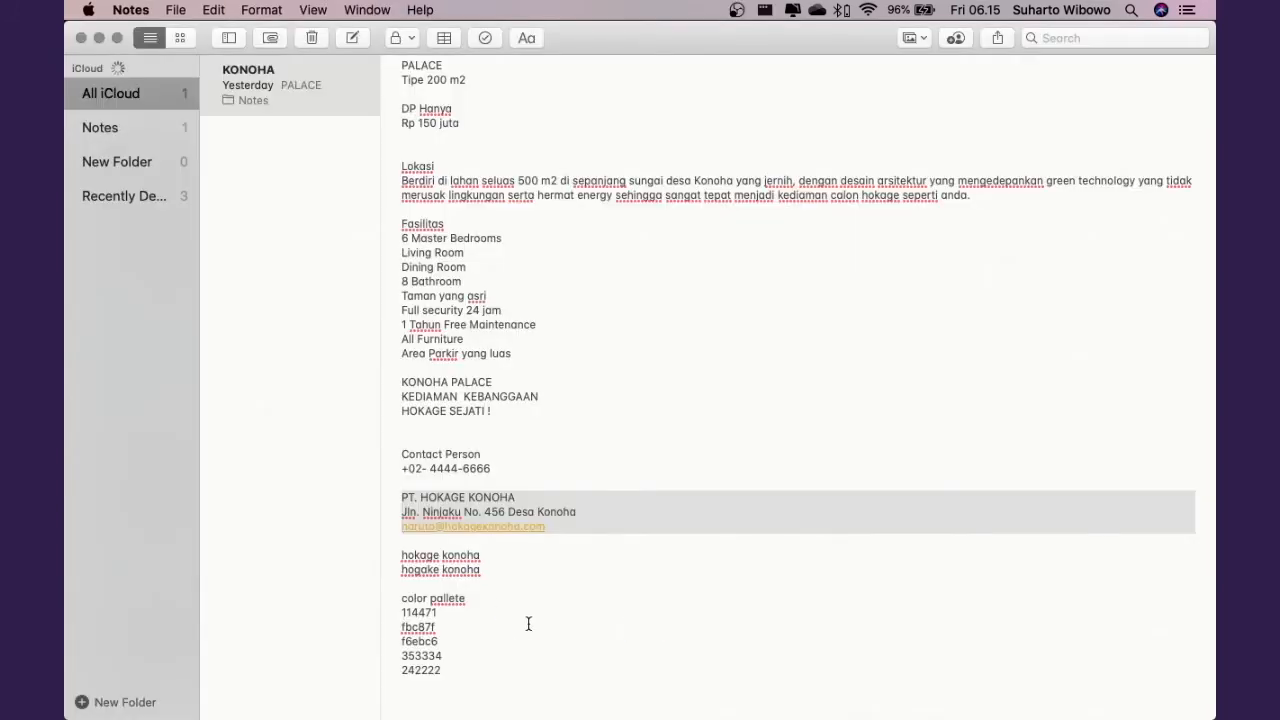
left_click(404, 552)
scroll(395, 552, "up", 1)
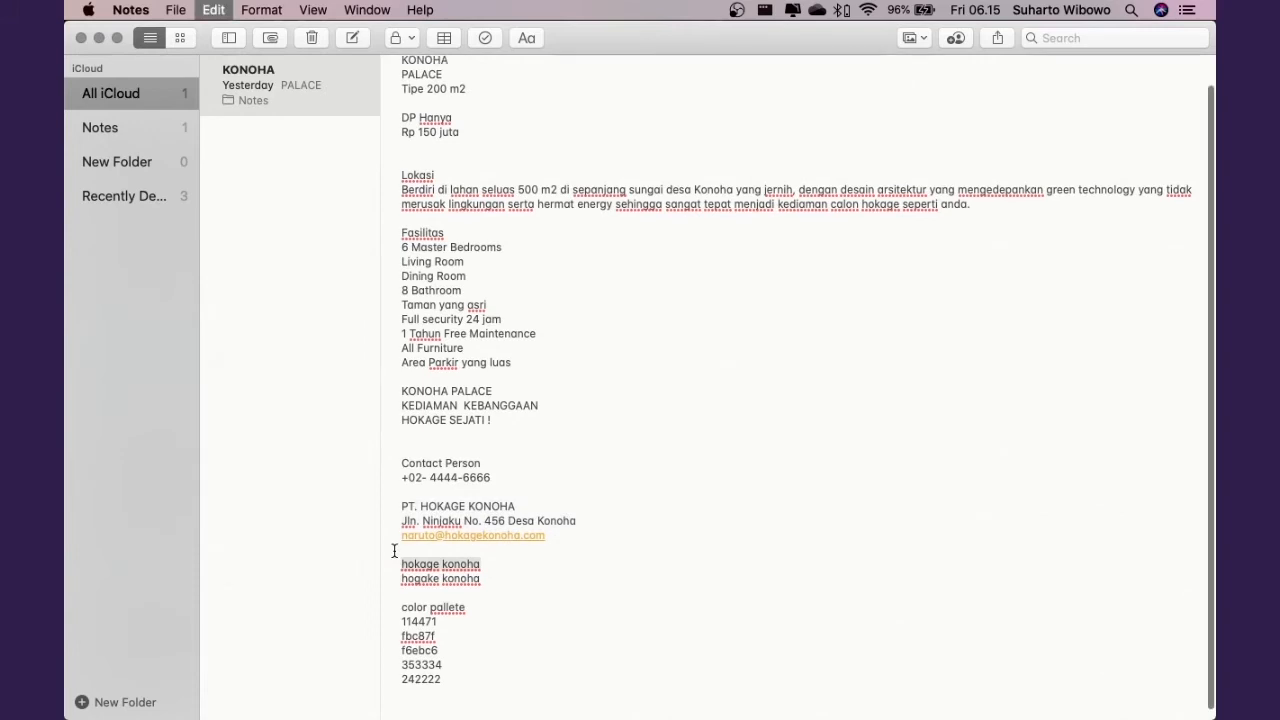
key("super+Tab")
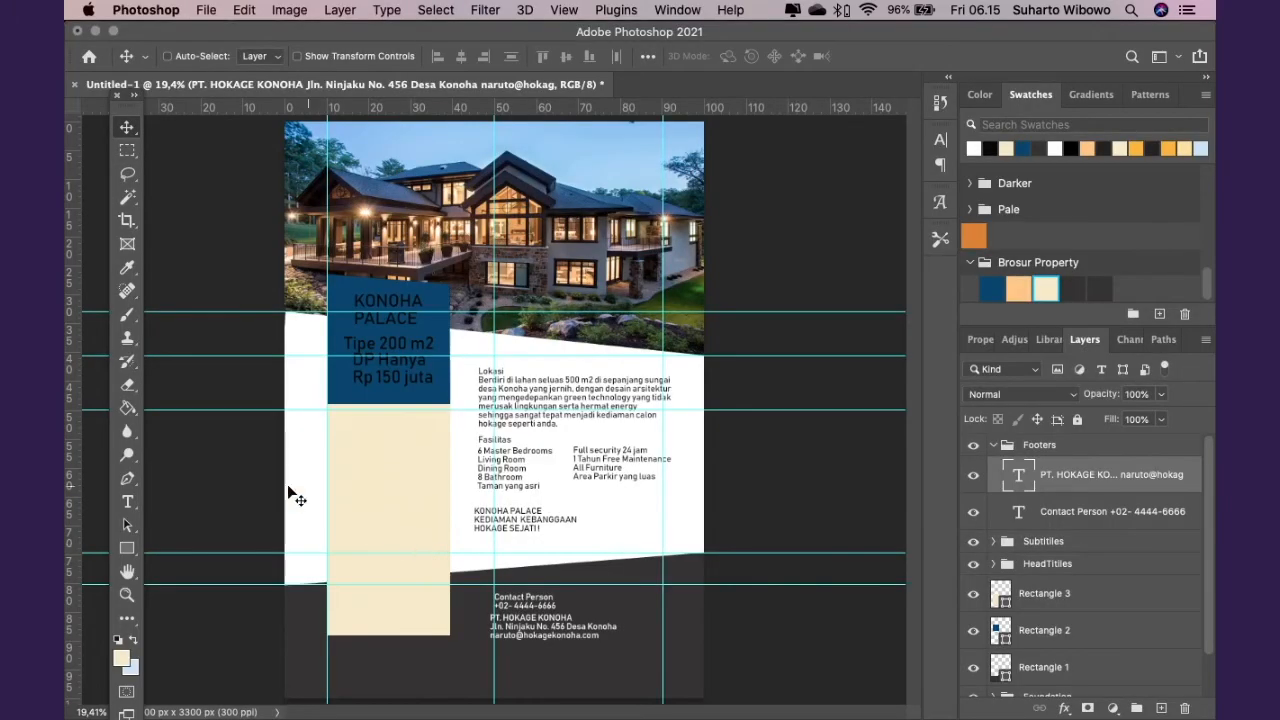
Add a "hokage konoha" text line in the dark footer, below the company details
left_click(127, 502)
left_click(533, 667)
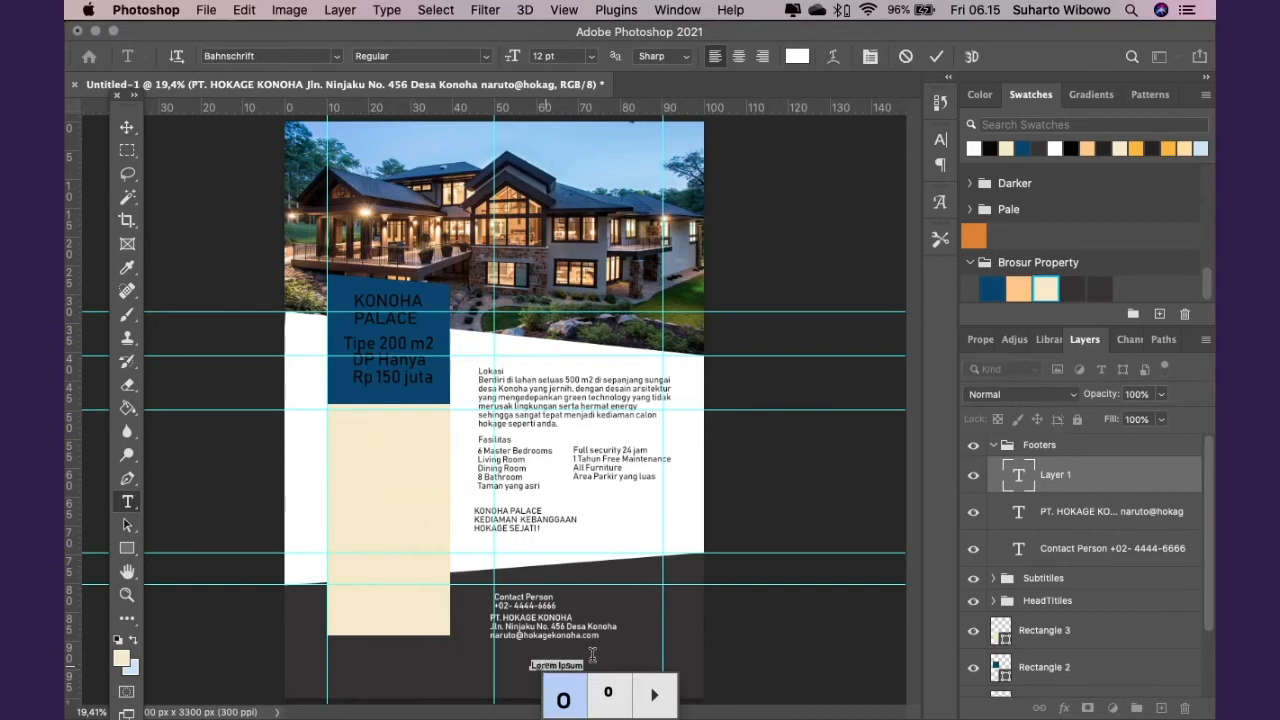
double_click(580, 663)
key("BackSpace")
key("BackSpace")
key("BackSpace")
key("BackSpace")
type("hokage konoha")
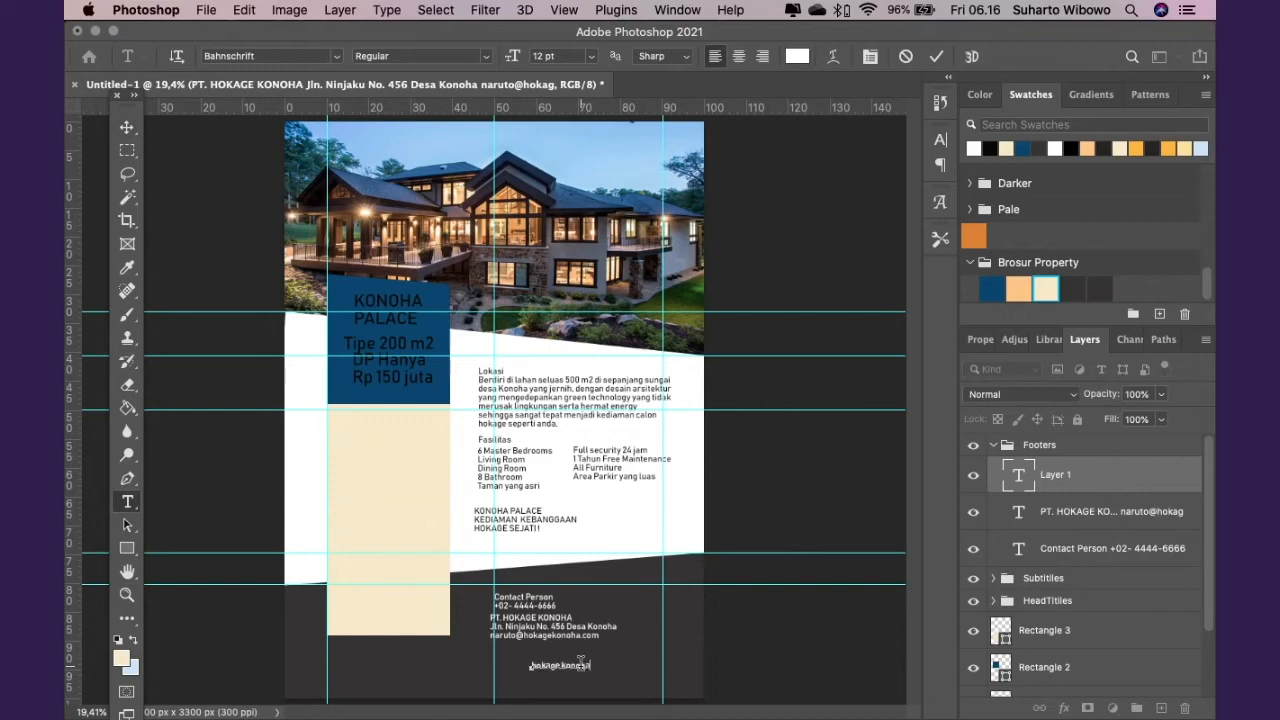
left_click(127, 127)
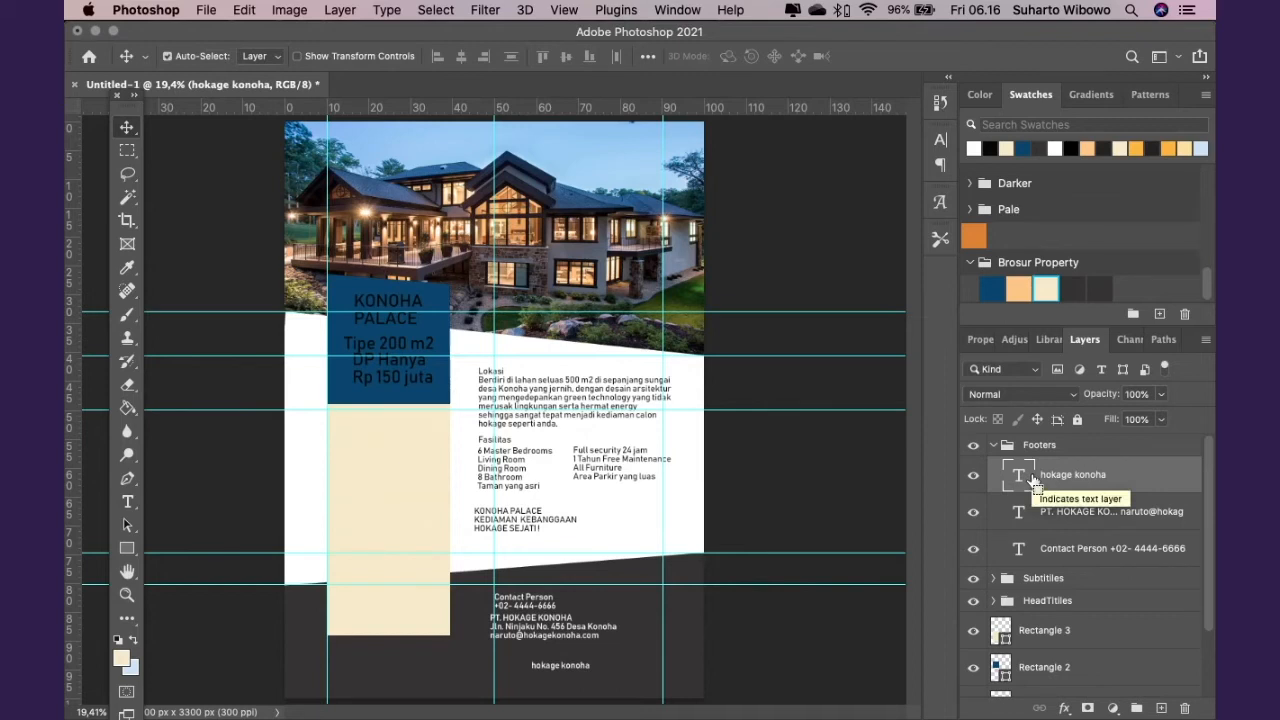
Duplicate the "hokage konoha" text layer and place the copy beside the original on the same line
key("super+j")
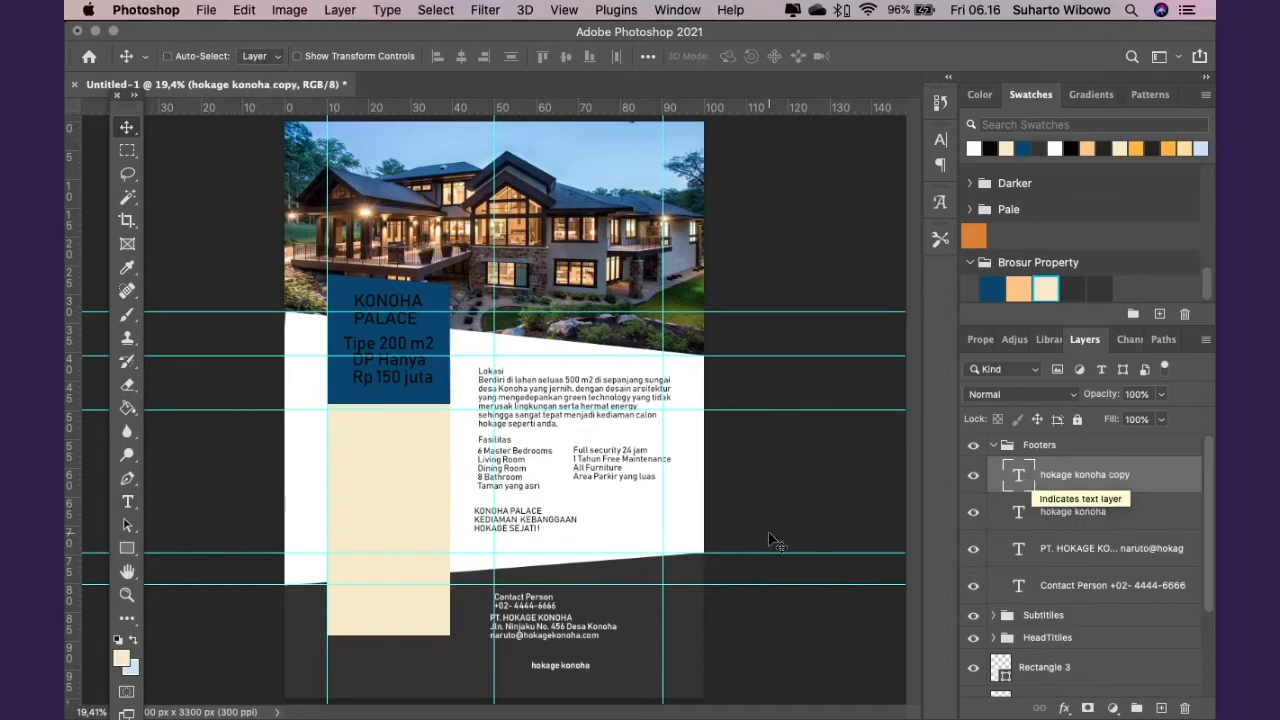
right_click(1019, 484)
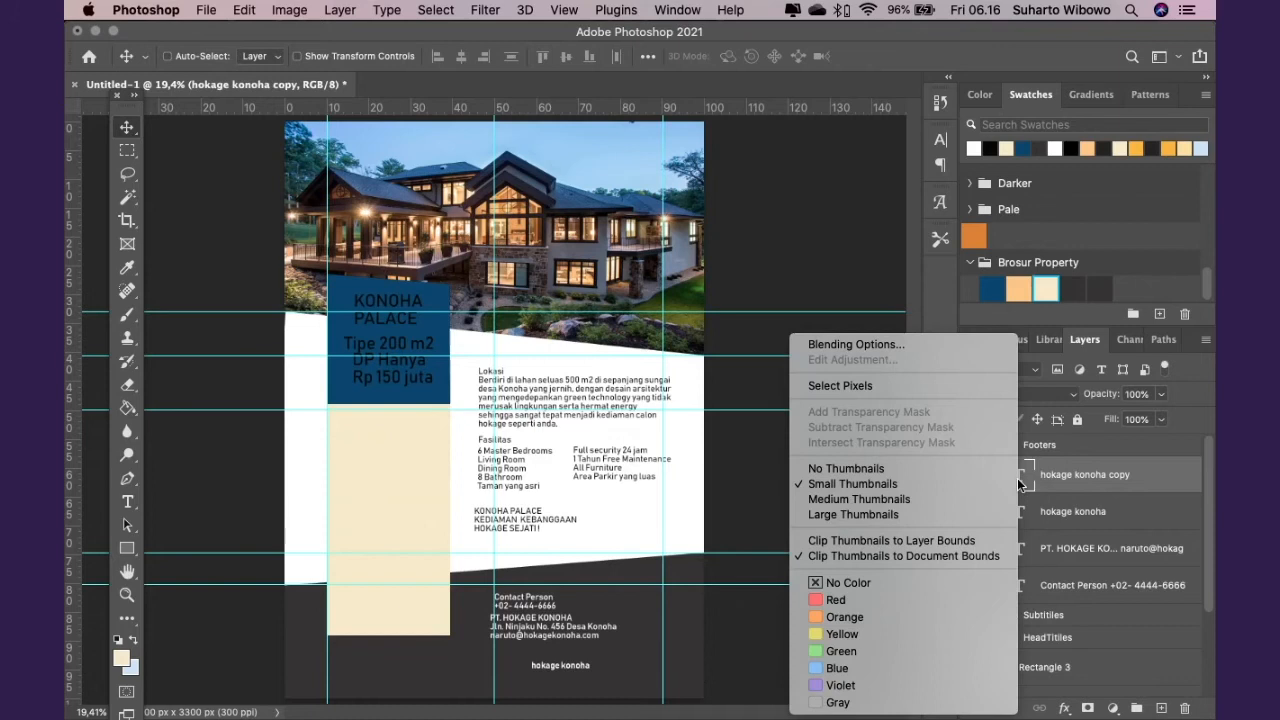
right_click(1090, 478)
scroll(965, 600, "down", 5)
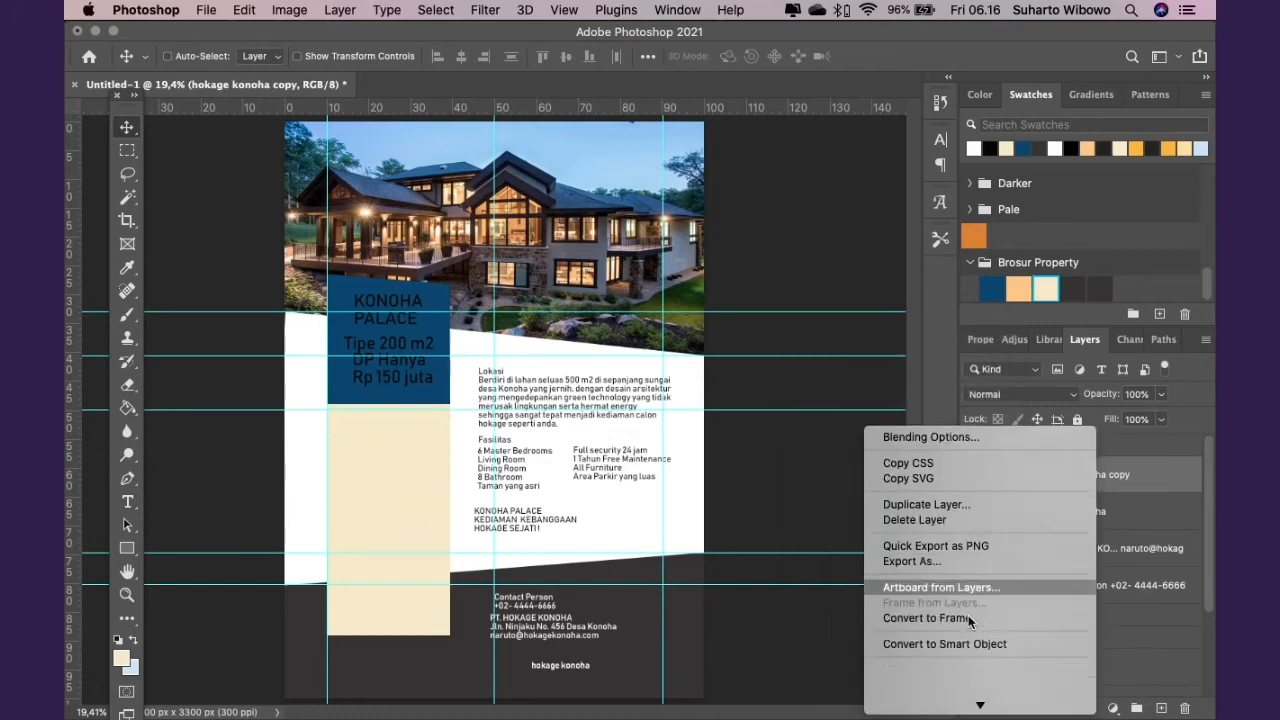
scroll(952, 596, "down", 8)
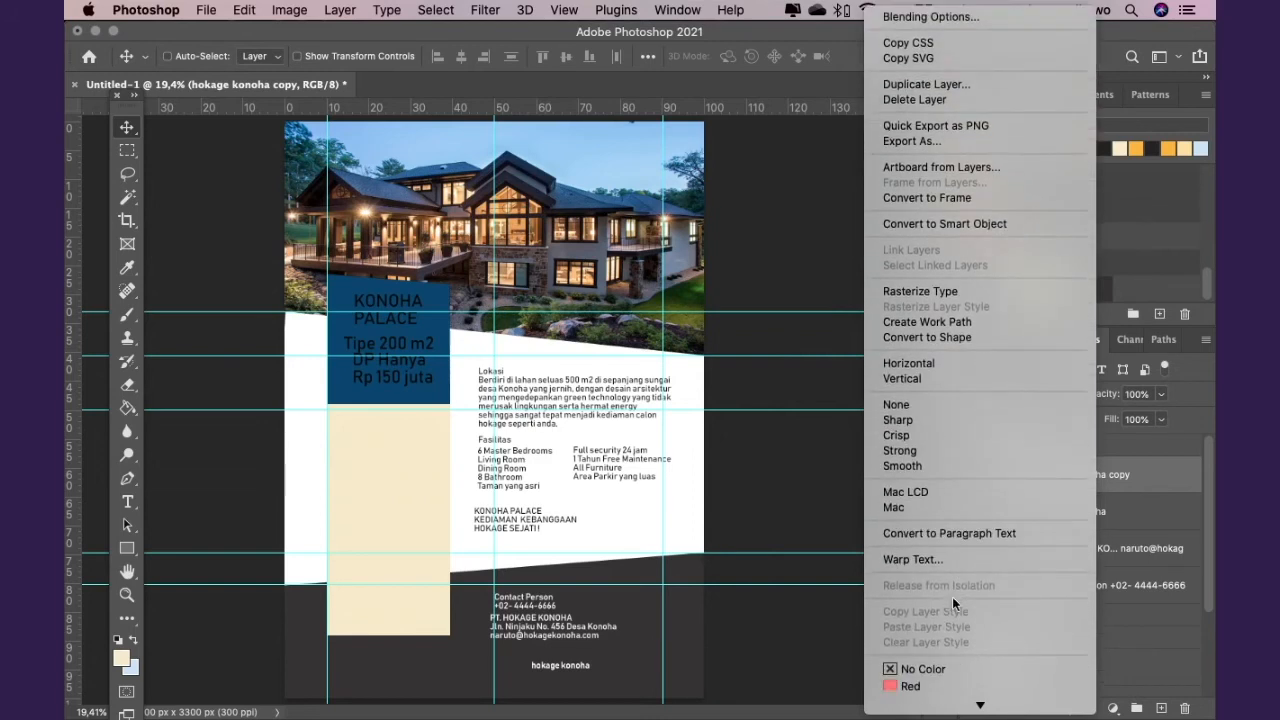
scroll(952, 596, "up", 3)
left_click(1109, 471)
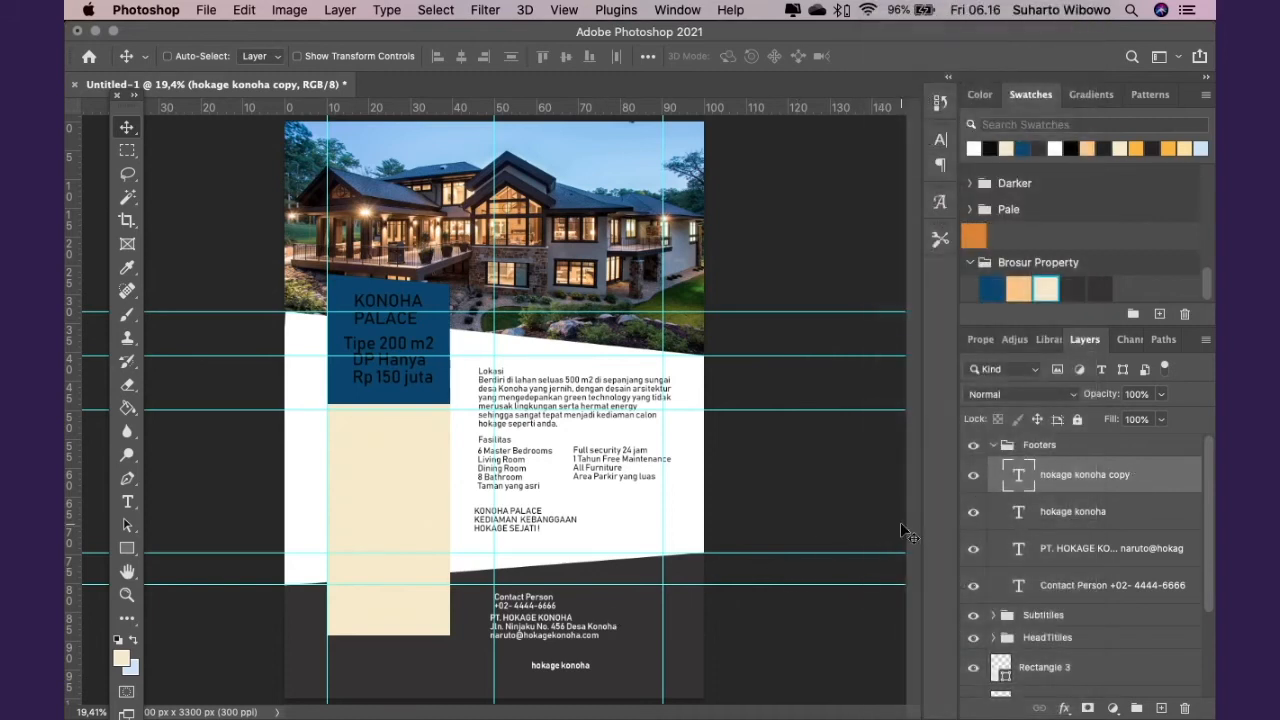
left_click_drag(561, 666, 627, 668)
Collapse the Footers group and hide the Footers, Subtitiles and HeadTitiles groups
left_click(992, 446)
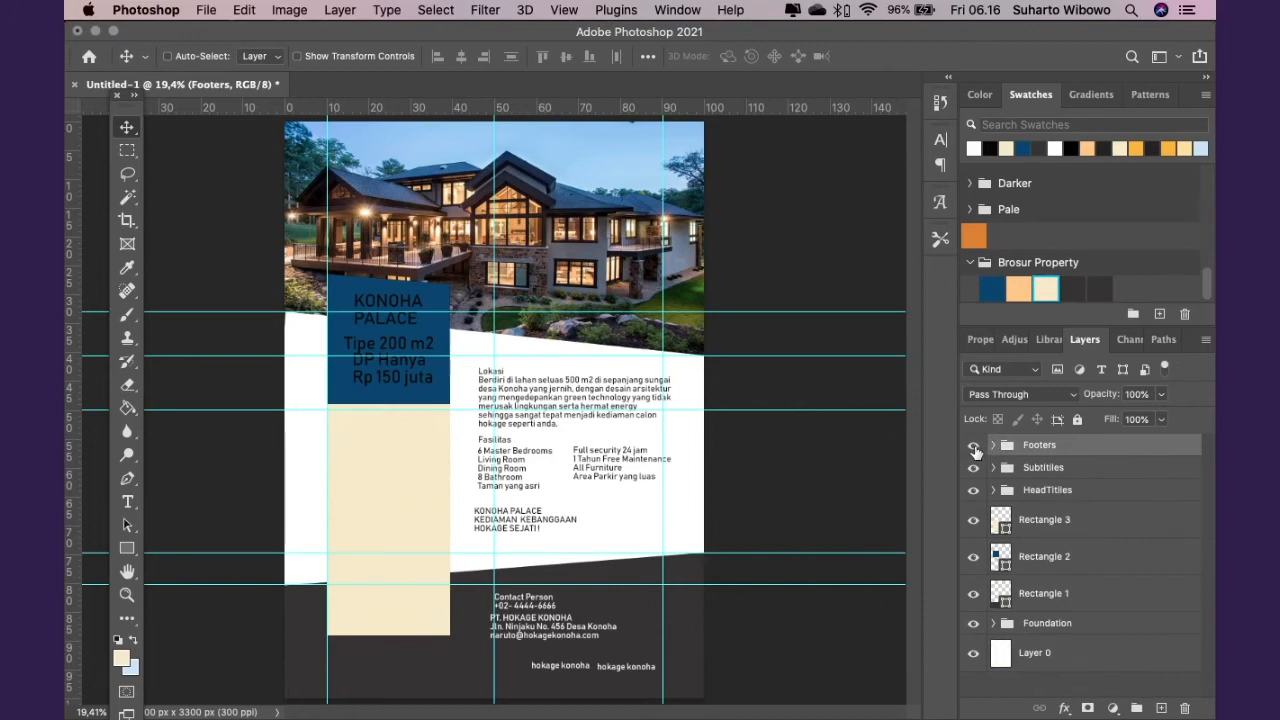
left_click(973, 446)
left_click(973, 468)
left_click(974, 490)
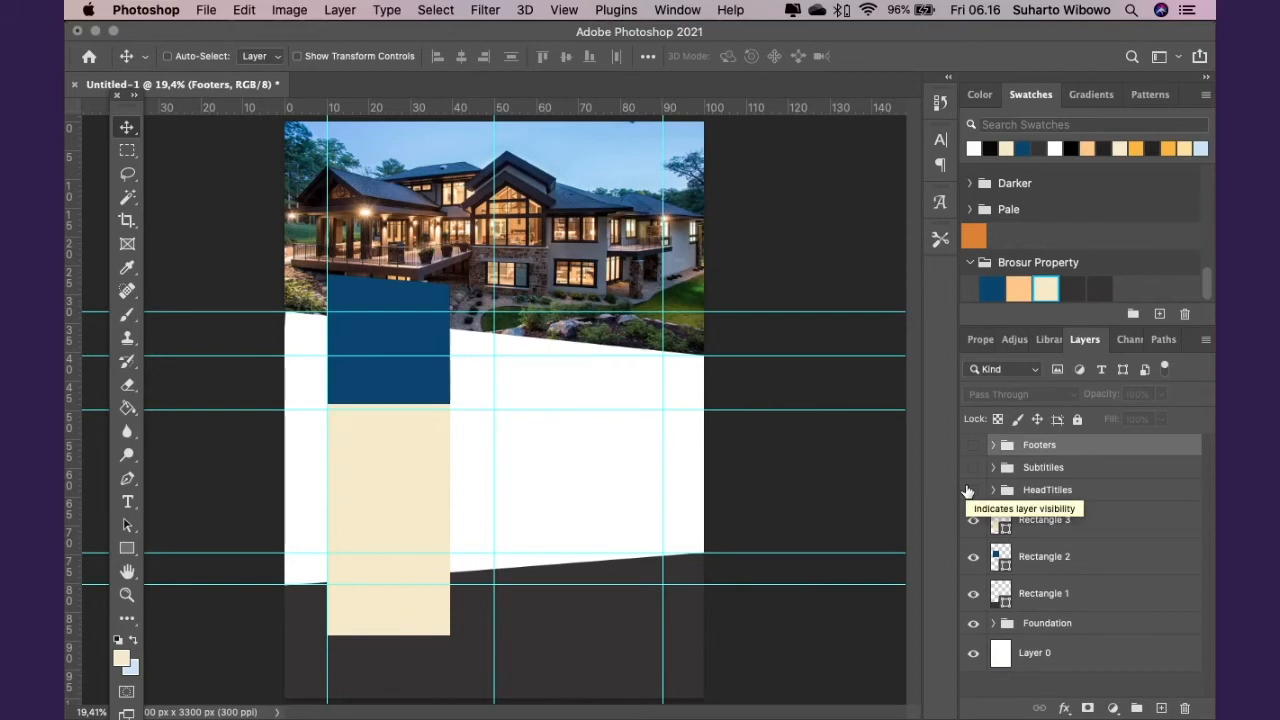
Place 01.jpg from the Graphics Assets folder as an embedded image
left_click(207, 11)
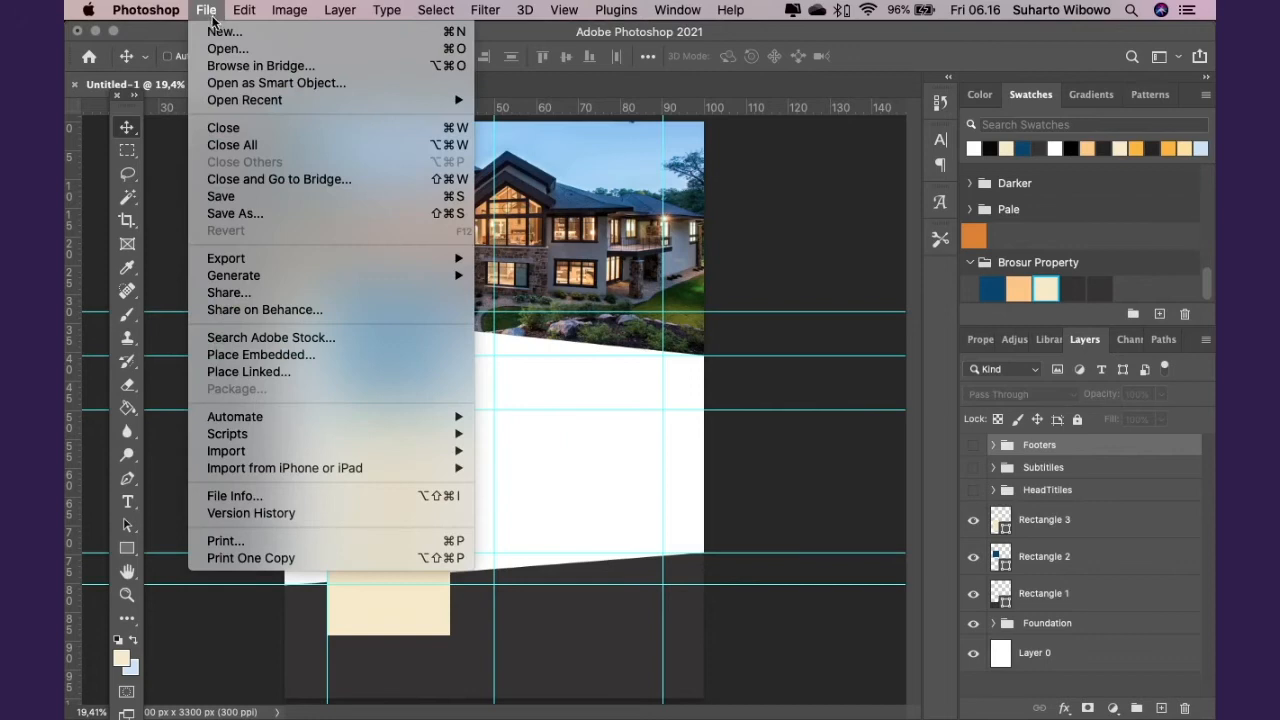
left_click(268, 355)
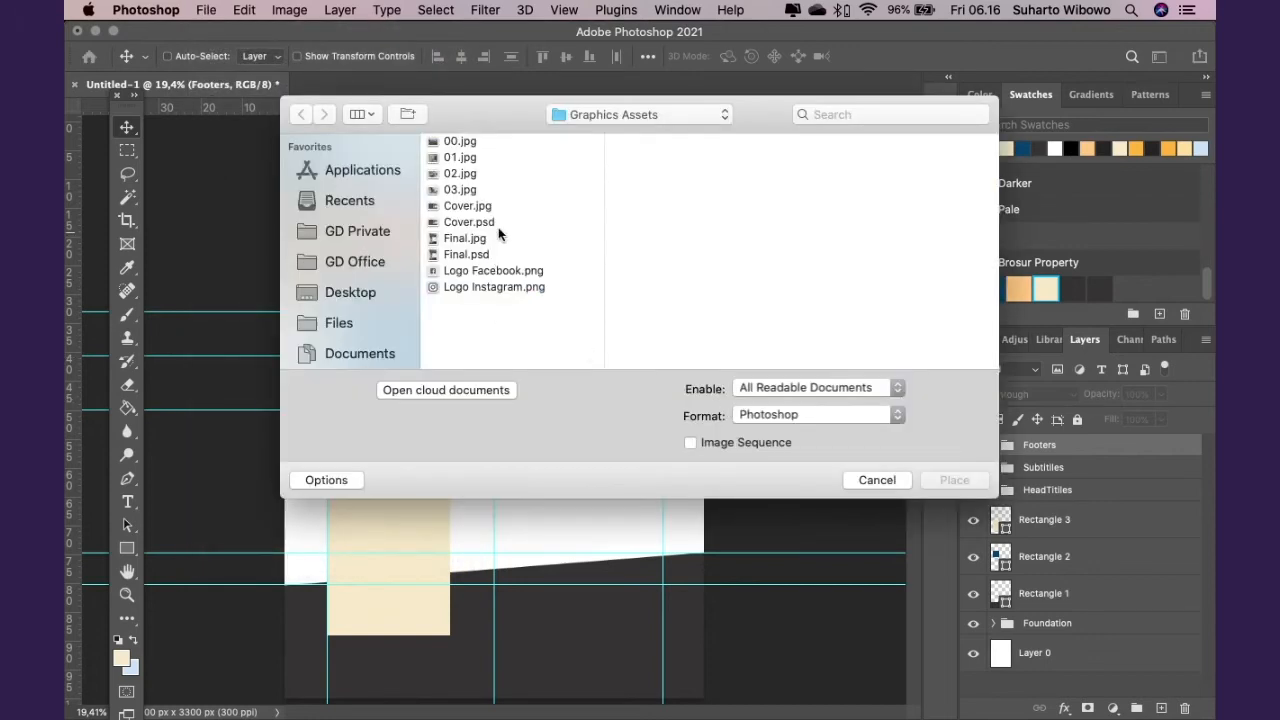
left_click(462, 158)
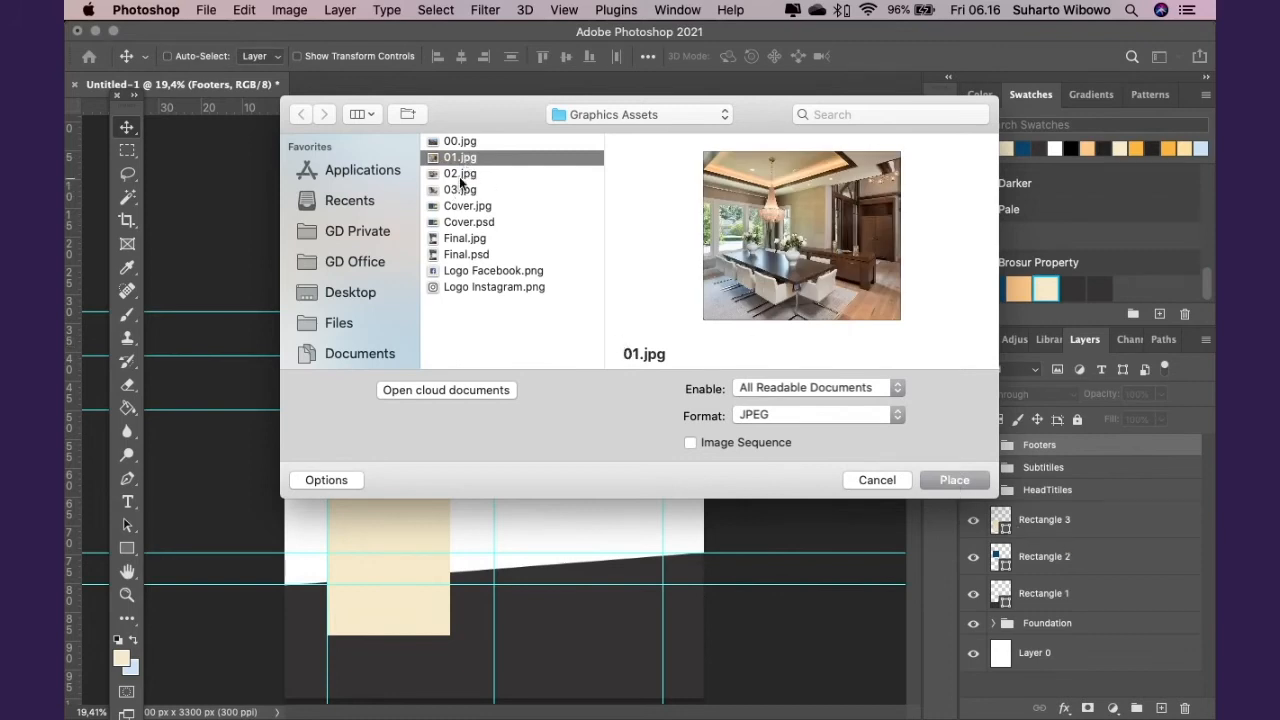
left_click(957, 481)
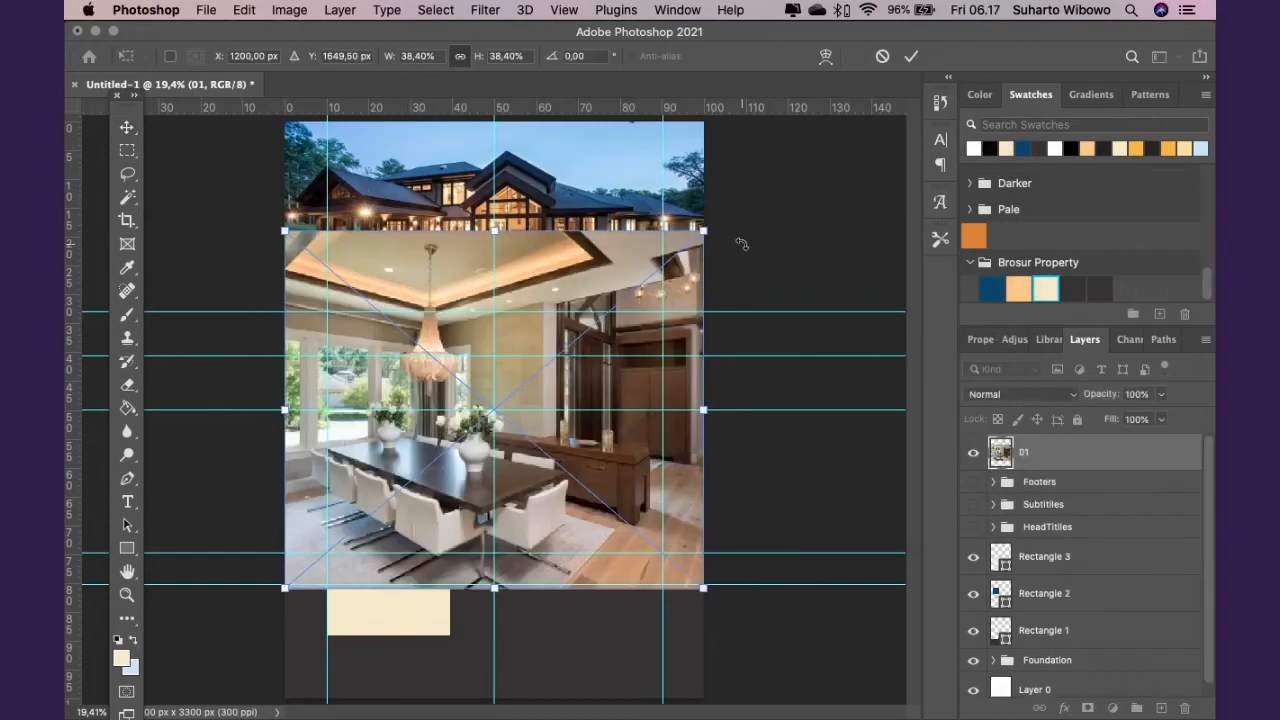
Scale down the dining room photo and fit it inside the upper part of the cream rectangle with a narrow margin
left_click_drag(708, 231, 383, 388)
left_click_drag(357, 511, 403, 451)
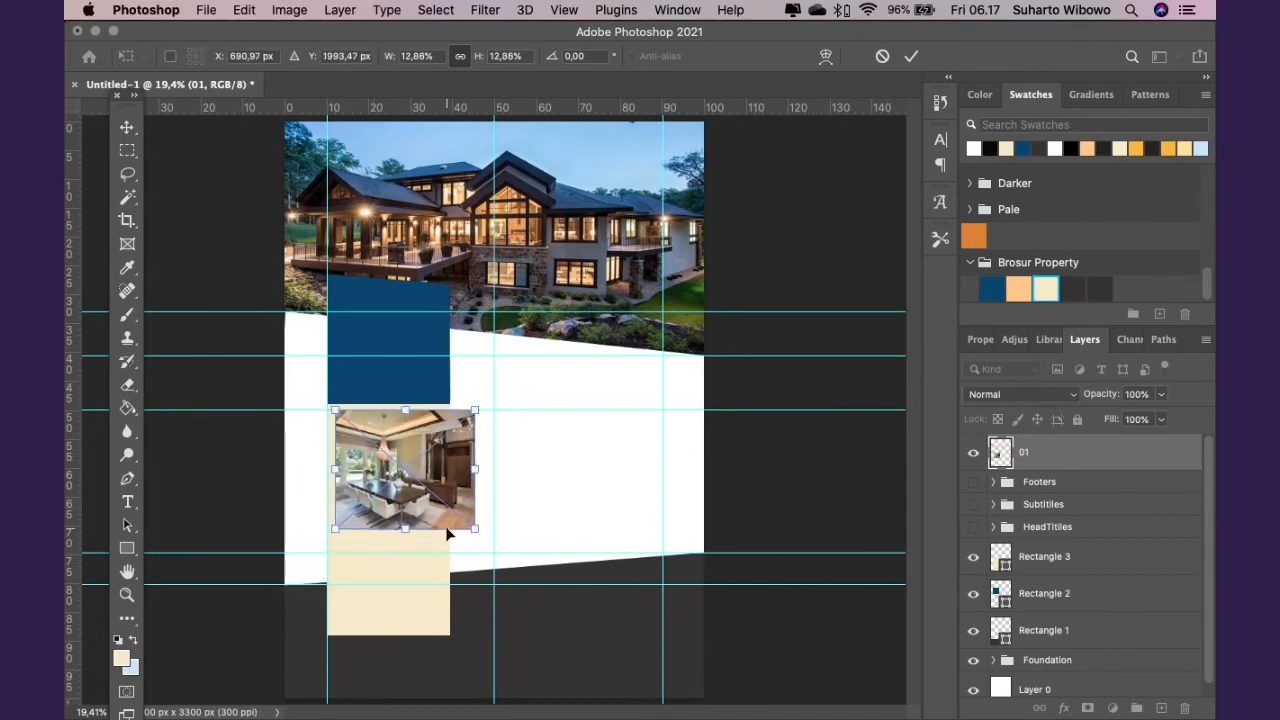
left_click_drag(473, 535, 438, 505)
key("Return")
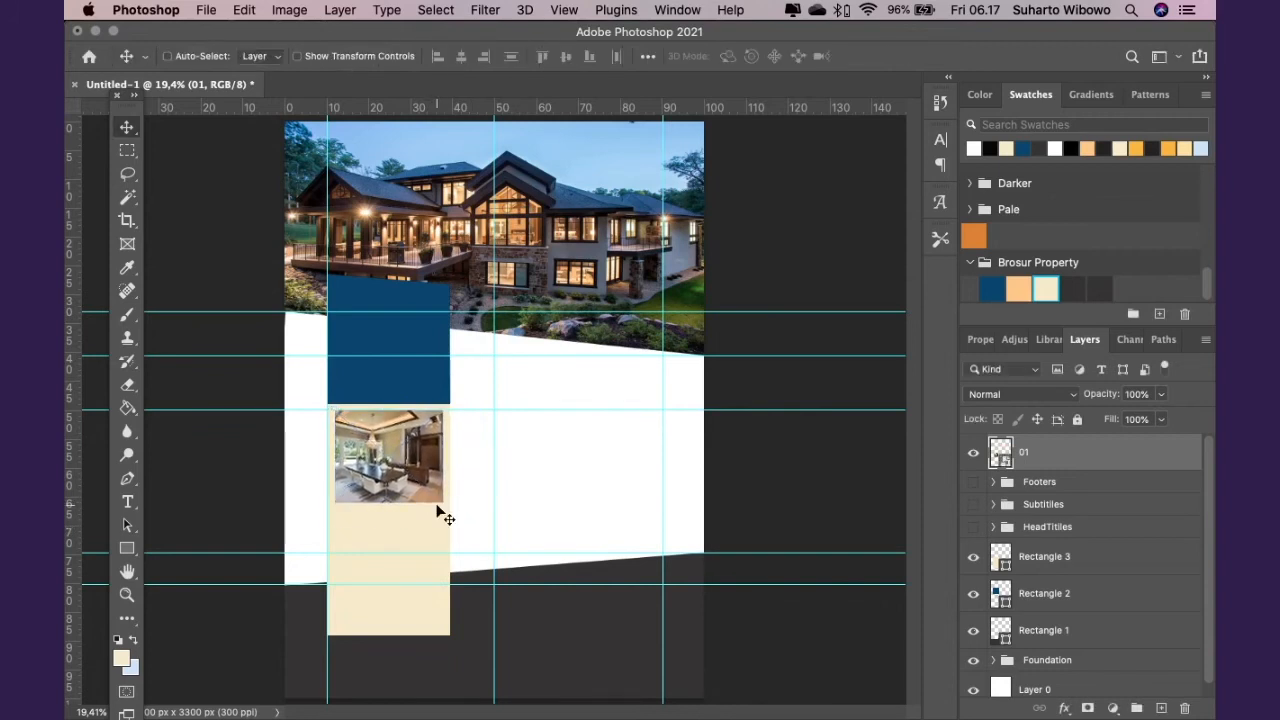
Place 02.jpg from the Graphics Assets folder as an embedded image
left_click(206, 10)
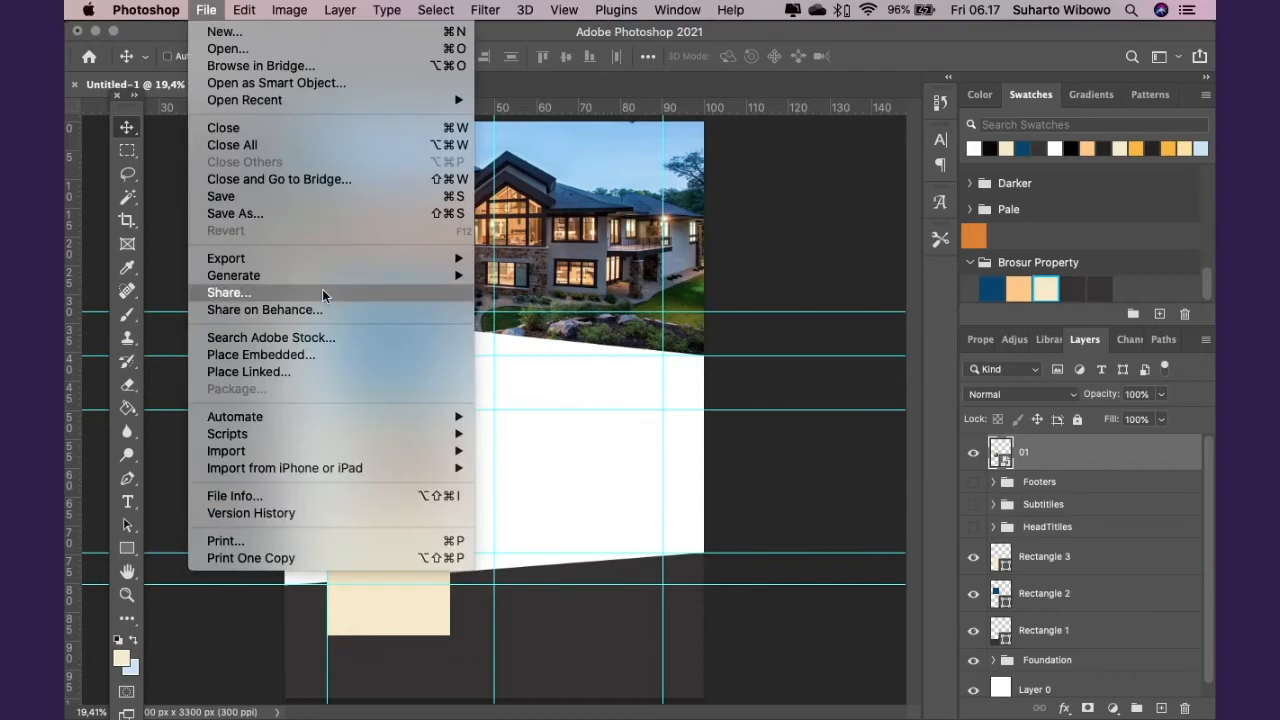
left_click(325, 354)
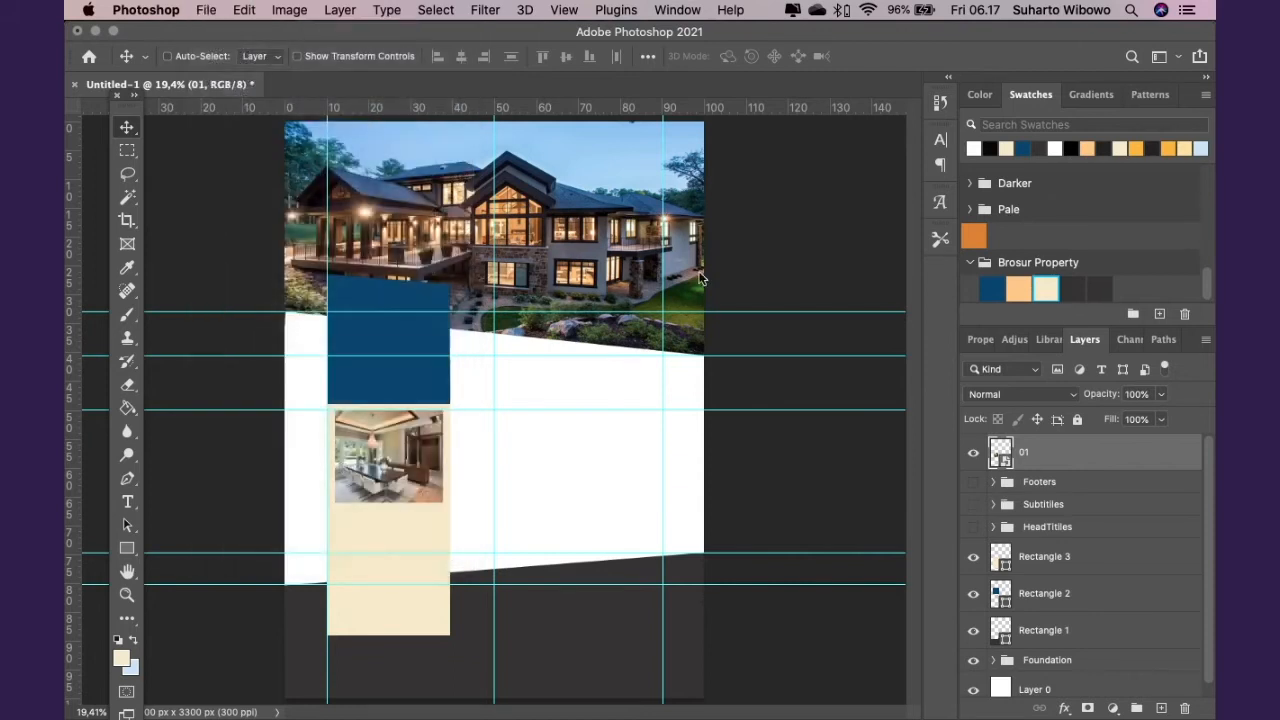
left_click(458, 176)
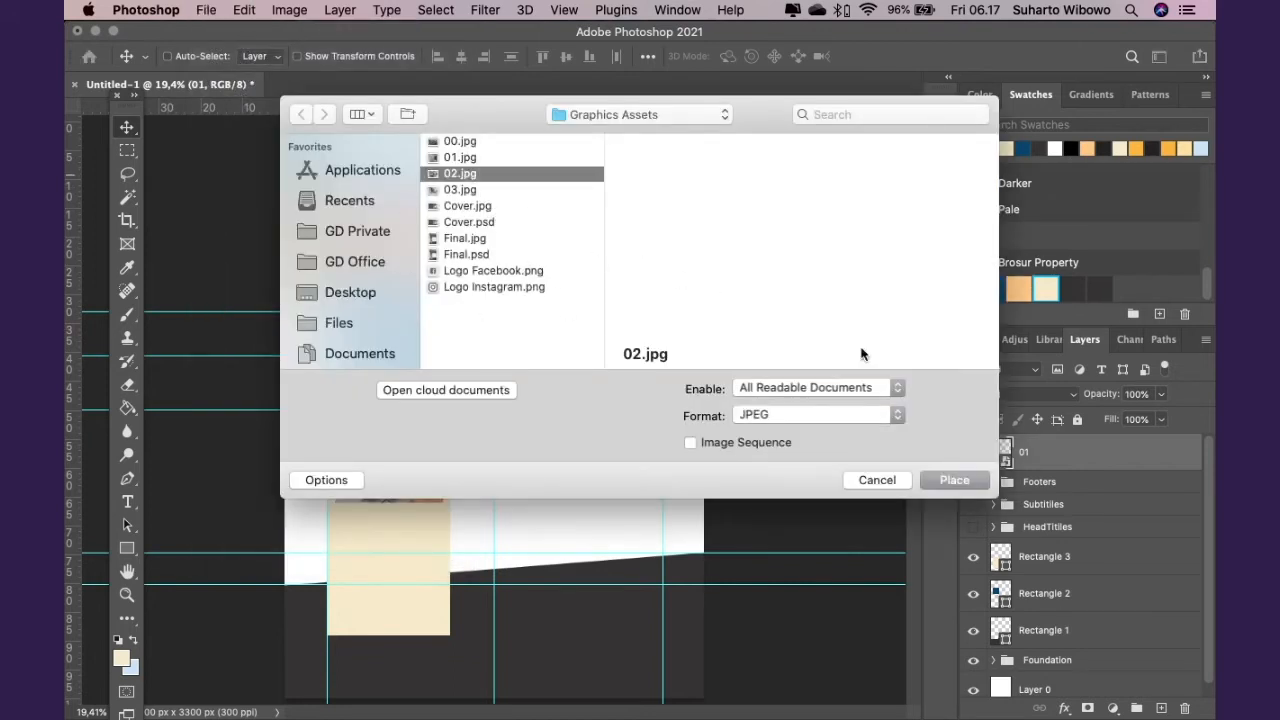
left_click(947, 479)
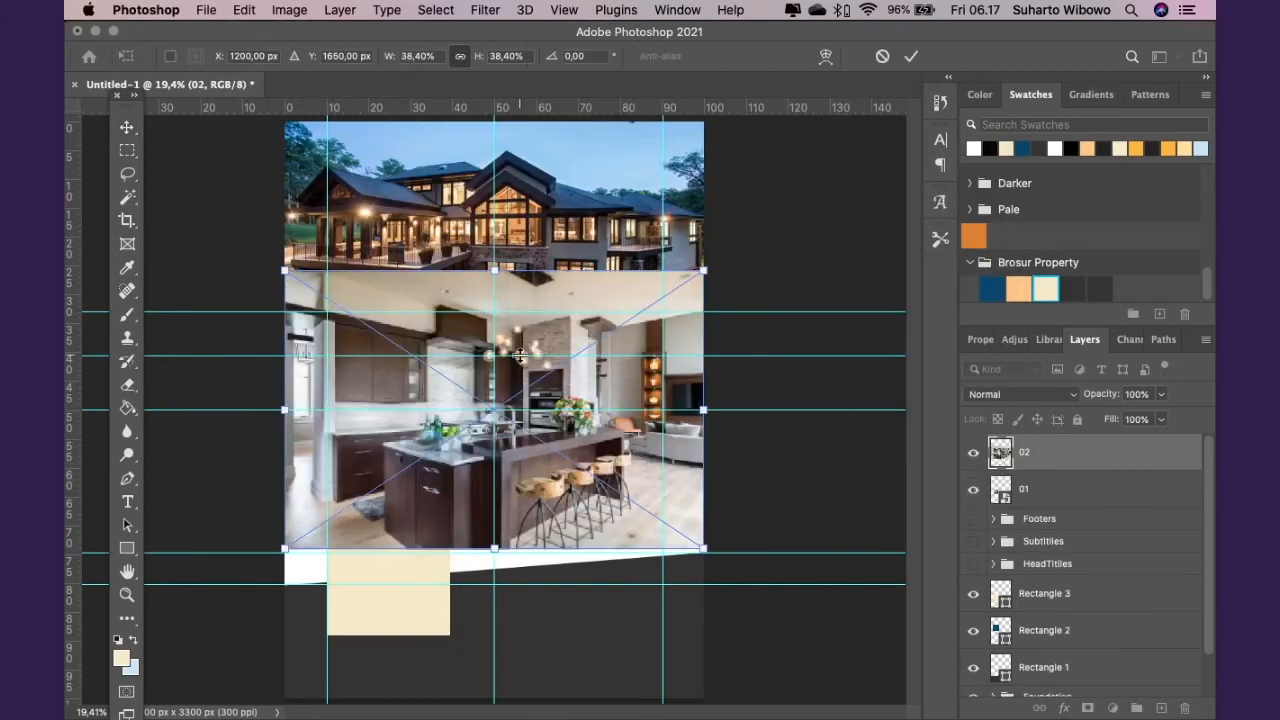
Scale photo 02 to the dining room photo's width and position it directly below that photo on the cream rectangle
left_click_drag(705, 268, 367, 410)
key("Return")
left_click_drag(360, 516, 408, 552)
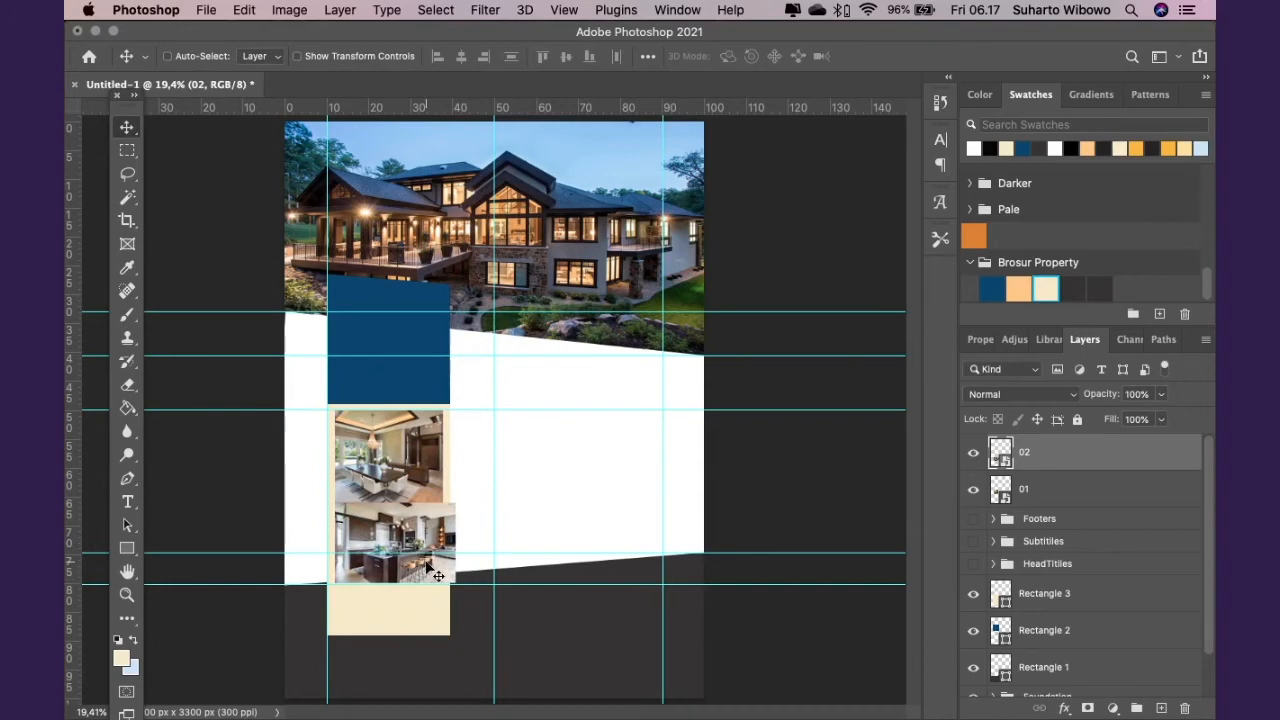
key("ctrl+t")
left_click_drag(455, 581, 441, 572)
key("Return")
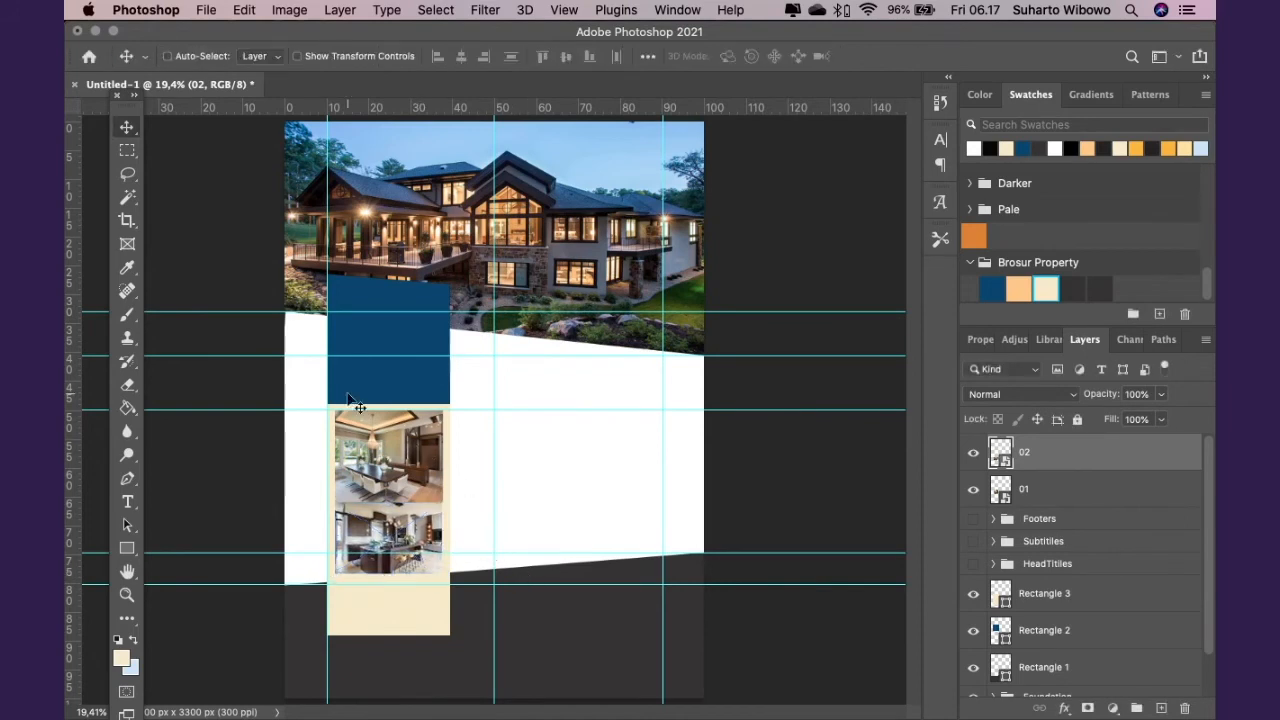
Place 03.jpg from the Graphics Assets folder as an embedded image
left_click(205, 12)
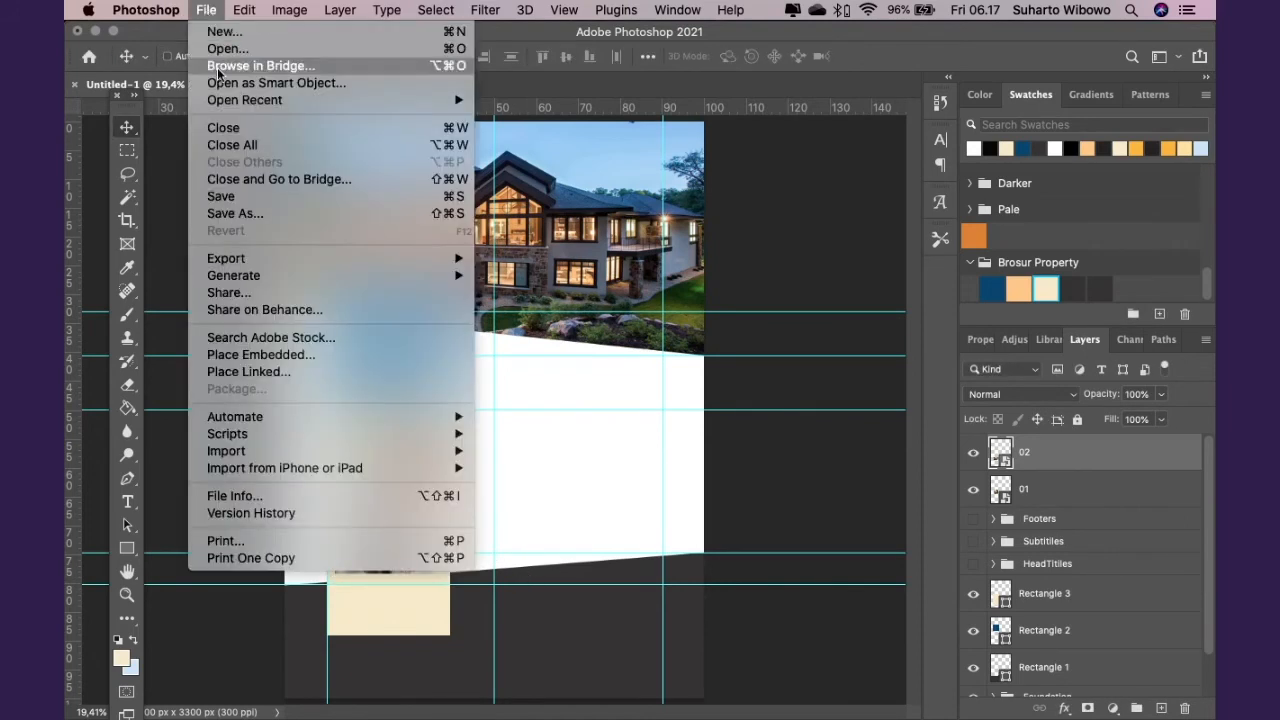
left_click(299, 354)
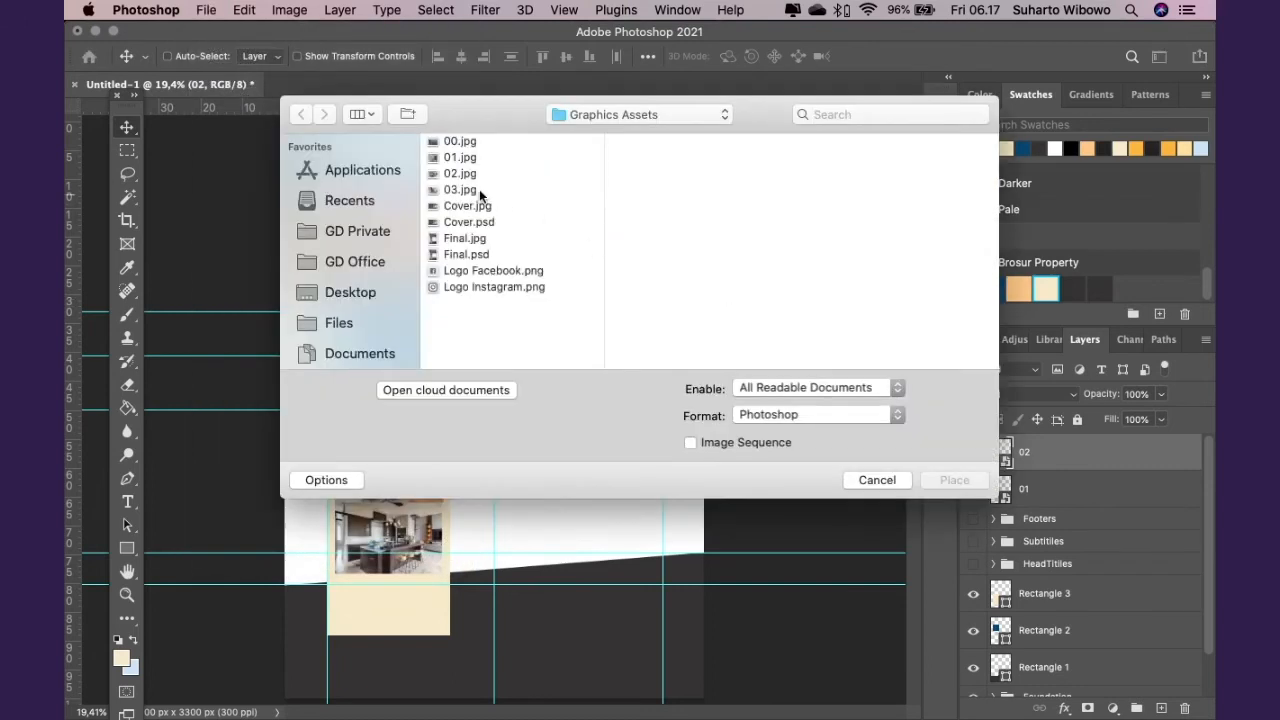
double_click(479, 189)
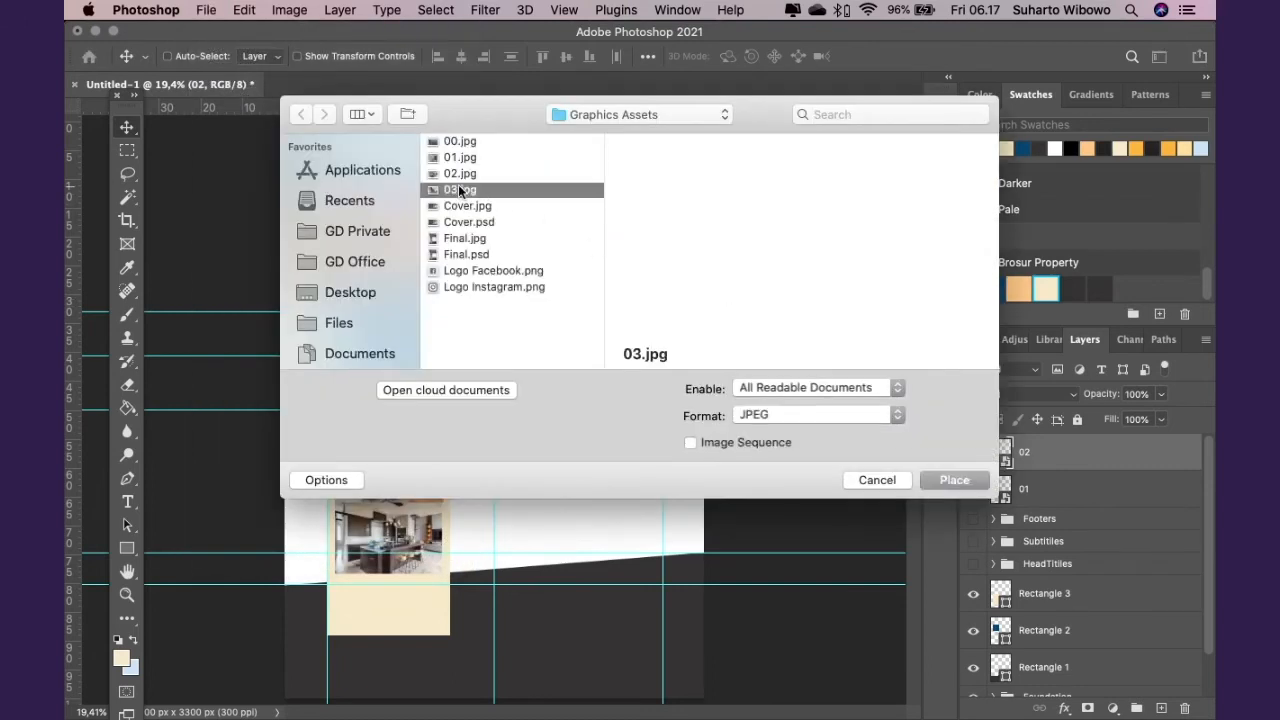
Scale photo 03 to about 9.81% and position it at the lower end of the cream rectangle
left_click_drag(704, 268, 408, 459)
left_click_drag(360, 508, 445, 634)
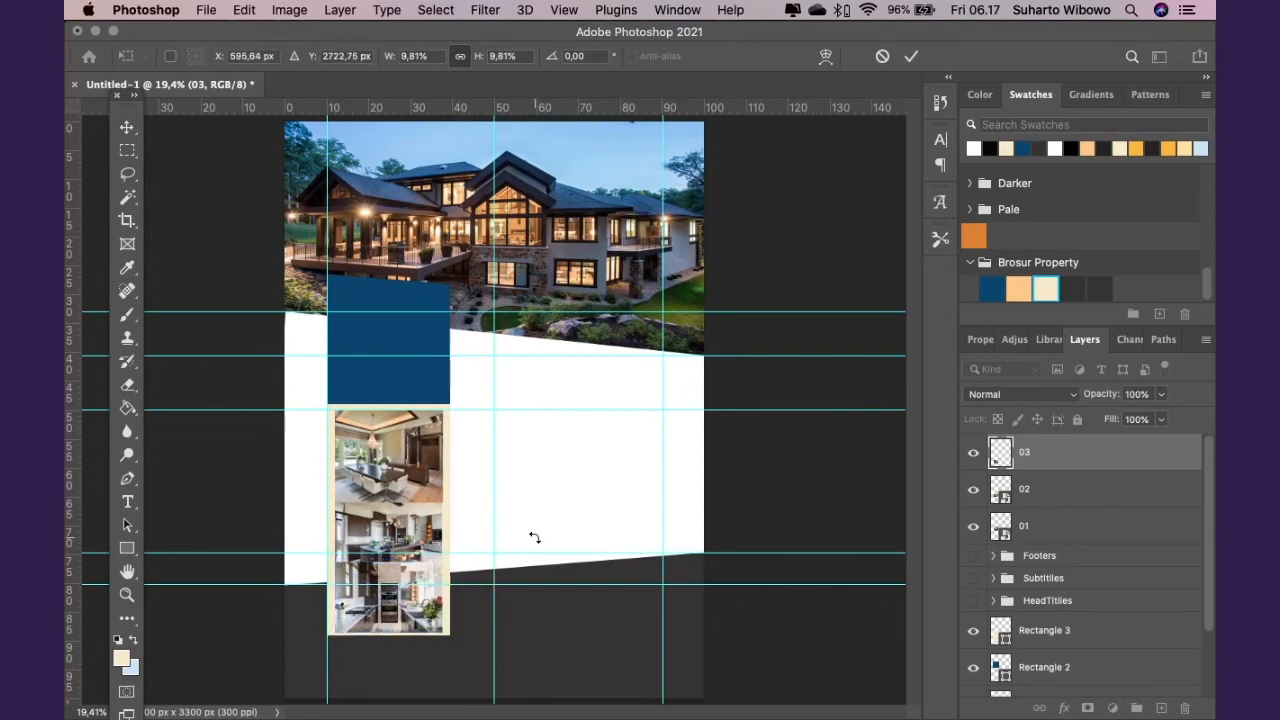
key("Return")
Reposition photo 03 just below photo 02, clear of it and extending past the cream rectangle's lower edge
mouse_move(375, 454)
left_mouse_down()
mouse_move(483, 452)
mouse_move(383, 456)
left_mouse_up()
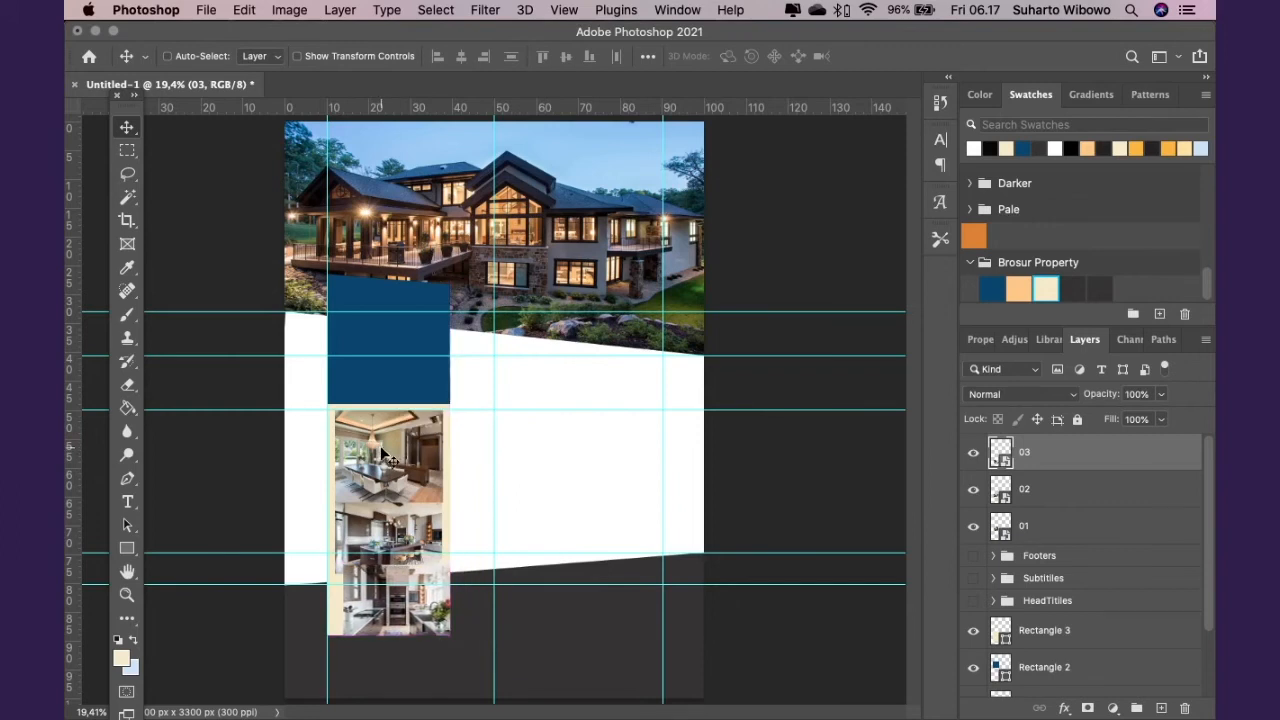
left_click_drag(370, 580, 376, 581)
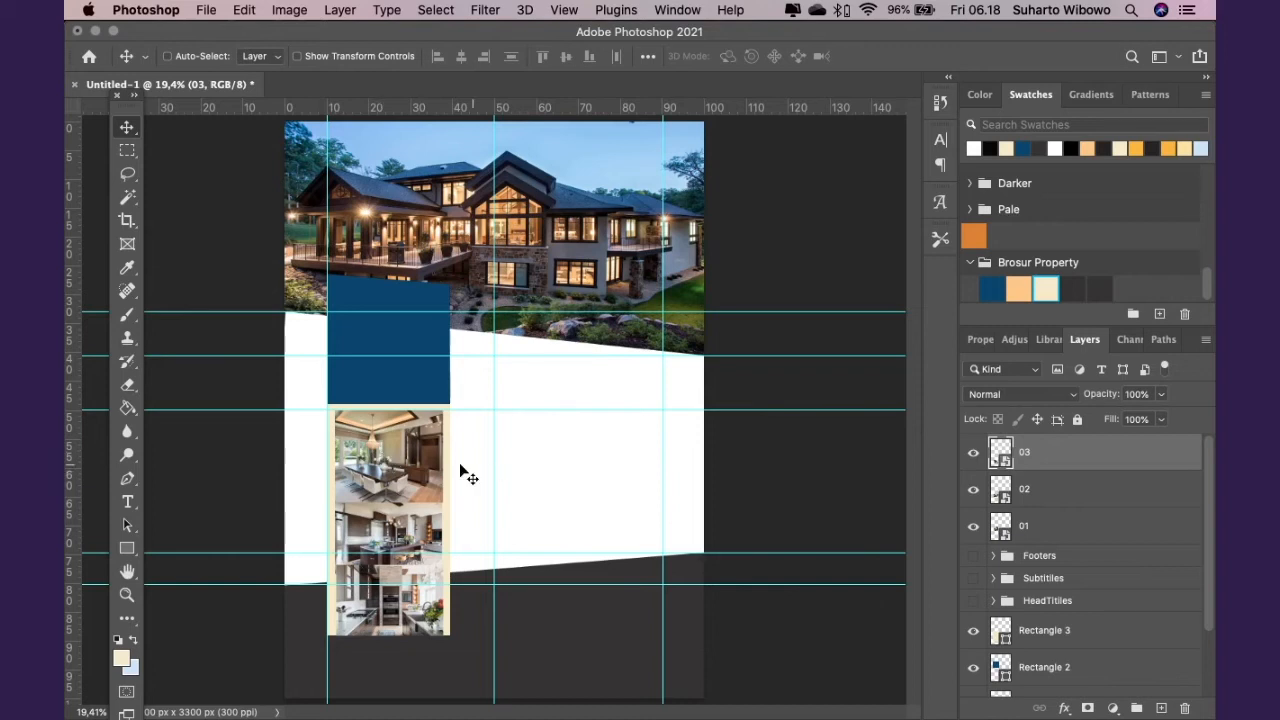
left_click_drag(388, 455, 353, 712)
left_click_drag(388, 598, 407, 460)
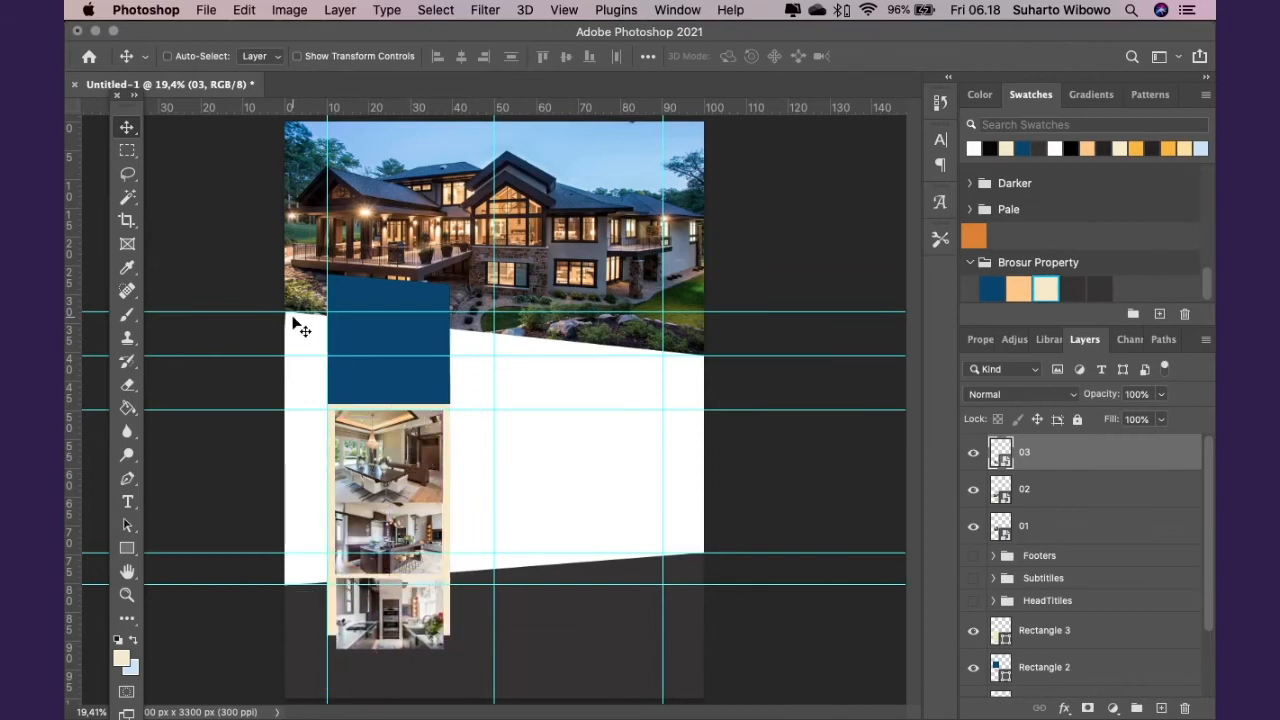
Move the dining room photo onto the white area beside photo 02, and raise photo 02 slightly on the cream rectangle
left_click(378, 453)
left_click_drag(360, 455, 477, 440)
mouse_move(368, 525)
left_mouse_down()
mouse_move(475, 517)
mouse_move(378, 509)
left_mouse_up()
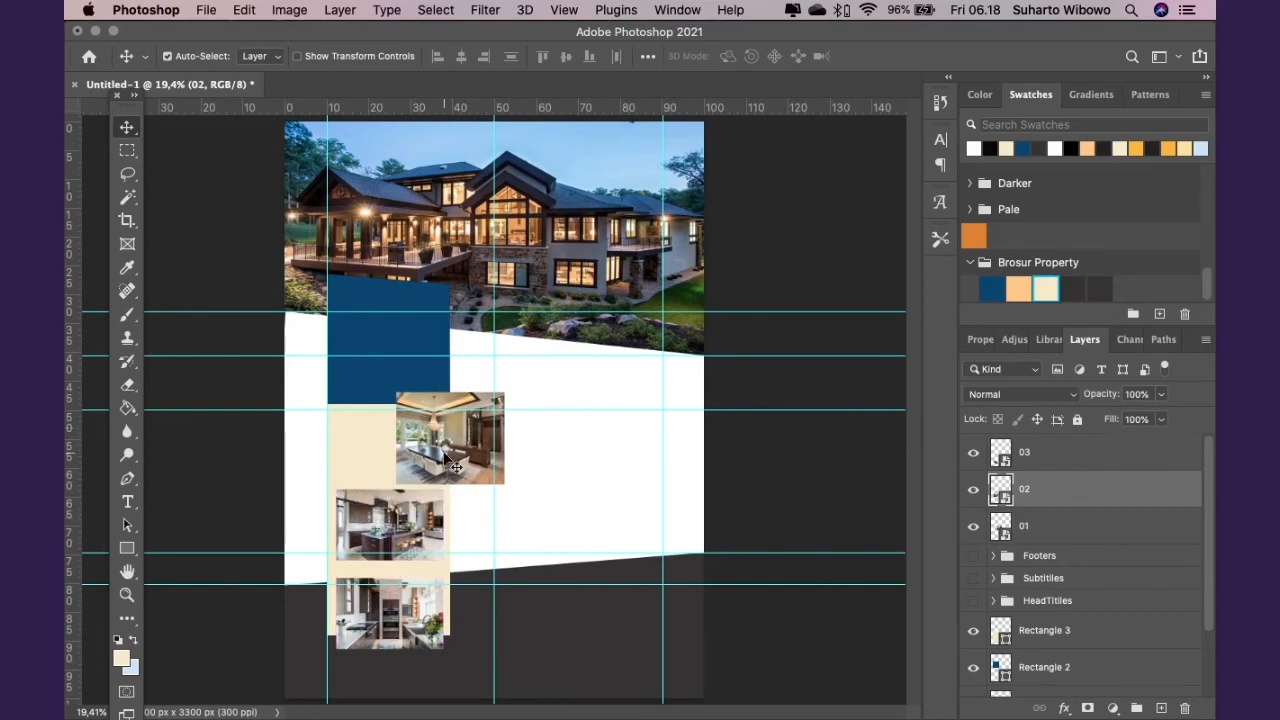
left_click_drag(447, 458, 508, 531)
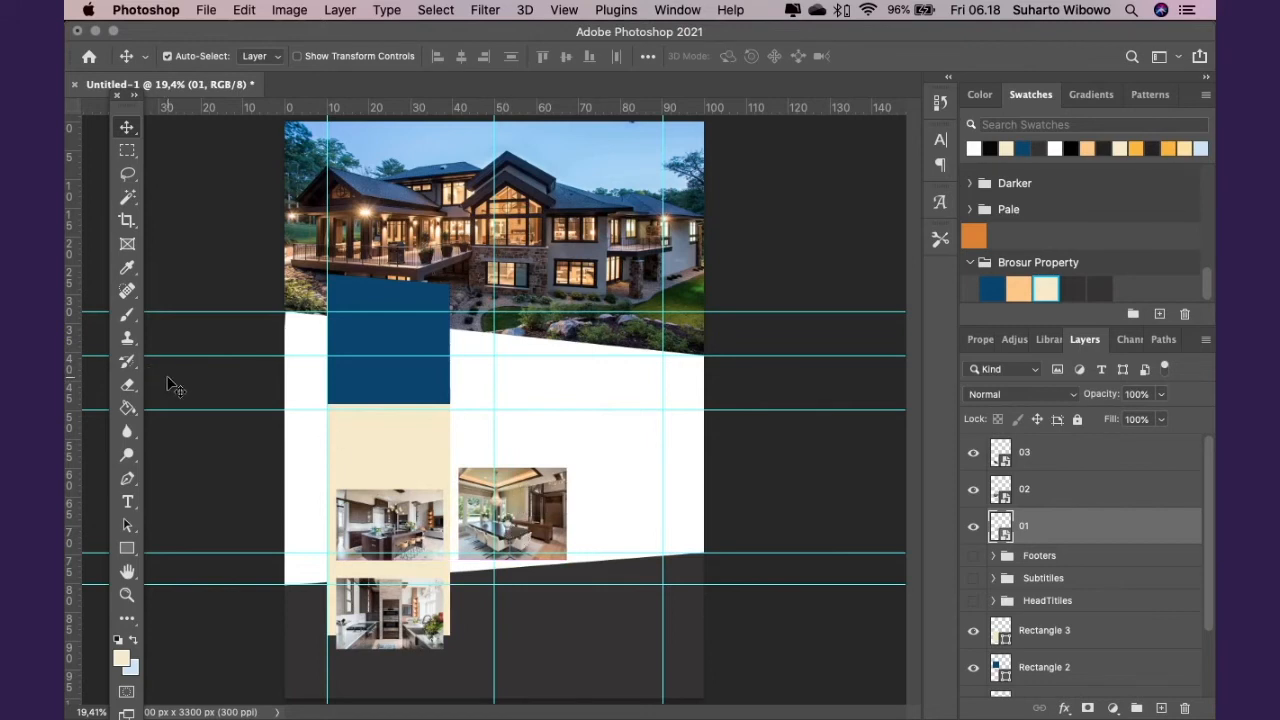
Select the dining room photo's upper strip down to photo 02's top edge with a rectangular marquee and try to delete it
left_click(128, 153)
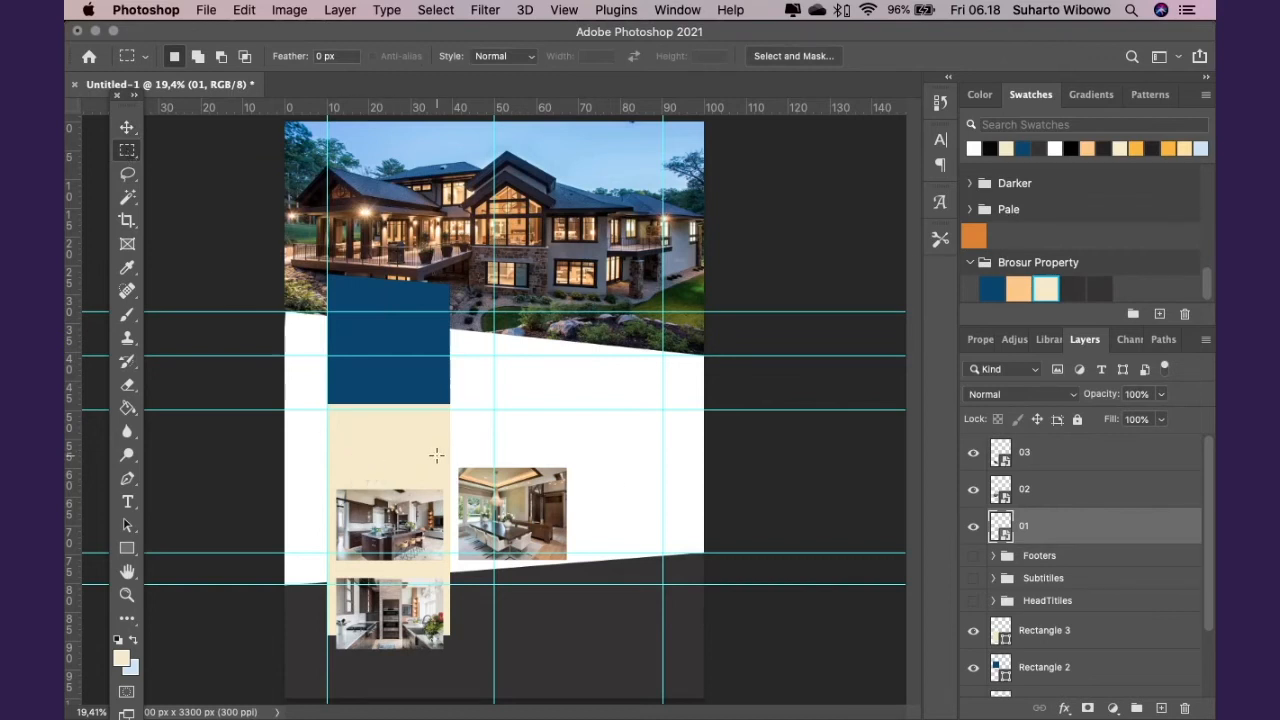
left_click_drag(418, 433, 605, 490)
key("BackSpace")
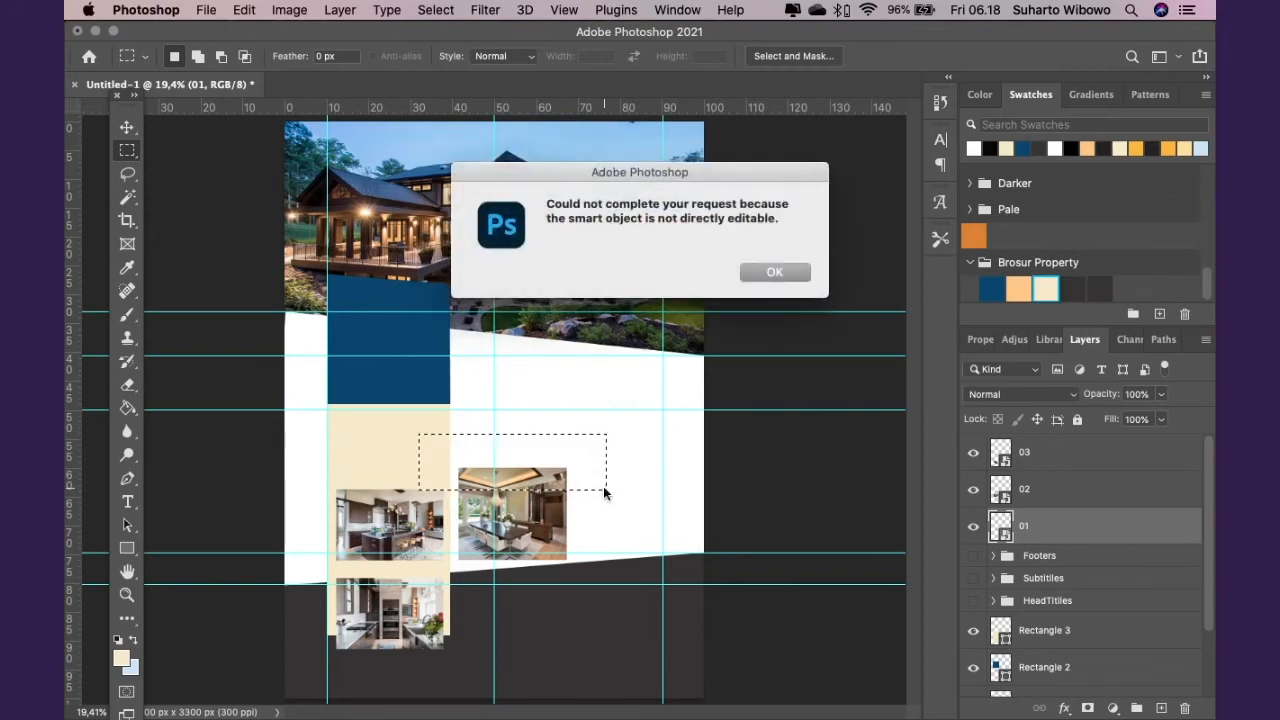
left_click(773, 274)
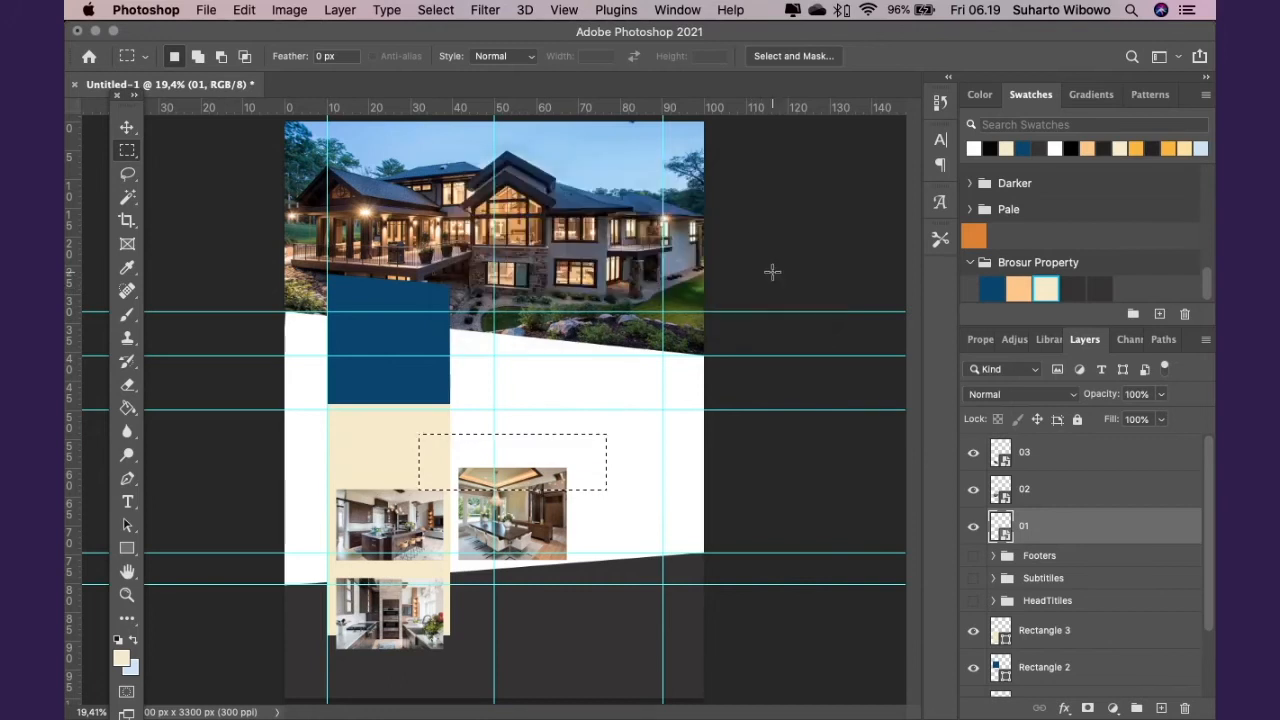
Rasterize layer 01, delete the selected upper strip of the dining room photo, and clear the selection
right_click(1040, 531)
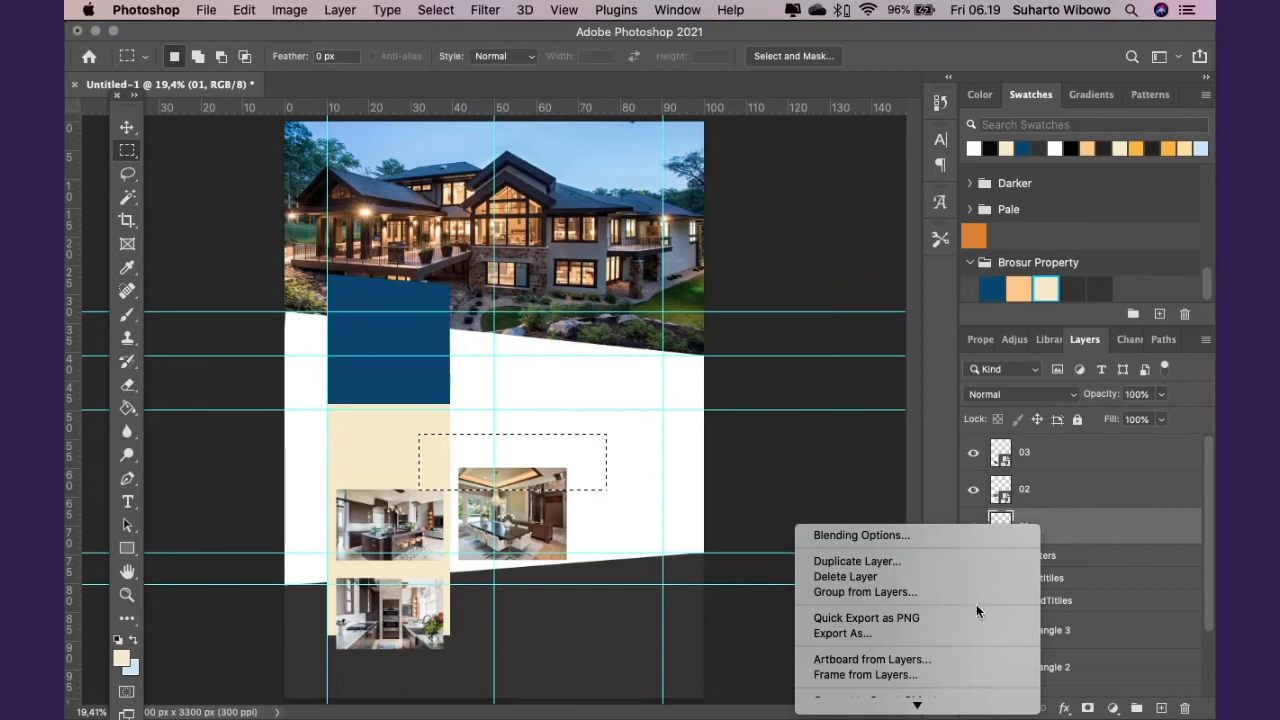
scroll(976, 610, "down", 10)
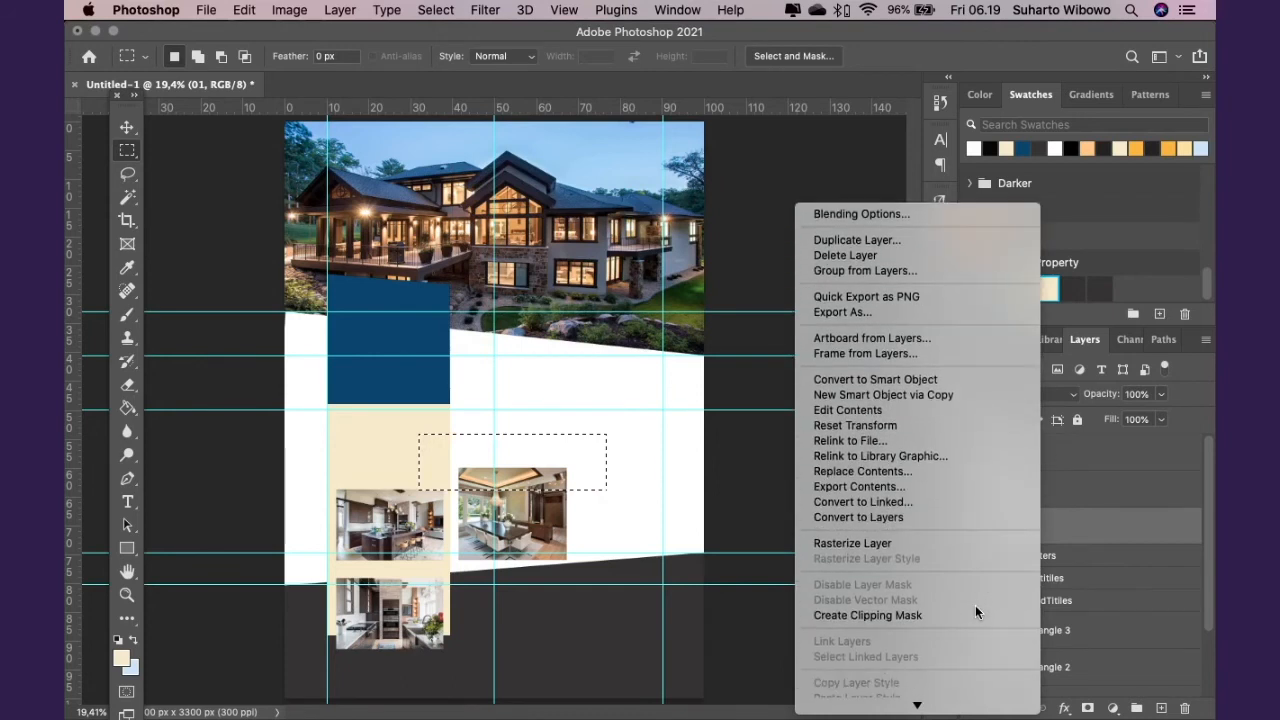
left_click(935, 530)
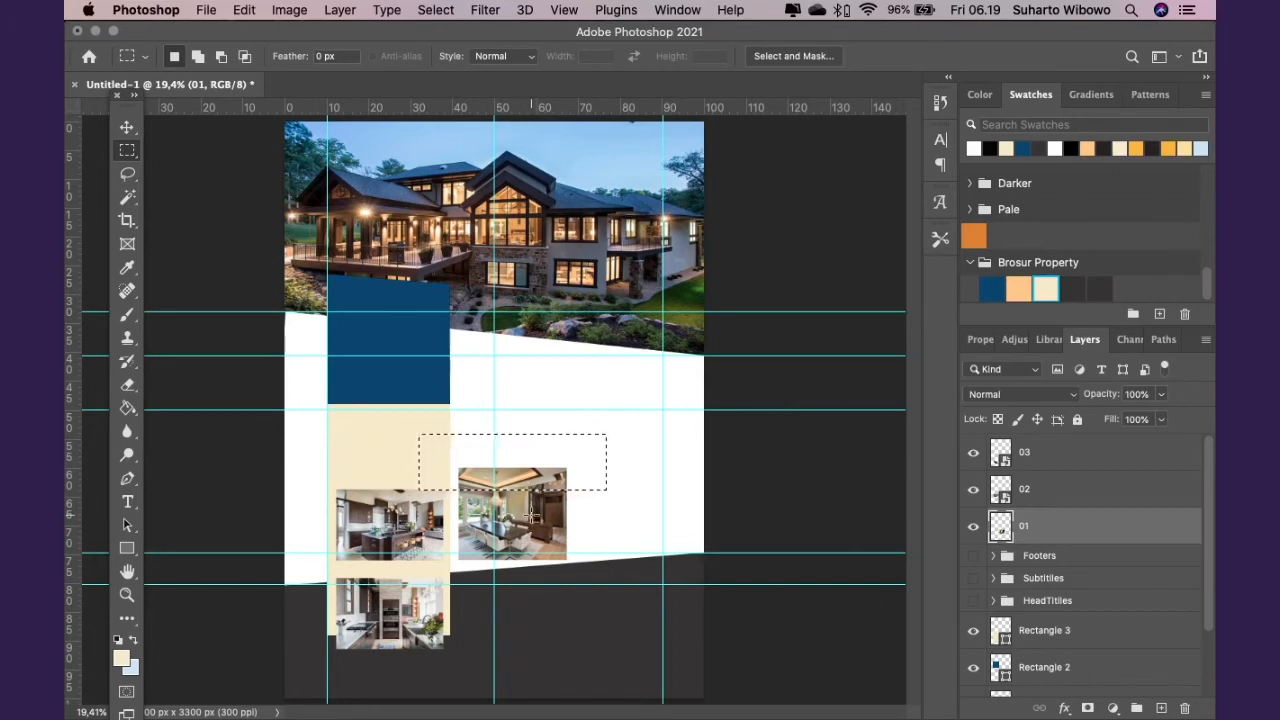
key("Delete")
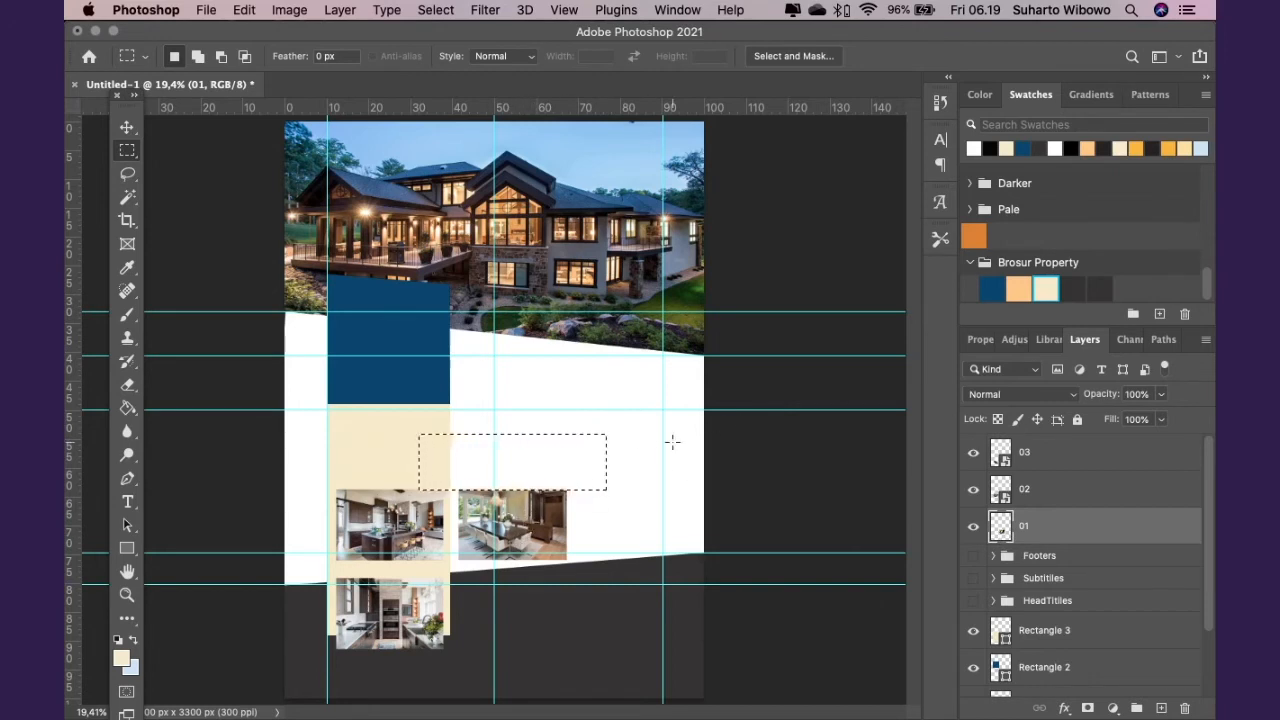
key("super+d")
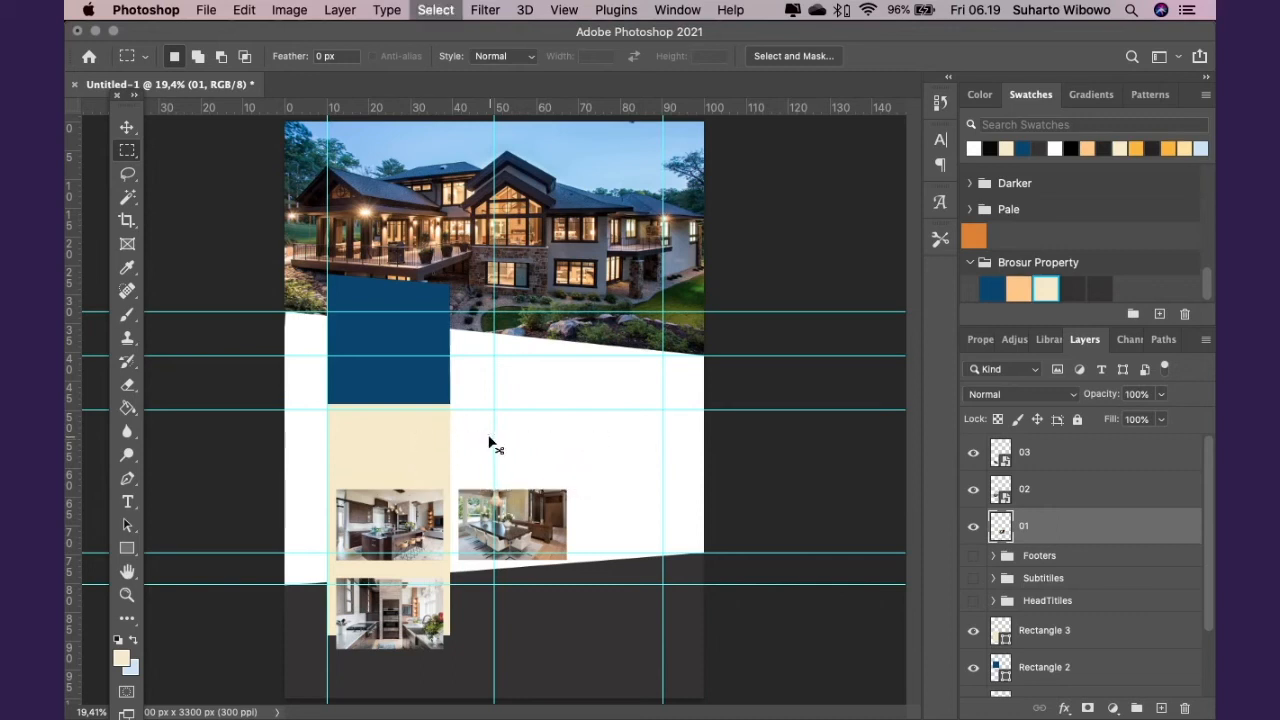
Return the cropped dining room photo to the cream rectangle above photo 02, and raise photos 02 and 03 to fit the column inside it
left_click(127, 128)
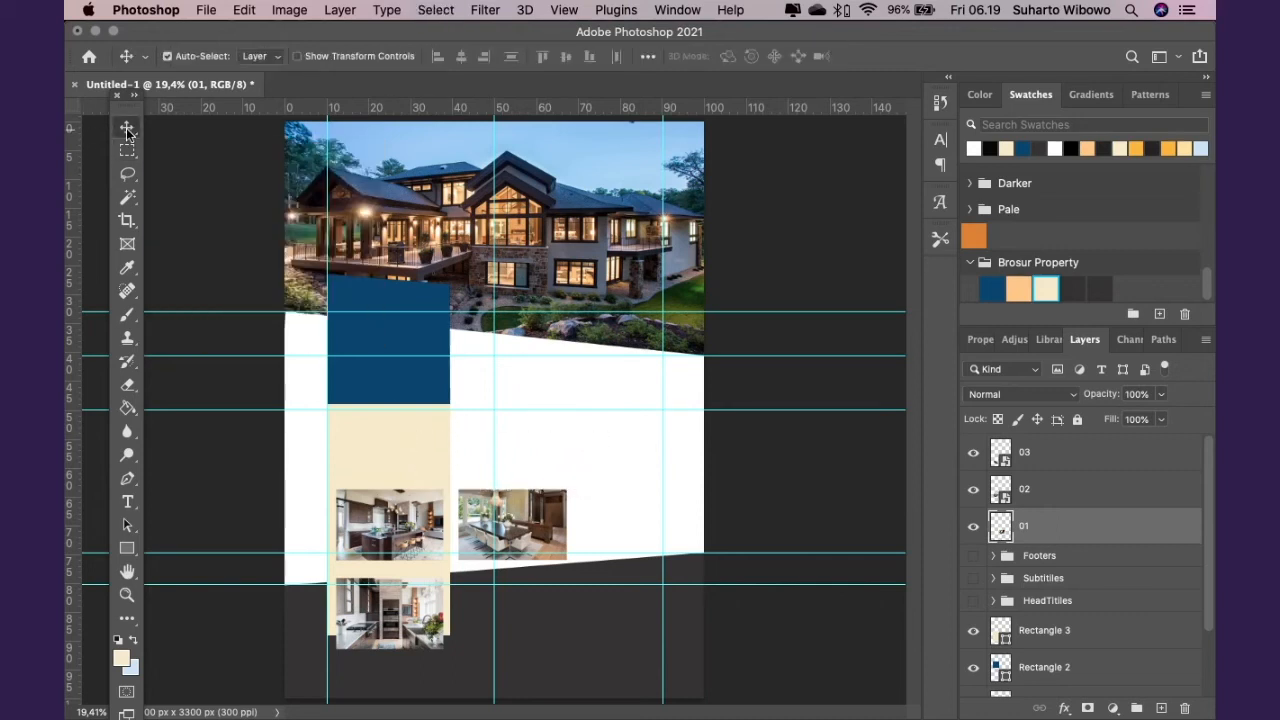
left_click_drag(528, 524, 404, 453)
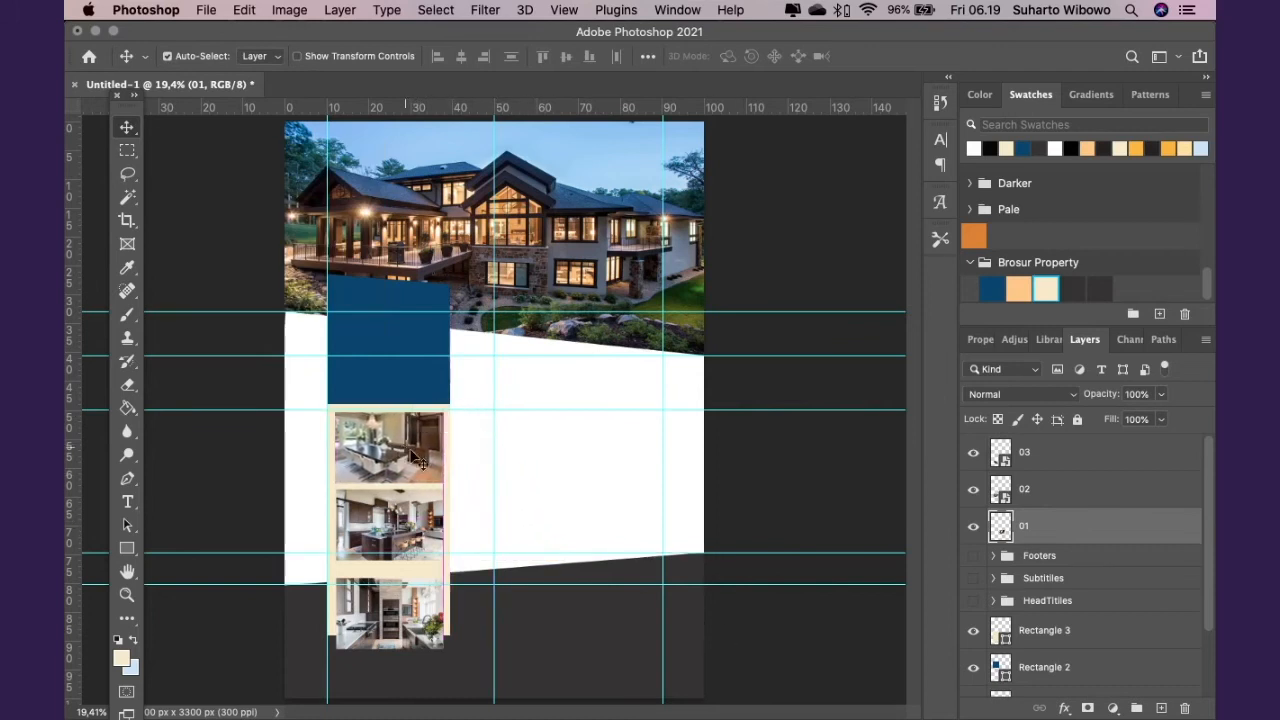
left_click_drag(418, 625, 413, 606)
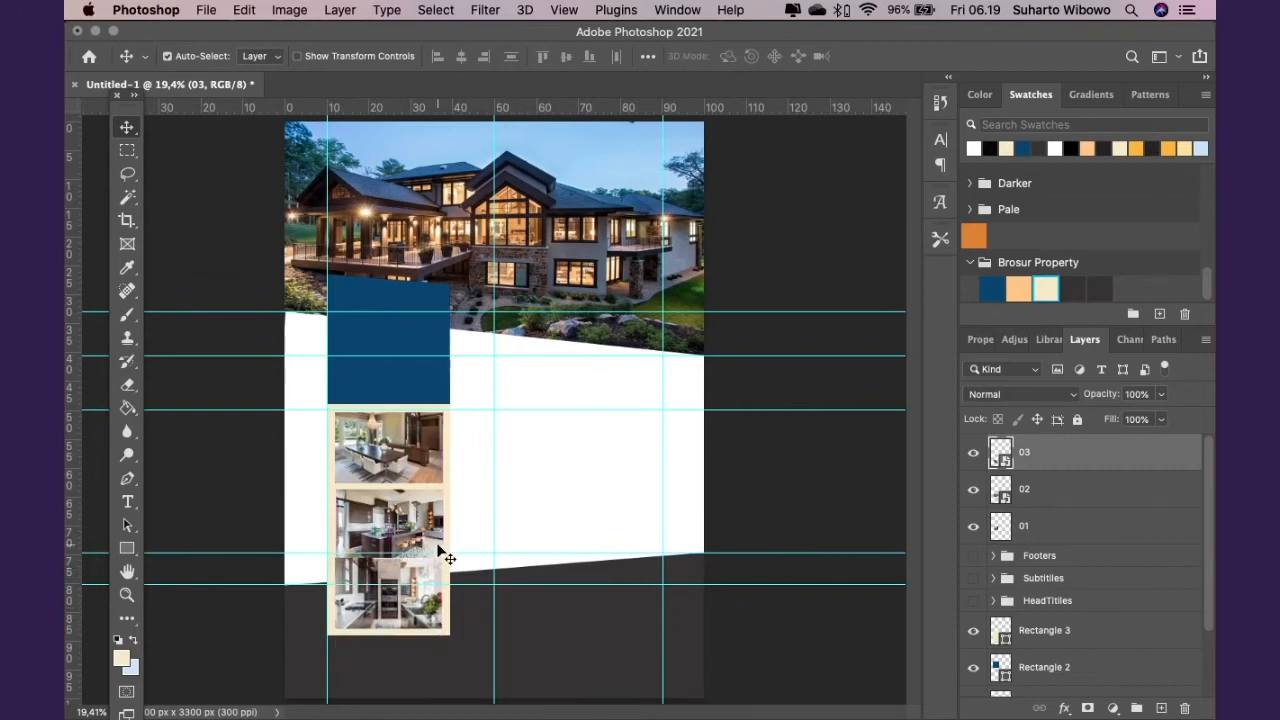
left_click(430, 502)
left_click(404, 517)
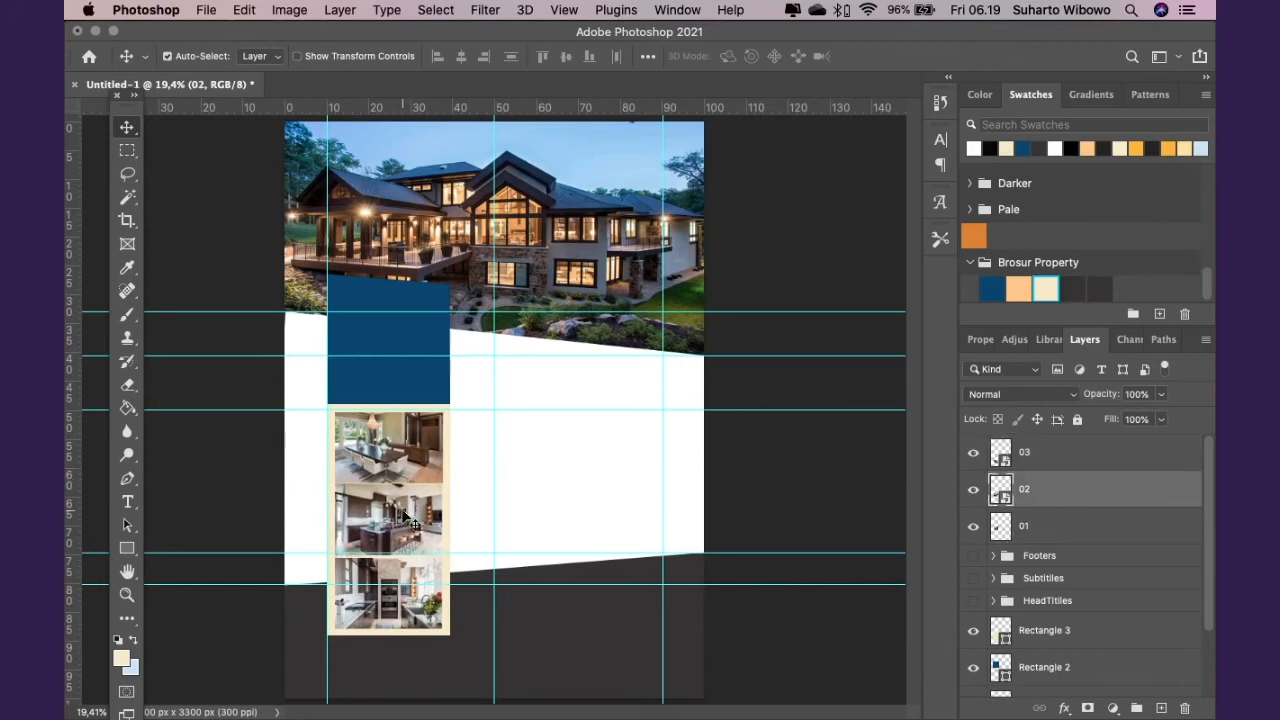
Nudge the dining room photo upward, leaving a thin cream margin above it and a narrow gap to photo 02
left_click(405, 455)
key("shift+Up")
key("shift+Up")
key("shift+Up")
key("shift+Up")
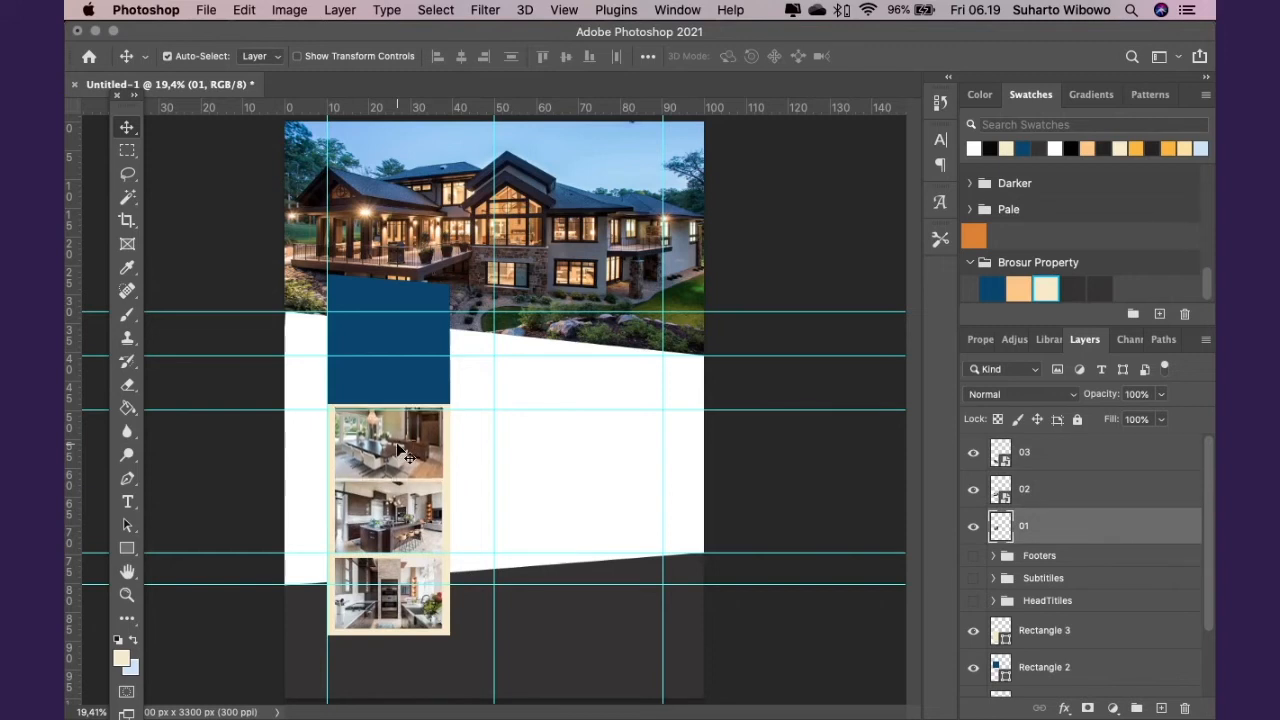
key("shift+Down")
key("shift+Down")
key("shift+Up")
key("shift+Down")
key("shift+Up")
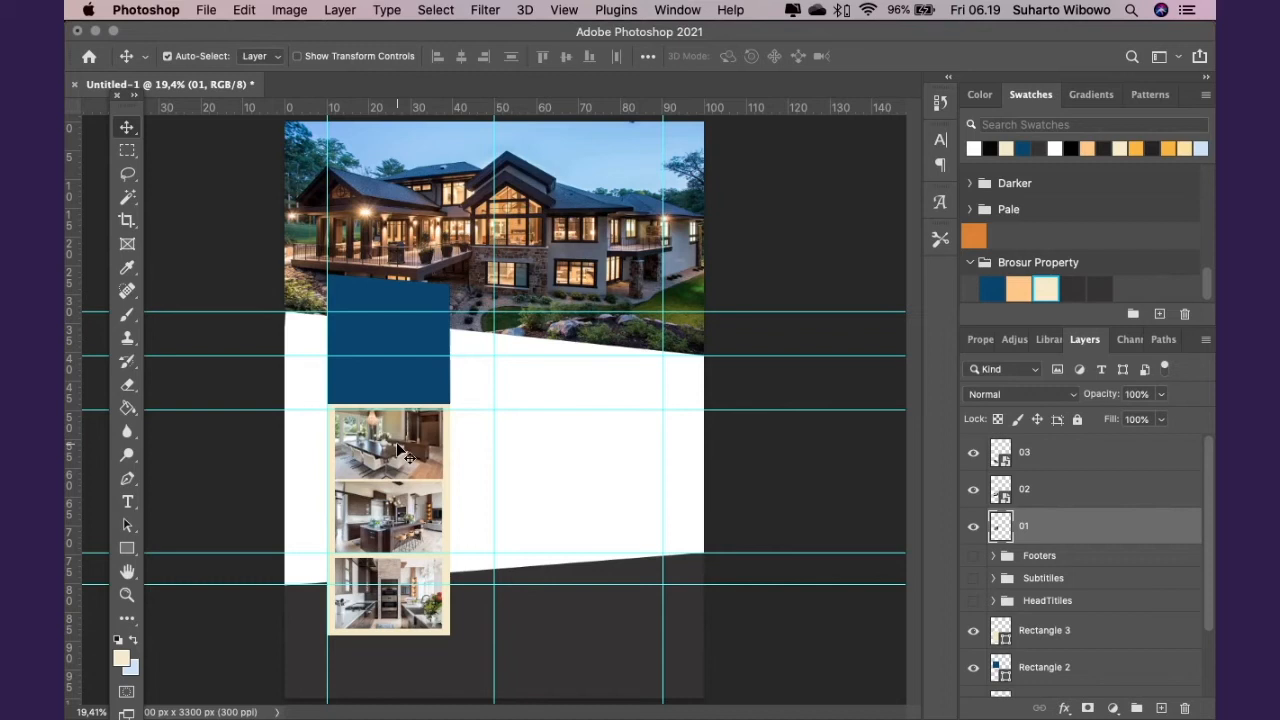
Select layers 01, 02 and 03 together and scale them proportionally to 101.99%
left_click(404, 512)
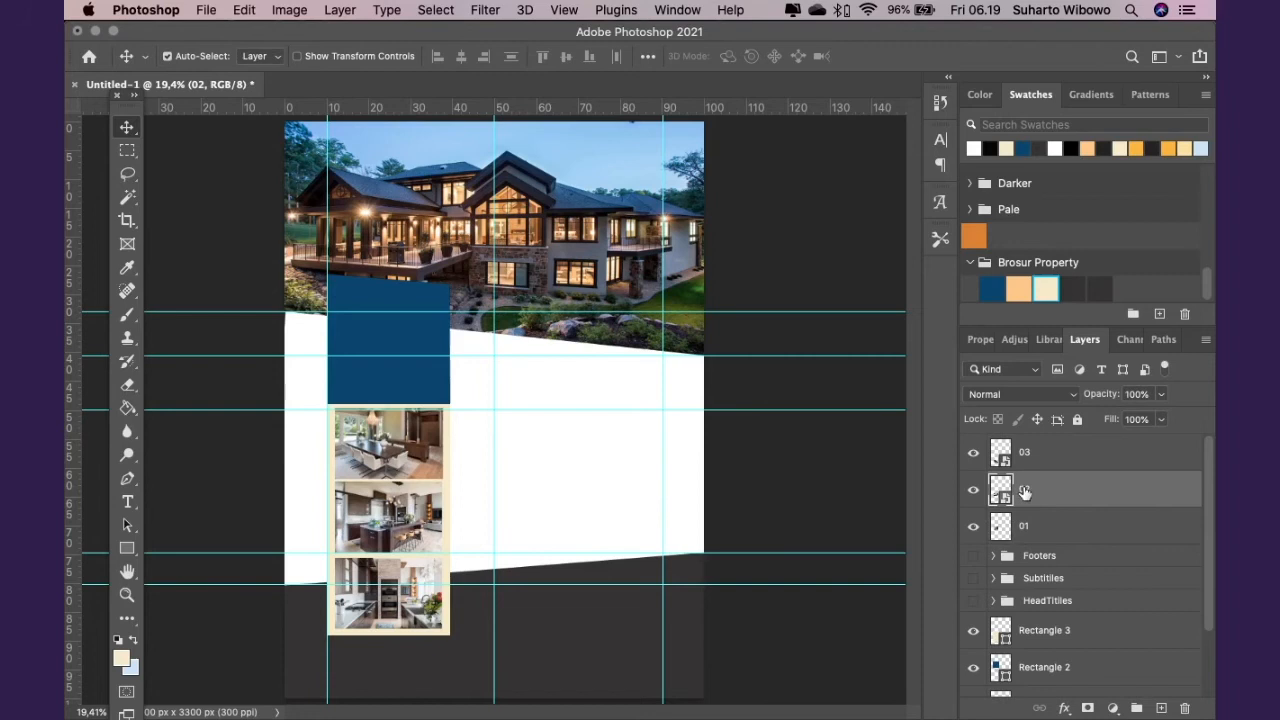
left_click(1015, 458)
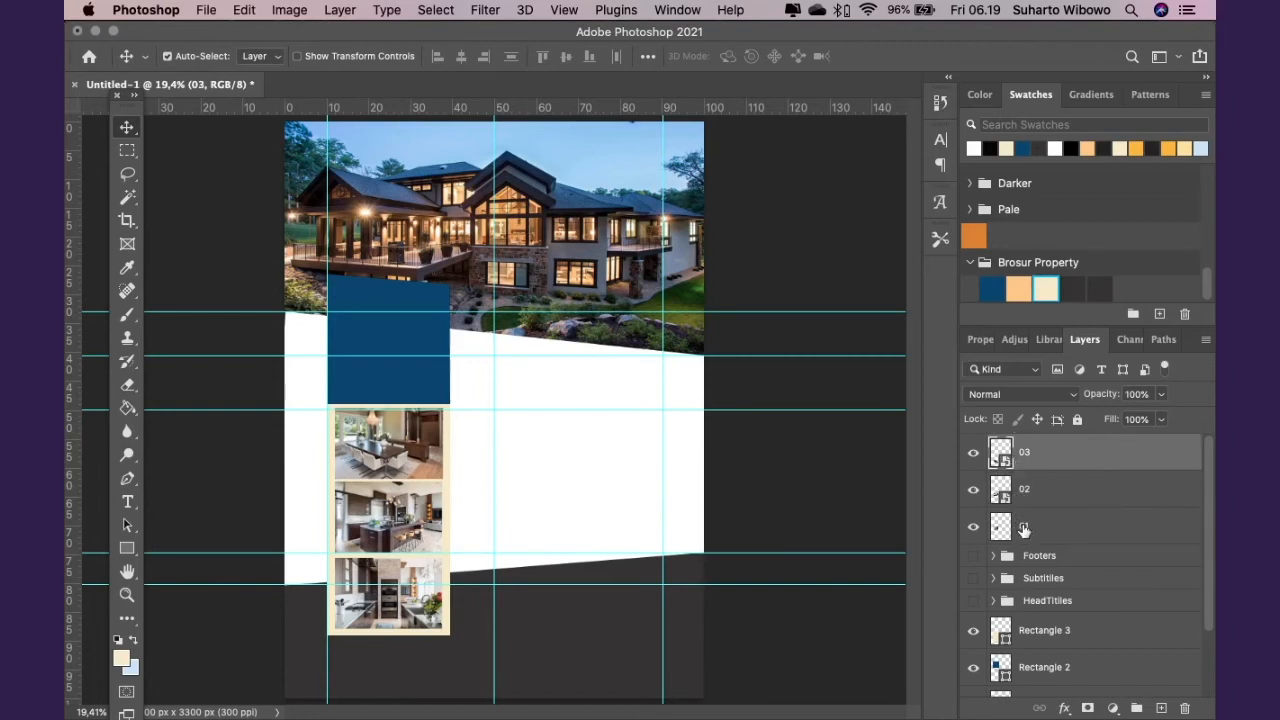
scroll(1031, 454, "down", 1)
scroll(1028, 472, "up", 1)
left_click(1030, 490, "super")
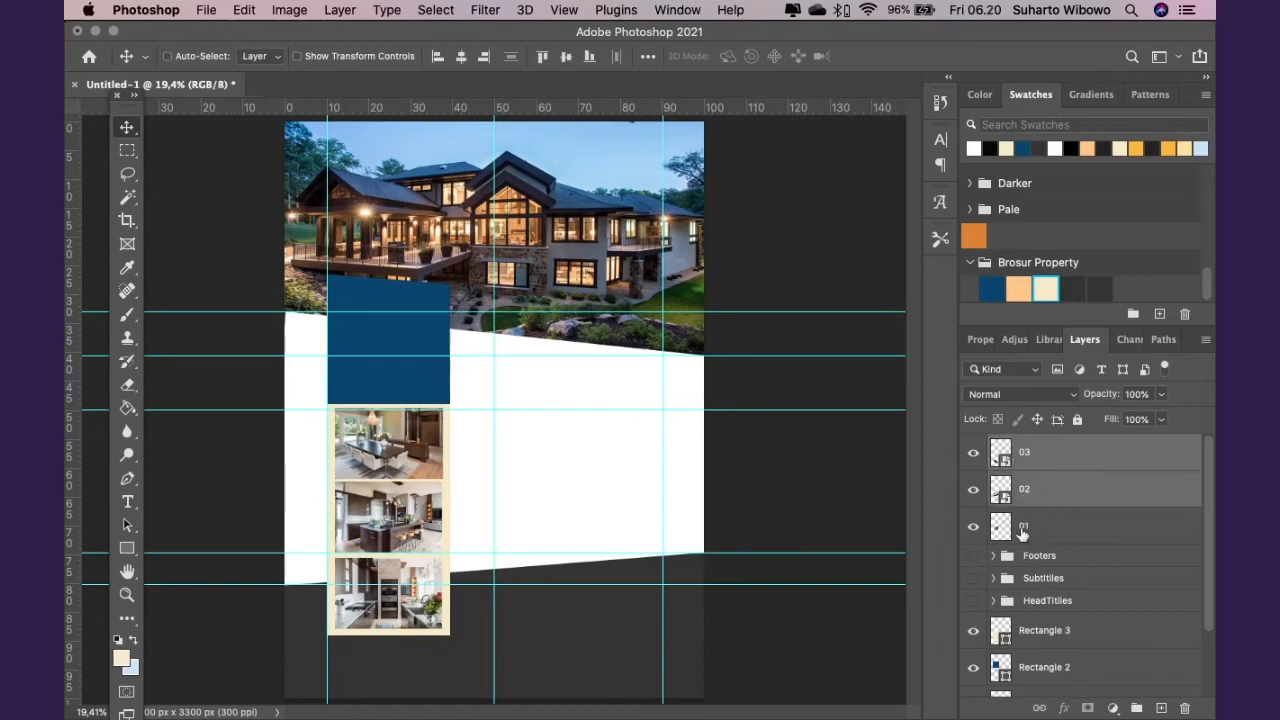
left_click(1032, 530, "super")
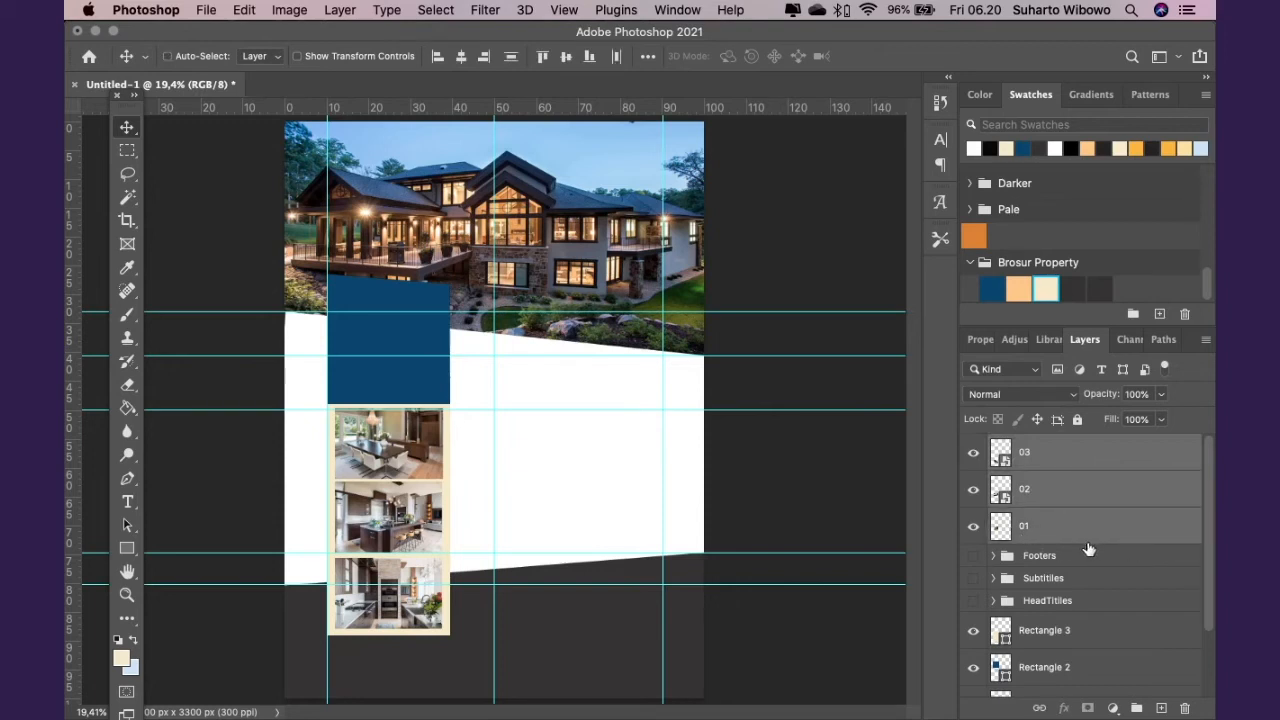
key("super+t")
left_click_drag(444, 404, 445, 400)
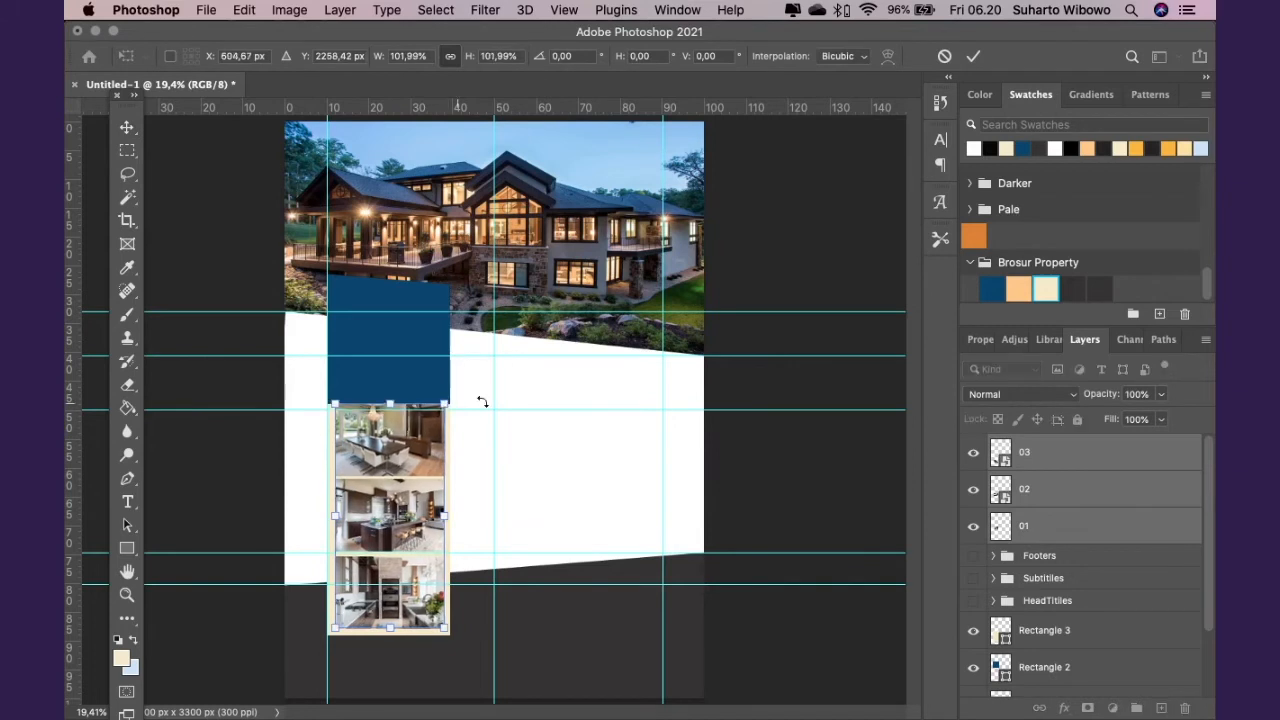
Shift the three photos down and slightly left as one, and scale them to 103.54%
key("Down")
key("Down")
key("Down")
key("Down")
key("Down")
key("Down")
key("Down")
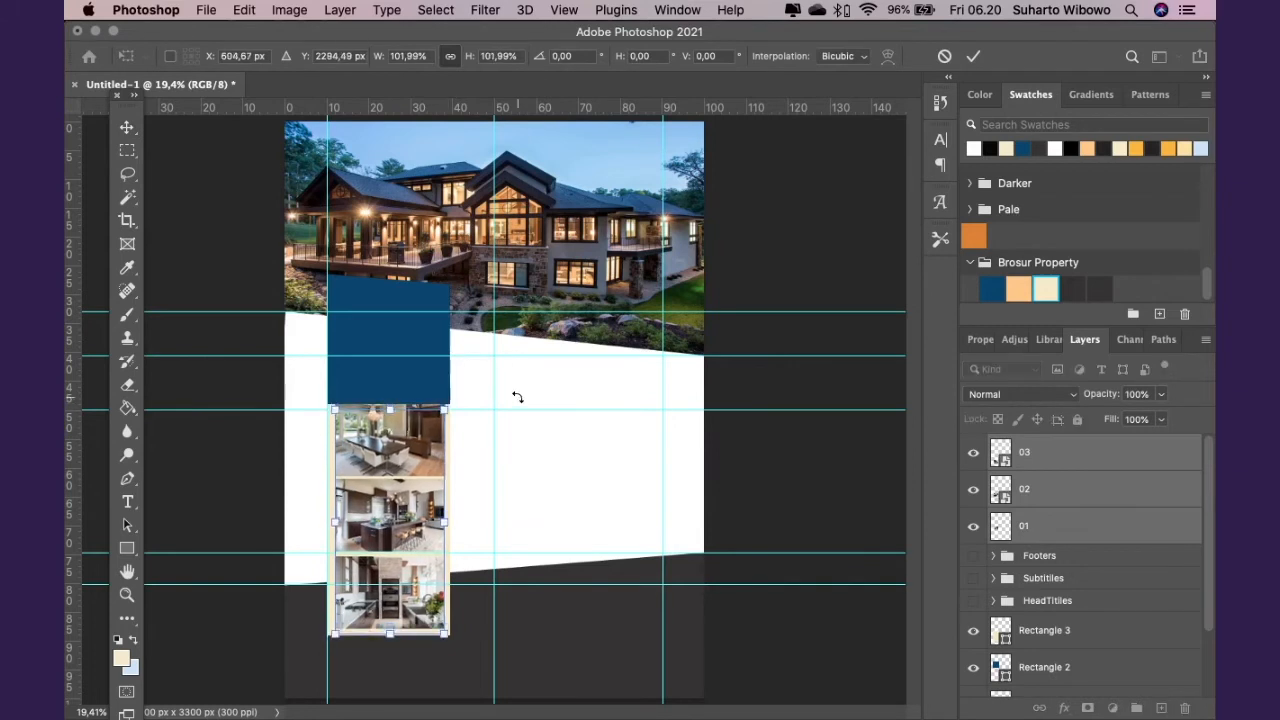
key("Left")
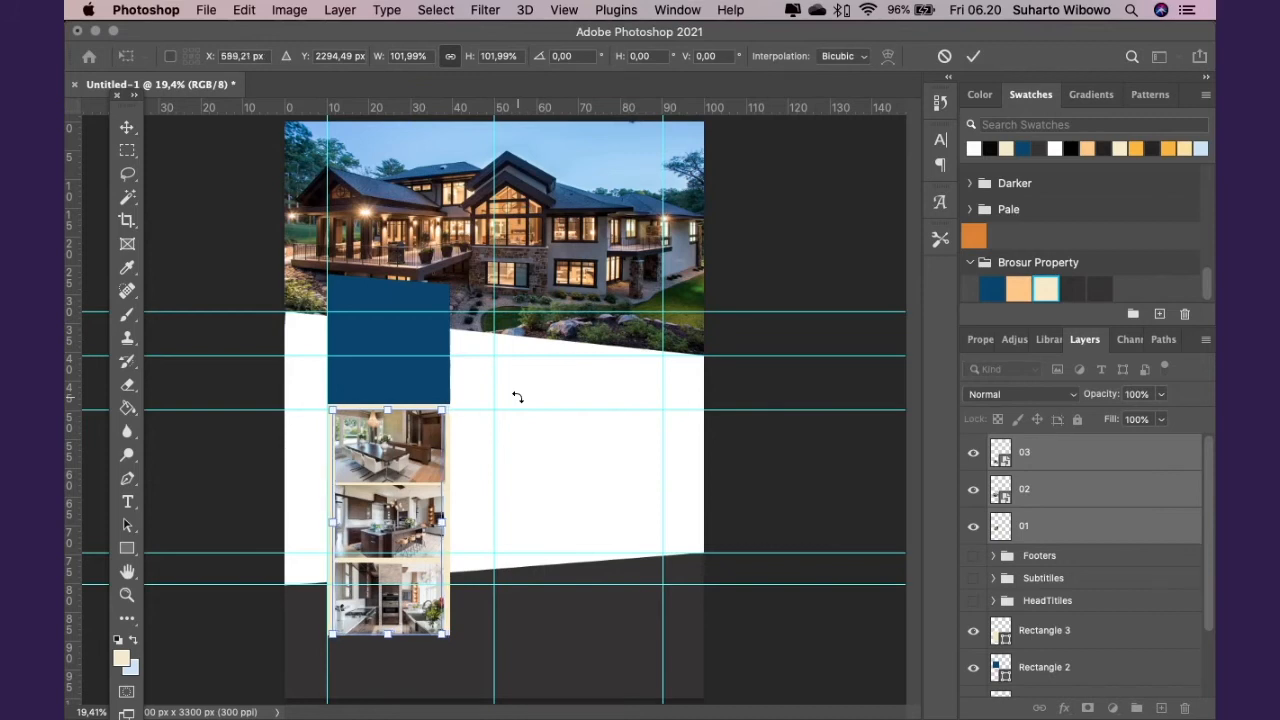
left_click_drag(443, 635, 445, 640)
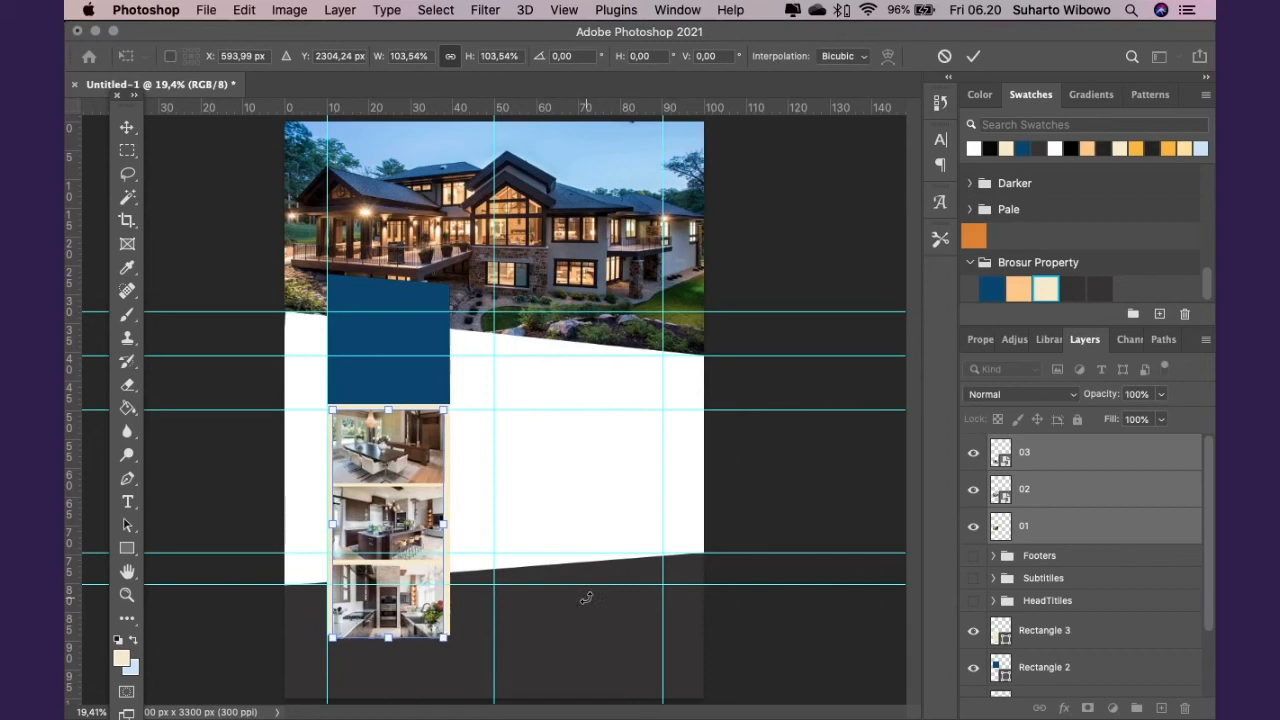
key("Return")
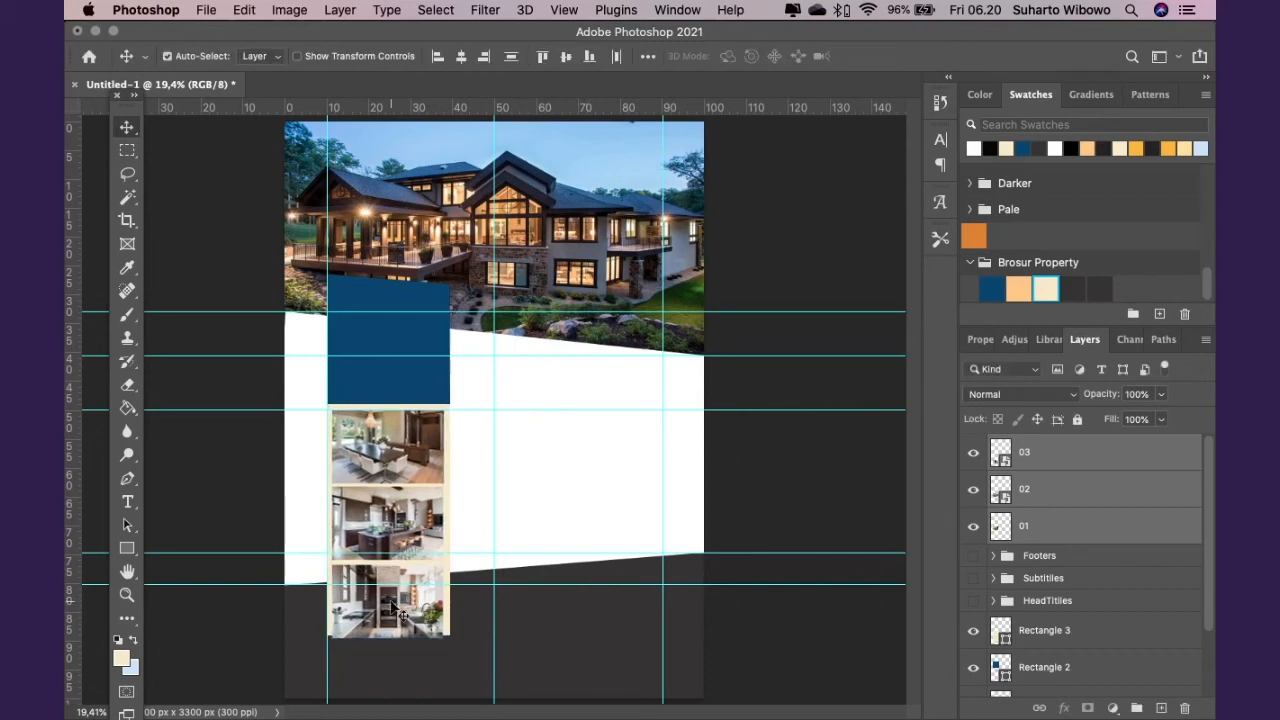
Move photo 03 alone slightly upward, bringing its lower edge level with the cream rectangle's lower edge
left_click(1088, 525)
left_click(1047, 466)
left_click(1039, 529)
left_click(400, 622)
left_click_drag(396, 612, 395, 610)
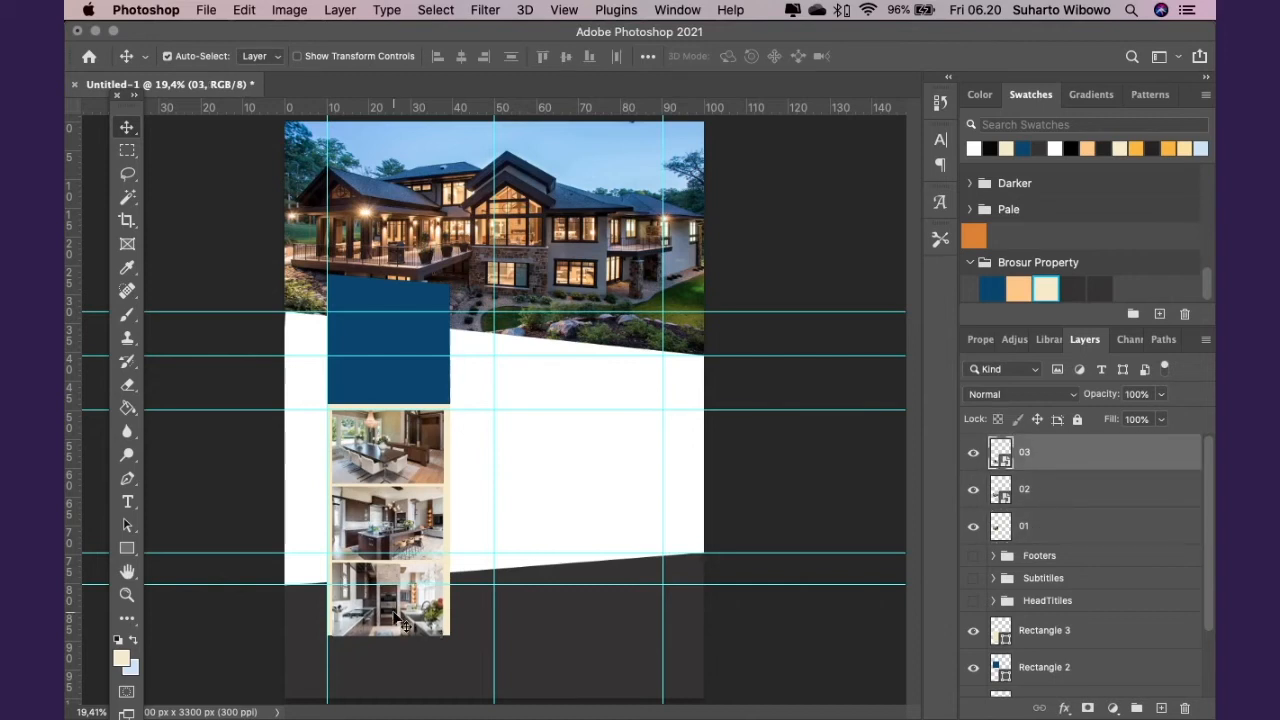
Resize the cream rectangle behind the photos to 99.77% width and 103.69% height, extending it below photo 03
left_click(450, 627)
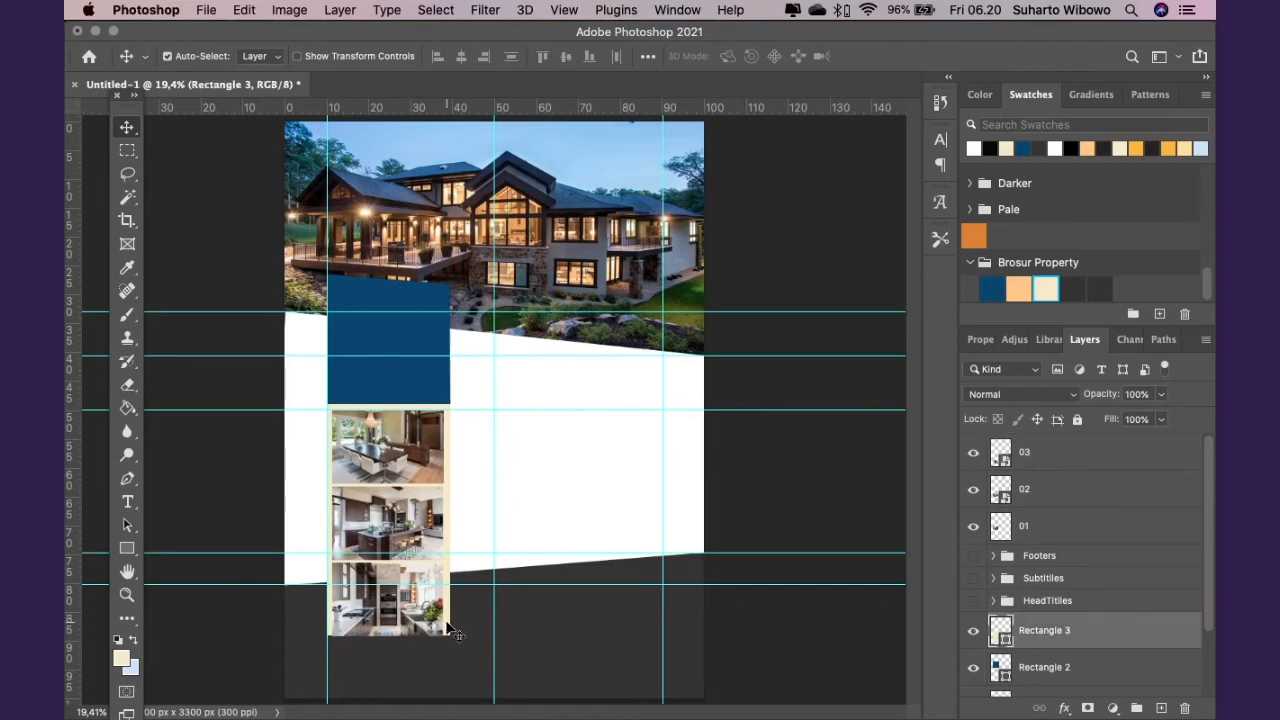
key("super+t")
left_click_drag(389, 636, 388, 648)
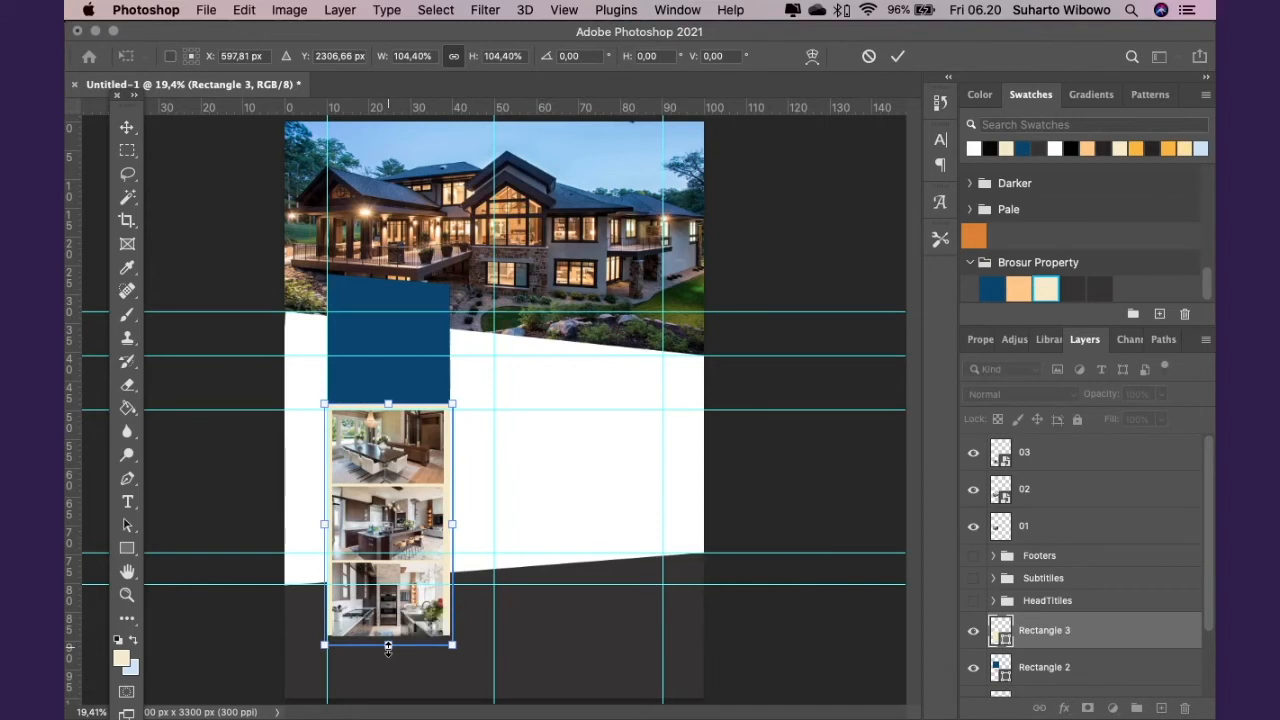
key("super+z")
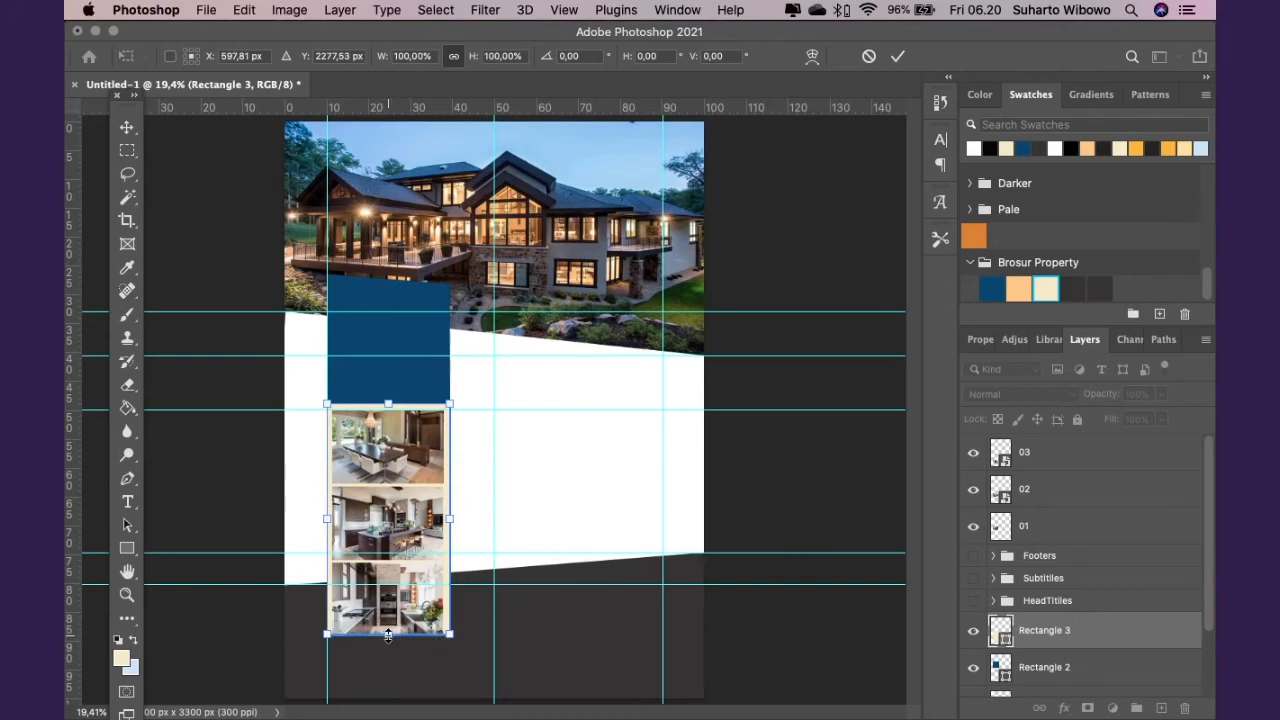
left_click_drag(388, 636, 454, 644)
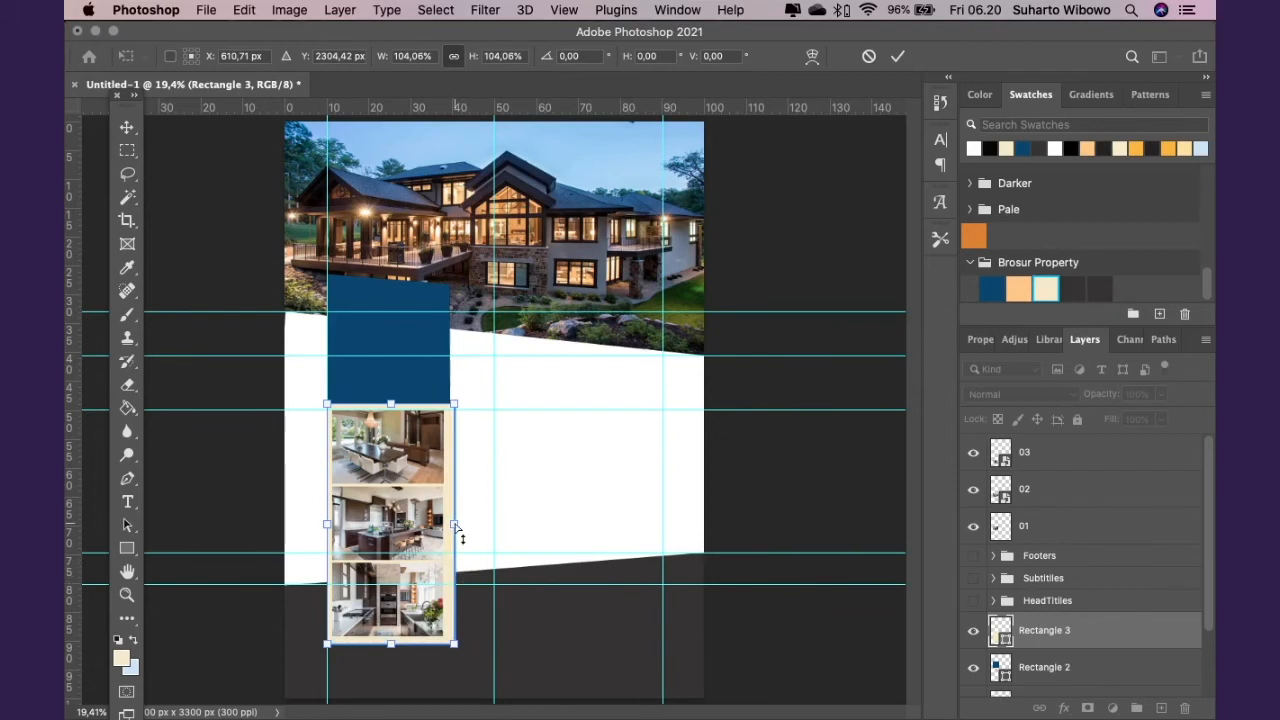
left_click_drag(455, 647, 450, 647)
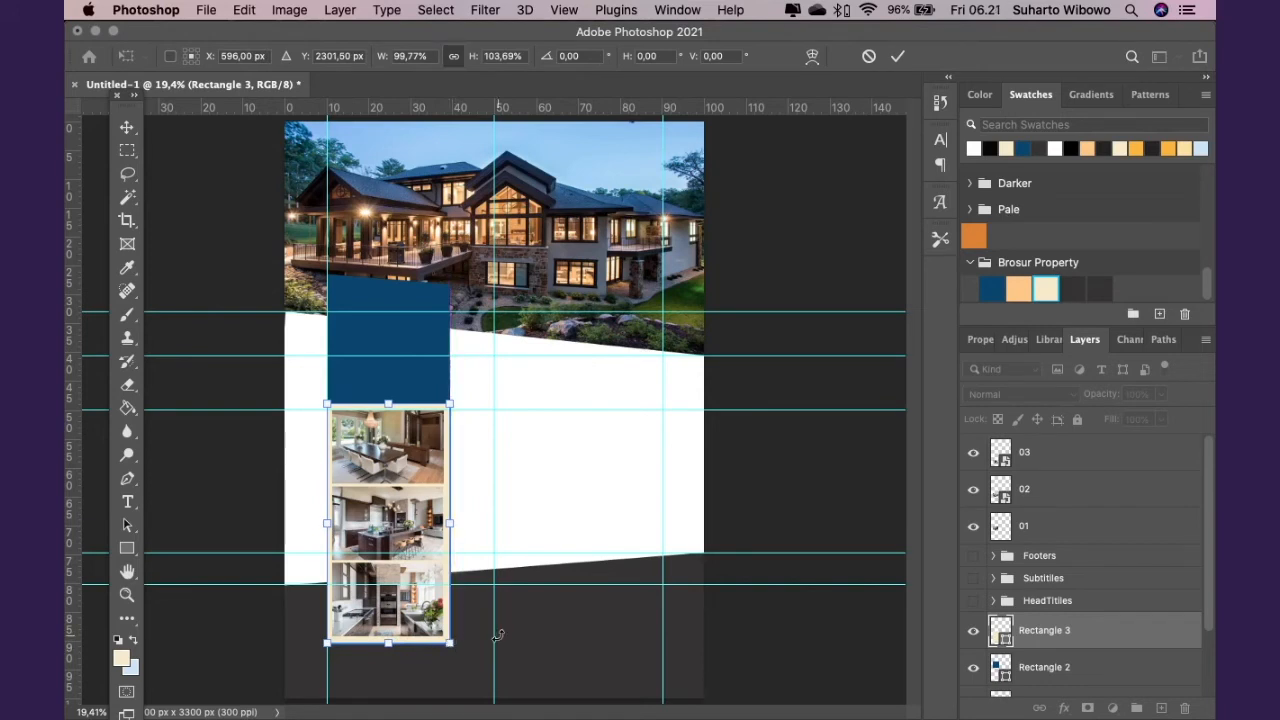
key("Return")
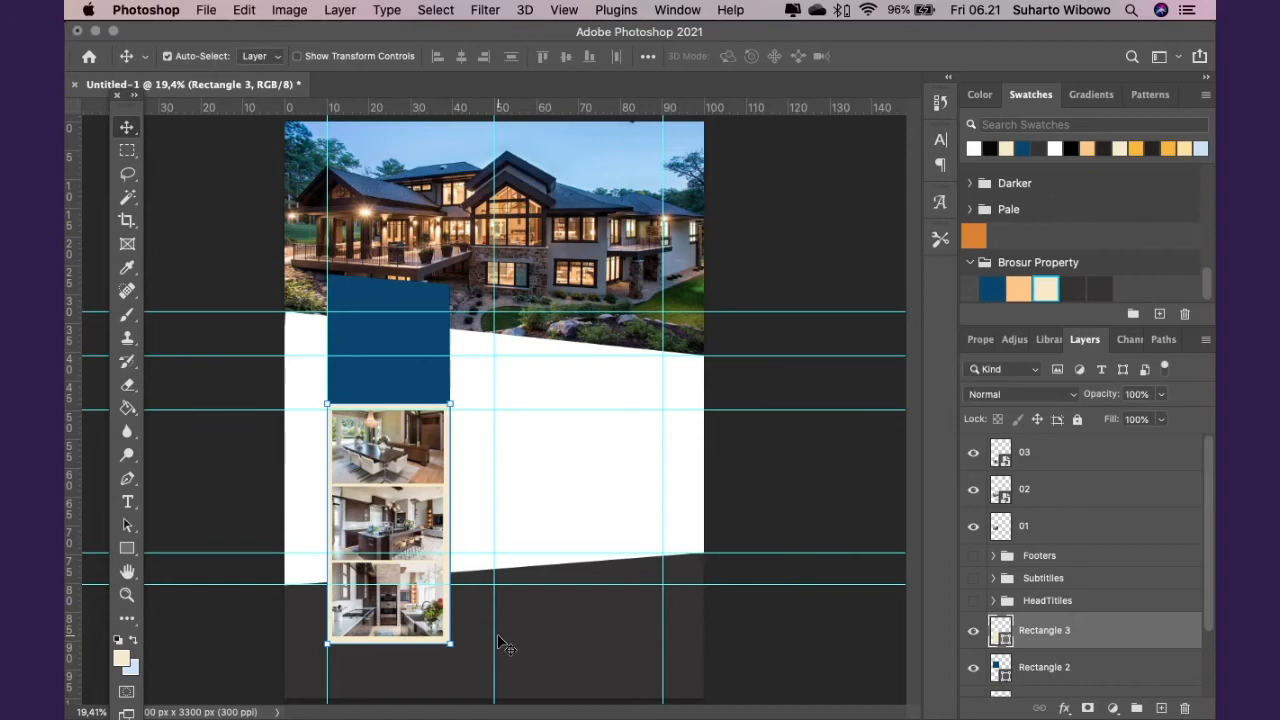
Hide the guides, shift photo 03 slightly down to even the photo gaps, and select photo 02
key("super+h")
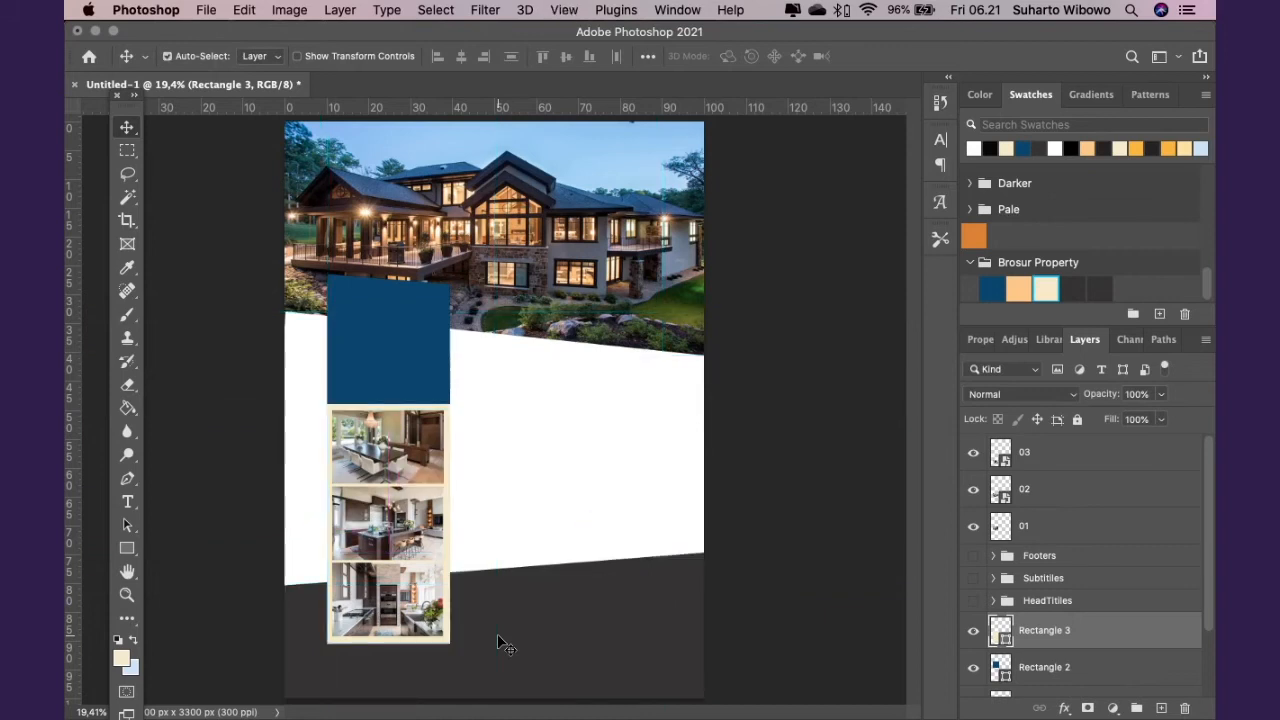
left_click(395, 628)
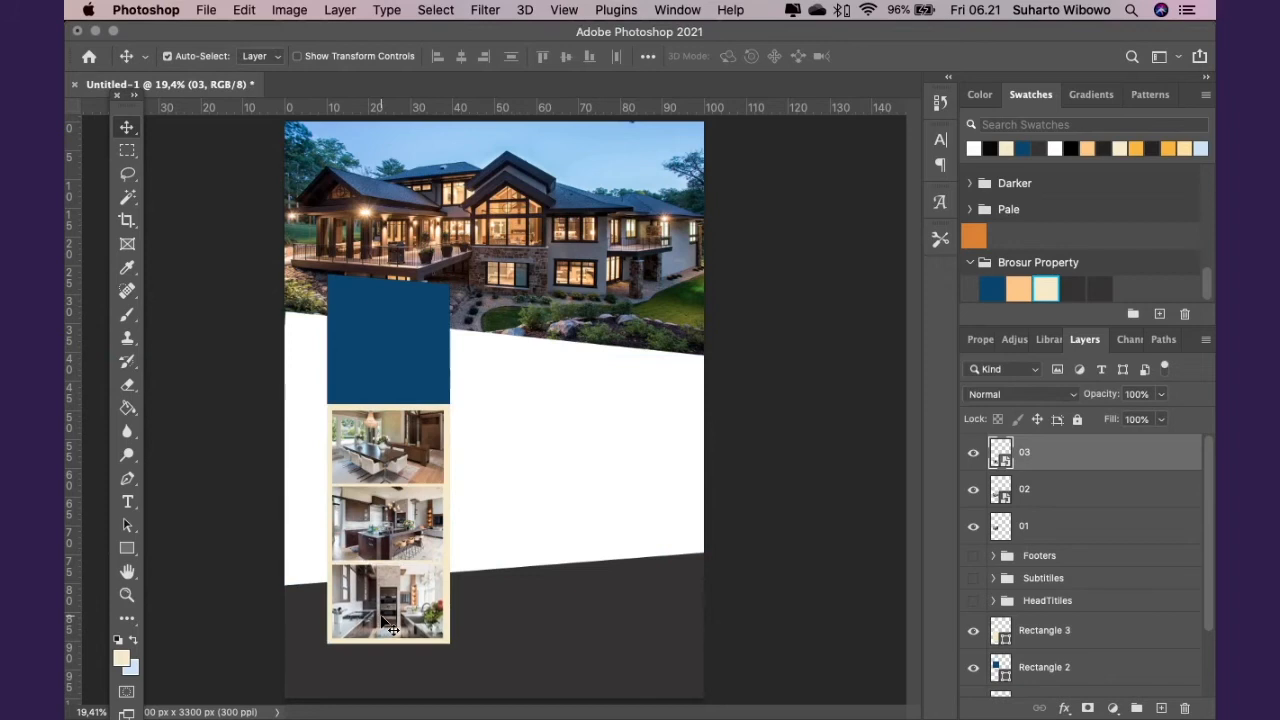
left_click(386, 530)
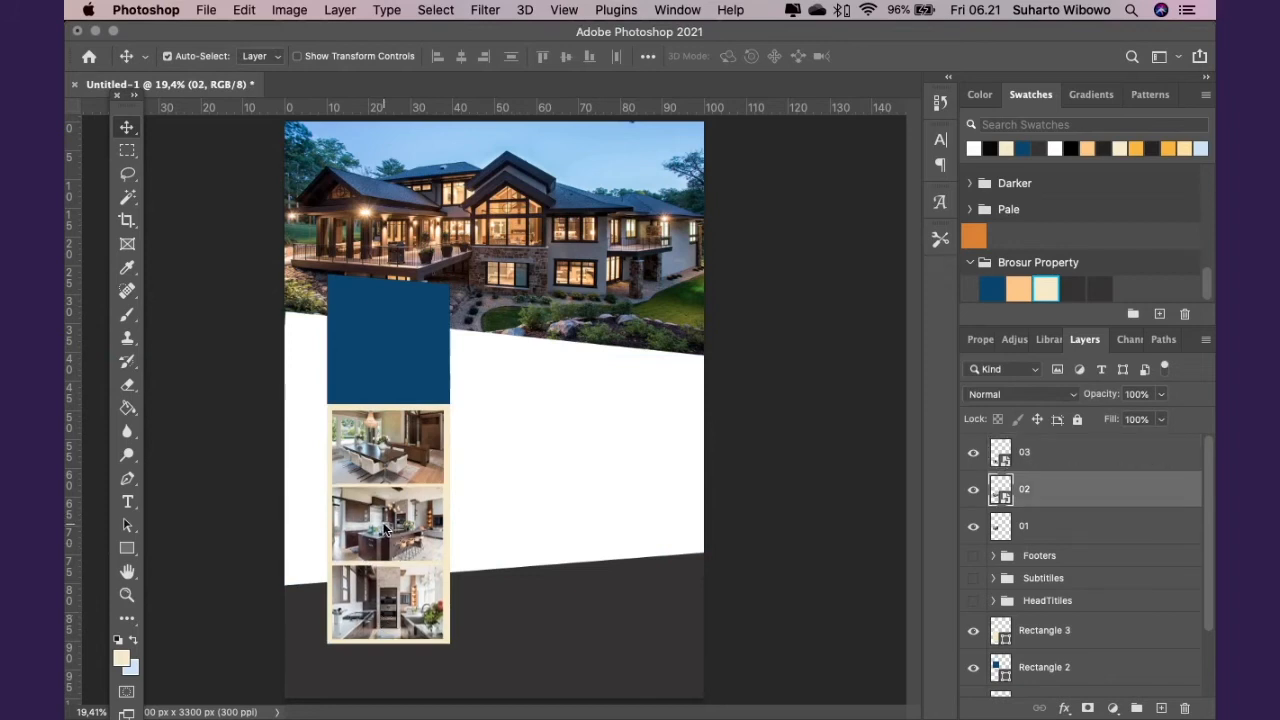
Select photo 01 and shift it slightly up to even the gap between it and photo 02
left_click(372, 458)
key("Up")
key("Up")
key("Up")
key("Up")
key("Up")
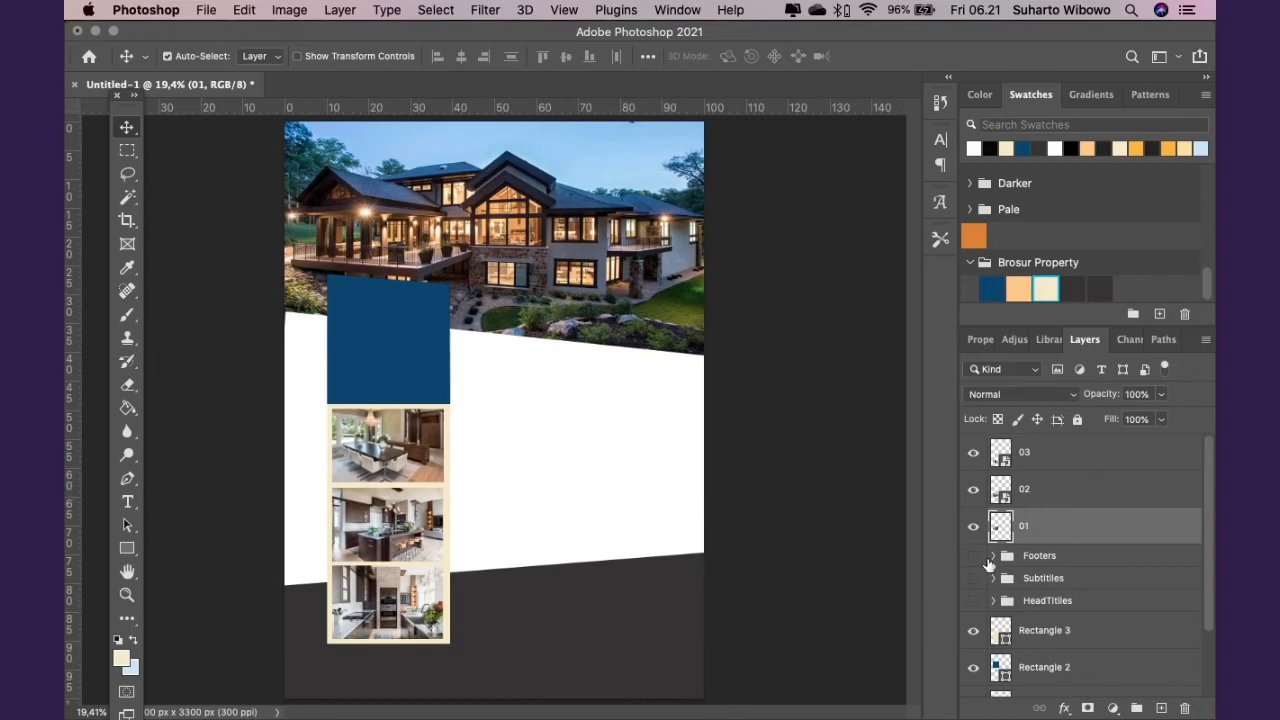
Group the photo layers 01, 02 and 03, name the group Interior, and check its contents
left_click(1065, 457, "shift")
left_click_drag(1065, 457, 1136, 708)
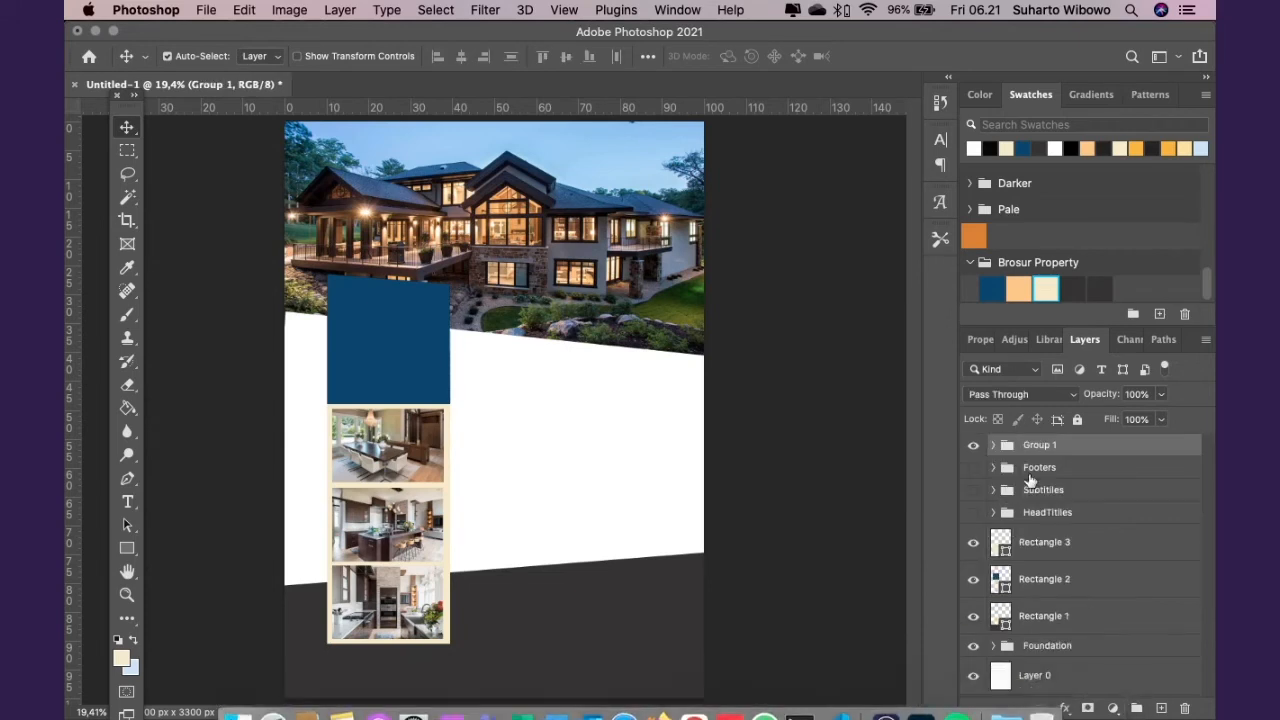
double_click(1040, 446)
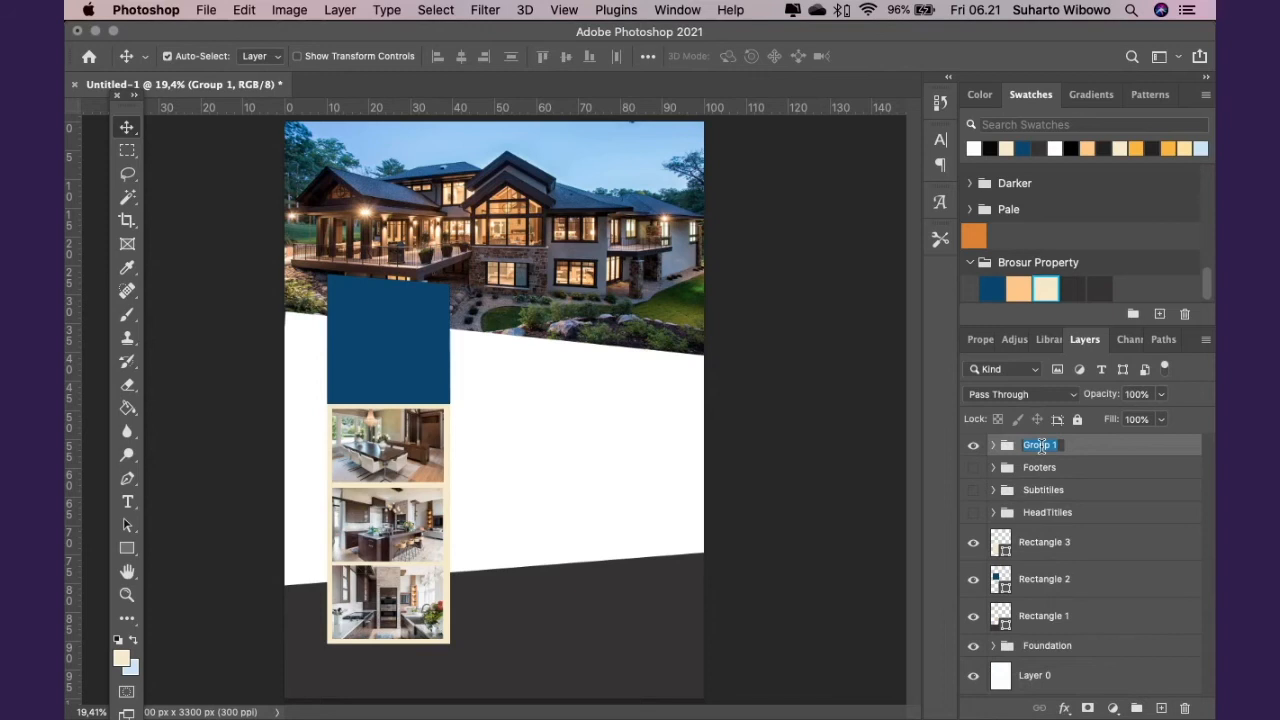
type("Inferior")
key("Return")
left_click(994, 445)
left_click(994, 445)
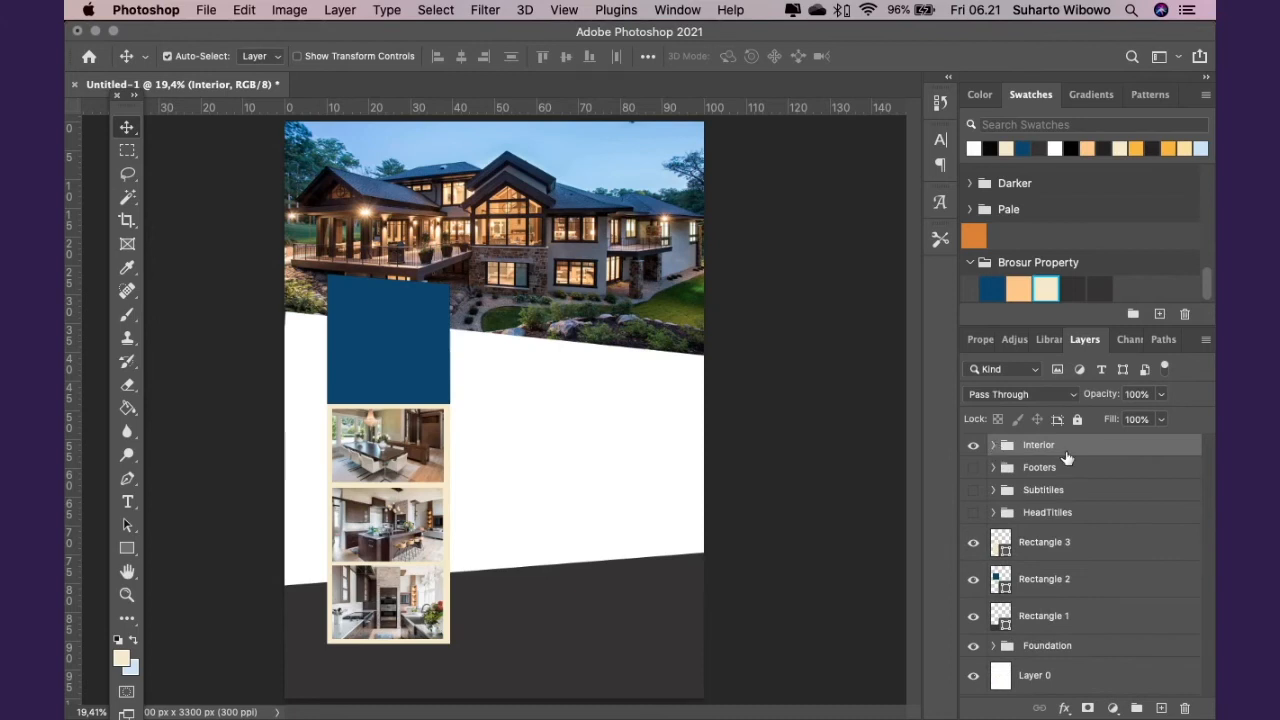
left_click(995, 446)
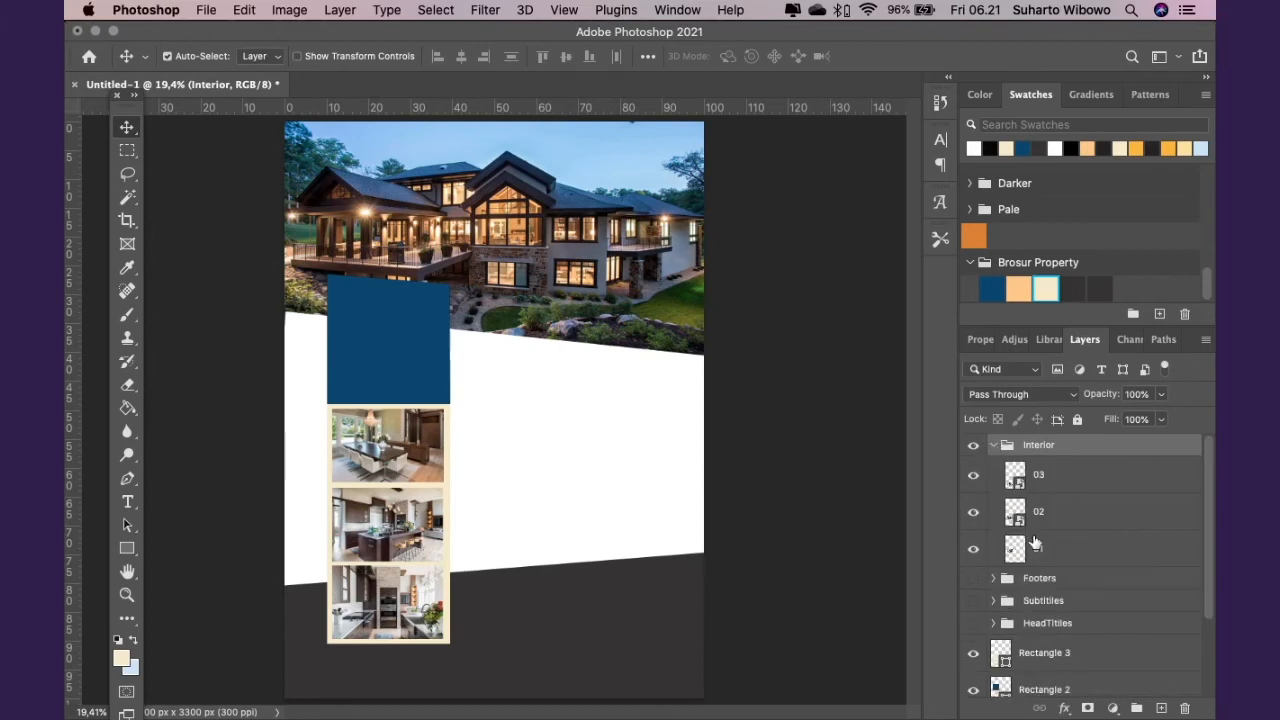
left_click(995, 446)
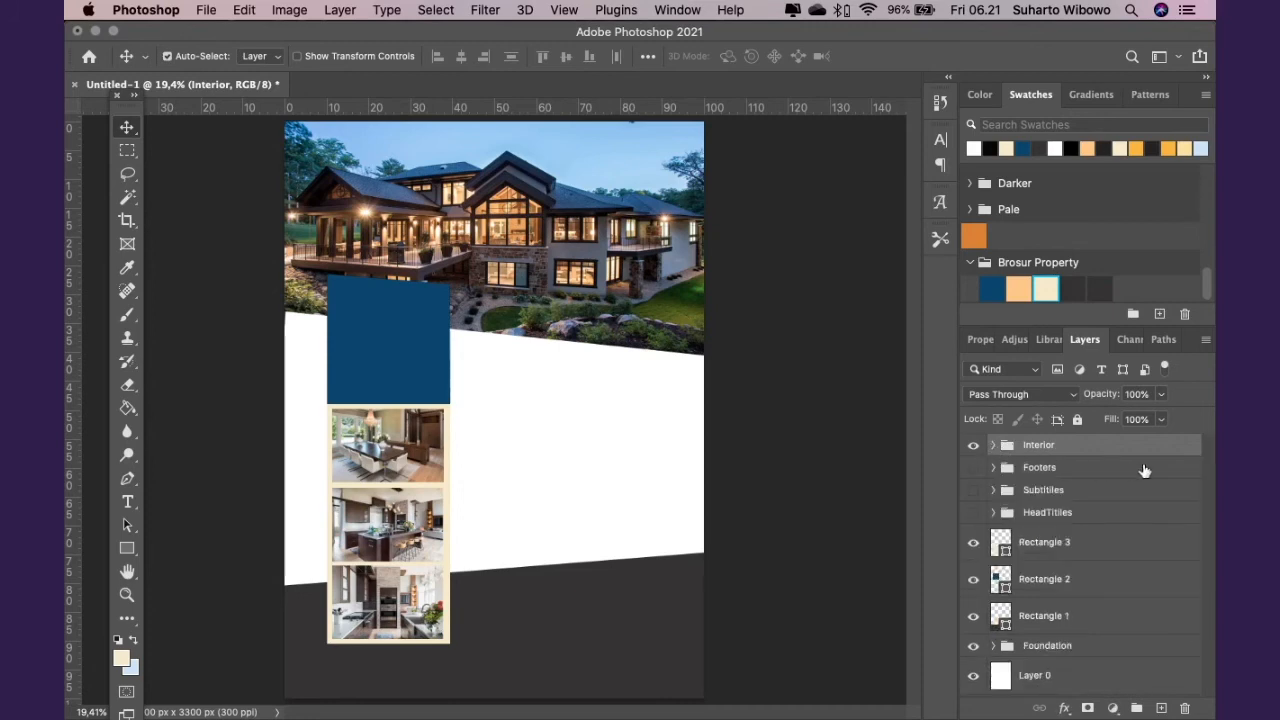
Show the HeadTitiles group and recolour the KONOHA PALACE text to white (ffffff)
left_click(975, 514)
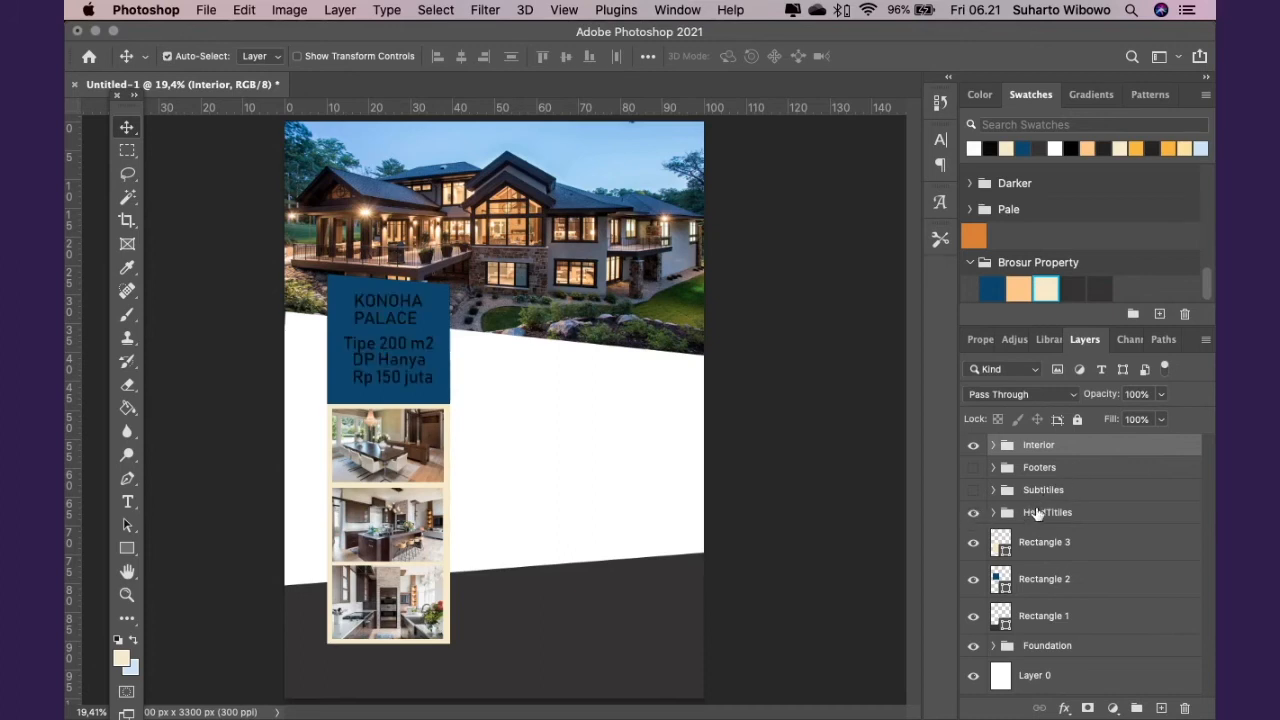
left_click(993, 512)
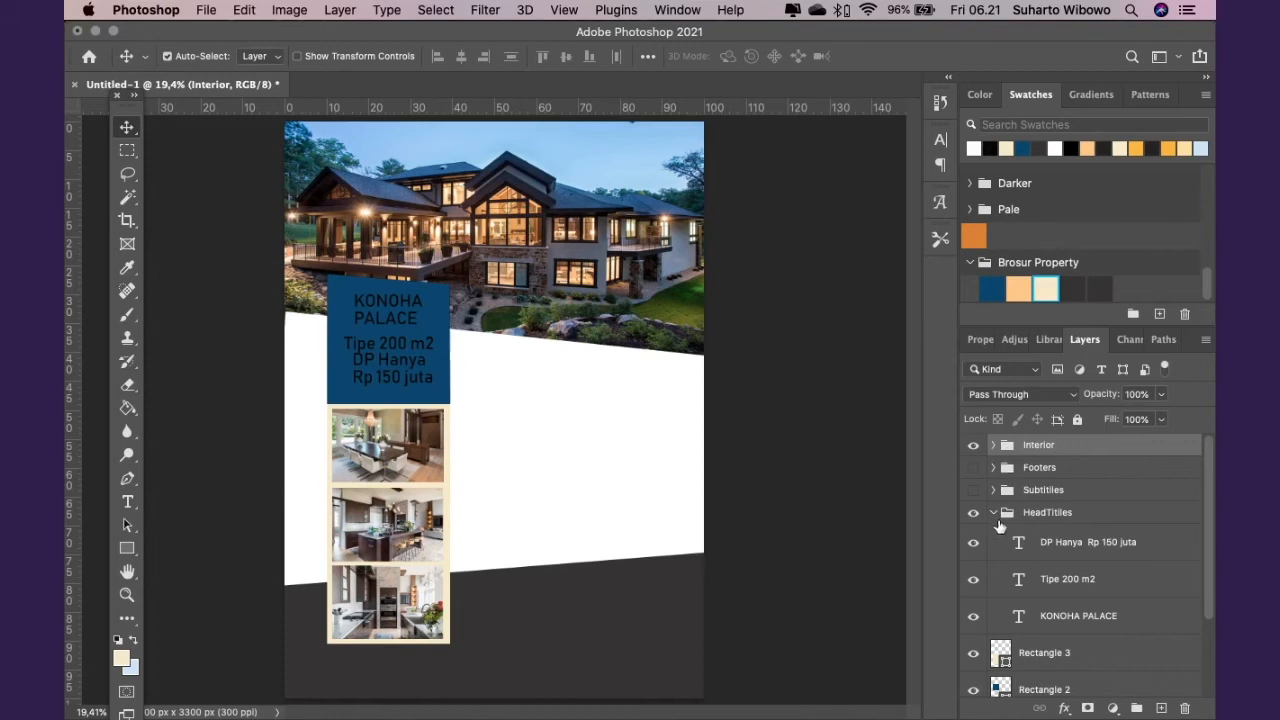
double_click(1019, 617)
left_click(792, 57)
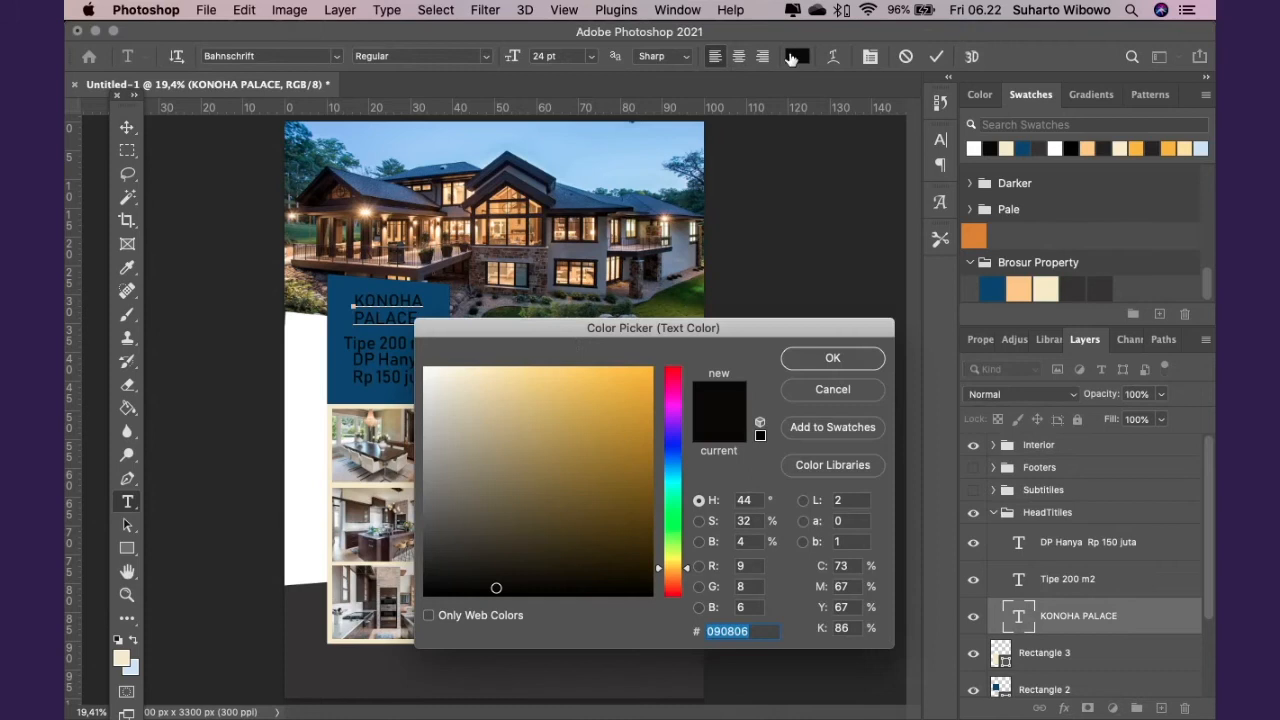
left_click_drag(454, 394, 423, 366)
left_click(817, 366)
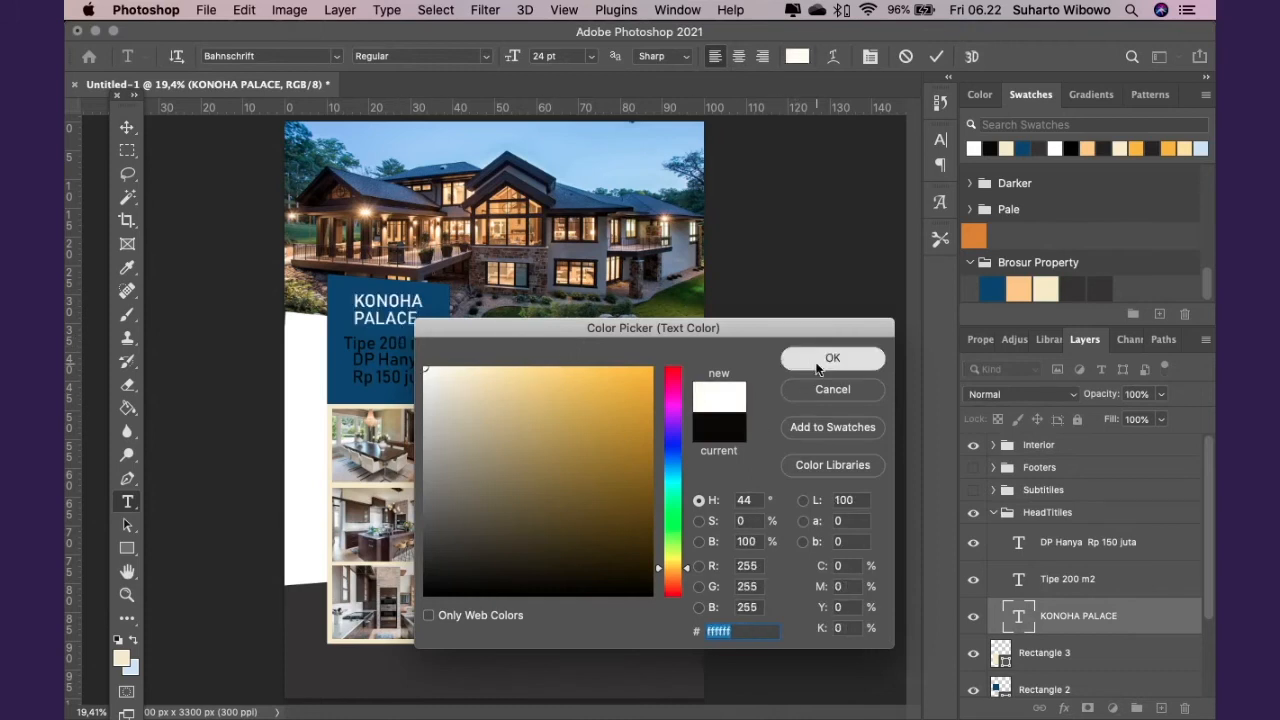
left_click(124, 125)
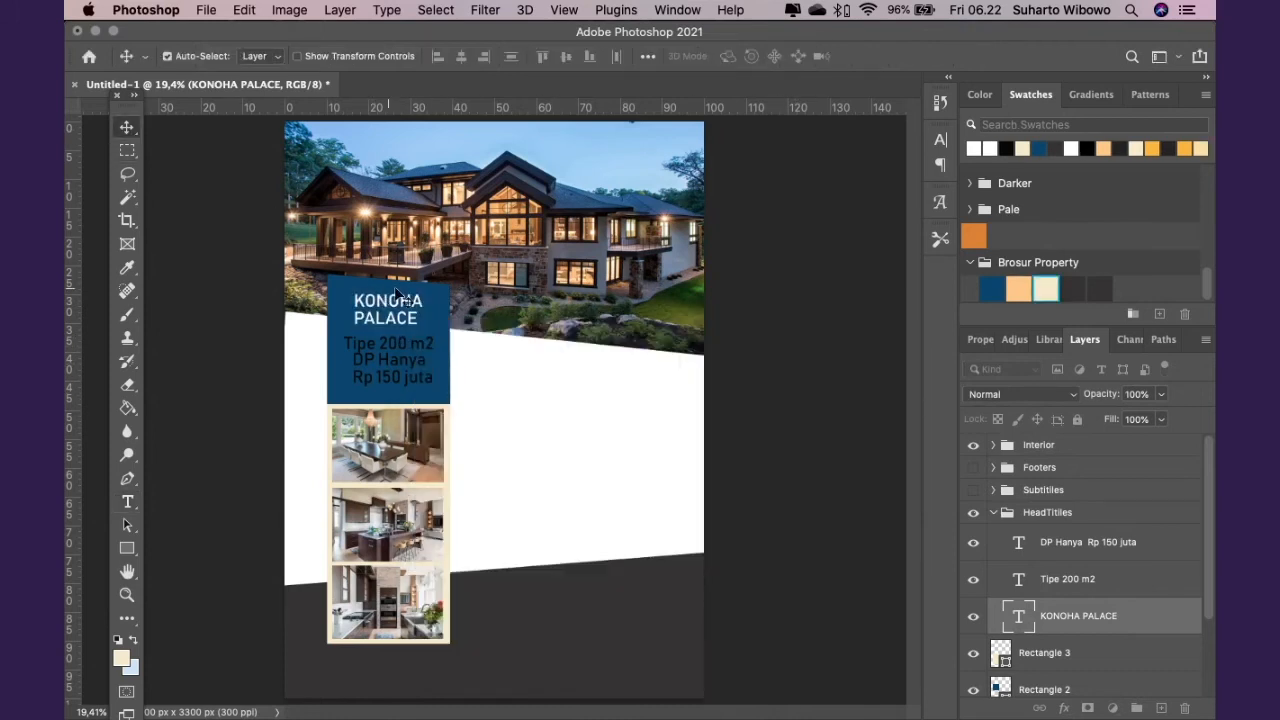
Scale the KONOHA PALACE title to 126.56% and shift it slightly left and down within the blue rectangle
key("ctrl+t")
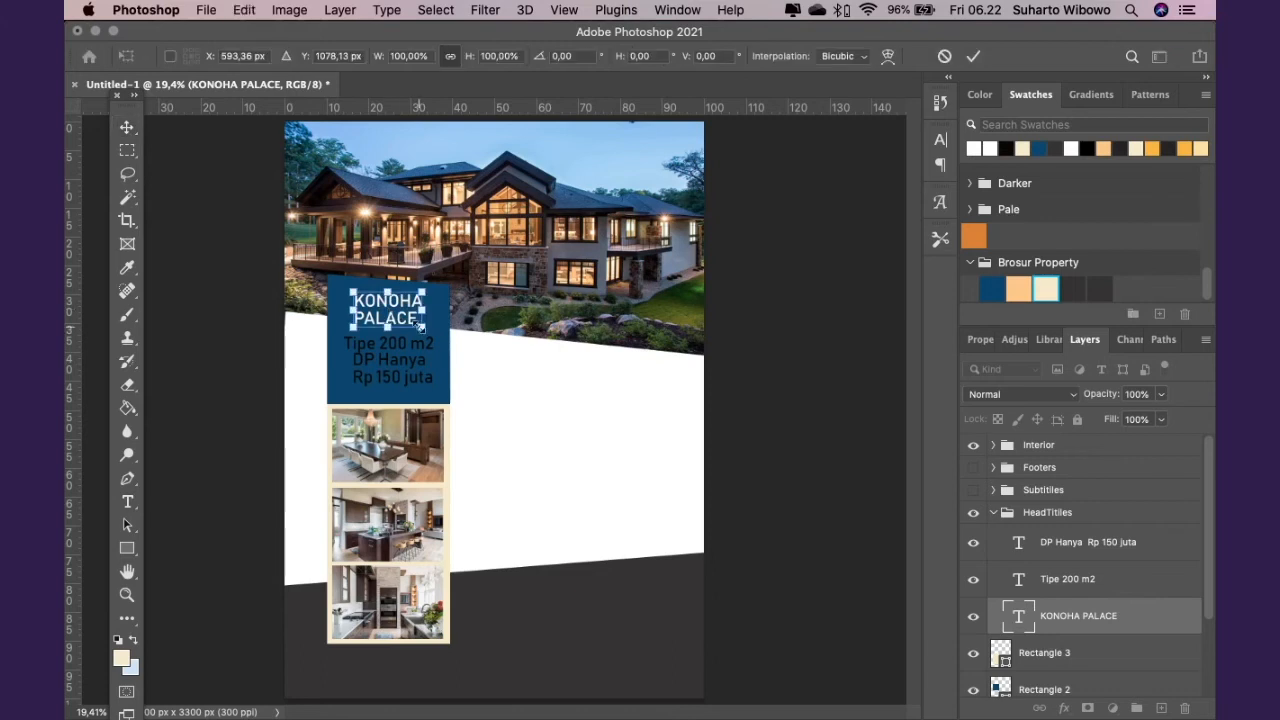
left_click_drag(422, 329, 436, 343)
key("Left")
key("Left")
key("Left")
key("Left")
key("Left")
key("Left")
key("Left")
key("Left")
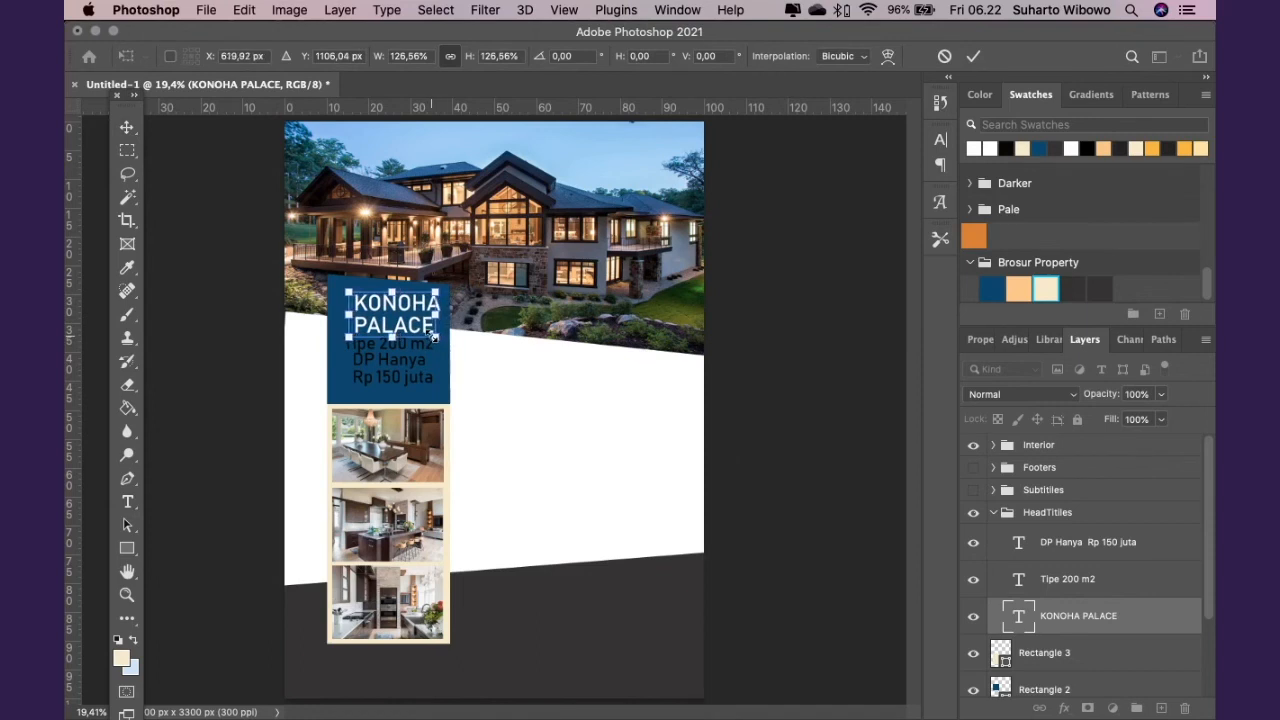
key("Left")
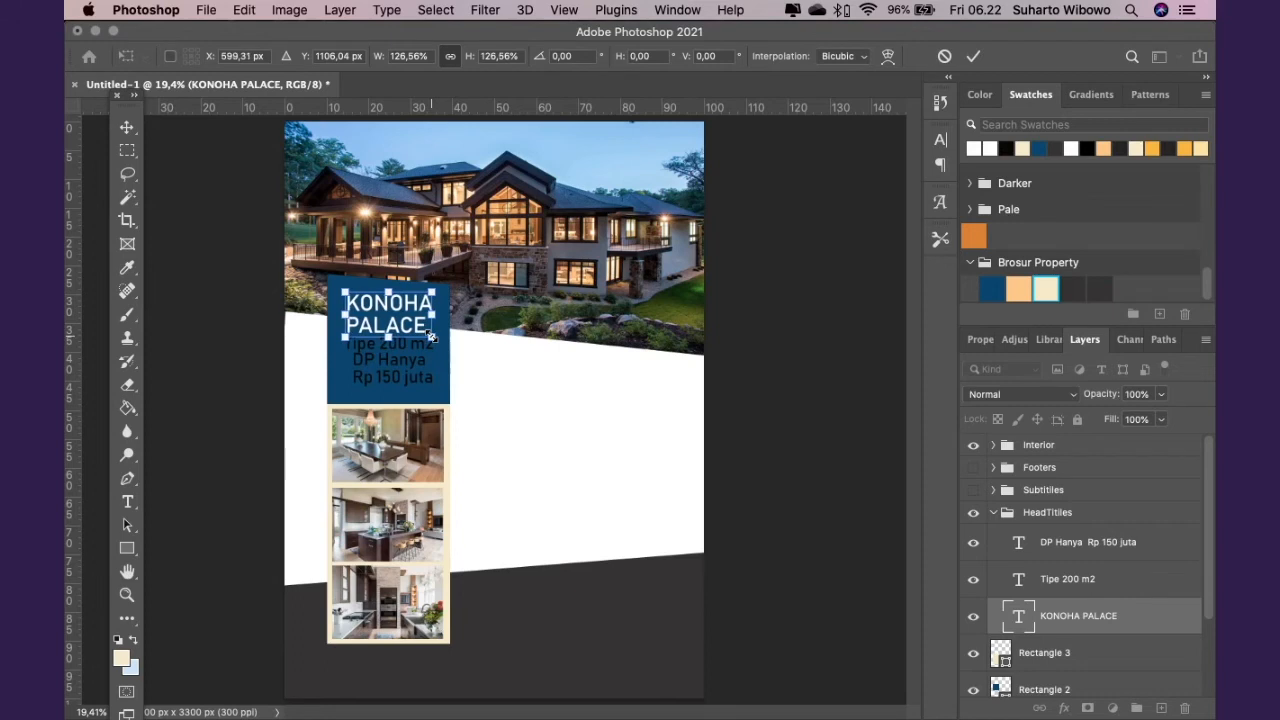
key("Down")
key("Down")
key("Down")
key("Left")
key("Left")
key("Down")
key("Down")
key("Return")
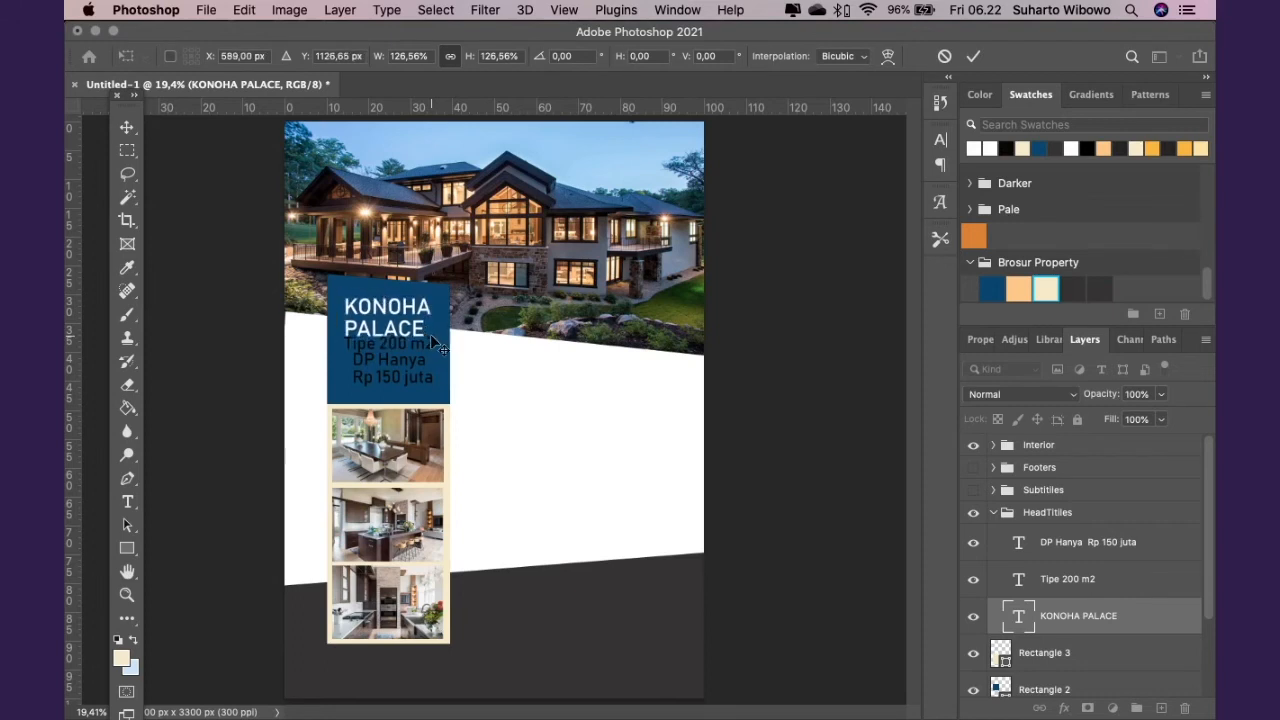
Set the font size of the word PALACE to 33 pt so its width matches KONOHA above it
double_click(1018, 616)
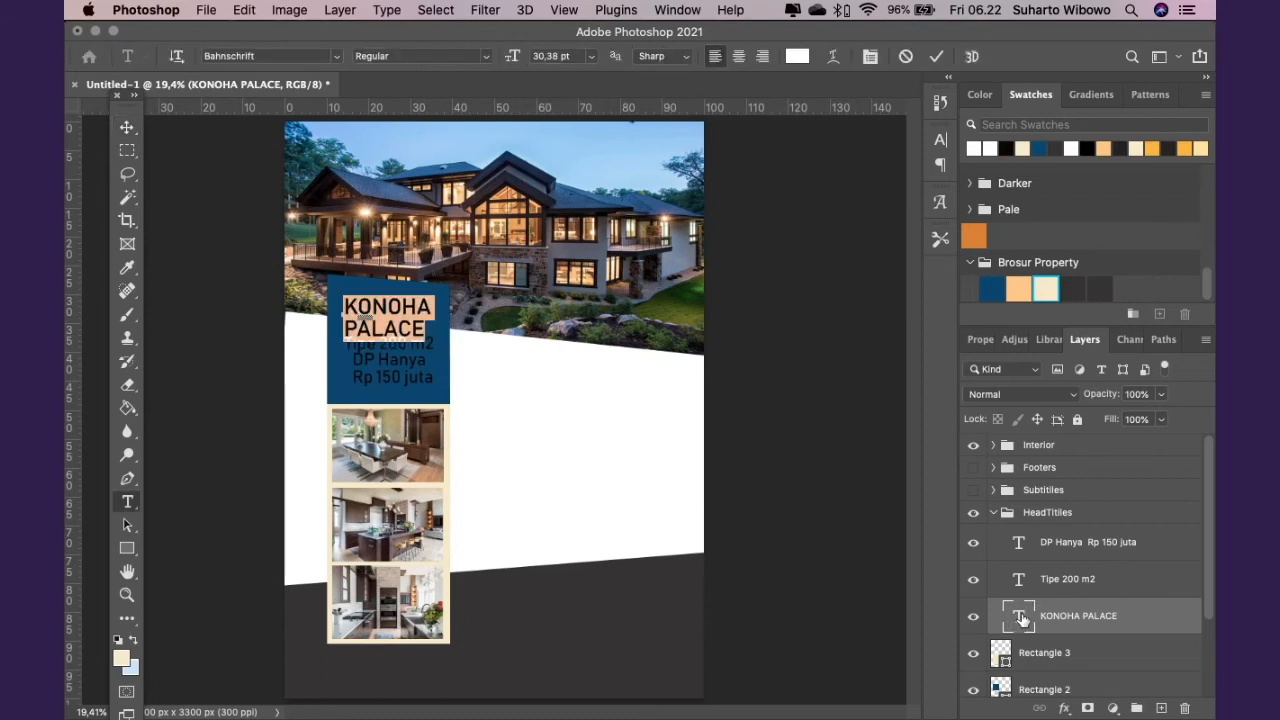
left_click(350, 328)
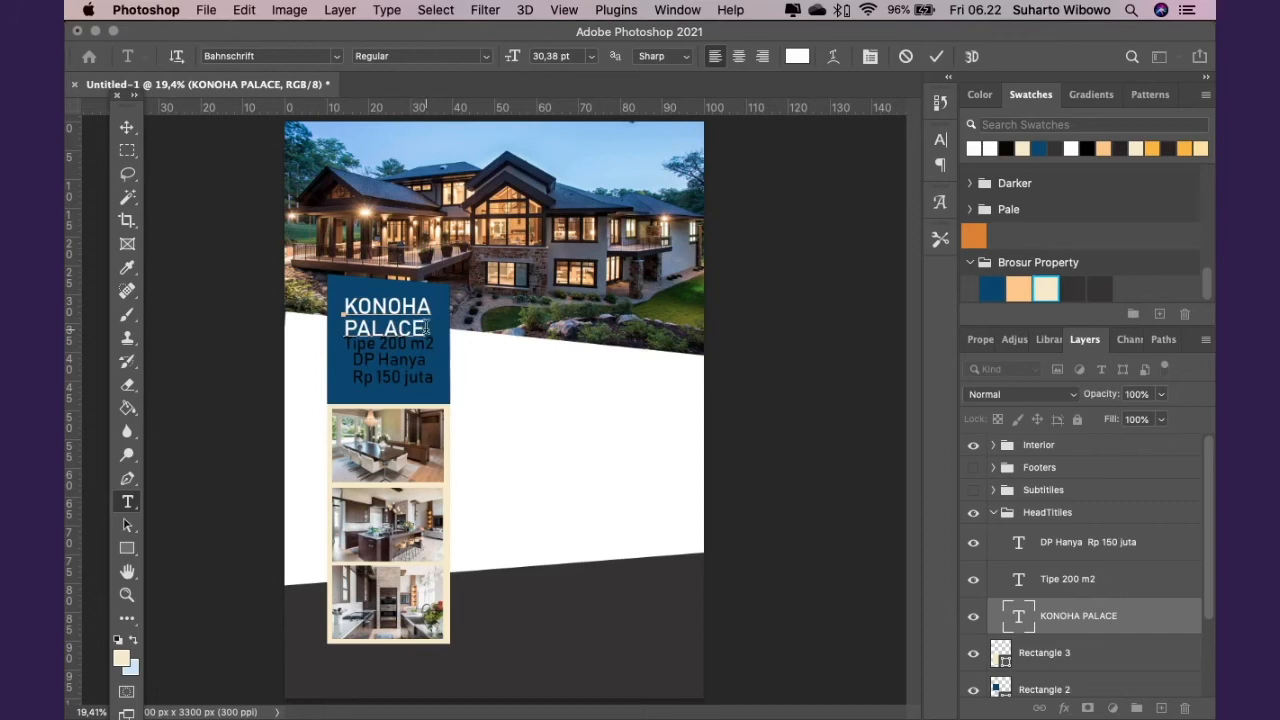
left_click_drag(430, 328, 328, 324)
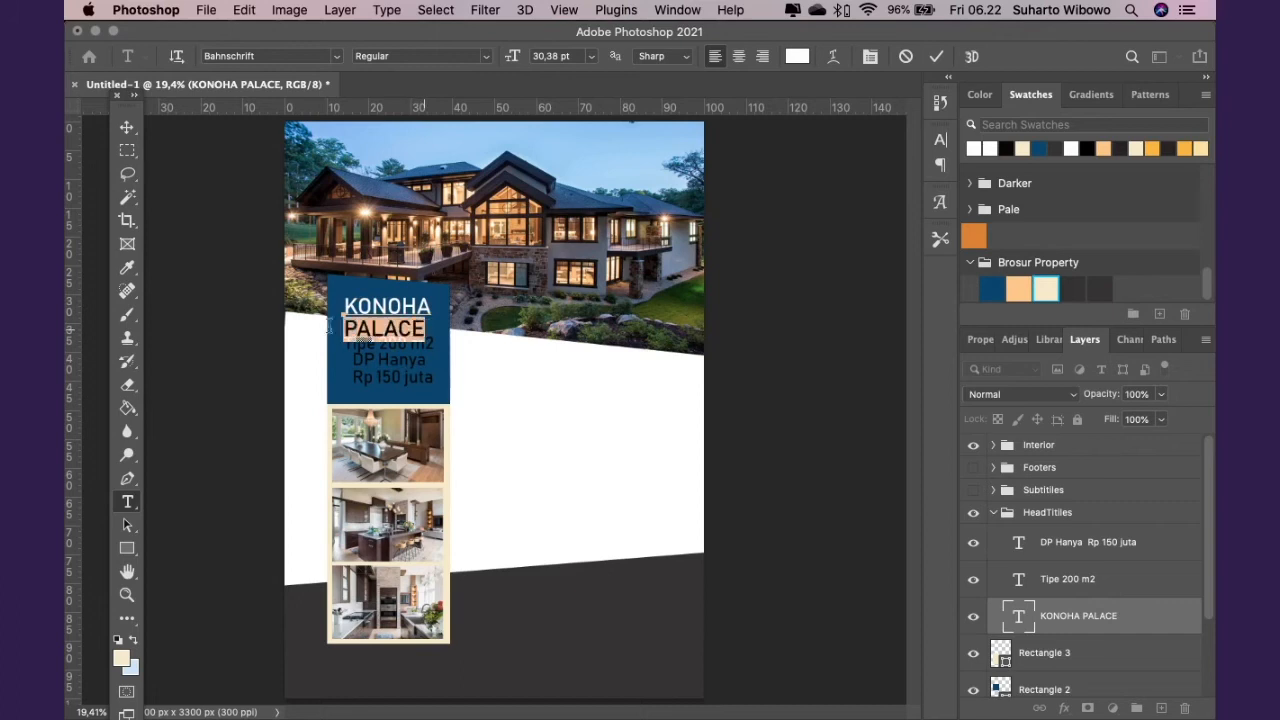
left_click(591, 56)
left_click(580, 240)
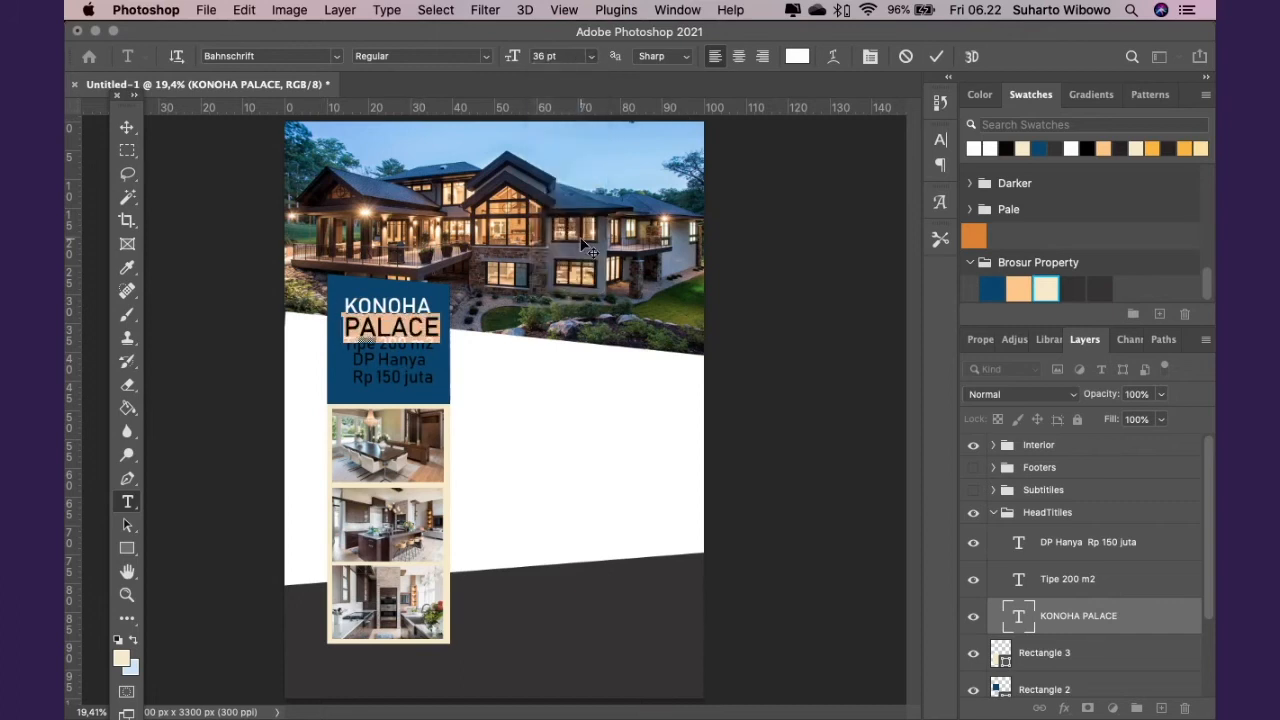
left_click_drag(534, 56, 625, 60)
left_click(546, 56)
key("BackSpace")
type("5")
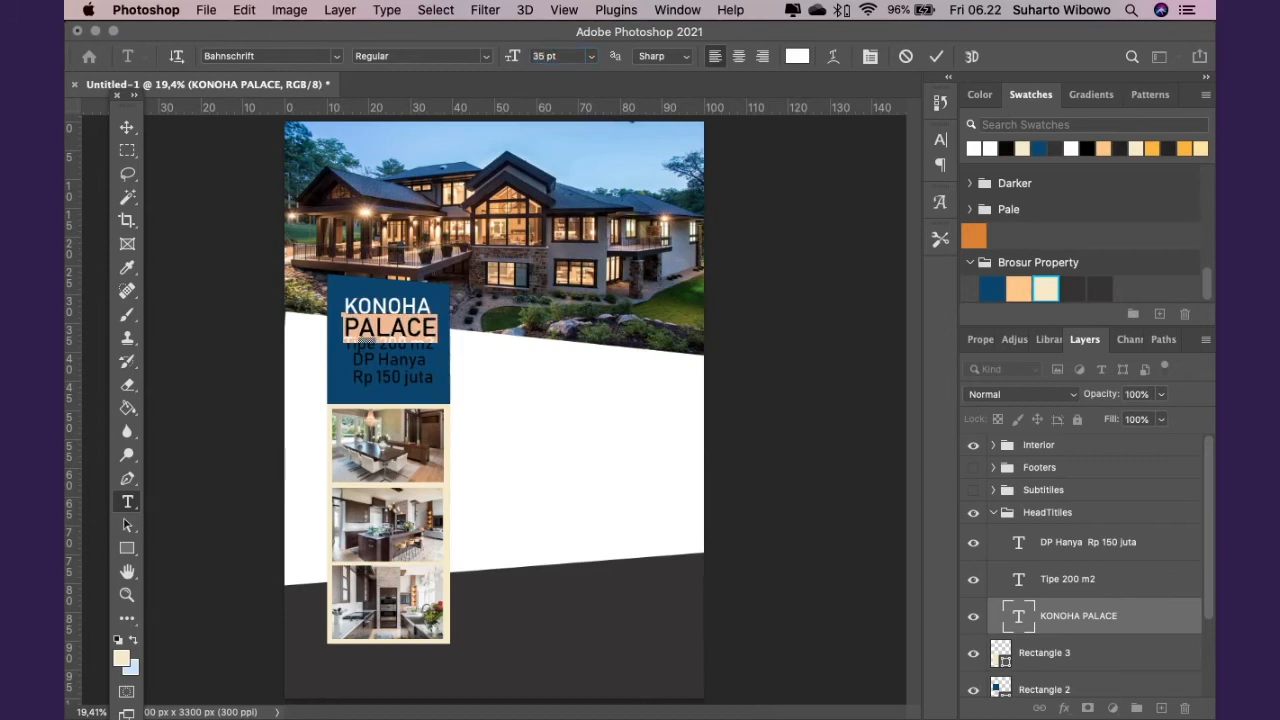
left_click_drag(534, 57, 606, 59)
key("Left")
key("Delete")
type("2")
double_click(544, 56)
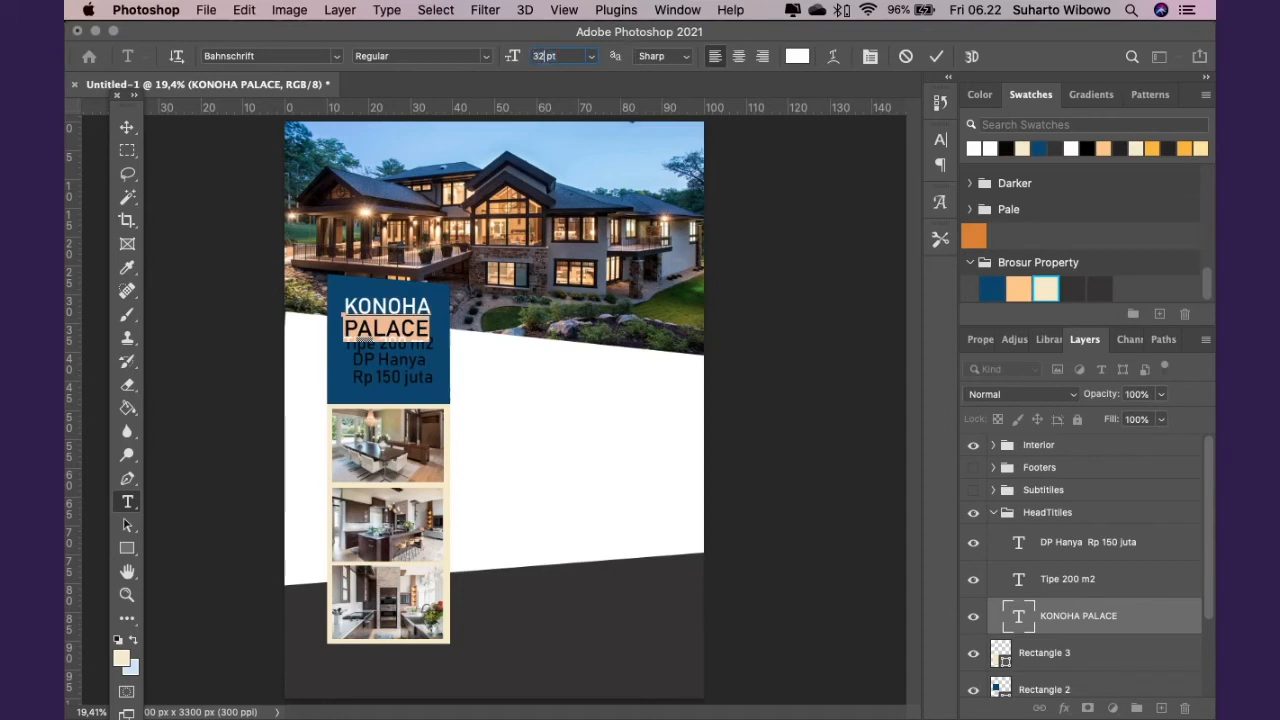
type("33")
key("Return")
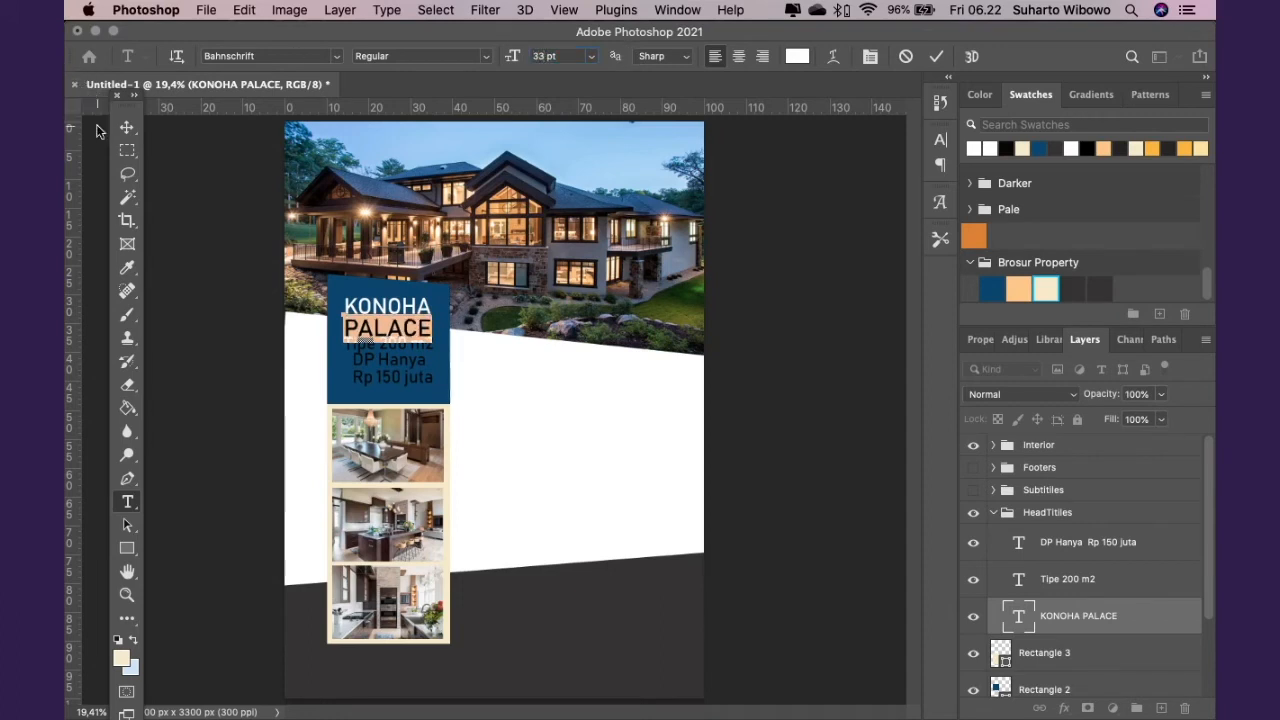
left_click(127, 127)
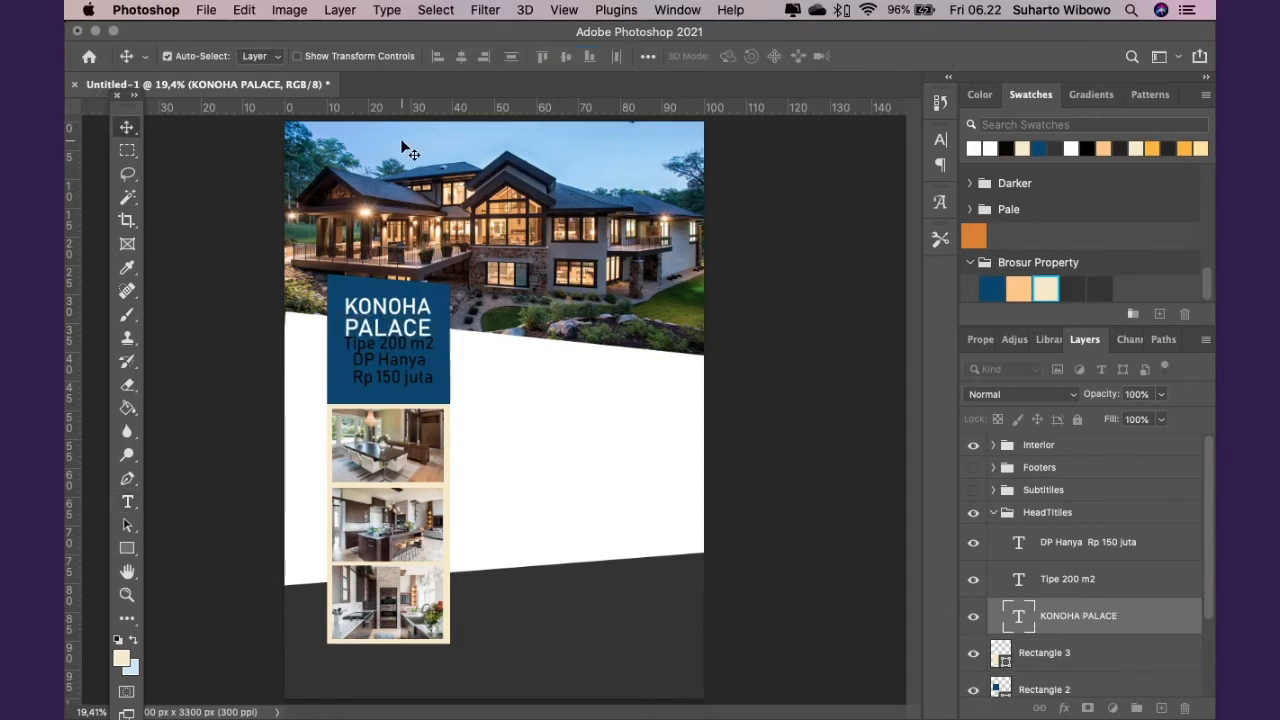
Recolour the "Tipe 200 m2" text to white (ffffff)
left_click(1017, 578)
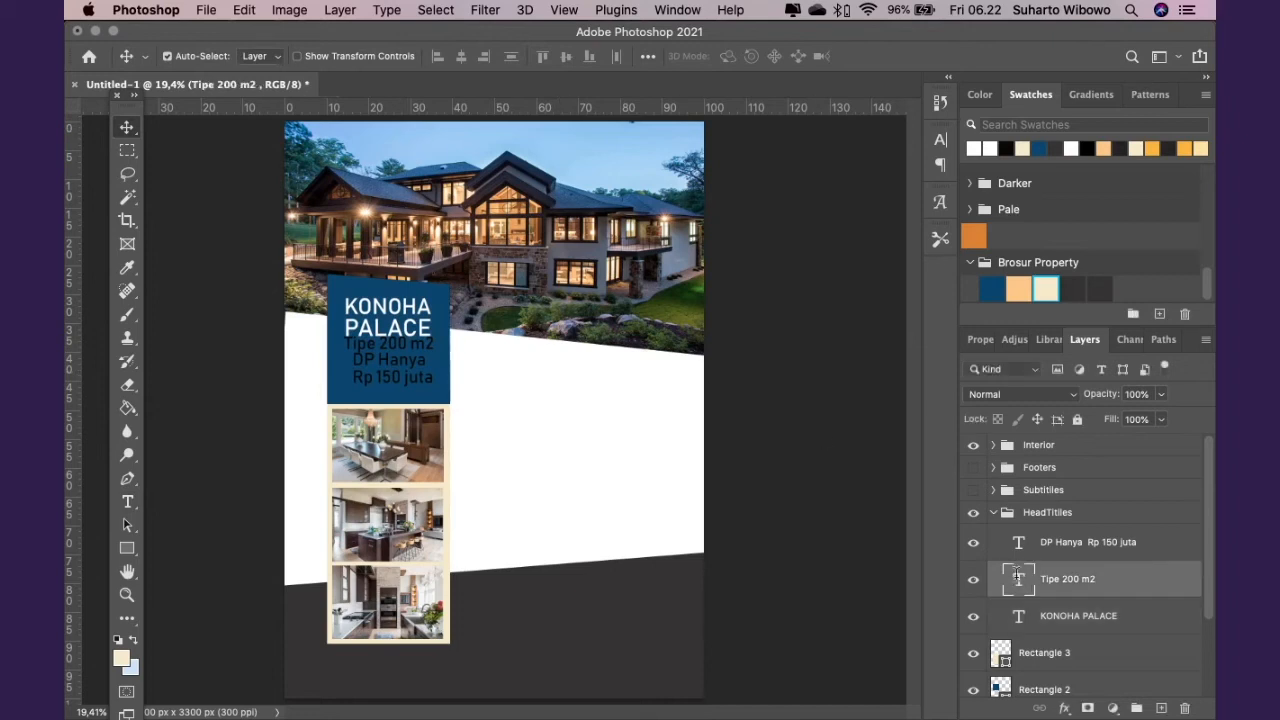
double_click(1017, 578)
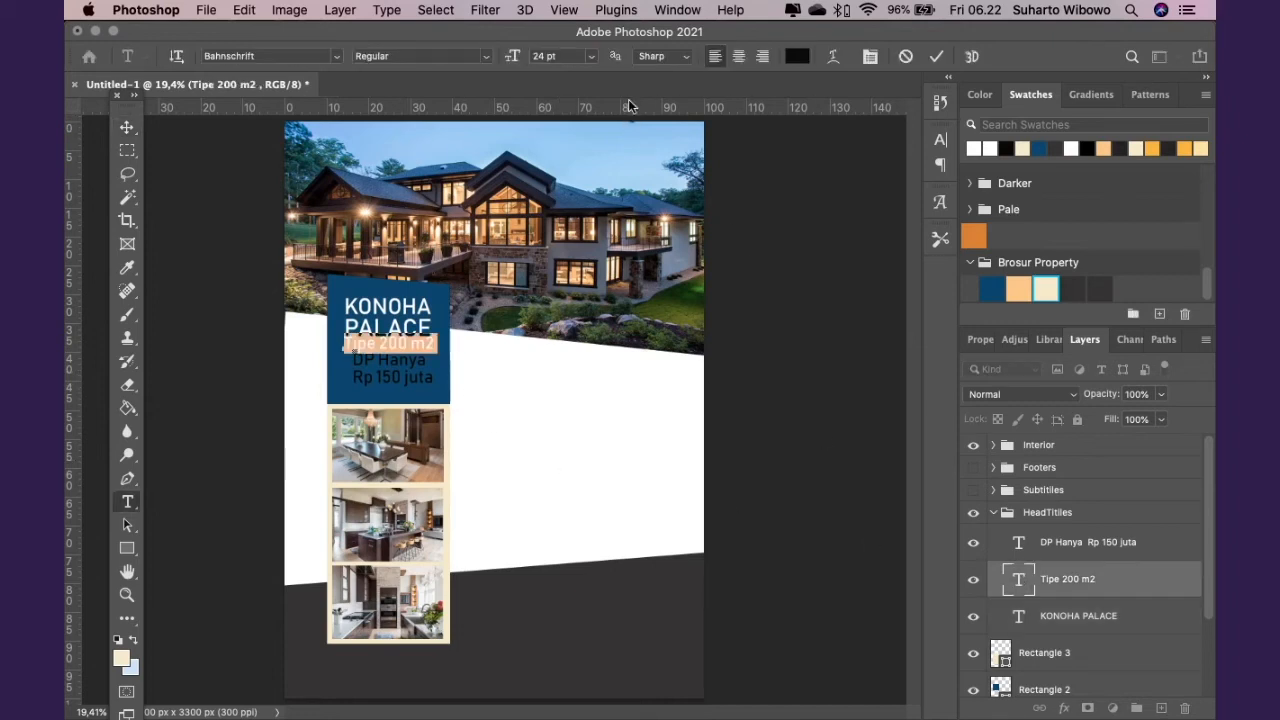
left_click(797, 56)
left_click(425, 370)
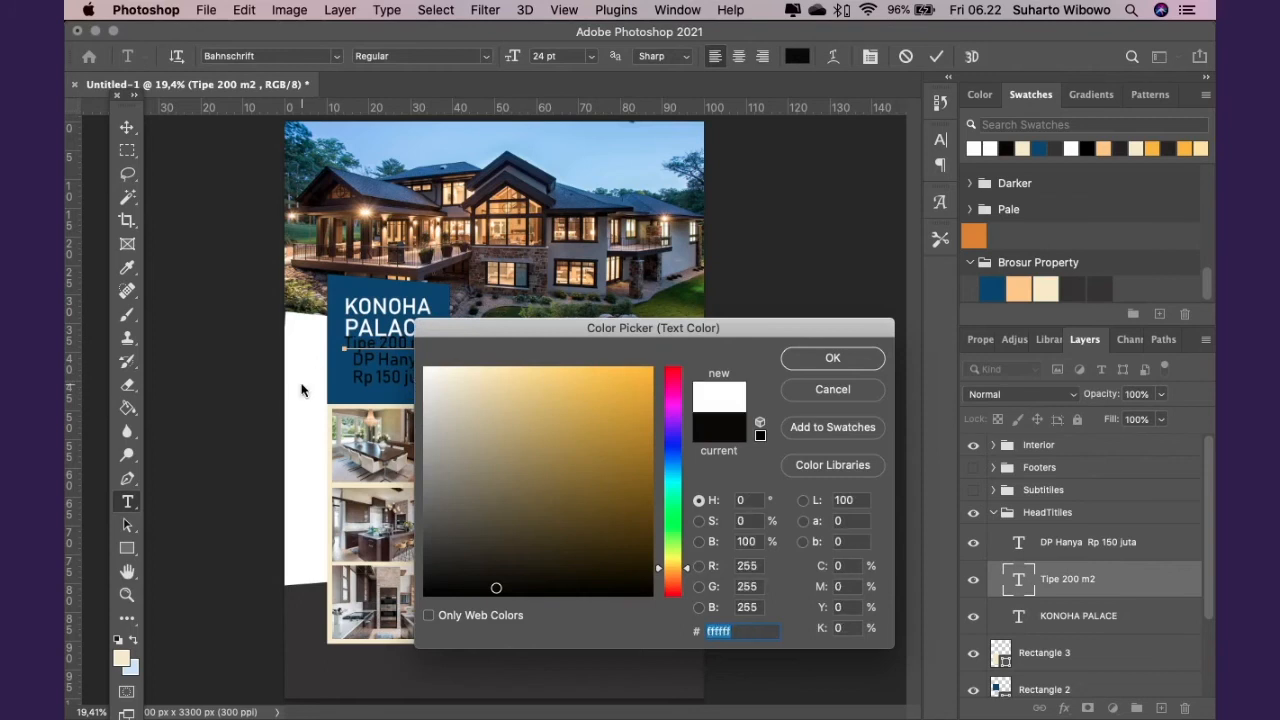
left_click(788, 358)
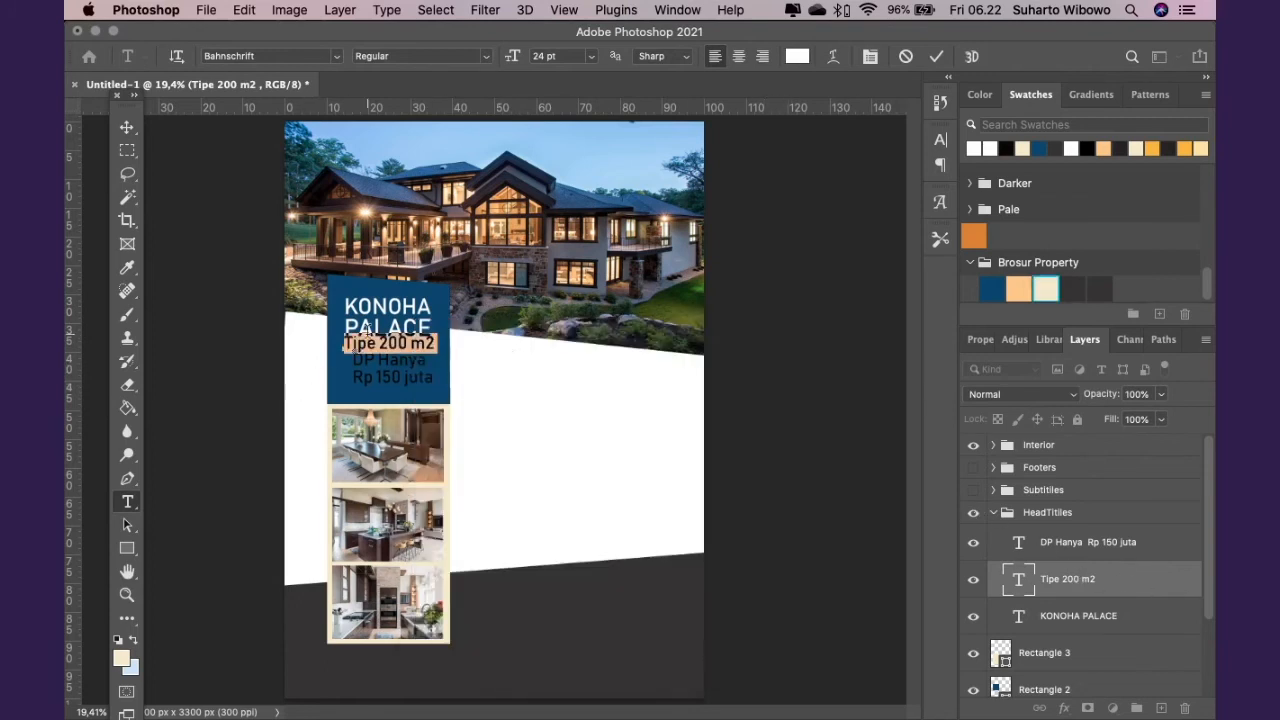
Format the final 2 in "Tipe 200 m2" as superscript
left_click(428, 342)
left_click_drag(428, 342, 436, 342)
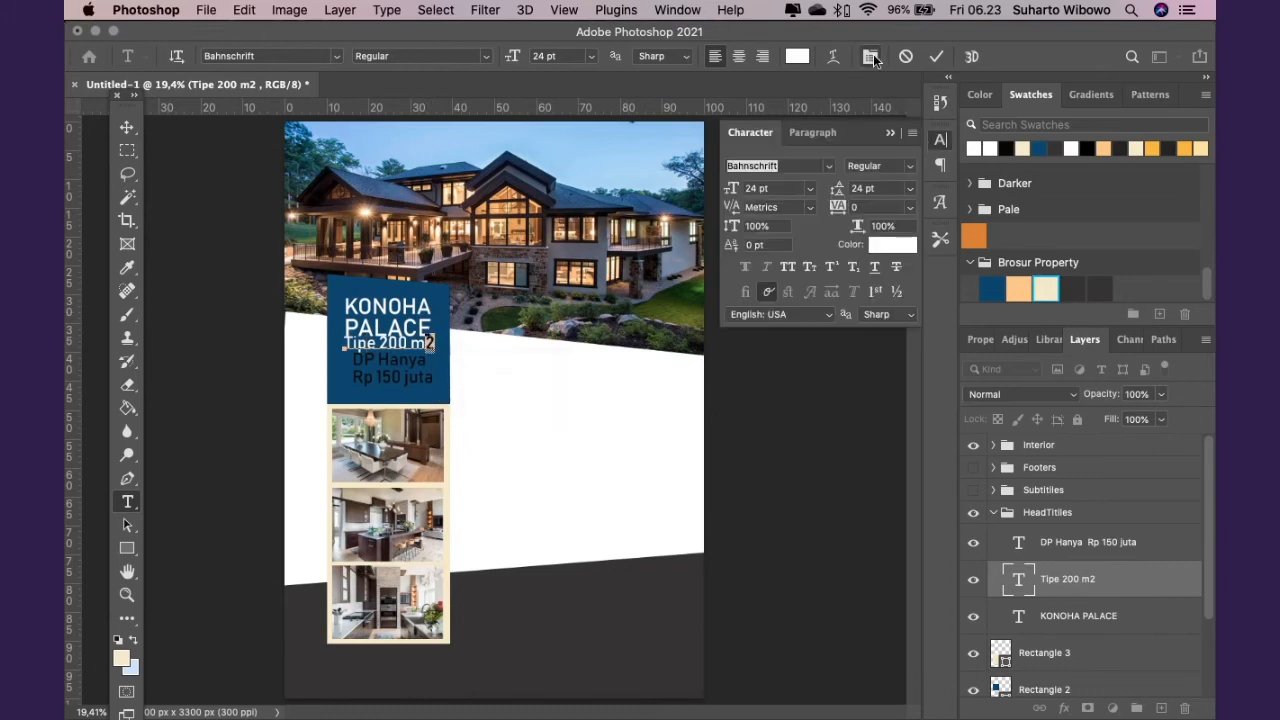
left_click(834, 268)
left_click(127, 127)
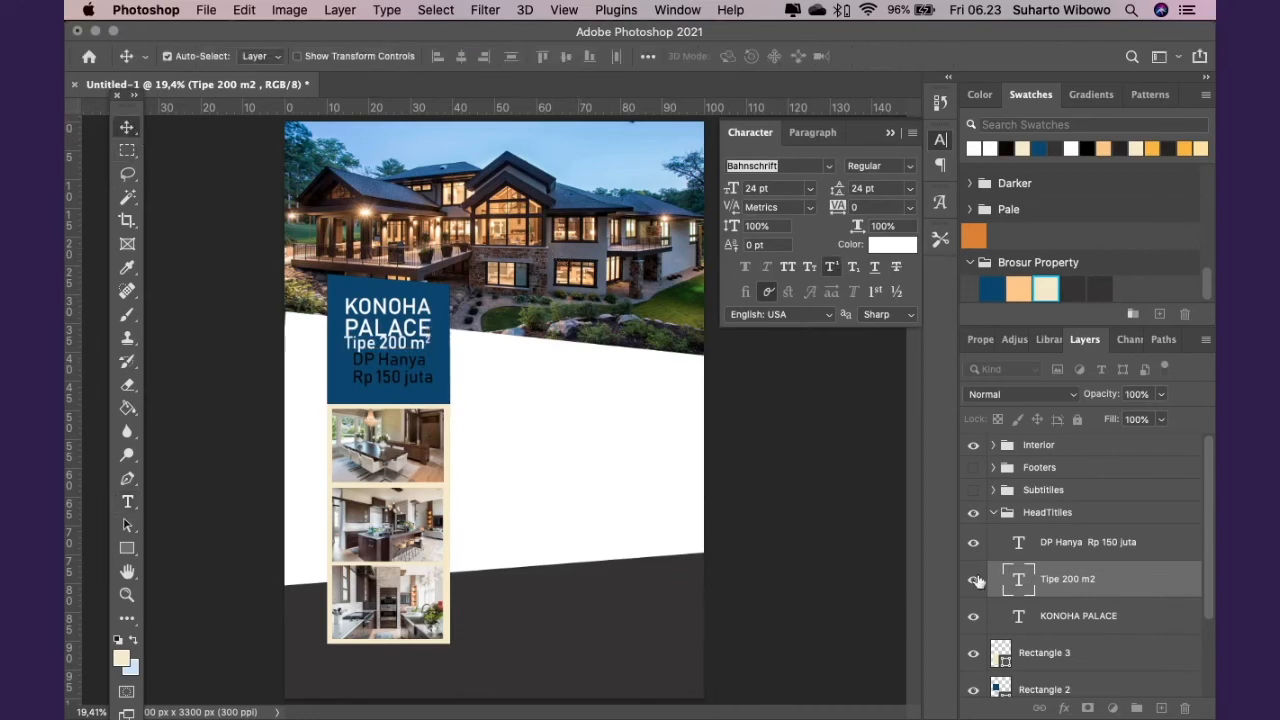
Shift the "Tipe 200 m2" line slightly right and down so it sits just below PALACE
left_click(1018, 577)
key("Right")
key("Right")
key("Down")
key("Down")
key("Down")
key("Down")
key("Down")
key("Down")
key("Down")
key("Down")
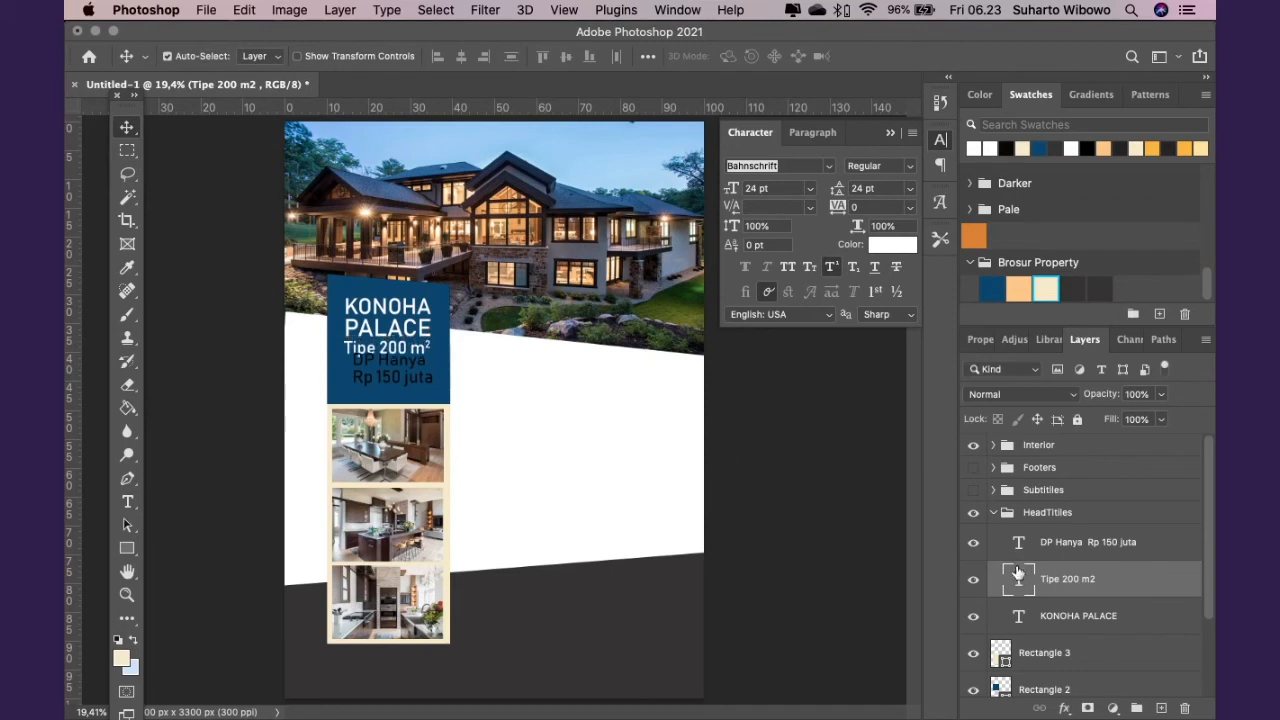
key("Up")
key("Up")
key("Up")
key("Up")
key("Up")
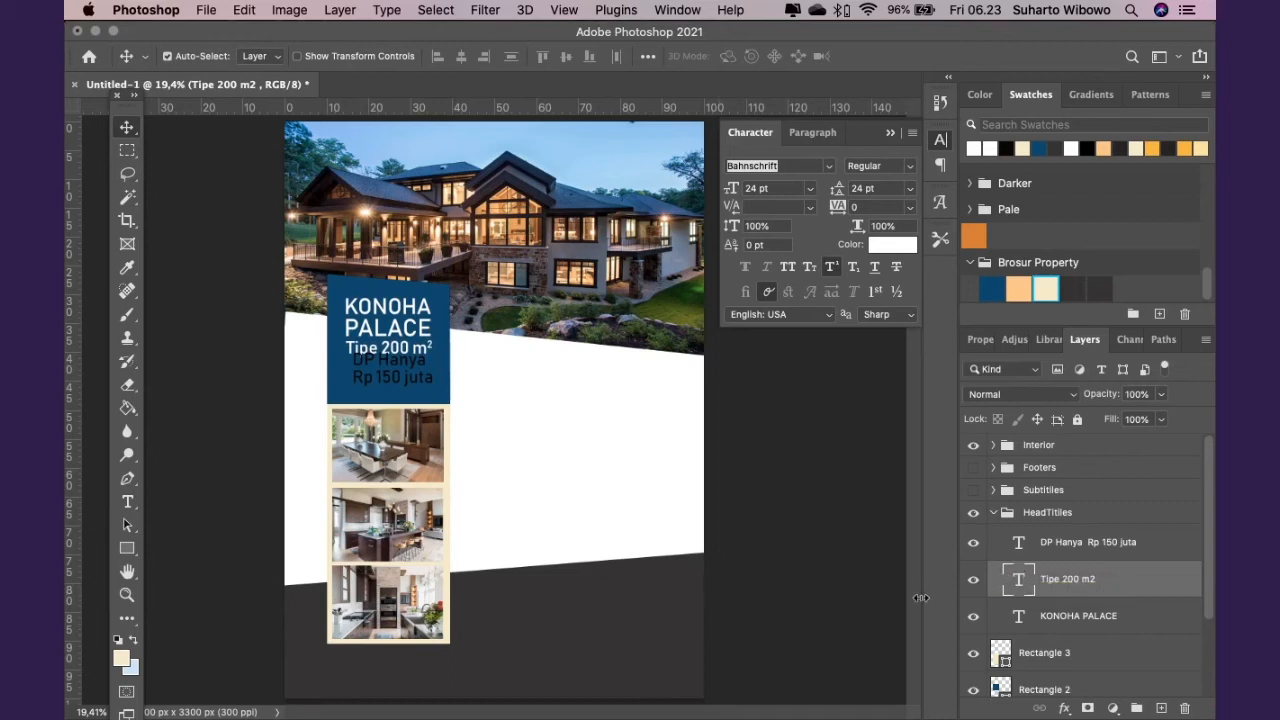
Recolour the "DP Hanya Rp 150 juta" text with the light orange swatch from the Brosur Property group
double_click(1016, 541)
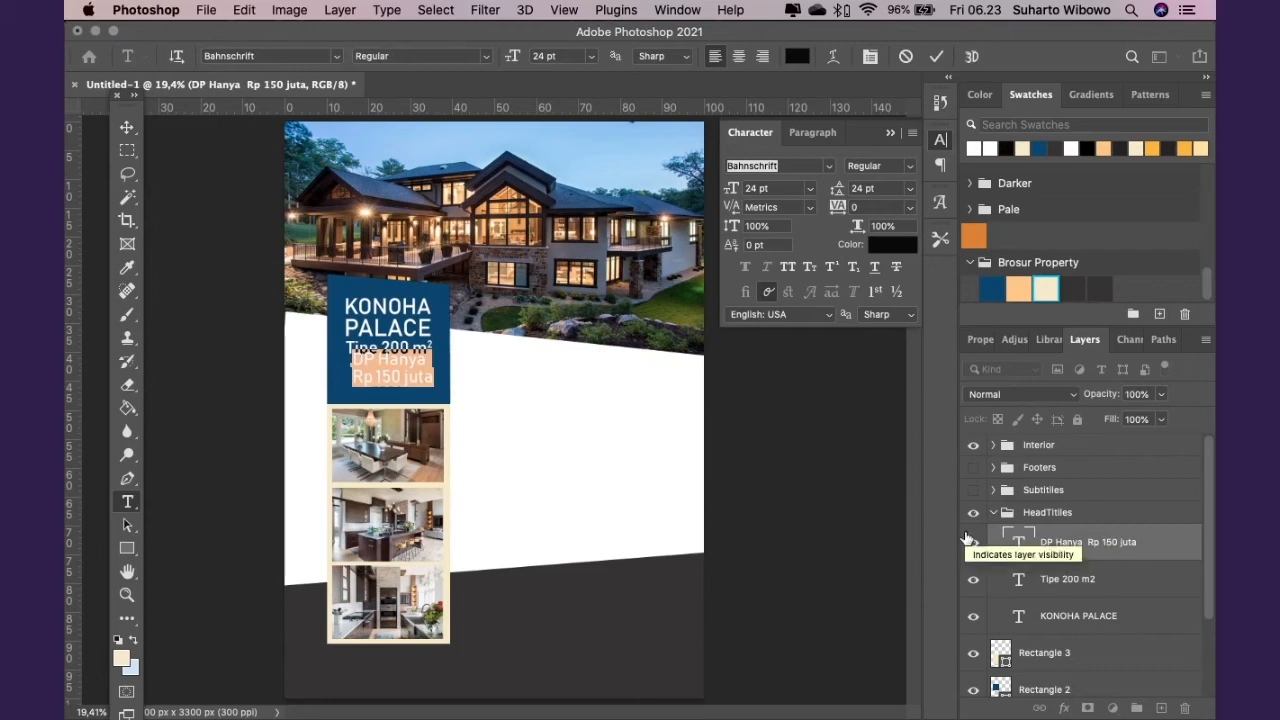
left_click(1015, 287)
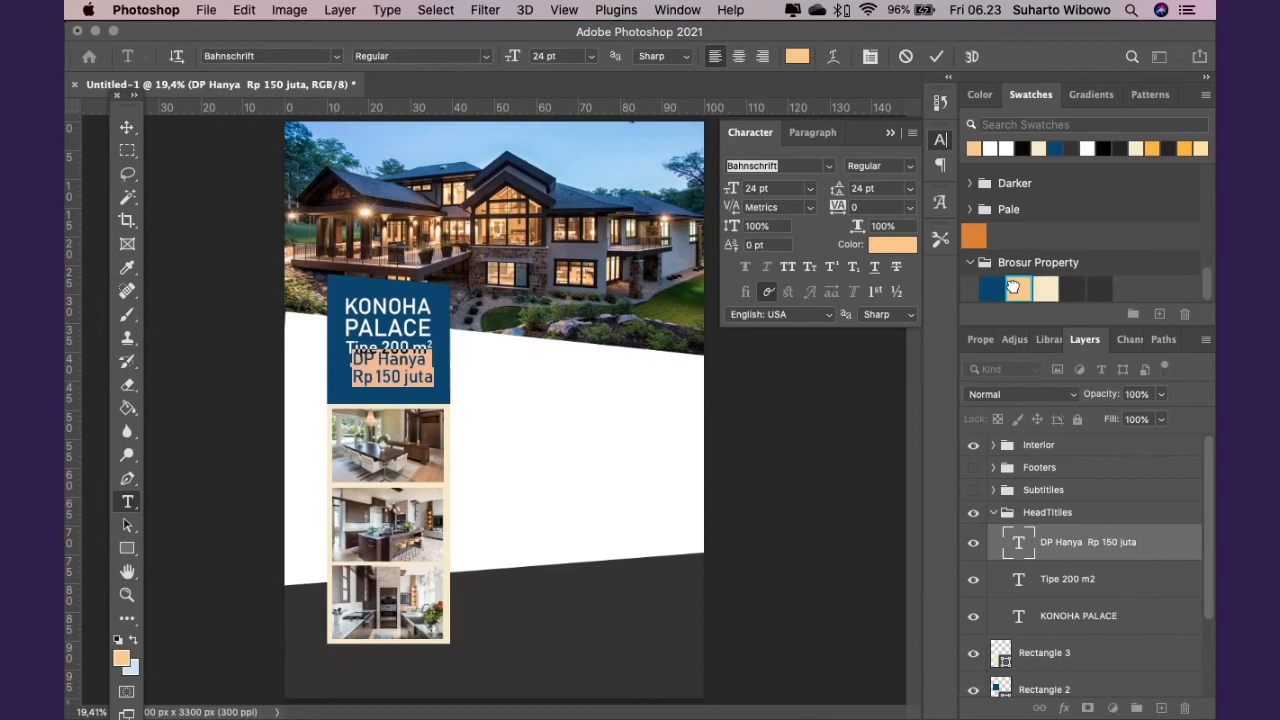
left_click(127, 127)
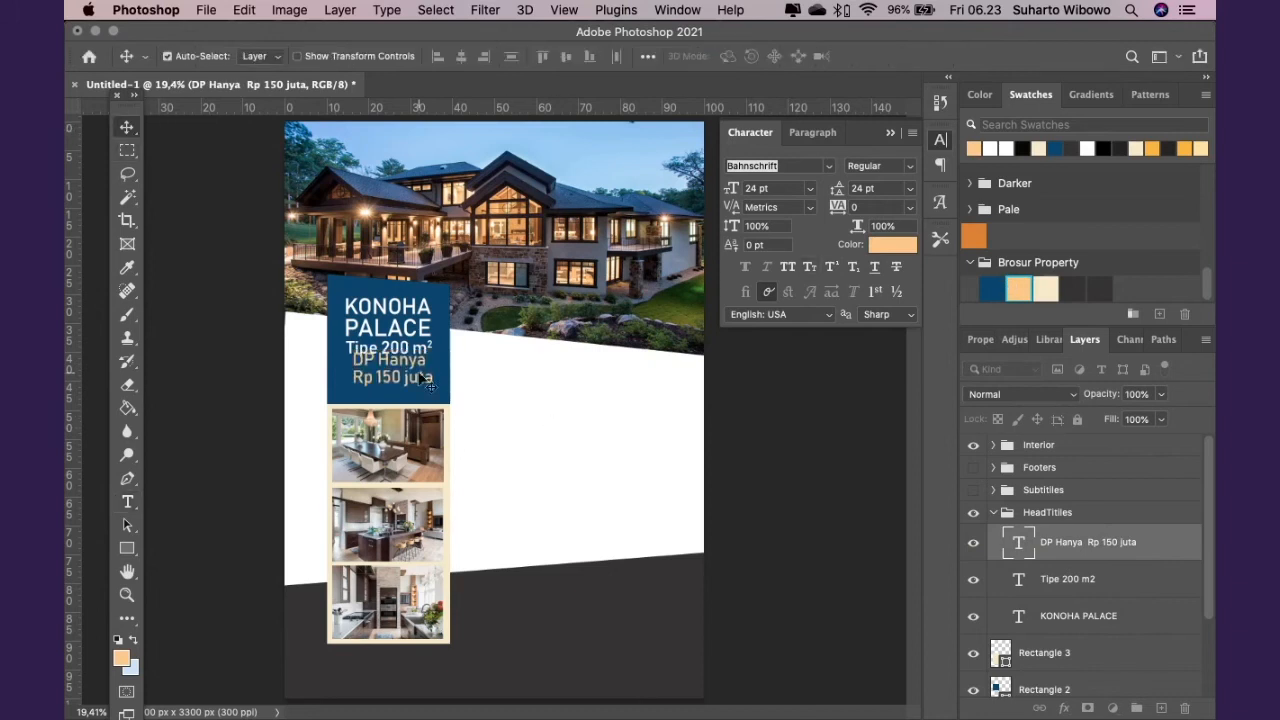
Move the "DP Hanya Rp 150 juta" text below the "Tipe 200 m2" line and select all of its text
left_click_drag(408, 371, 397, 372)
double_click(1018, 542)
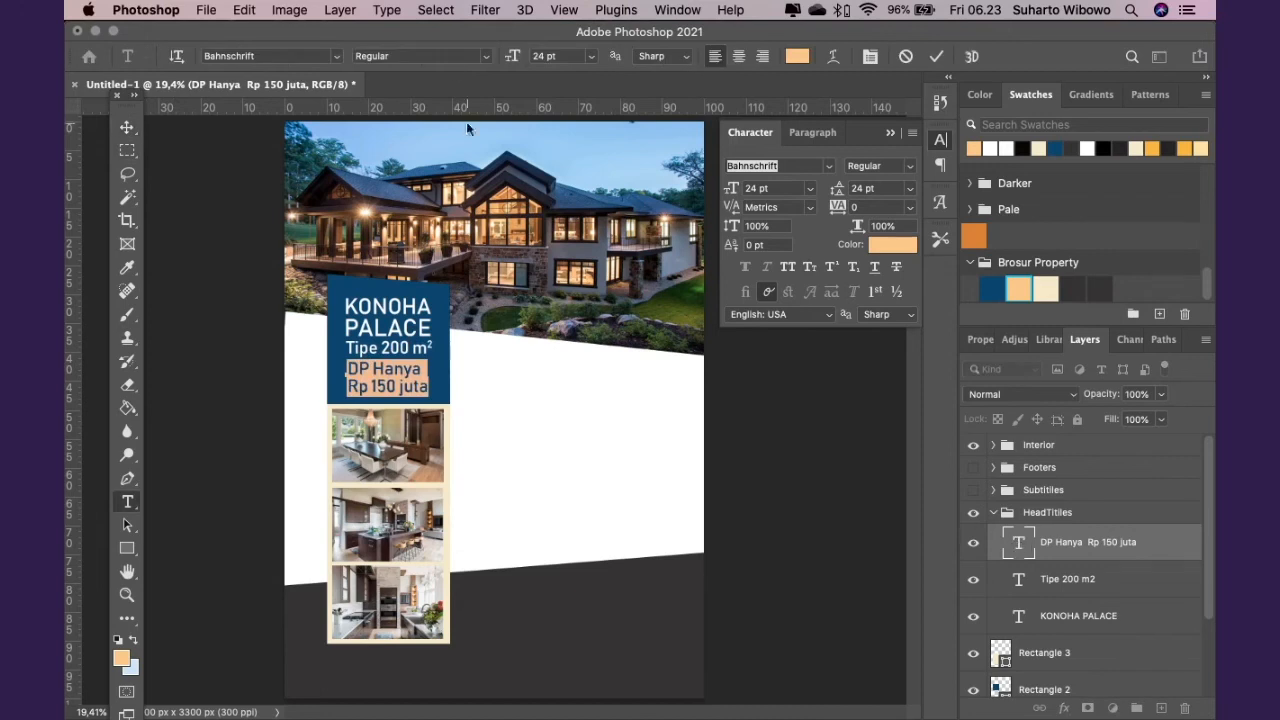
Set the "DP Hanya Rp 150 juta" text to 18 pt, centre its paragraph, and move it back into the blue rectangle below the "Tipe 200 m2" line
left_click(594, 57)
left_click(561, 201)
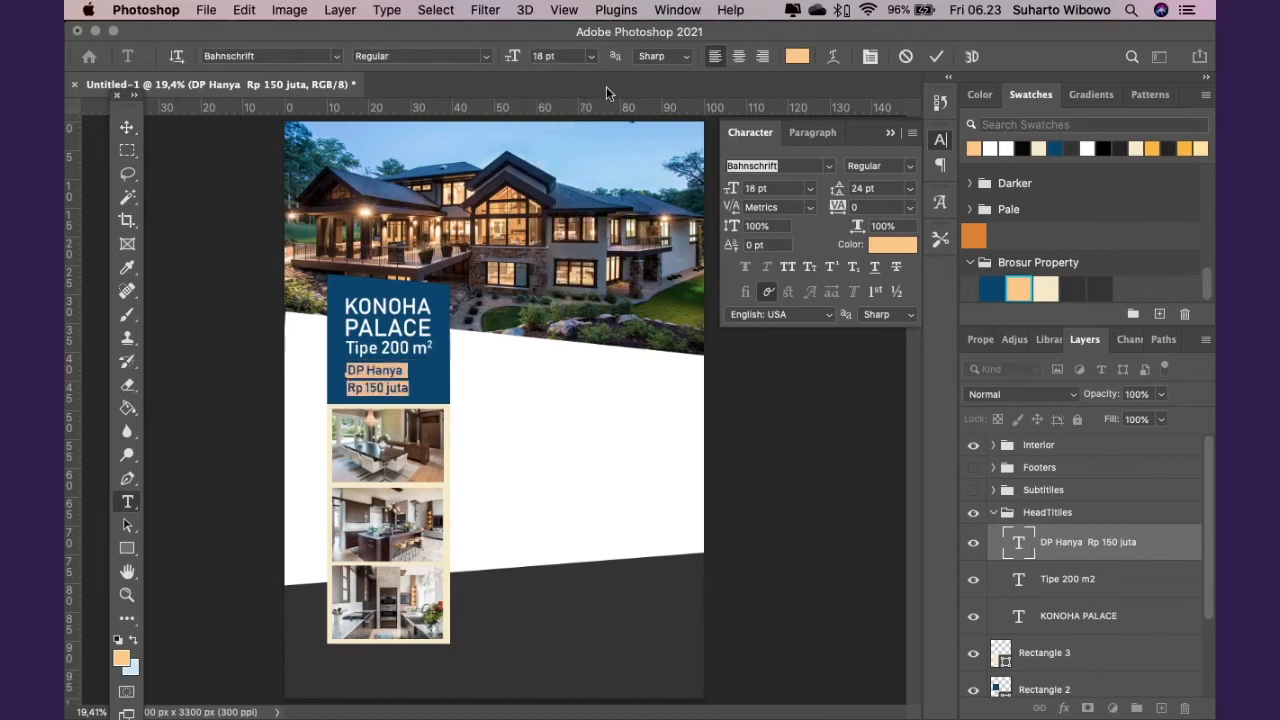
left_click(737, 57)
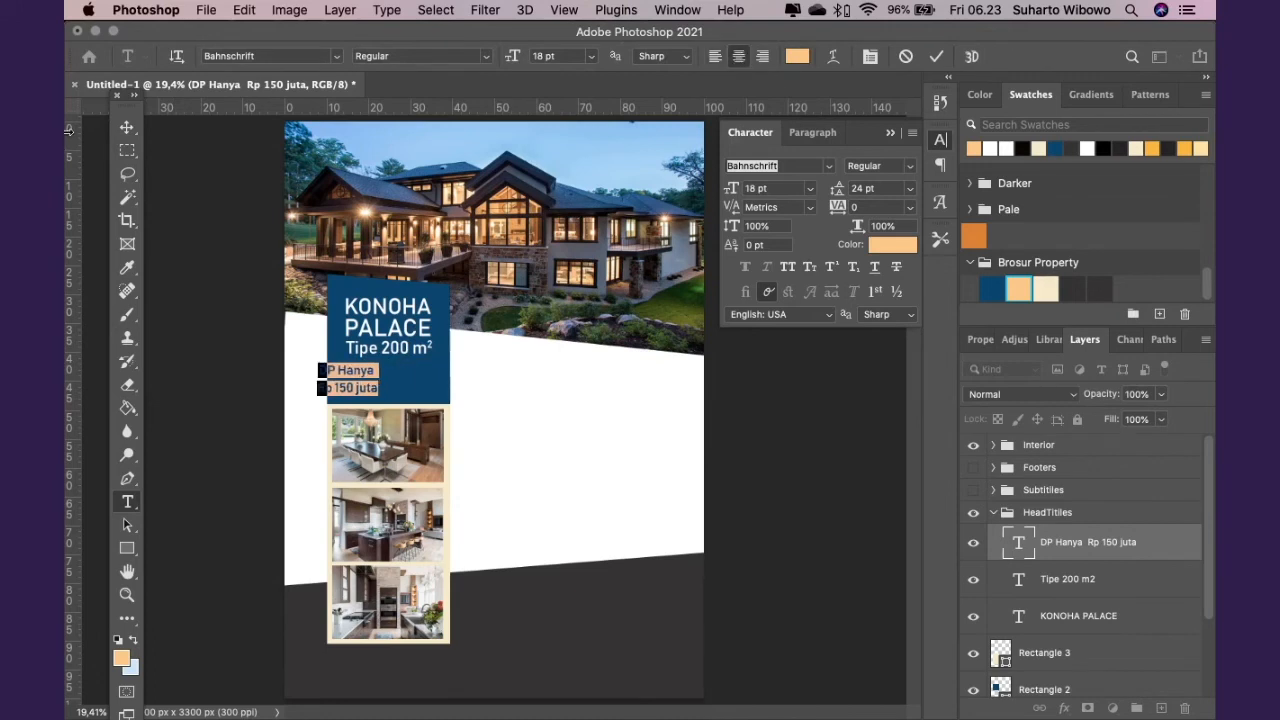
left_click(125, 128)
left_click_drag(356, 382, 396, 378)
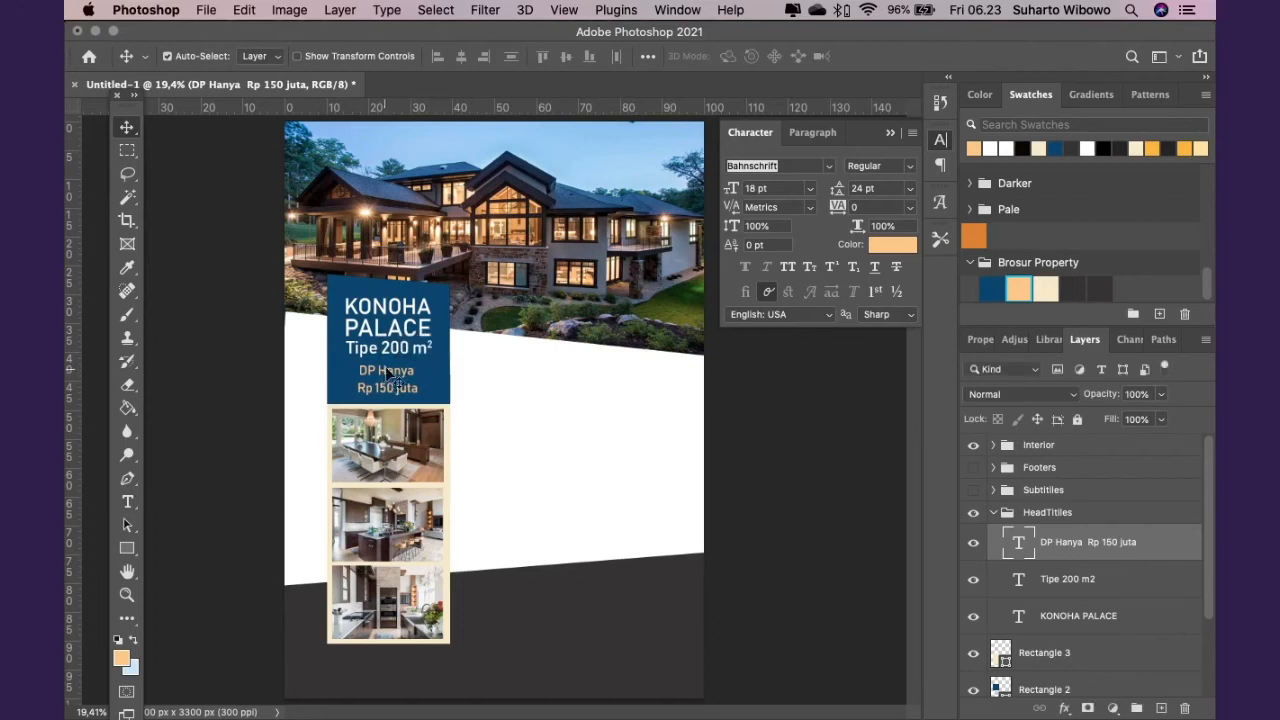
Select the three headline text layers and align their horizontal centres
left_click(1058, 583)
left_click(1052, 542)
left_click(1052, 614, "shift")
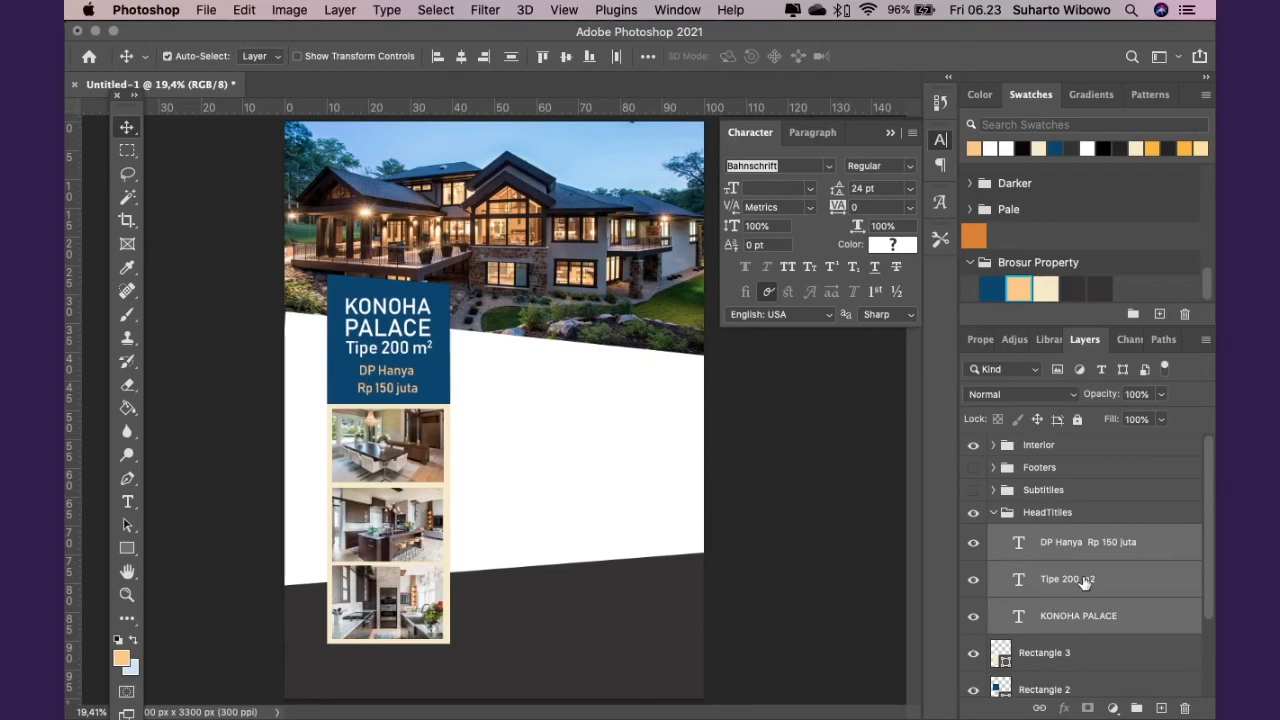
left_click(1066, 541)
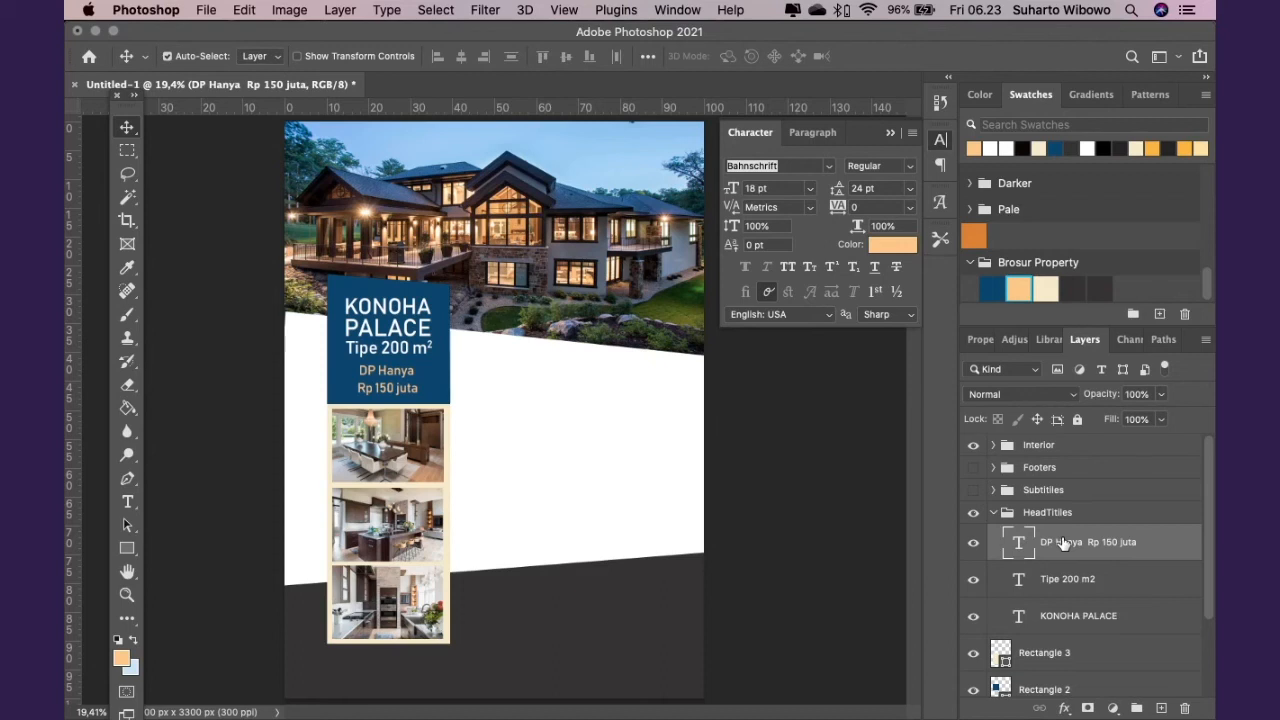
left_click(1063, 615, "shift")
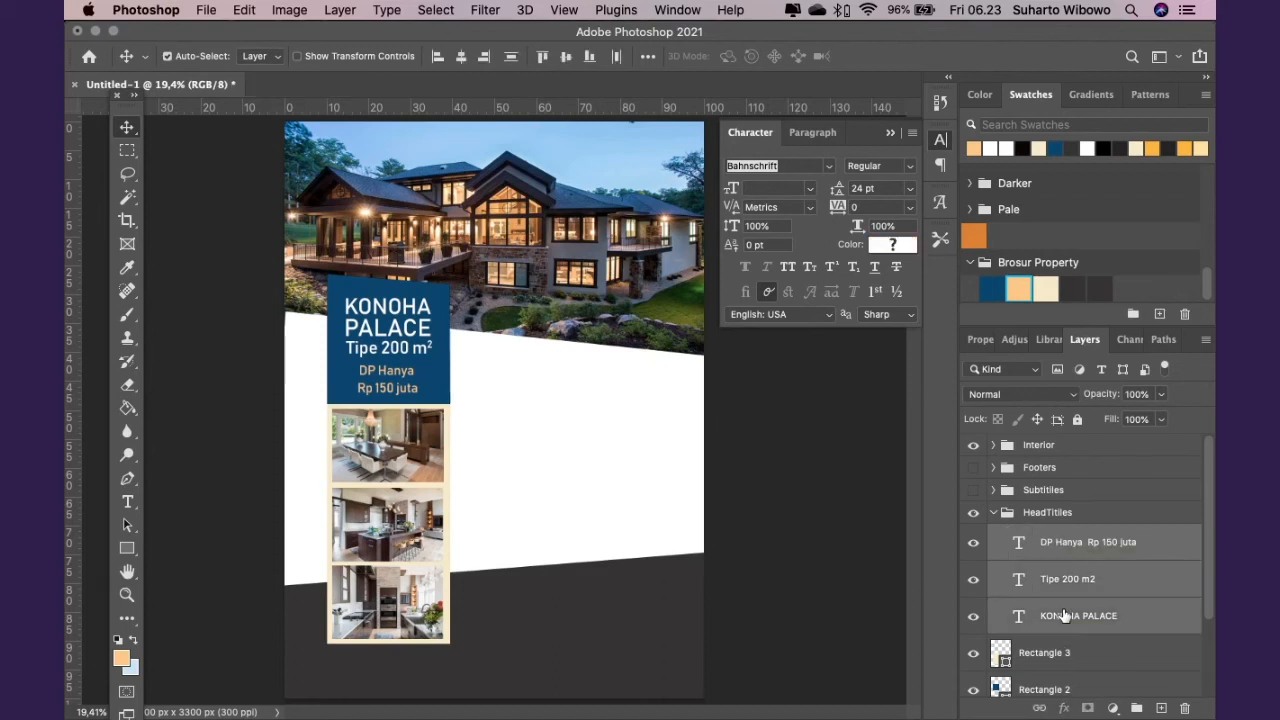
left_click(461, 57)
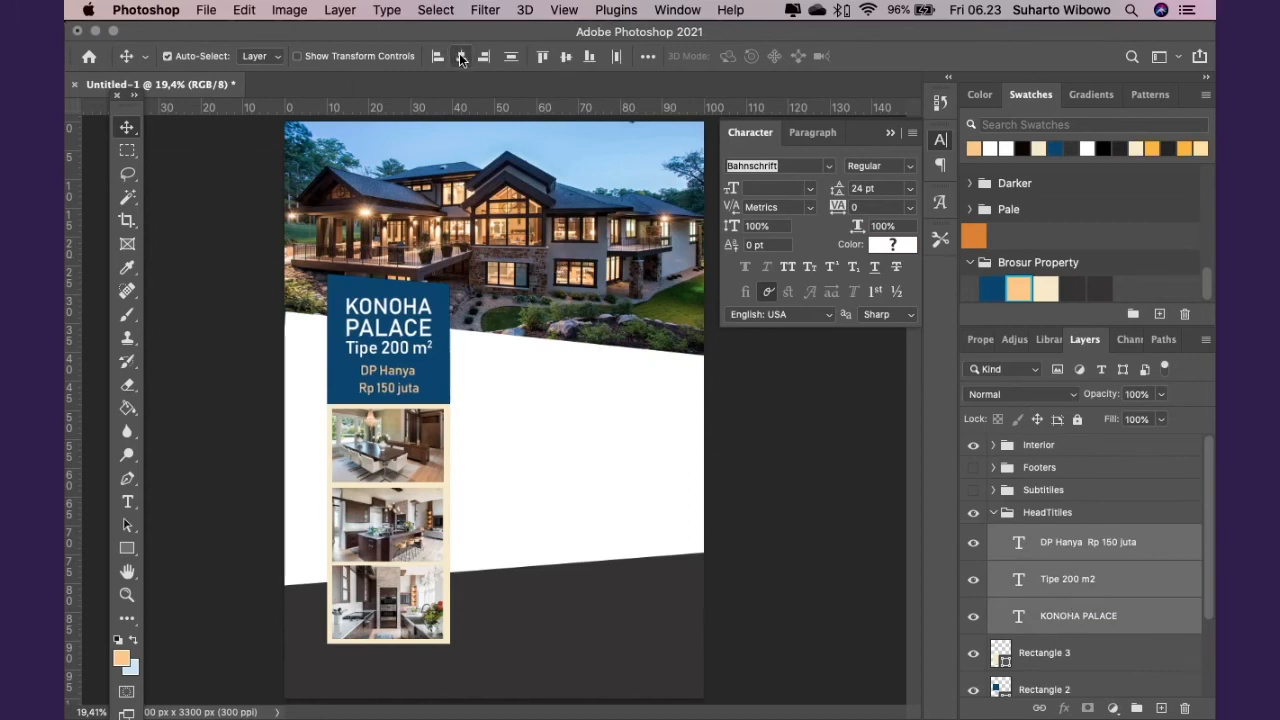
Set the font size of the "Tipe 200 m2" text to 18 pt
left_click(1052, 566)
double_click(1018, 579)
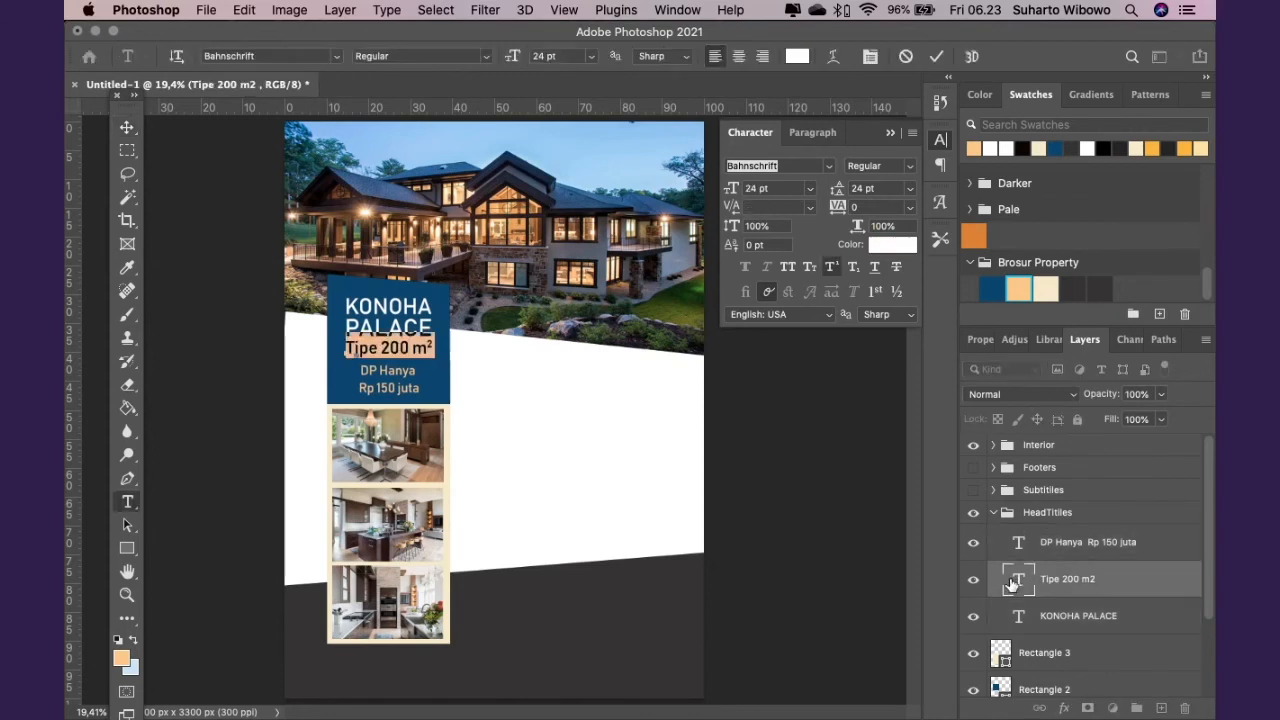
left_click(595, 57)
left_click(567, 208)
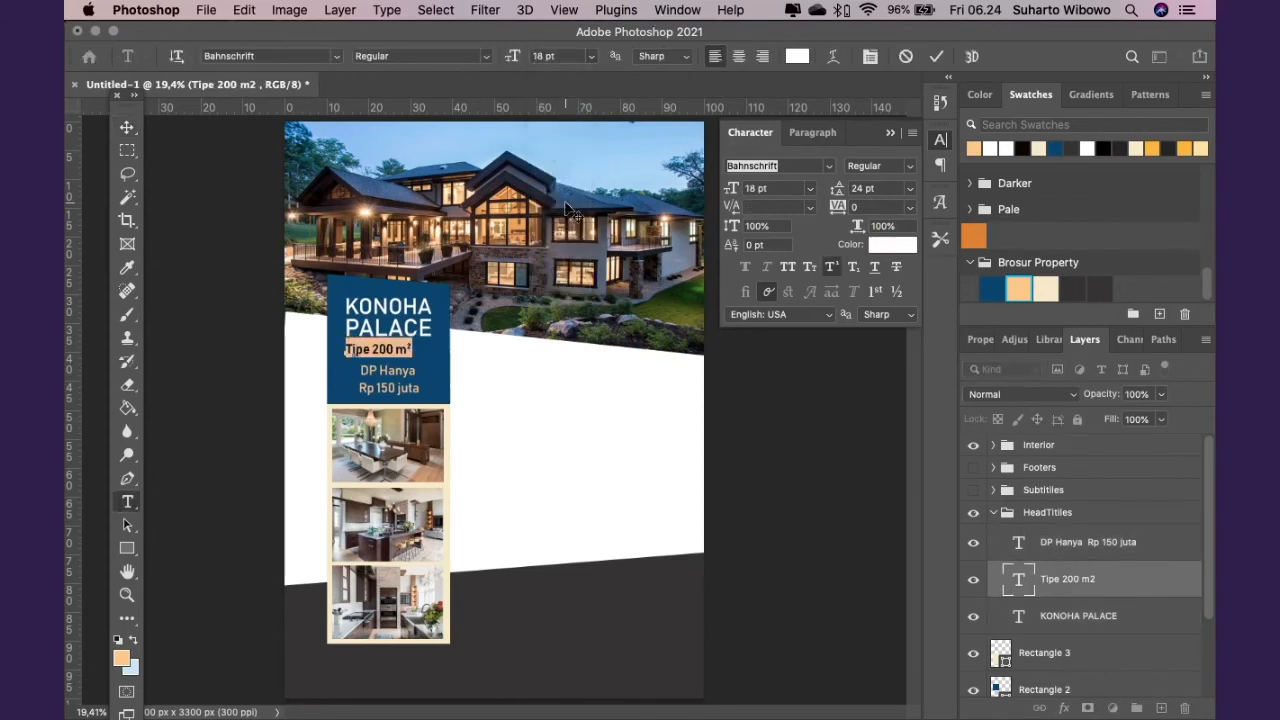
left_click(127, 127)
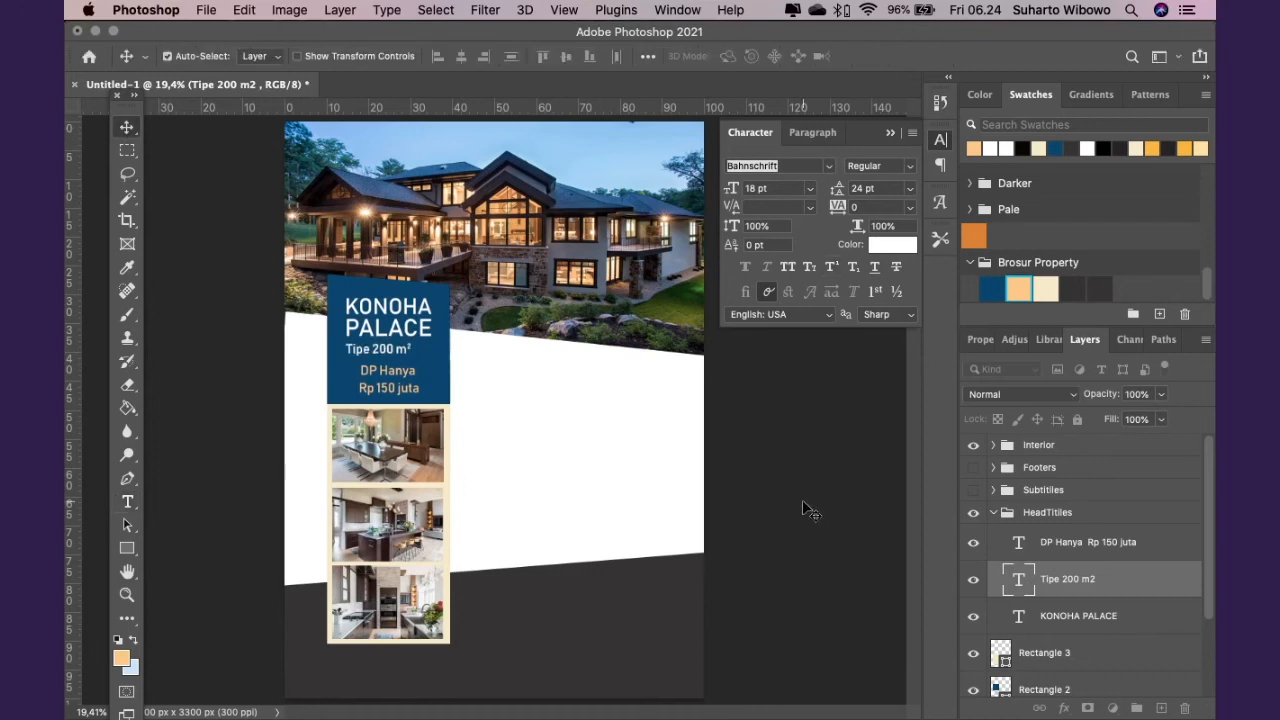
Realign the horizontal centres of KONOHA PALACE, "Tipe 200 m2" and "DP Hanya Rp 150 juta", and nudge all three slightly up
left_click(1095, 545)
left_click(1077, 614, "shift")
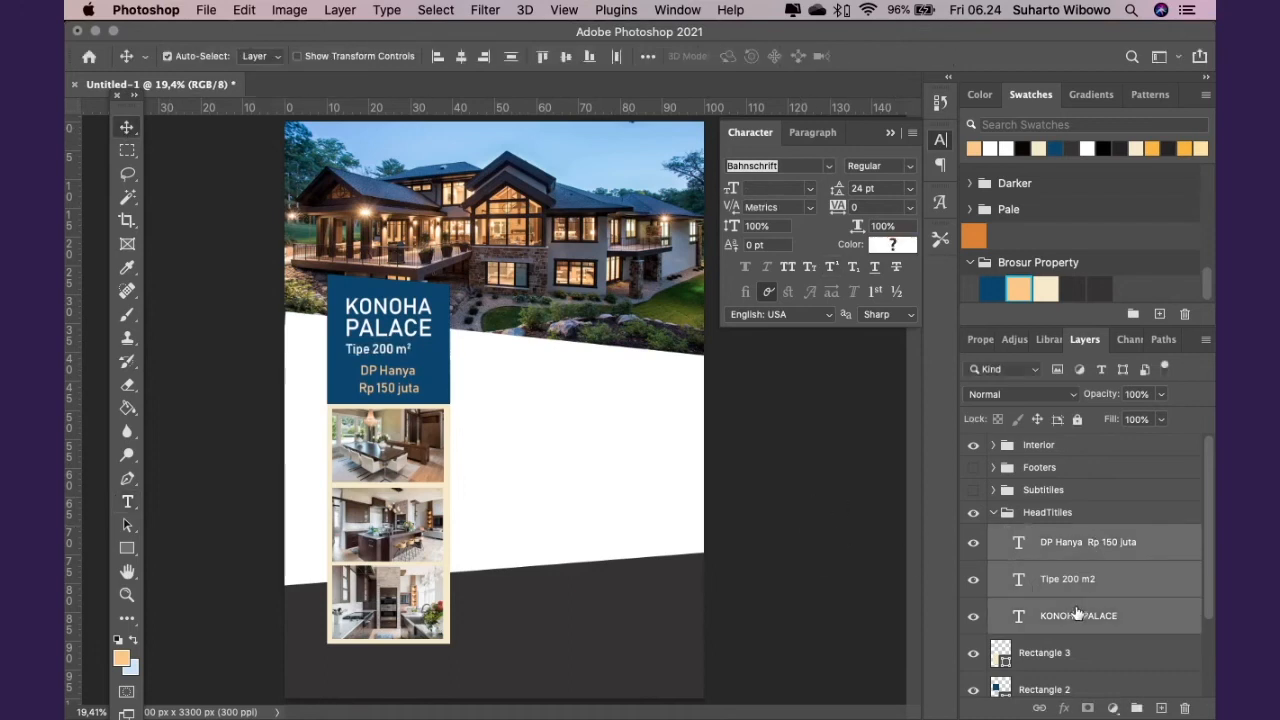
left_click(461, 56)
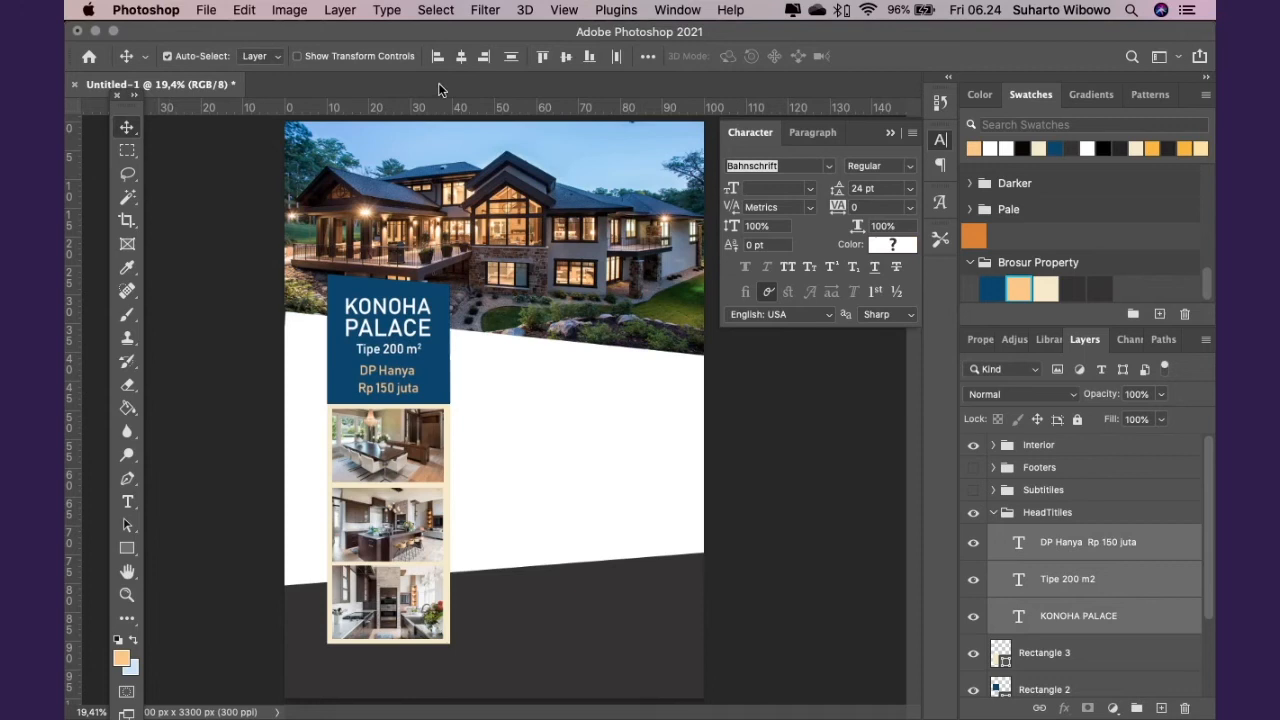
key("Up")
key("Up")
key("Up")
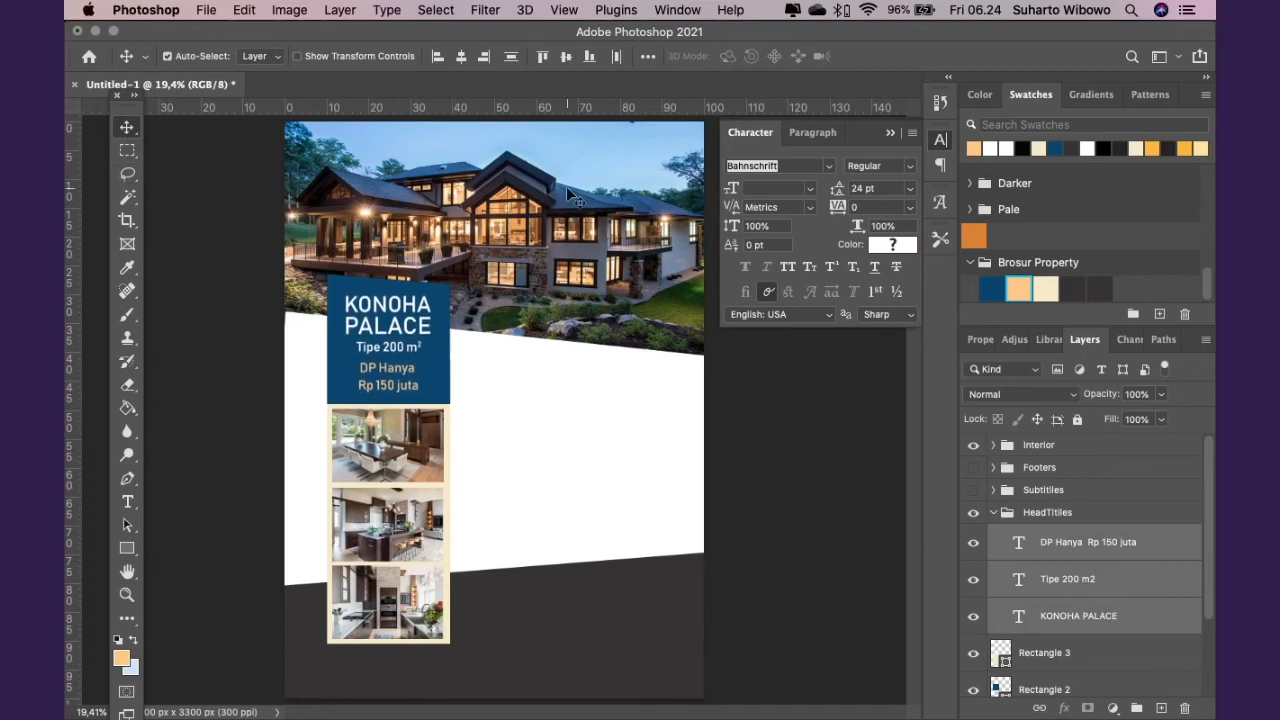
Set the leading of the "DP Hanya Rp 150 juta" text to 18 pt
left_click(1078, 578)
double_click(1018, 542)
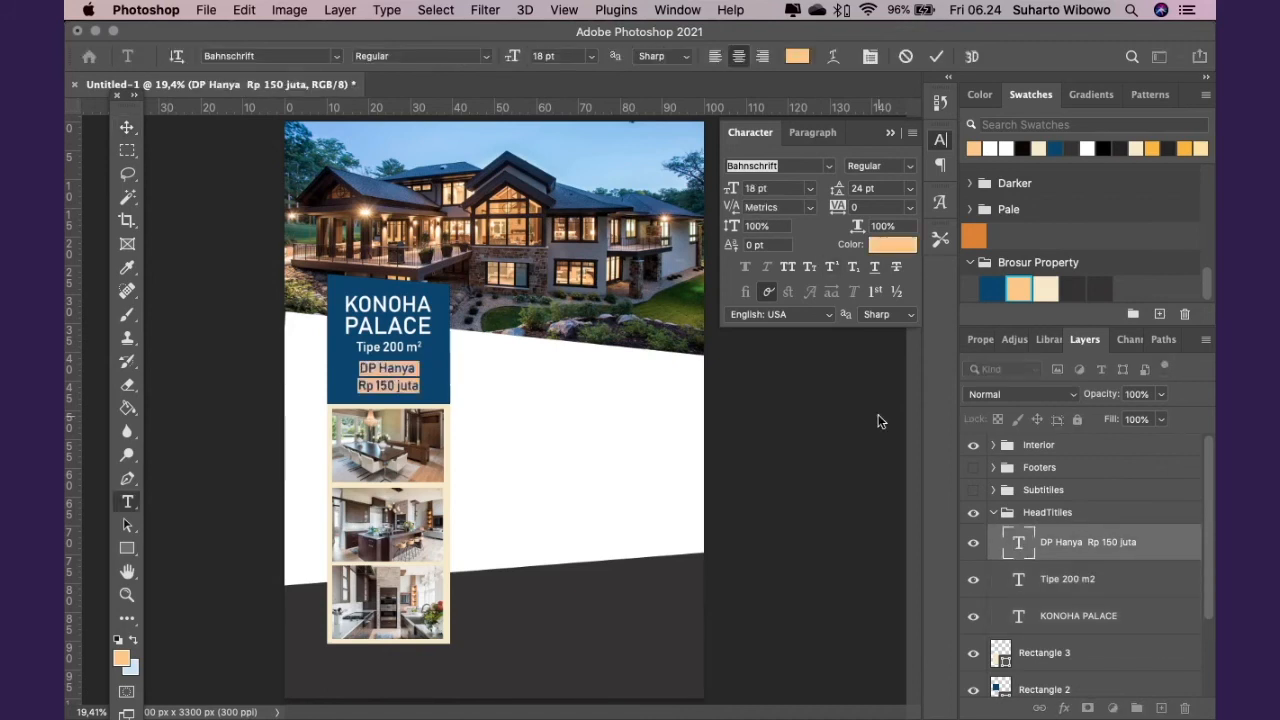
left_click(910, 189)
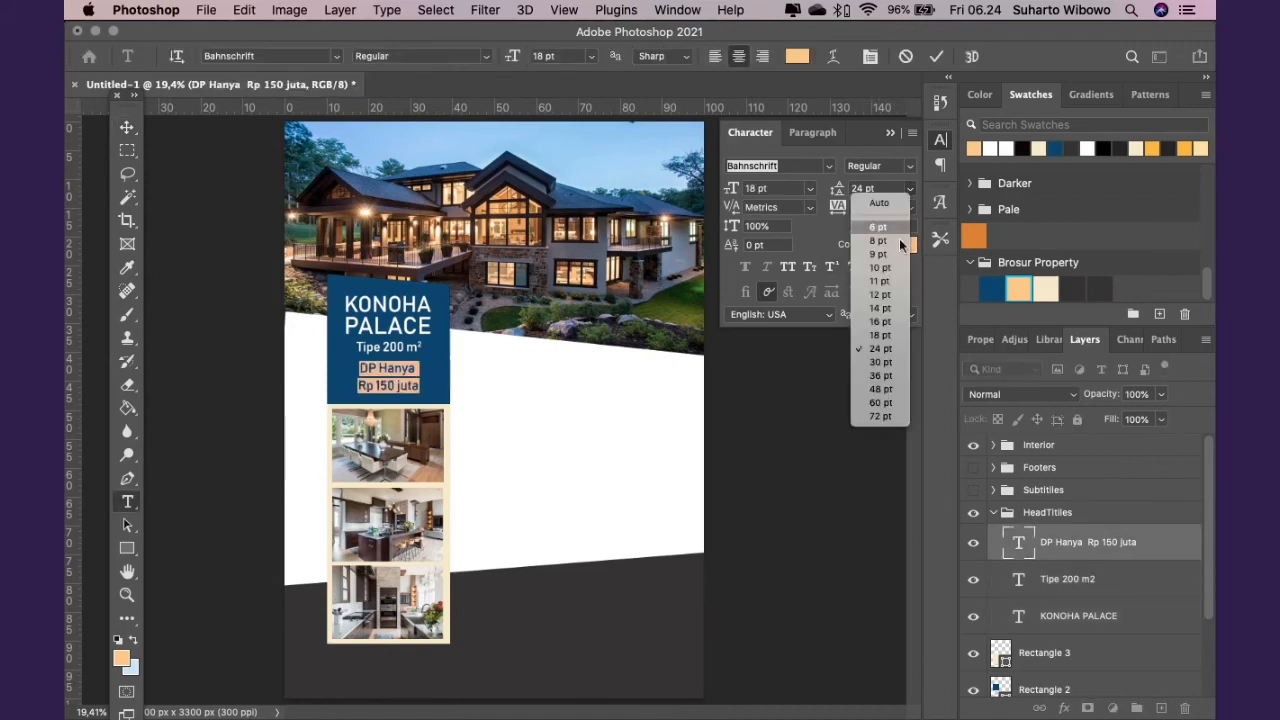
left_click(881, 337)
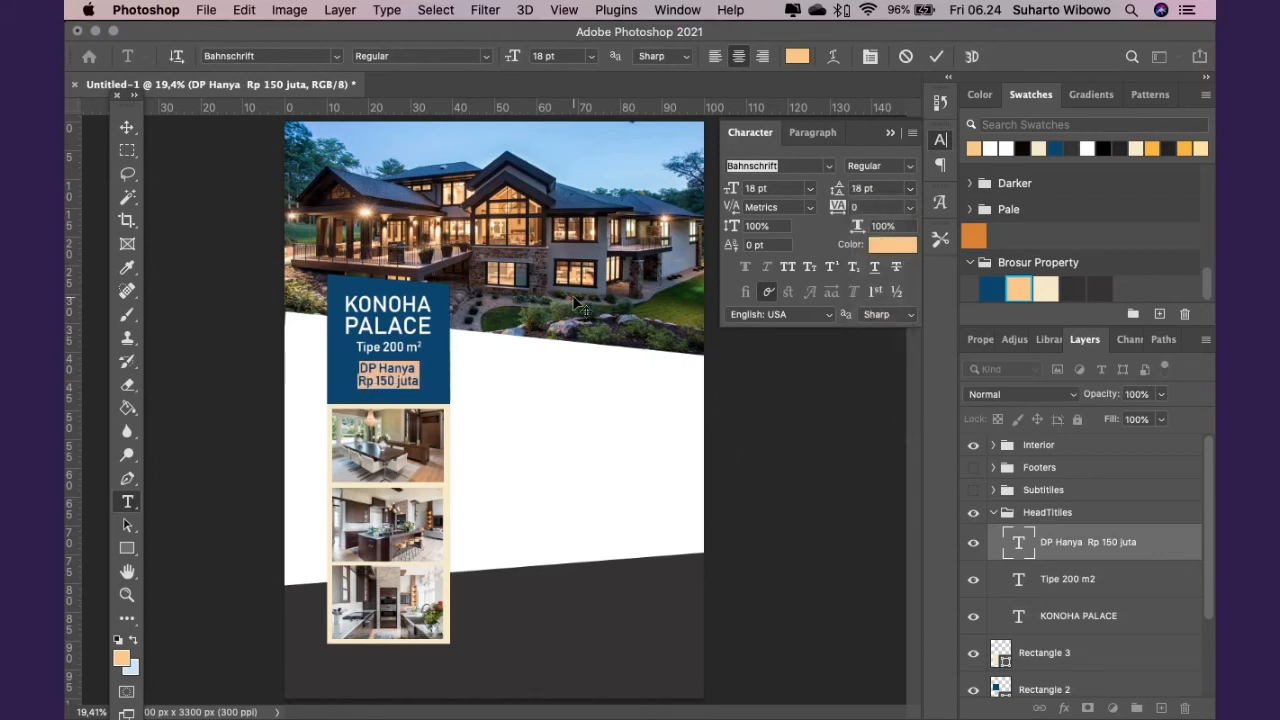
left_click(127, 127)
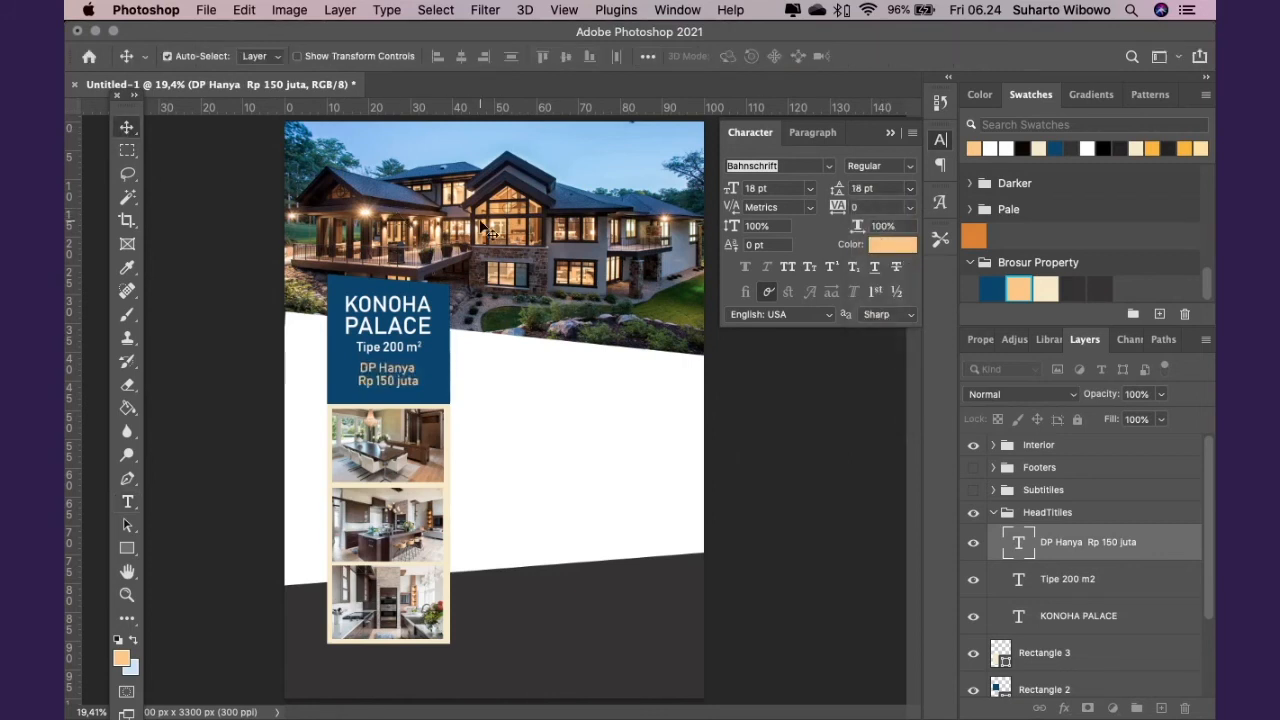
Widen the gap between the lower headline texts by nudging "DP Hanya Rp 150 juta" down and "Tipe 200 m2" up
left_click(1064, 553)
key("Down")
key("Down")
key("Down")
key("Down")
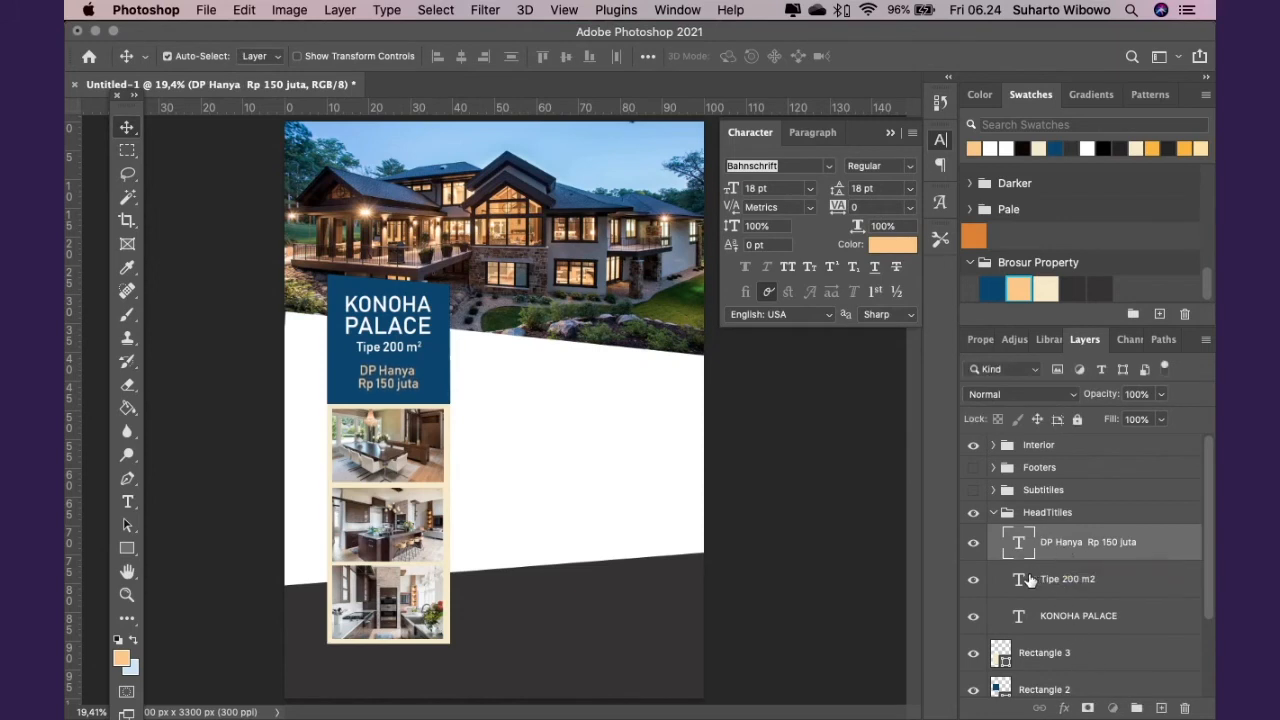
left_click(1030, 580)
key("Up")
key("Up")
key("Up")
key("Up")
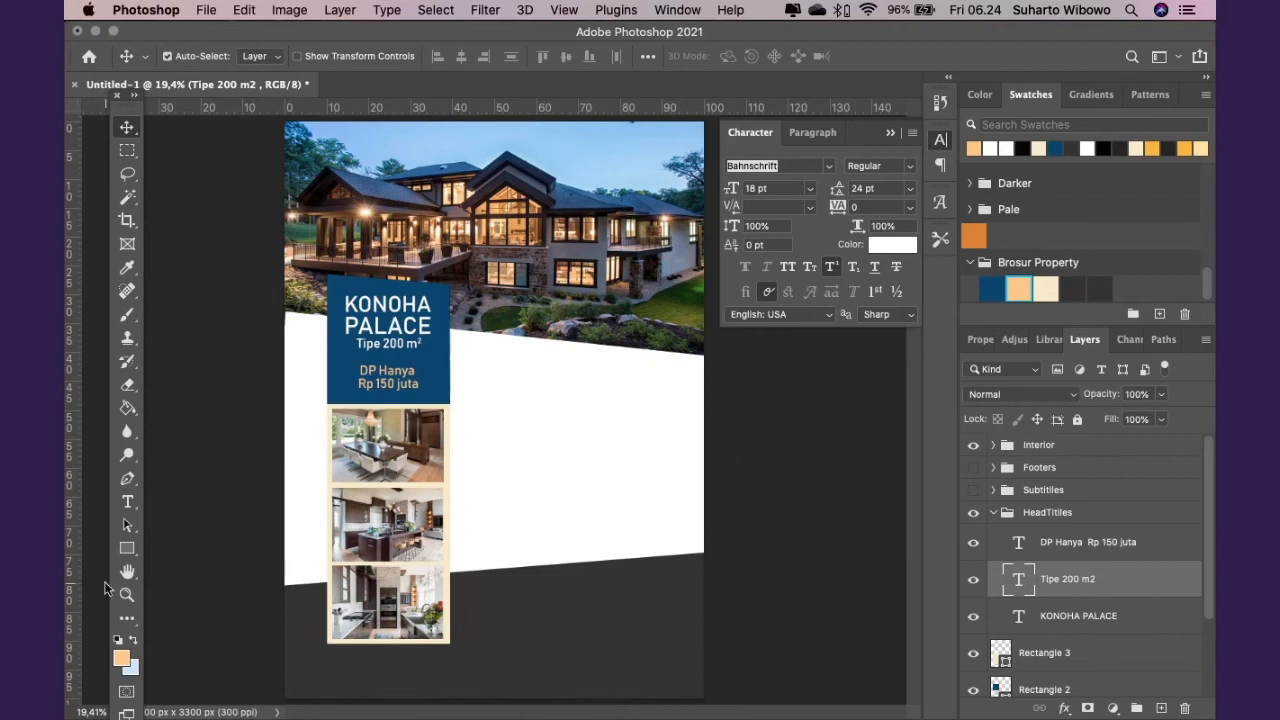
Draw a thin divider rectangle about 570 × 13 px below the "Tipe 200 m2" line, with a white fill and no stroke
left_click(127, 548)
left_click_drag(339, 352, 449, 353)
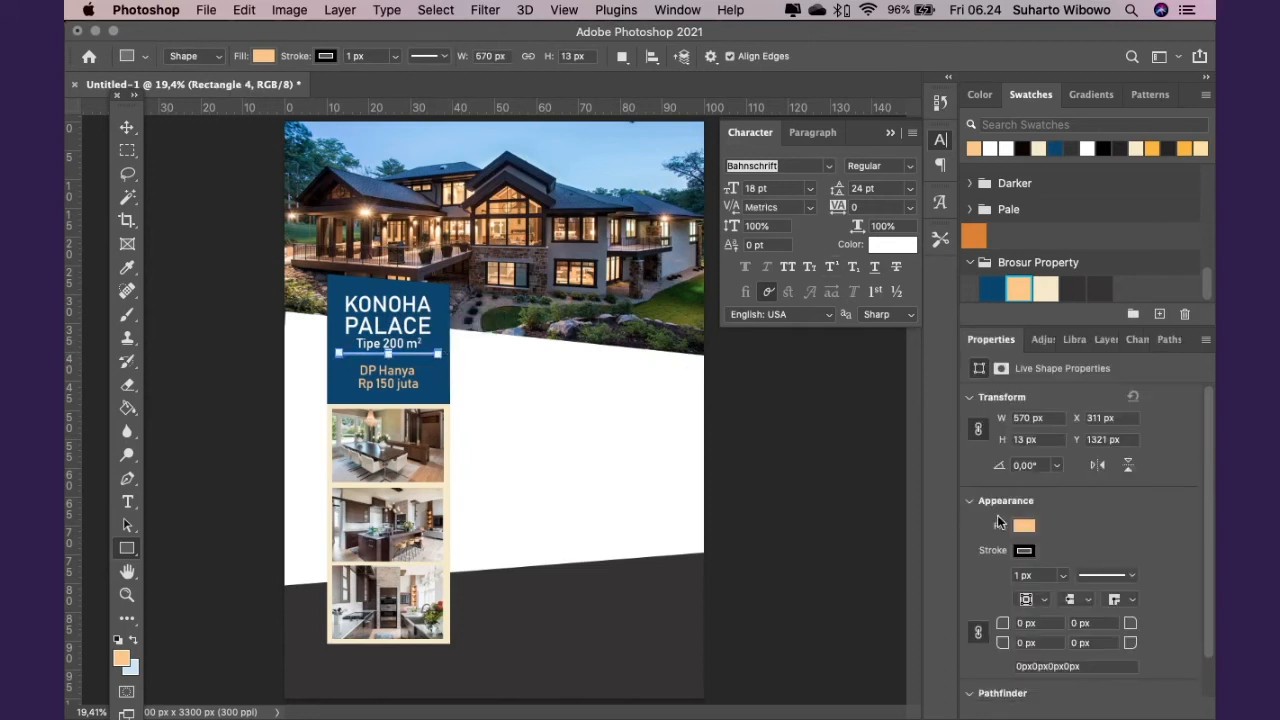
left_click(1022, 525)
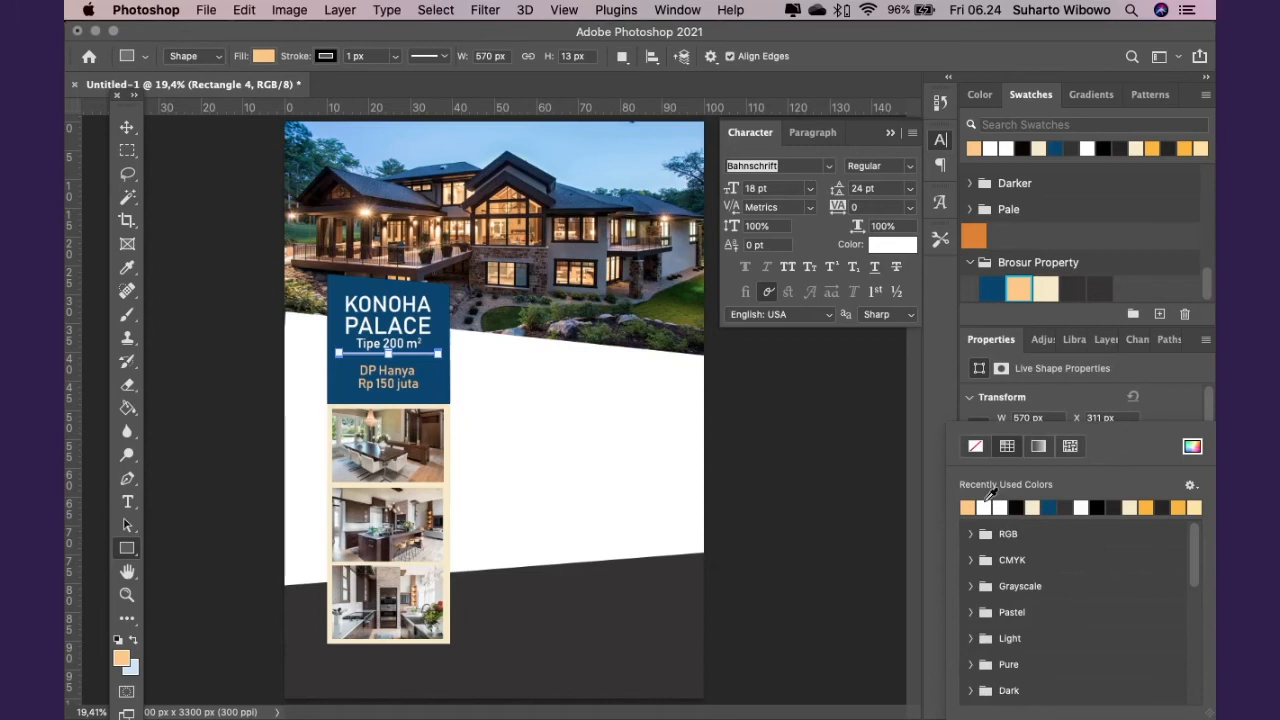
left_click(983, 507)
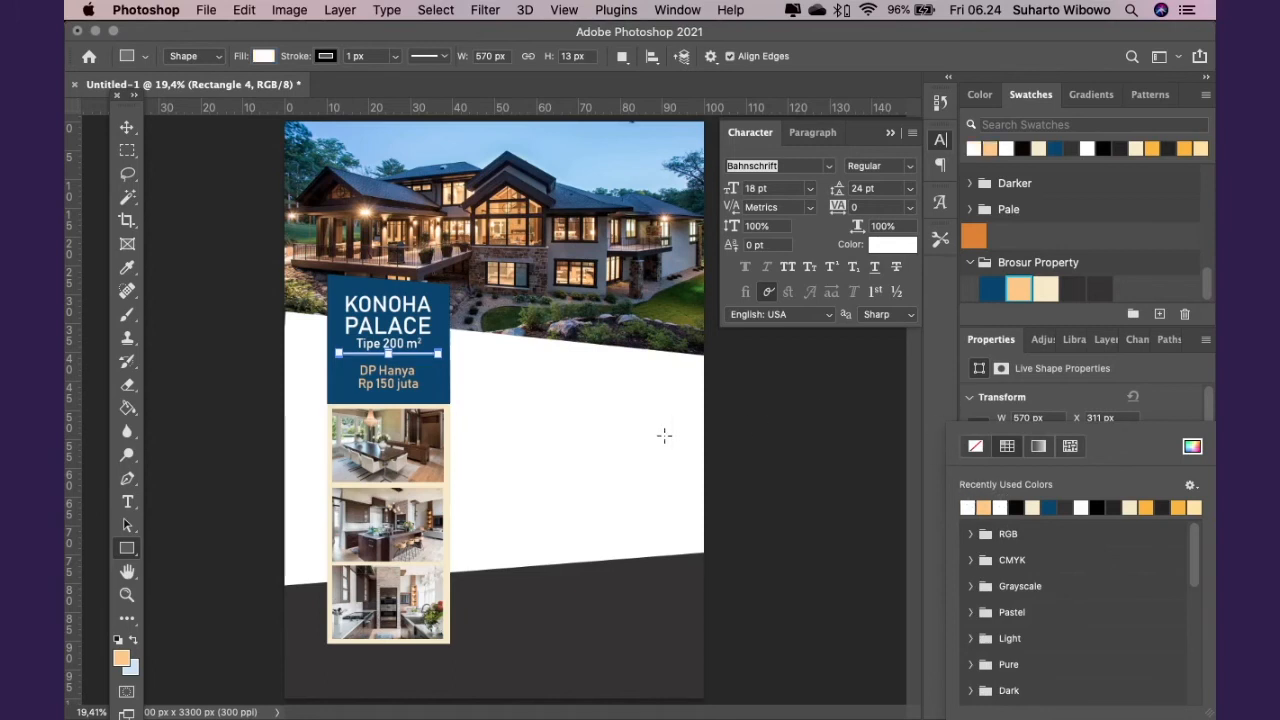
left_click(127, 127)
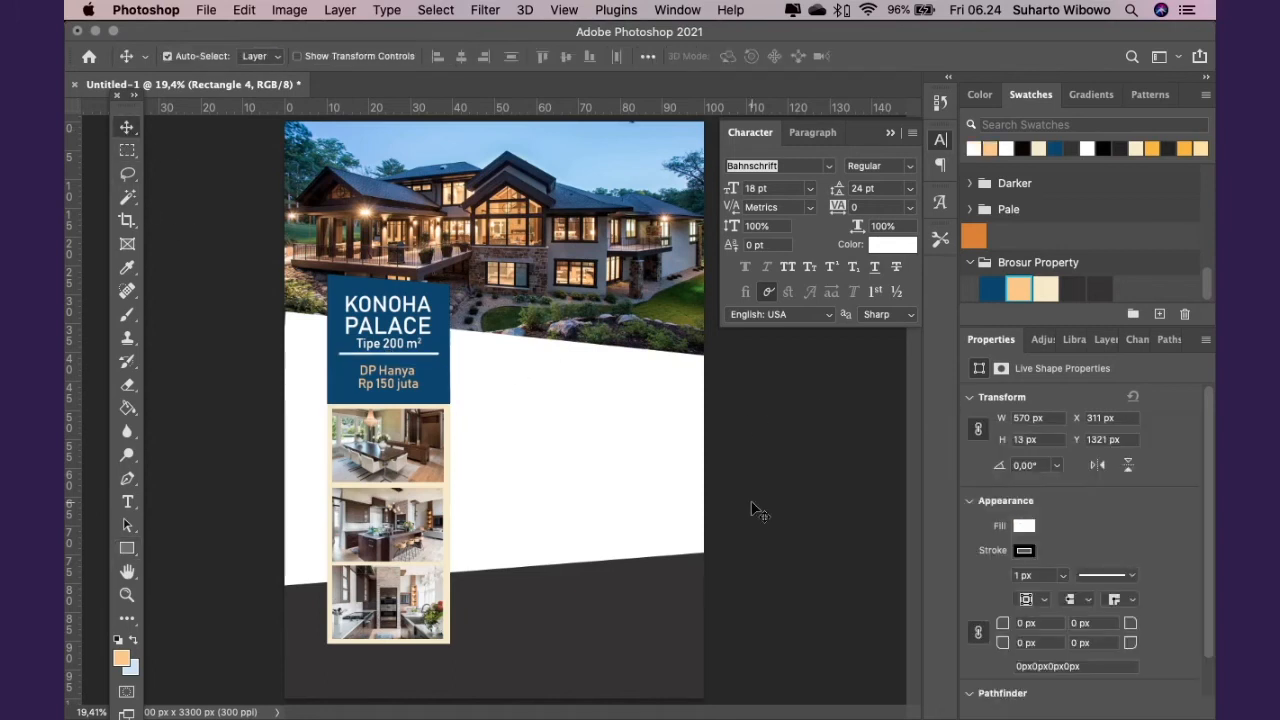
left_click(1024, 551)
left_click(975, 447)
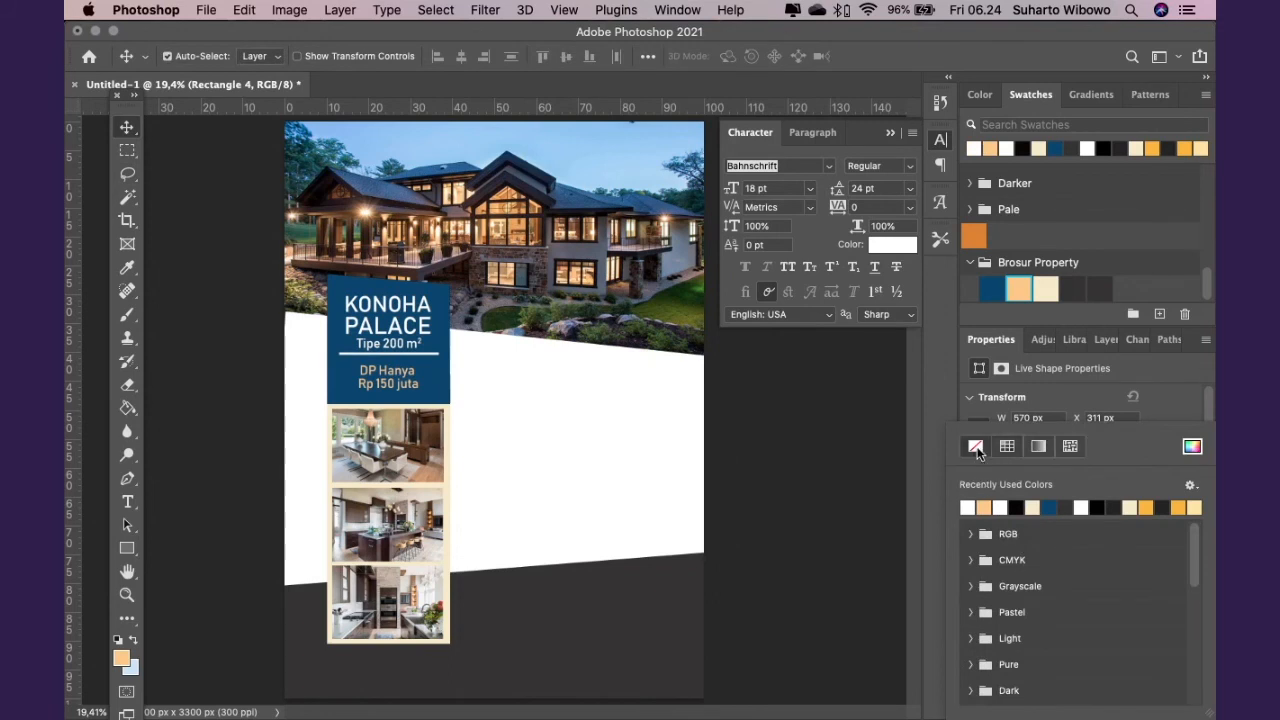
left_click(845, 500)
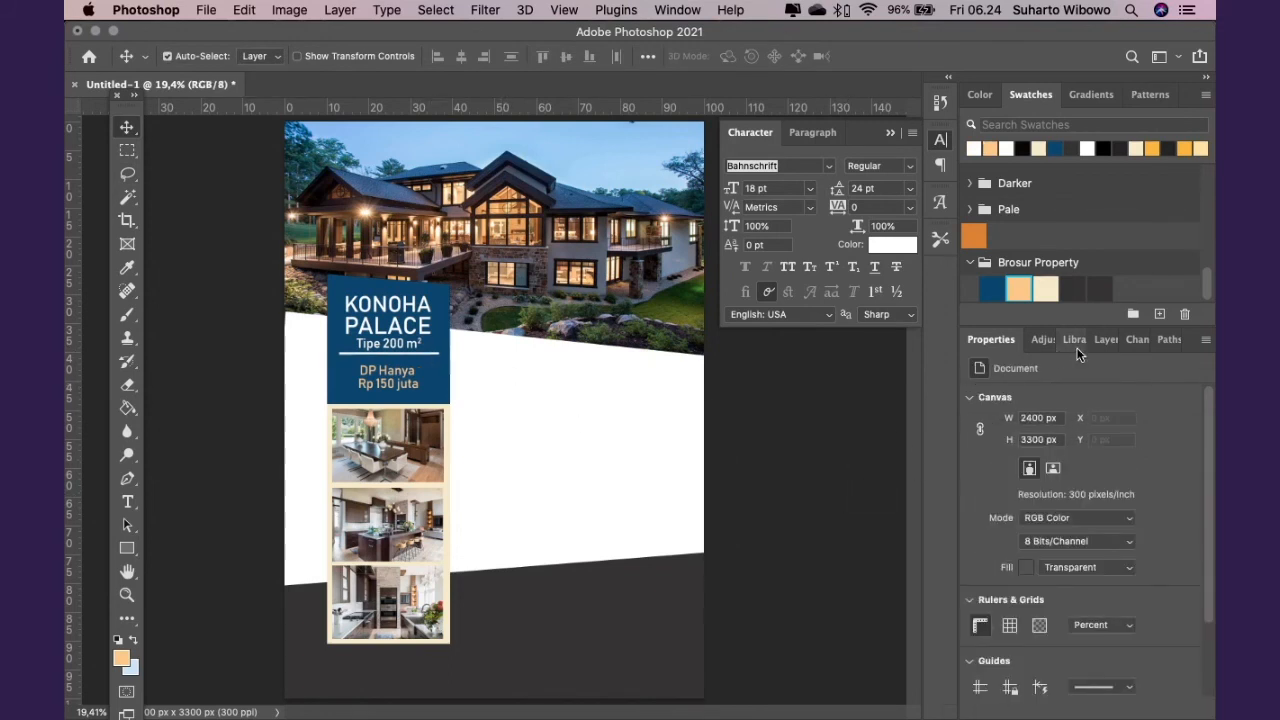
Rename the divider's Rectangle 4 layer as "garis"
left_click(1105, 340)
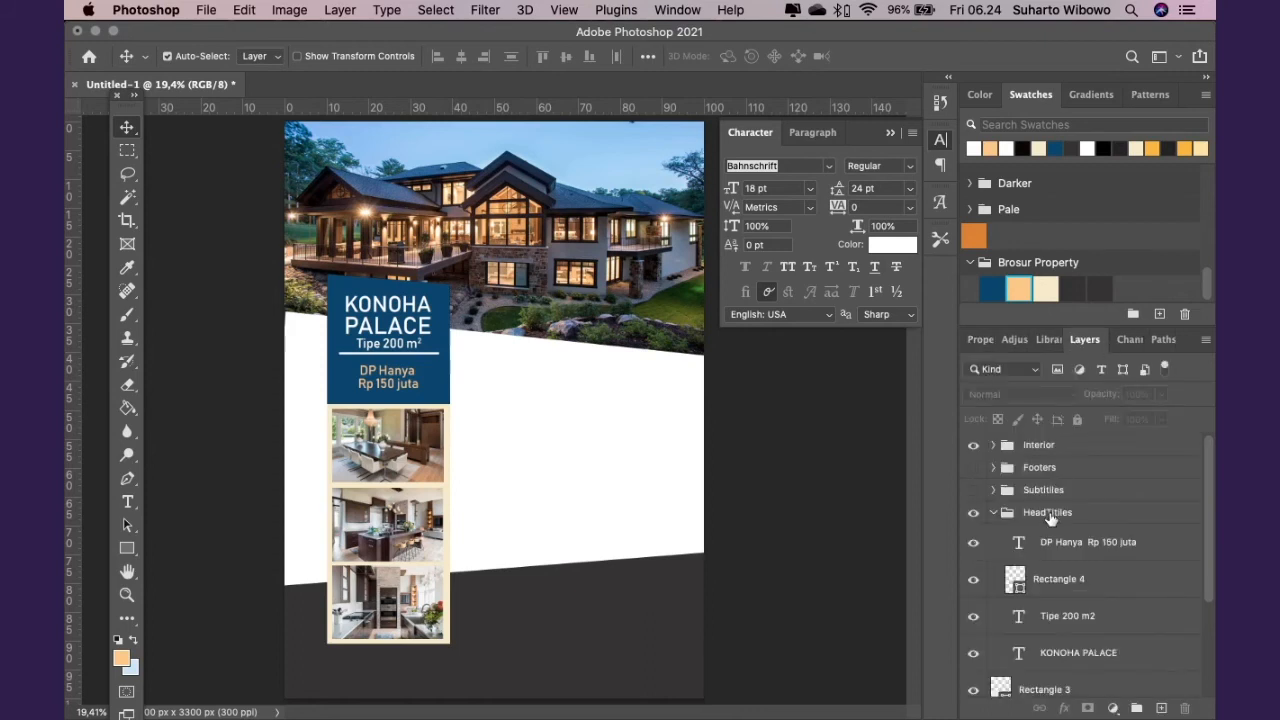
double_click(1047, 580)
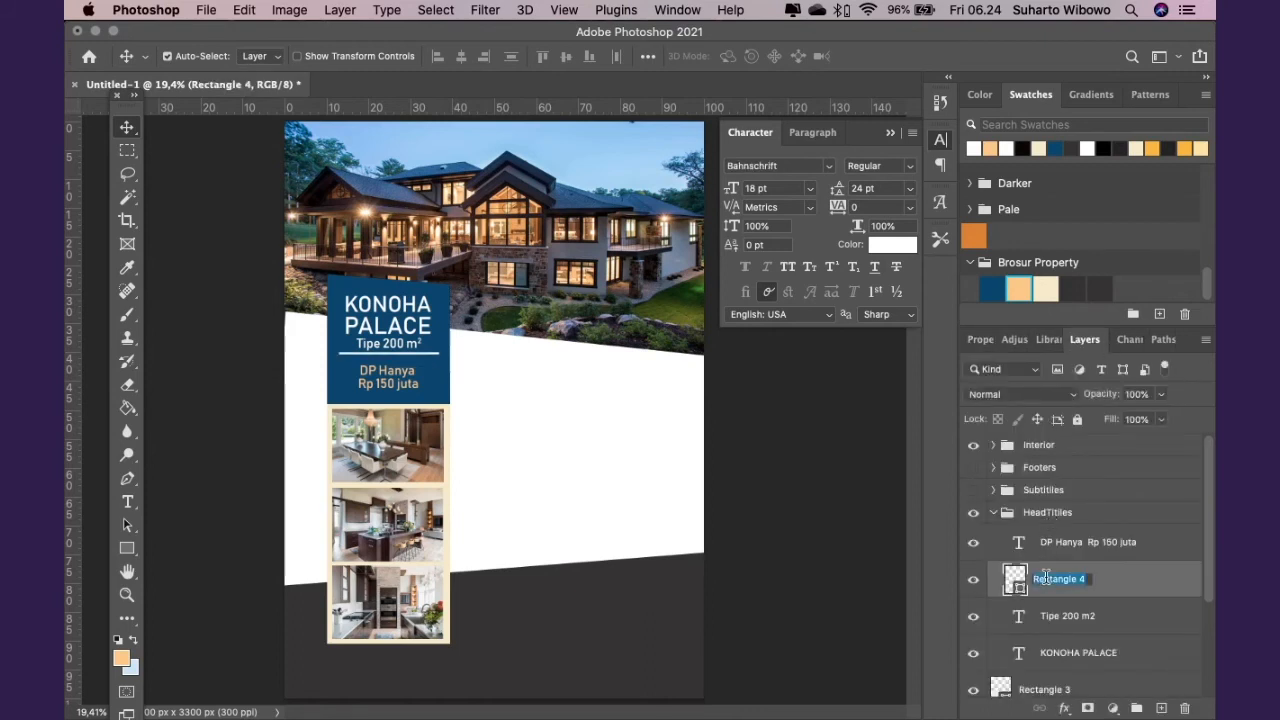
type("garis")
key("Return")
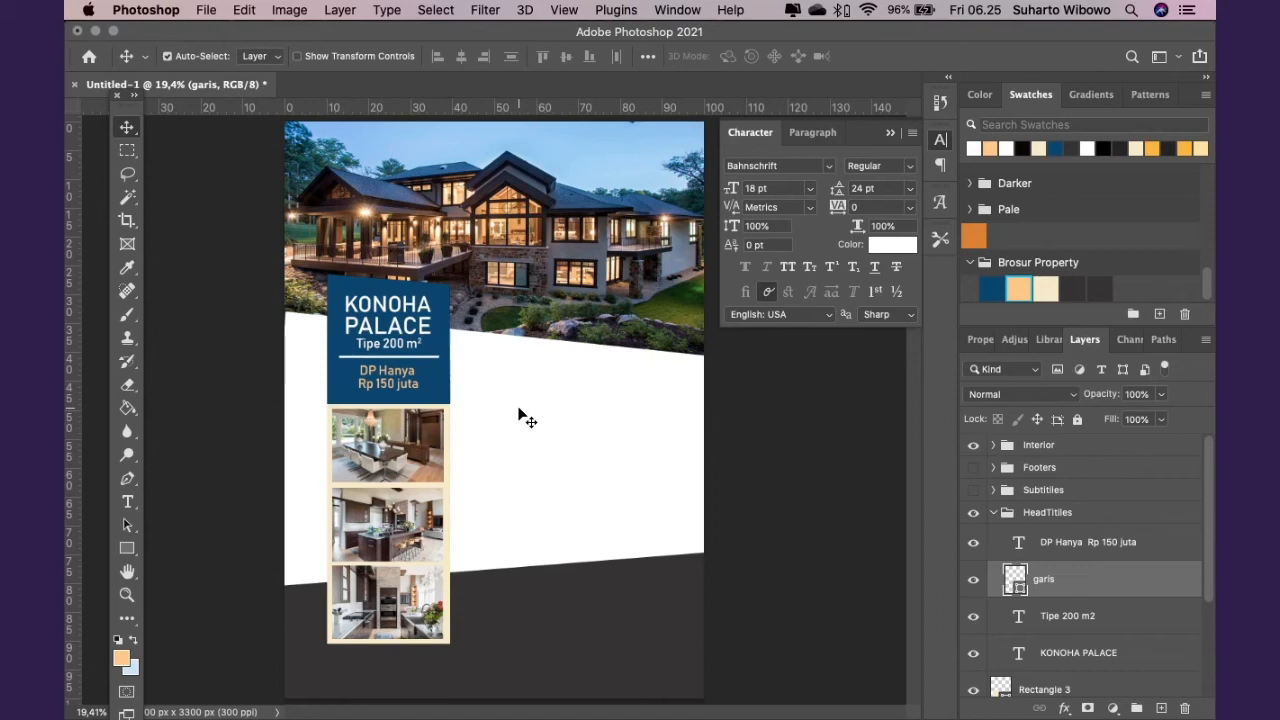
Align the horizontal centres of the three headline texts and the garis divider, and nudge them slightly down together
left_click(1068, 542)
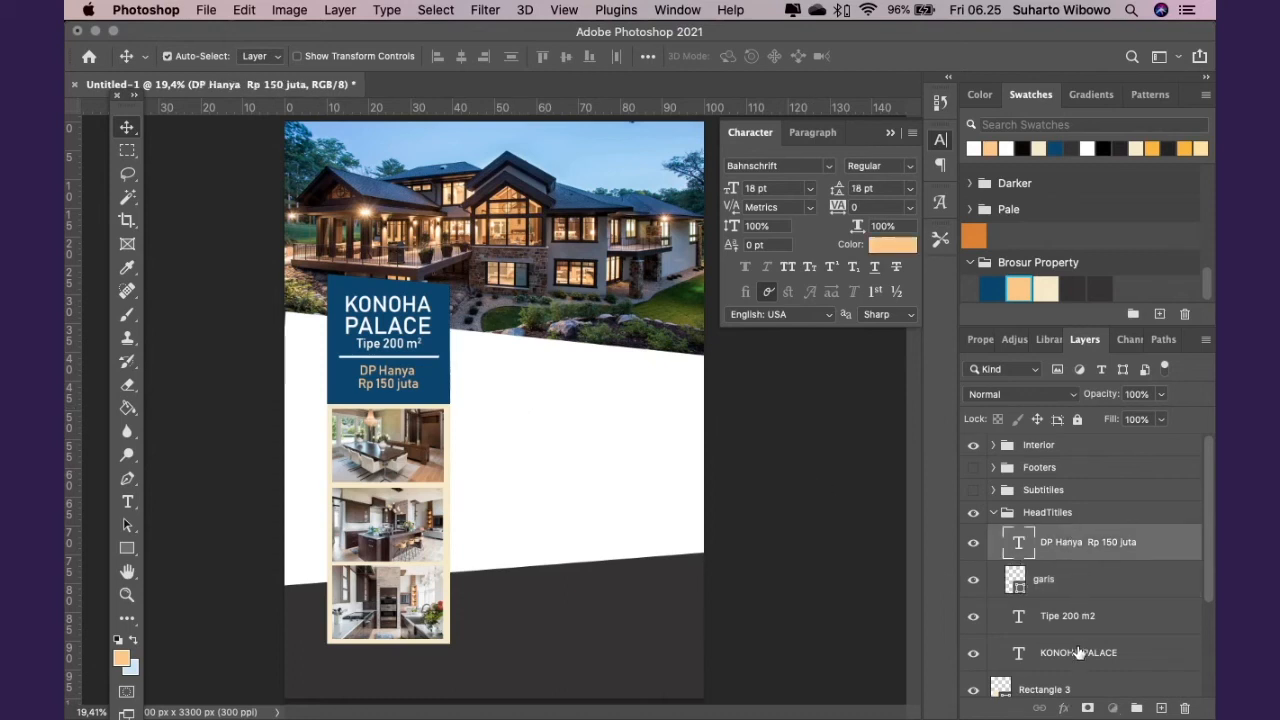
left_click(1078, 652, "shift")
left_click(461, 58)
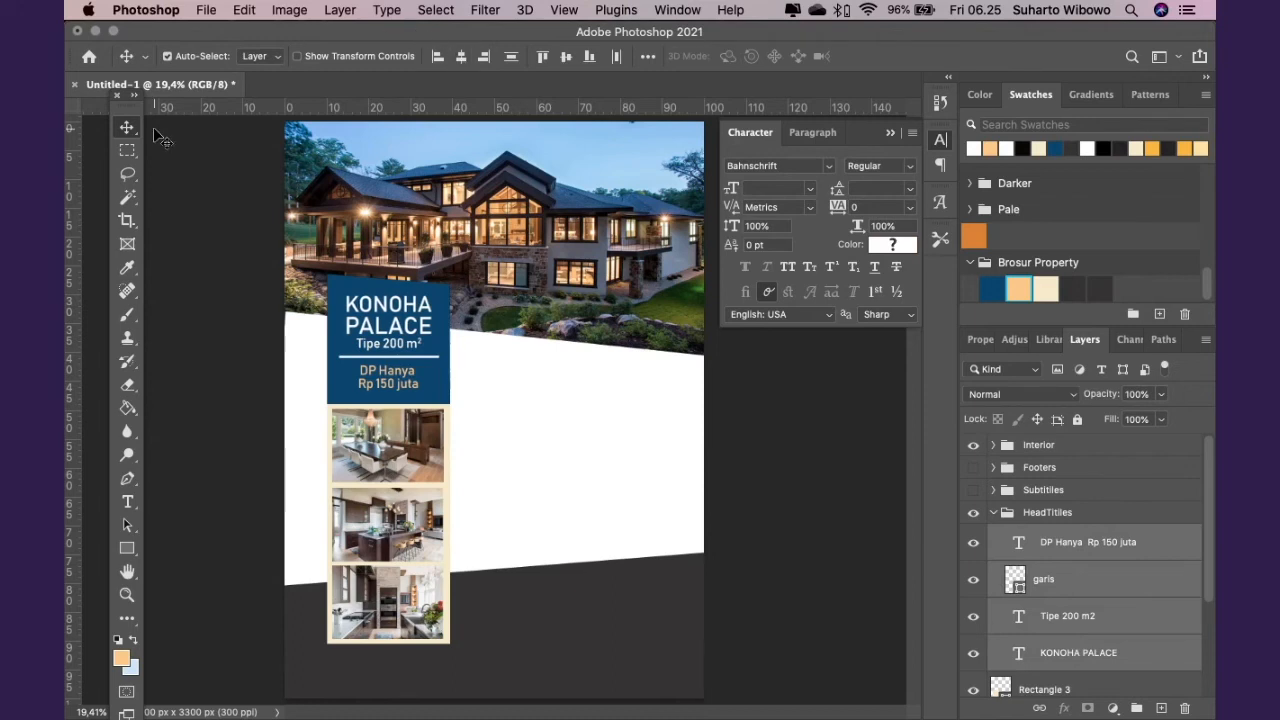
key("Down")
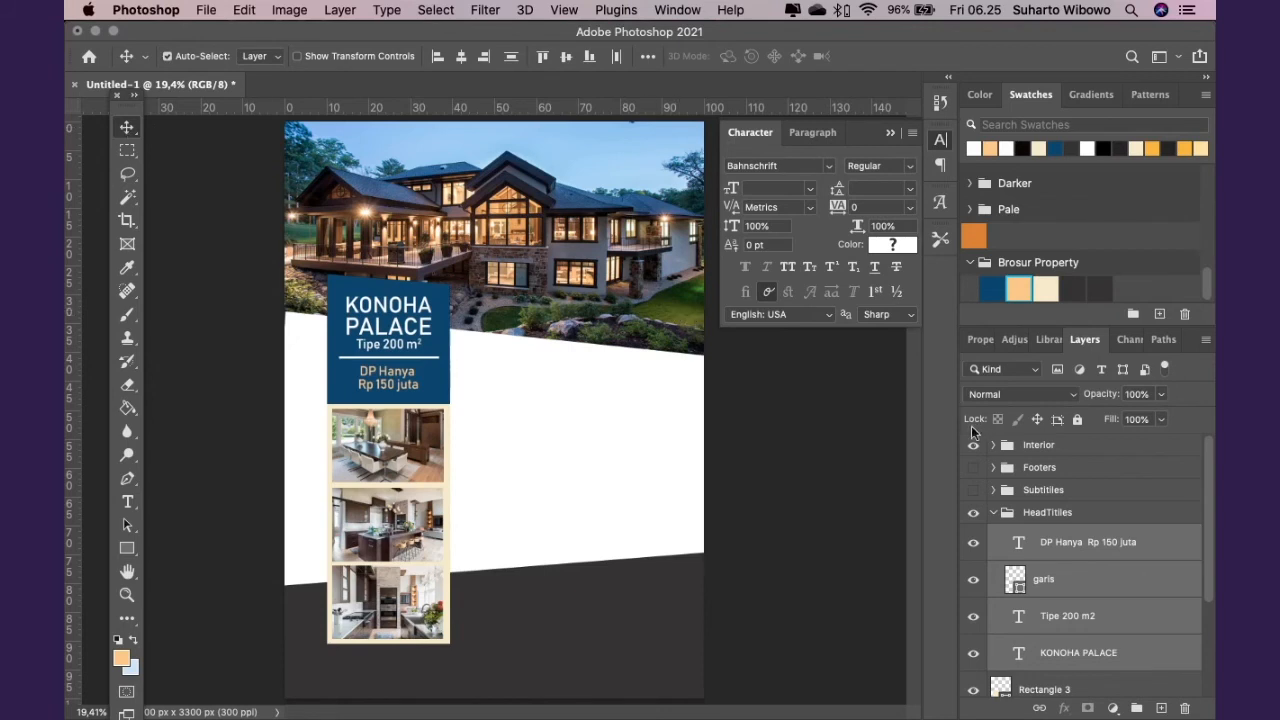
Collapse the HeadTitiles group and toggle its visibility off and back on
left_click(998, 514)
left_click(974, 513)
left_click(975, 514)
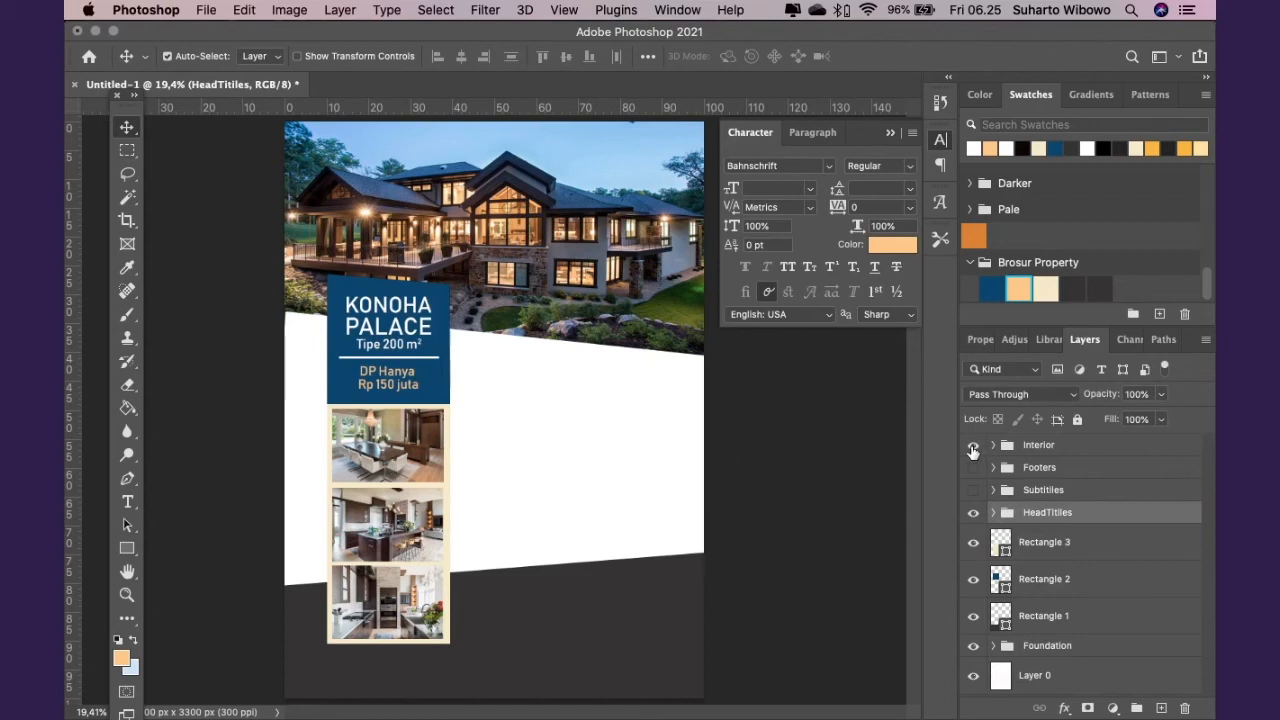
Make the Subtitiles group visible and expand it to list its text layers
left_click(973, 490)
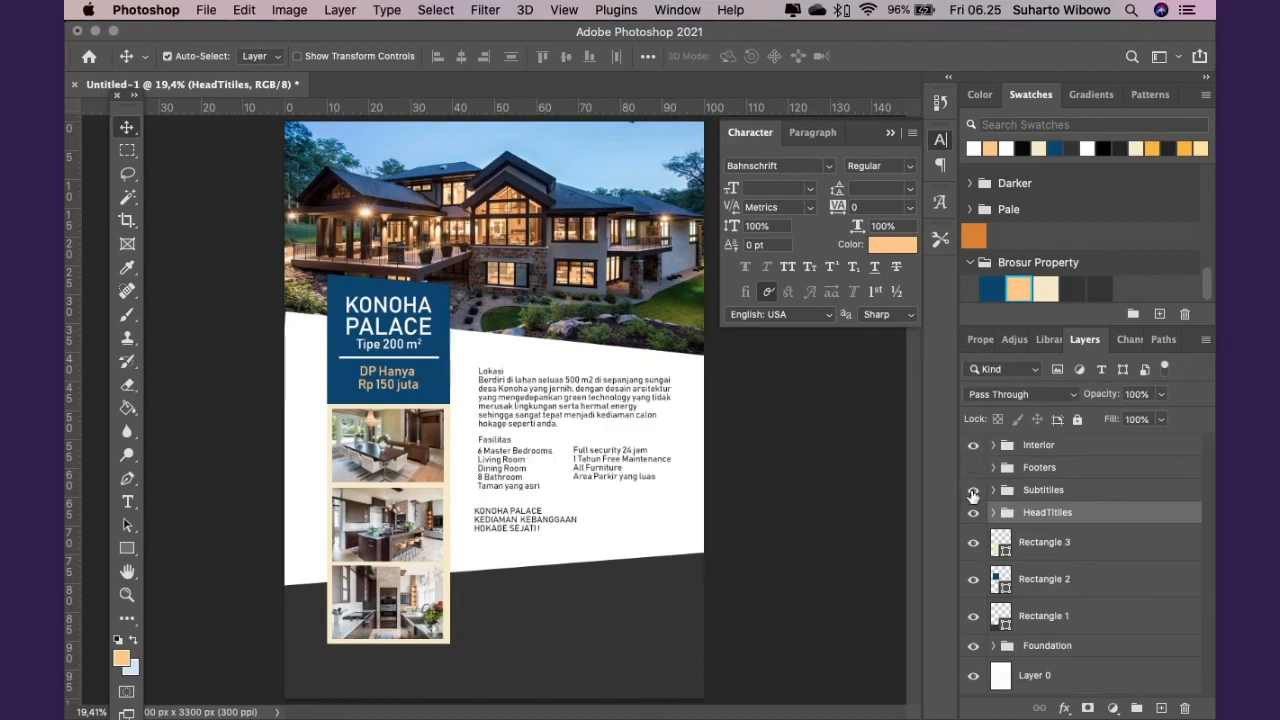
left_click(972, 493)
left_click(994, 491)
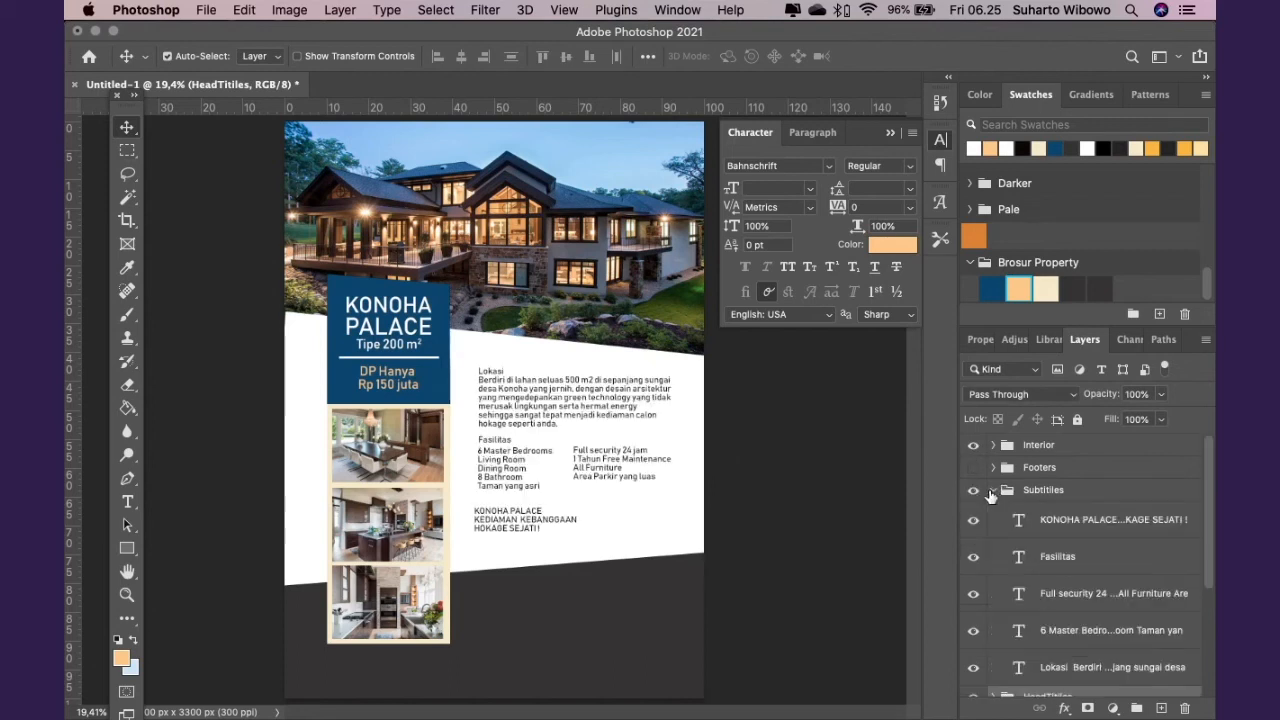
Set the Lokasi heading to 18 pt in the dark blue Brosur Property swatch and move its text block slightly up
double_click(1017, 555)
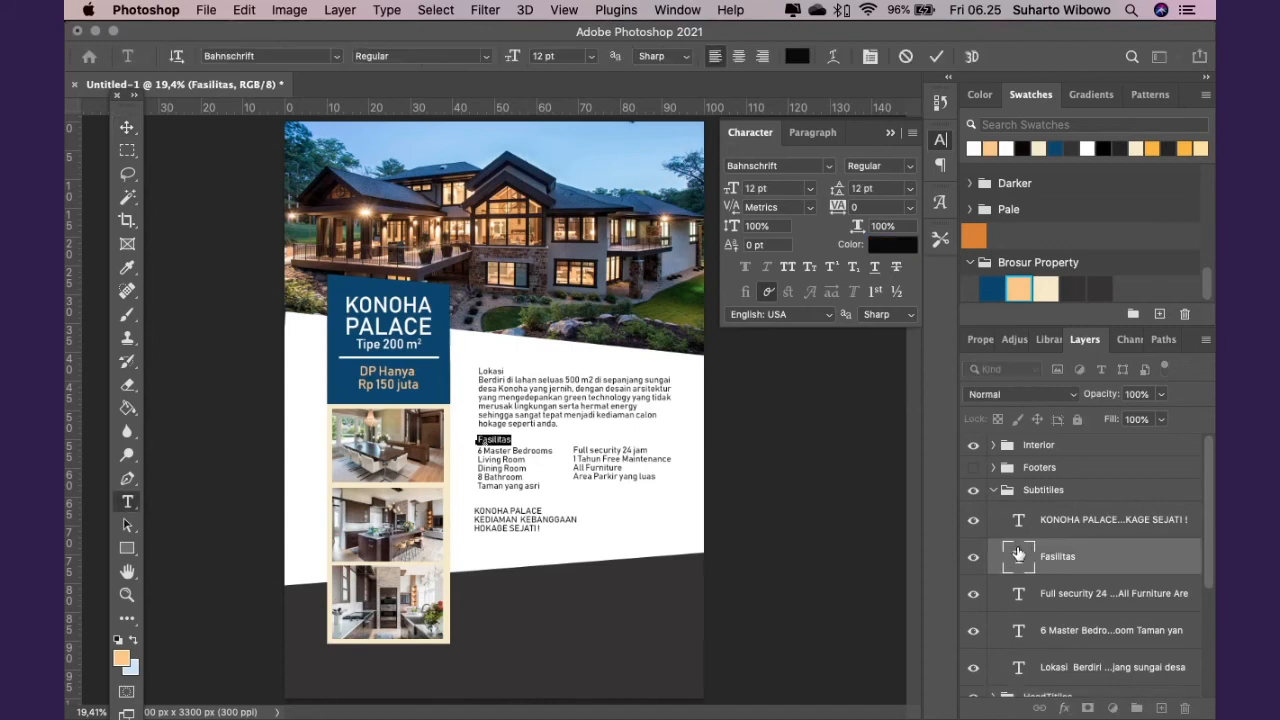
scroll(1034, 572, "down", 5)
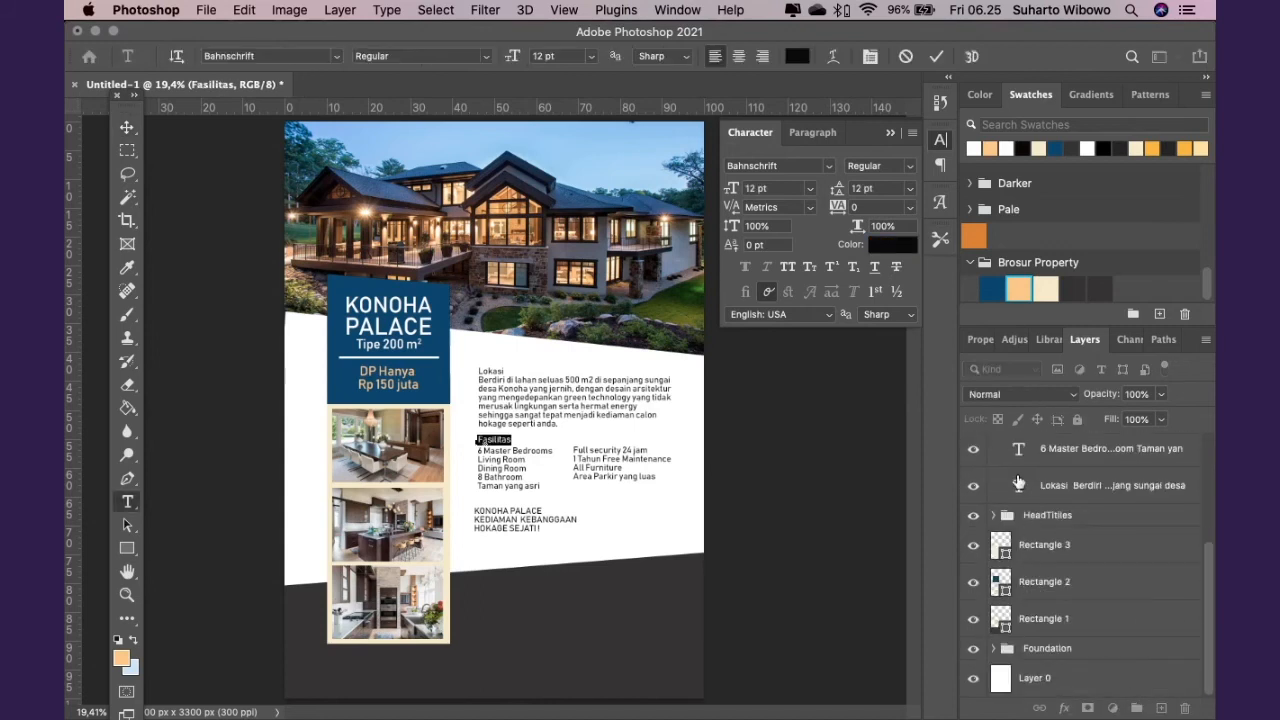
double_click(1018, 485)
left_click(517, 379)
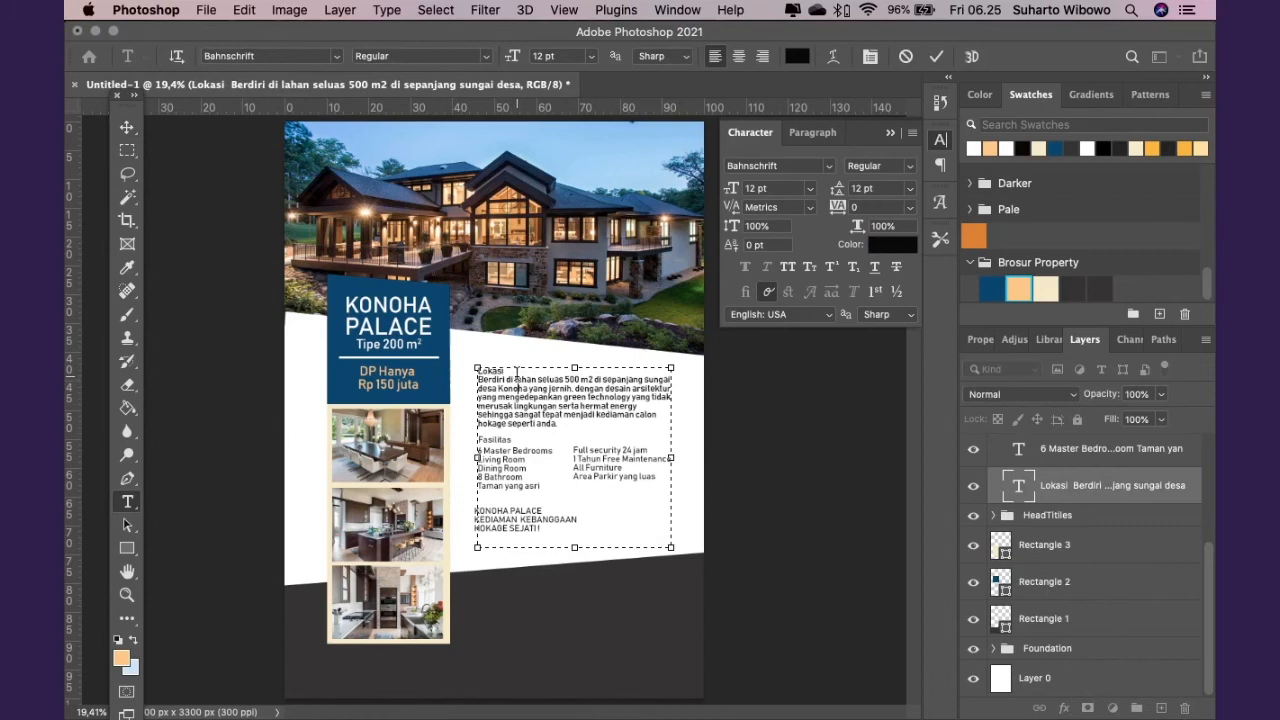
double_click(493, 370)
left_click(595, 57)
left_click(576, 194)
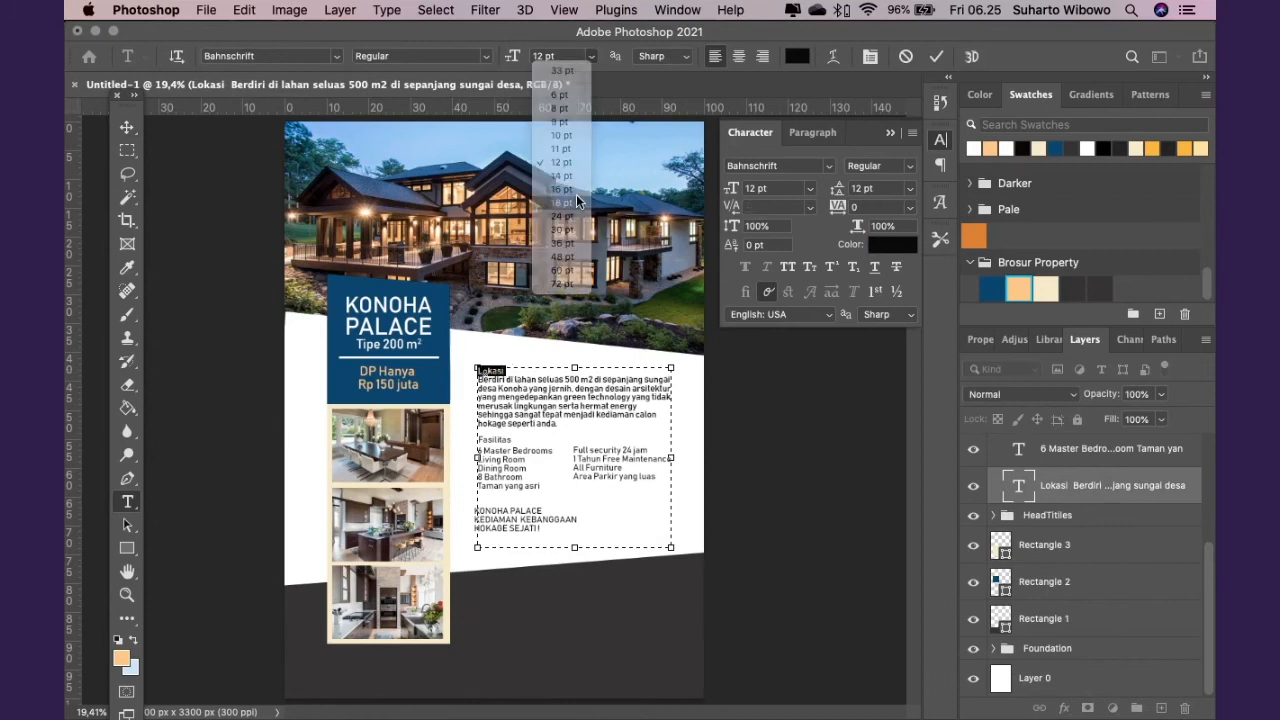
left_click(993, 289)
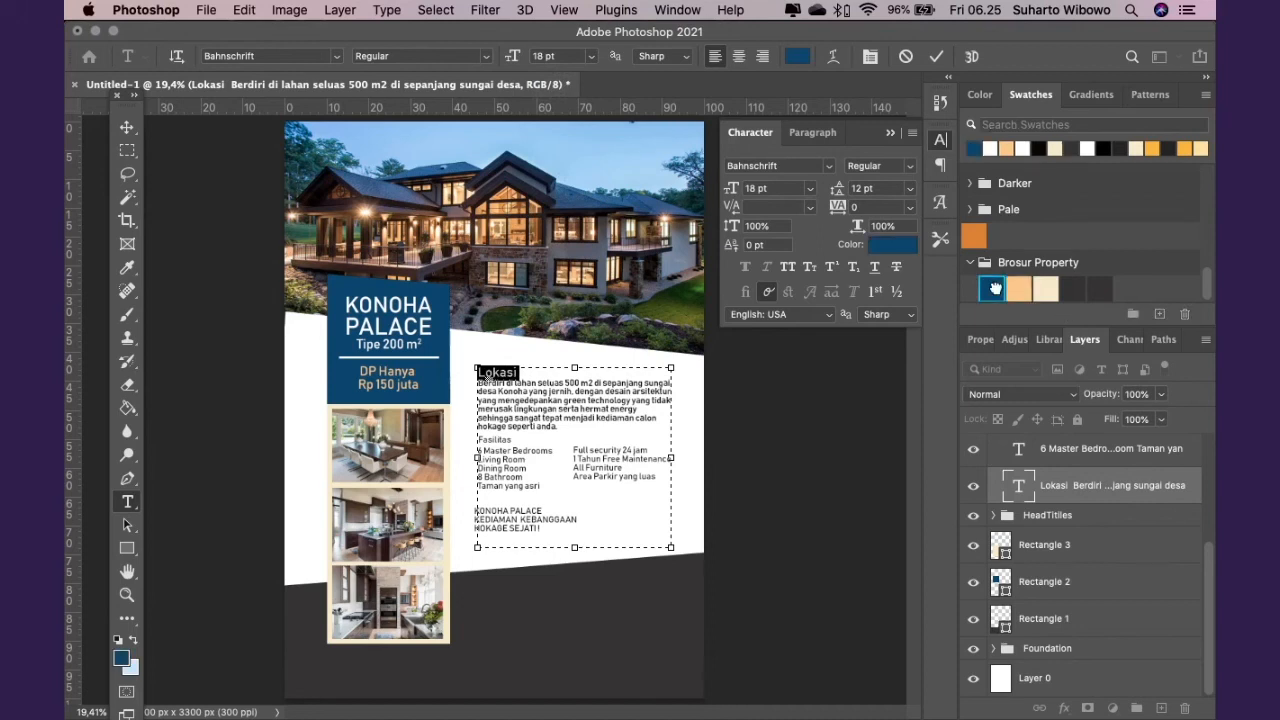
left_click(127, 127)
left_click_drag(553, 398, 550, 390)
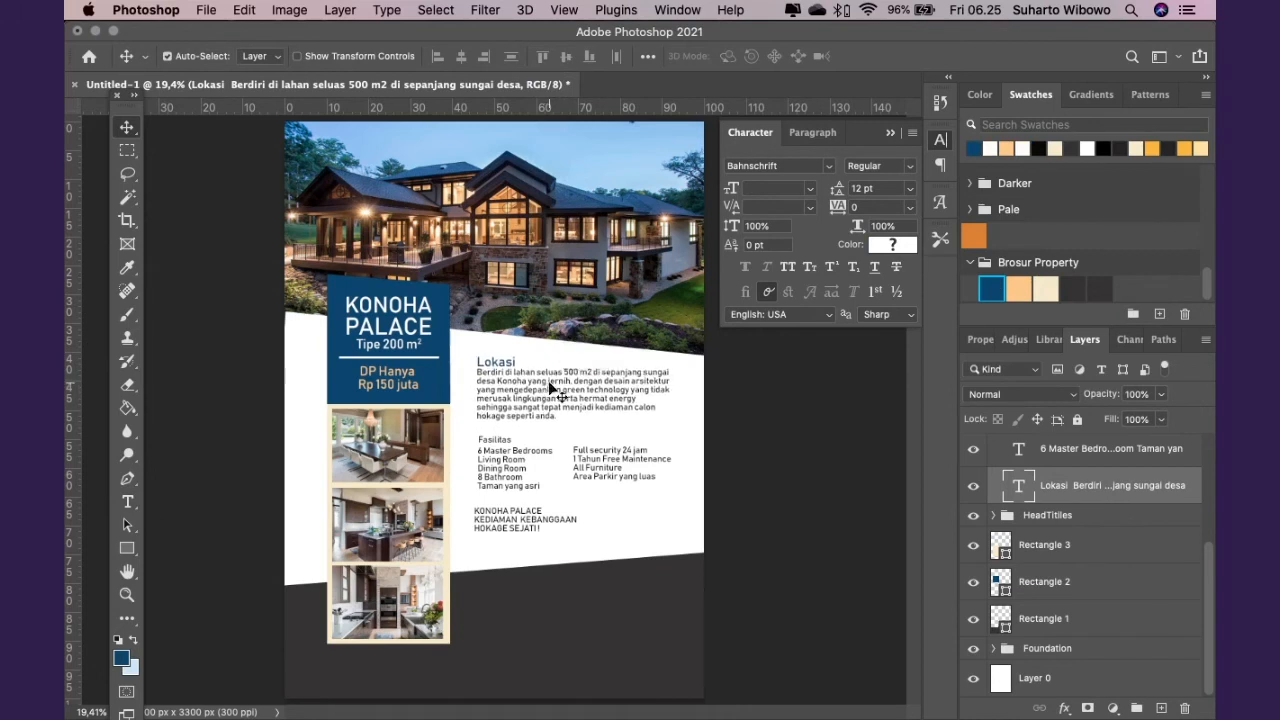
Set the Fasilitas heading to 18 pt in the dark blue swatch and nudge the 6 Master Bedrooms list slightly right beneath it
scroll(1005, 470, "up", 5)
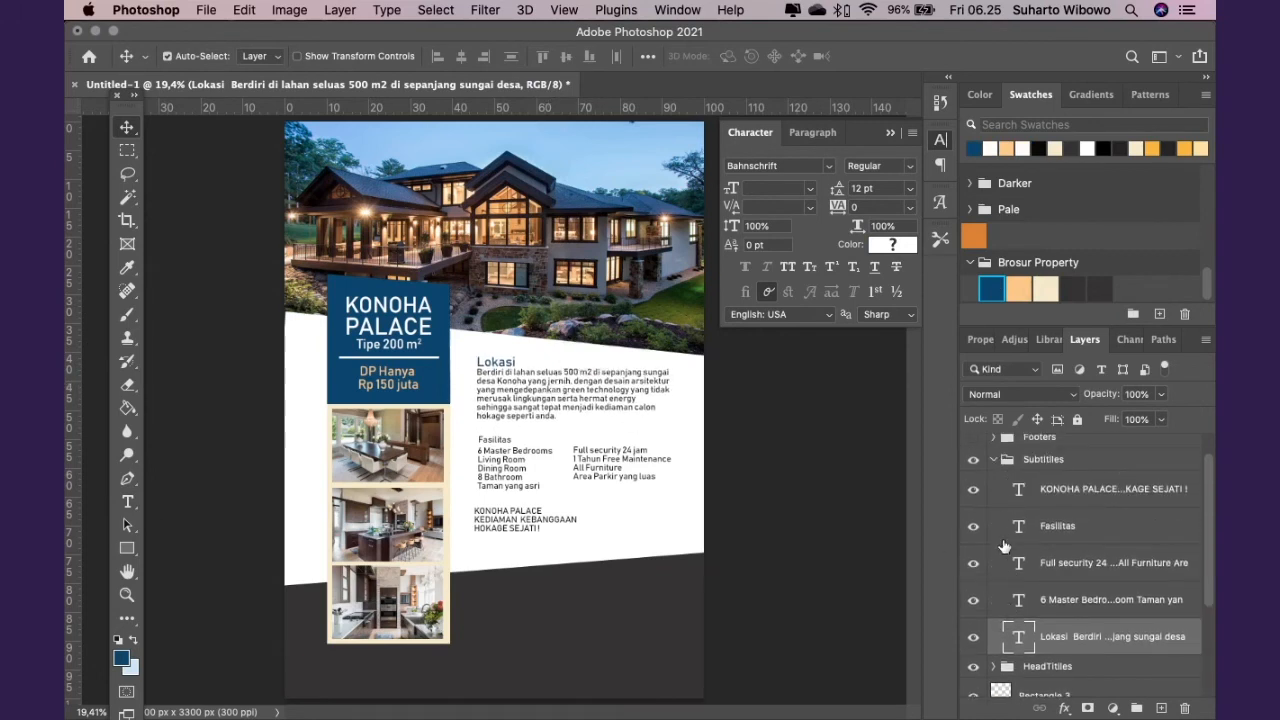
double_click(1016, 527)
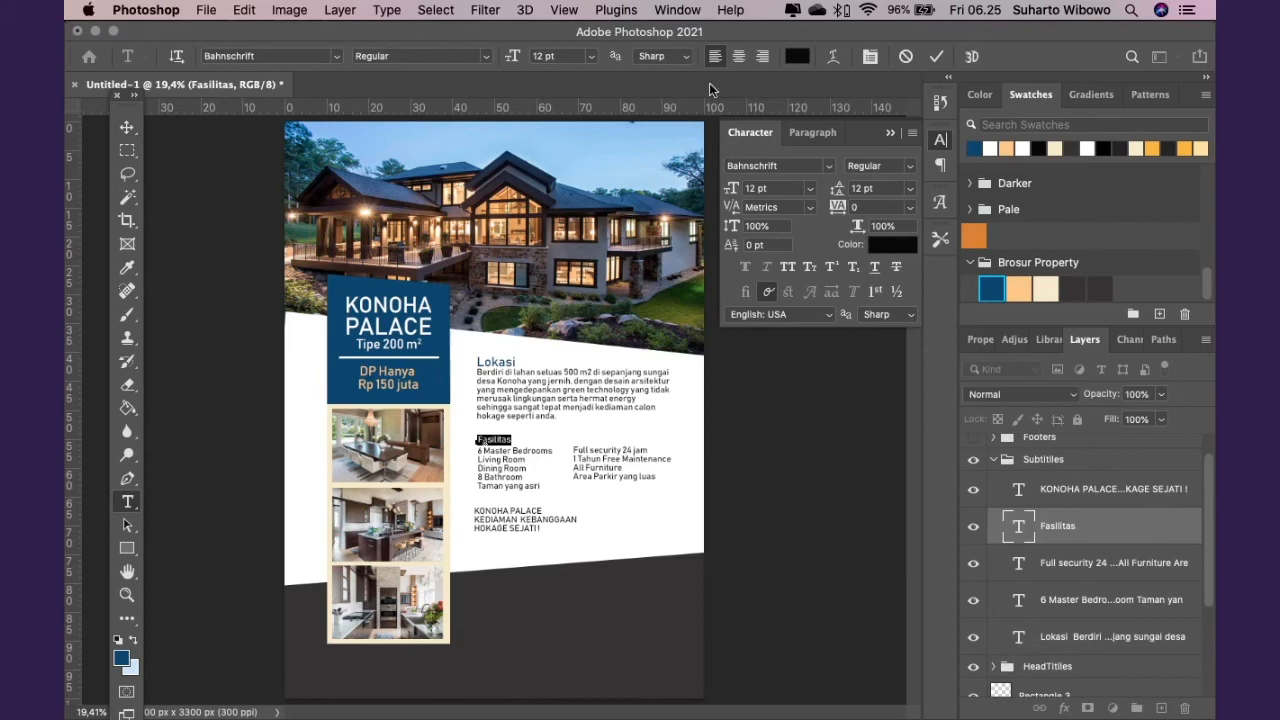
left_click(591, 57)
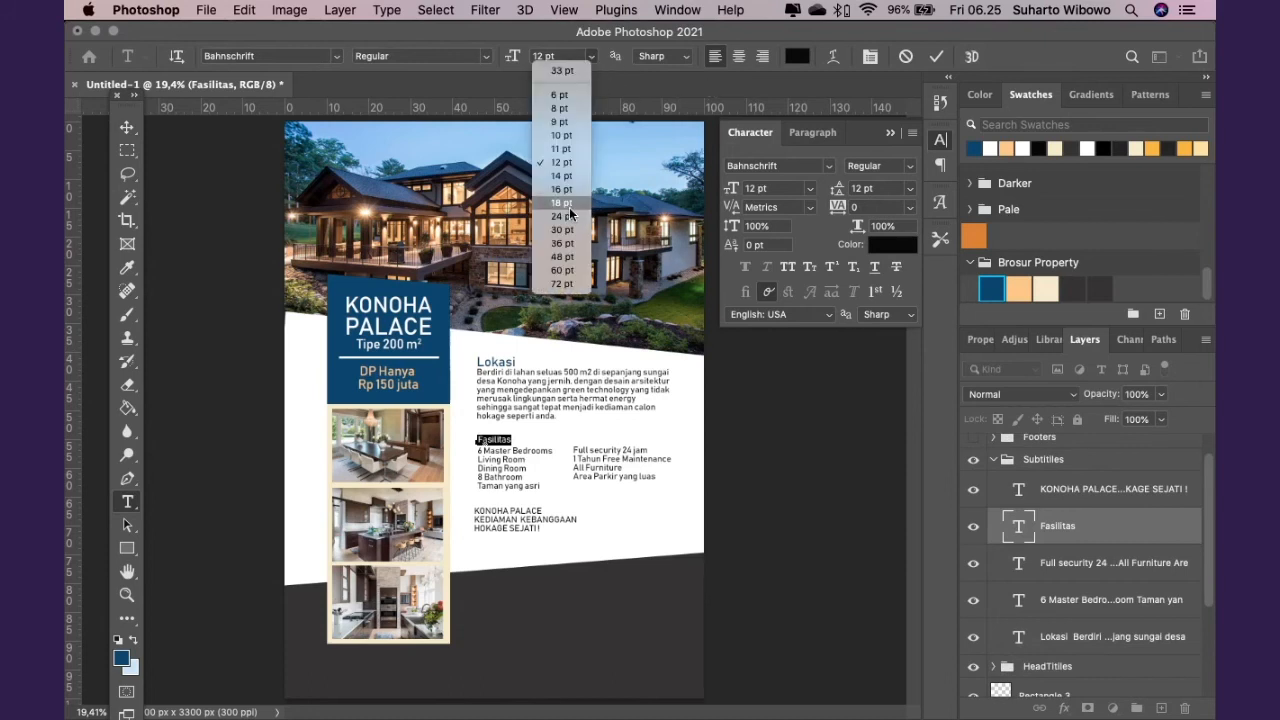
left_click(569, 205)
left_click(993, 284)
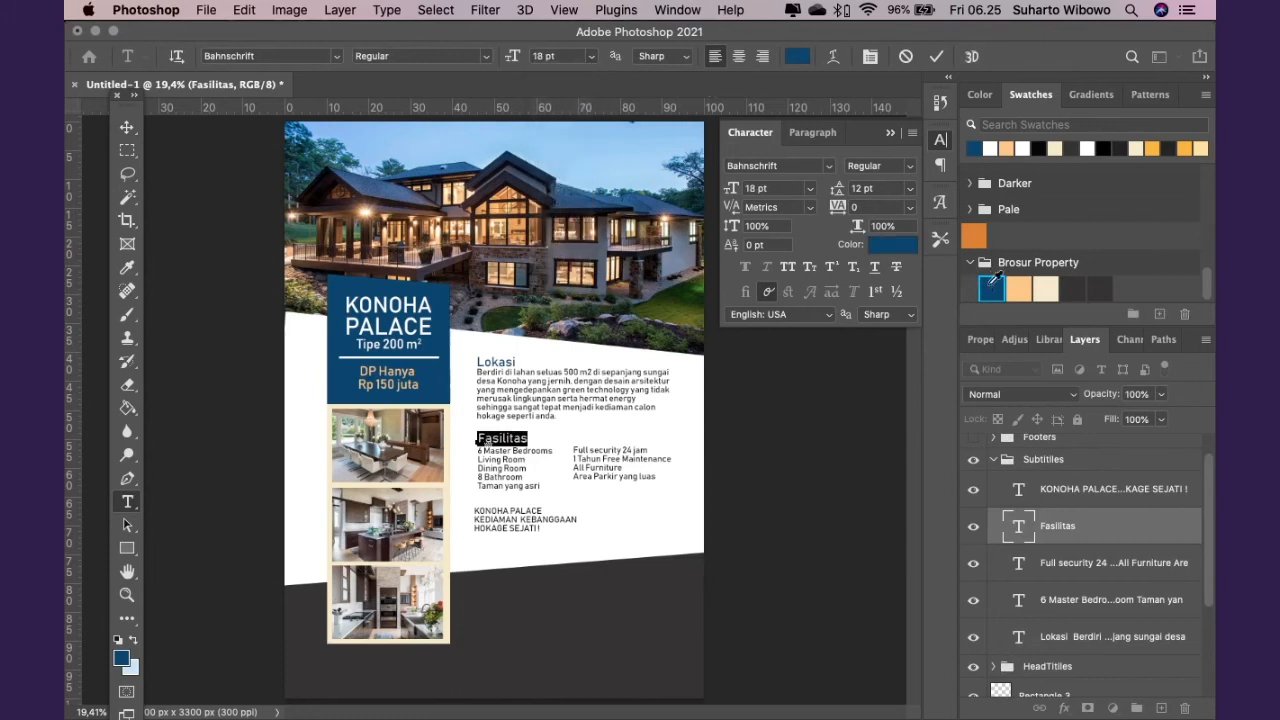
left_click(127, 127)
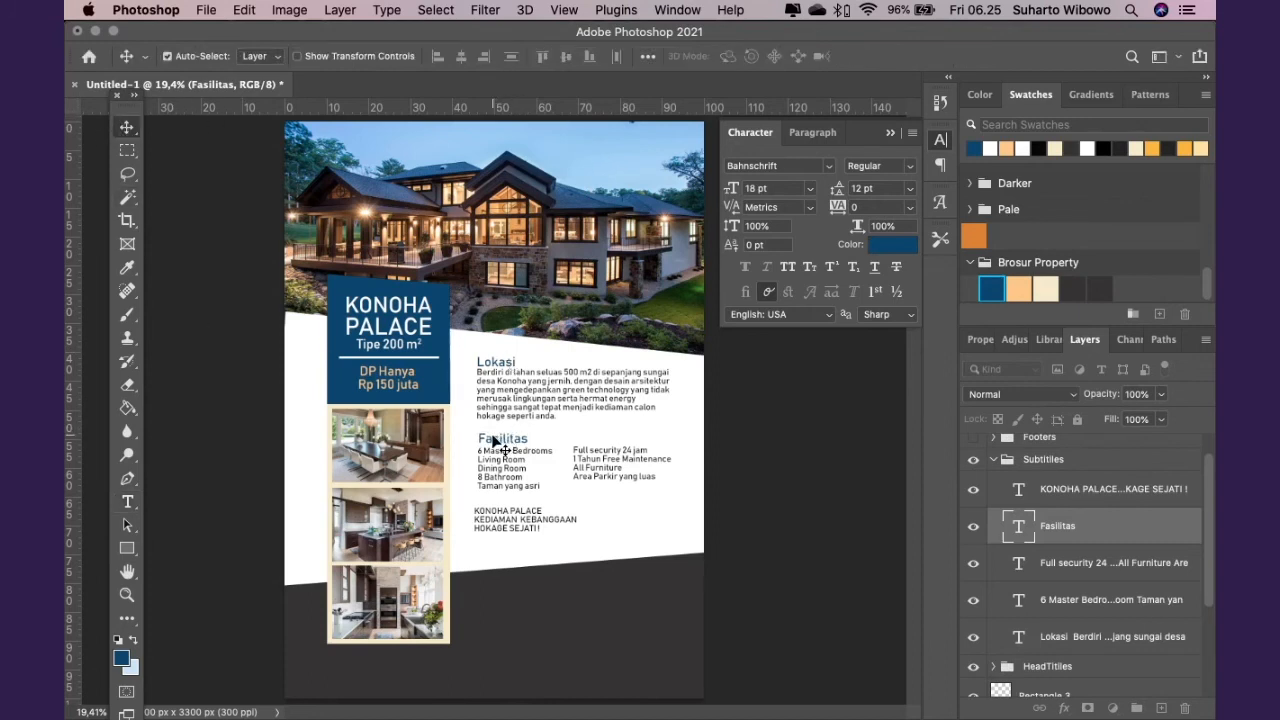
left_click_drag(503, 469, 504, 469)
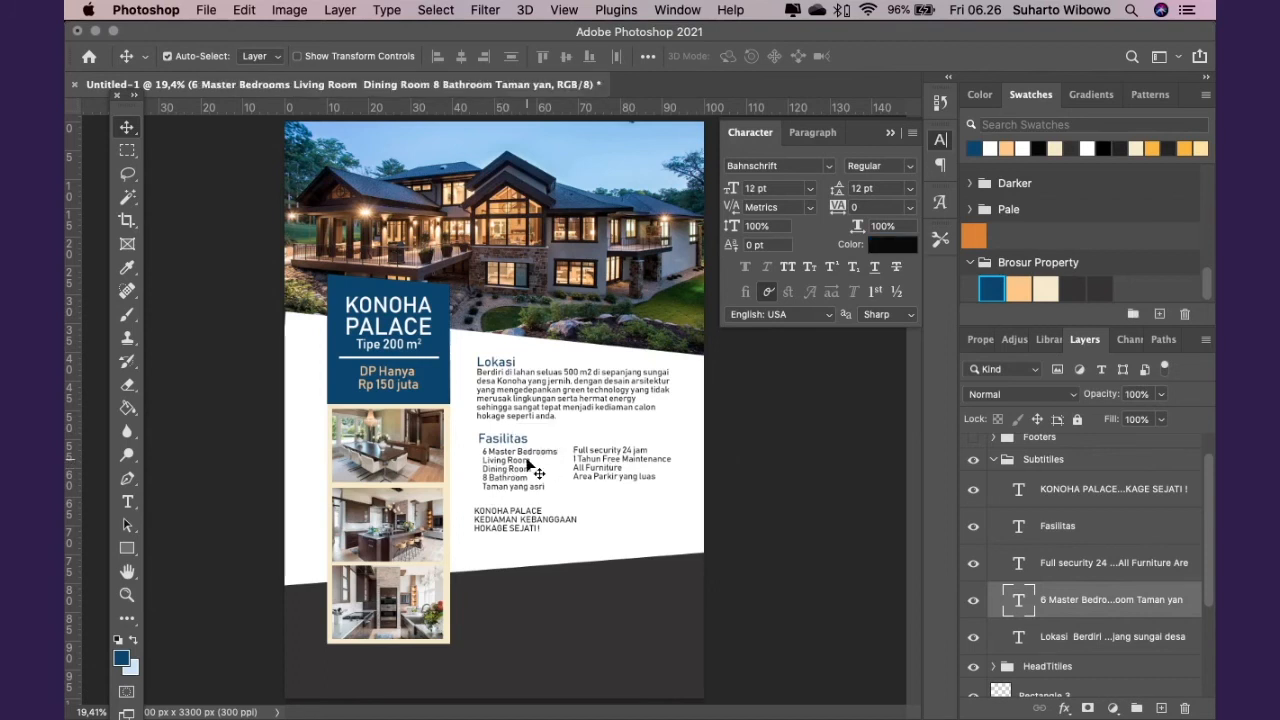
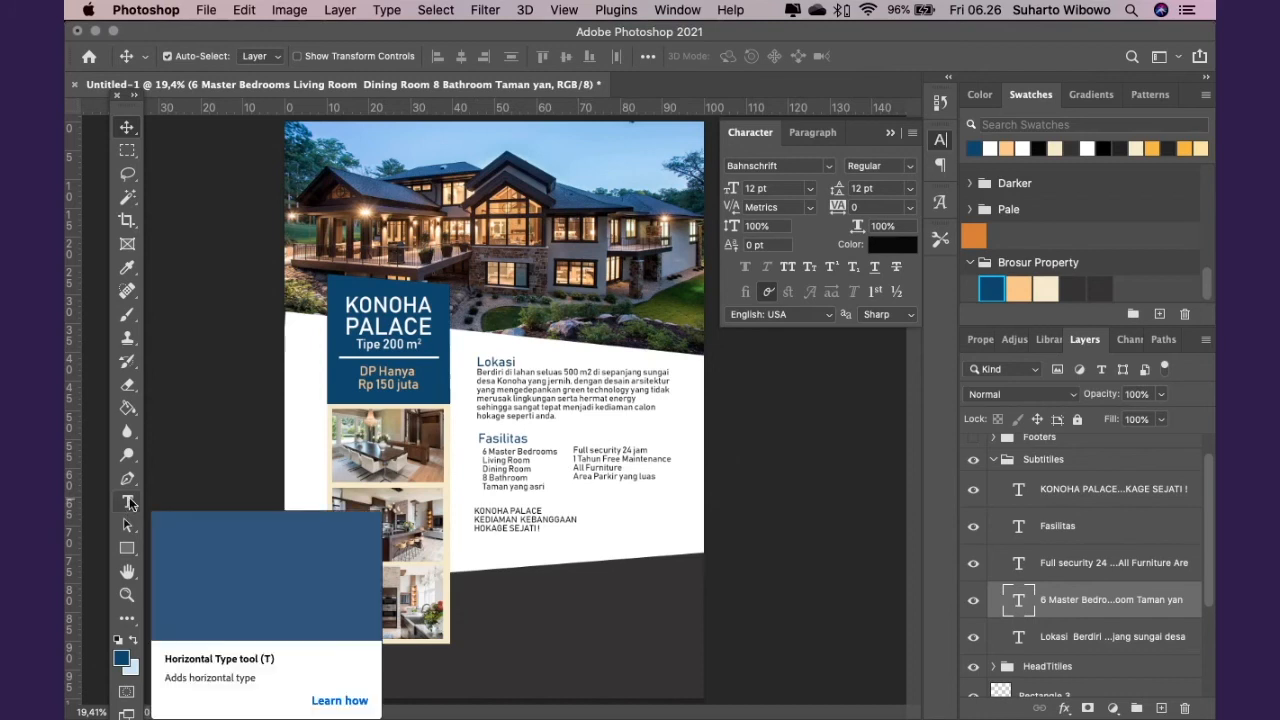
Duplicate the 6 Master Bedrooms text layer and move the copy below the Full security 24 jam list
left_click(1032, 568)
left_click(1018, 601)
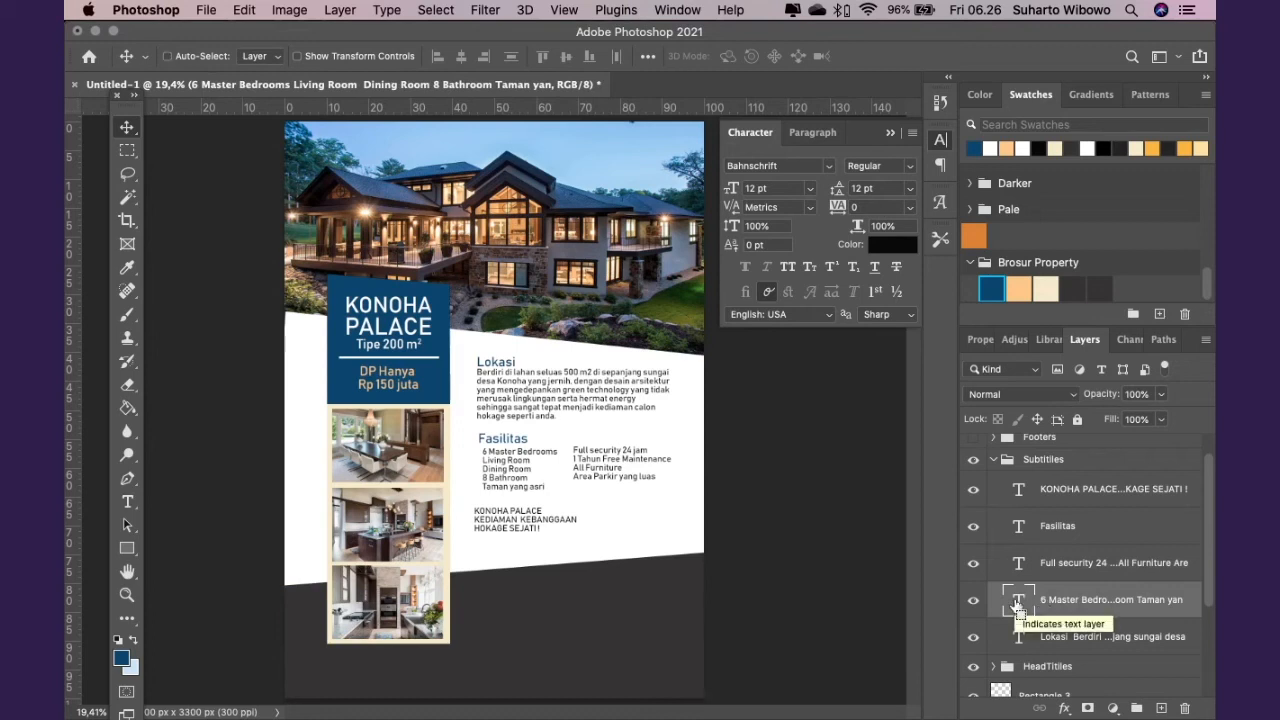
key("super+j")
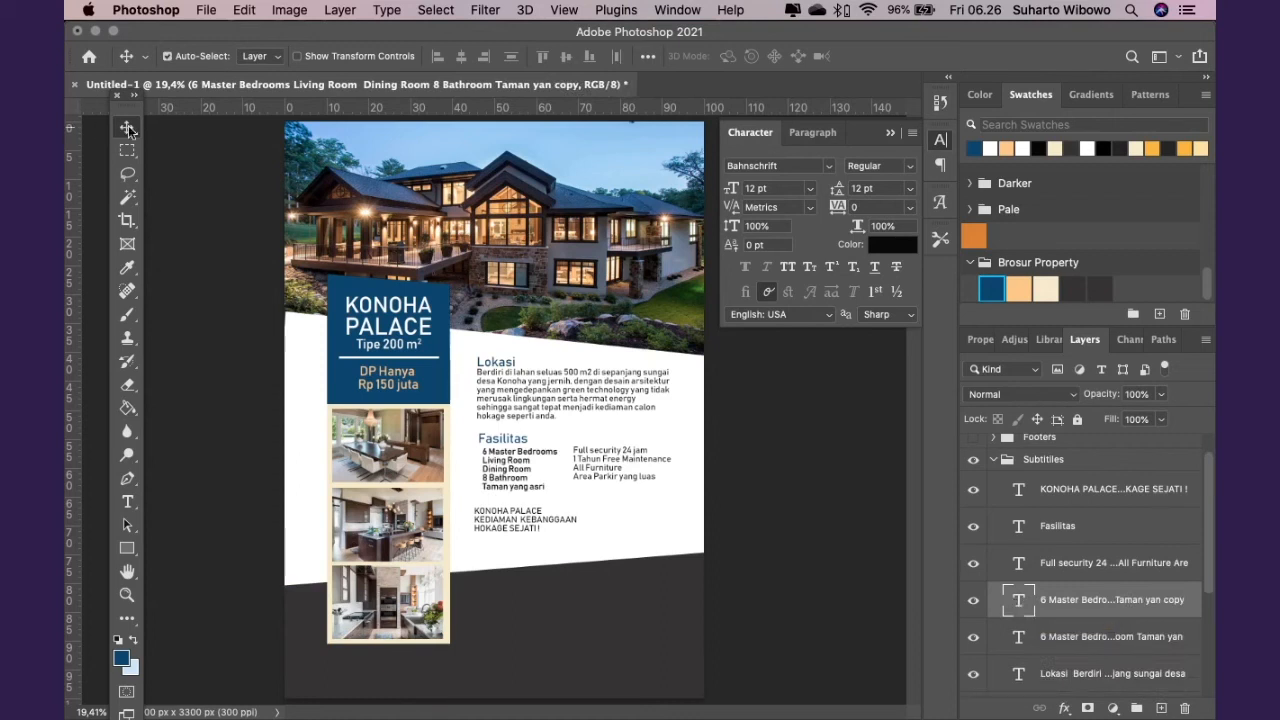
left_click_drag(504, 472, 622, 513)
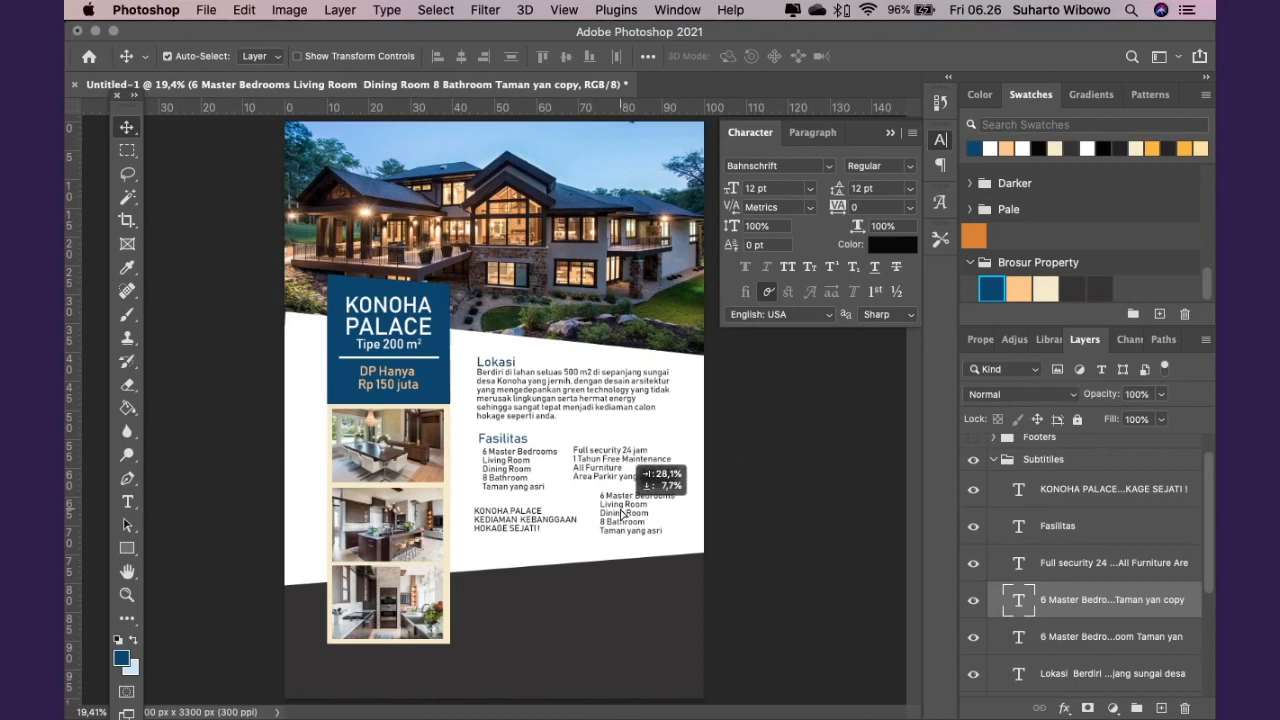
Delete all text in the duplicated list's text box, collapse the character settings and open the Glyphs panel
double_click(1018, 600)
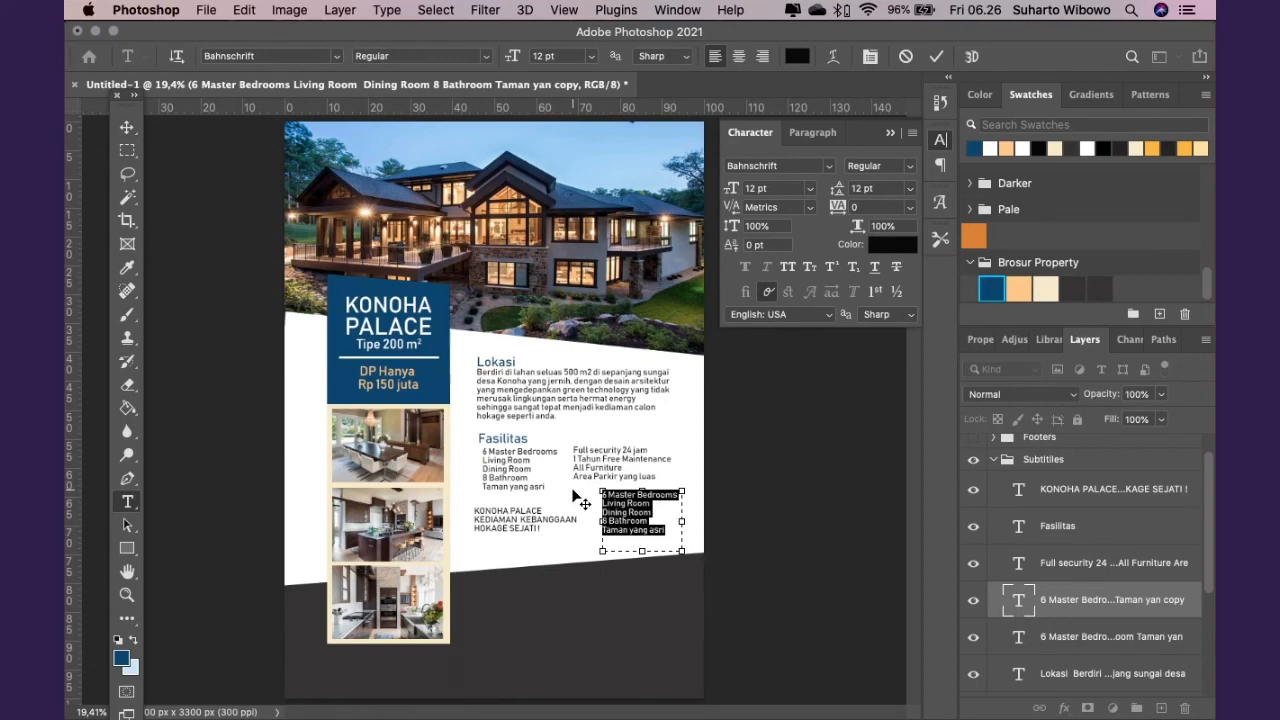
key("BackSpace")
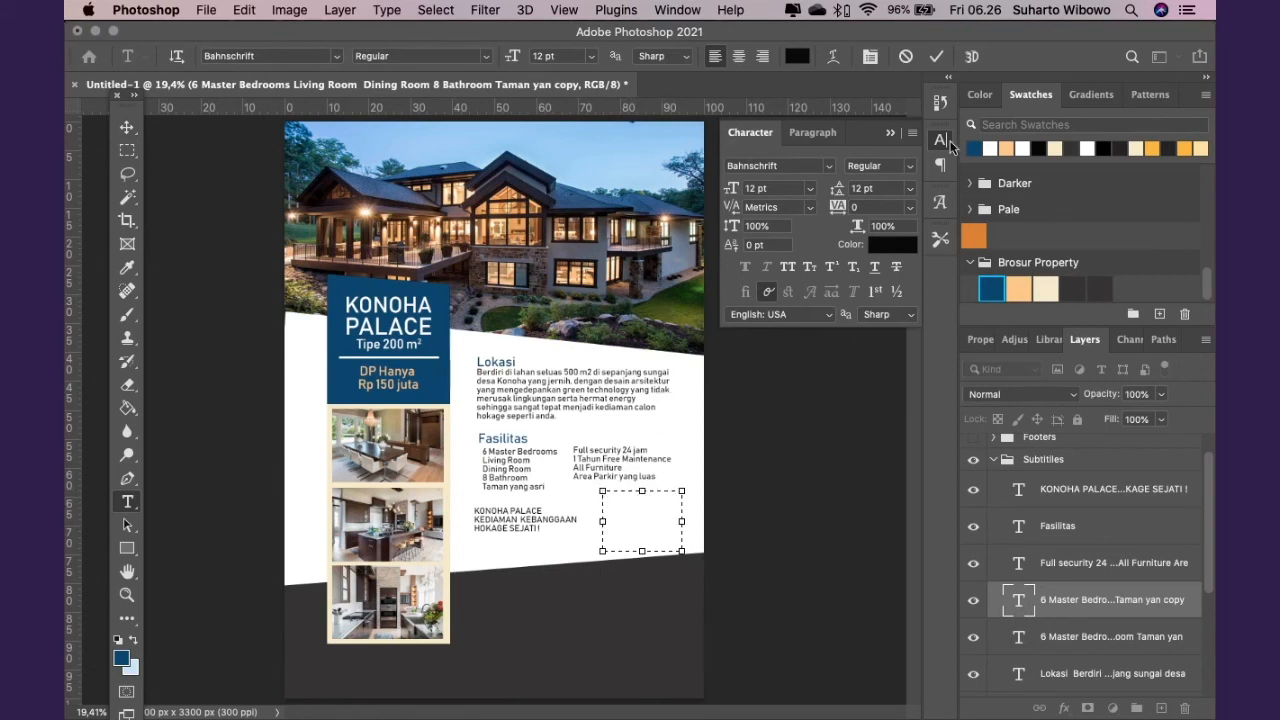
left_click(891, 133)
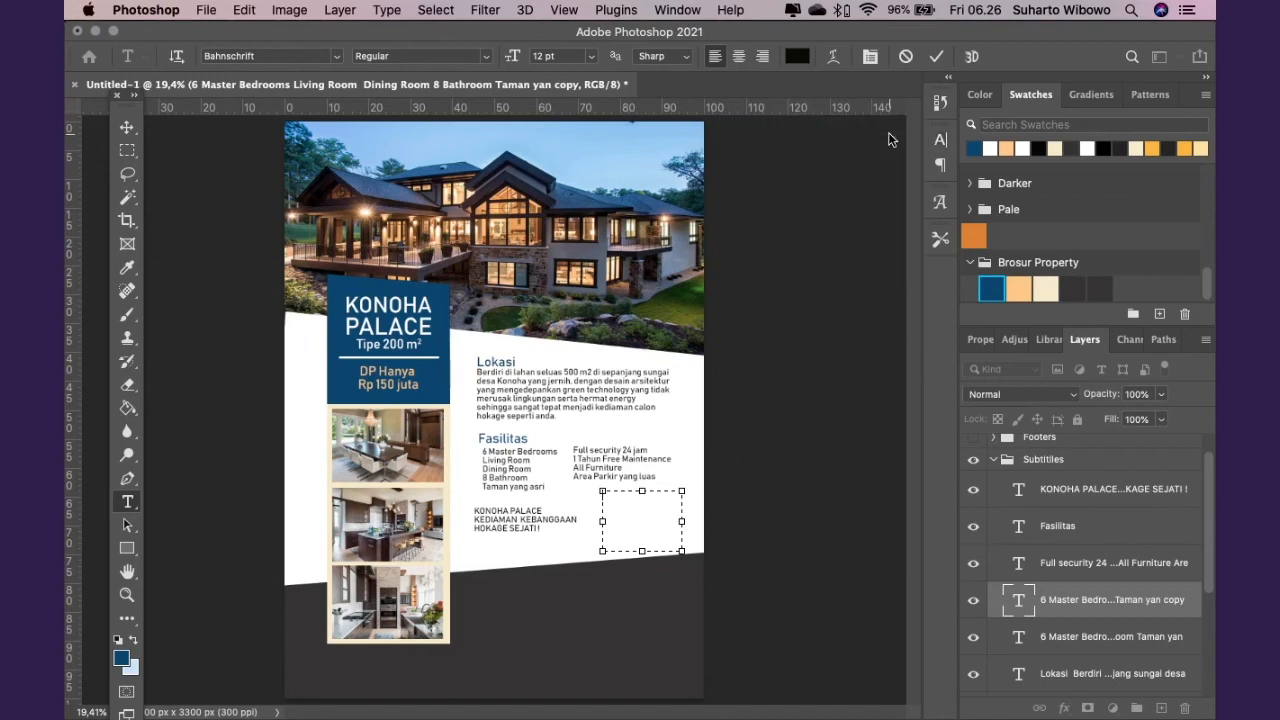
left_click(942, 201)
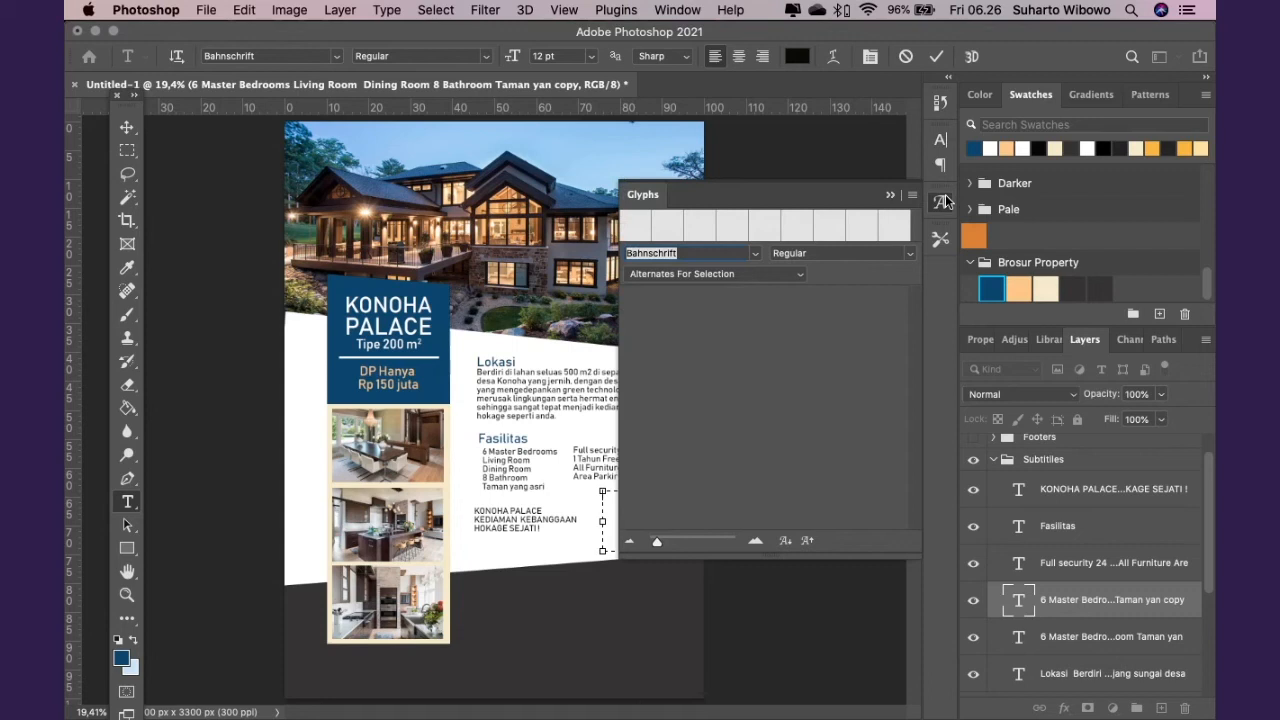
Try the Apple Symbols, Arial Black and Arial fonts for the emptied text box in the Glyphs panel
left_click(753, 252)
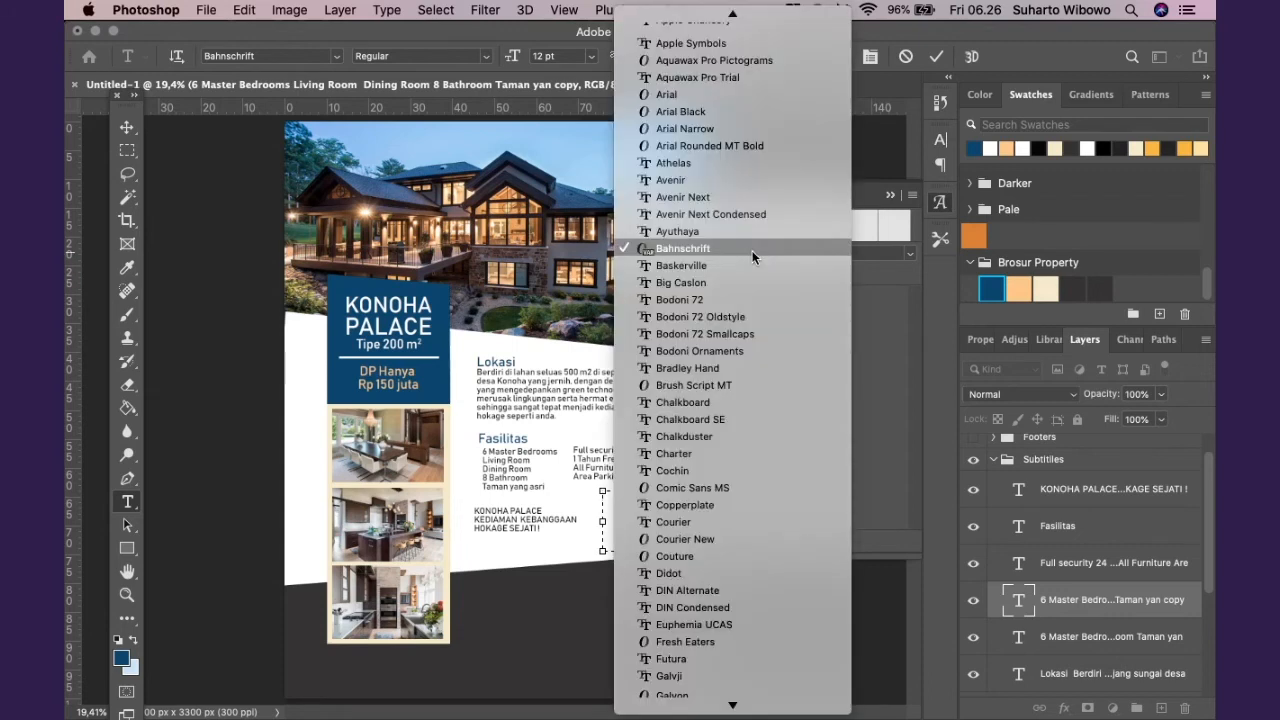
left_click(684, 43)
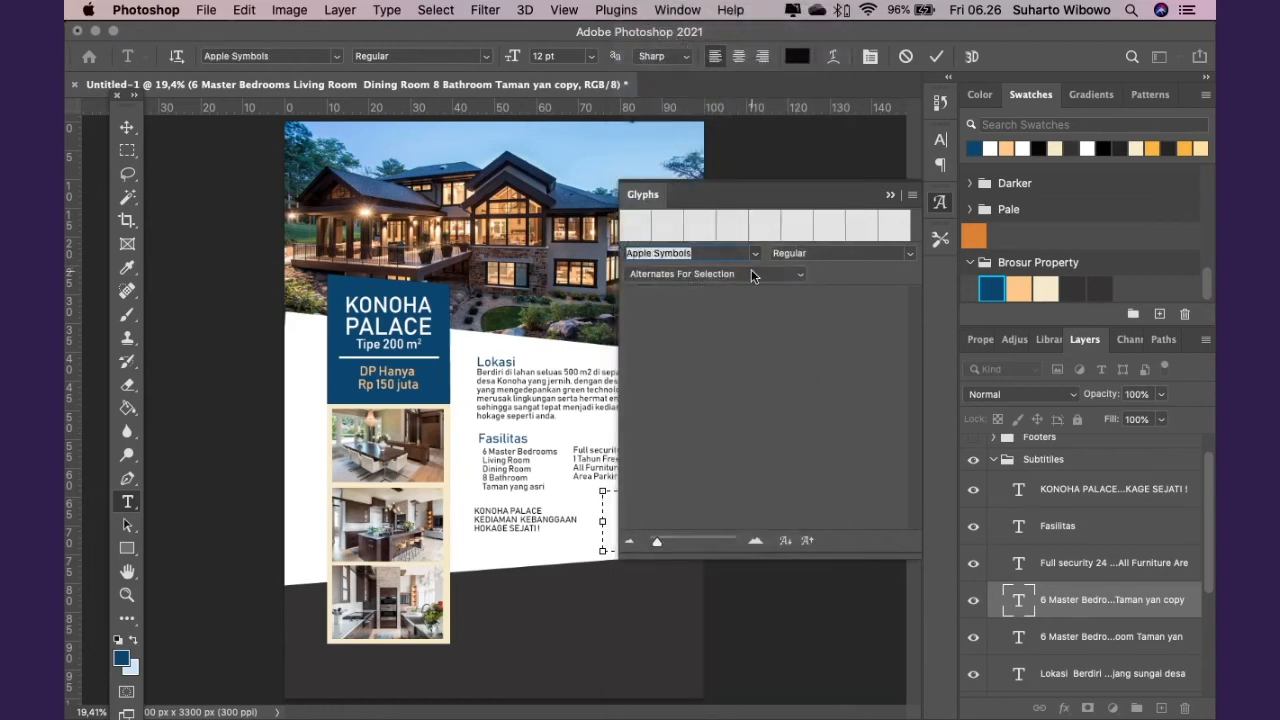
left_click(754, 253)
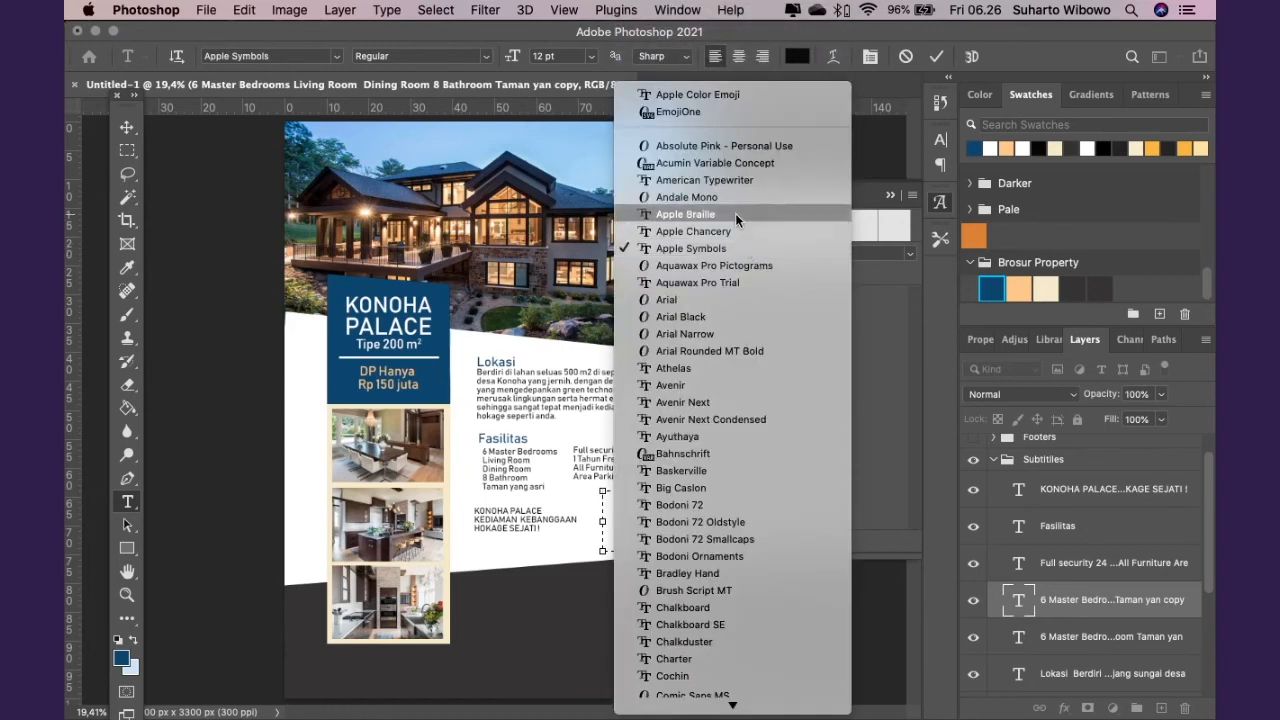
left_click(729, 309)
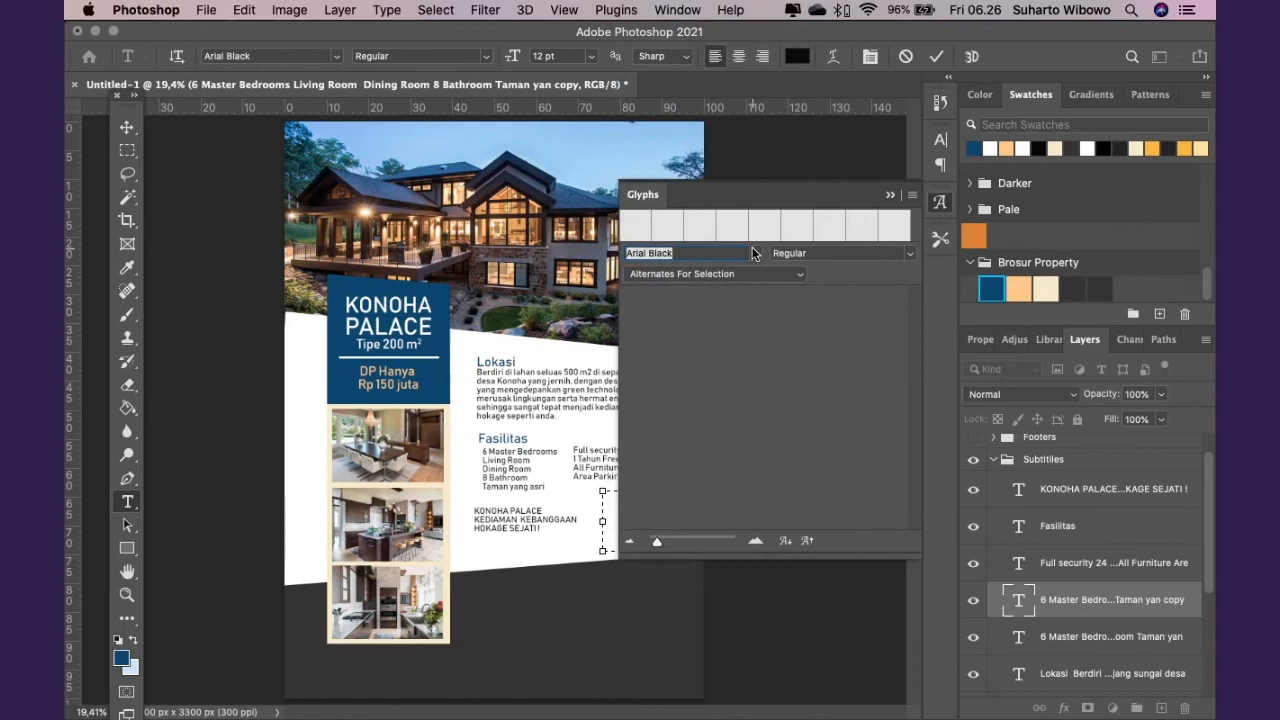
left_click(752, 253)
left_click(747, 234)
left_click(755, 253)
left_click(864, 298)
left_click(779, 271)
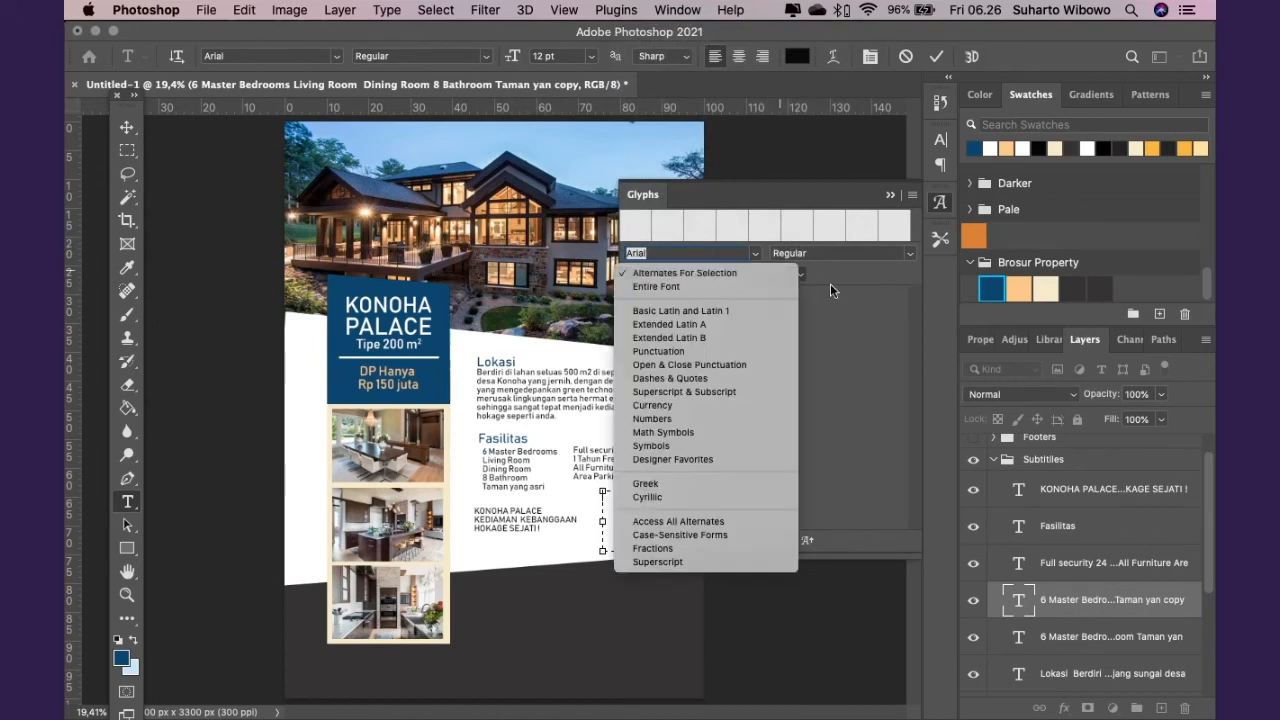
left_click(851, 306)
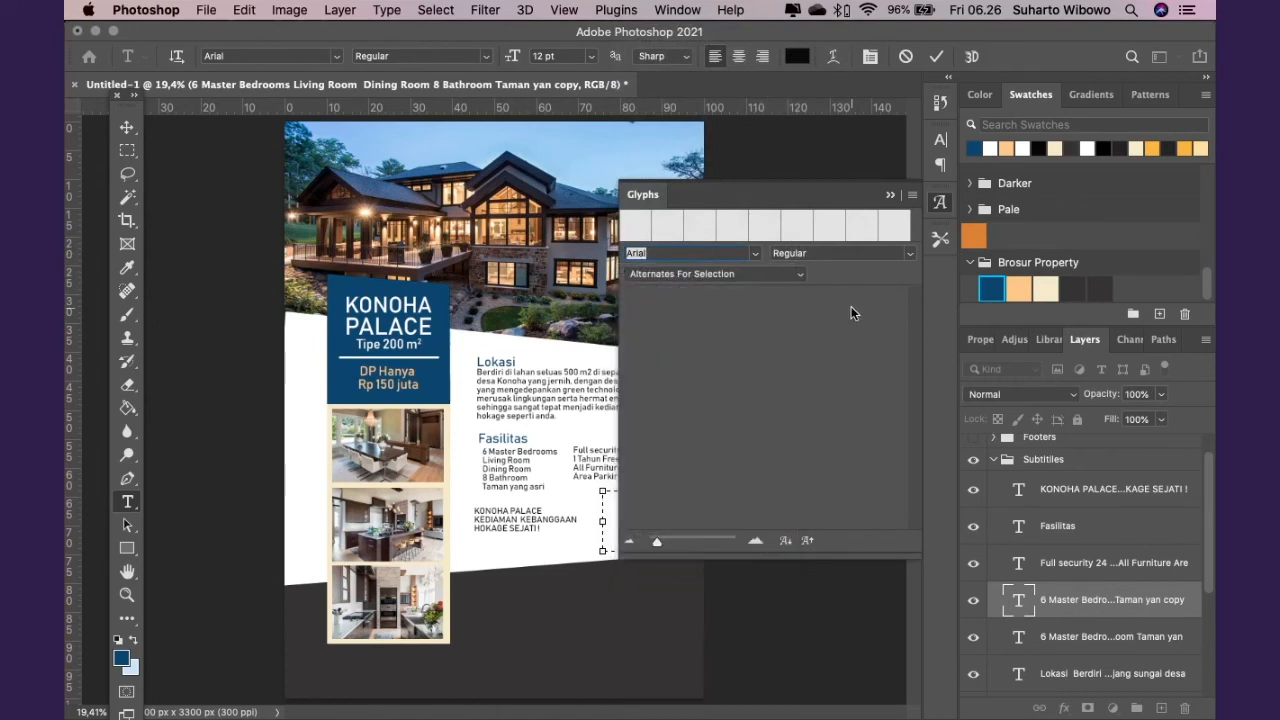
Set the emptied text box's font to Wingdings and collapse the Glyphs panel
left_click(758, 254)
scroll(720, 339, "down", 15)
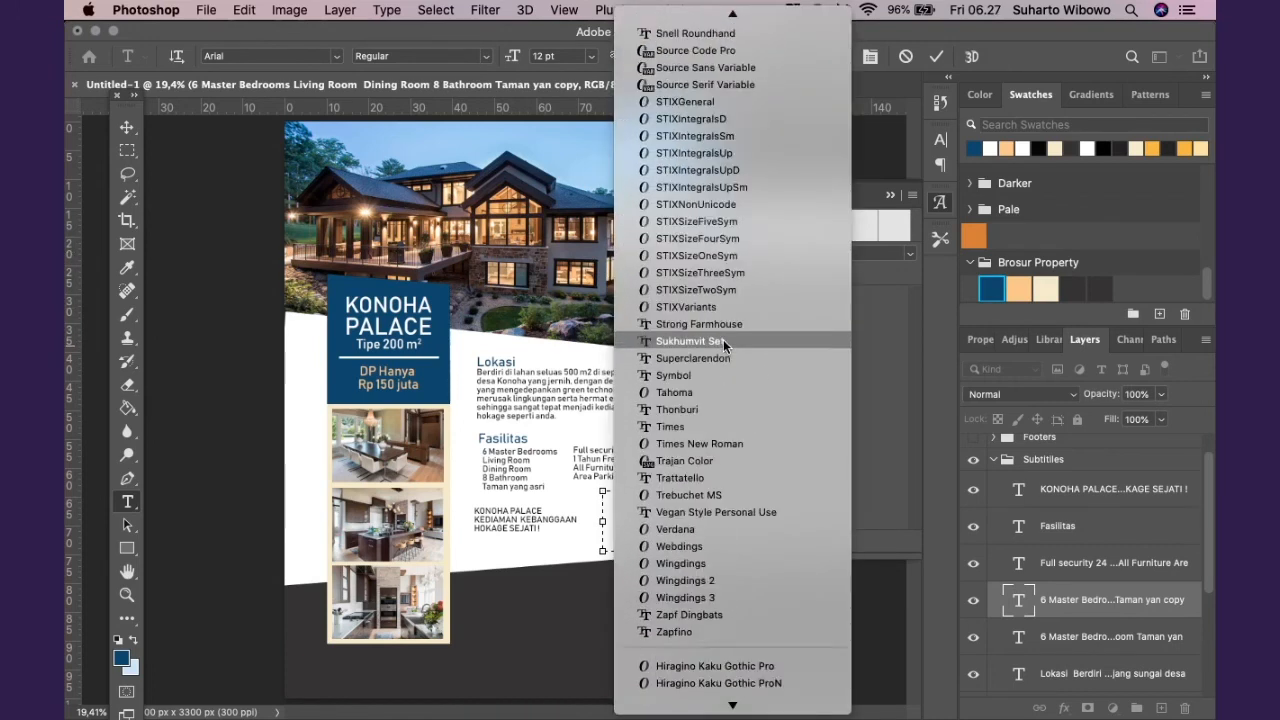
scroll(724, 339, "down", 15)
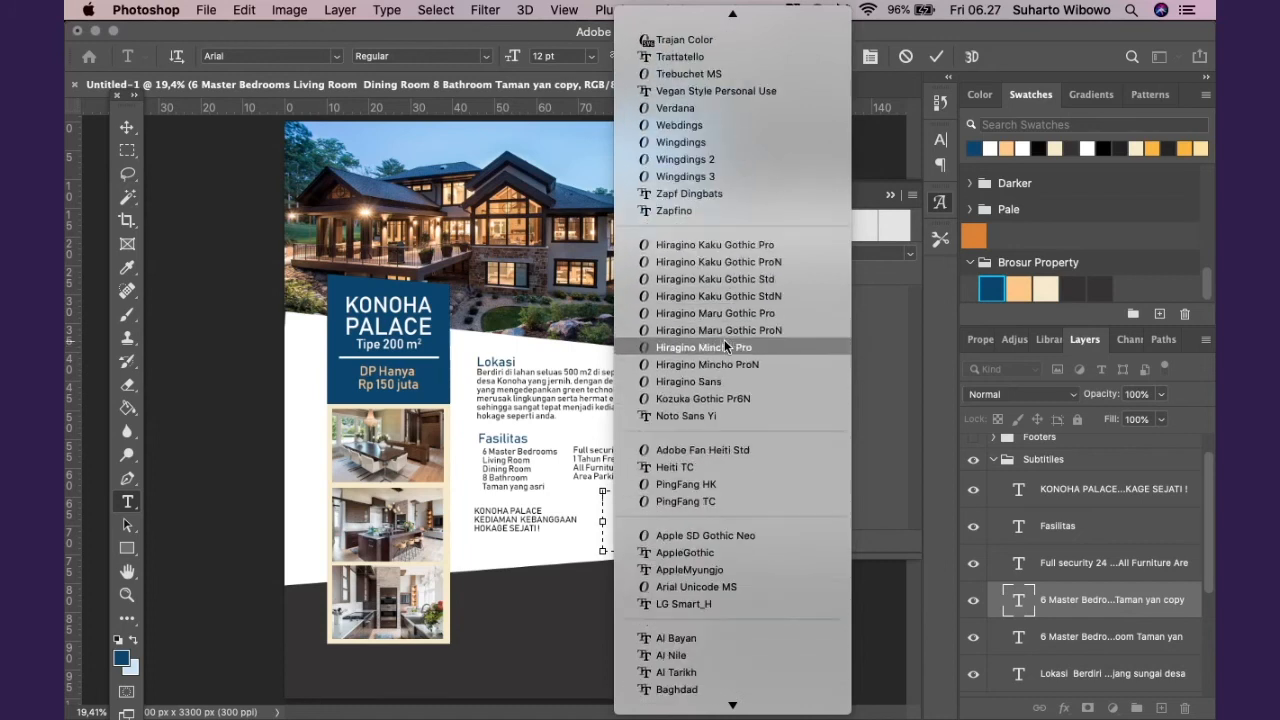
scroll(708, 87, "down", 5)
scroll(708, 87, "up", 6)
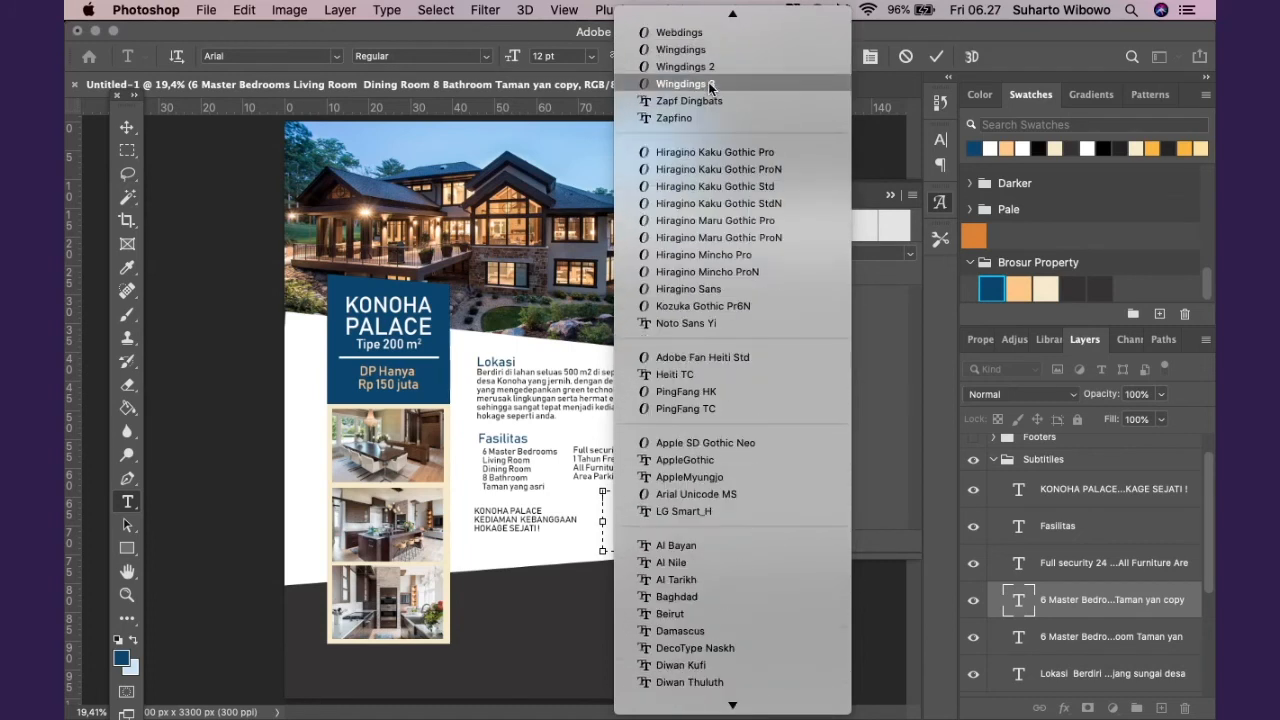
left_click(700, 53)
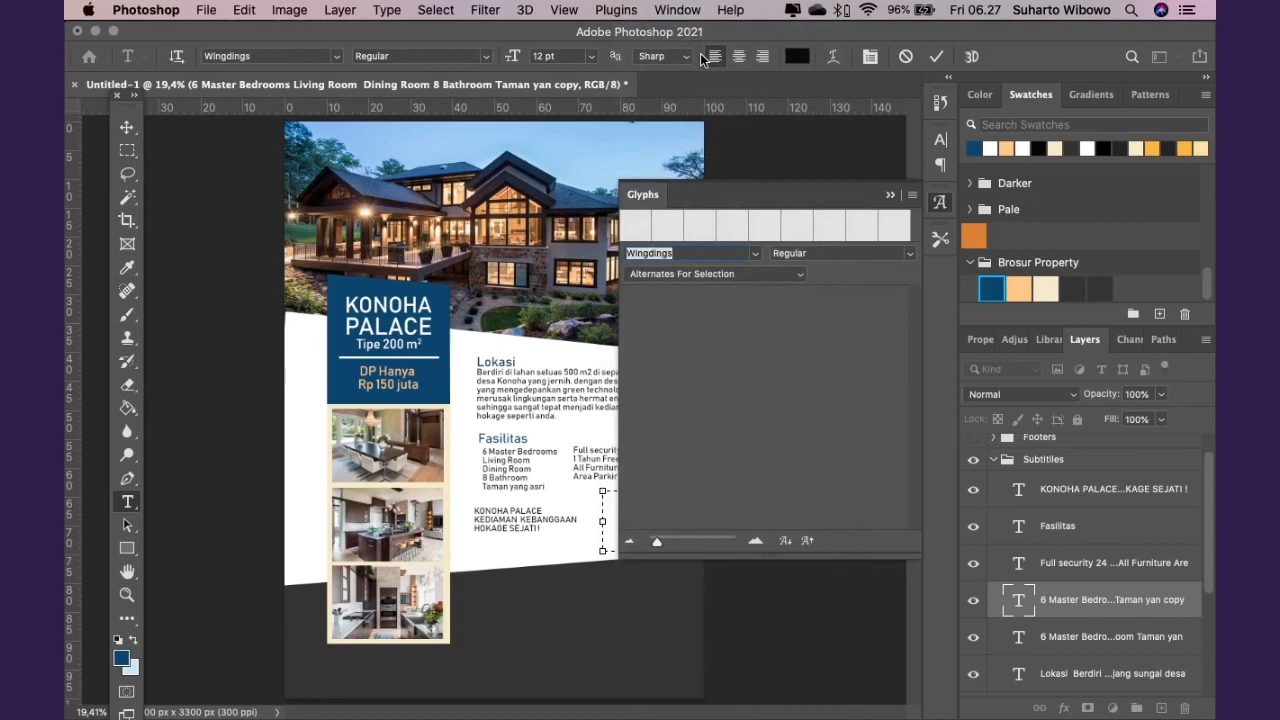
left_click(891, 194)
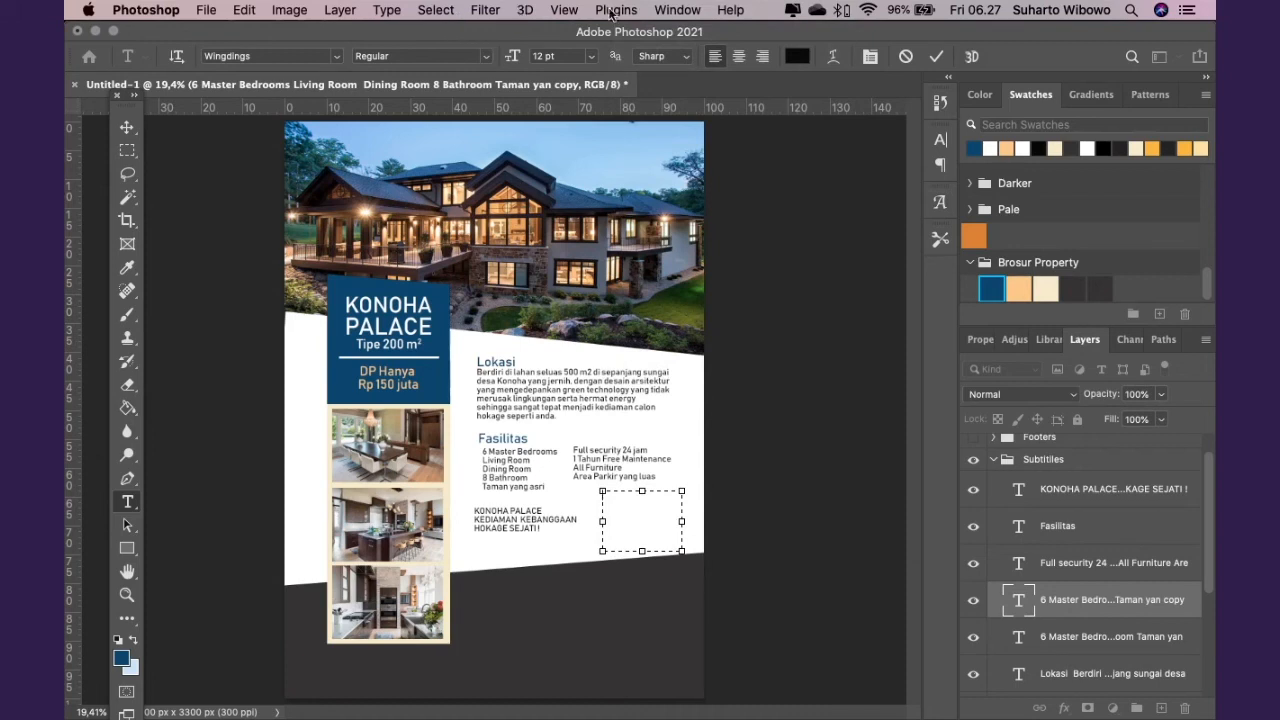
Reopen the Glyphs panel and show the entire Wingdings font
left_click(686, 10)
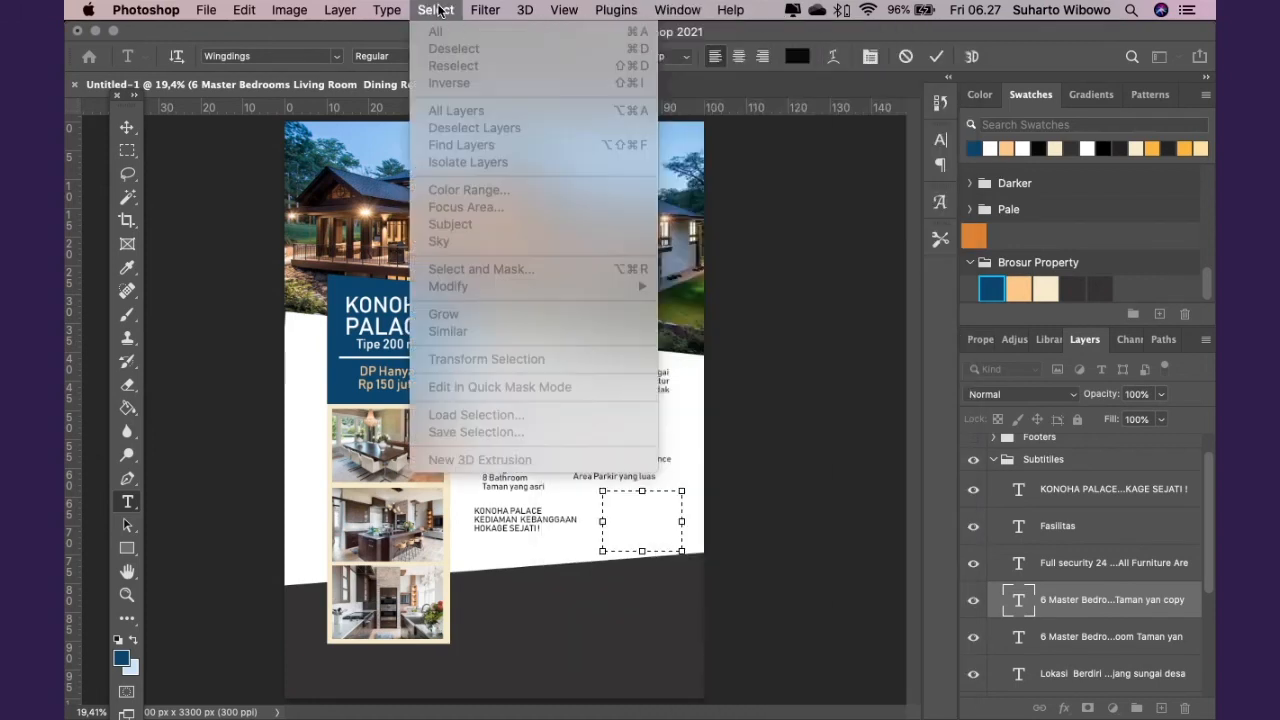
mouse_move(385, 10)
mouse_move(406, 66)
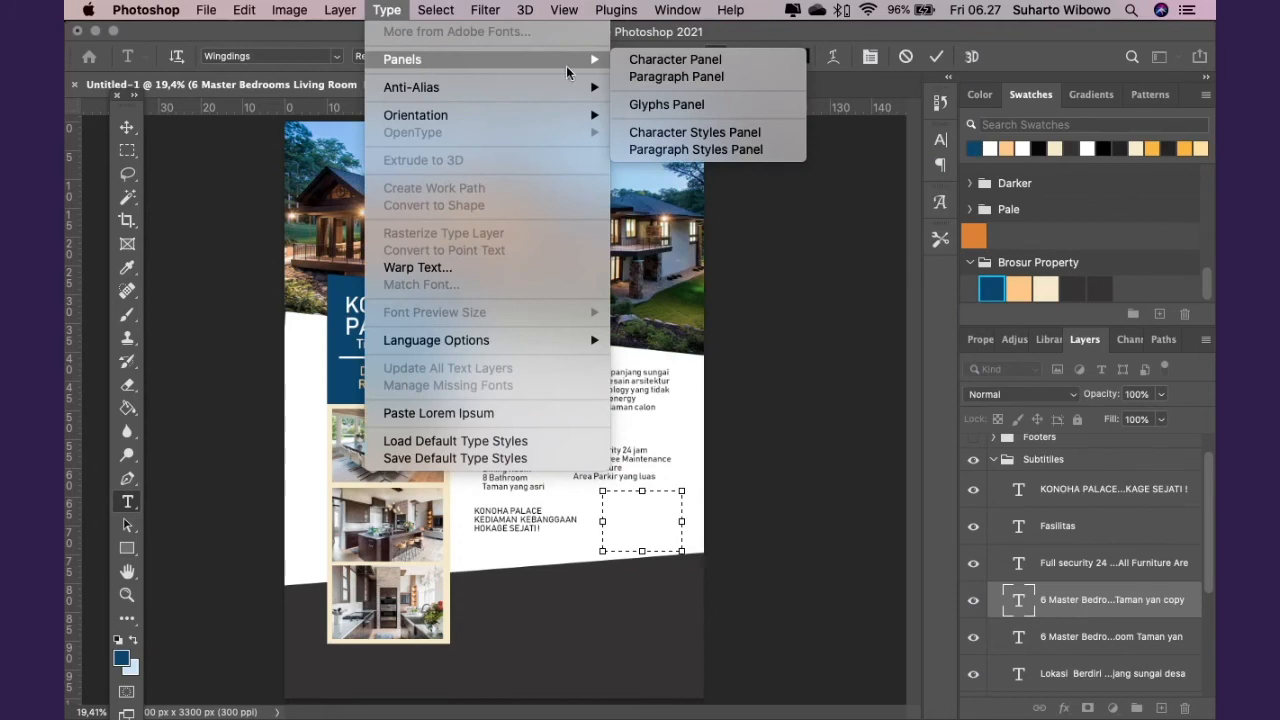
left_click(655, 104)
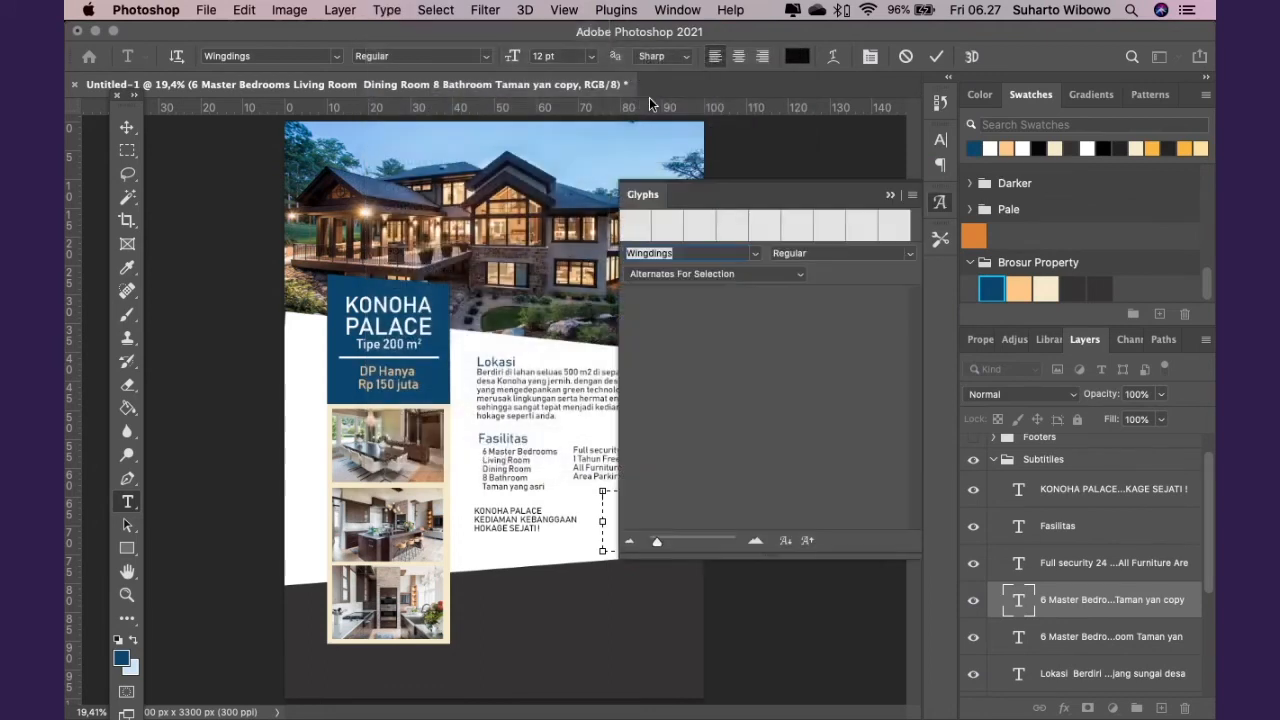
left_click(764, 274)
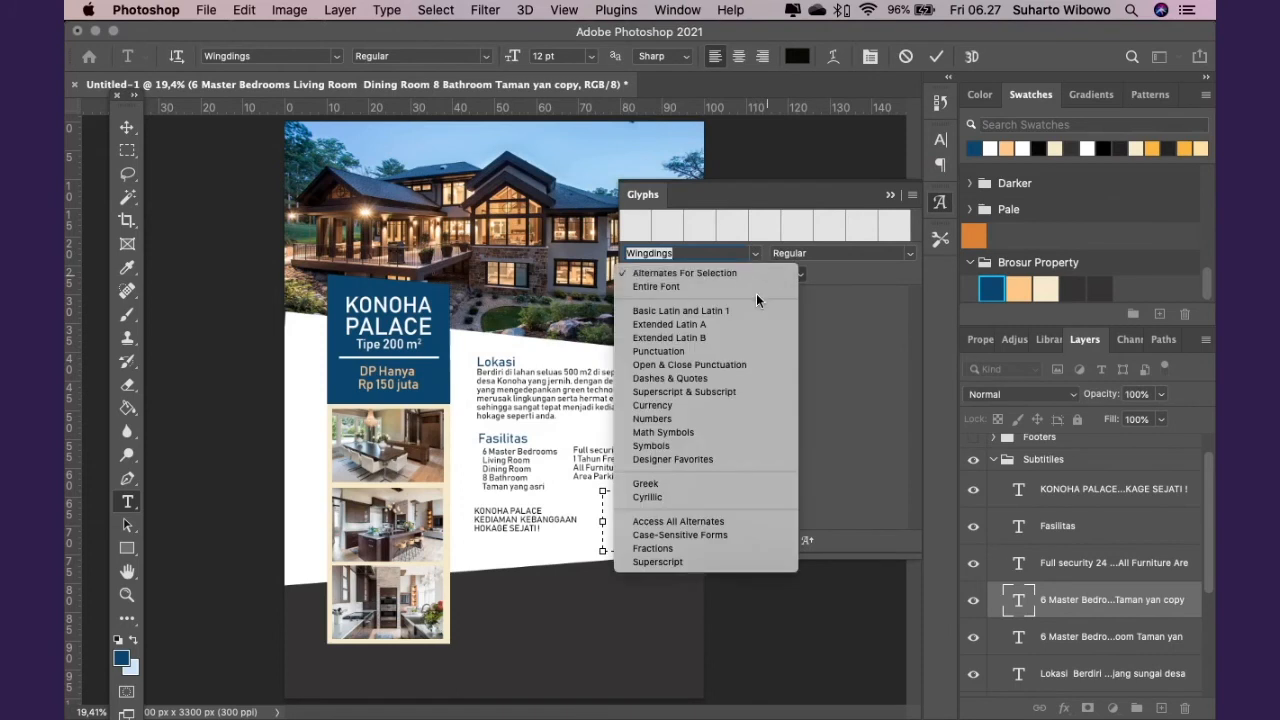
left_click(759, 288)
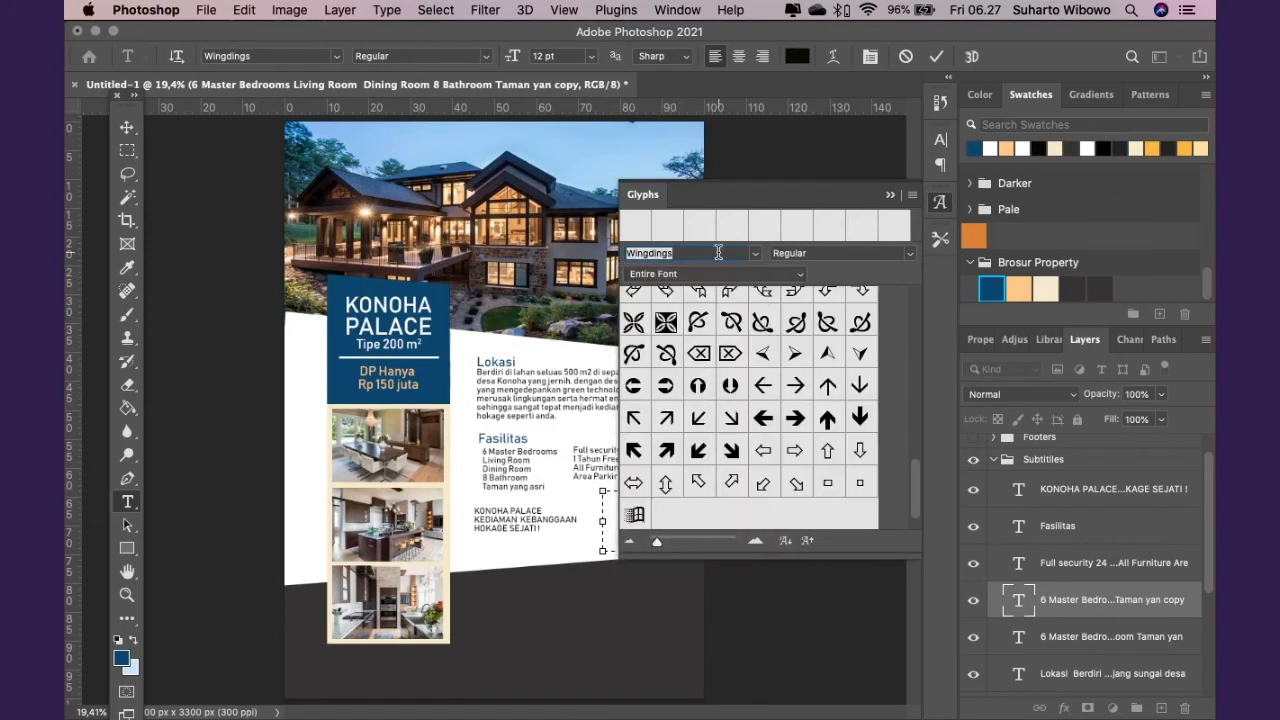
Find the small round bullet among the Wingdings glyphs, pick it and collapse the Glyphs panel
scroll(832, 362, "up", 5)
scroll(832, 362, "up", 5)
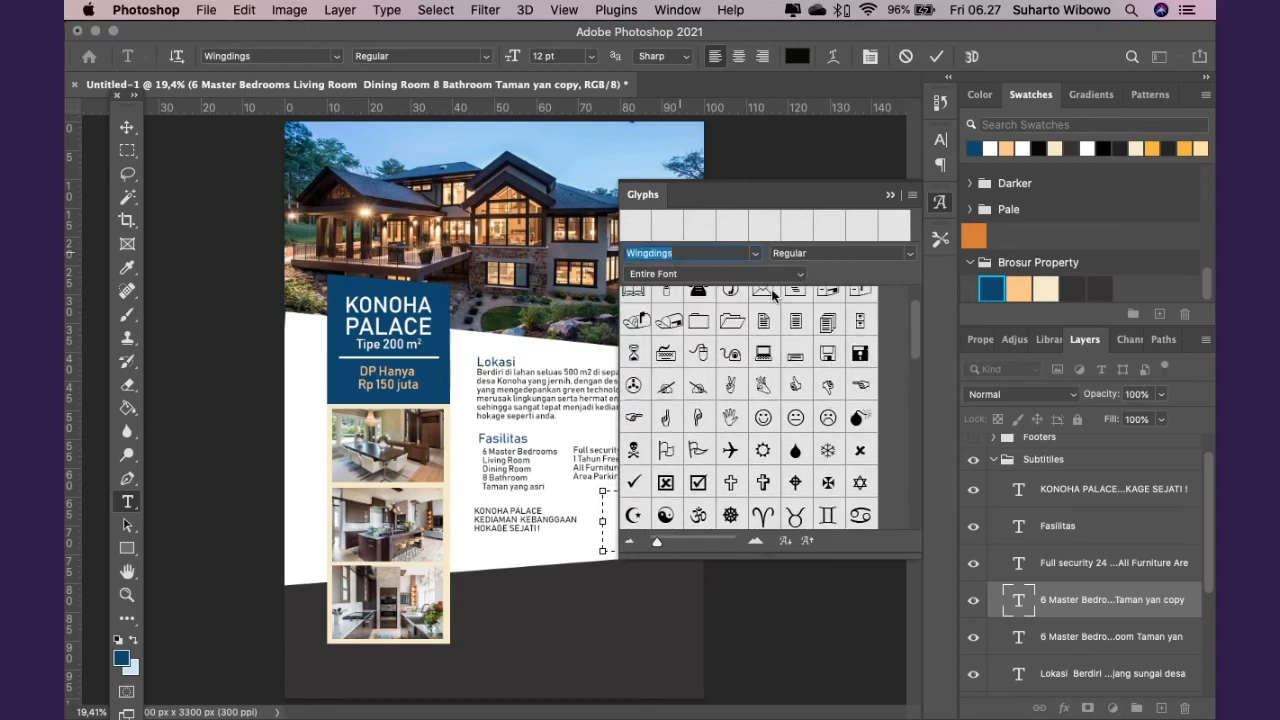
scroll(791, 328, "up", 2)
scroll(794, 333, "down", 8)
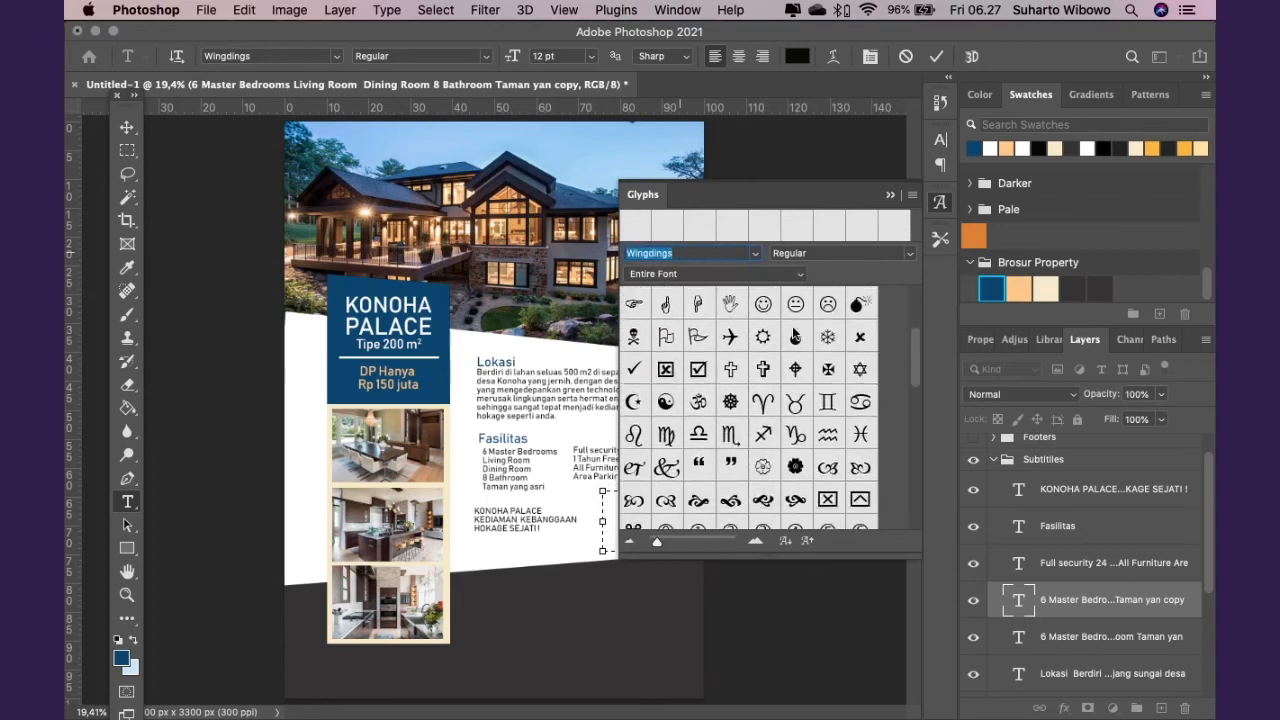
scroll(794, 333, "down", 1)
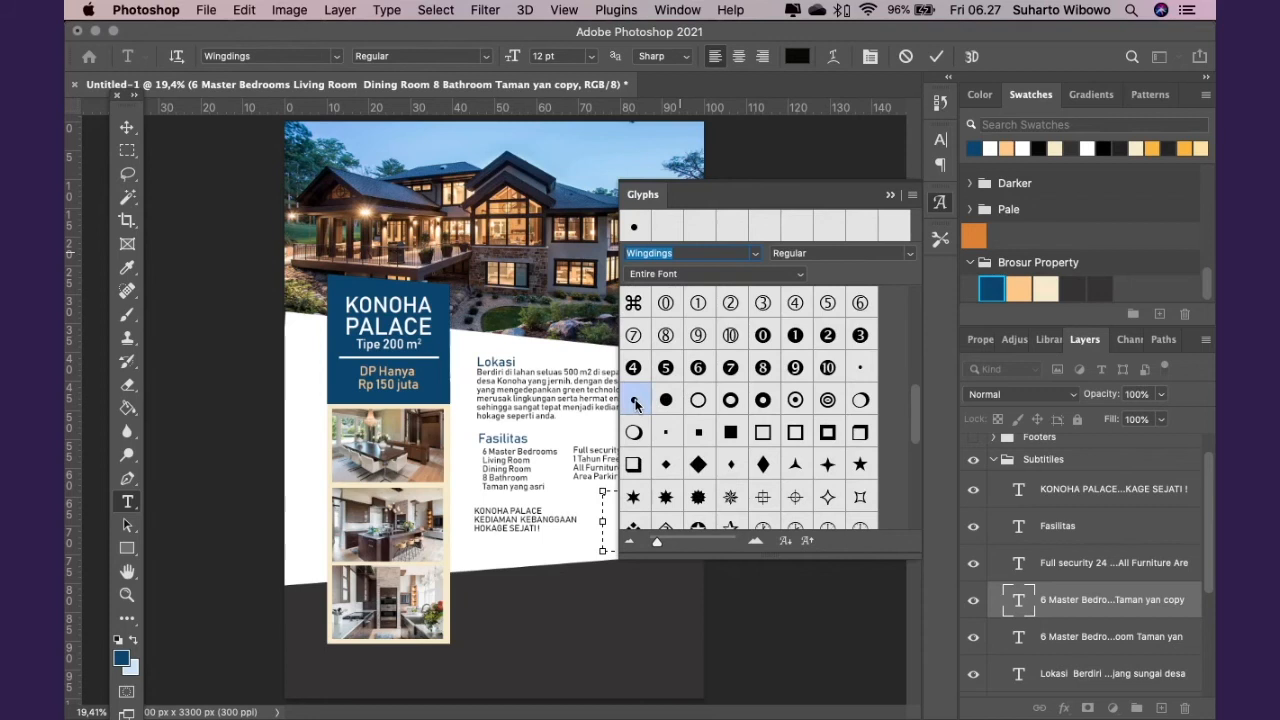
left_click(889, 198)
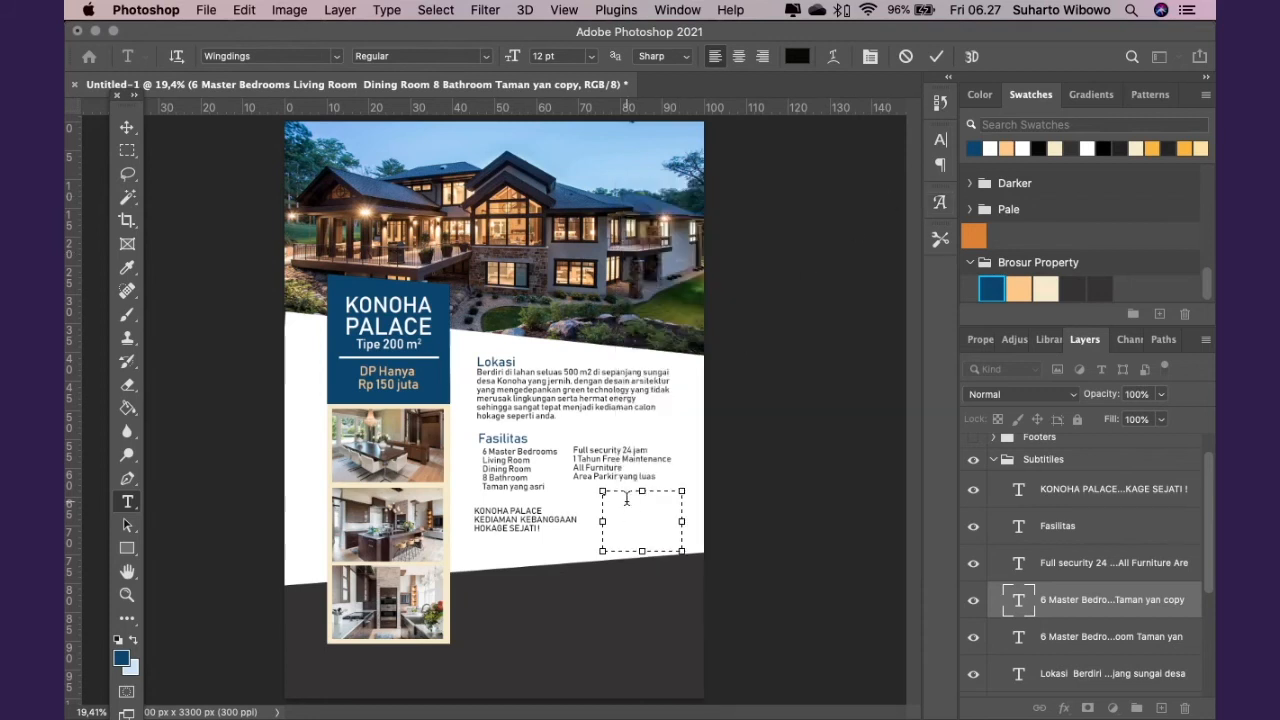
Fill the emptied text box with five small round bullets, one per line, and commit the text
left_click(940, 202)
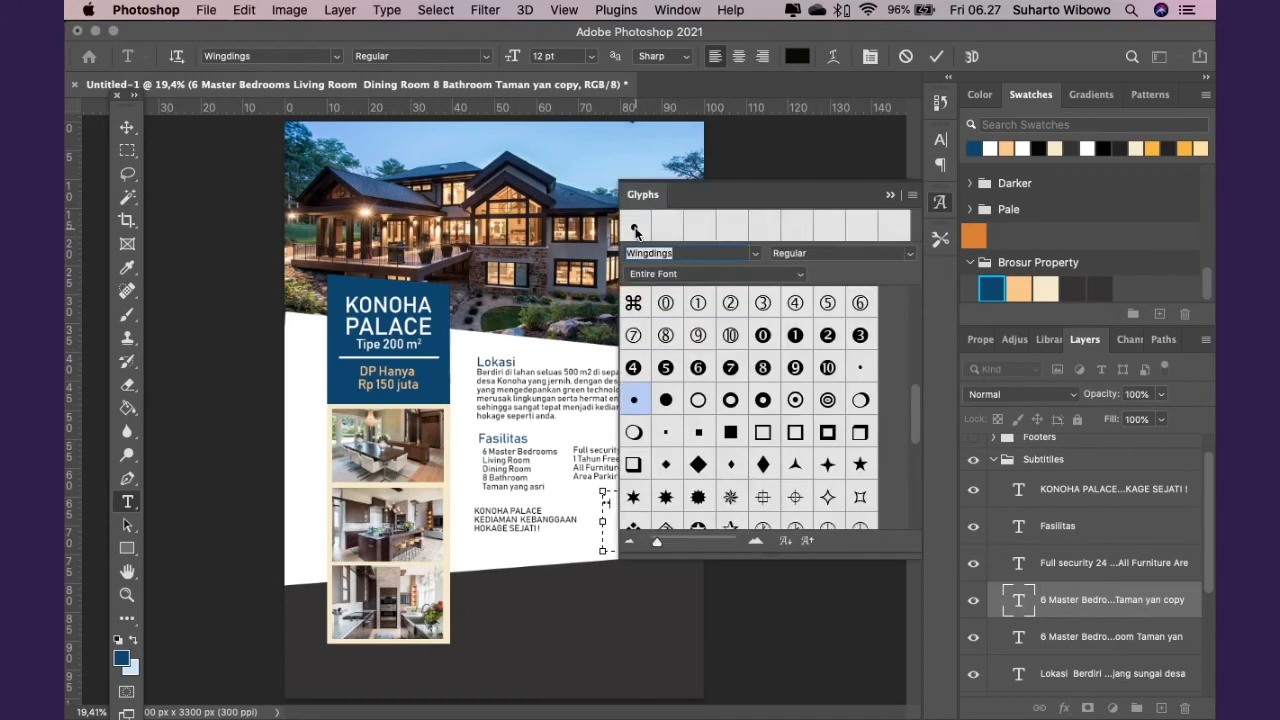
left_click(890, 196)
left_click_drag(603, 492, 601, 489)
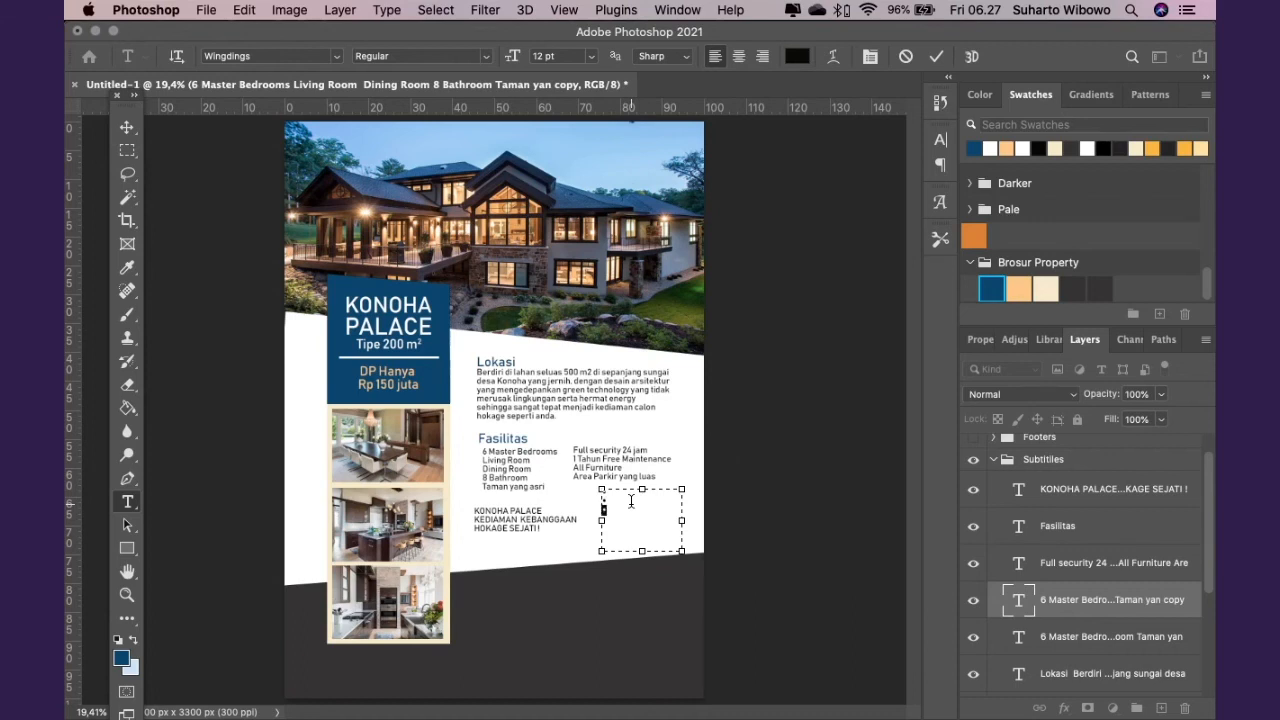
left_click(631, 503)
left_click(127, 127)
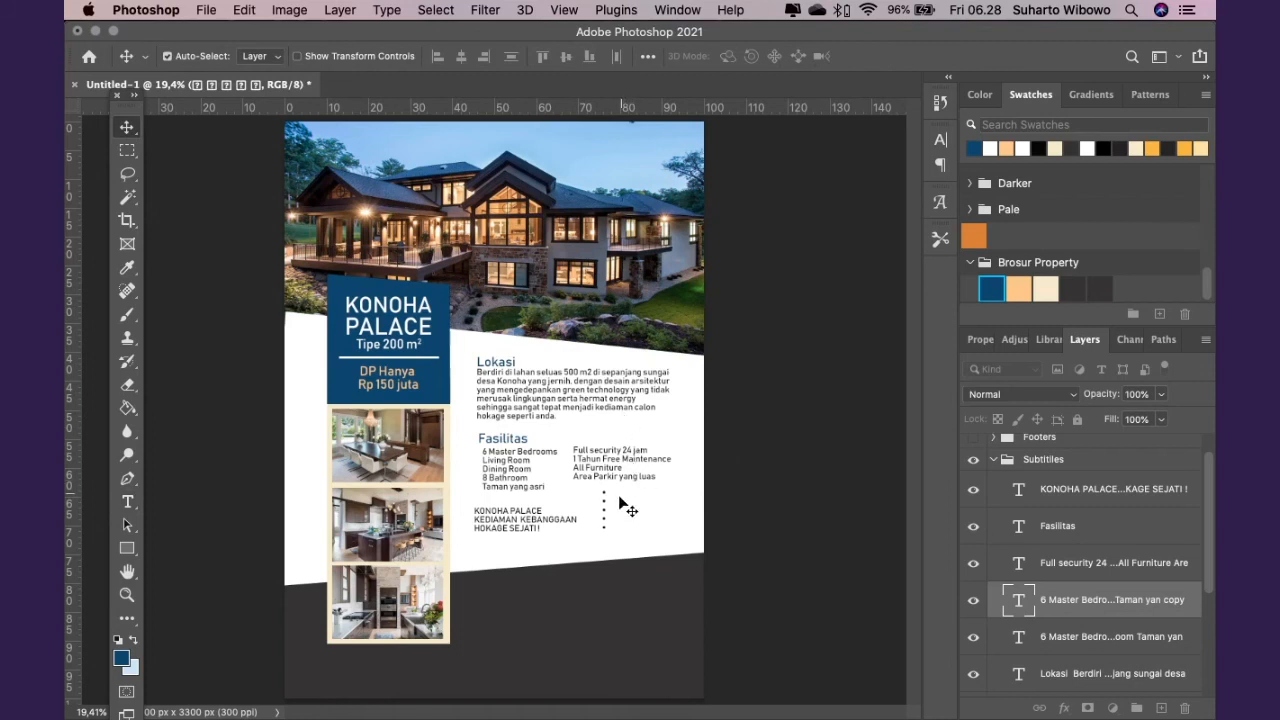
left_click_drag(606, 514, 460, 473)
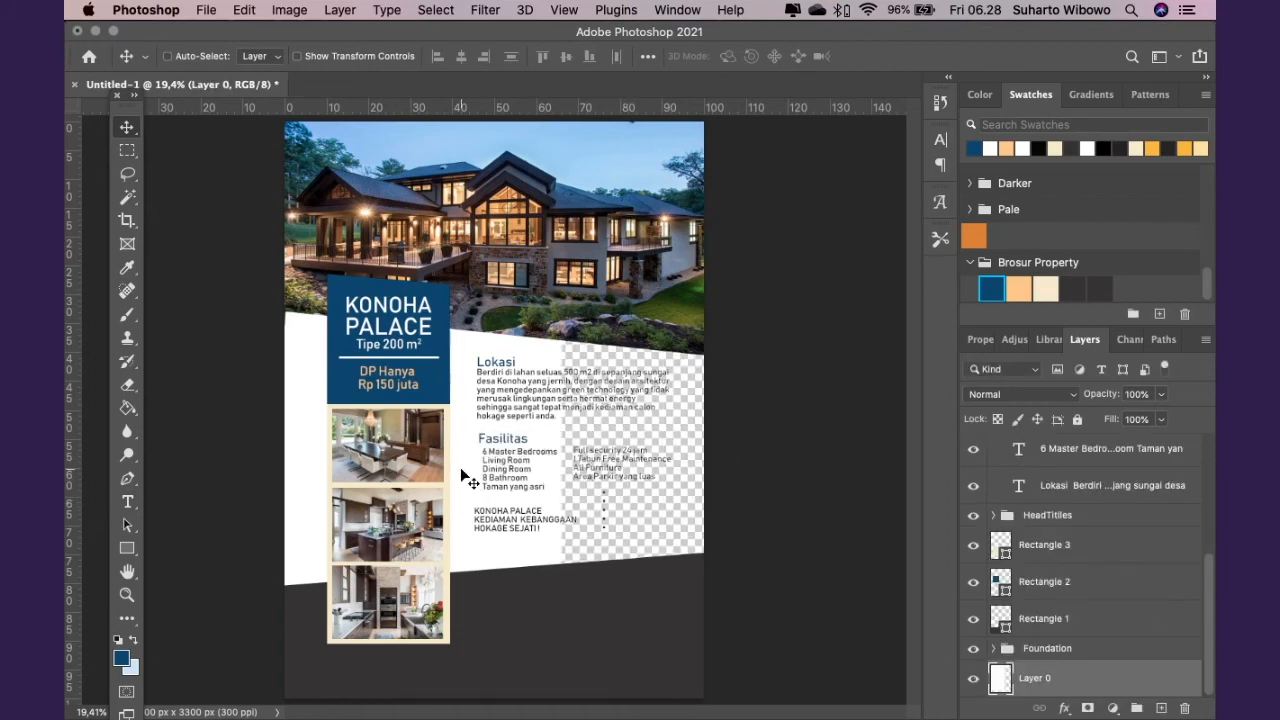
key("super")
key("super+z")
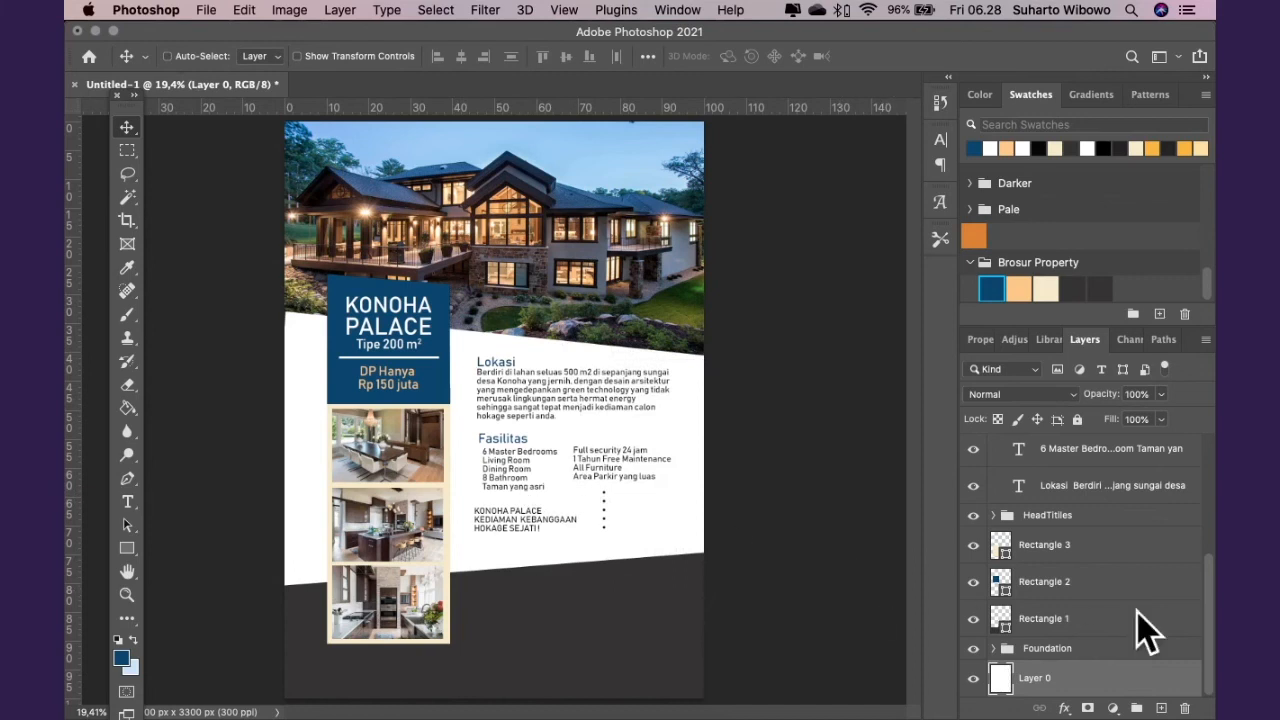
Move the five-bullet text layer in front of the 6 Master Bedrooms list
scroll(1024, 590, "up", 2)
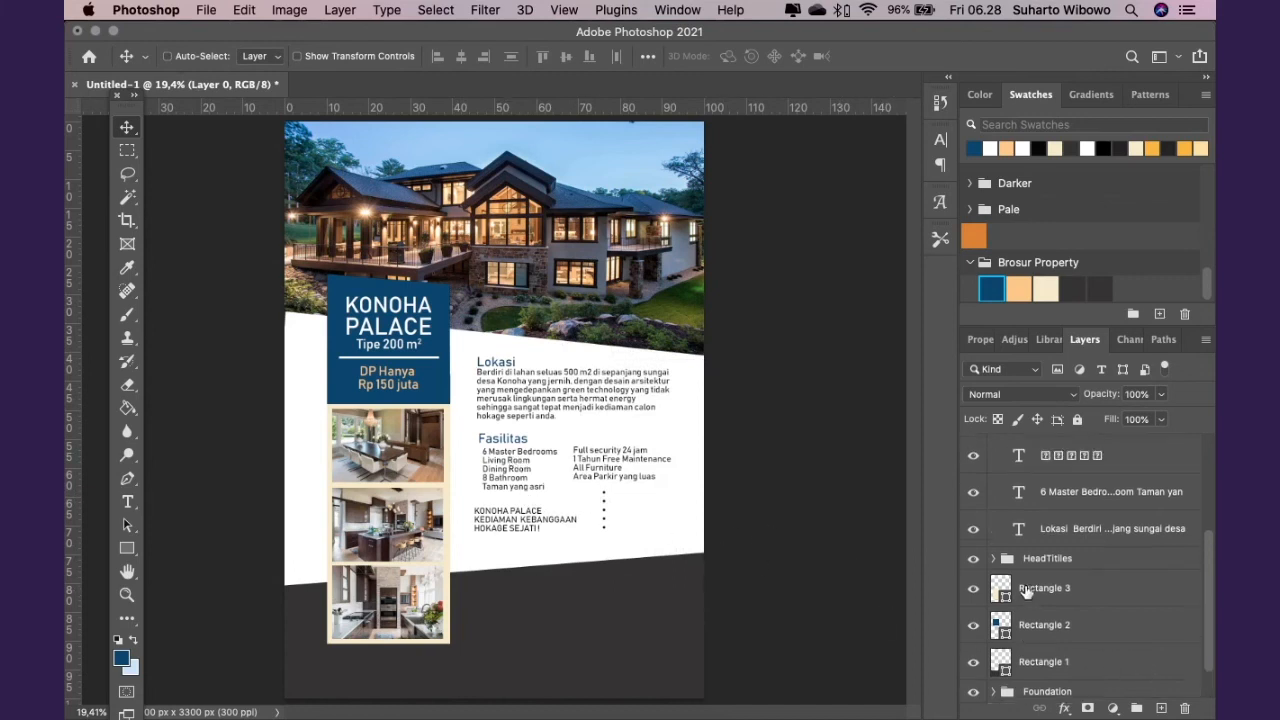
scroll(1025, 592, "up", 3)
left_click(1022, 555)
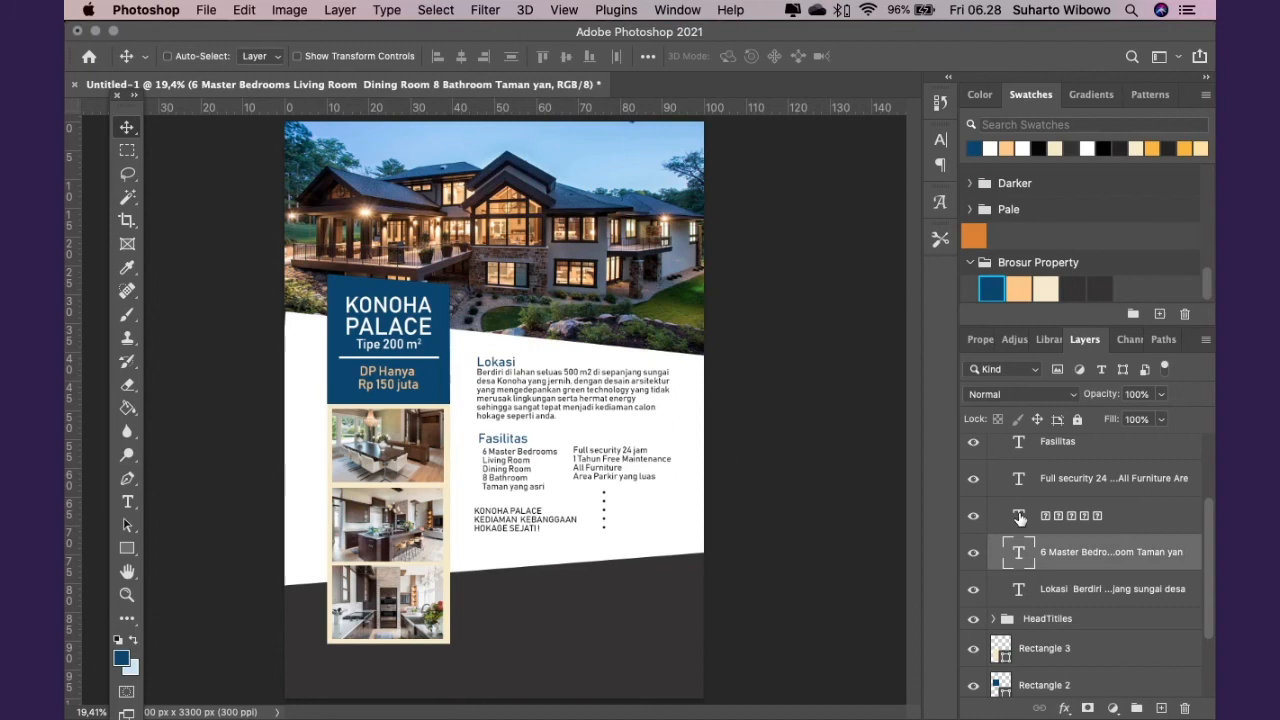
left_click(1019, 517)
scroll(1019, 517, "down", 2)
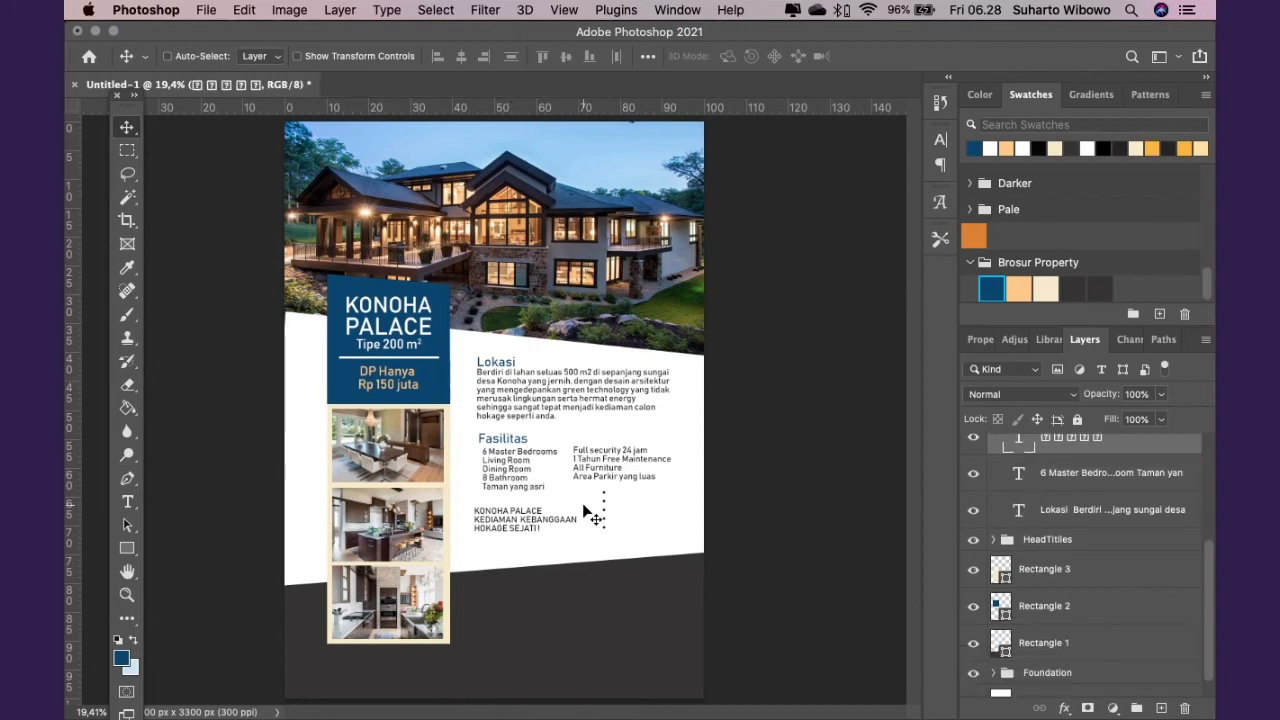
left_click_drag(600, 508, 480, 463)
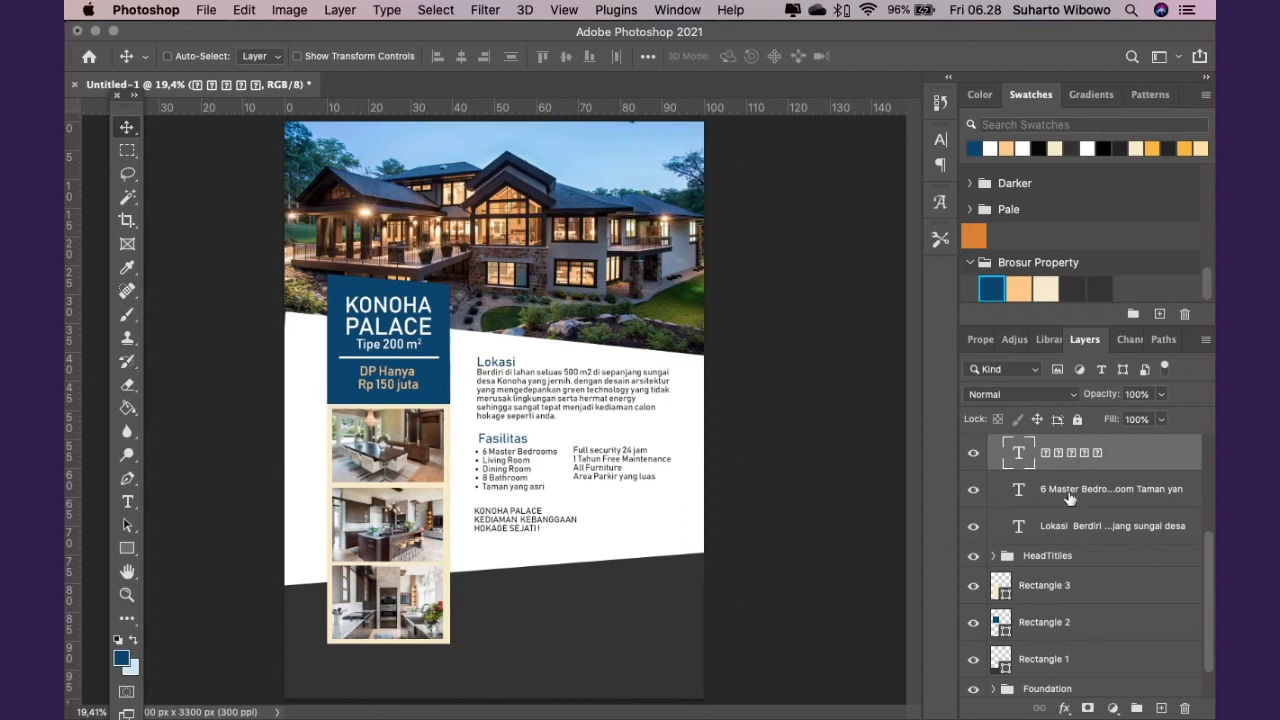
Place a copy of the bullet layer, shortened to four bullets, in front of the Full security 24 jam list
scroll(1070, 499, "up", 1)
scroll(1070, 499, "up", 1)
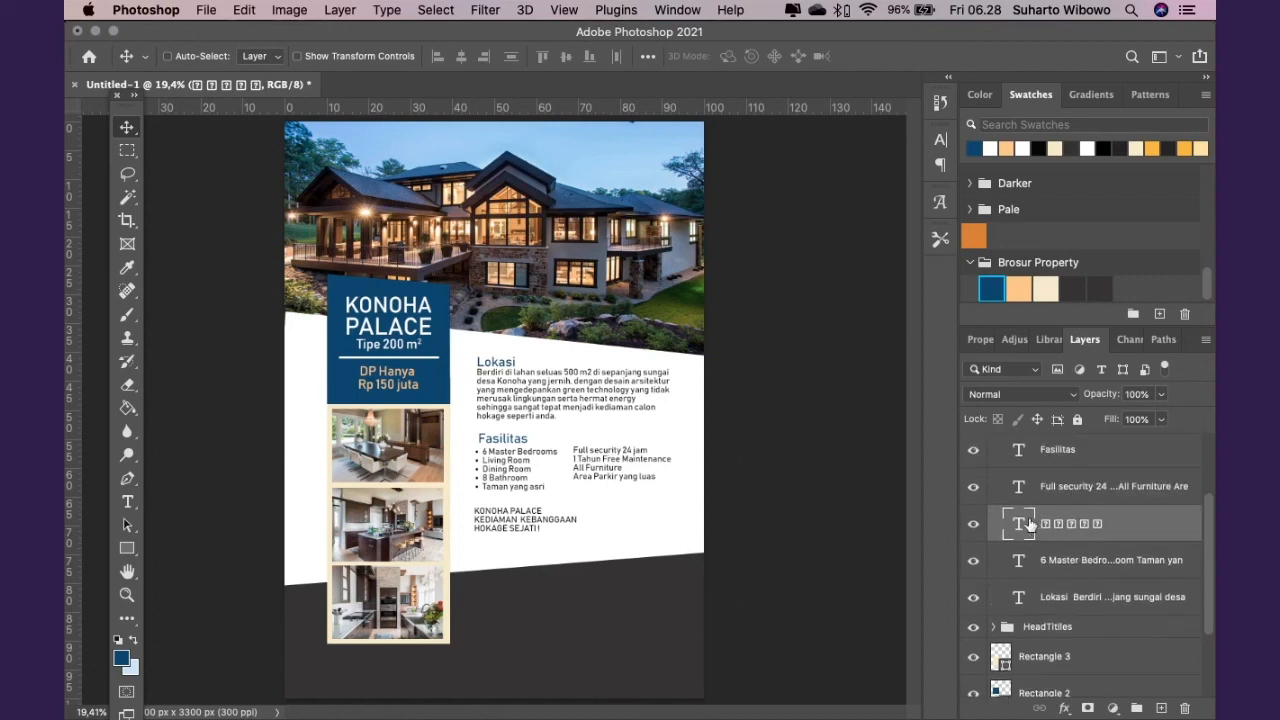
key("super+j")
double_click(1028, 524)
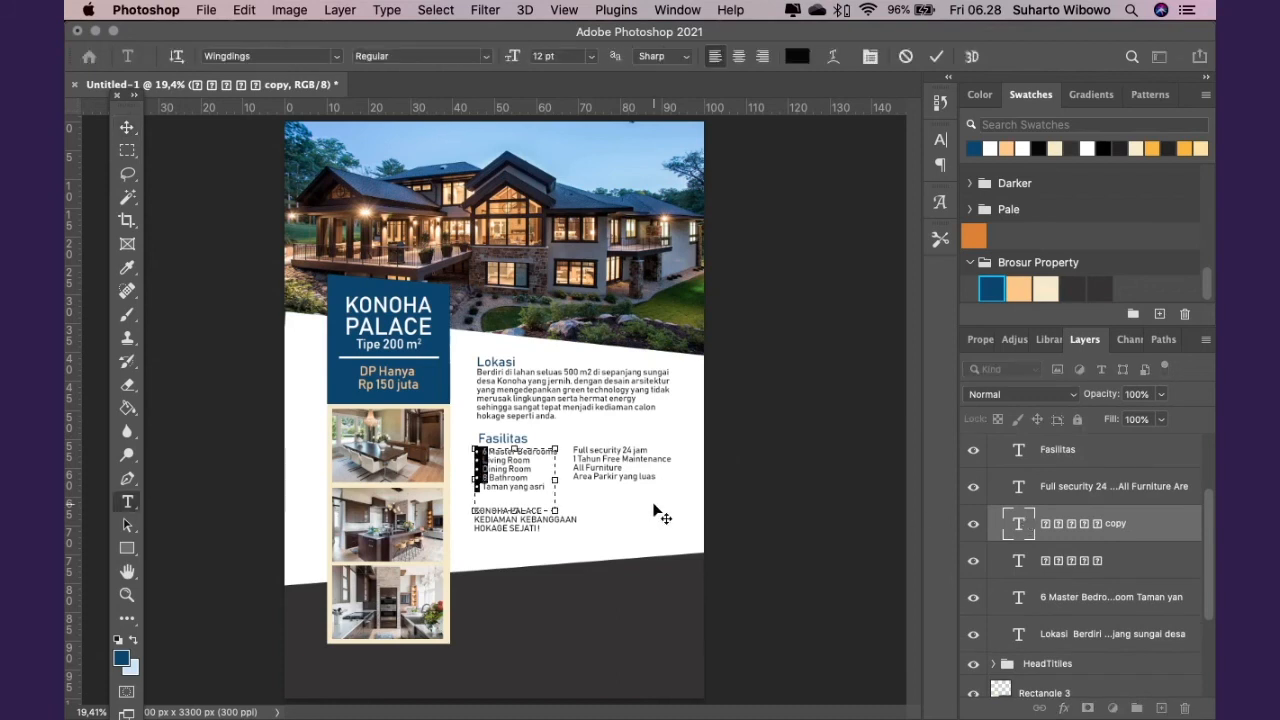
left_click(636, 498)
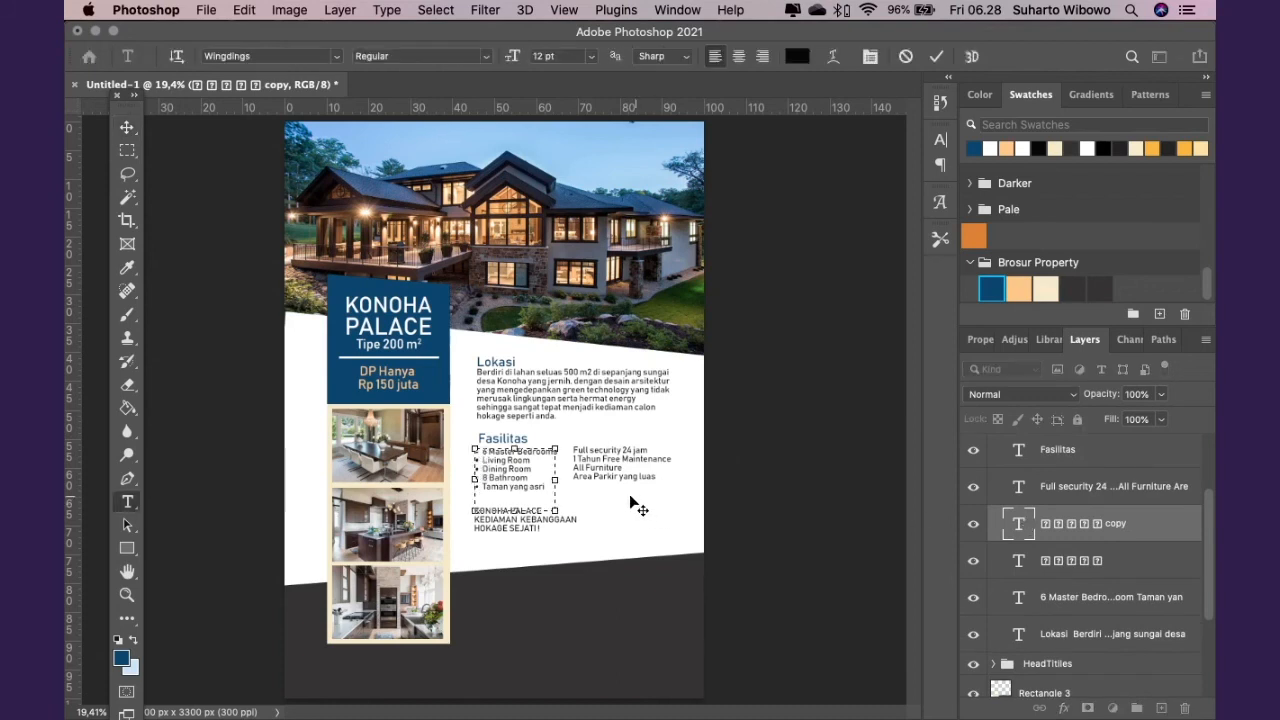
left_click(127, 127)
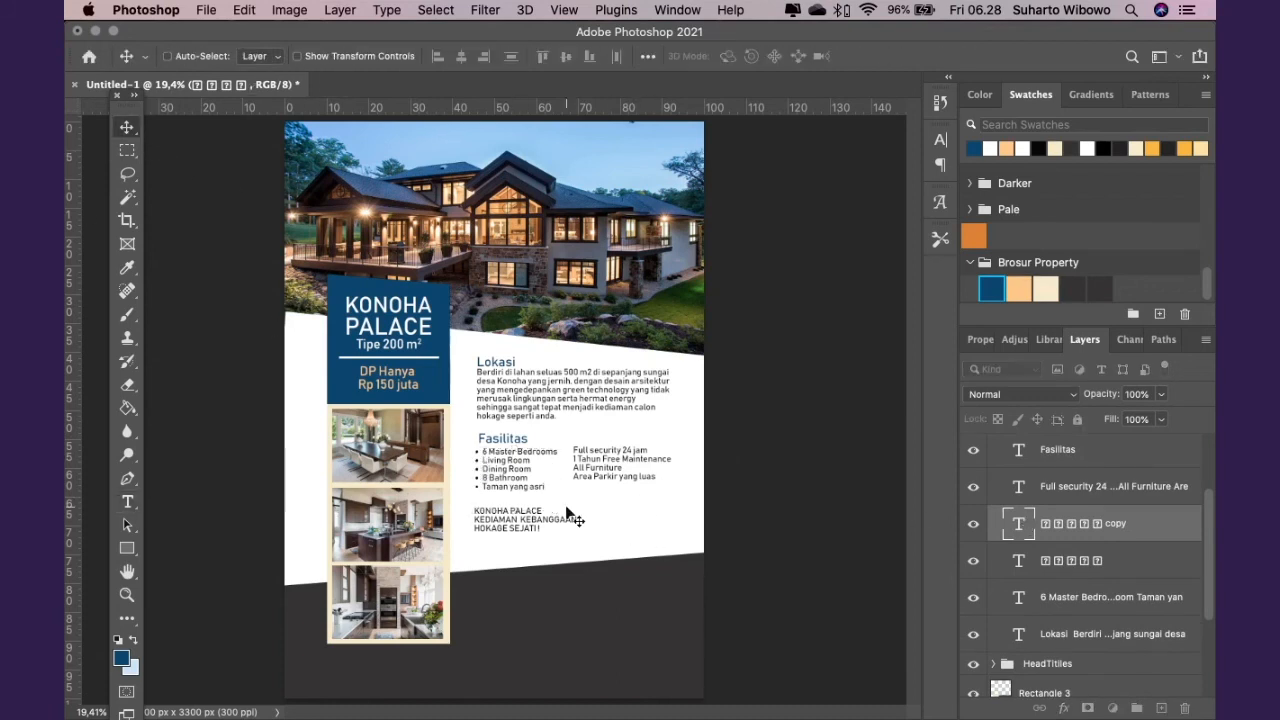
left_click_drag(497, 472, 579, 476)
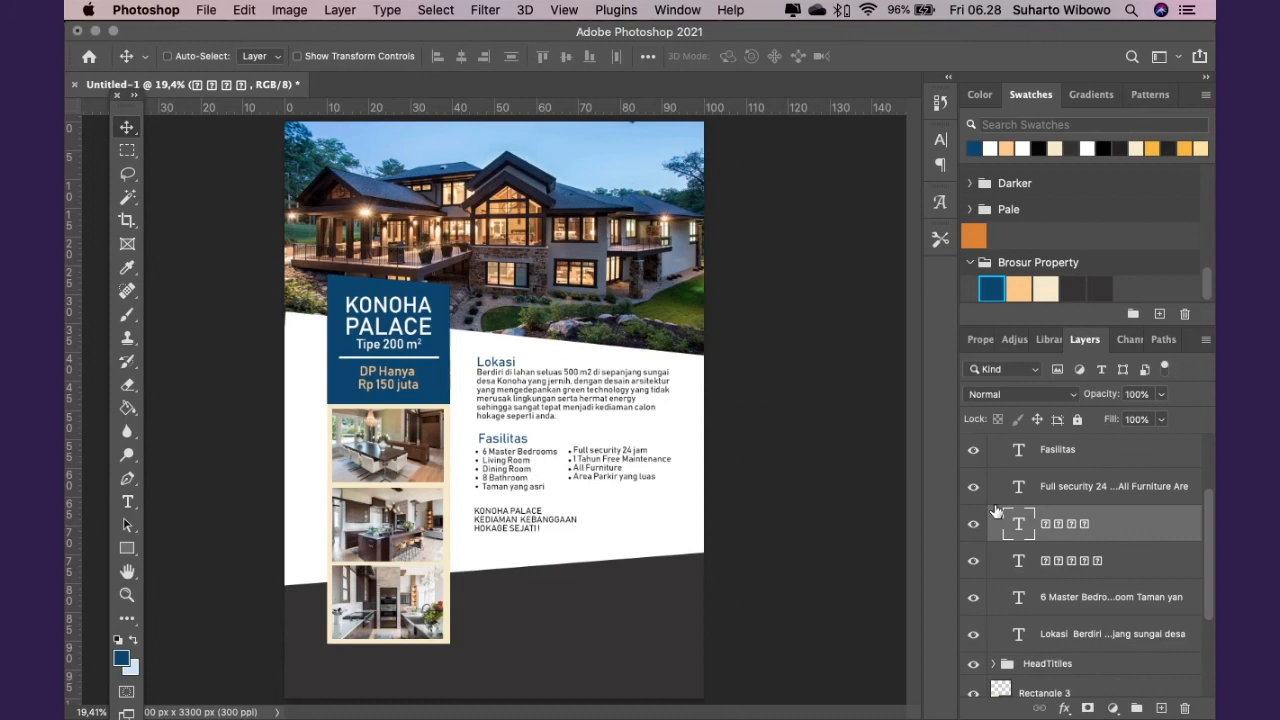
Align the top edges of both facilities lists and their bullets, and nudge the Full security 24 jam text slightly away from its bullets
left_click(1127, 490)
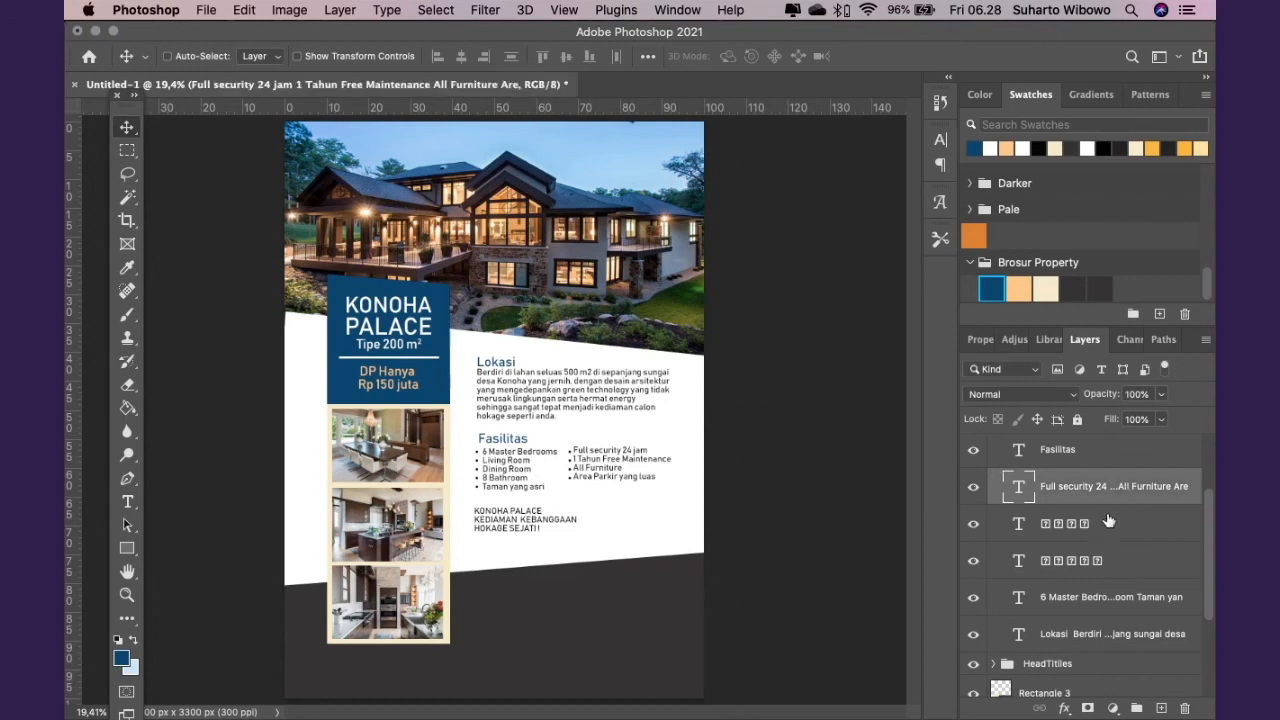
left_click(1079, 599, "shift")
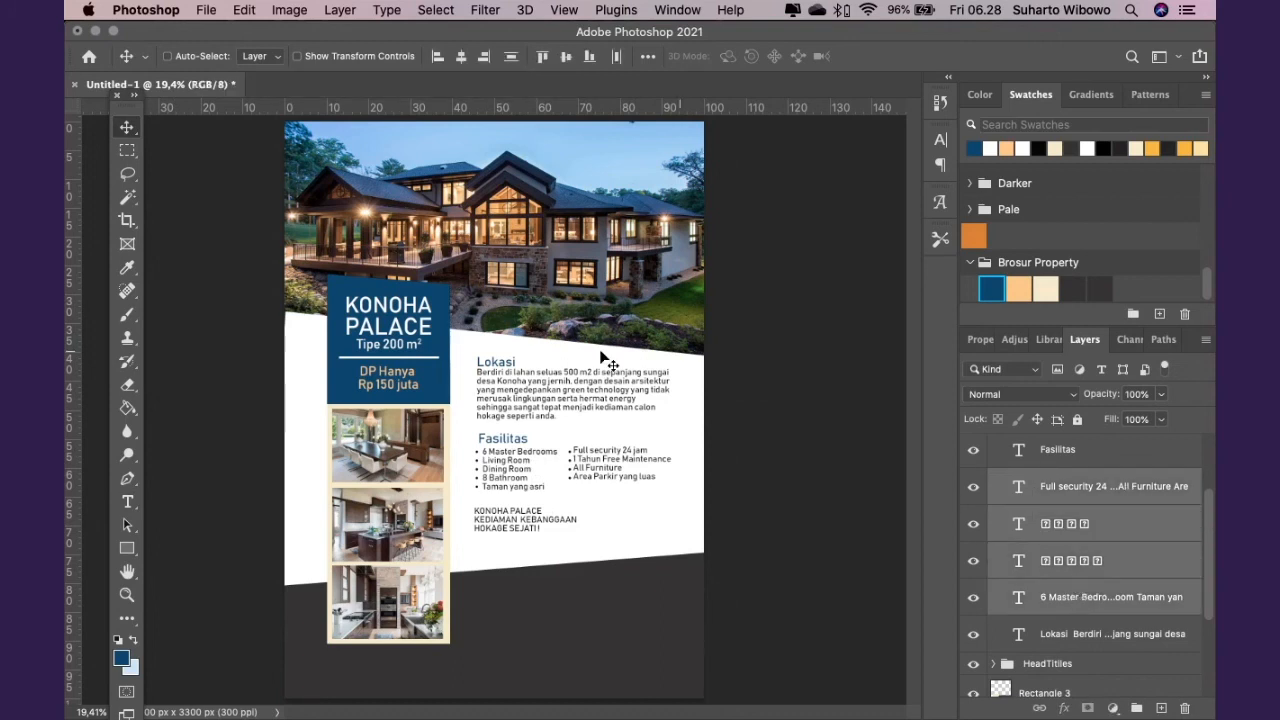
left_click(544, 58)
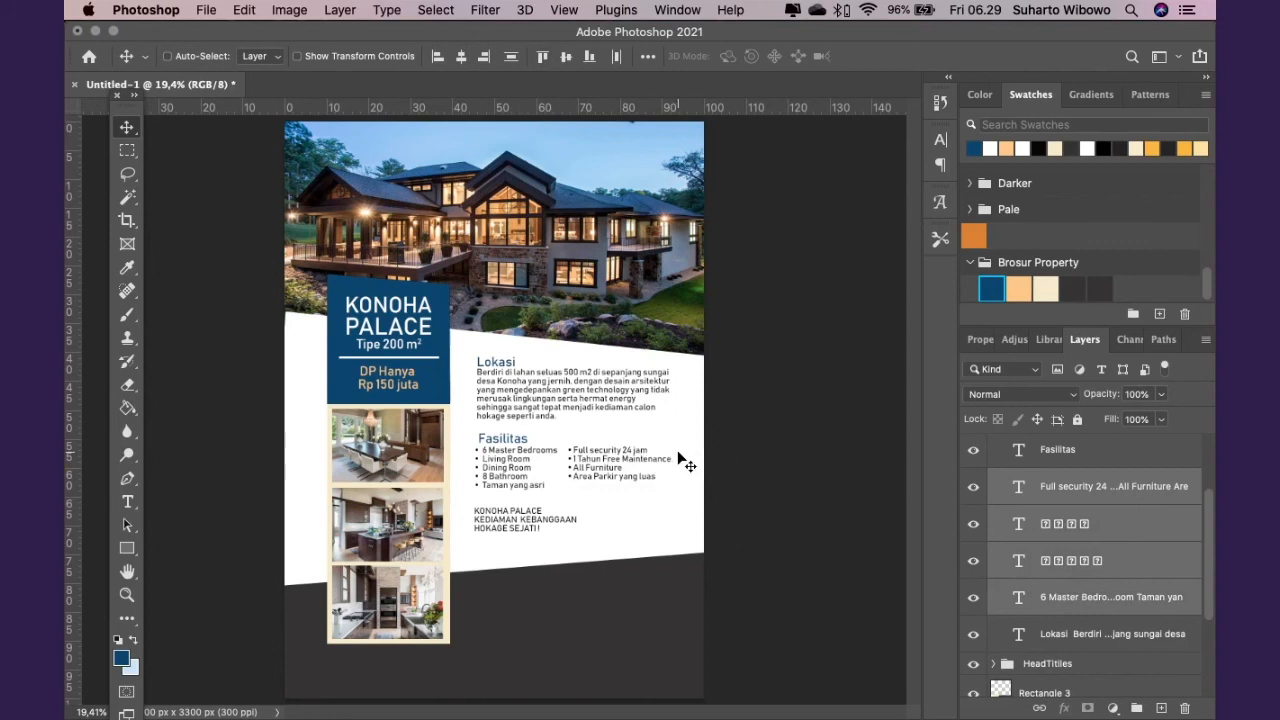
left_click(1090, 607)
left_click(1063, 490)
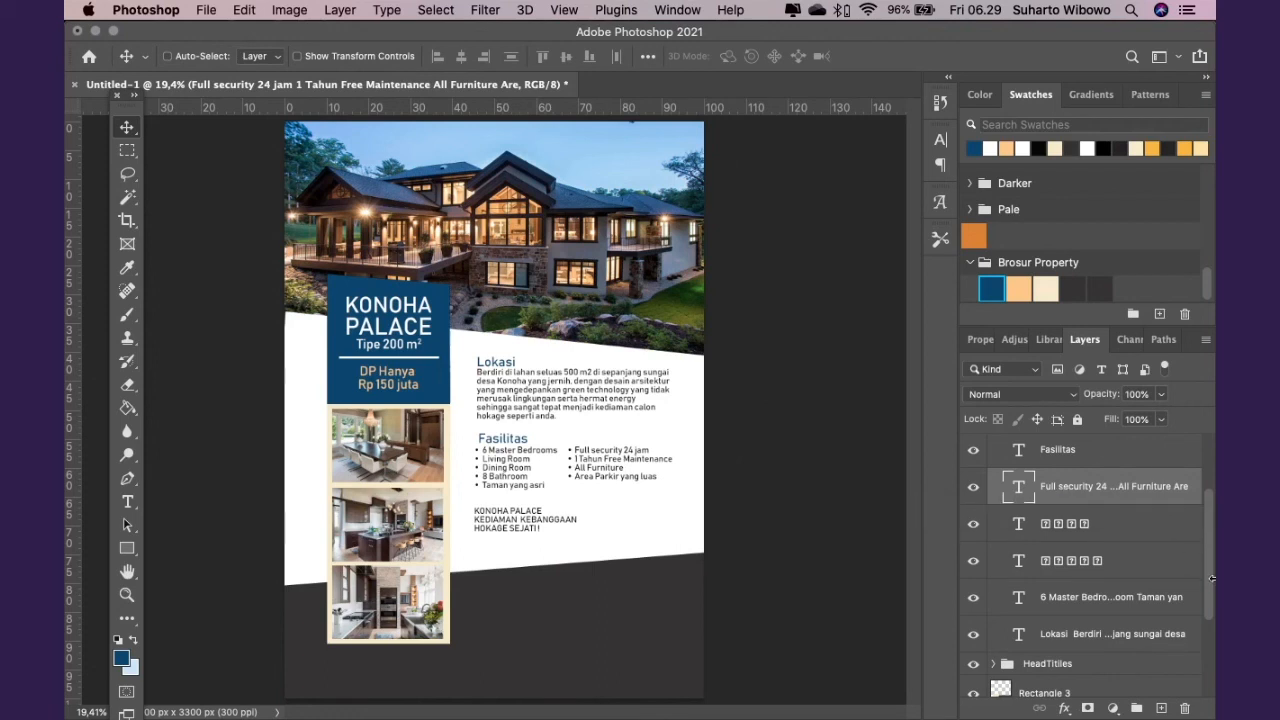
Left-align the Fasilitas heading, Lokasi text, five-bullet layer and 6 Master Bedrooms list, and move the list back to the right of its bullets
scroll(1105, 577, "up", 3)
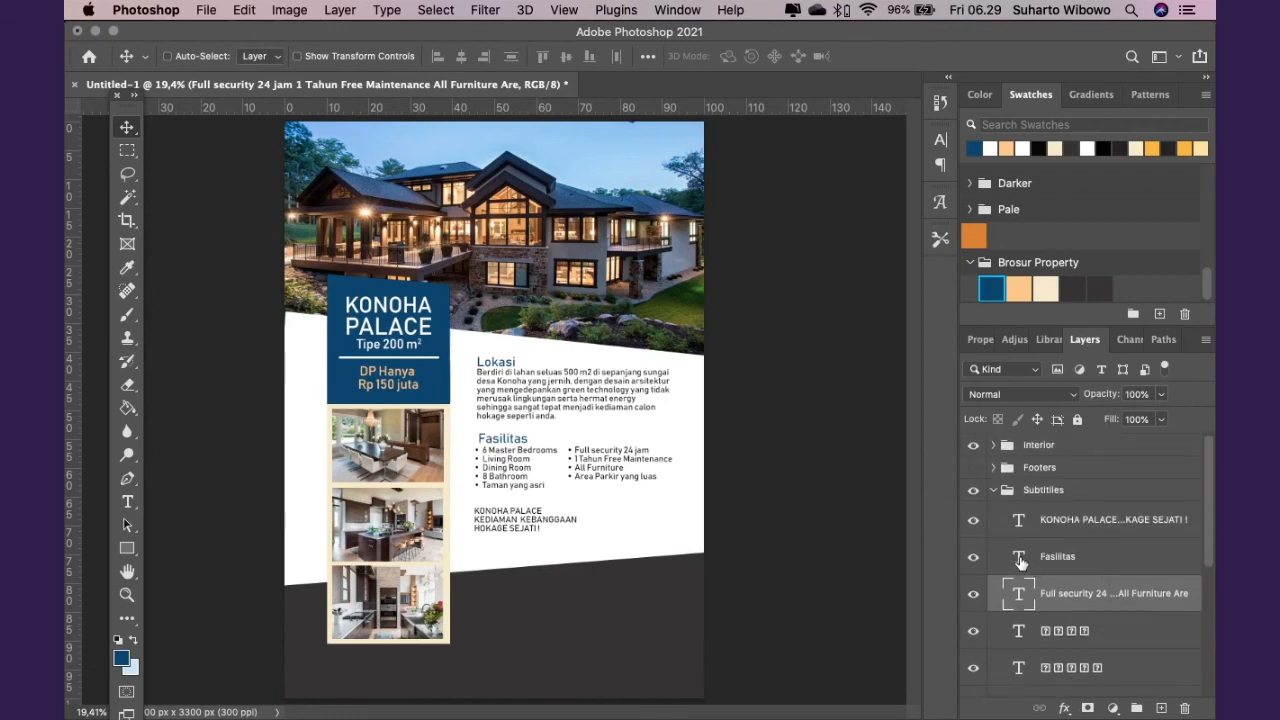
scroll(1041, 553, "down", 1)
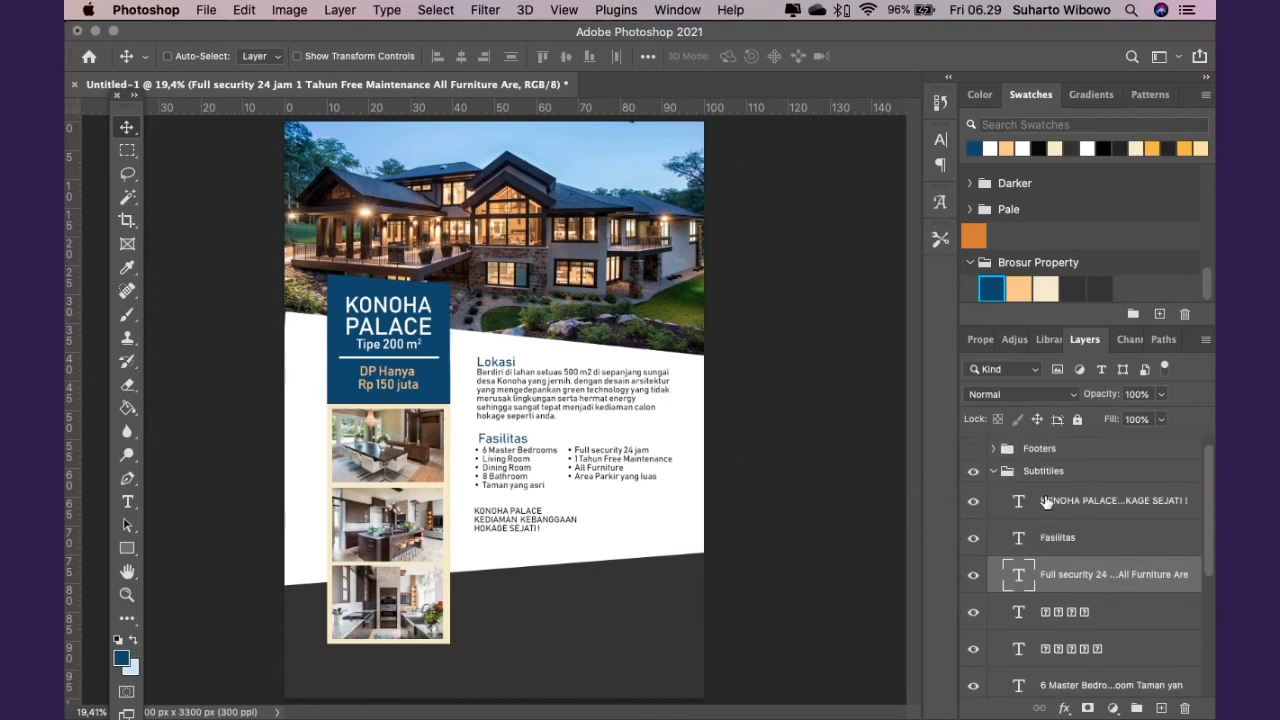
left_click(1046, 502)
scroll(1058, 582, "down", 1)
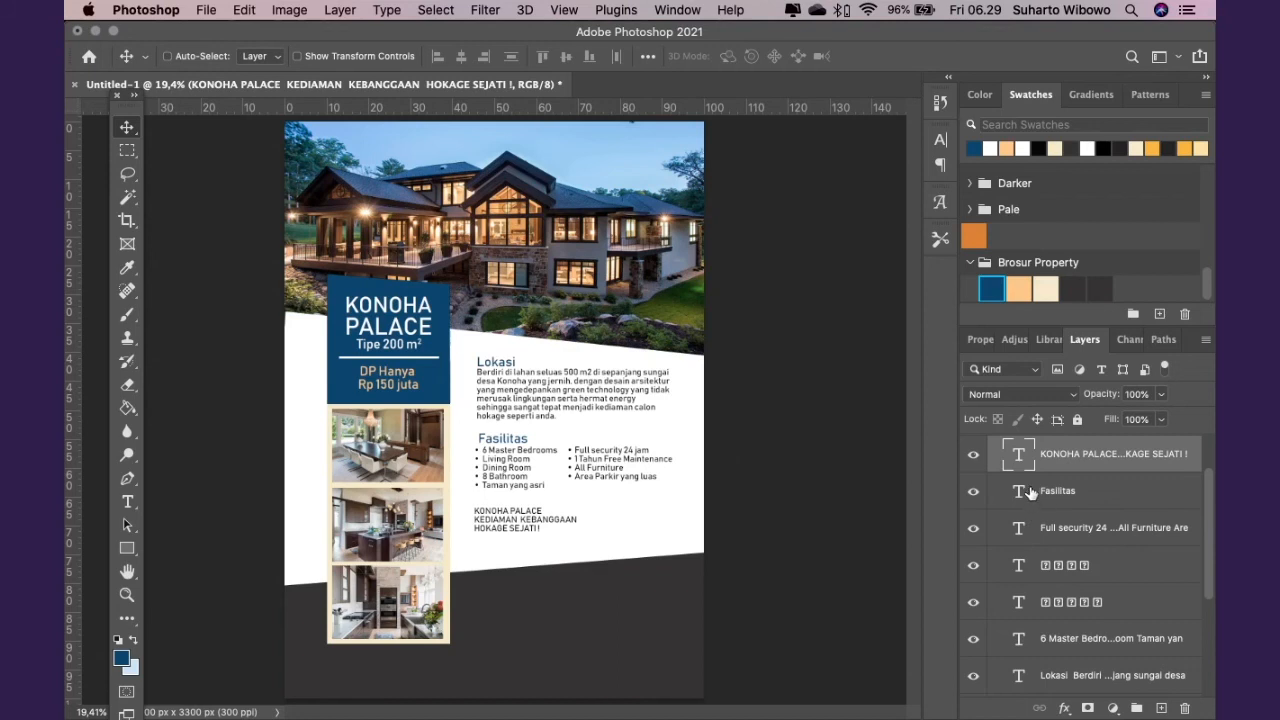
scroll(1033, 494, "up", 2)
left_click(1021, 540)
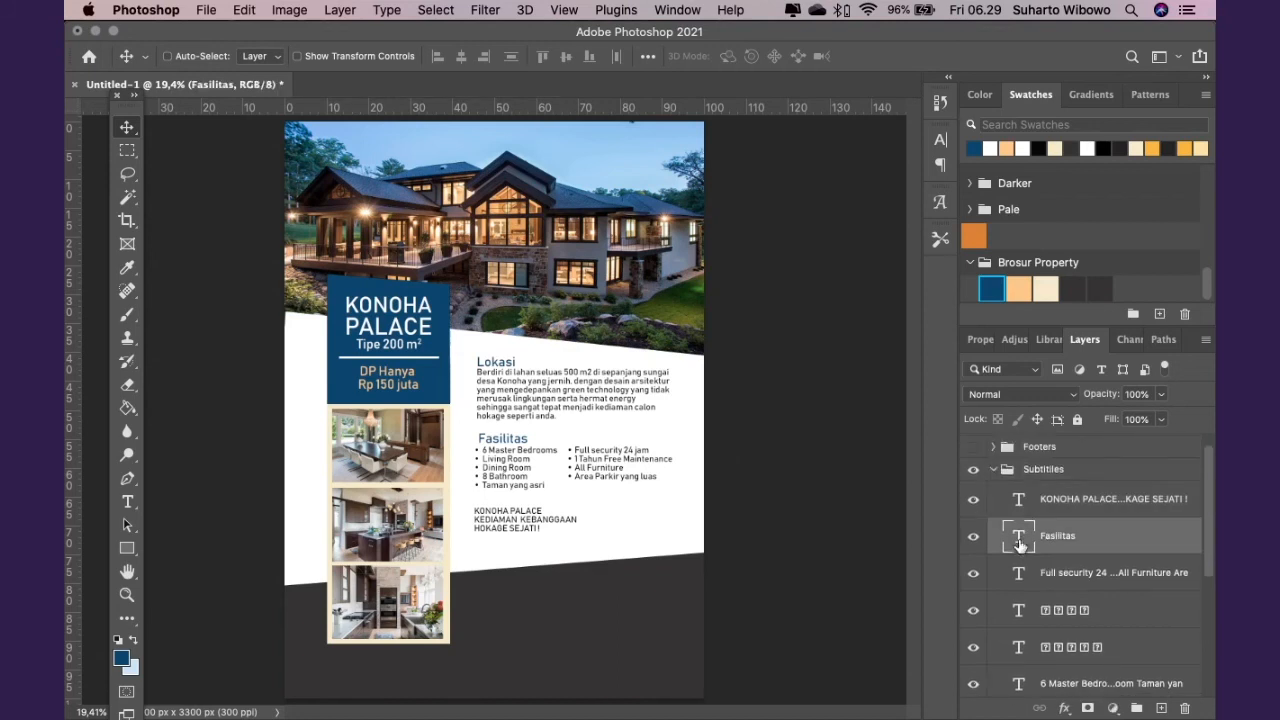
scroll(1017, 568, "down", 2)
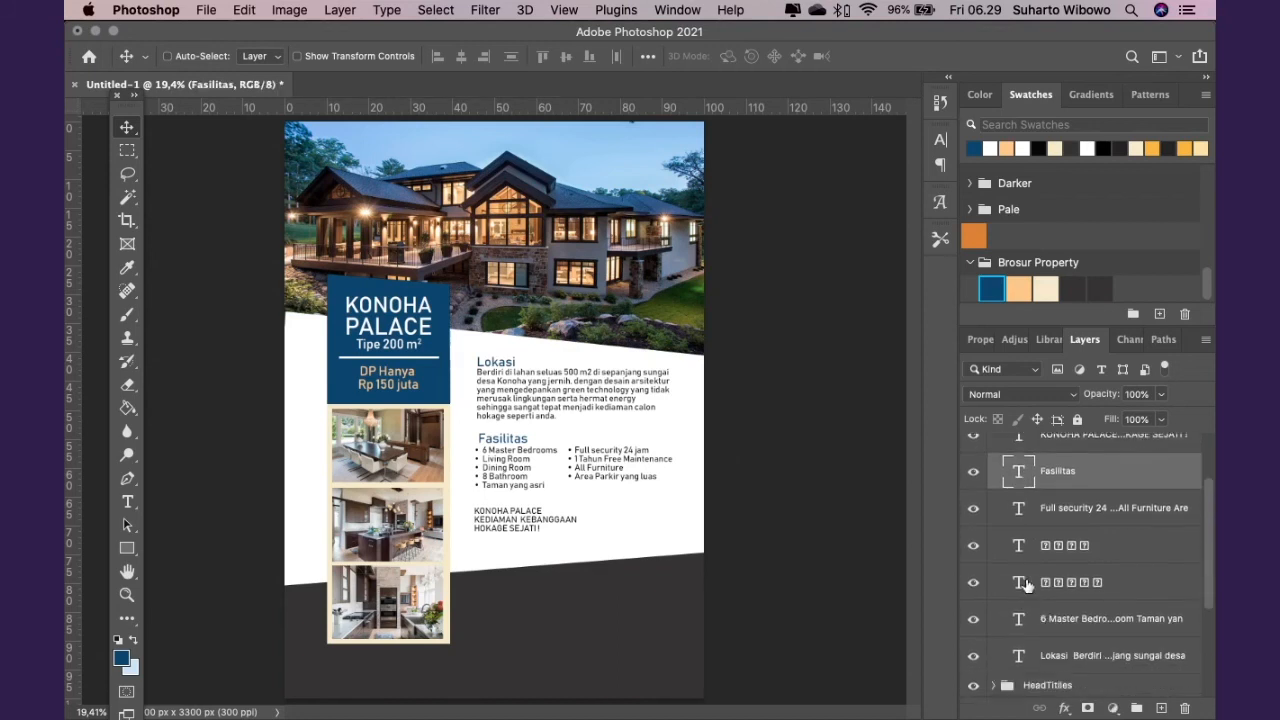
key("super")
left_click(1020, 655, "super")
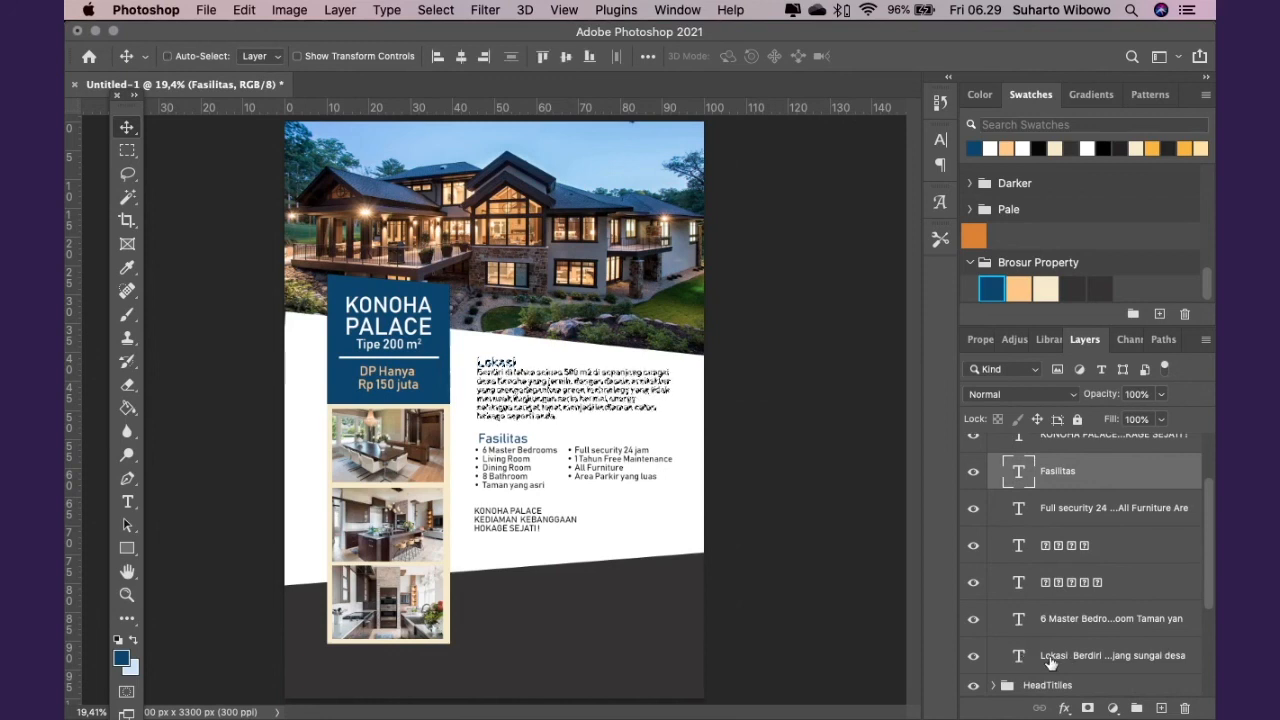
left_click(1044, 658, "super")
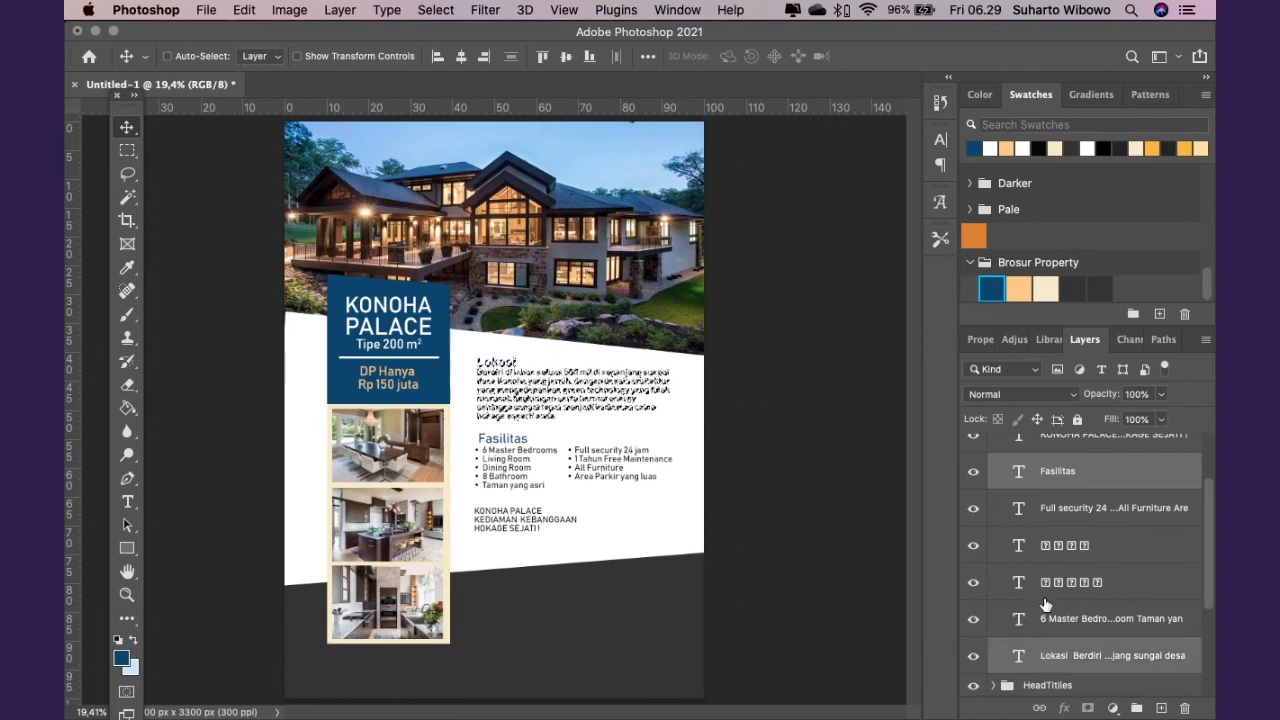
key("super+d")
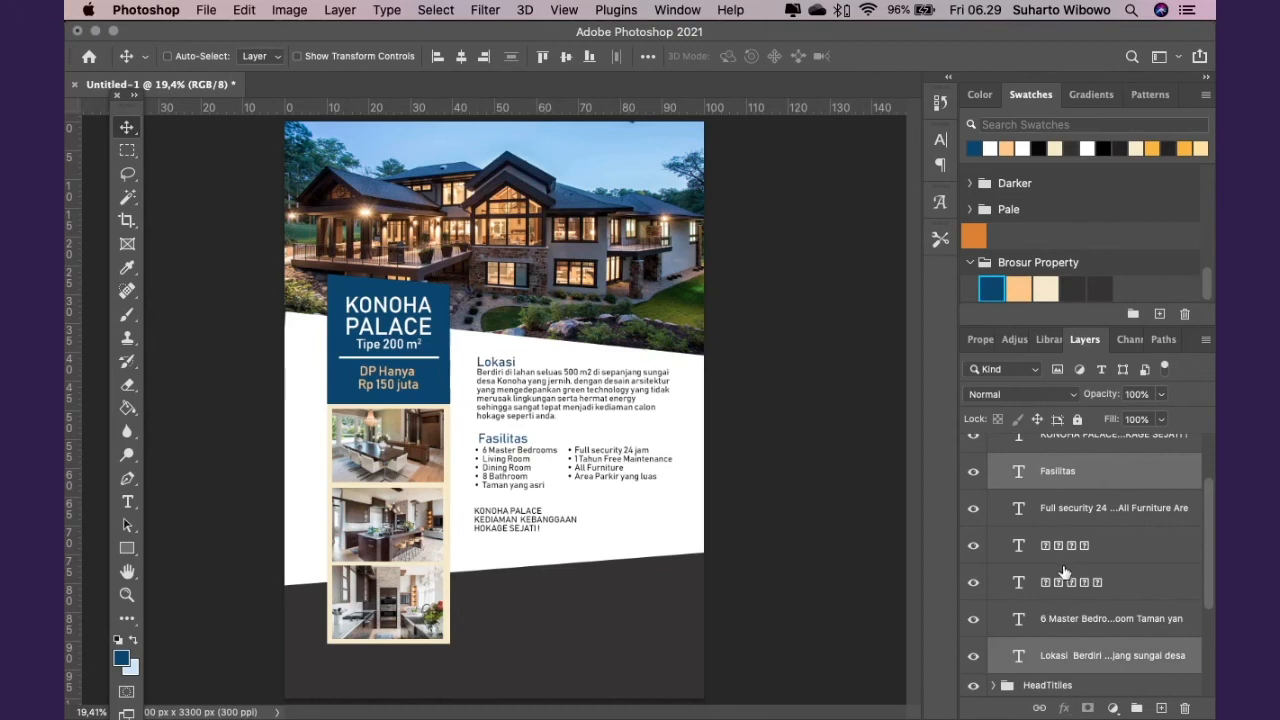
scroll(1064, 572, "up", 1)
scroll(1064, 572, "down", 2)
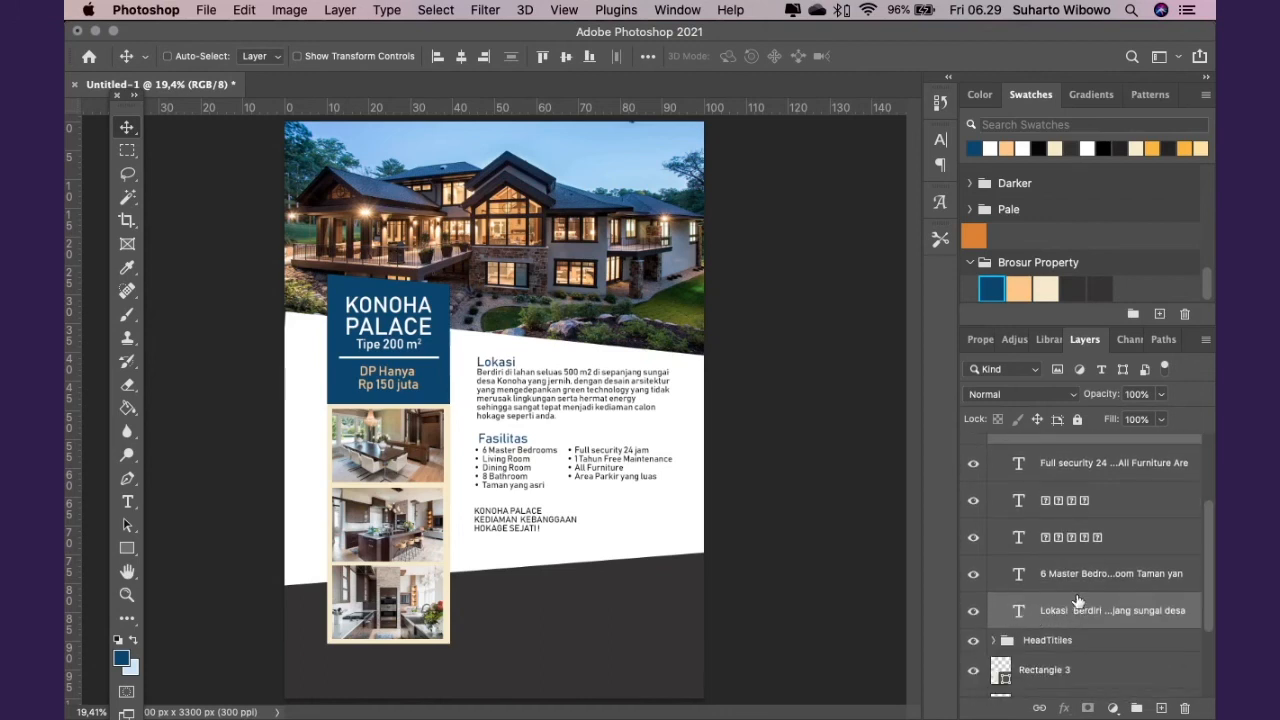
scroll(1075, 600, "up", 2)
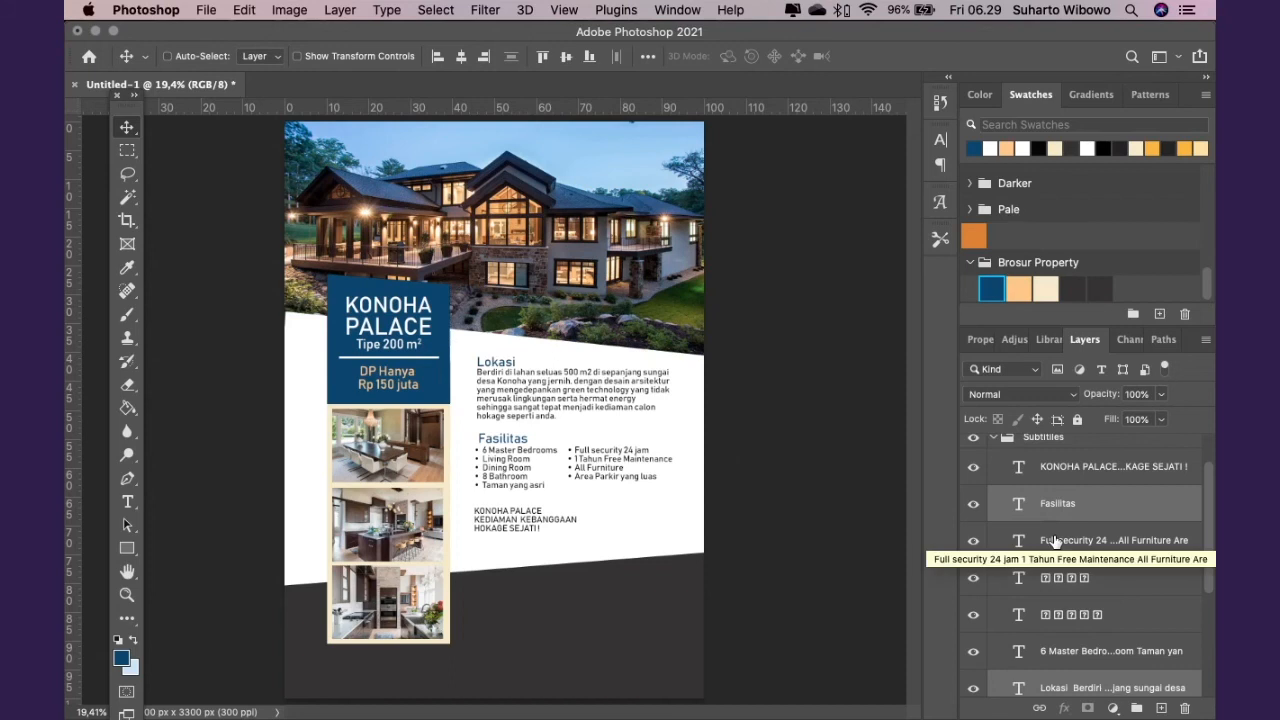
left_click(1052, 617, "super")
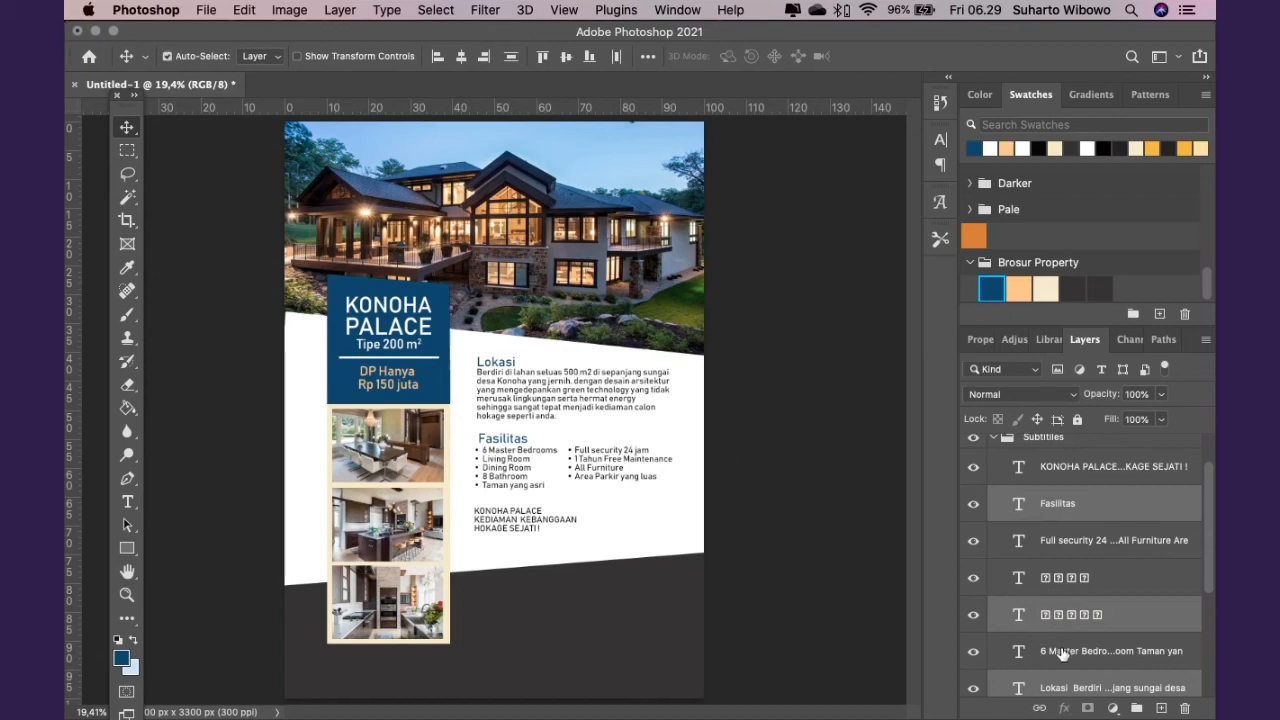
left_click(1062, 652, "super")
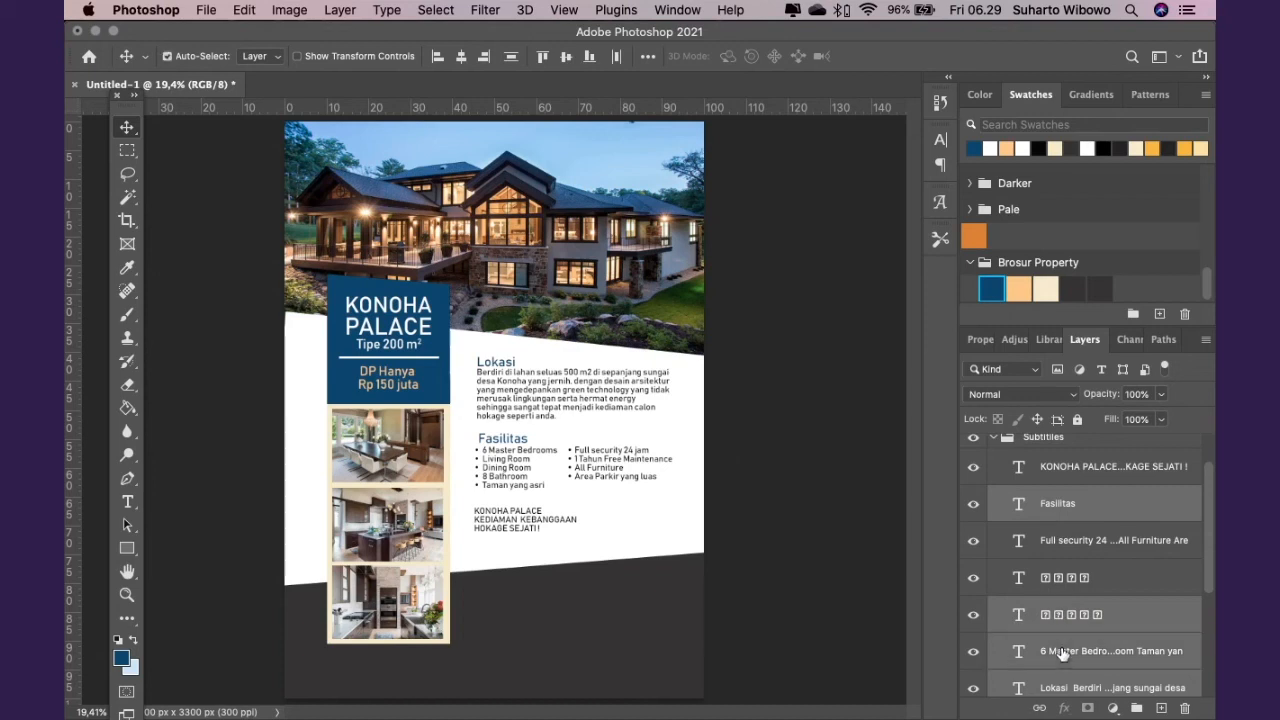
left_click(437, 58)
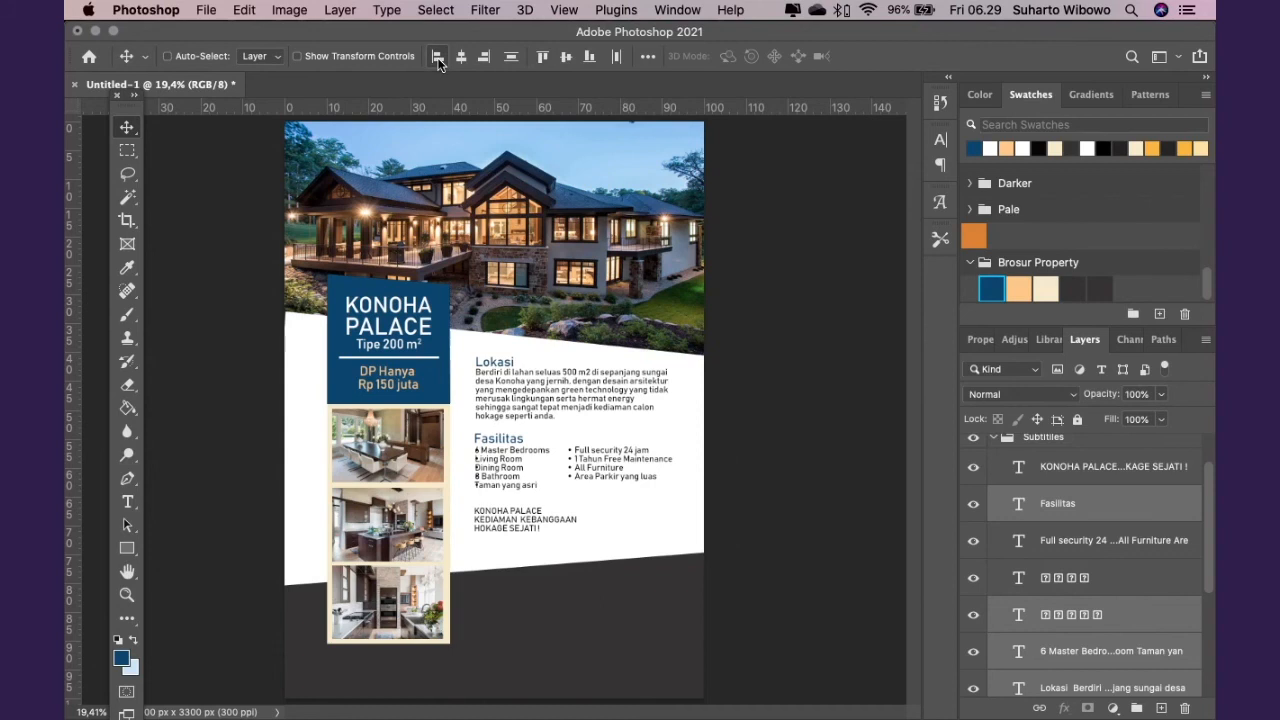
left_click(1082, 655)
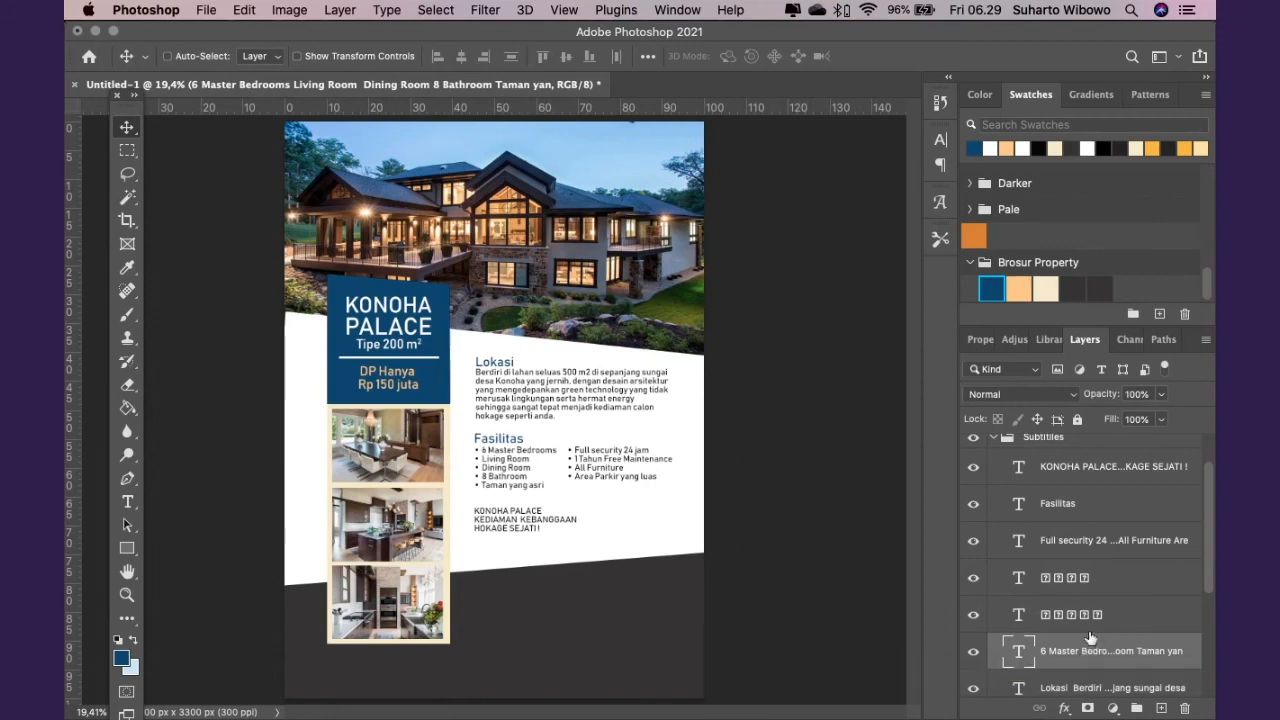
left_click(1063, 545)
left_click(1061, 580, "super")
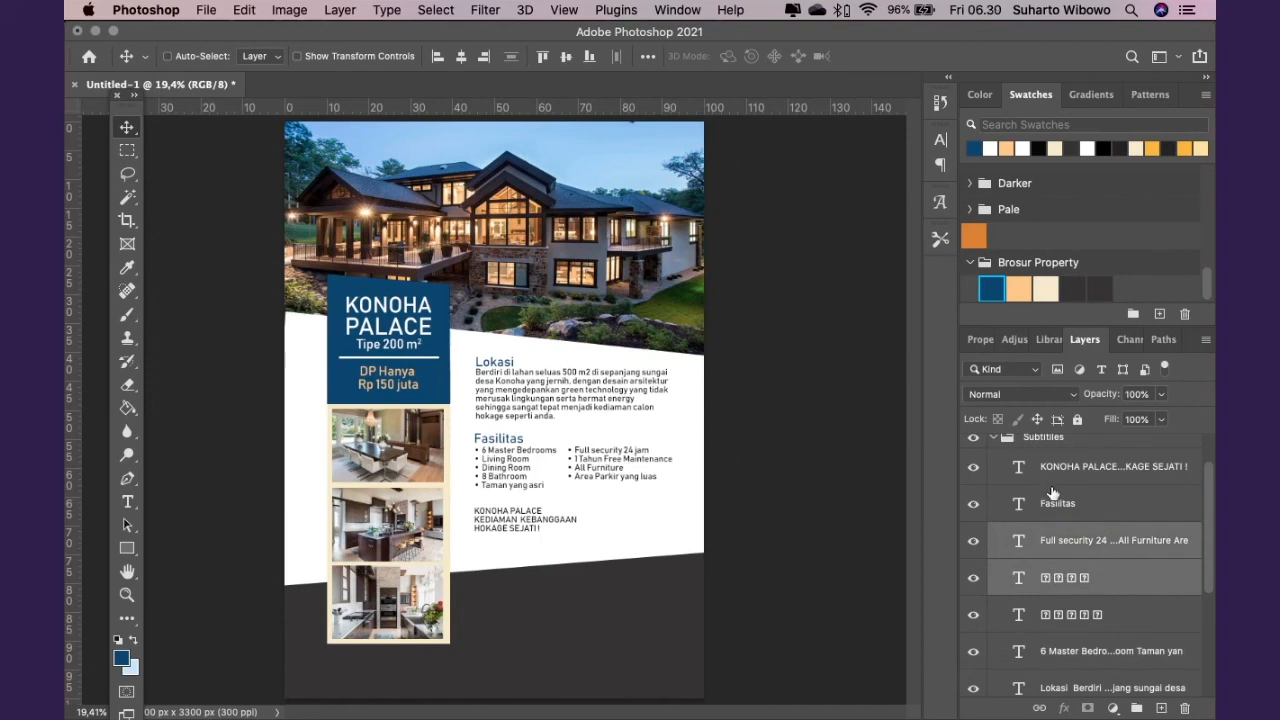
scroll(1070, 655, "down", 2)
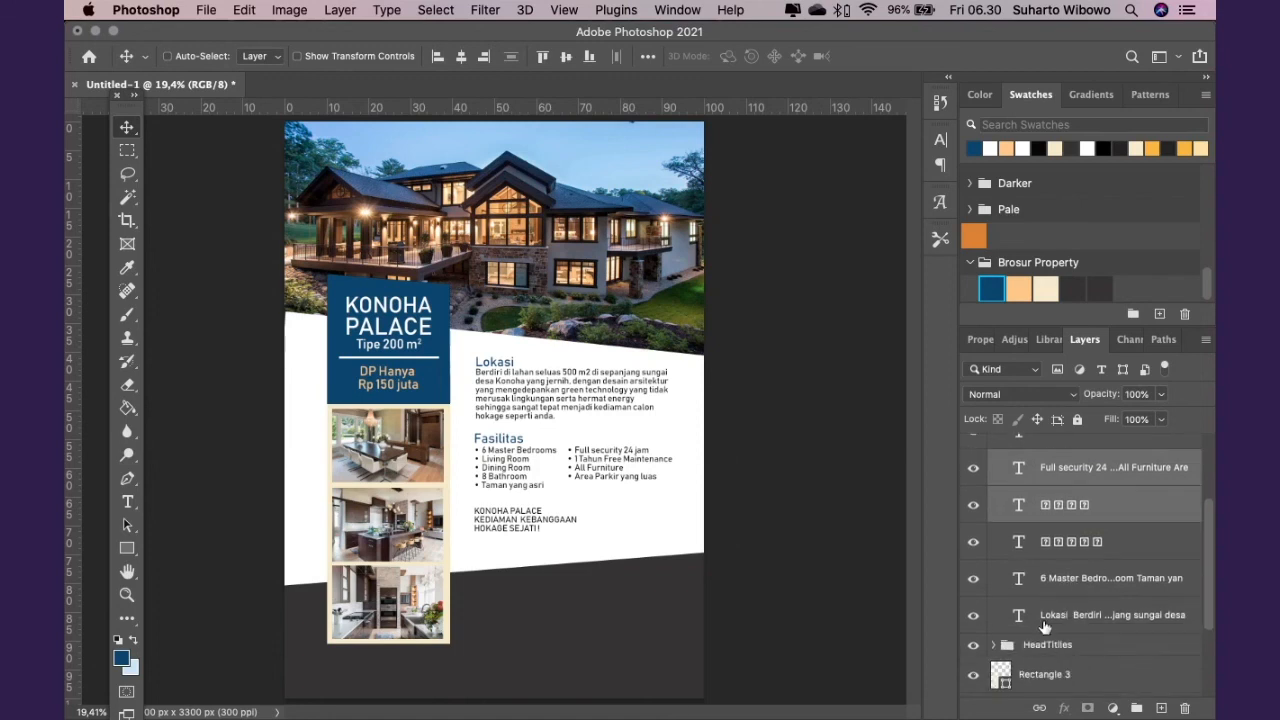
left_click(1030, 615)
double_click(1060, 615)
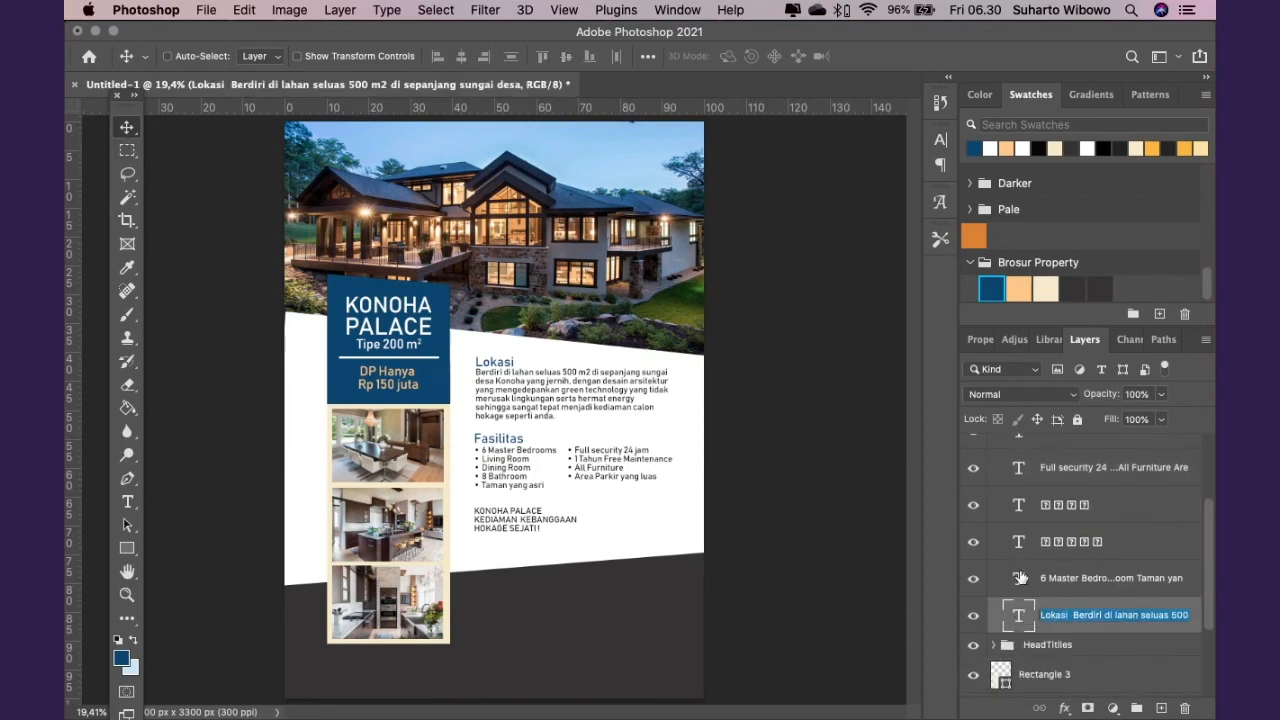
key("Return")
left_click(1083, 584)
Widen the Lokasi text box slightly to match the facilities lists and shorten its height to end just below the paragraph
left_click(1070, 621)
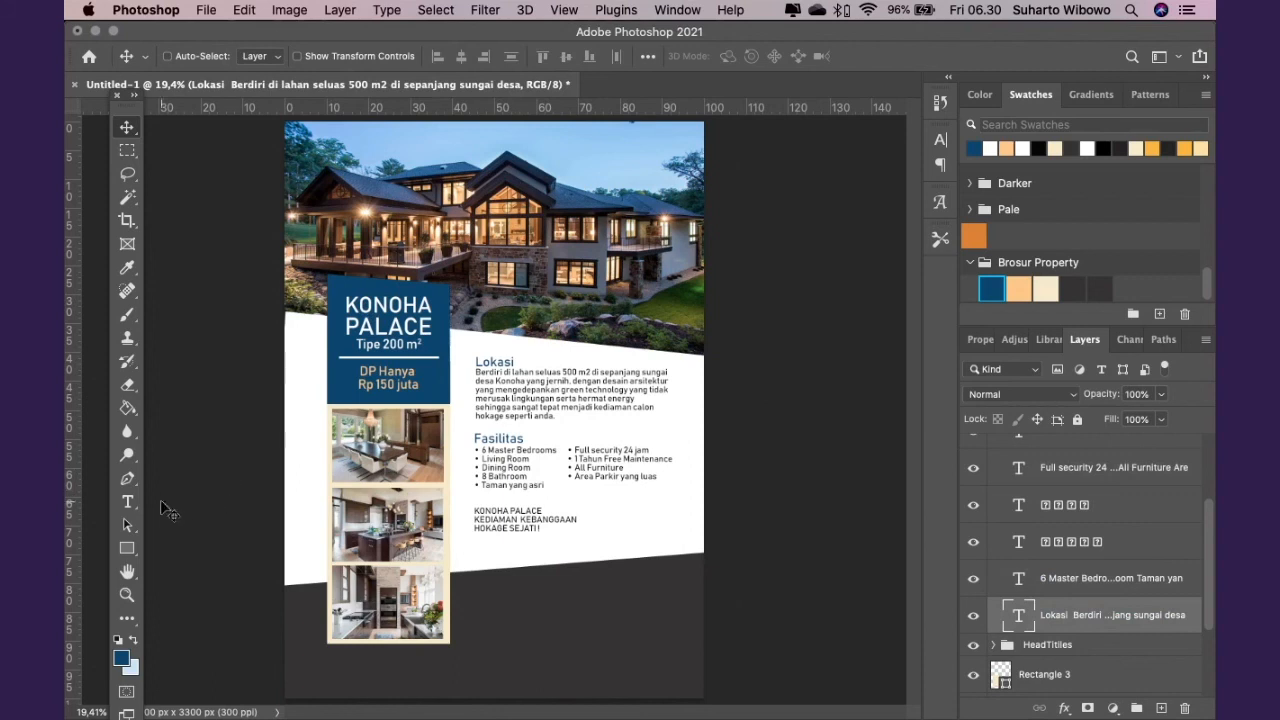
left_click(127, 501)
left_click(597, 400)
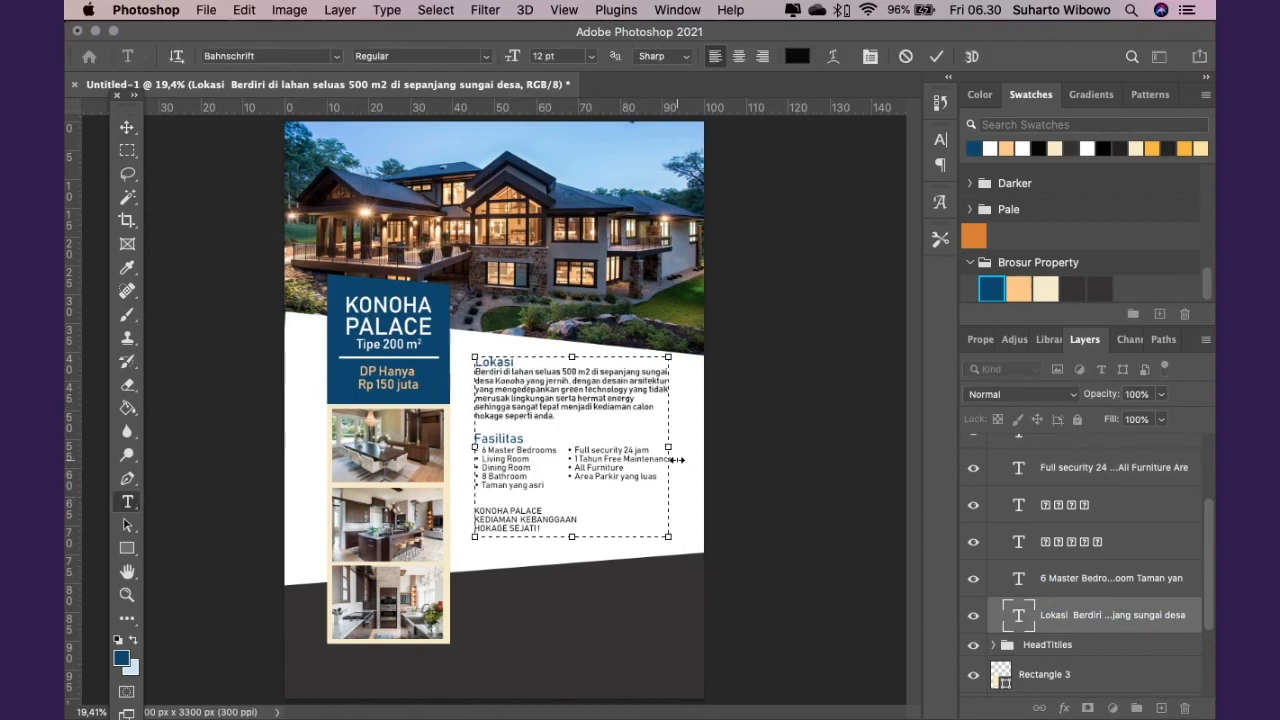
left_click_drag(669, 447, 679, 446)
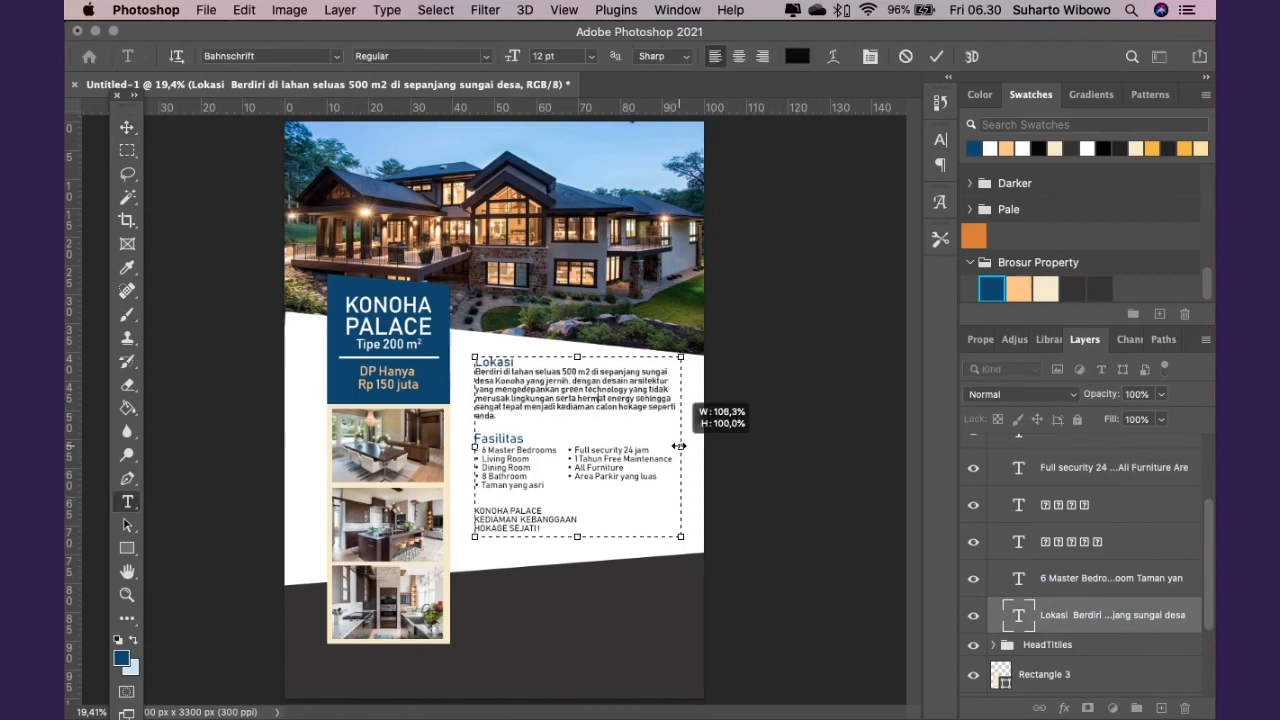
left_click_drag(577, 537, 580, 422)
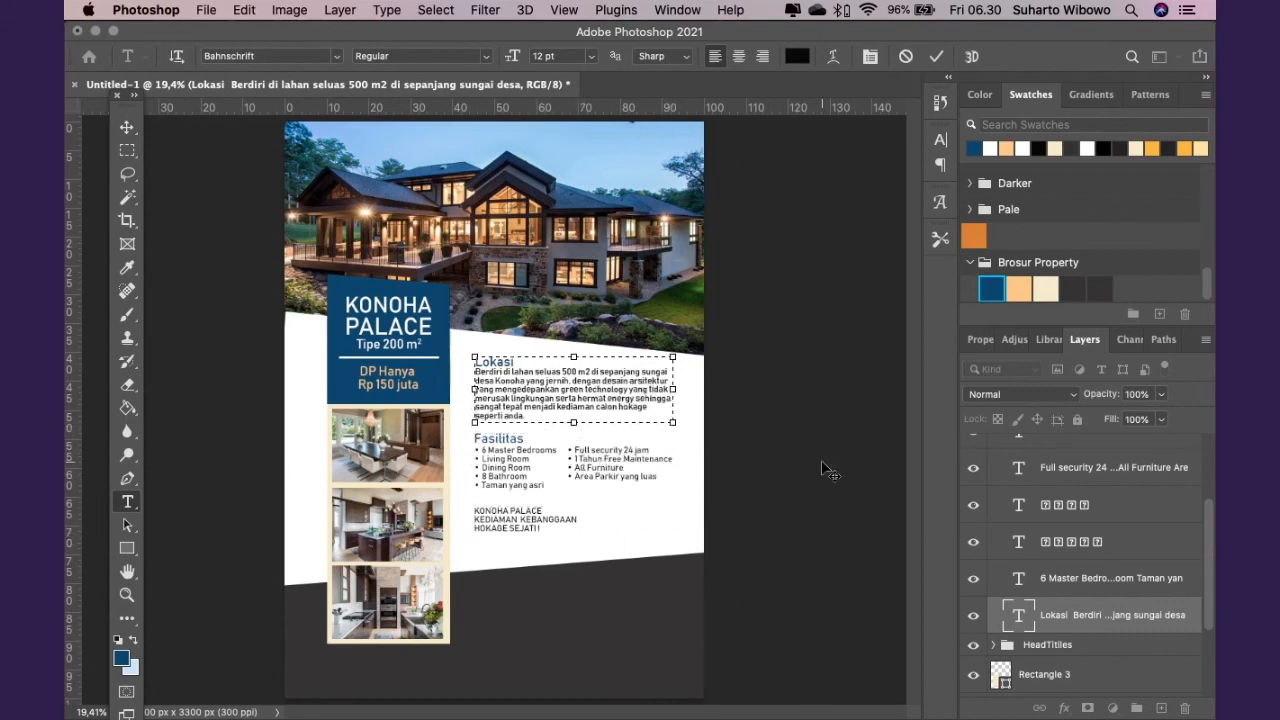
left_click(128, 128)
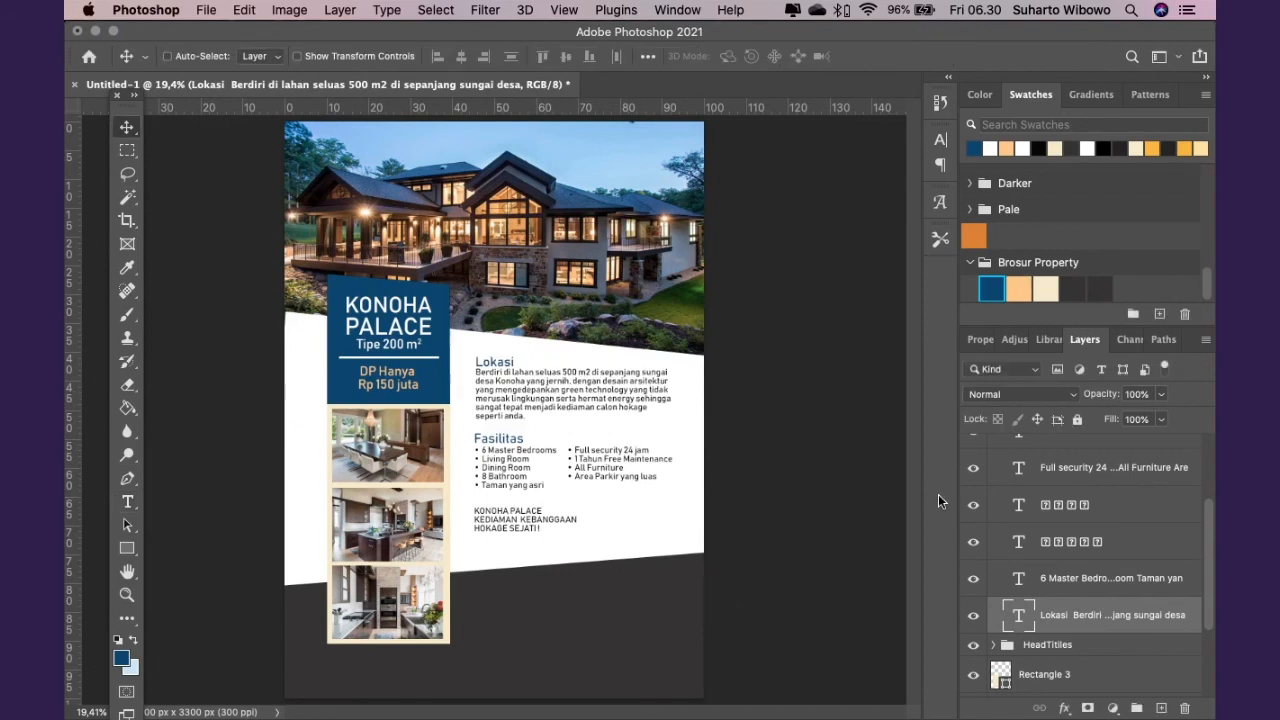
Enlarge the KONOHA PALACE KEDIAMAN KEBANGGAAN HOKAGE SEJATI ! slogan, trying 30 pt and 24 pt before setting 22 pt
scroll(1061, 497, "up", 3)
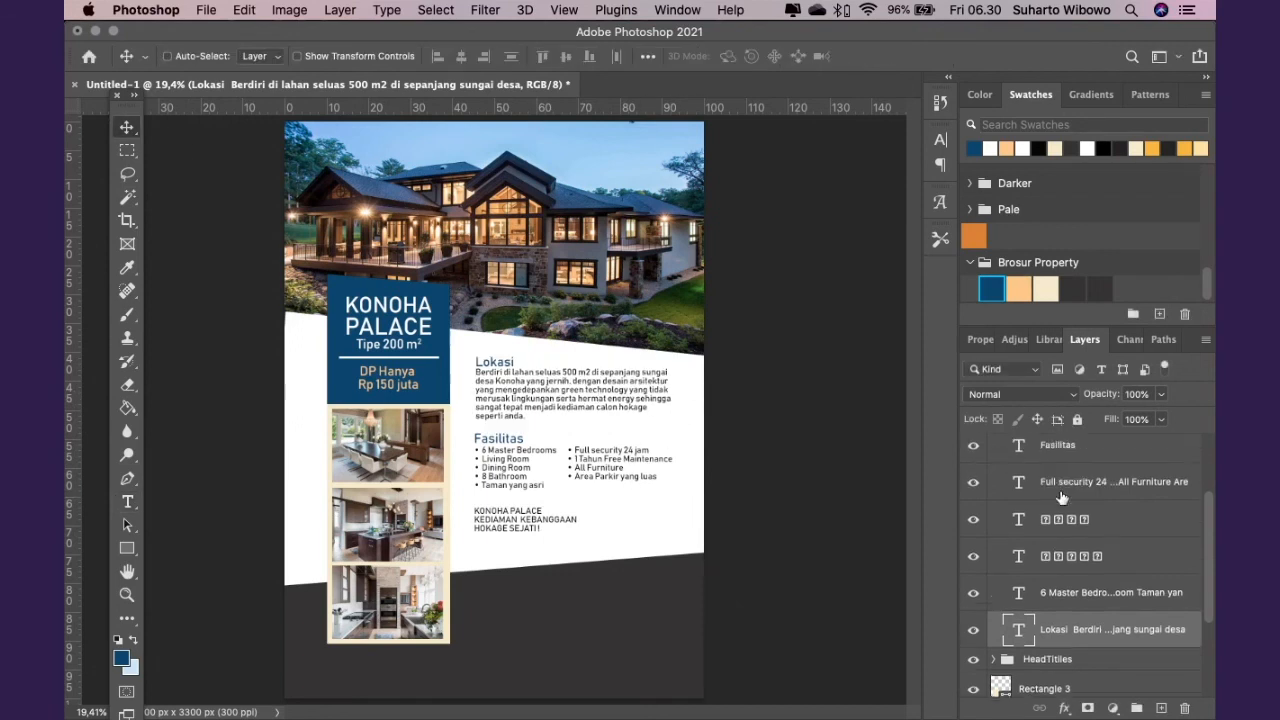
double_click(1018, 520)
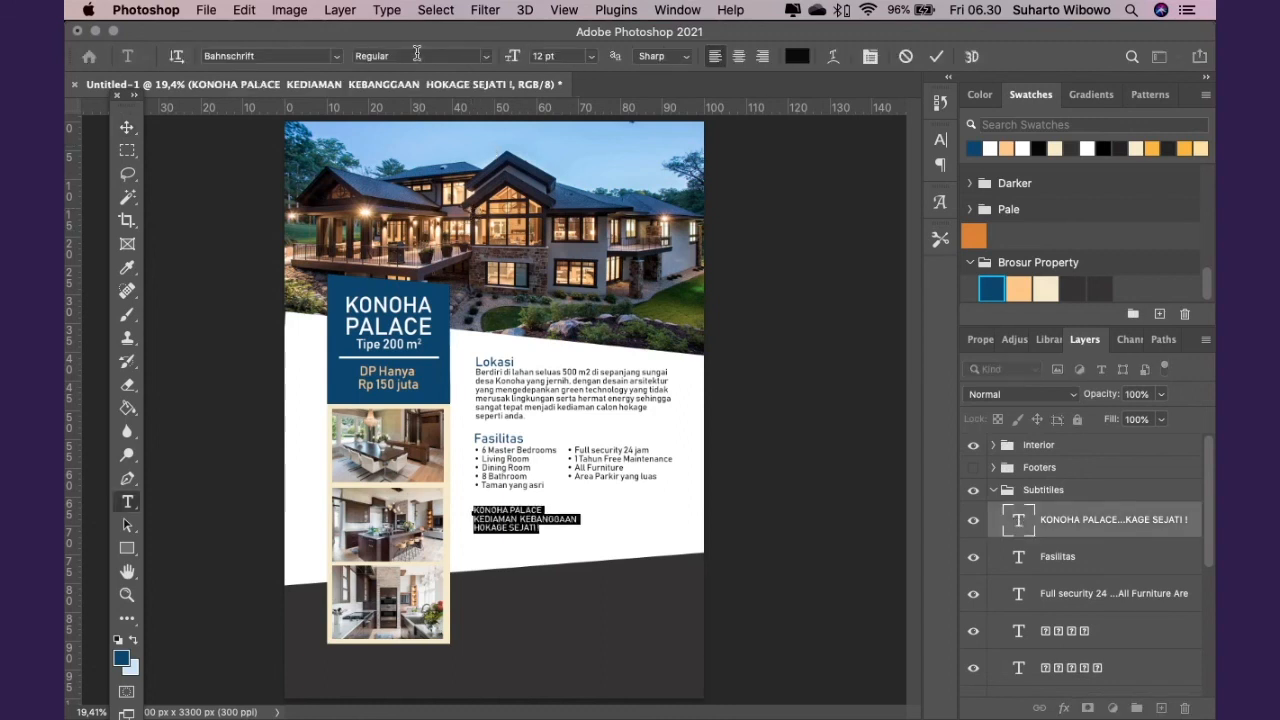
left_click(597, 61)
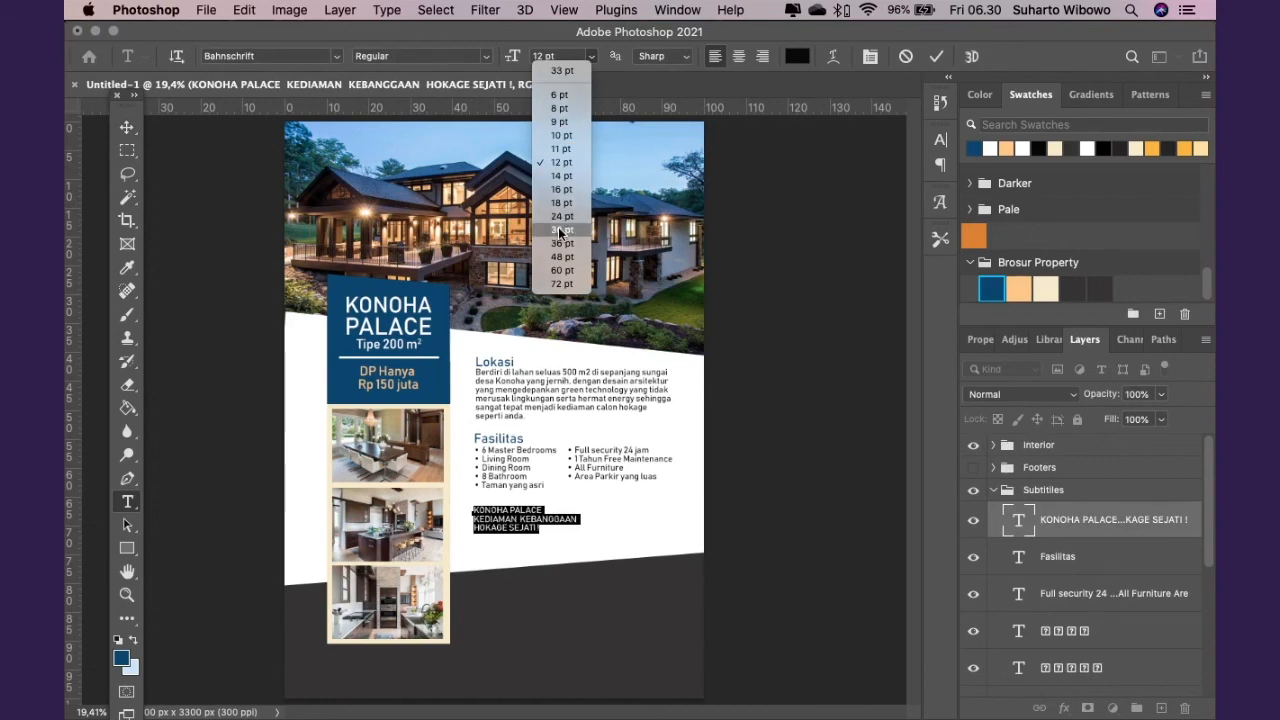
left_click(559, 231)
left_click(593, 60)
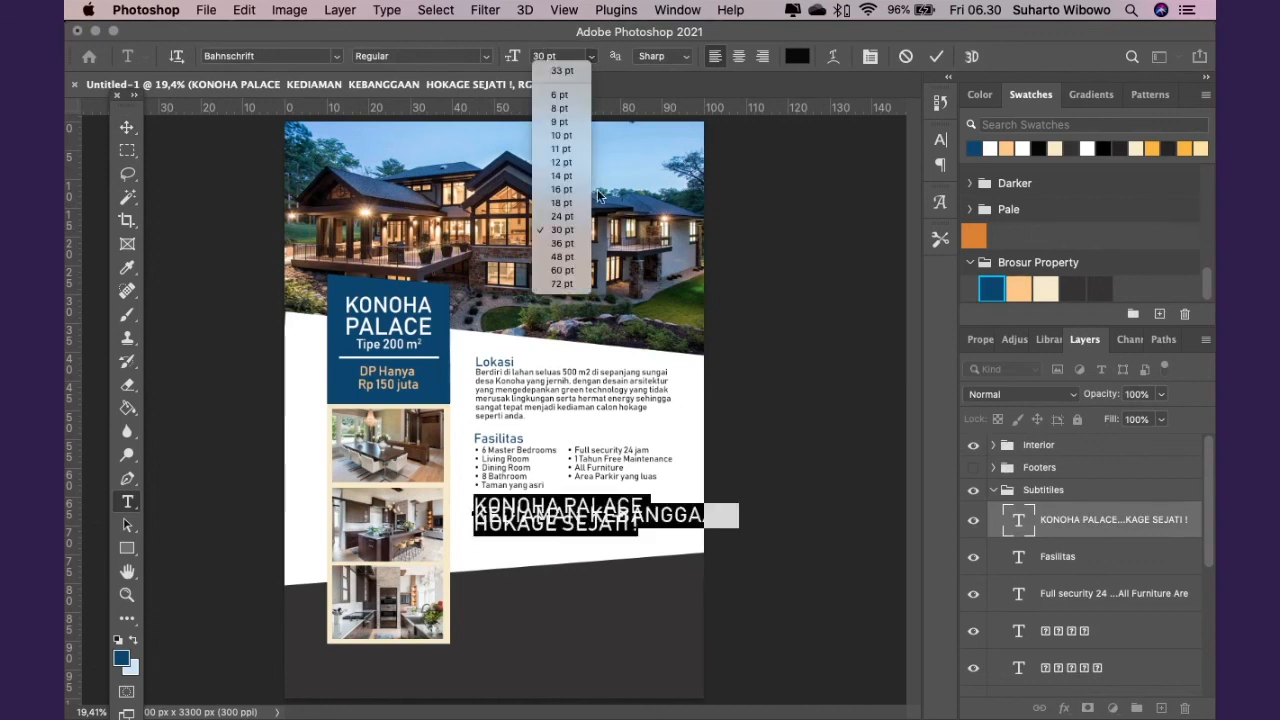
left_click(570, 216)
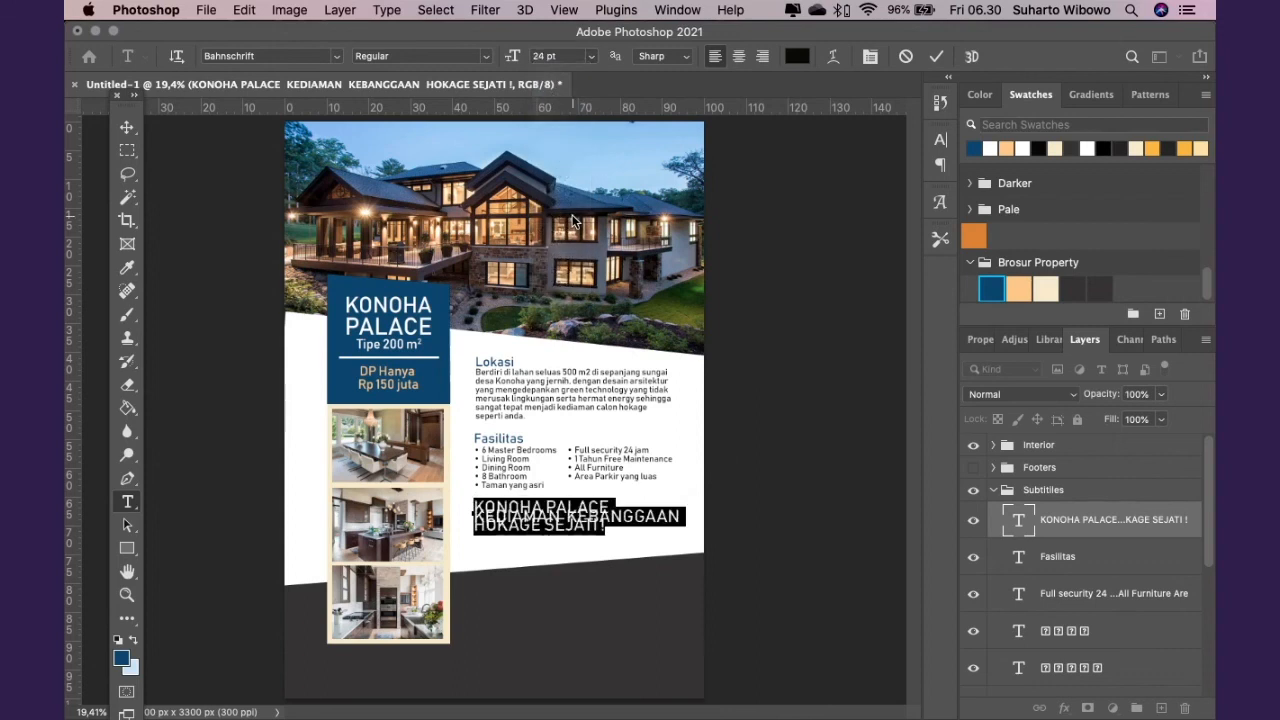
left_click(548, 56)
type("22")
key("Return")
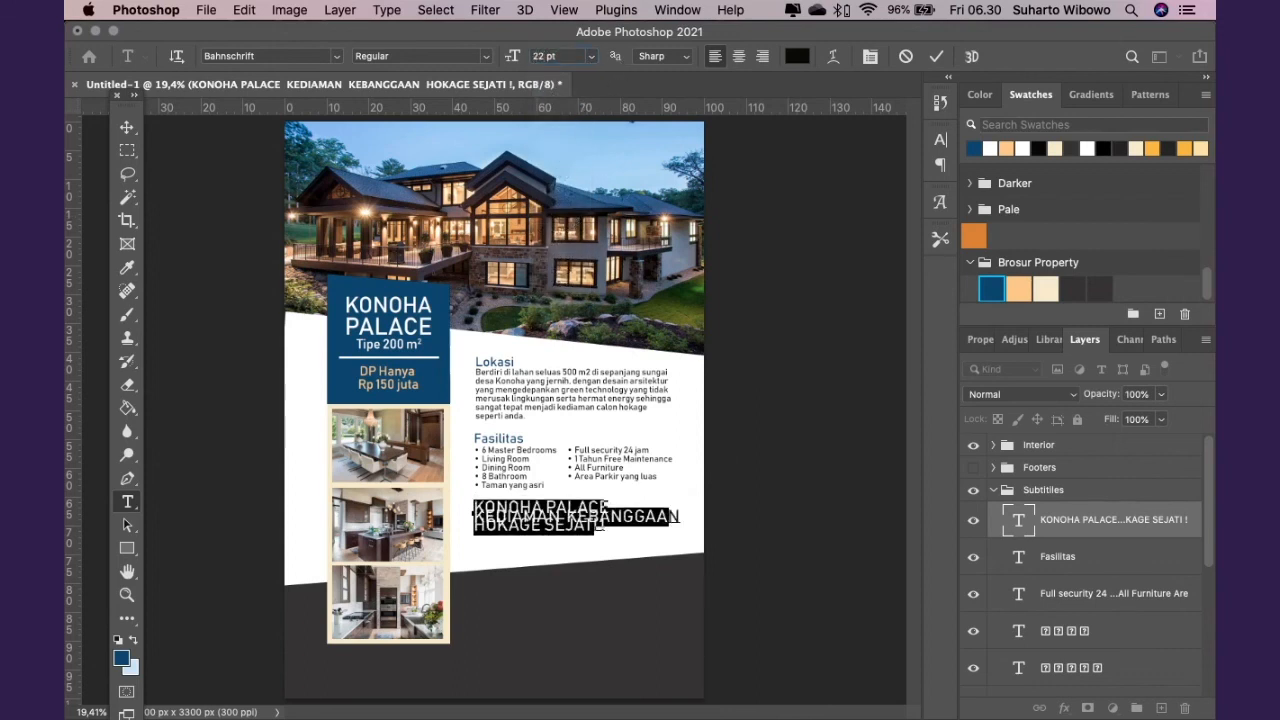
Increase the slogan's line spacing, trying 18 pt before setting the leading to 20 pt, and commit the text
left_click(872, 57)
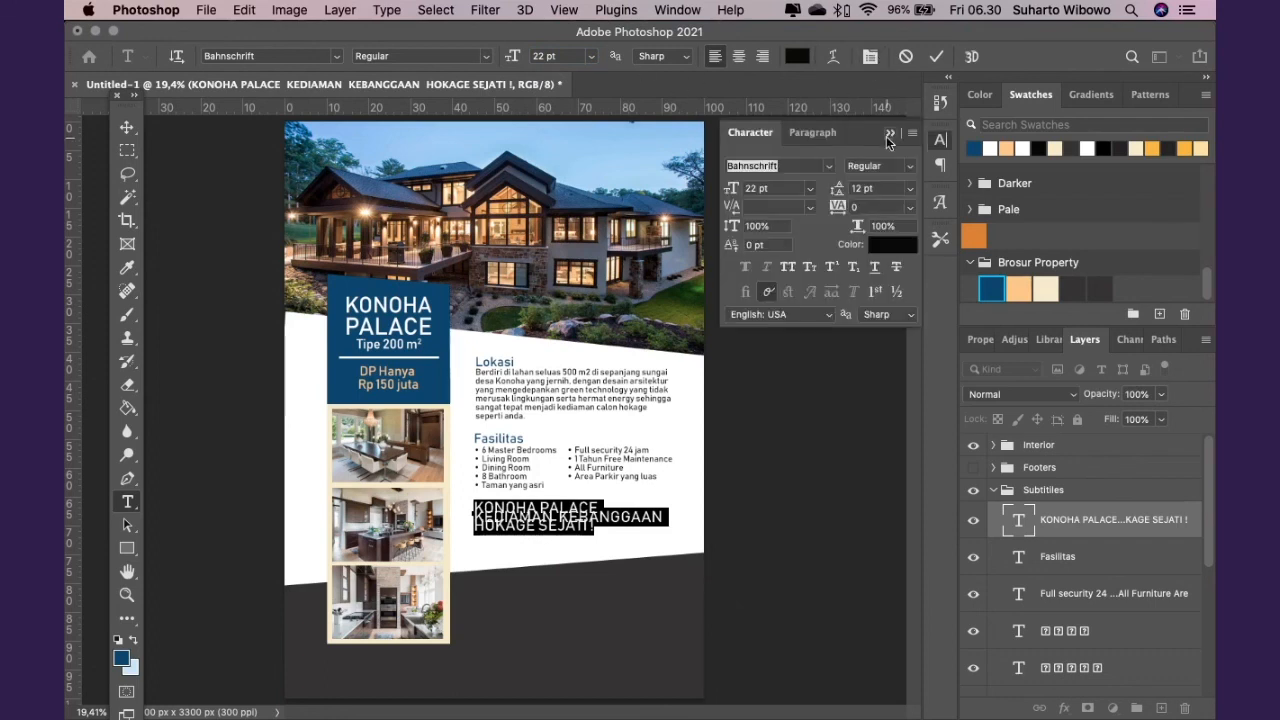
left_click(909, 188)
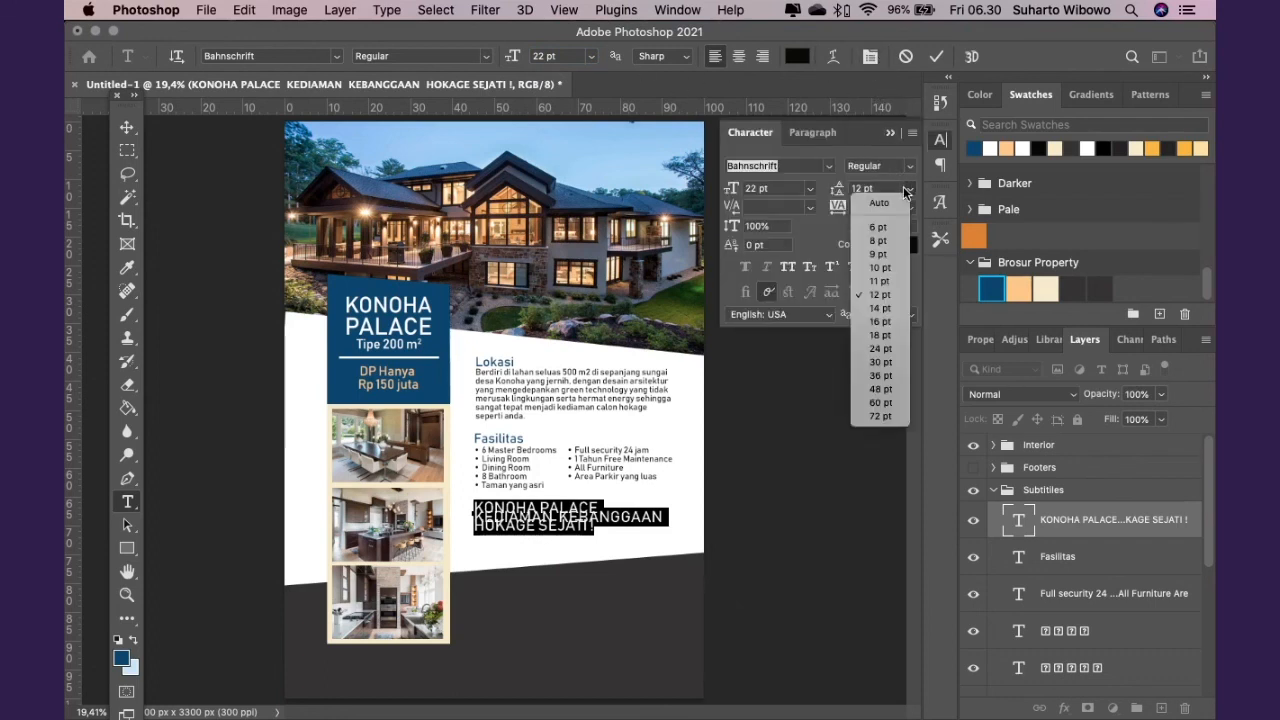
left_click(885, 335)
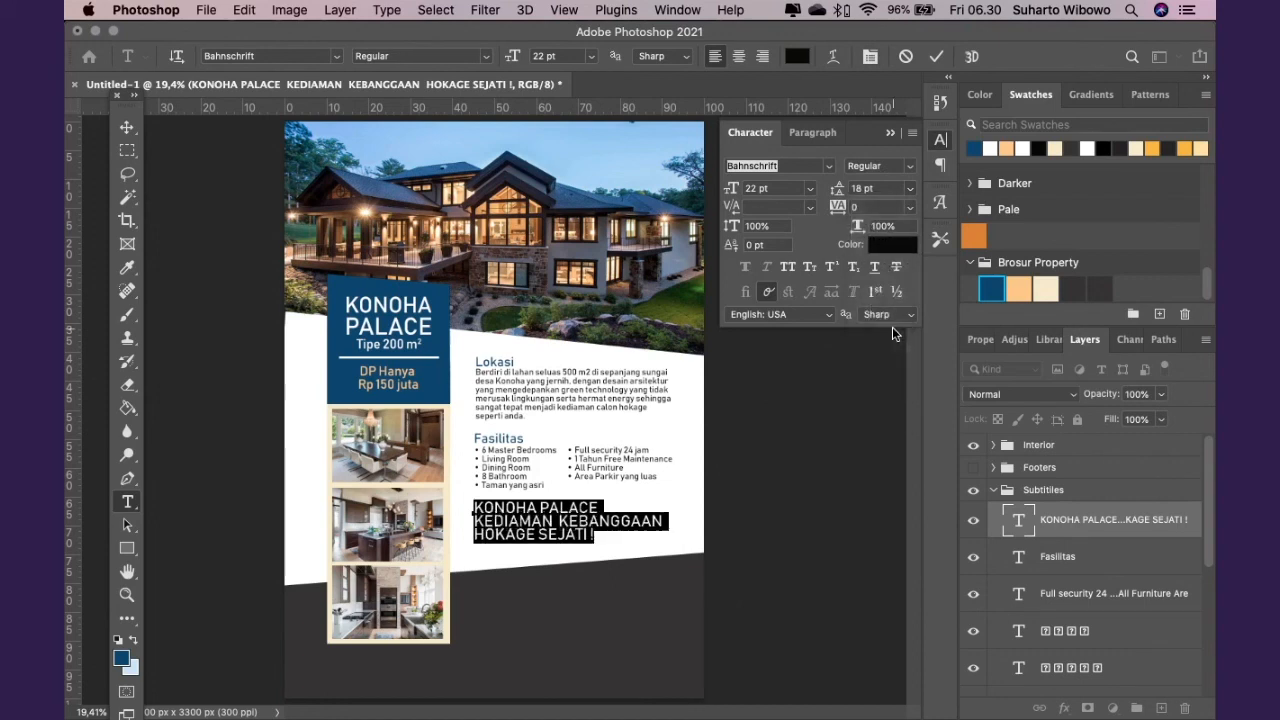
left_click(909, 190)
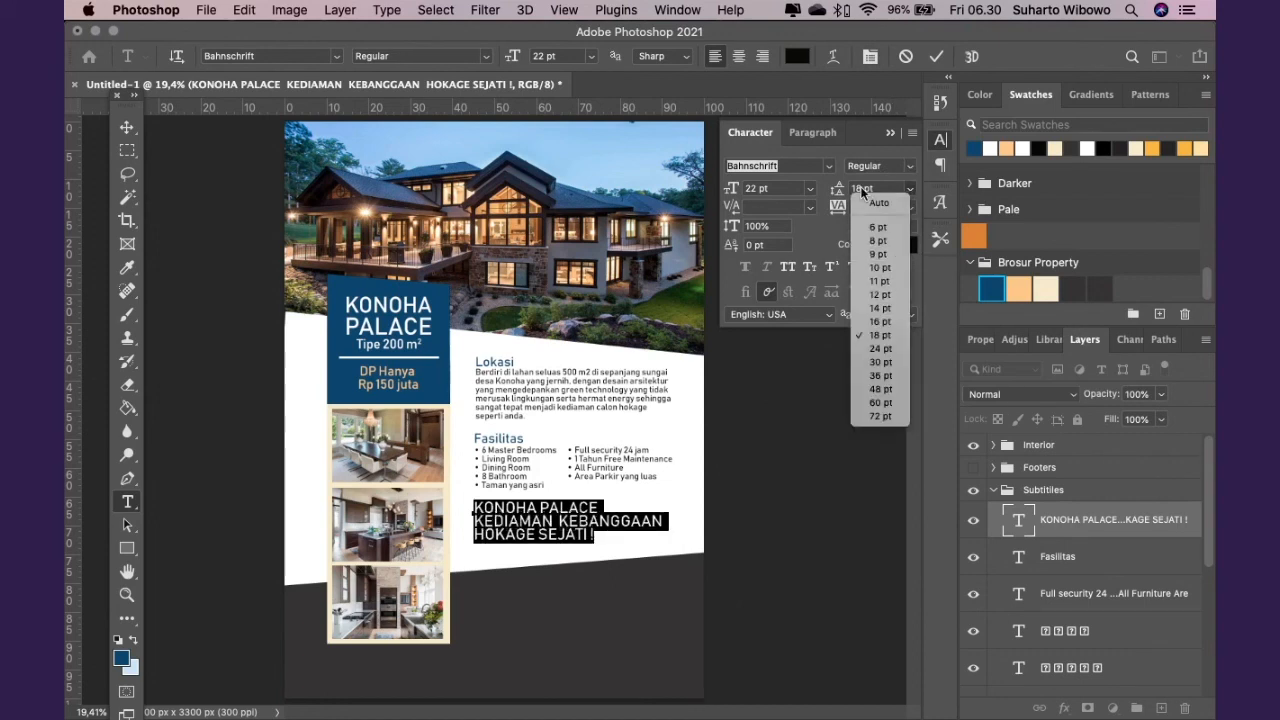
left_click(870, 192)
left_click(868, 189)
key("Left")
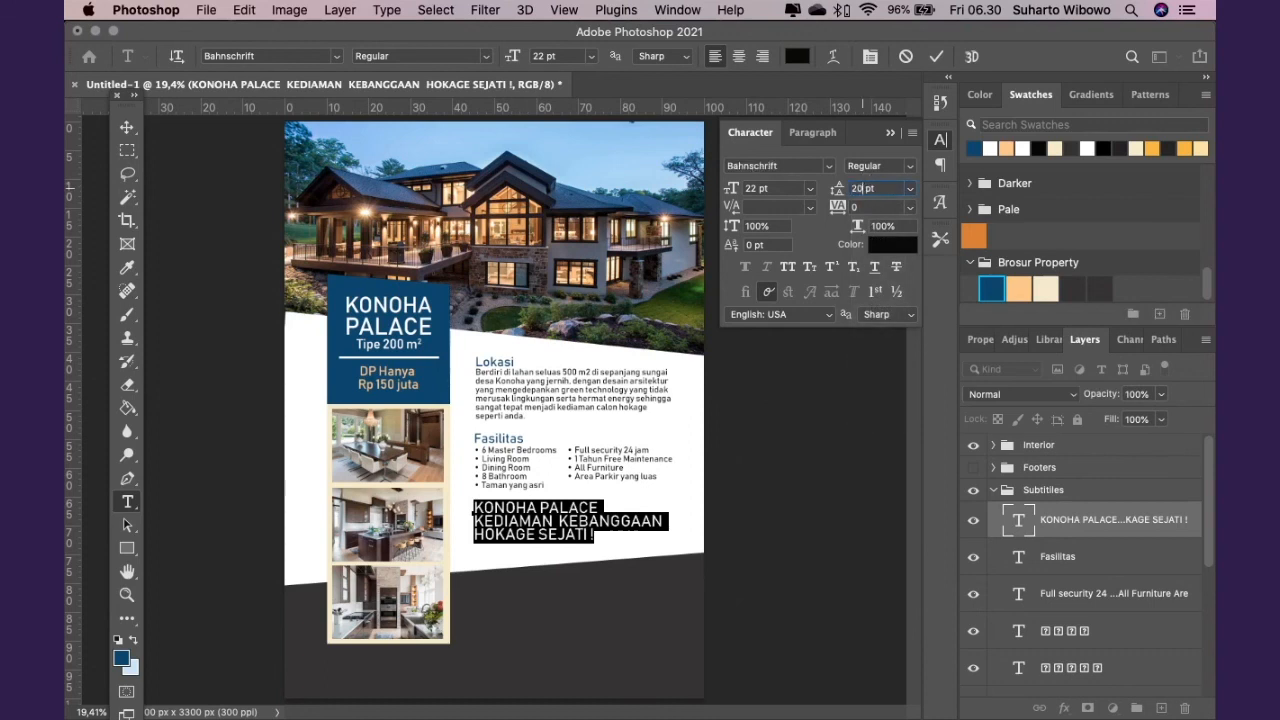
type("20")
key("Return")
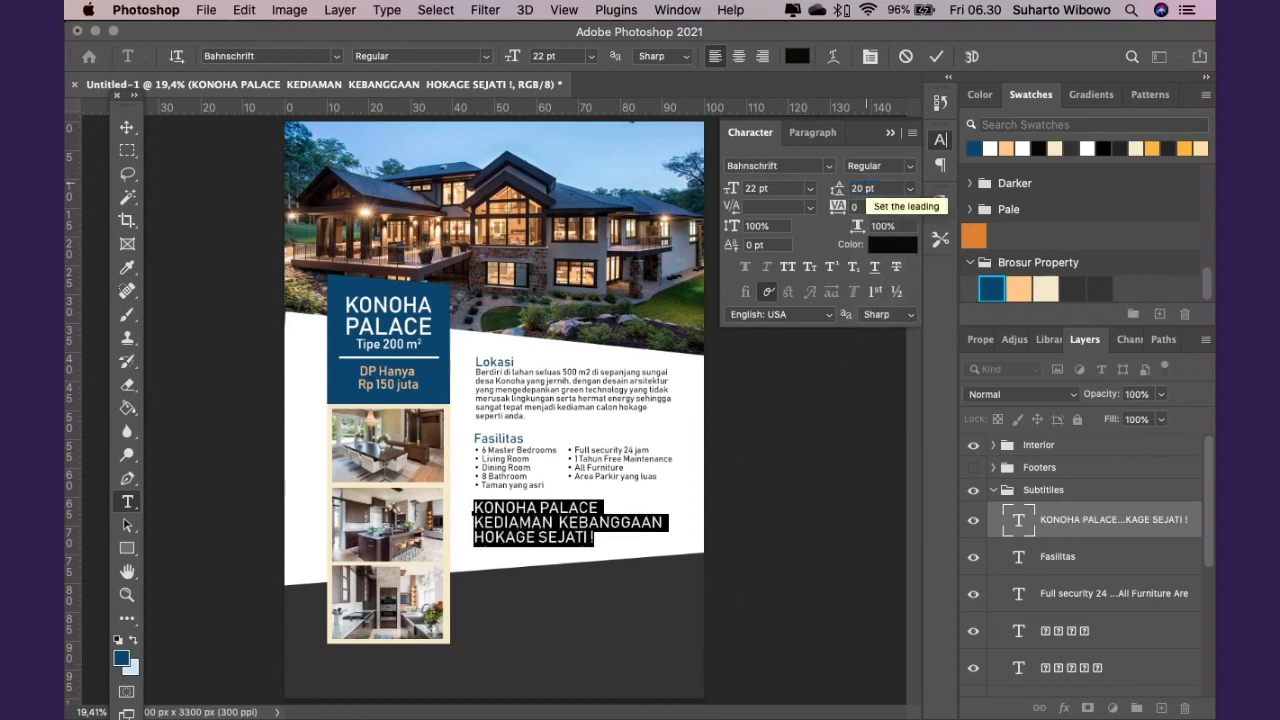
left_click(127, 127)
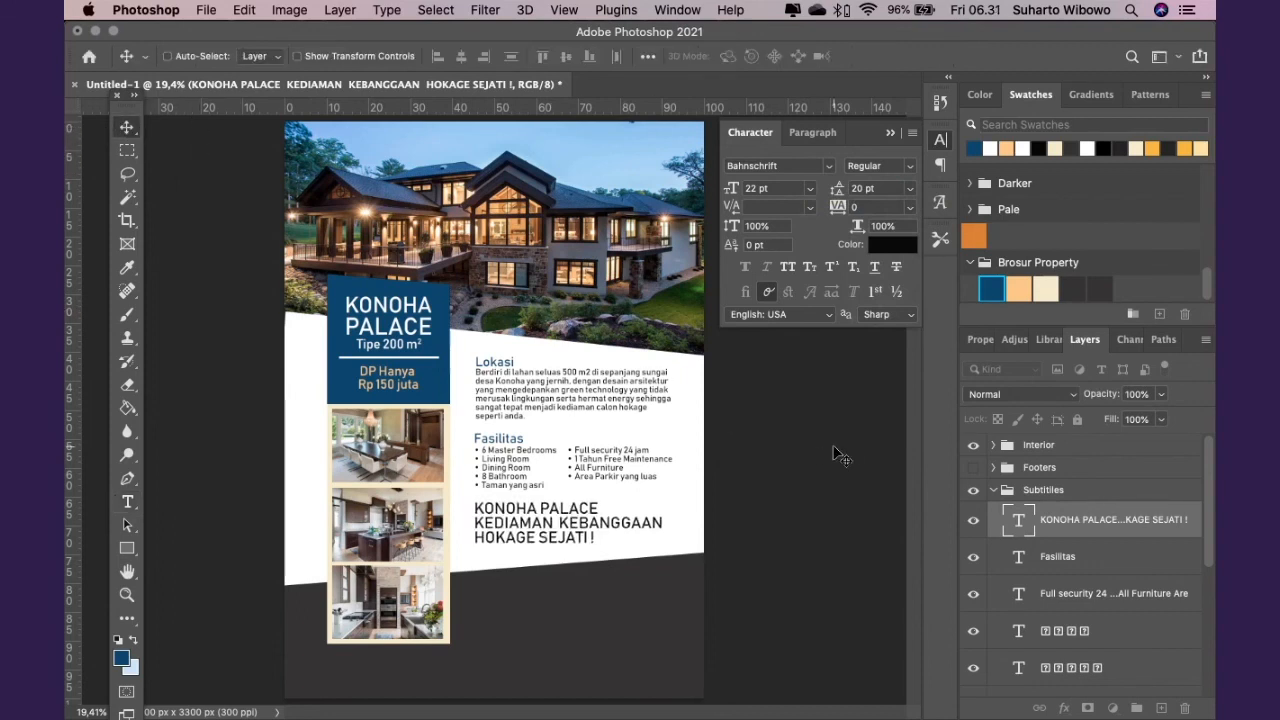
Collapse the Subtitiles group and nudge the whole group left toward the photo column, testing slight height shifts but keeping its original height
left_click(993, 490)
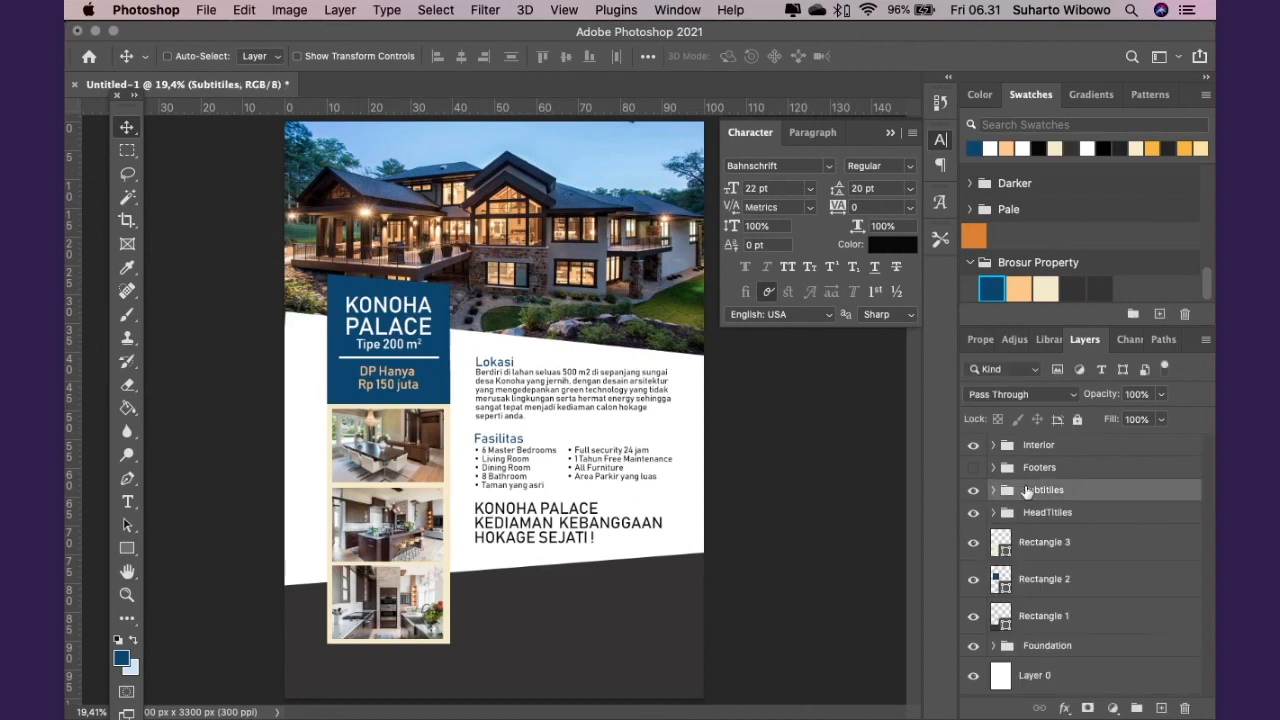
key("shift+Up")
key("shift+Up")
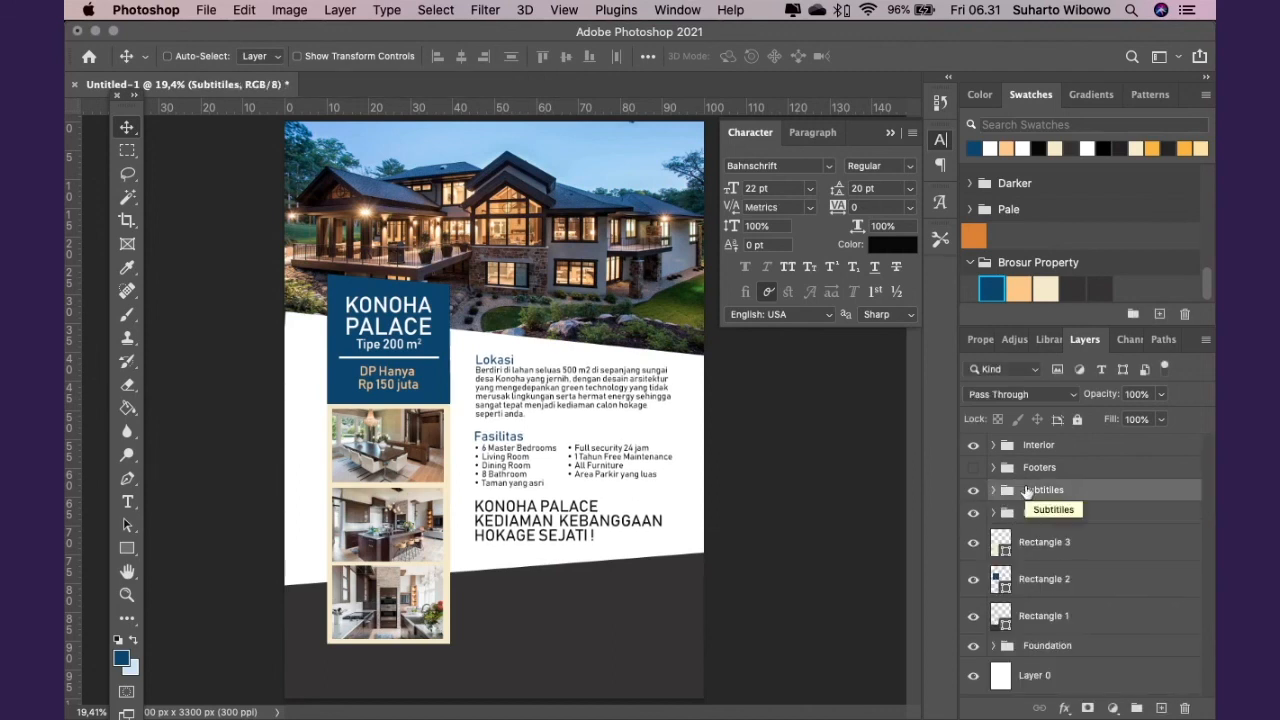
key("shift+Up")
key("shift+Down")
key("shift+Down")
key("shift+Down")
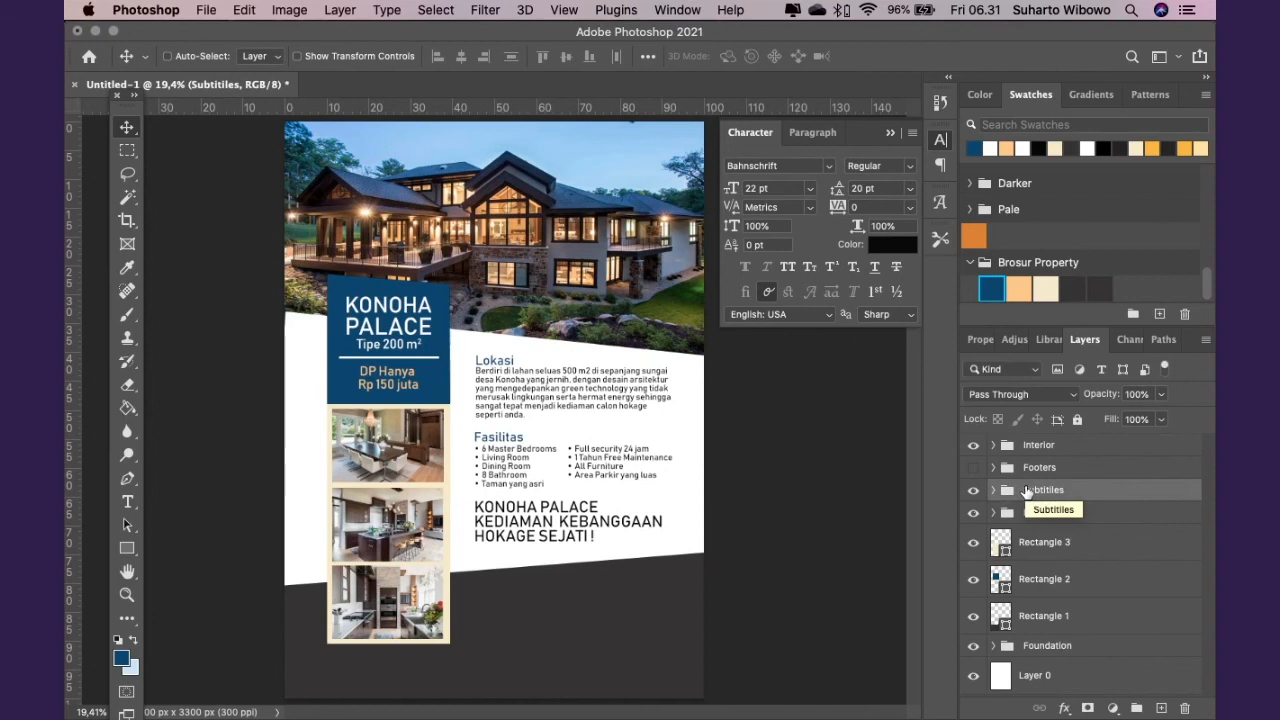
key("shift+Up")
key("shift+Down")
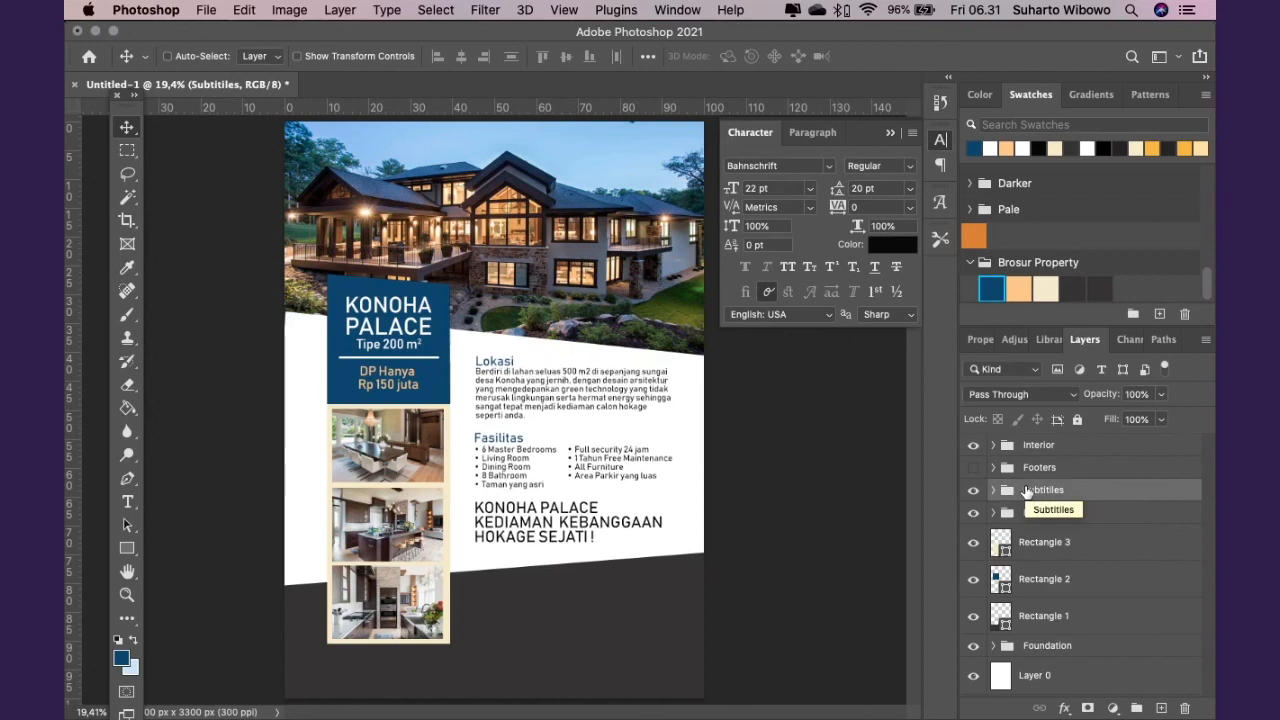
key("shift+Left")
key("shift+Left")
key("shift+Left")
key("shift+Left")
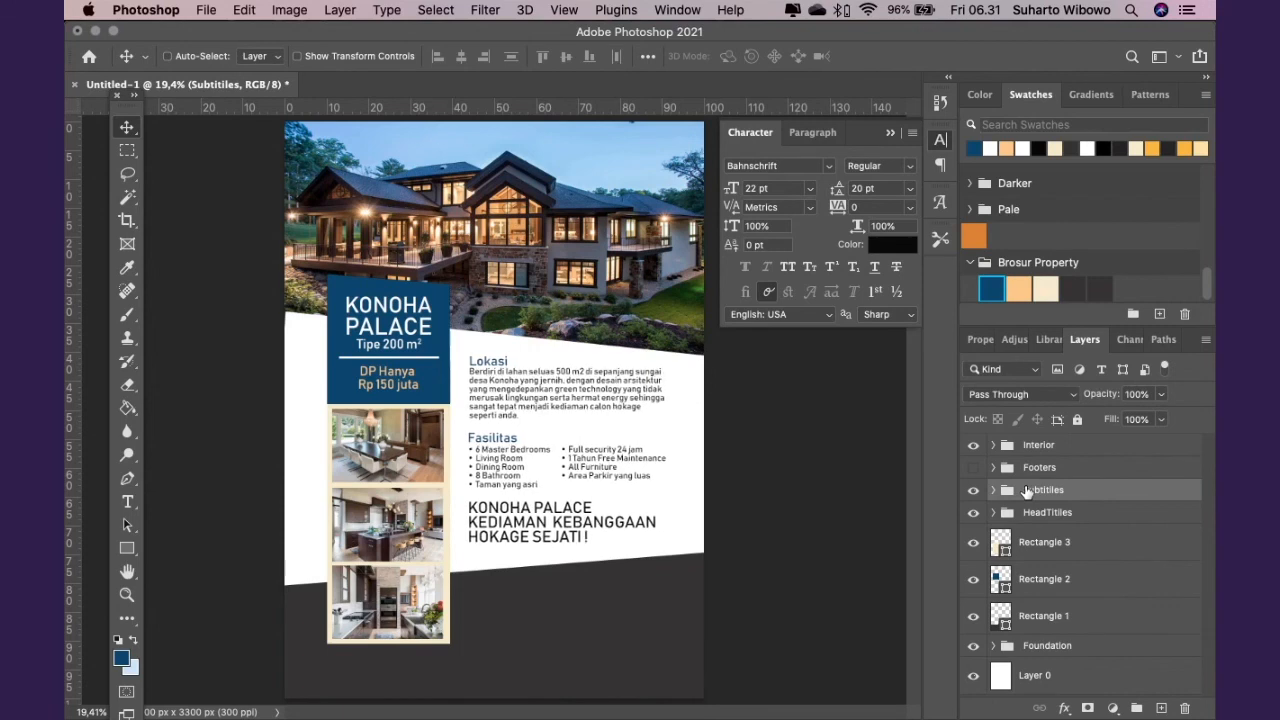
key("shift+Left")
key("shift+Left")
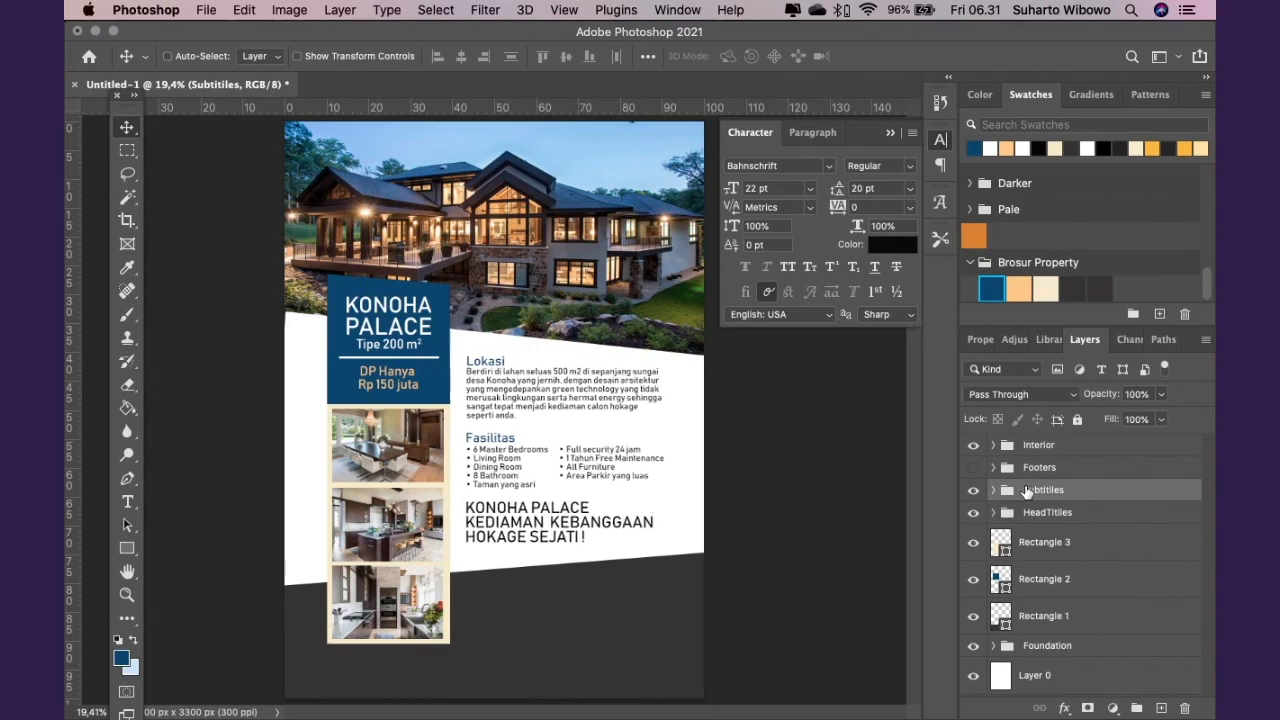
Show the guides and add a vertical guide along the left edge of the Lokasi and Fasilitas texts
key("super+semicolon")
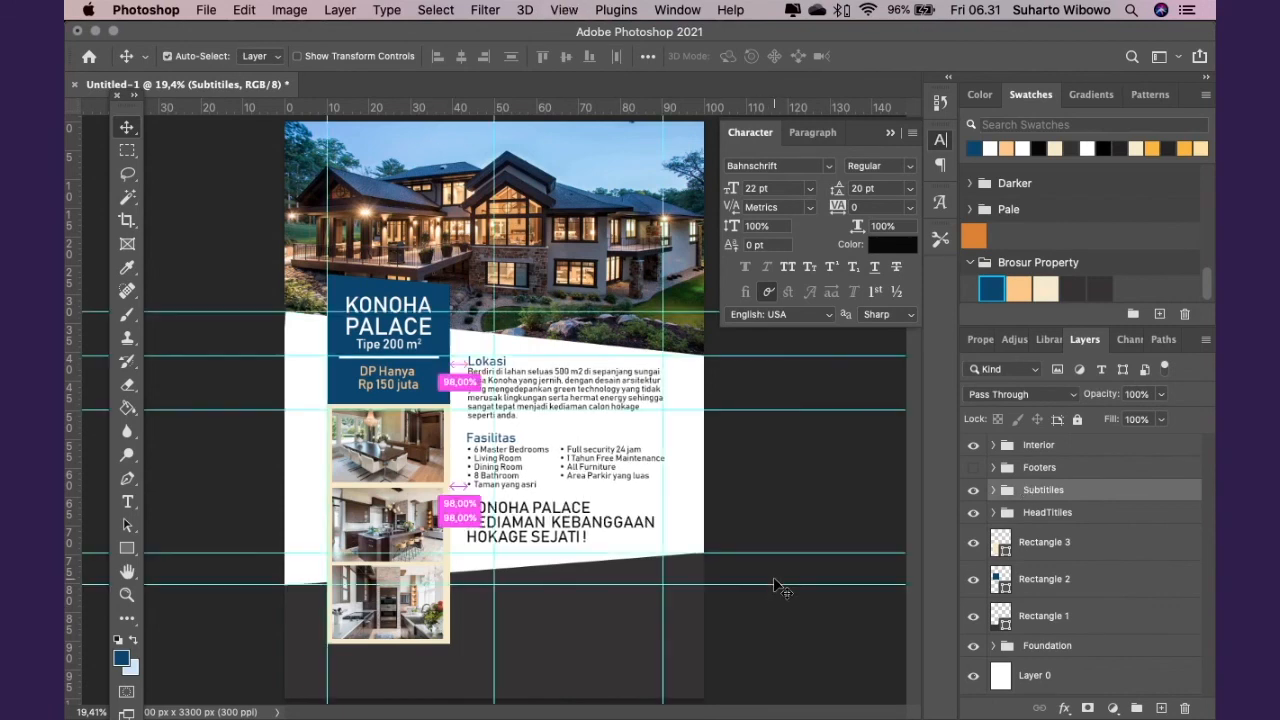
left_click_drag(76, 442, 467, 455)
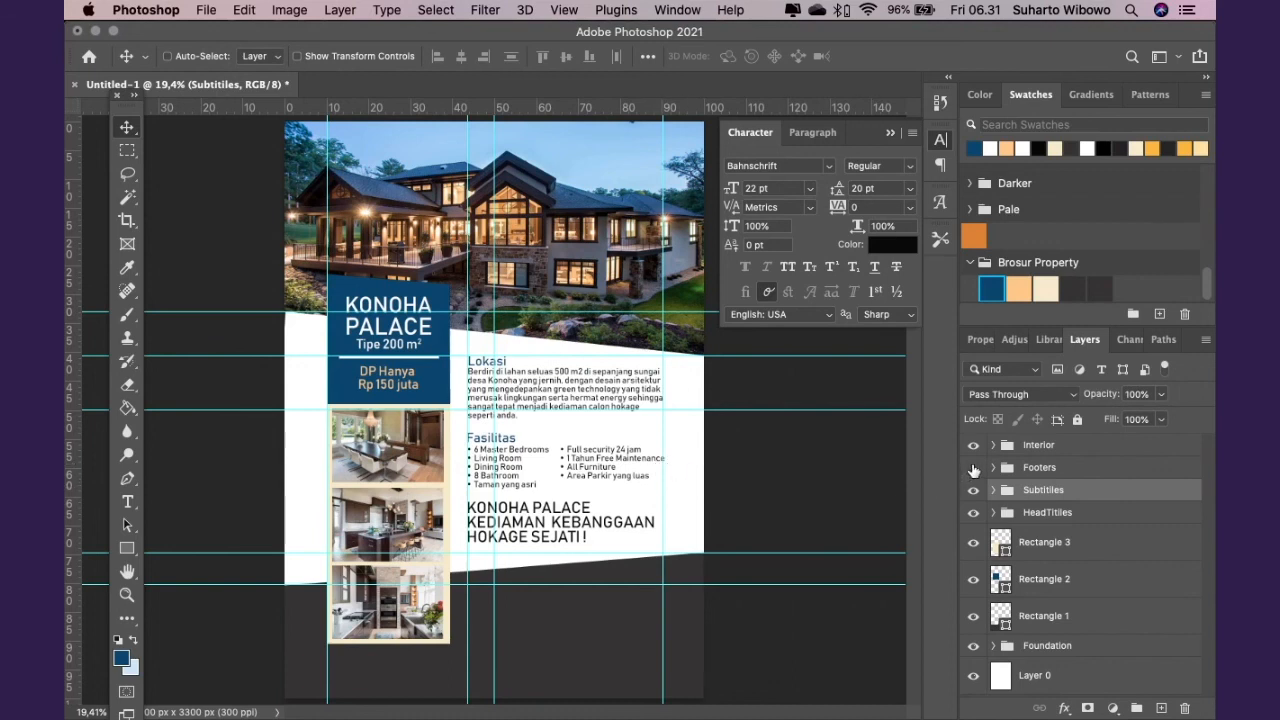
Make the Footers group visible and align the left edges of its four text layers
left_click(971, 467)
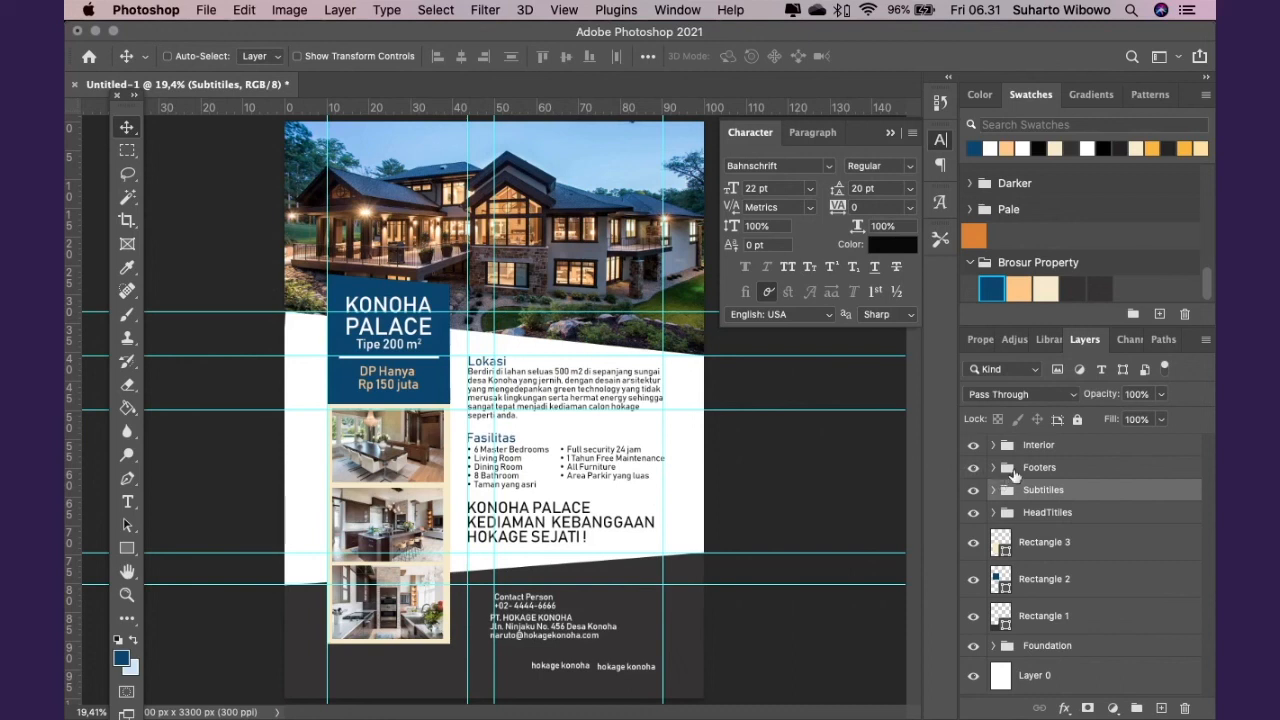
left_click(1000, 467)
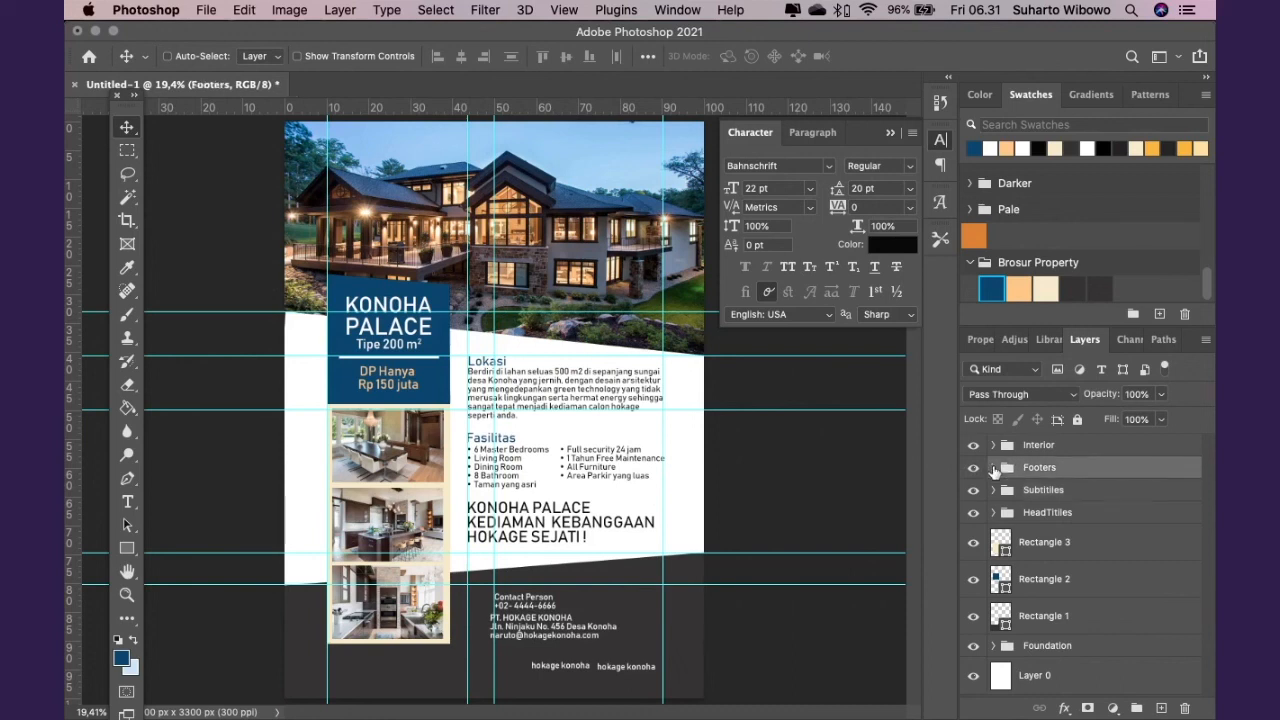
left_click(992, 467)
left_click(1040, 497)
left_click(1066, 618, "shift")
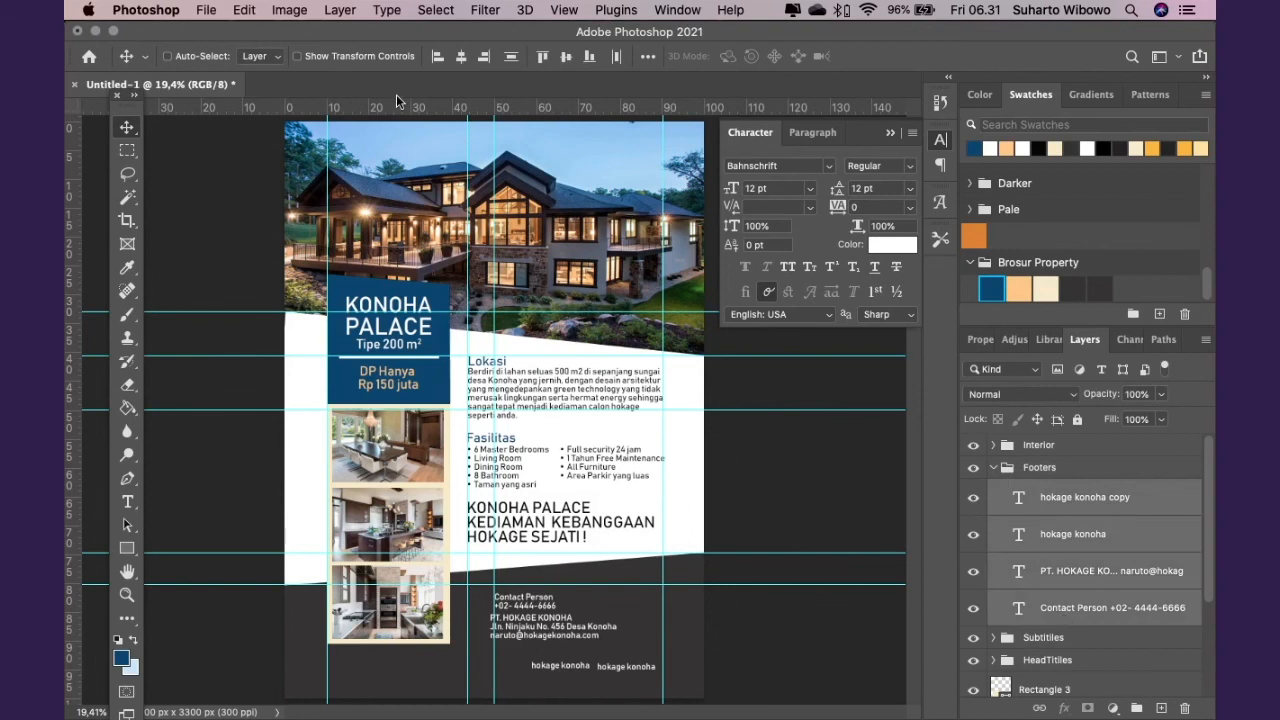
left_click(435, 56)
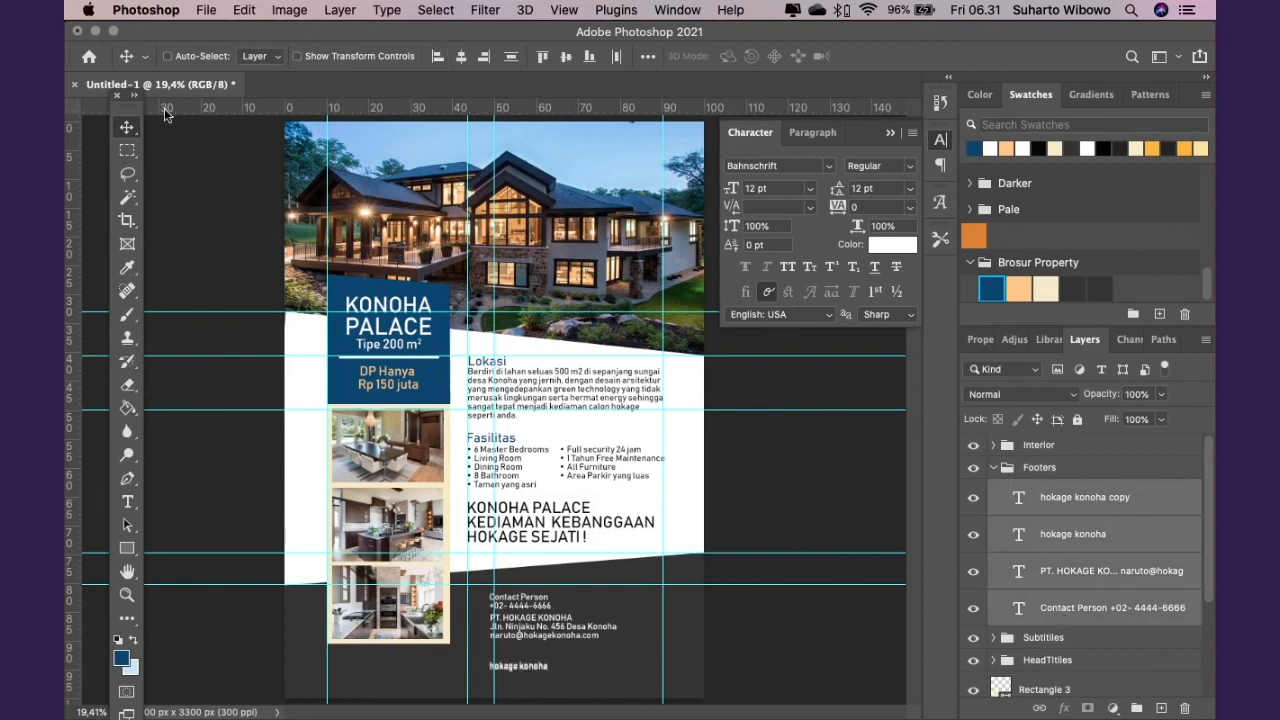
Nudge the four footer texts left until they line up with the vertical guide at the Lokasi and Fasilitas texts
key("shift+Left")
key("shift+Left")
key("shift+Left")
key("shift+Left")
key("shift+Left")
key("shift+Left")
key("shift+Left")
key("shift+Left")
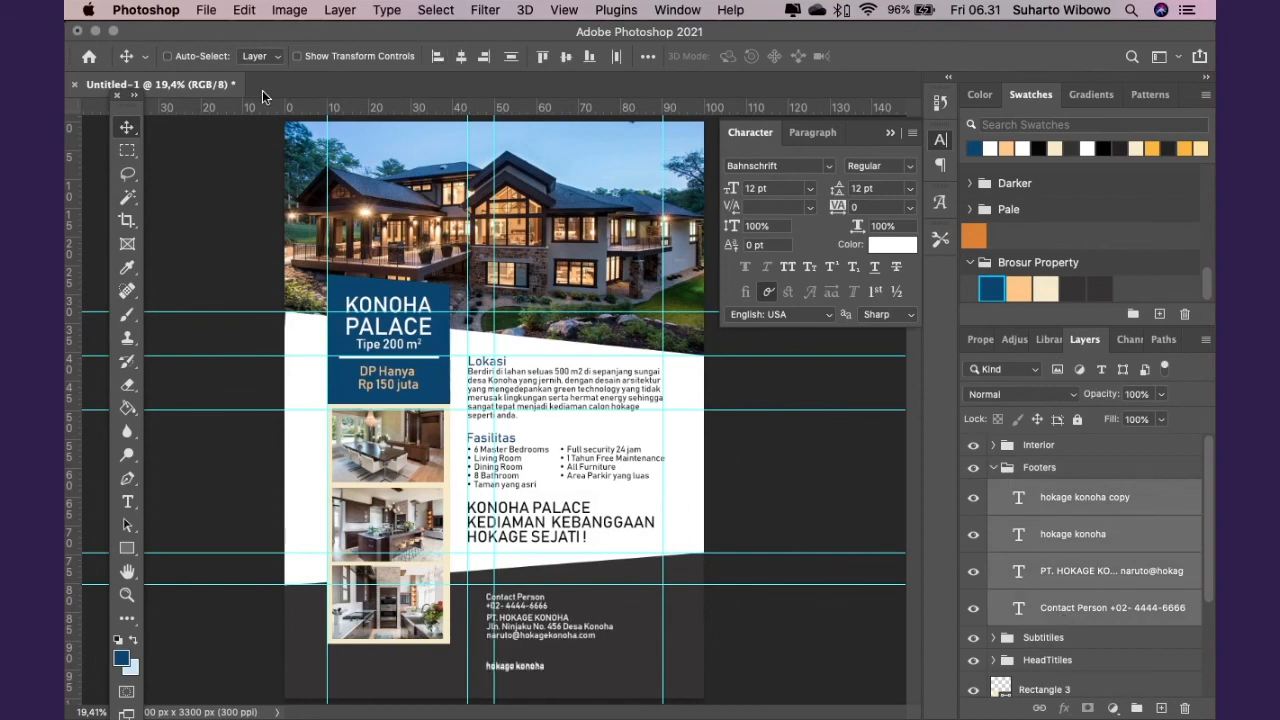
key("shift+Left")
key("shift+Left")
key("shift+Left")
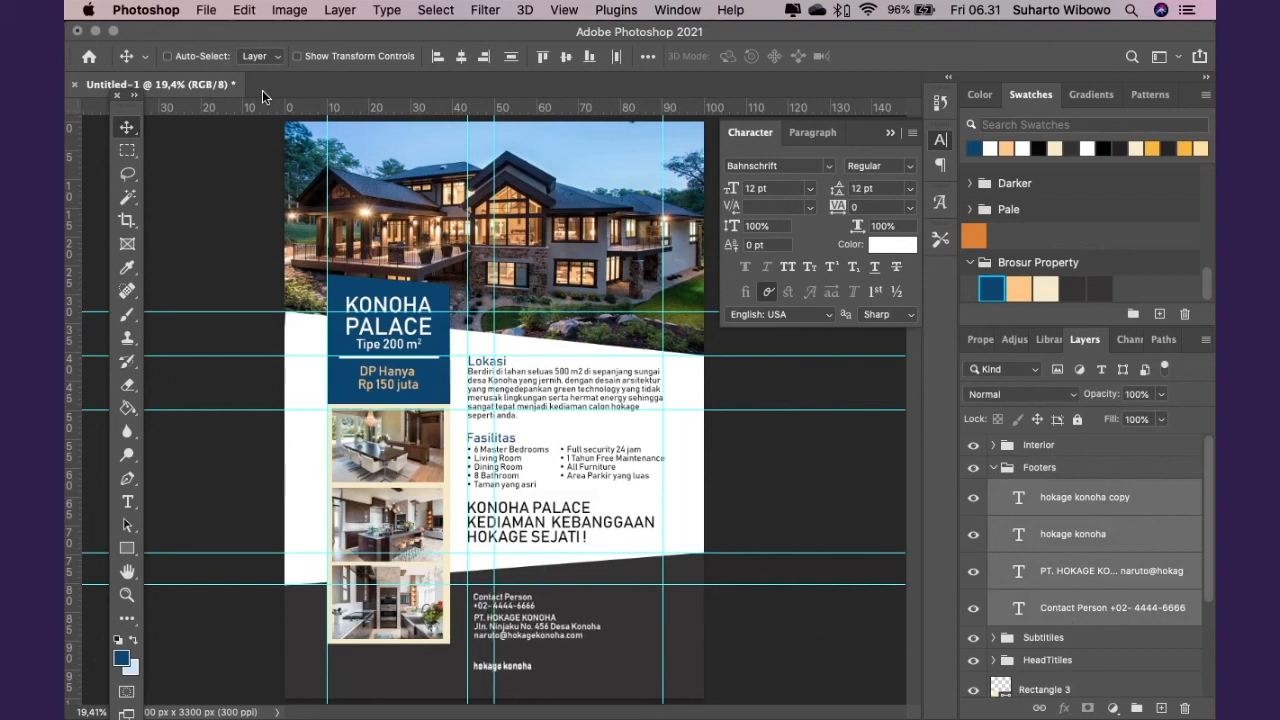
key("Left")
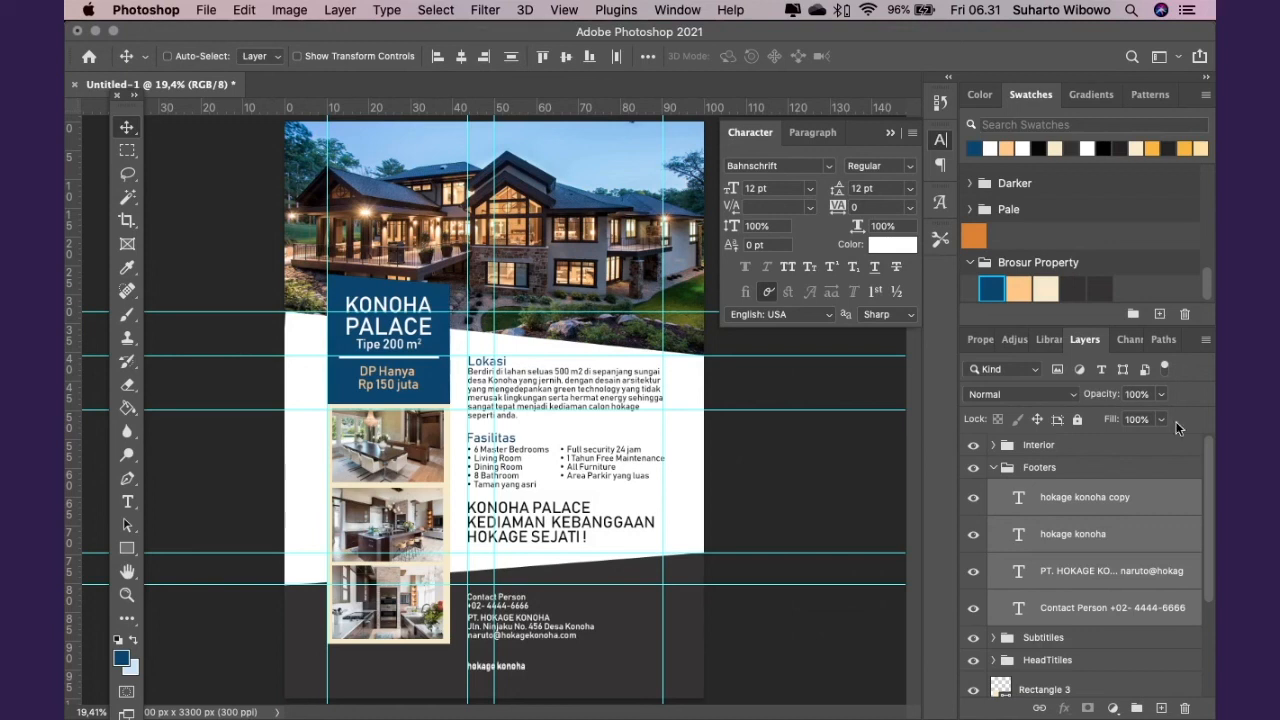
left_click(1120, 537)
double_click(1022, 608)
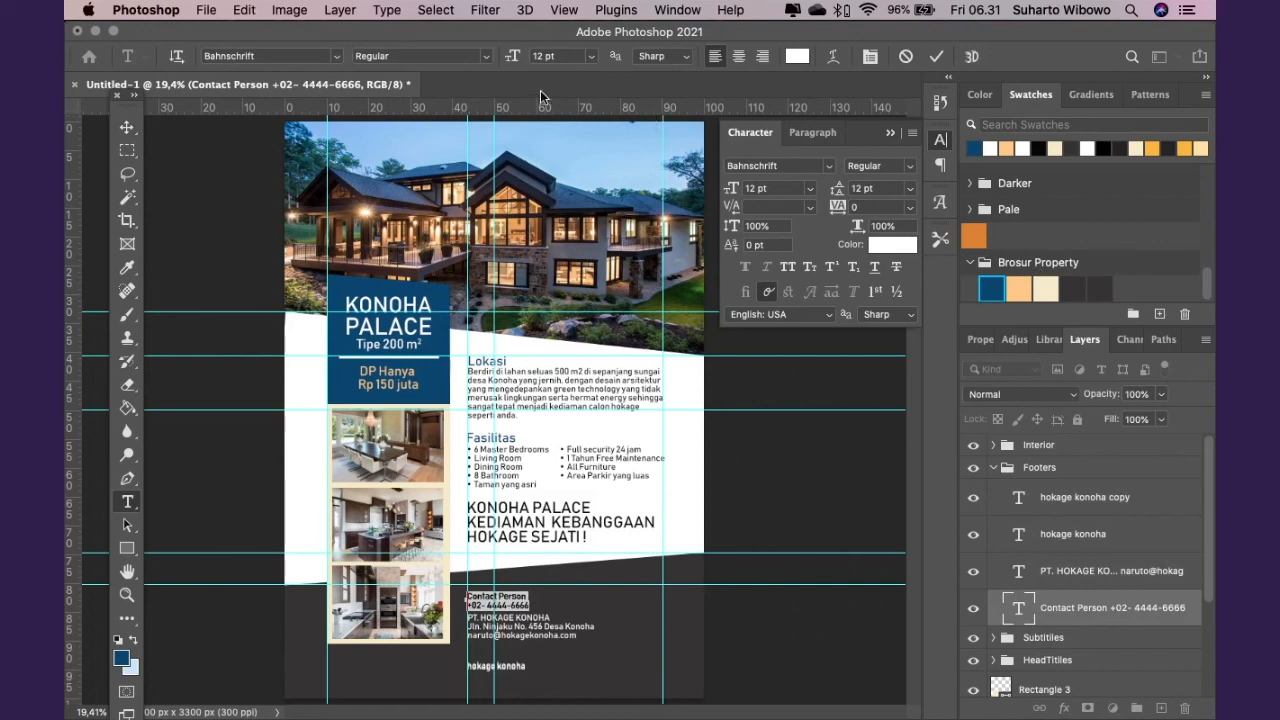
left_click(589, 58)
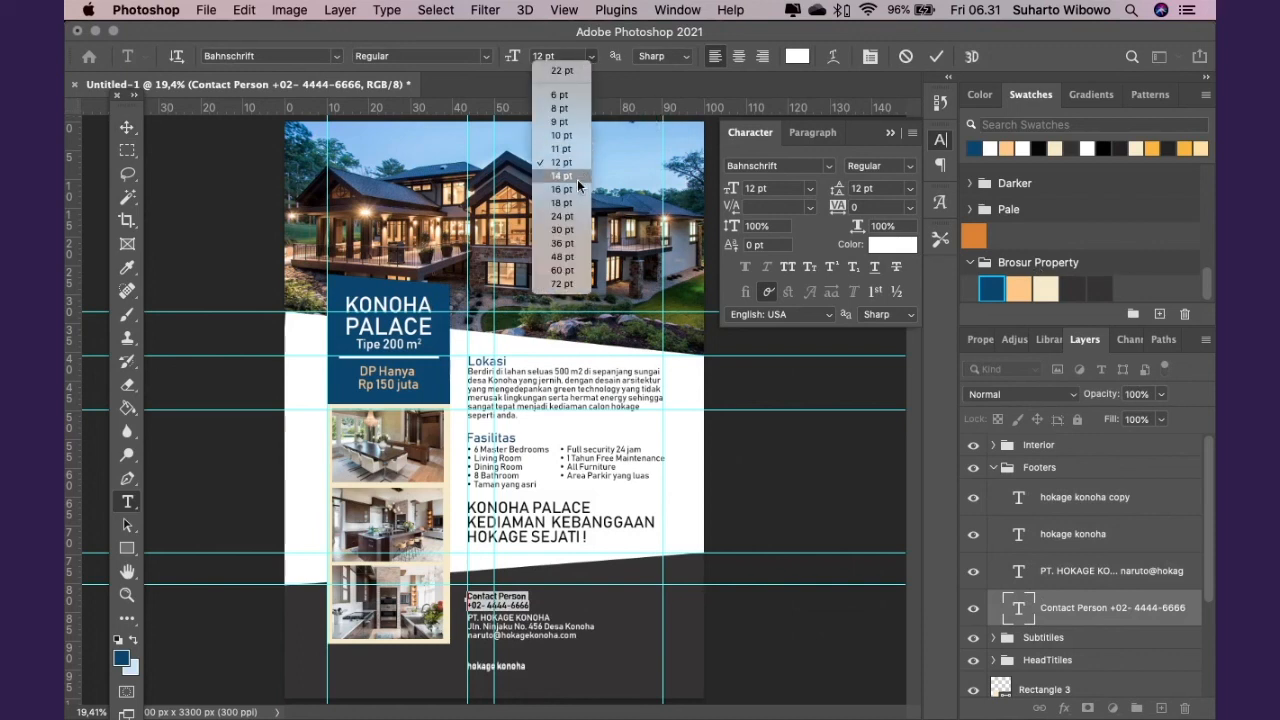
left_click(571, 215)
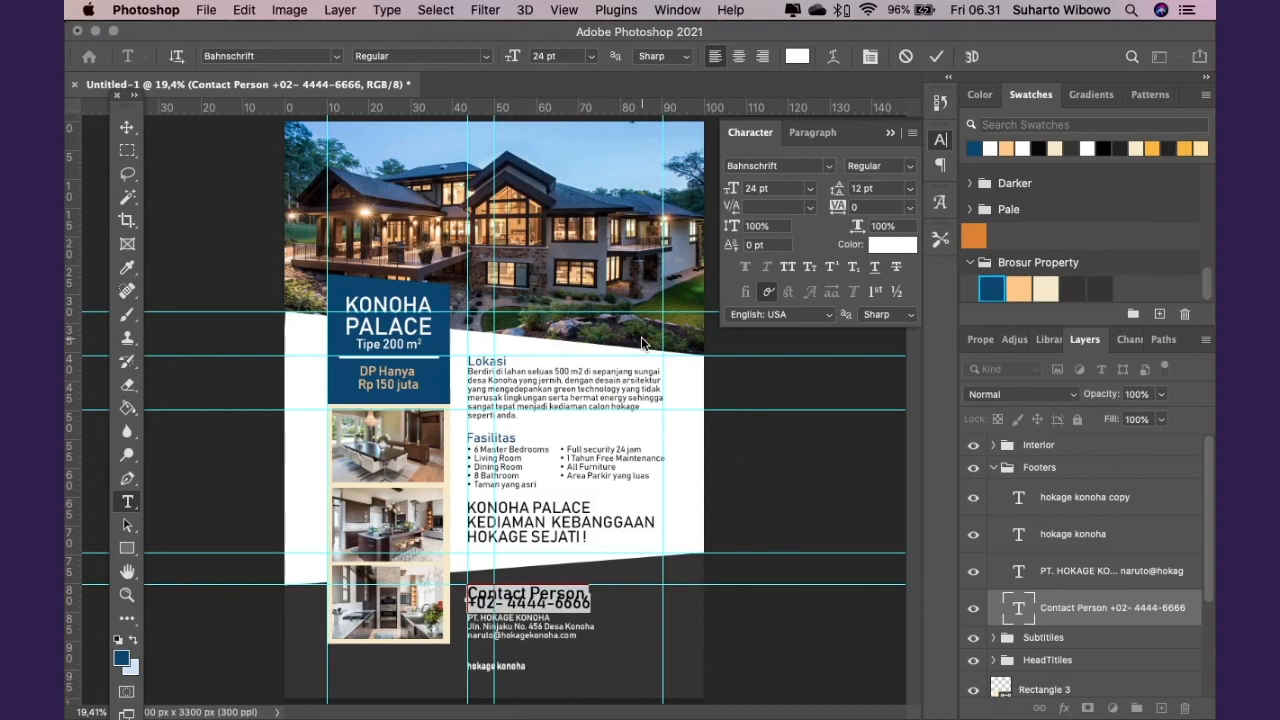
left_click(591, 56)
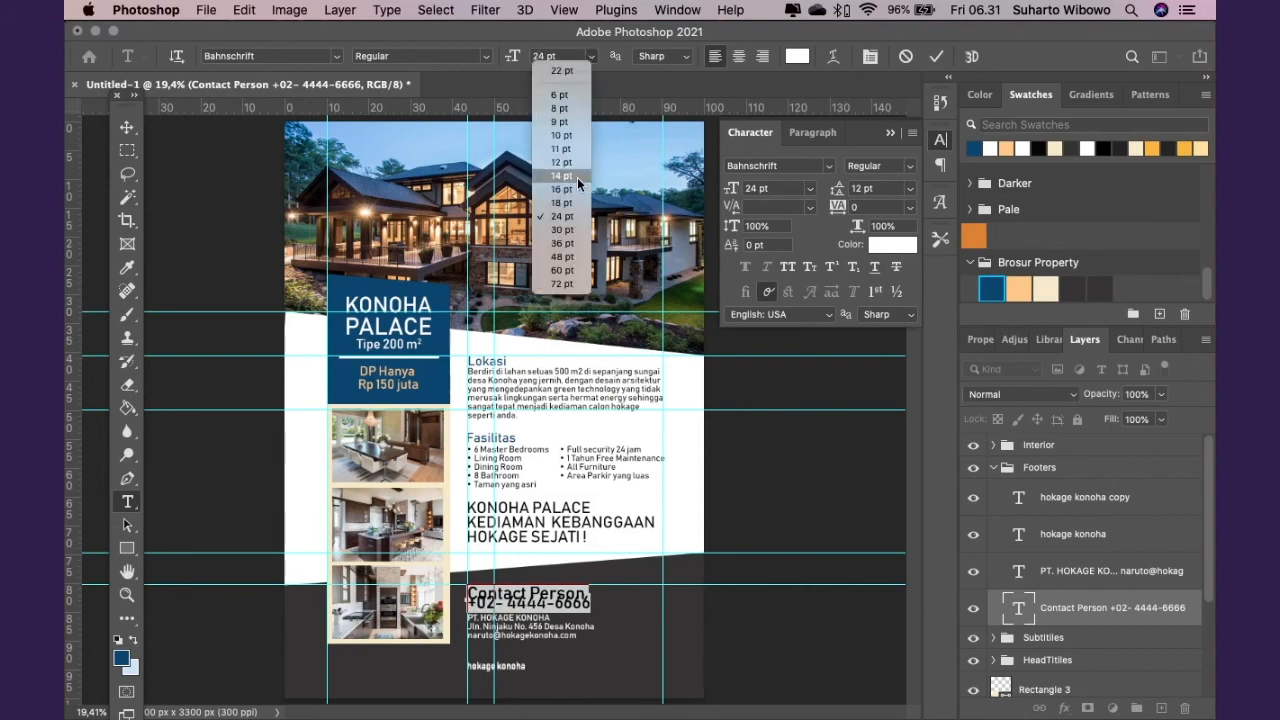
left_click(575, 205)
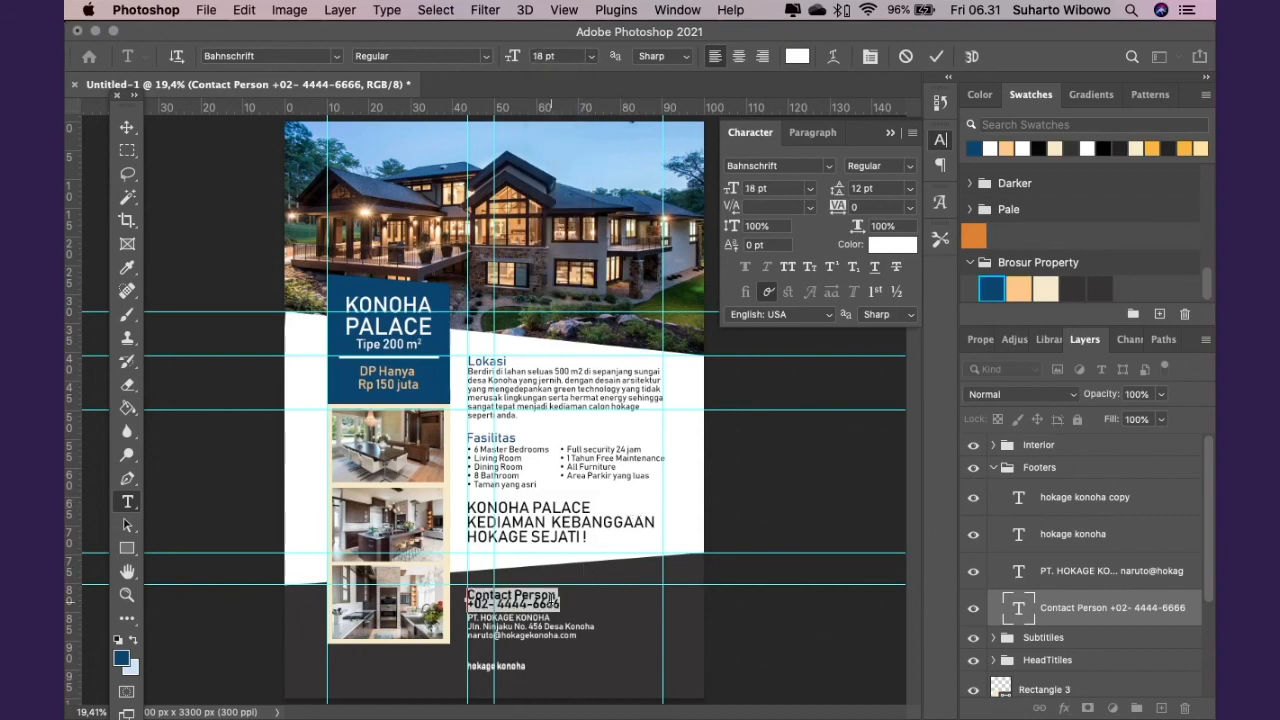
left_click(568, 594)
left_click_drag(567, 592, 558, 589)
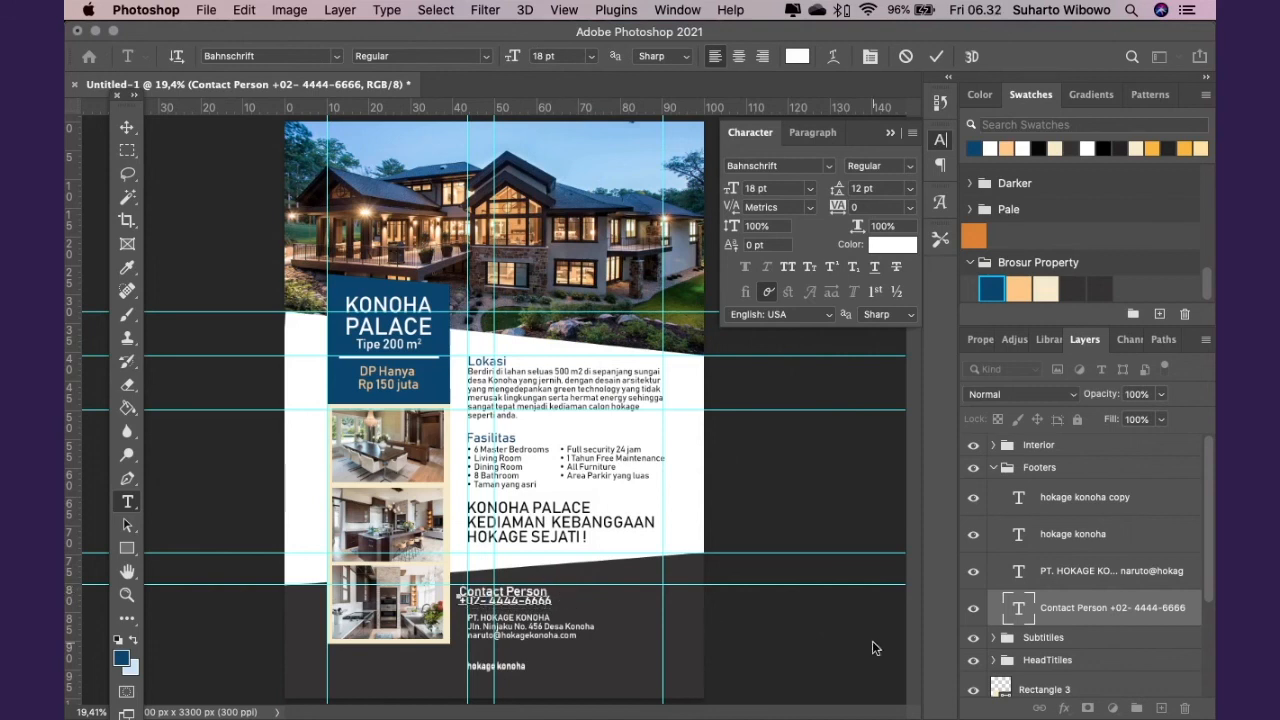
key("super")
left_click(127, 127)
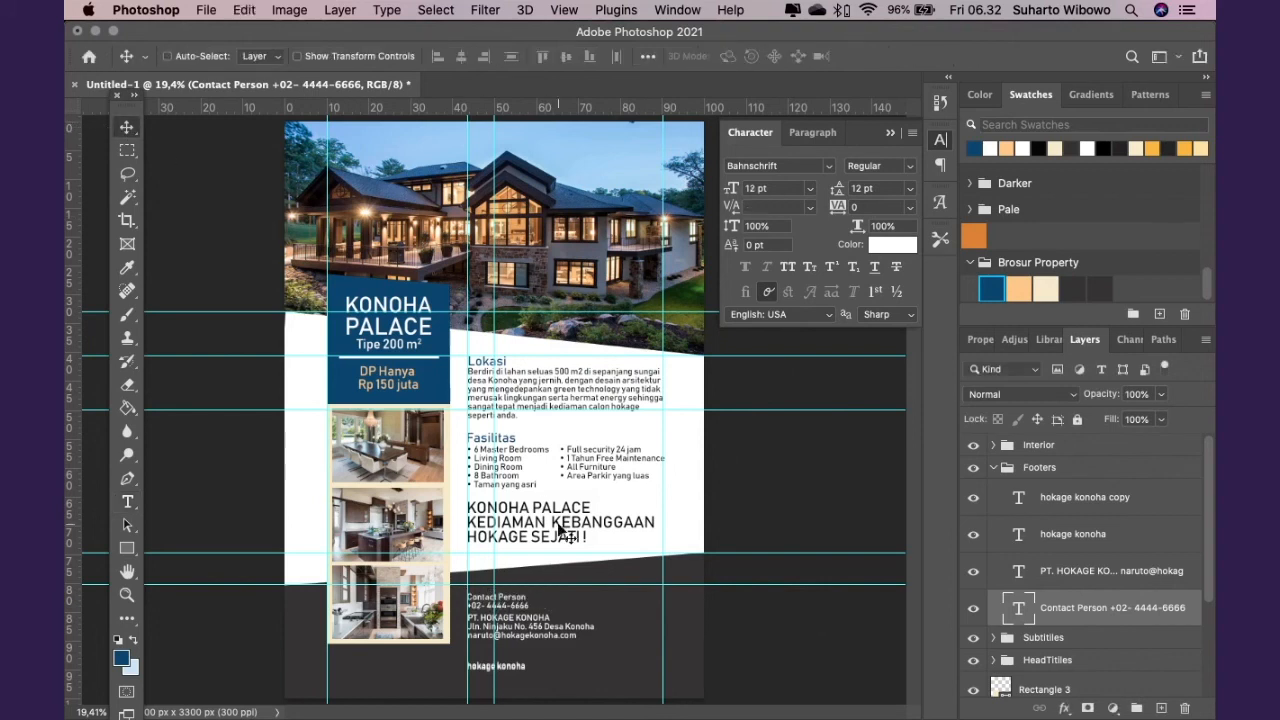
Set the Contact Person text to 18 pt with 18 pt leading
double_click(1068, 606)
double_click(1019, 605)
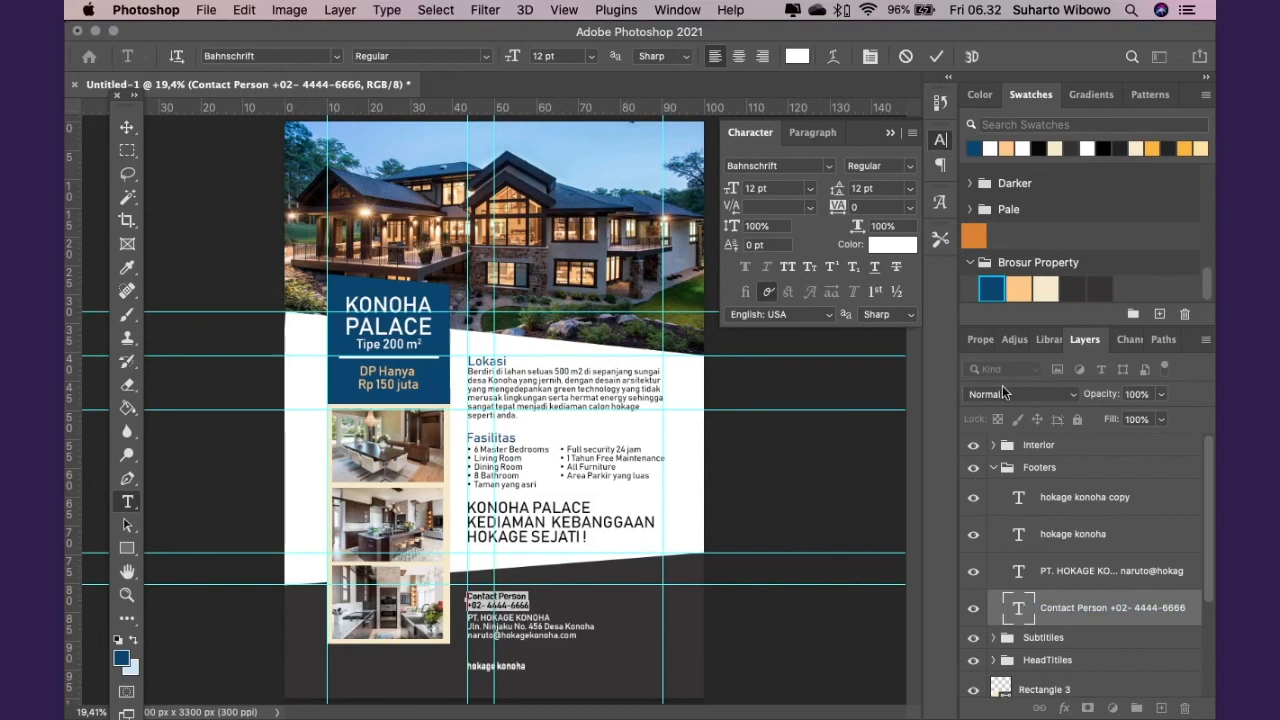
left_click(589, 58)
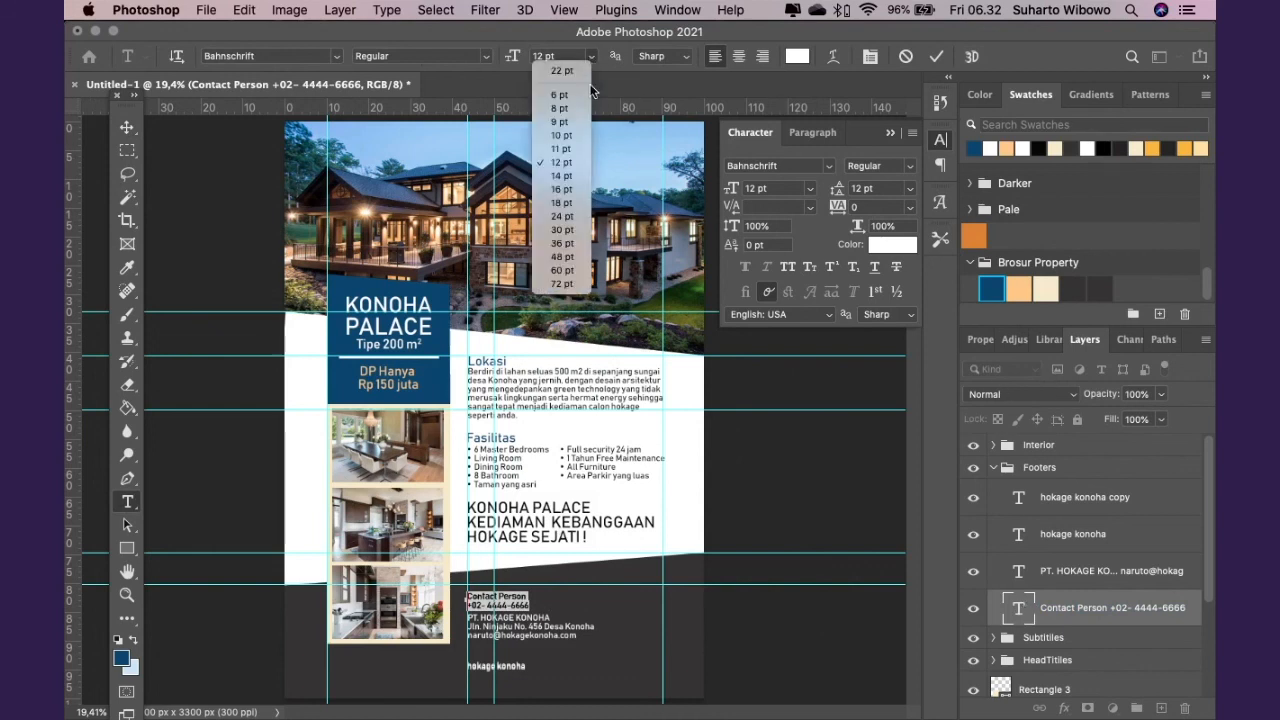
left_click(574, 200)
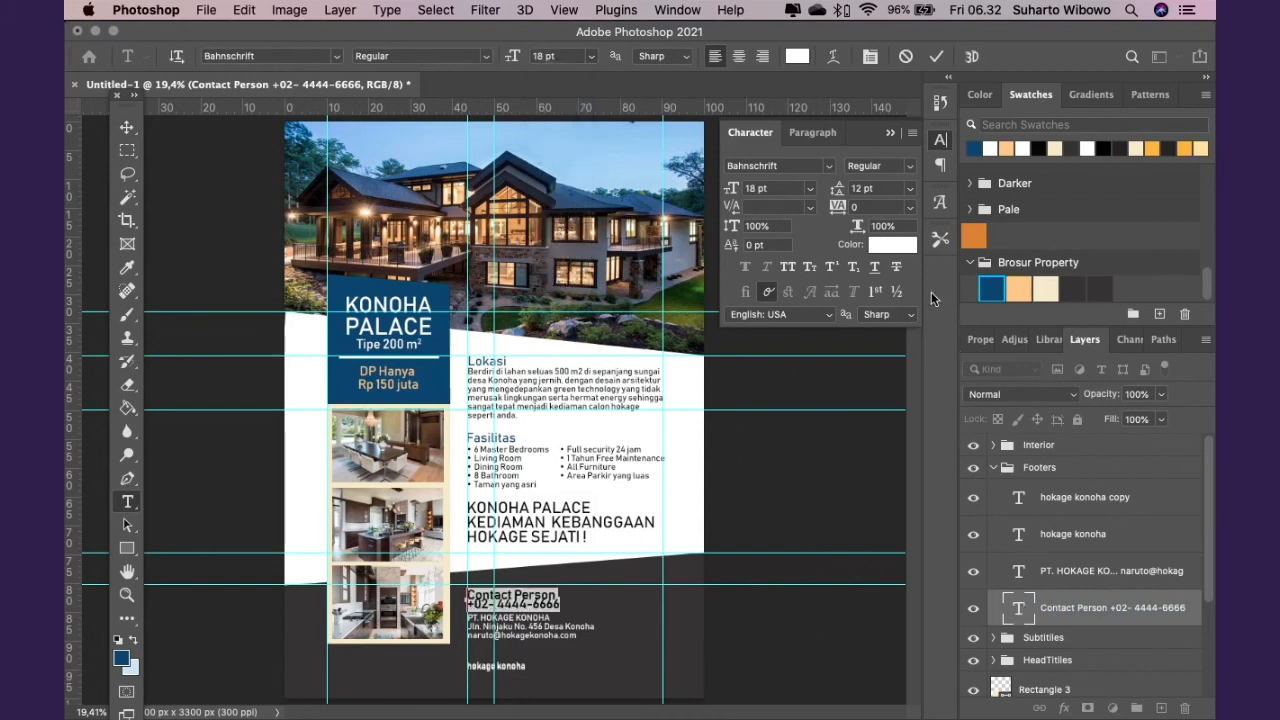
left_click(909, 188)
left_click(880, 335)
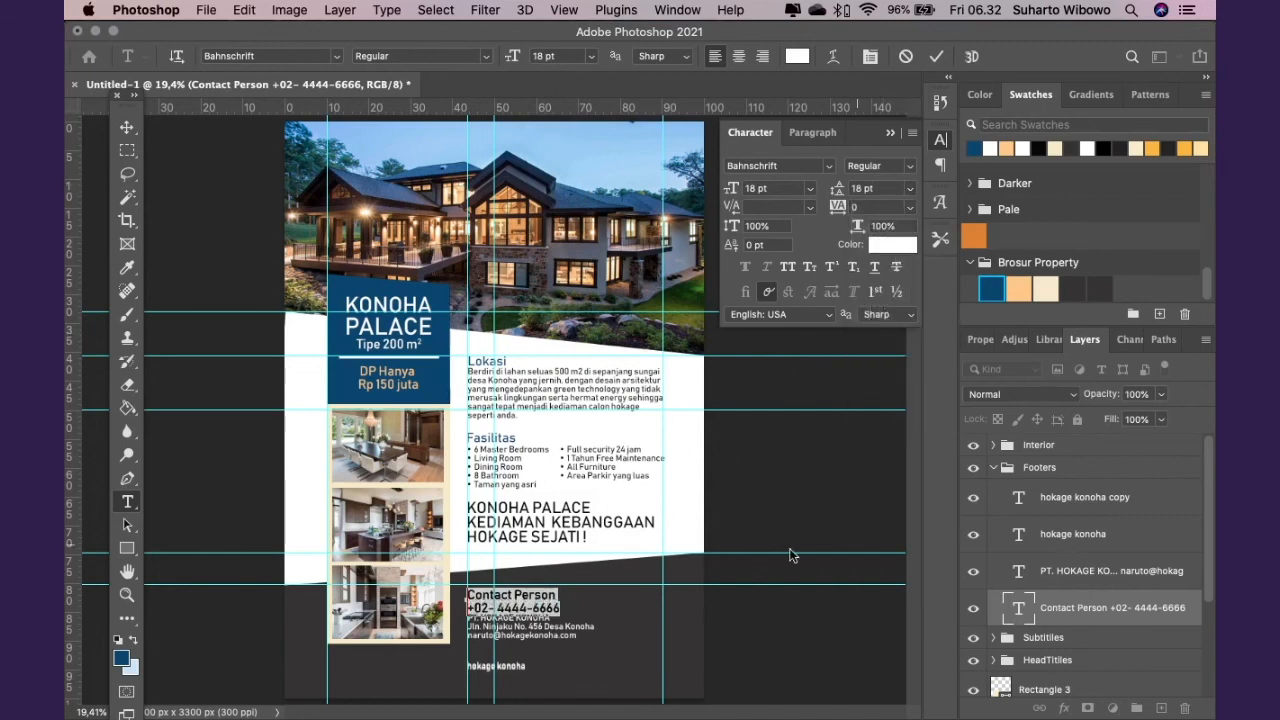
Color only the Contact Person line with the light orange Brosur Property swatch and commit the text
left_click_drag(557, 595, 463, 594)
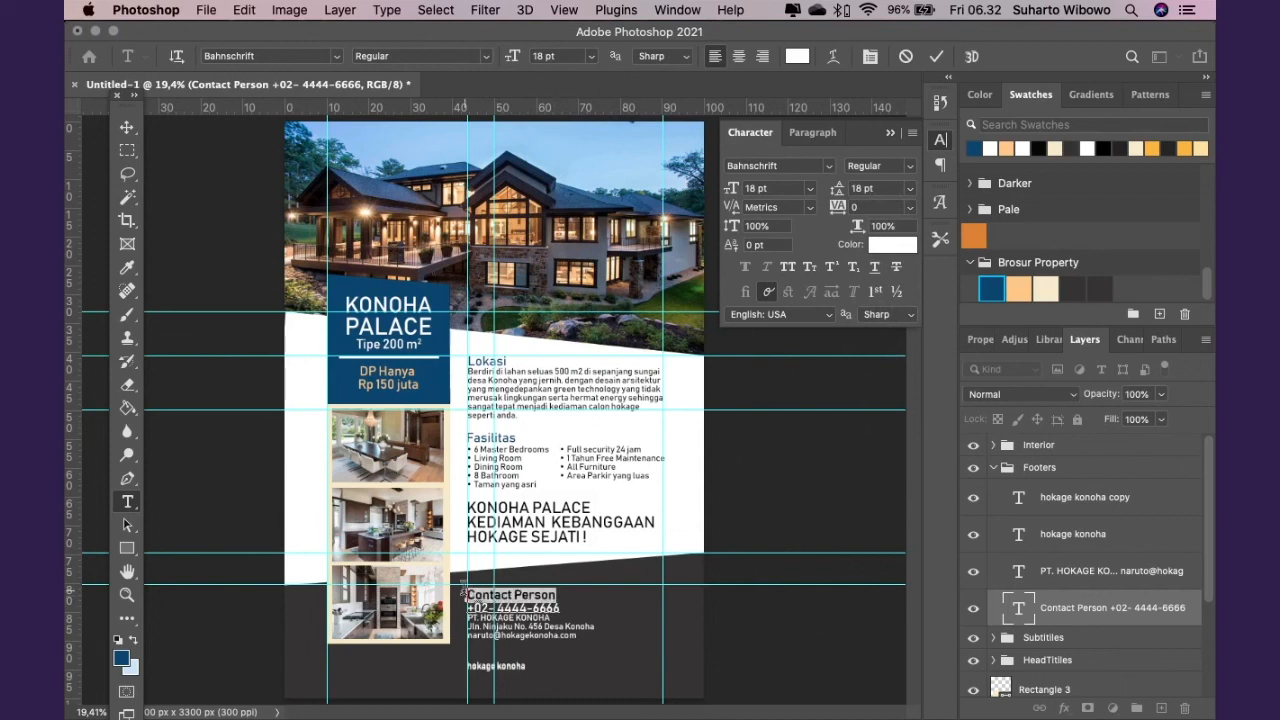
left_click(1019, 286)
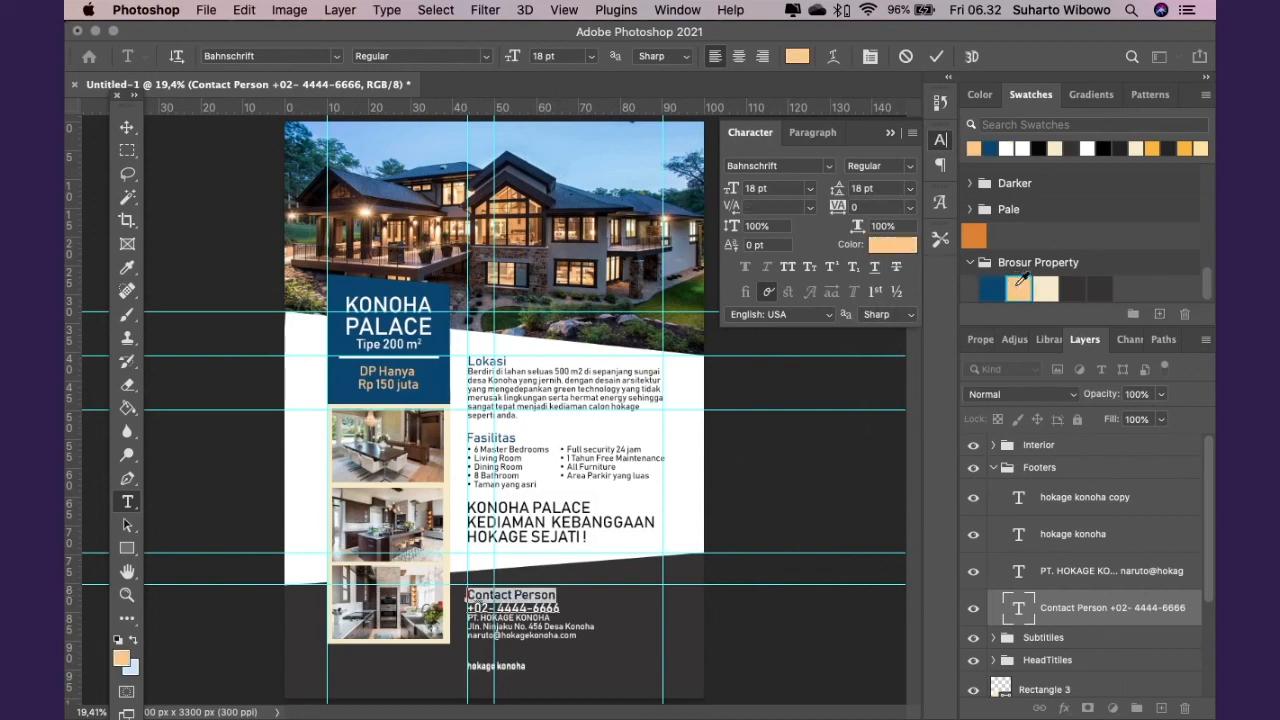
left_click(127, 129)
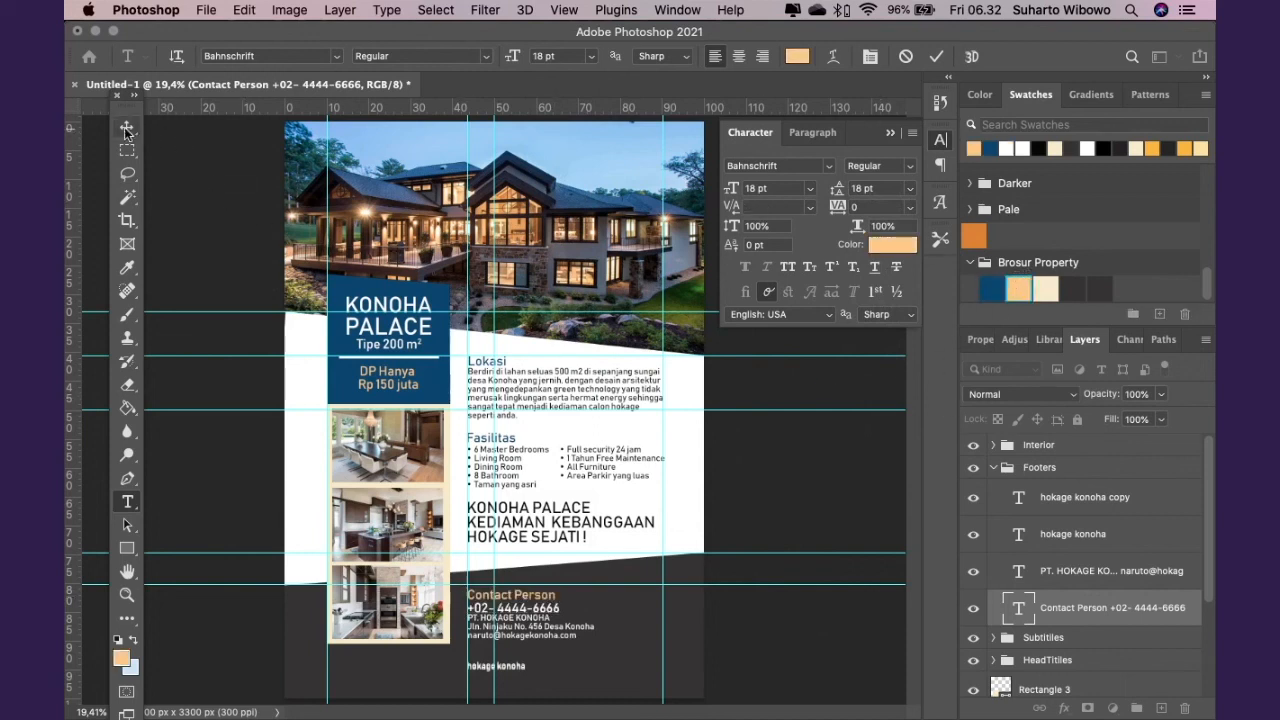
left_click(127, 129)
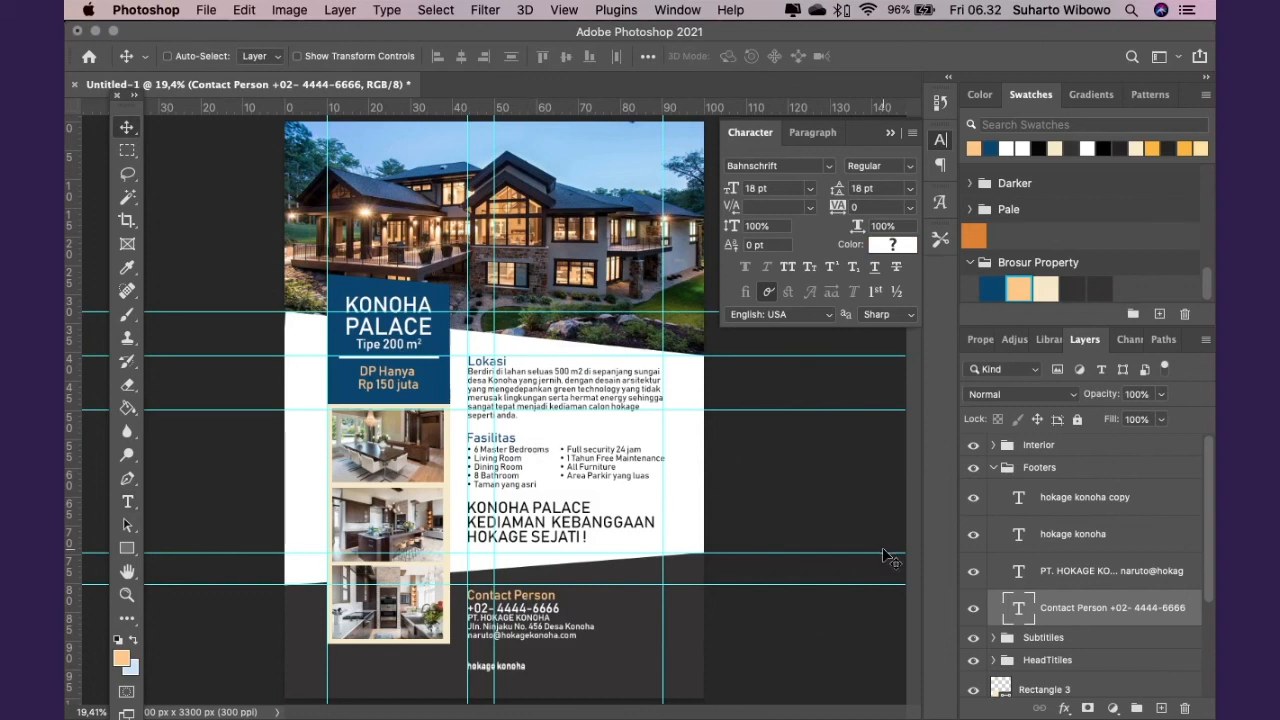
Nudge the PT. HOKAGE KONOHA address block down to leave a gap below the contact number
left_click(1018, 570)
key("shift+Down")
key("shift+Down")
key("shift+Down")
key("shift+Down")
key("shift+Down")
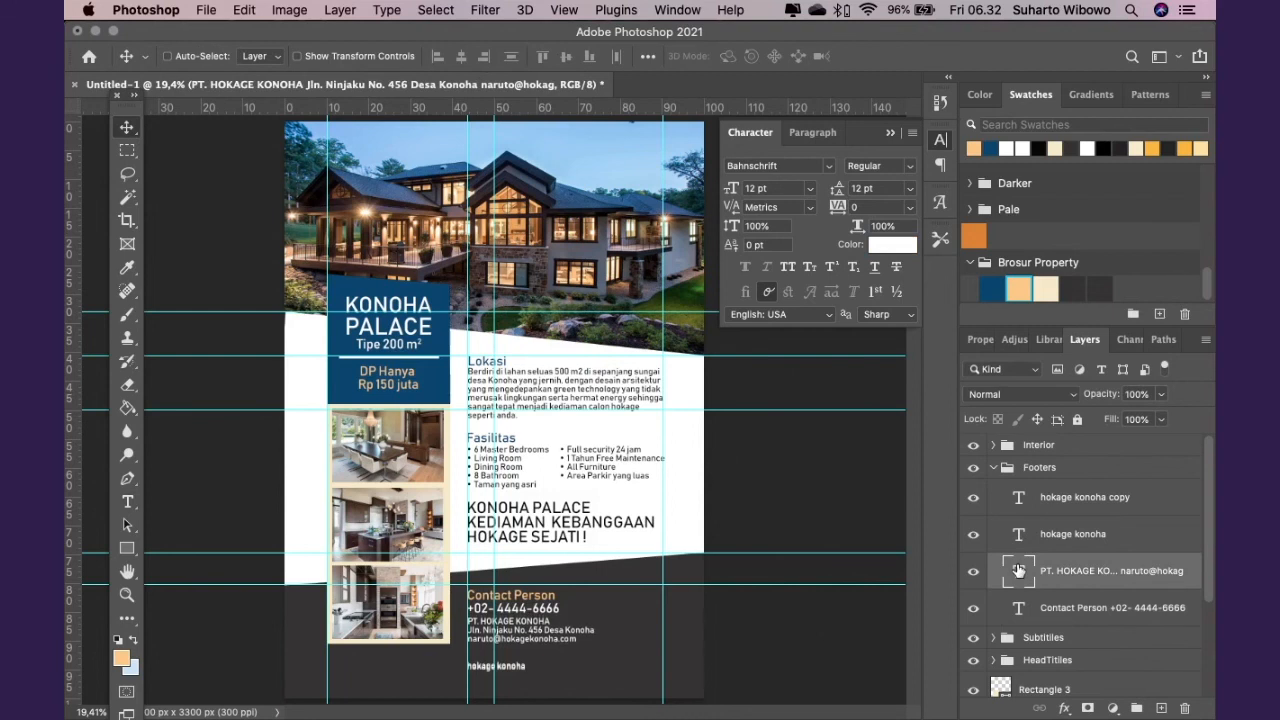
key("shift+Down")
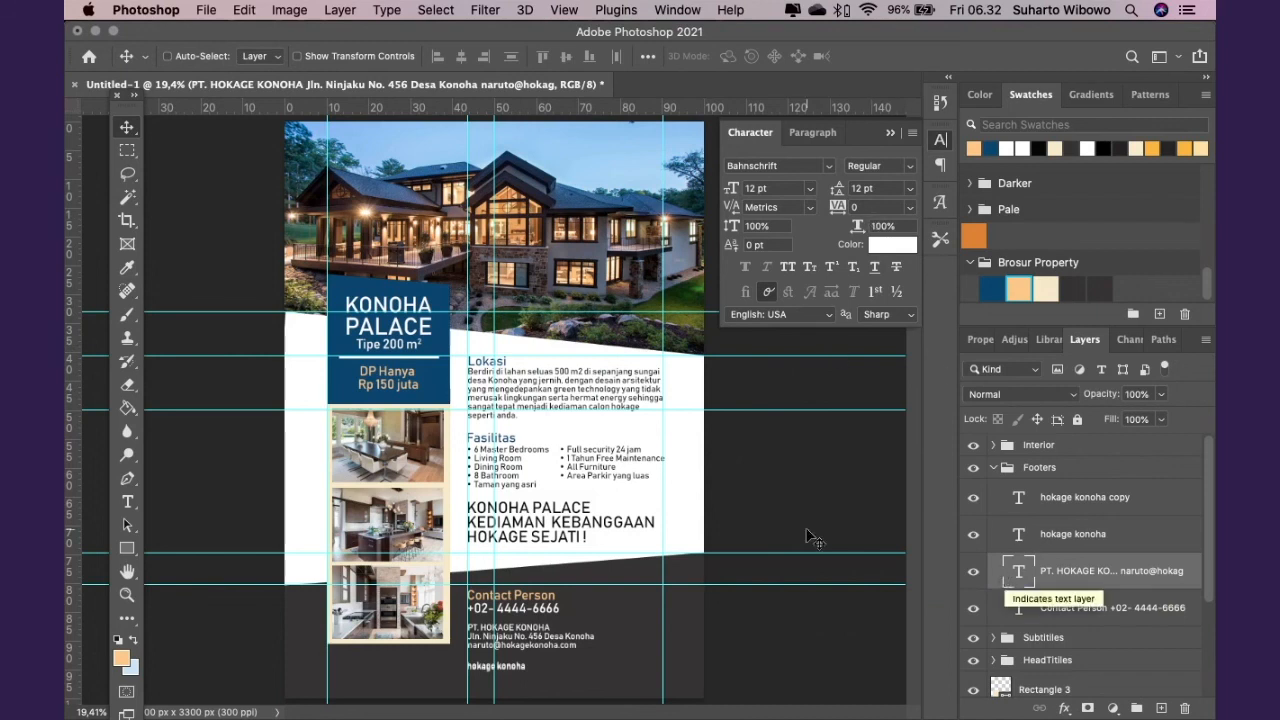
Nudge the duplicate hokage konoha text right until it sits beside the original with a gap between them
left_click(1020, 533)
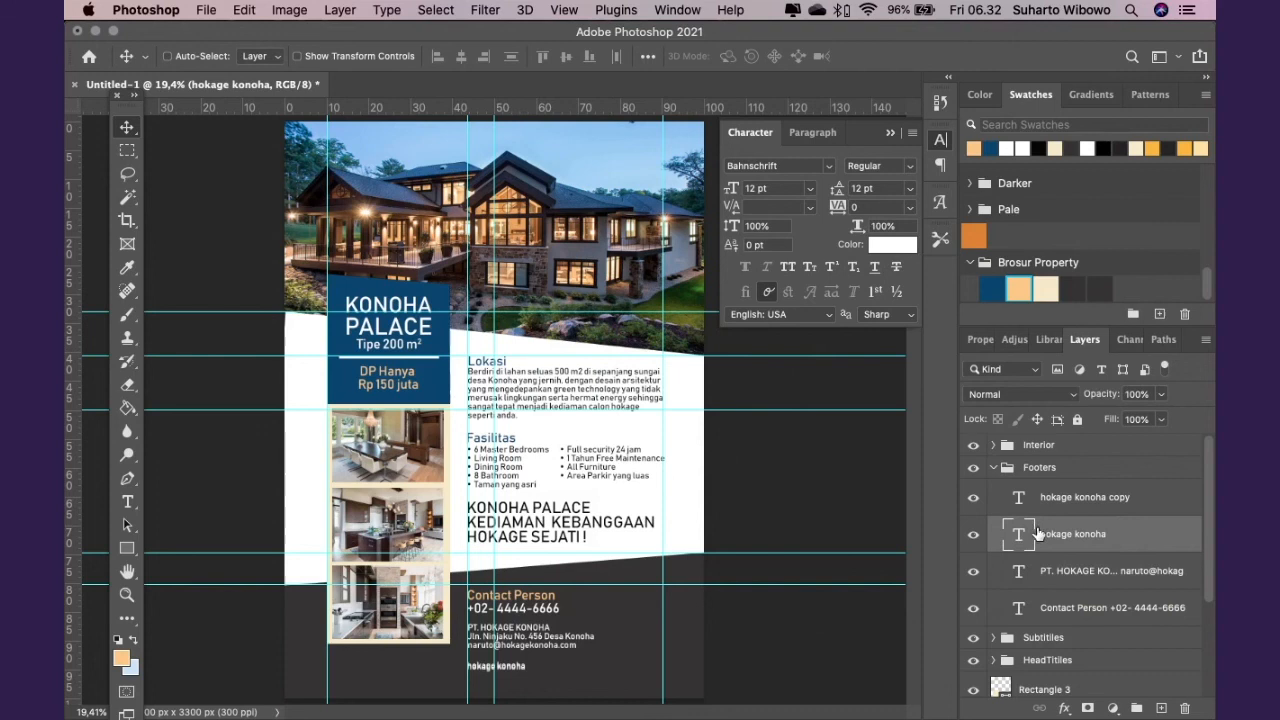
left_click(1022, 497)
key("shift+Right")
key("shift+Right")
key("shift+Right")
key("shift+Right")
key("shift+Right")
key("shift+Right")
key("shift+Right")
key("shift+Right")
key("shift+Right")
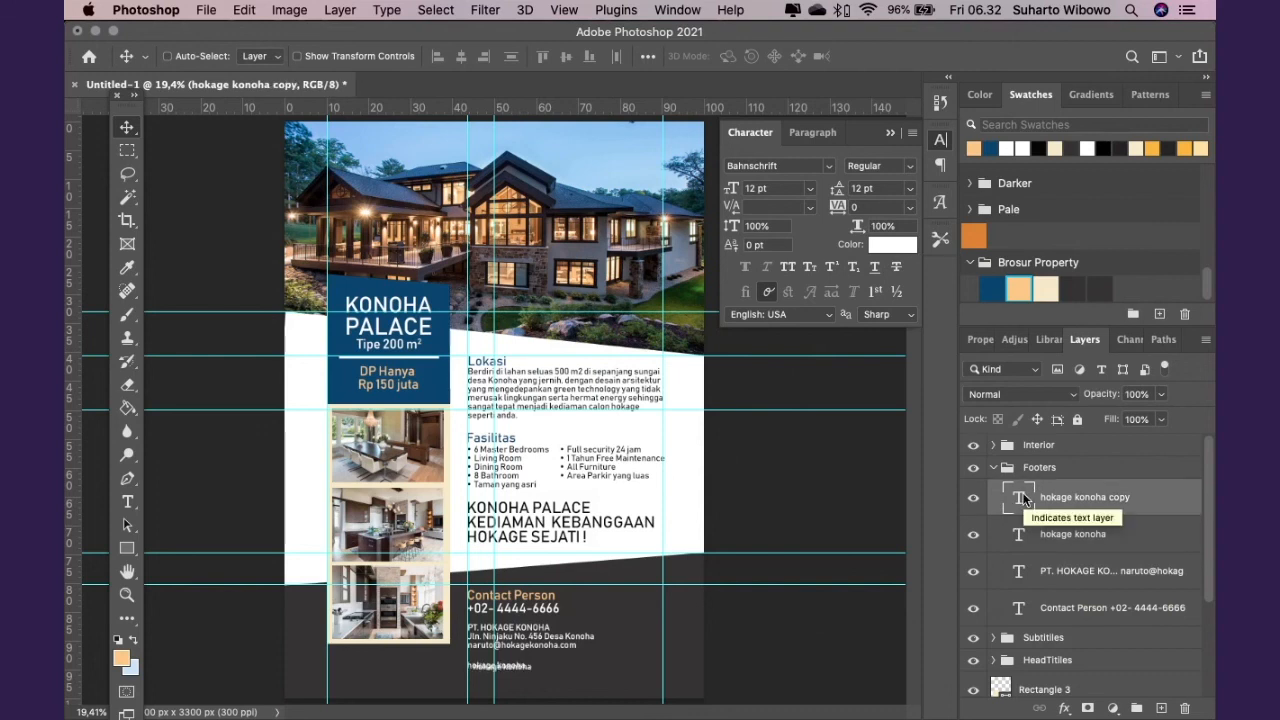
key("shift+Right")
key("shift+Right")
key("shift+Right")
key("shift+Right")
key("shift+Right")
key("shift+Right")
key("shift+Right")
key("shift+Right")
key("shift+Right")
key("shift+Right")
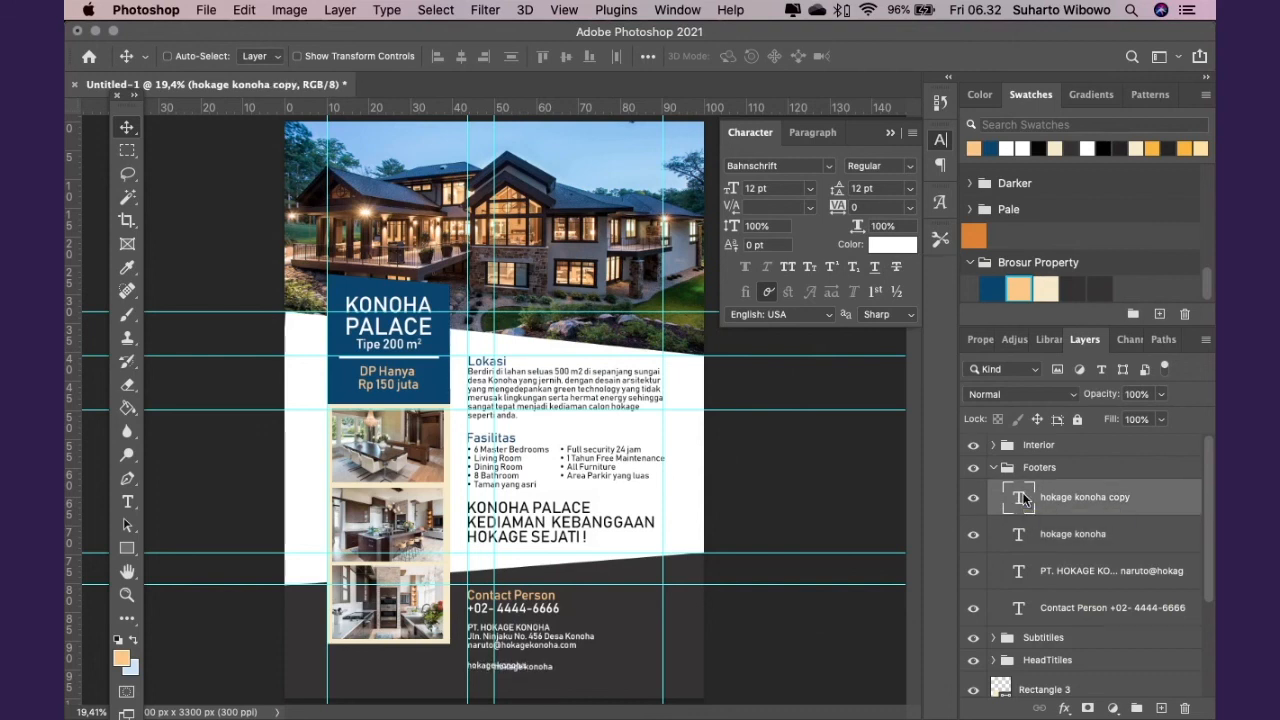
key("shift+Right")
key("shift+Right")
key("shift+Right")
key("shift+Right")
key("shift+Right")
key("shift+Right")
key("shift+Right")
key("shift+Right")
key("shift+Right")
key("shift+Right")
key("shift+Right")
key("shift+Right")
key("shift+Right")
key("shift+Right")
key("shift+Right")
key("shift+Right")
key("shift+Right")
key("shift+Right")
key("shift+Right")
key("shift+Right")
key("shift+Right")
key("shift+Right")
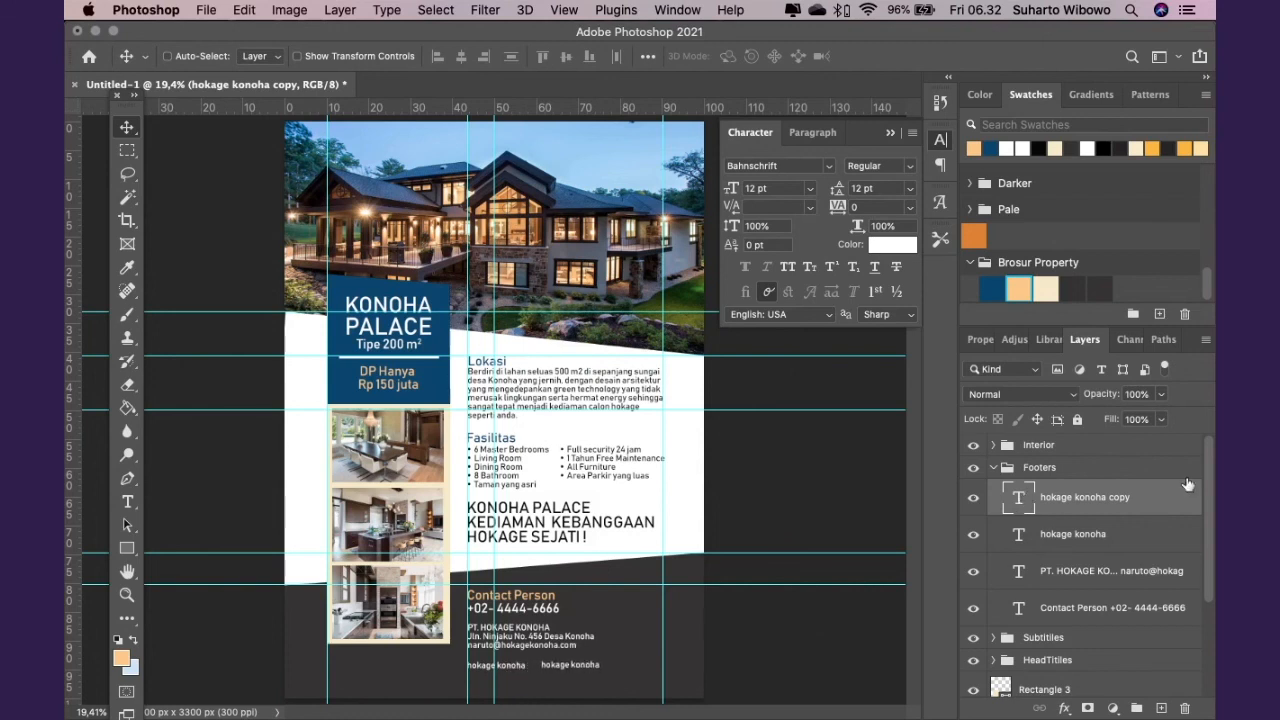
Shift both hokage konoha texts together slightly to the right, leaving room for an icon before the first one
left_click(1108, 535, "shift")
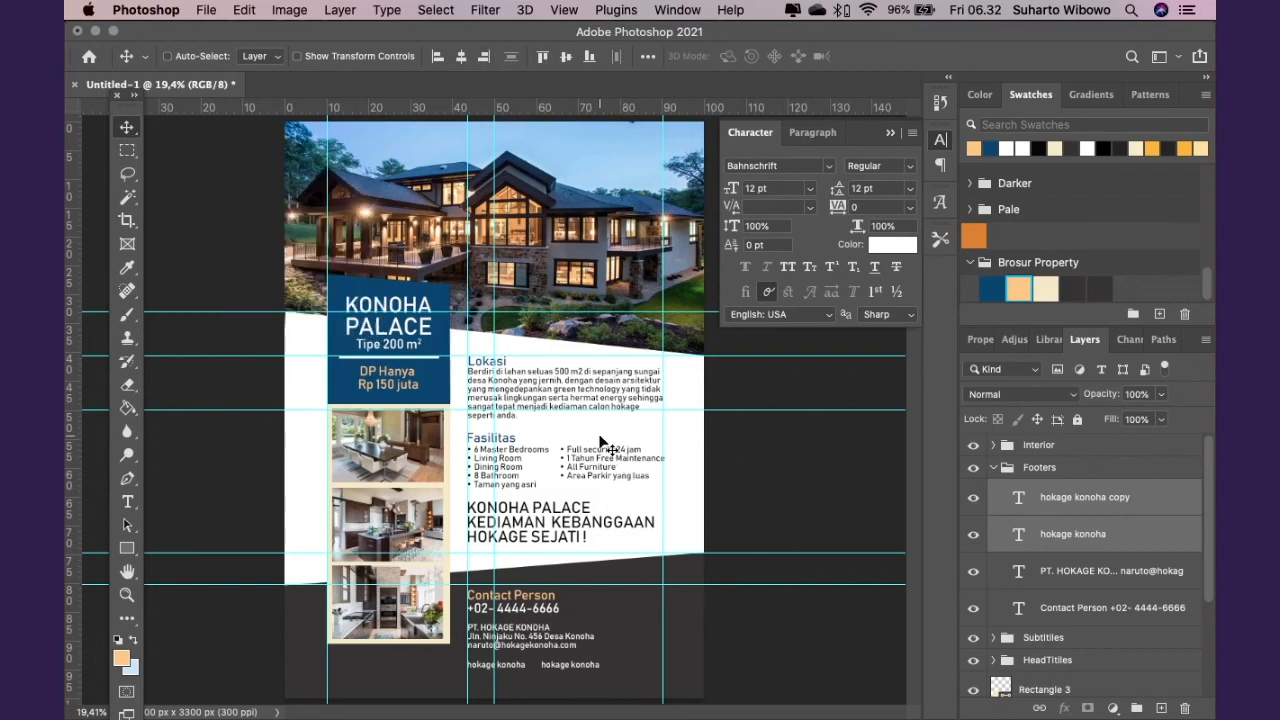
key("shift+Right")
key("shift+Right")
key("Right")
key("Right")
key("Right")
key("Right")
key("Right")
key("Right")
key("Right")
key("Right")
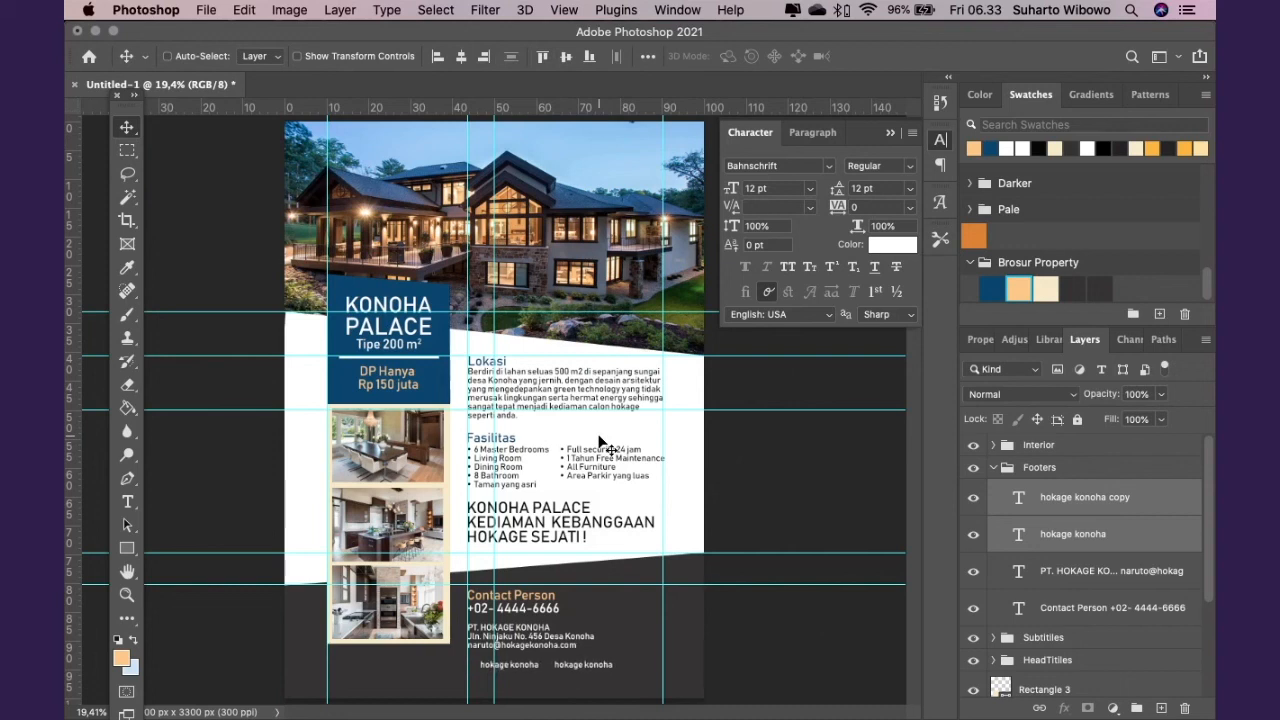
Nudge only the second hokage konoha text a little further right to widen the gap for its icon
left_click(1046, 531)
left_click(1052, 503)
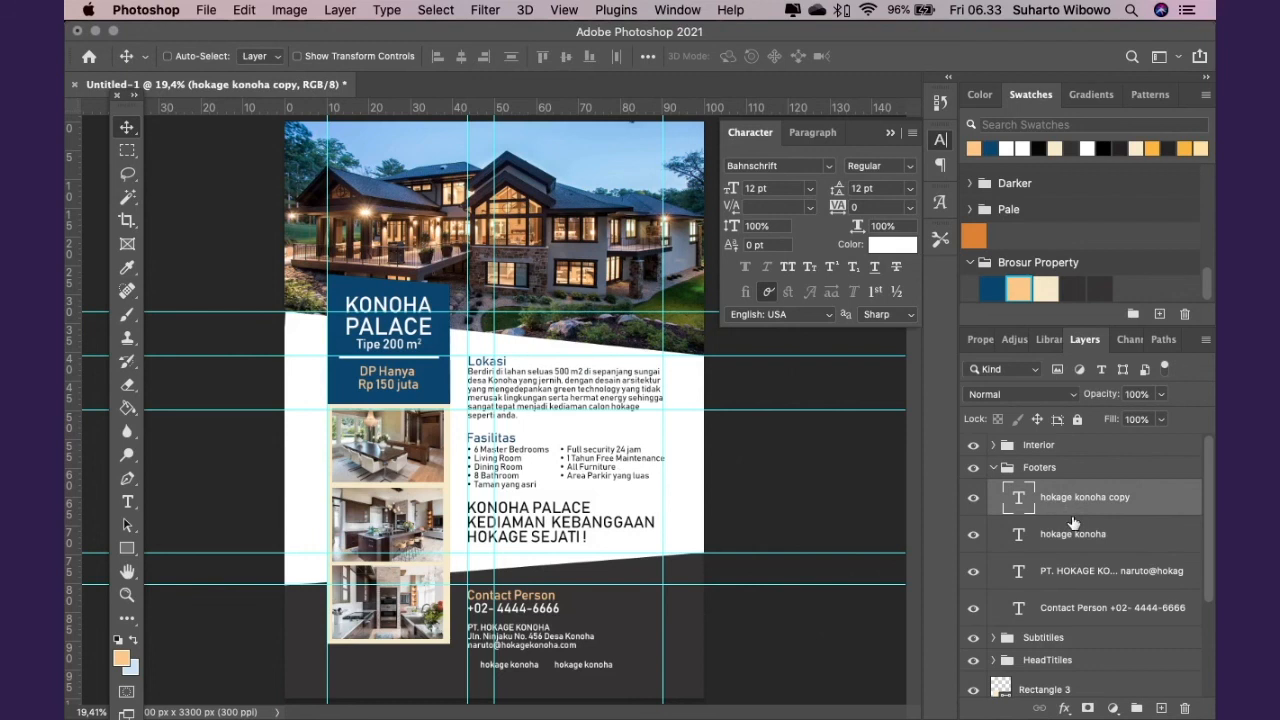
key("Right")
key("Right")
key("Right")
key("Right")
key("Right")
key("Right")
key("Right")
key("Right")
key("Right")
Tidy the layer list by collapsing the Subtitles and Footers groups
scroll(1038, 553, "down", 3)
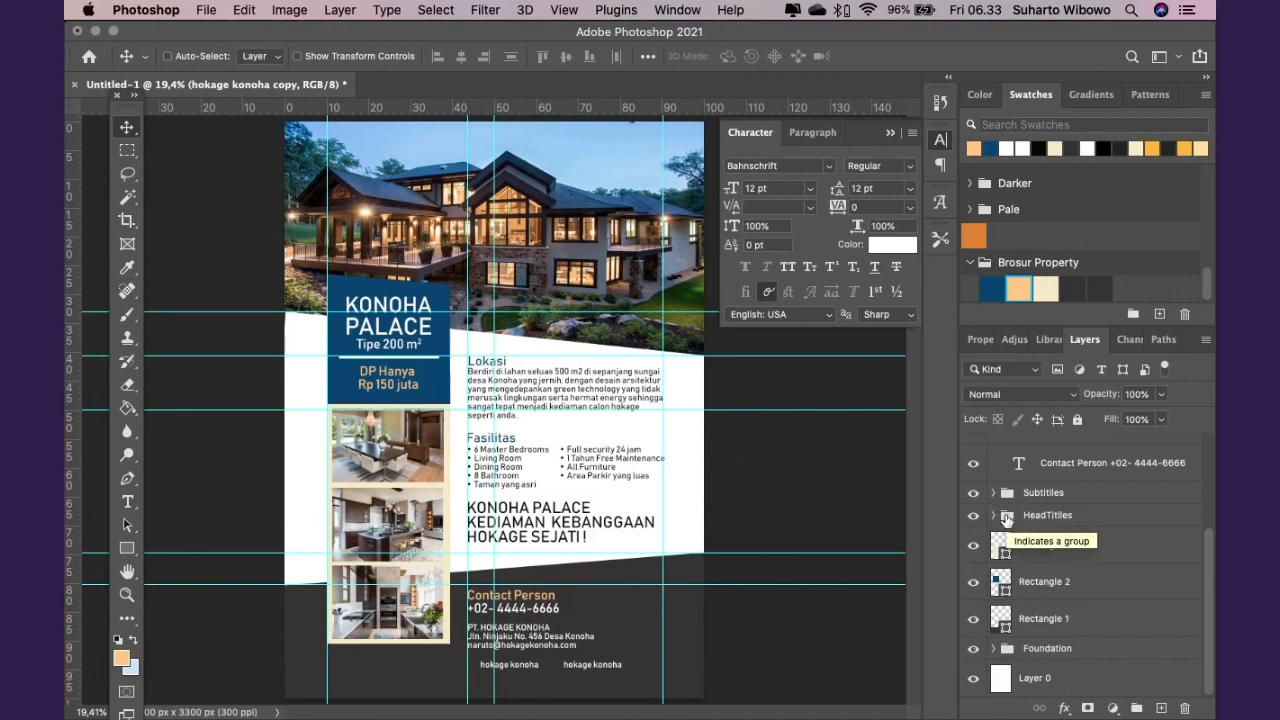
scroll(1000, 515, "up", 1)
left_click(993, 516)
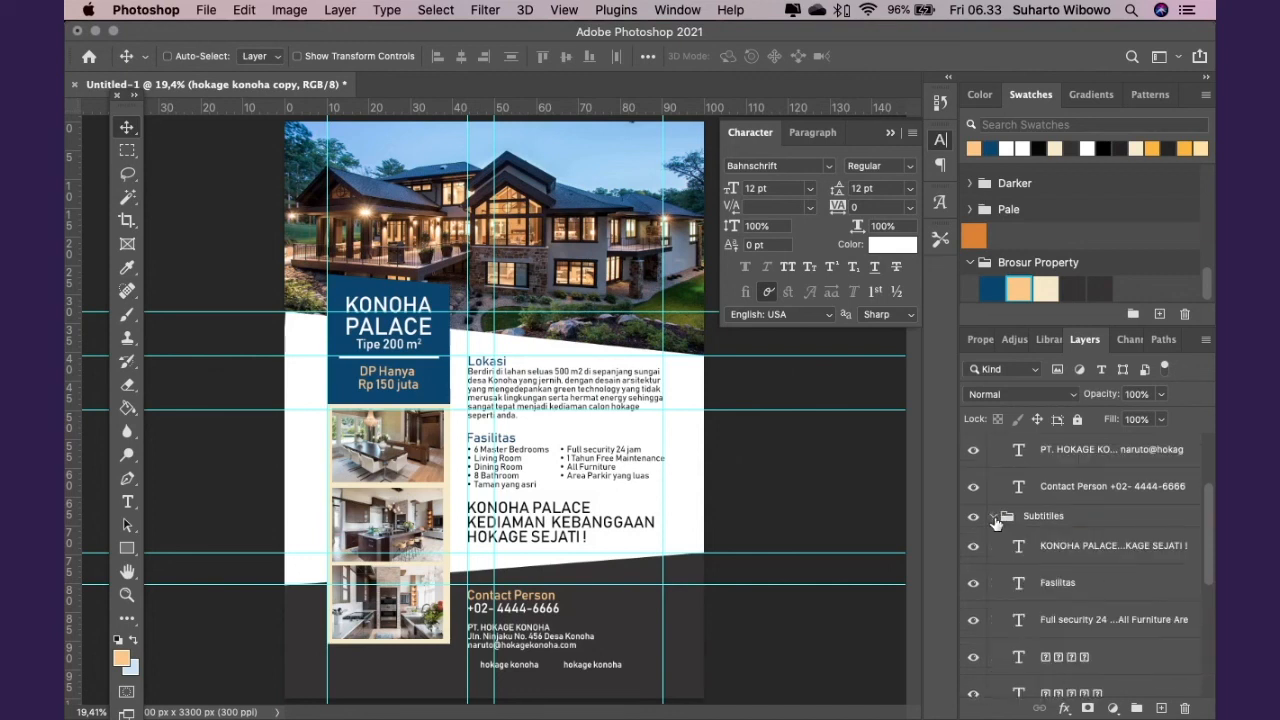
scroll(996, 527, "down", 1)
left_click(996, 527)
left_click(993, 498)
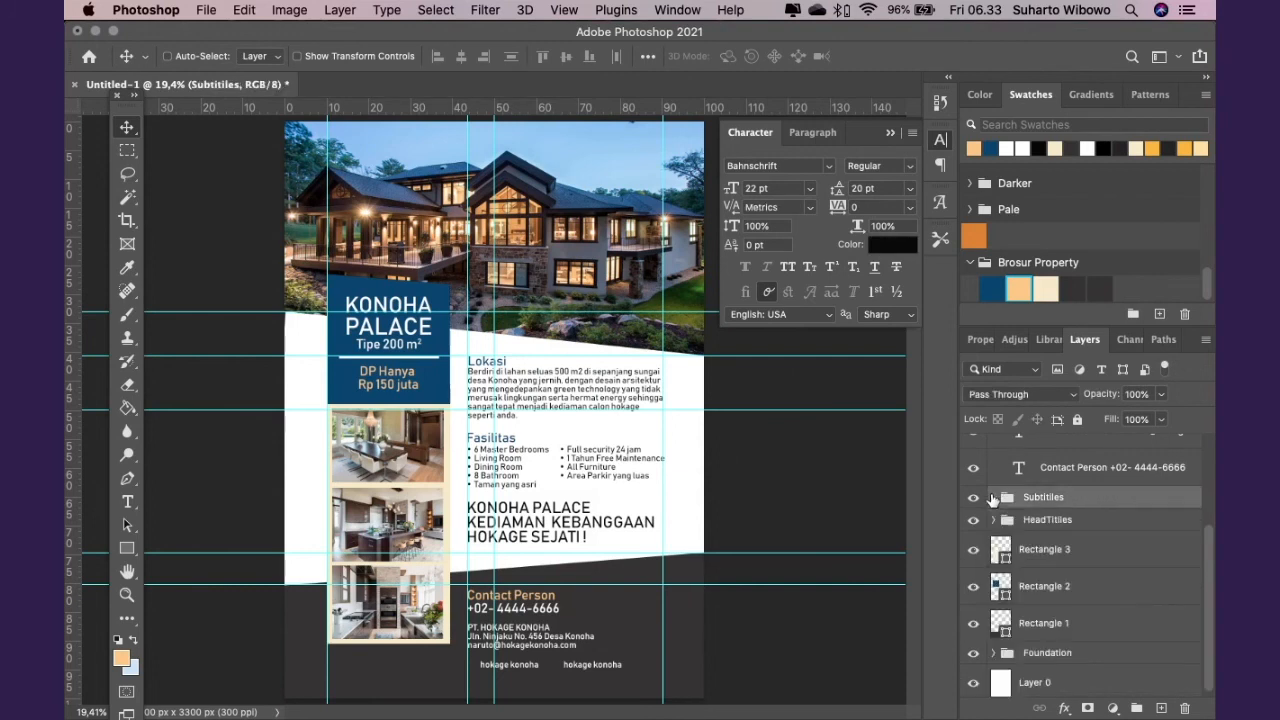
left_click(1040, 549)
scroll(1030, 535, "up", 5)
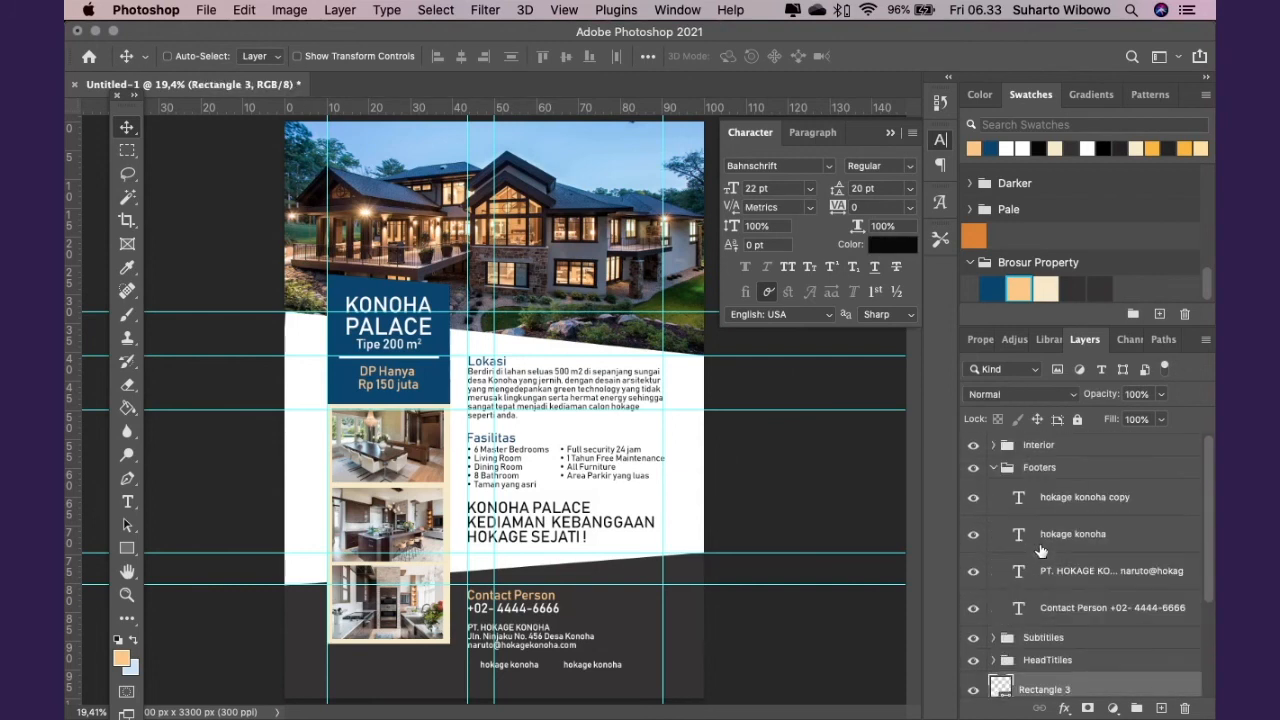
left_click(993, 468)
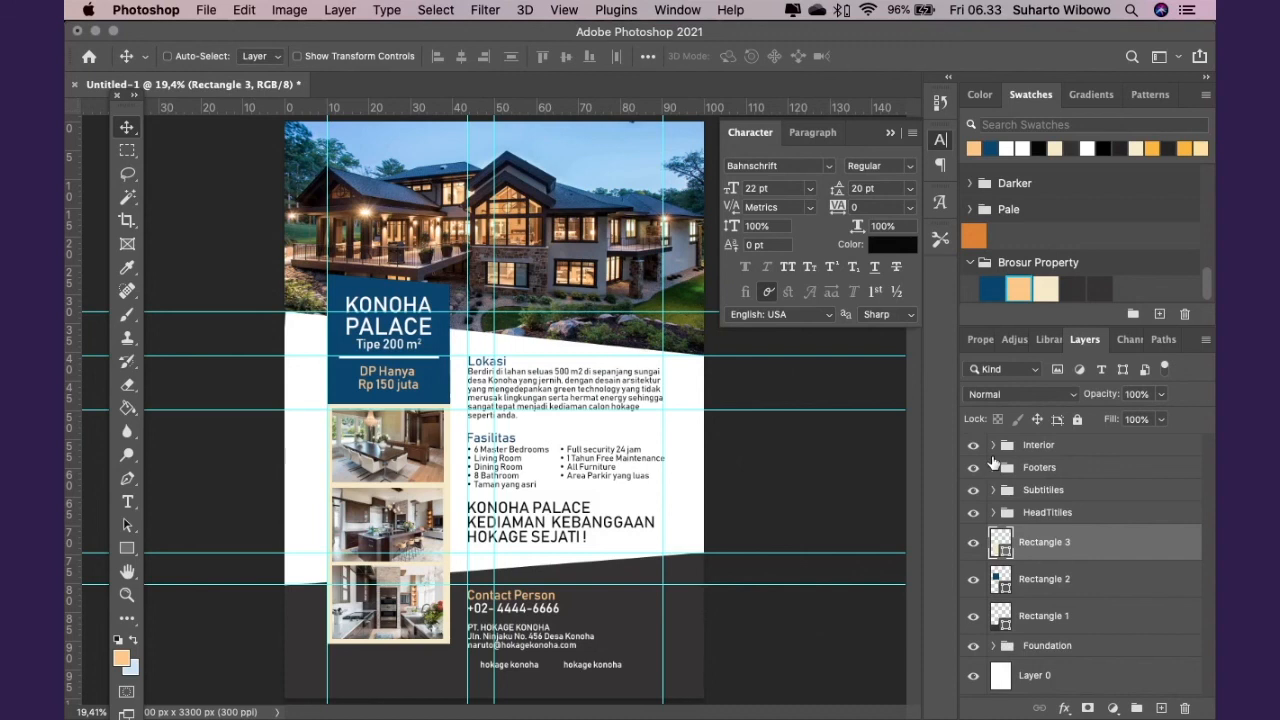
Check what the Subtitles, Footers and Interior groups contain by switching each group's visibility off and back on
left_click(1048, 617, "shift")
left_click(1048, 541)
left_click(973, 490)
left_click(973, 490)
left_click(973, 467)
left_click(973, 467)
left_click(973, 445)
left_click(973, 445)
Hide the guides and place Logo Facebook.png as an embedded image above the Interior group
left_click(1029, 446)
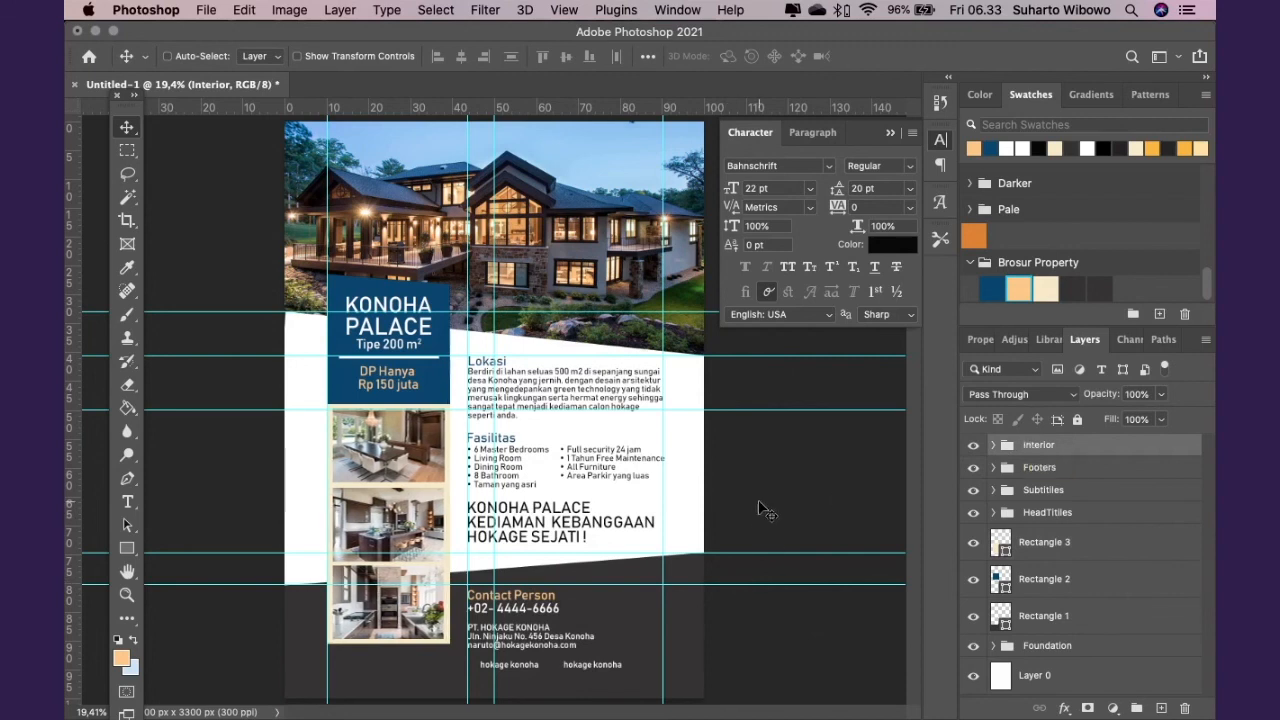
key("super+semicolon")
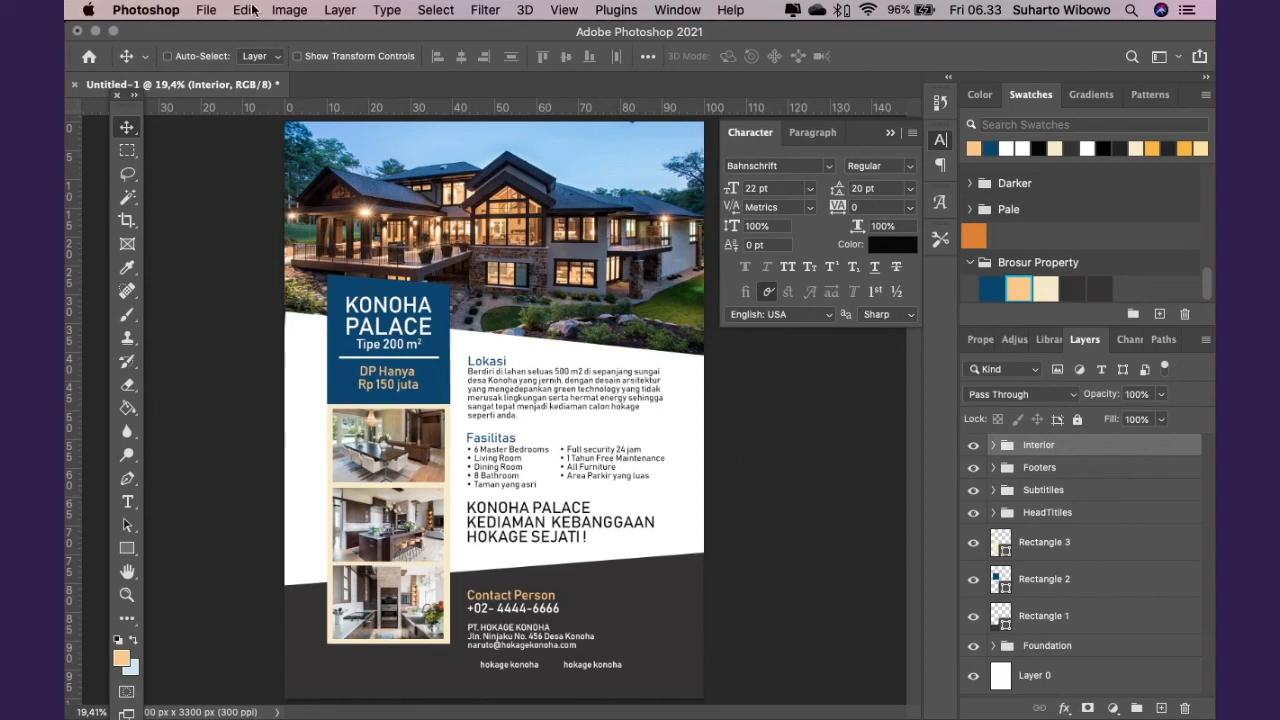
left_click(286, 11)
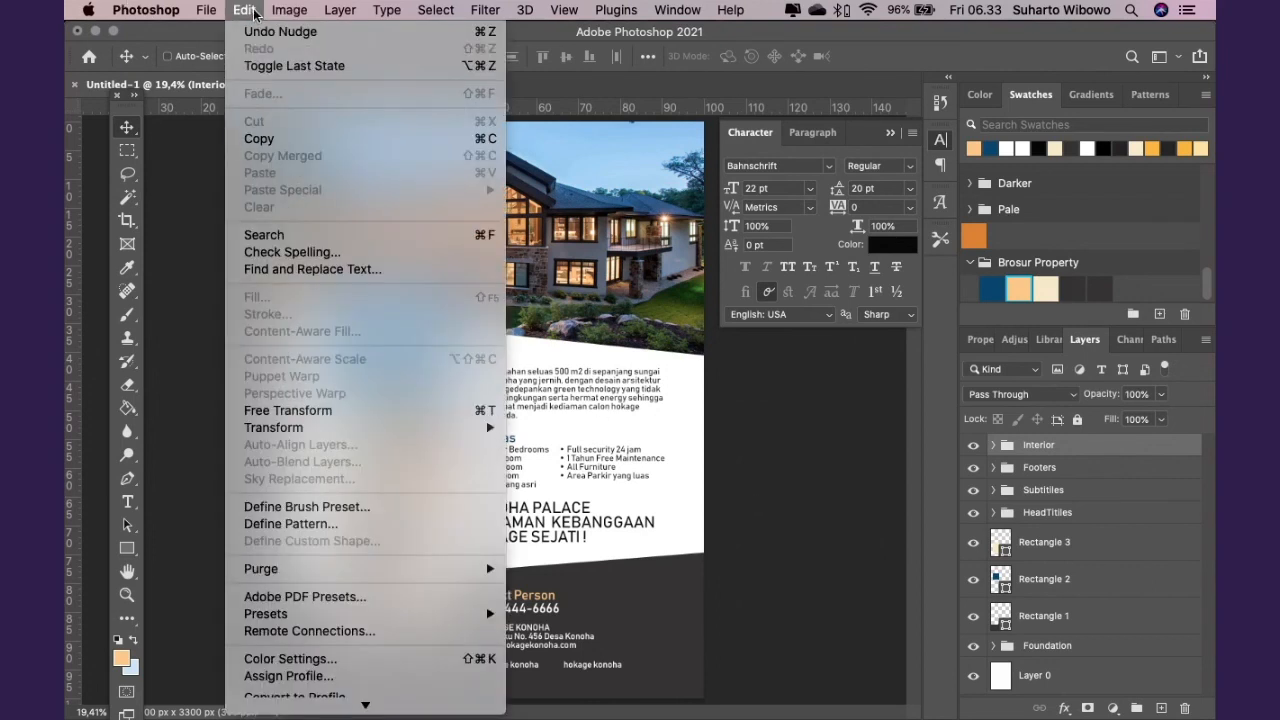
mouse_move(324, 426)
mouse_move(206, 10)
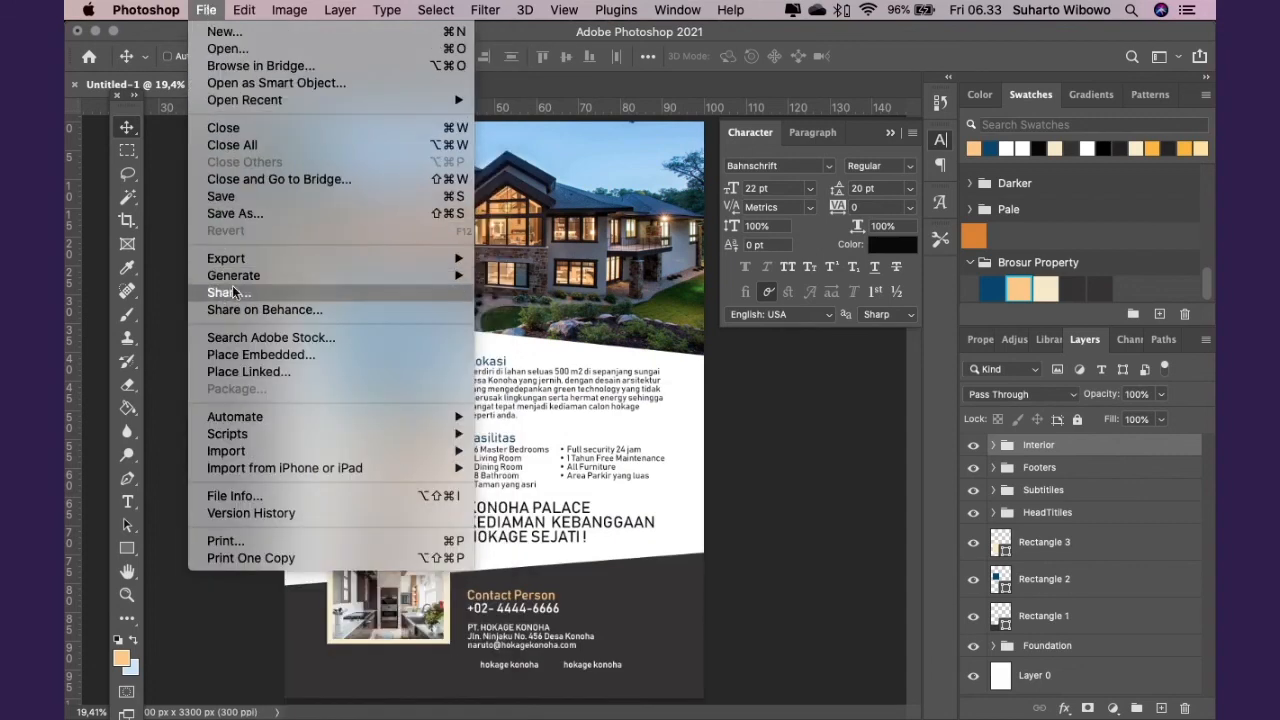
left_click(244, 356)
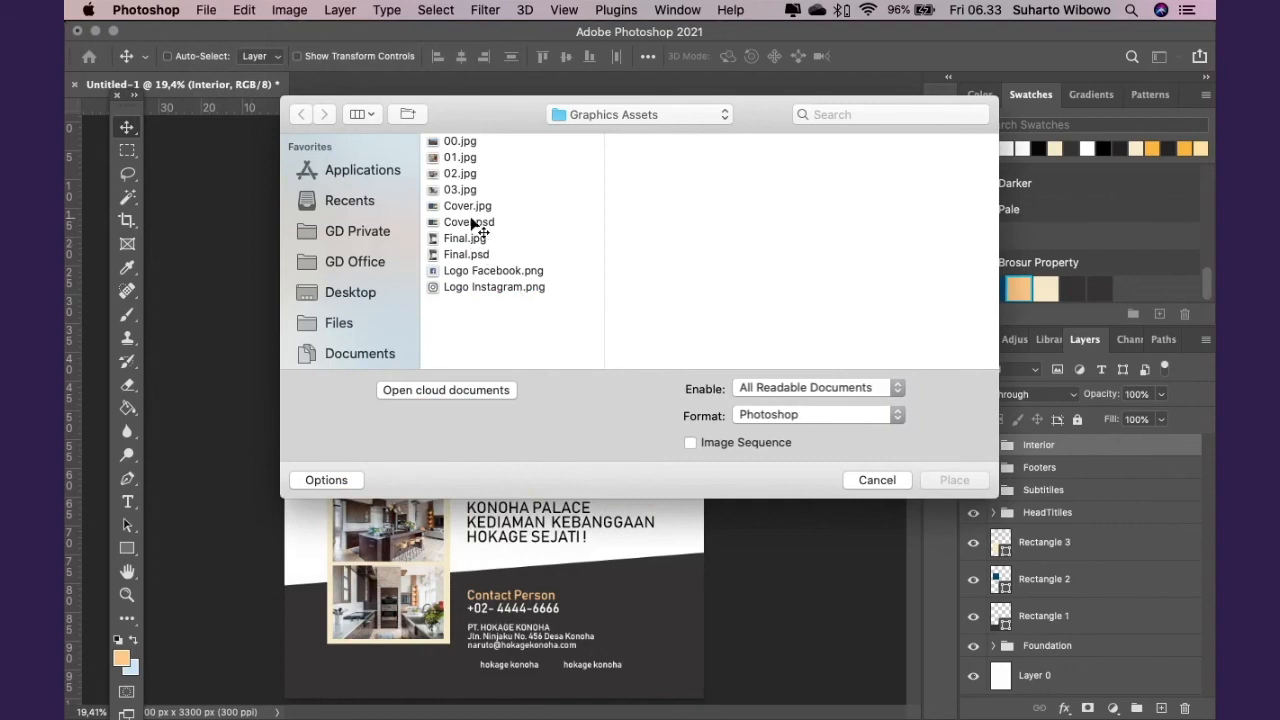
left_click(476, 272)
left_click(952, 481)
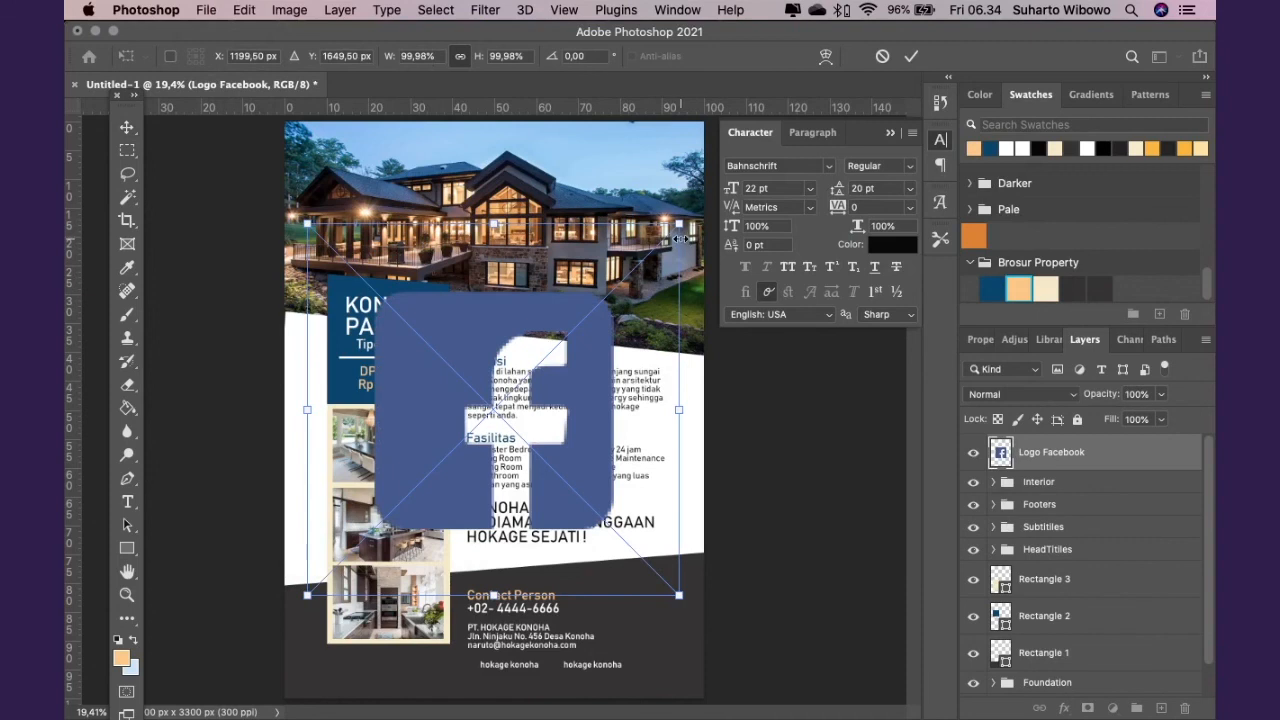
Scale the Facebook logo down to about 5.6% and position it just before the second hokage konoha text
left_click_drag(679, 224, 337, 492)
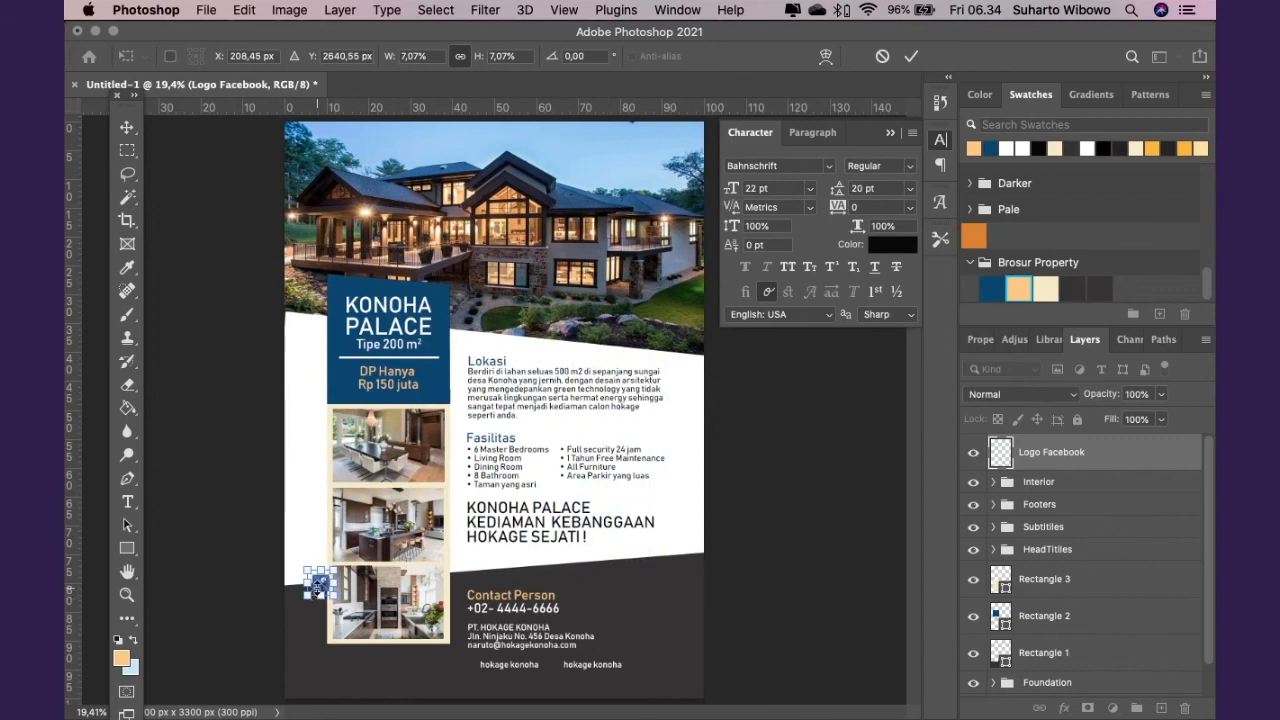
left_click_drag(320, 590, 635, 618)
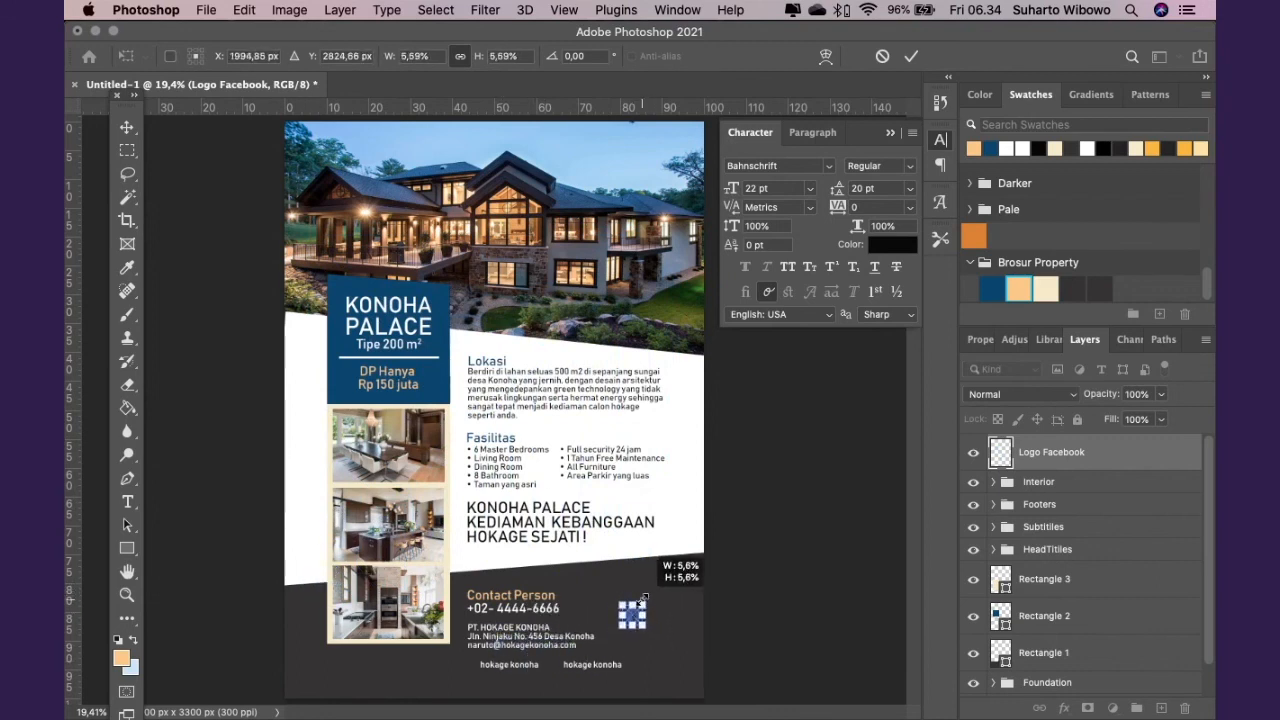
key("Return")
left_click_drag(636, 619, 555, 667)
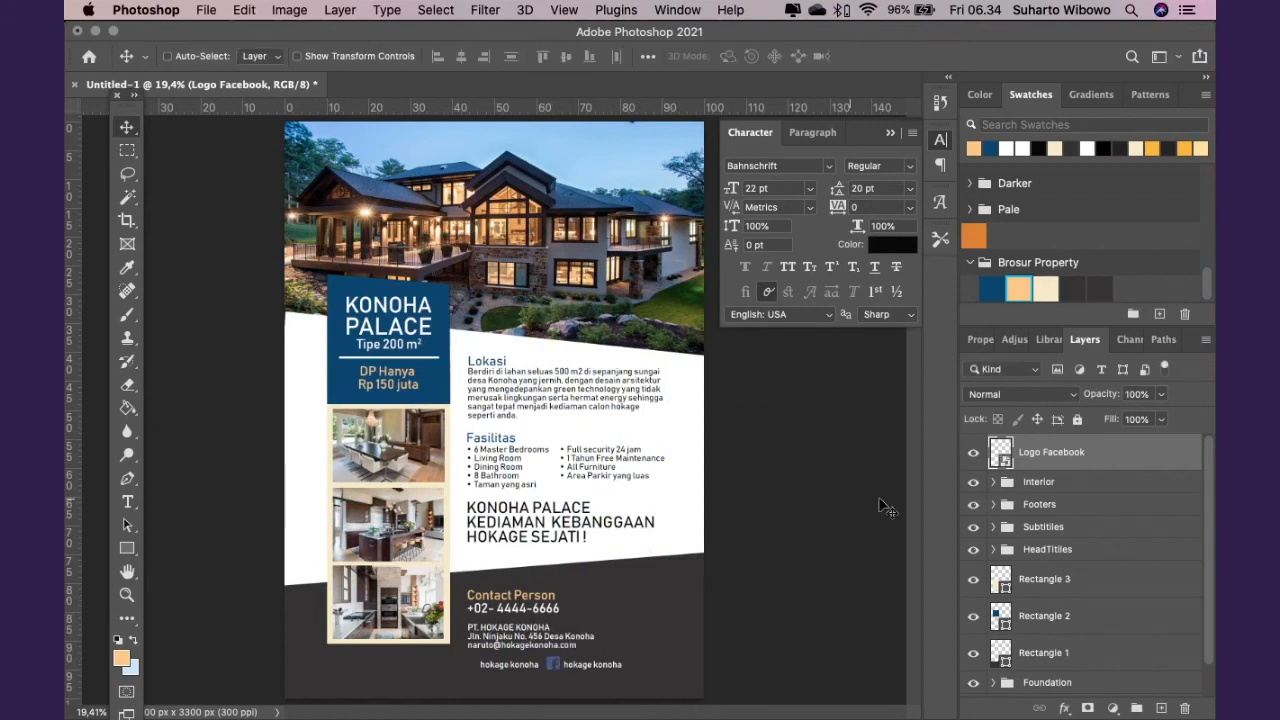
Apply a white Color Overlay layer style to the Logo Facebook layer
right_click(1048, 452)
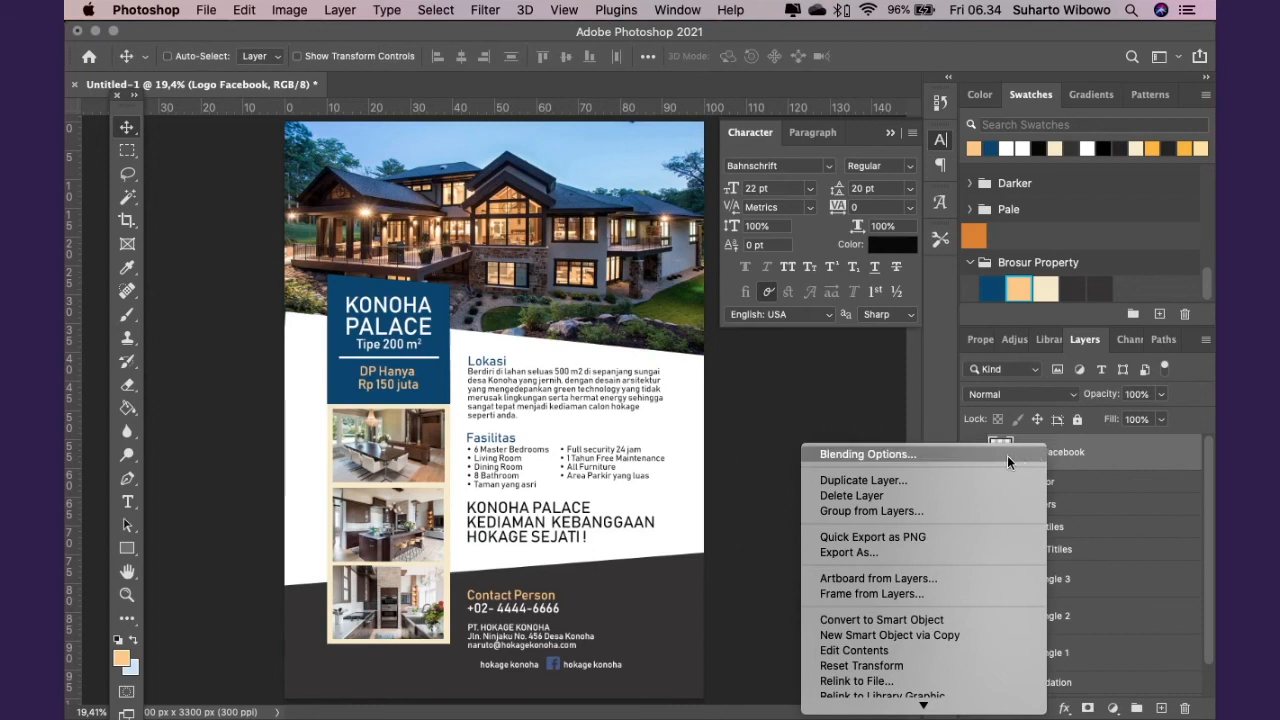
left_click(1006, 454)
left_click_drag(518, 277, 725, 209)
left_click(627, 445)
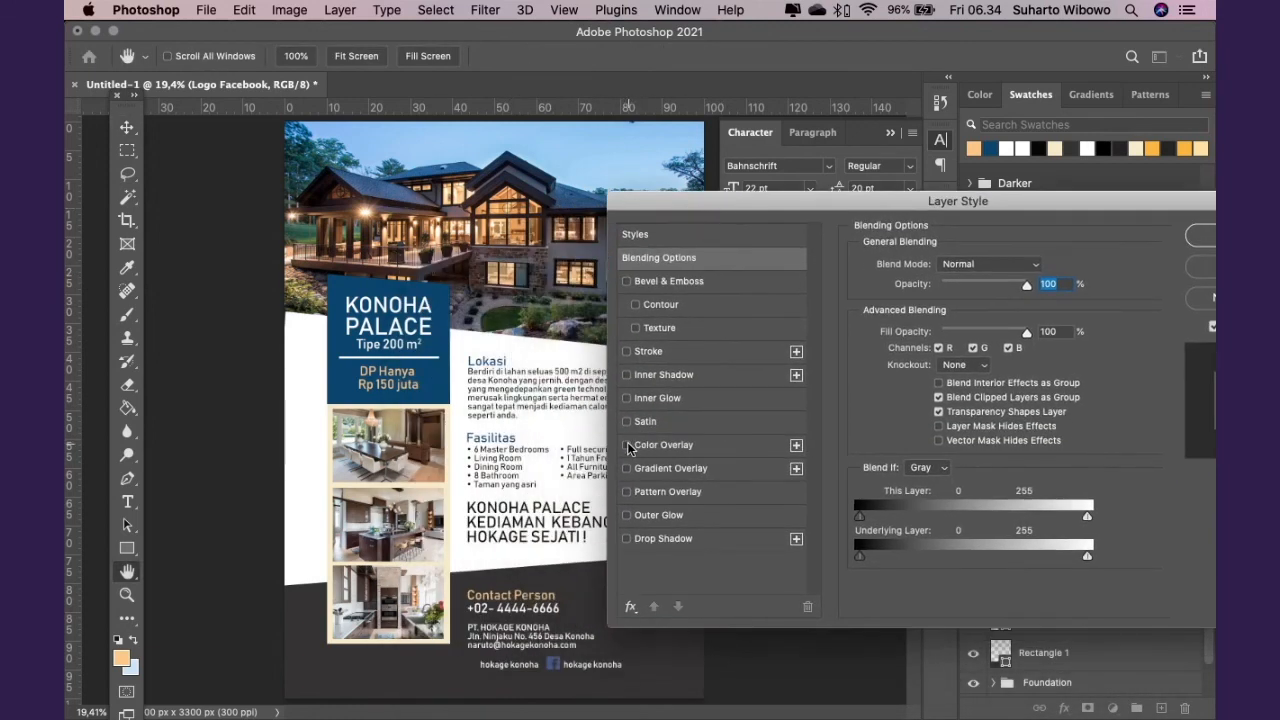
left_click(1207, 233)
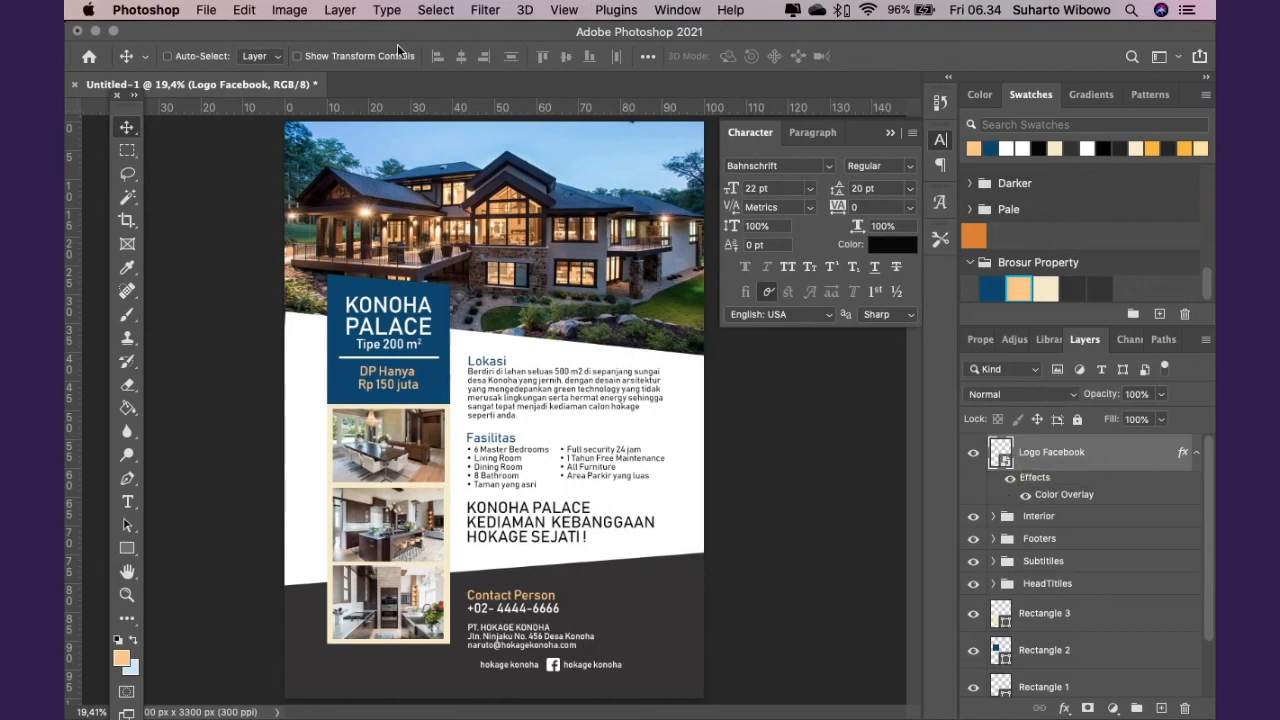
Place Logo Instagram.png as an embedded image, scaled to about 26%, in the footer to the right of the address text
left_click(207, 11)
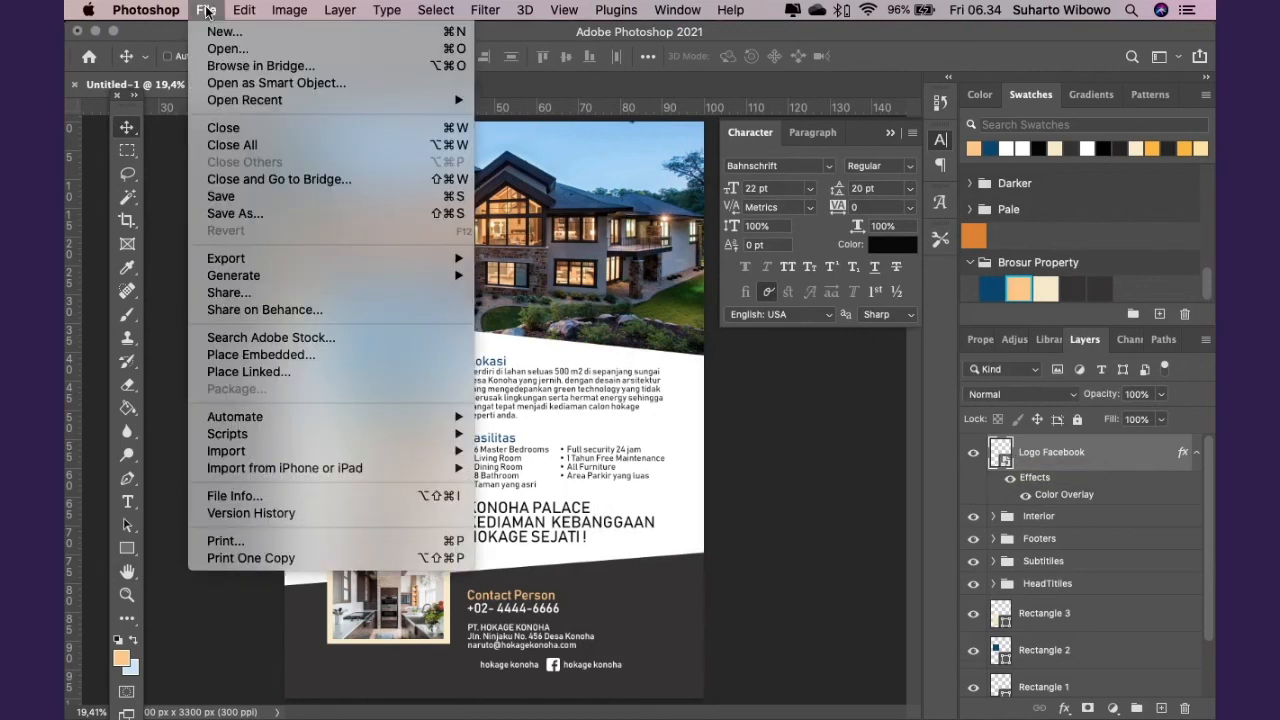
left_click(300, 357)
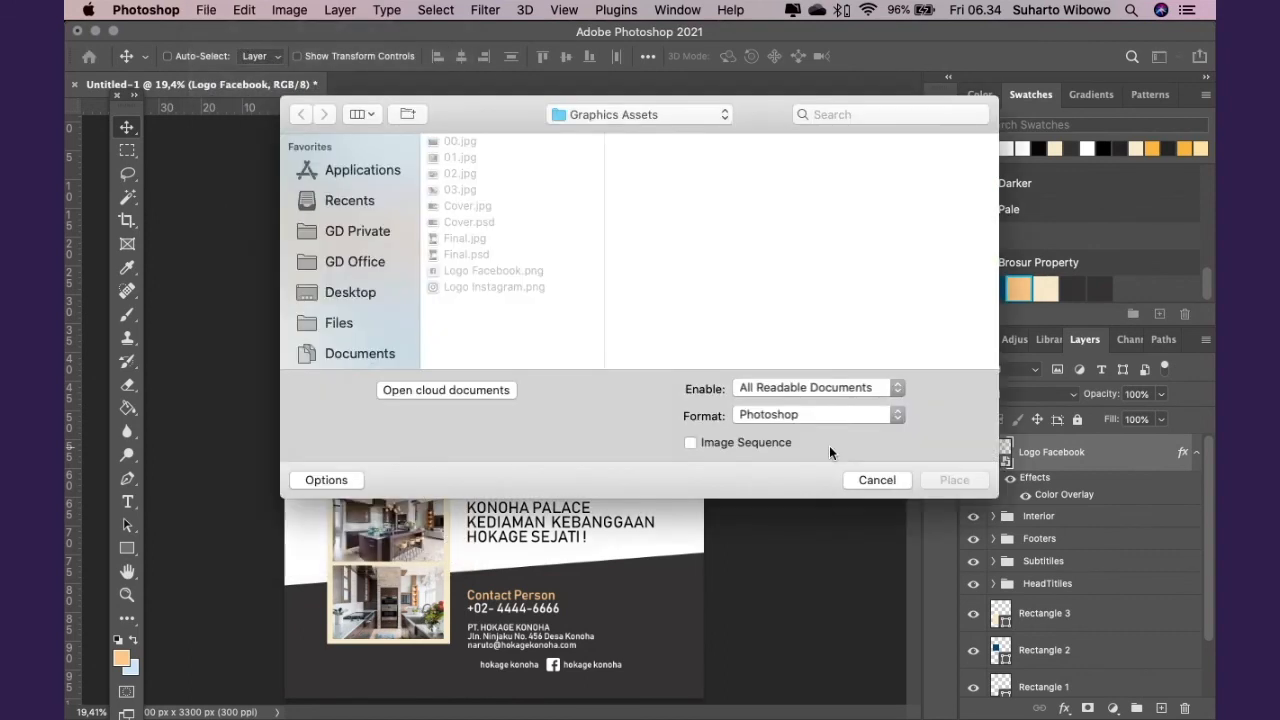
double_click(471, 286)
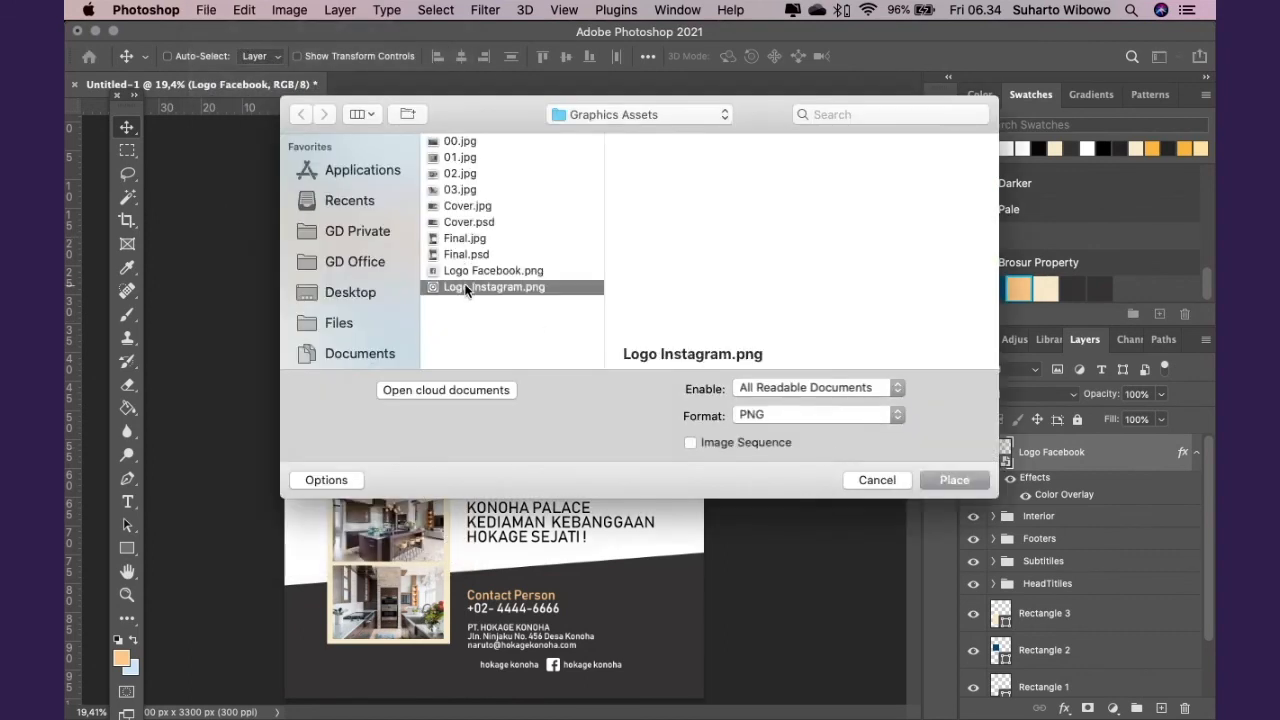
left_click_drag(545, 358, 660, 621)
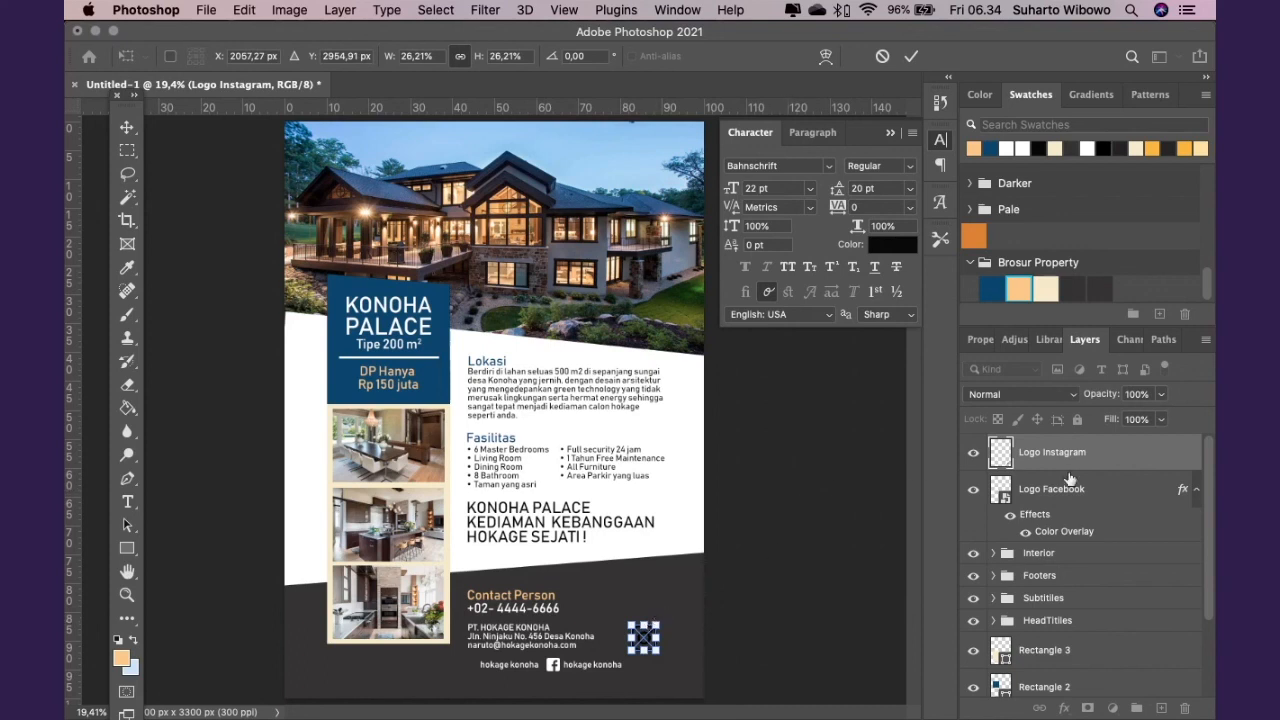
right_click(1068, 458)
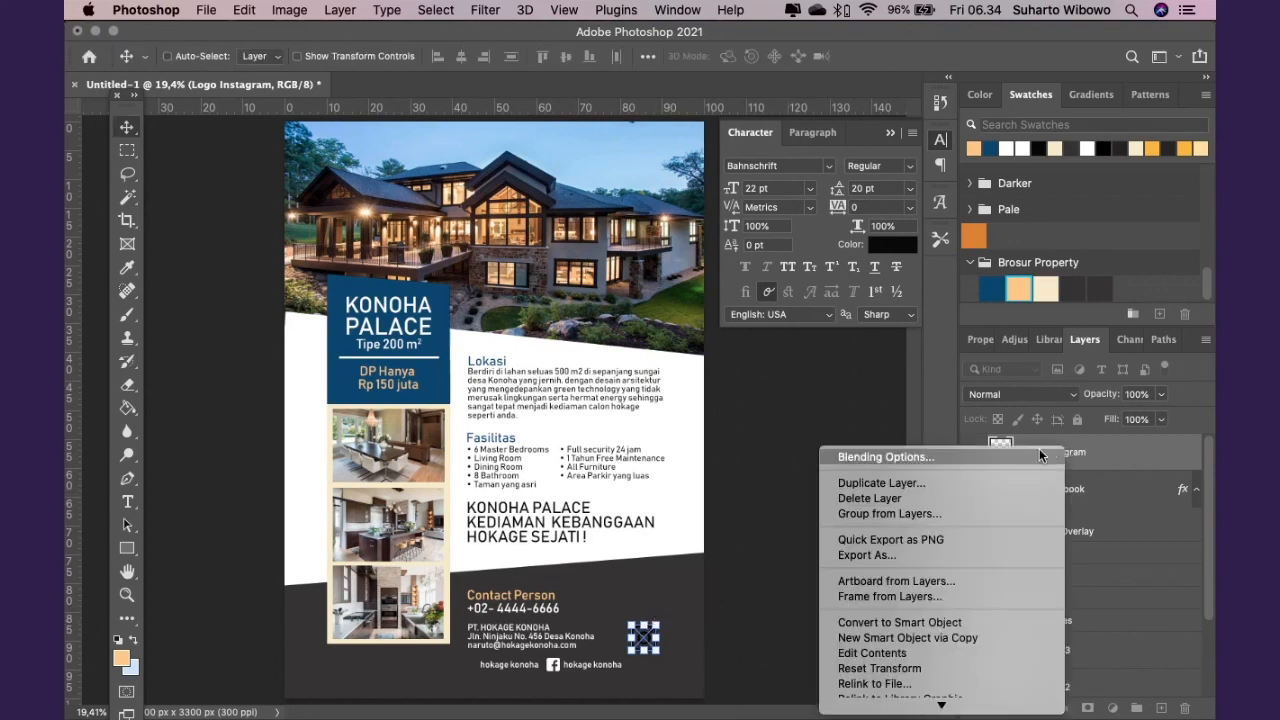
left_click(1090, 456)
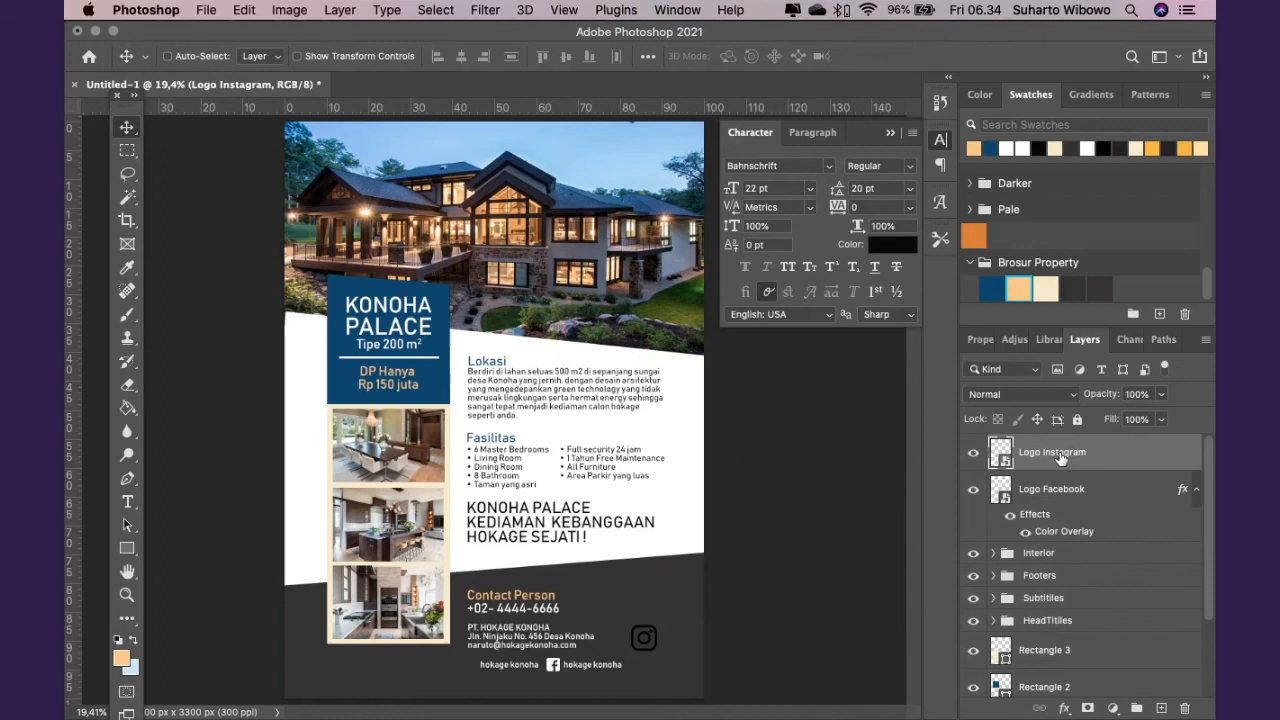
Apply a white Color Overlay layer style at 100% opacity to the Logo Instagram layer
right_click(1060, 457)
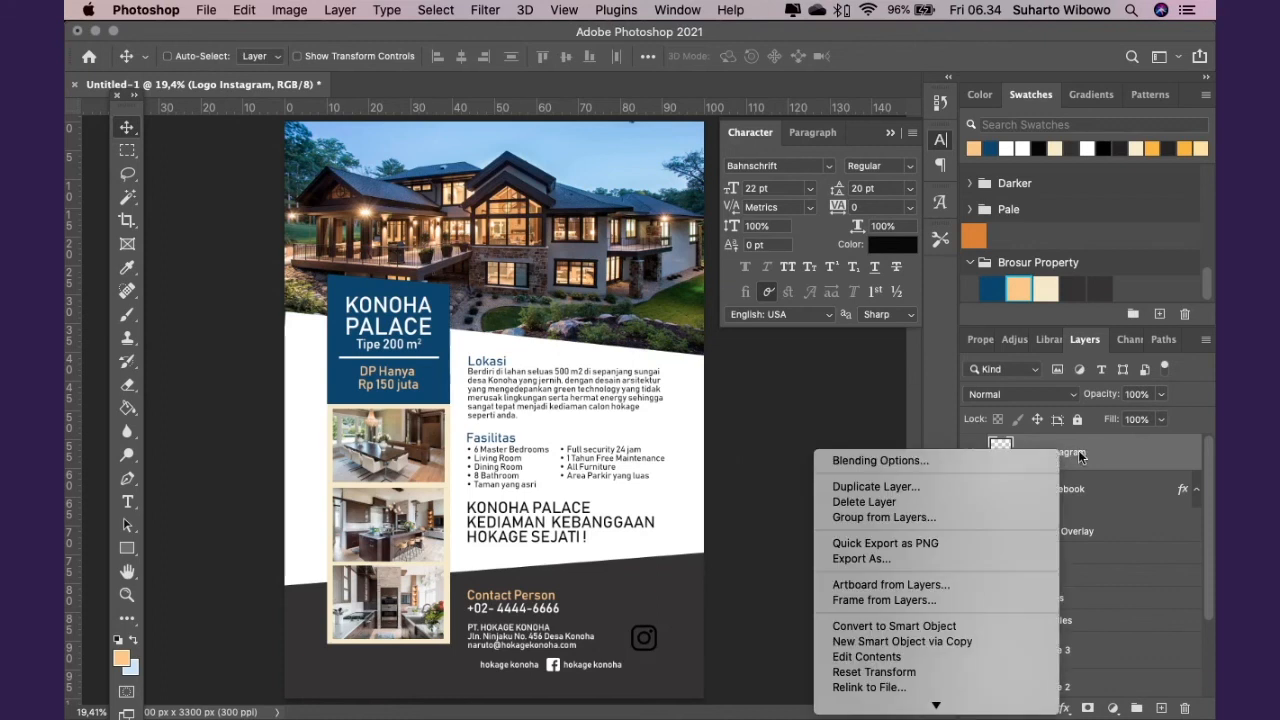
left_click(1016, 457)
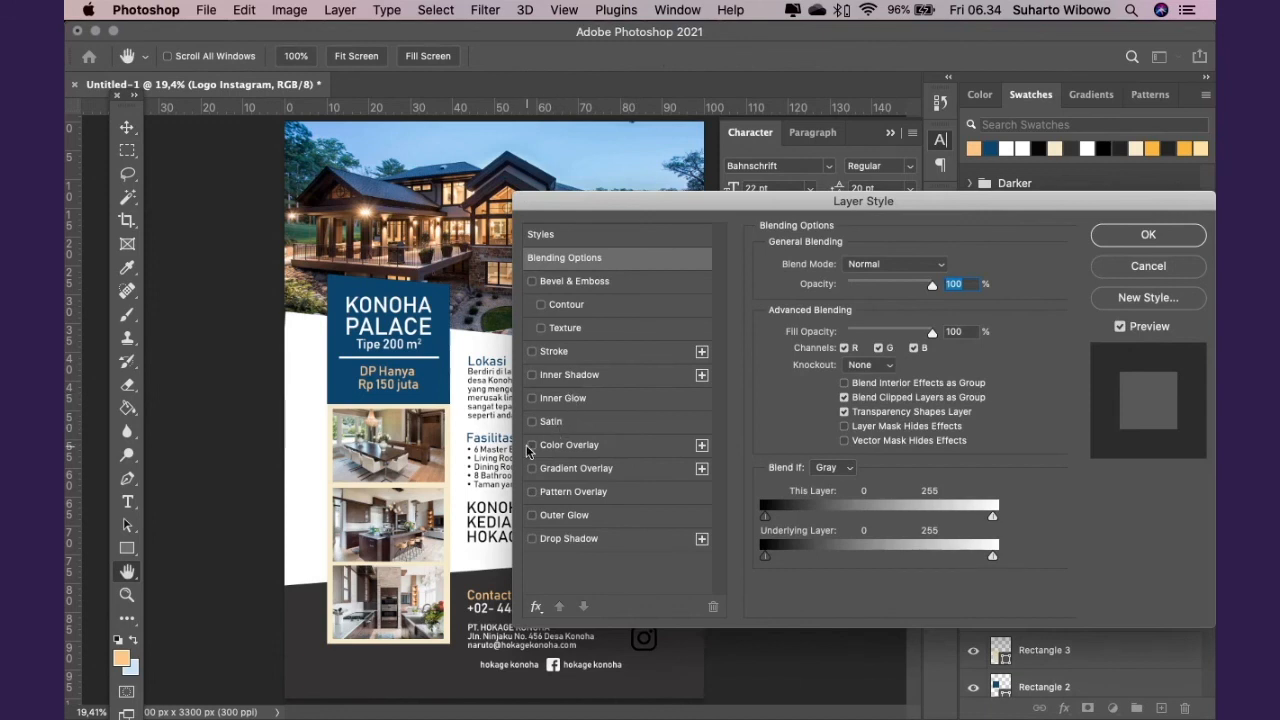
left_click(532, 445)
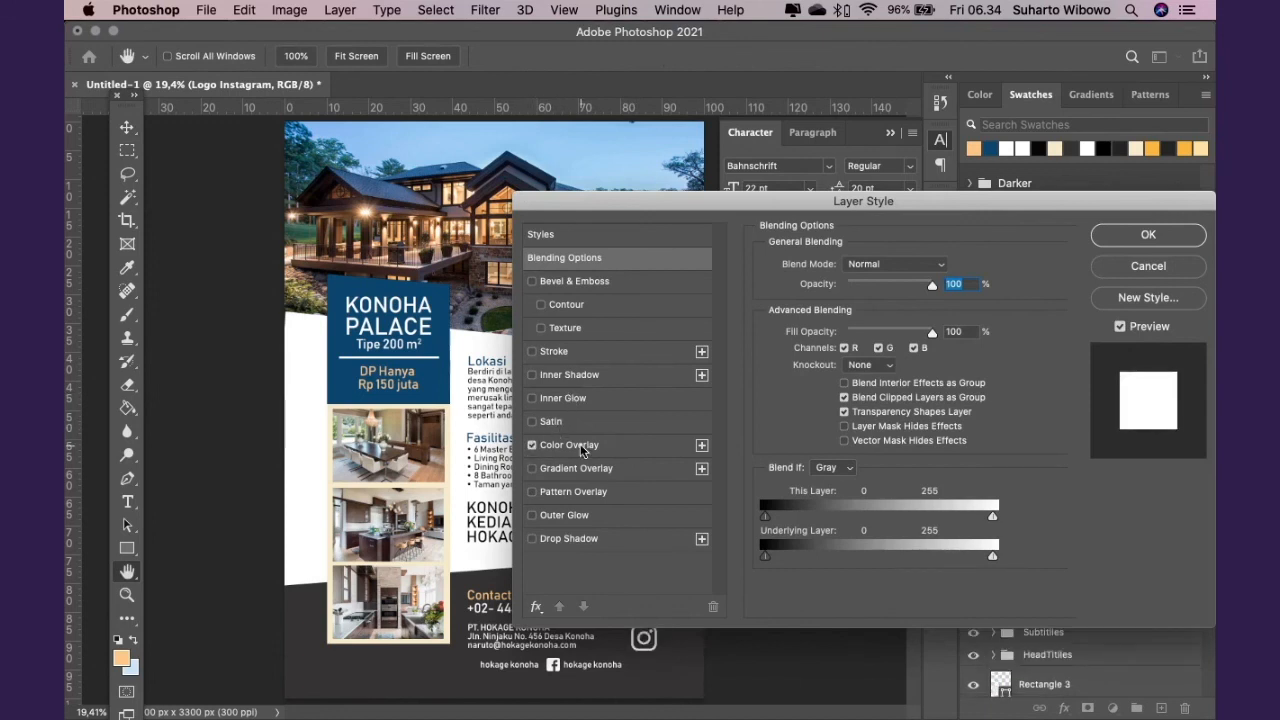
left_click(581, 444)
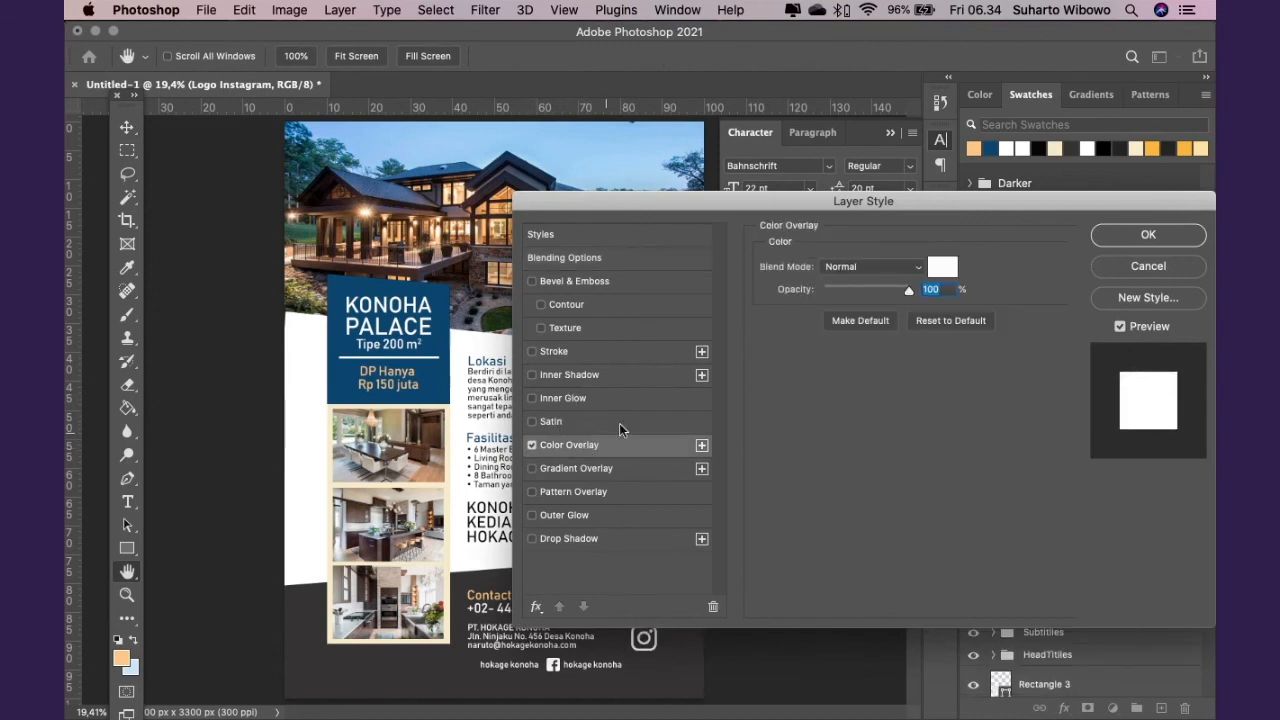
left_click(943, 270)
left_click(831, 359)
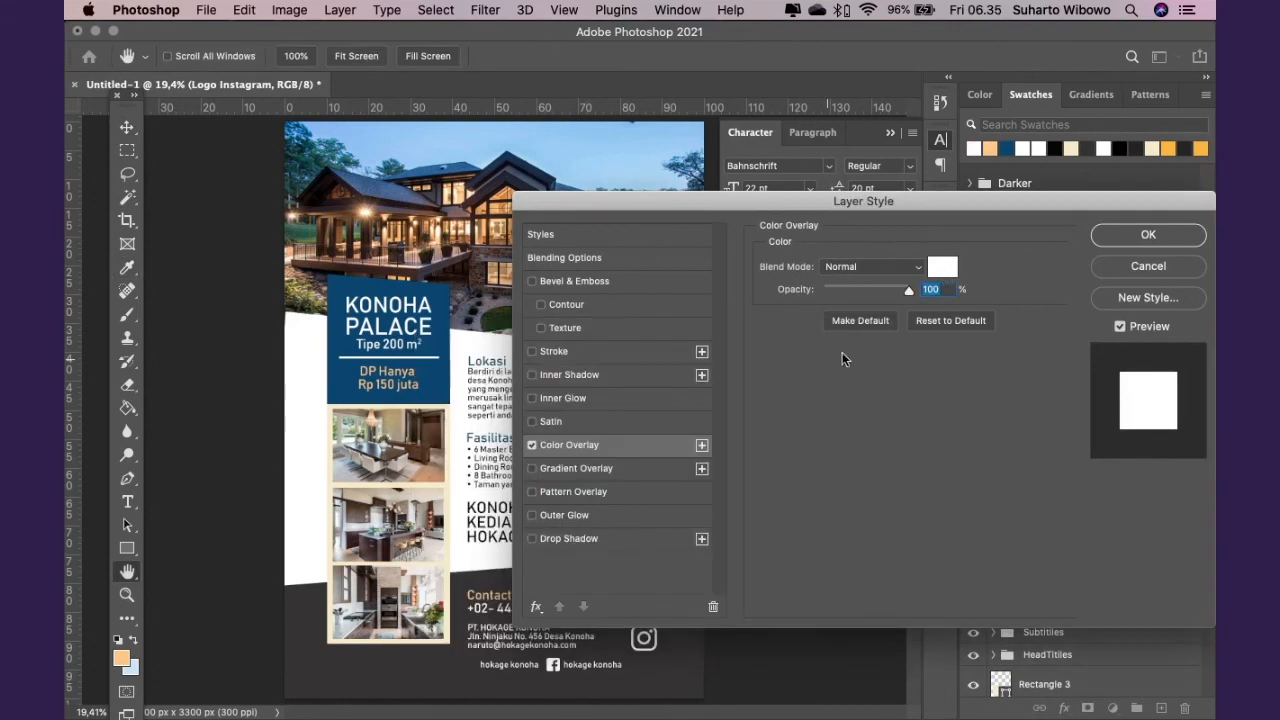
left_click(1147, 235)
Scale the Instagram logo down to about 14.5% and position it just before the first hokage konoha text
left_click_drag(644, 637, 559, 663)
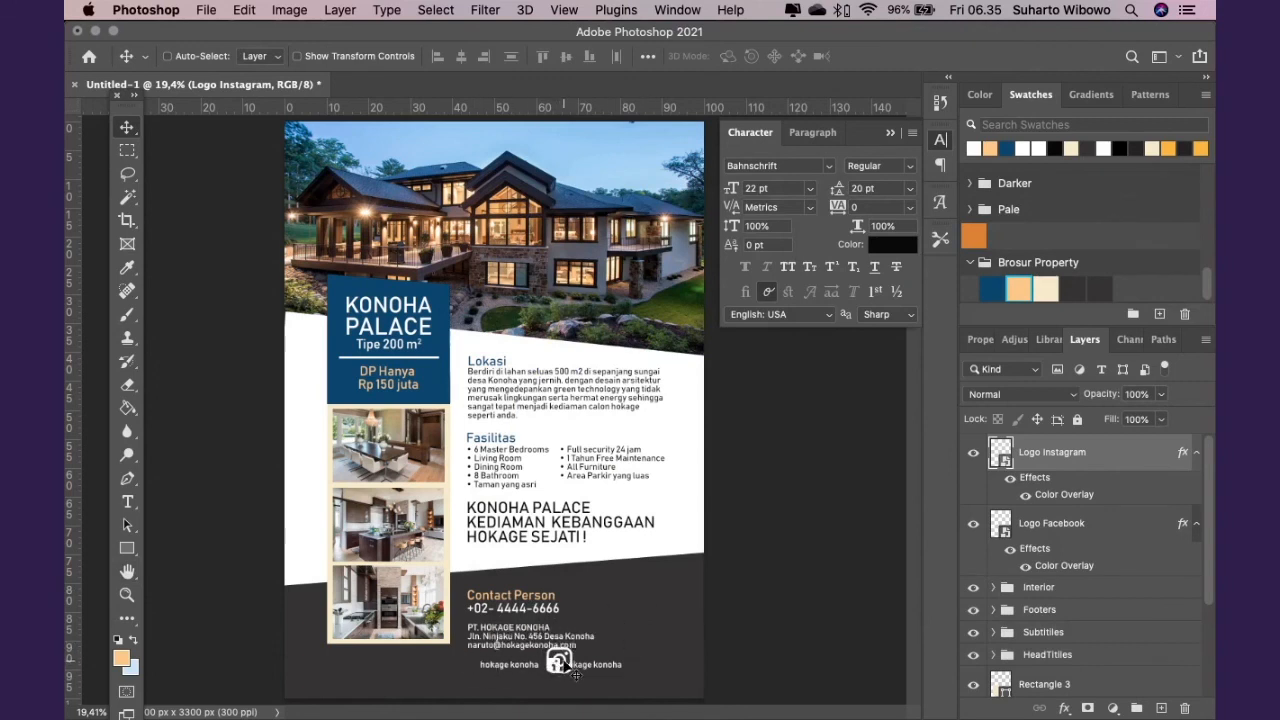
scroll(575, 673, "up", 5)
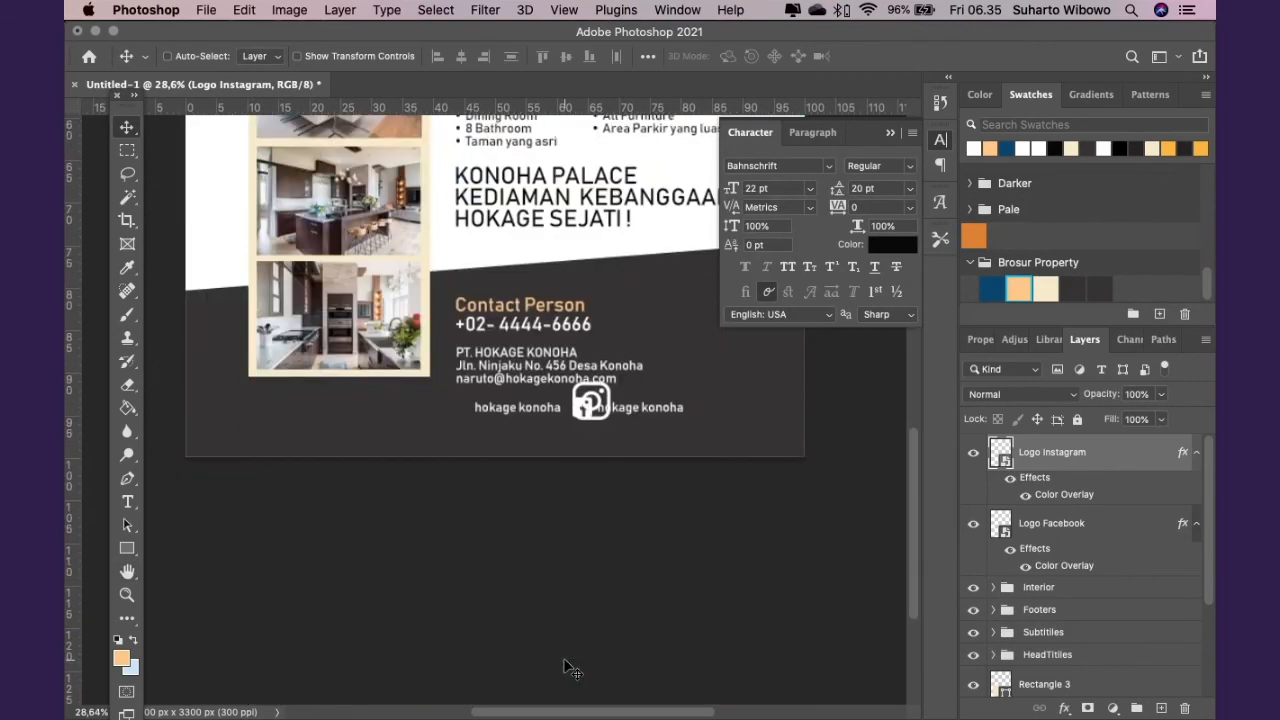
scroll(570, 670, "up", 2)
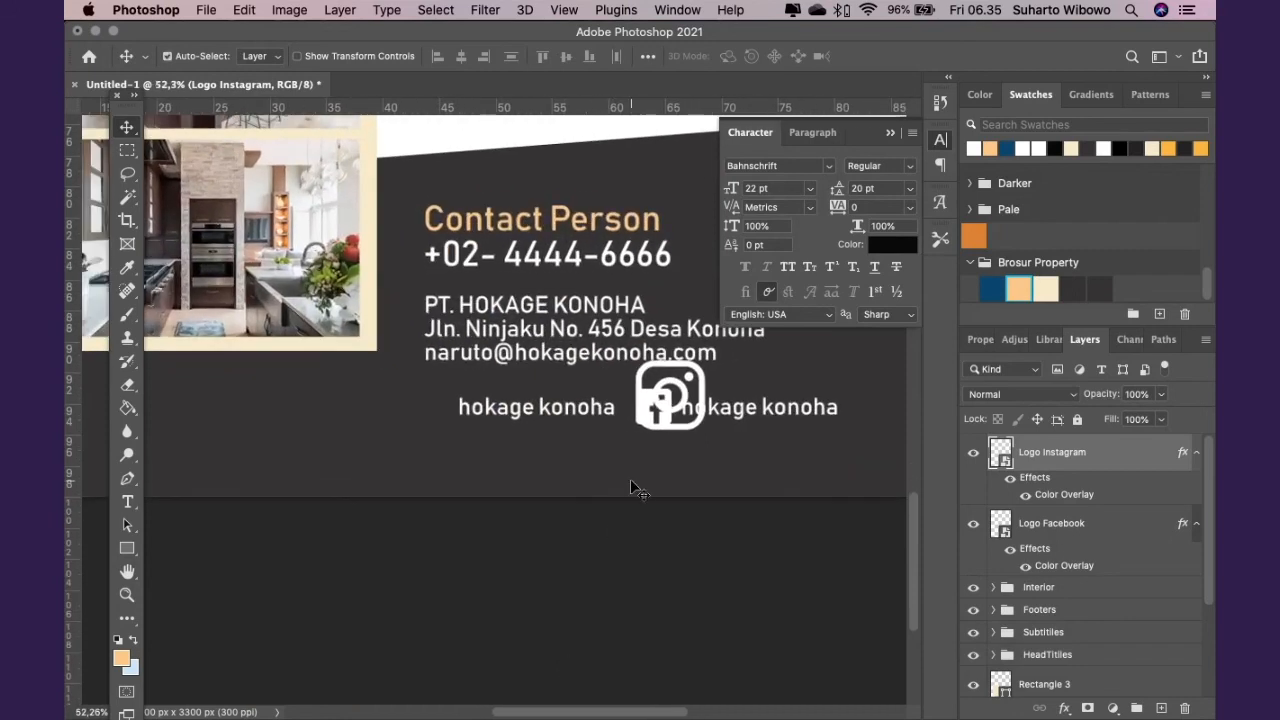
key("ctrl+t")
left_click_drag(705, 362, 671, 380)
key("Up")
key("Up")
key("Up")
key("Up")
key("Down")
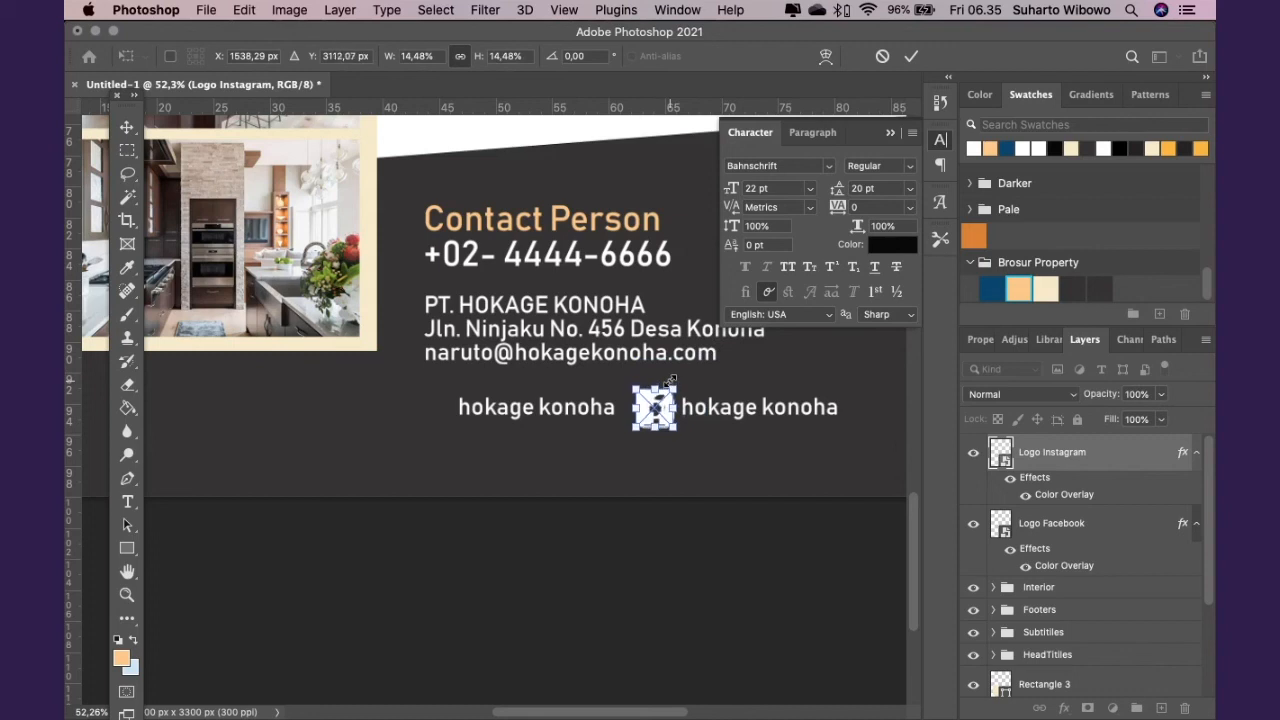
key("Down")
left_click_drag(655, 408, 437, 404)
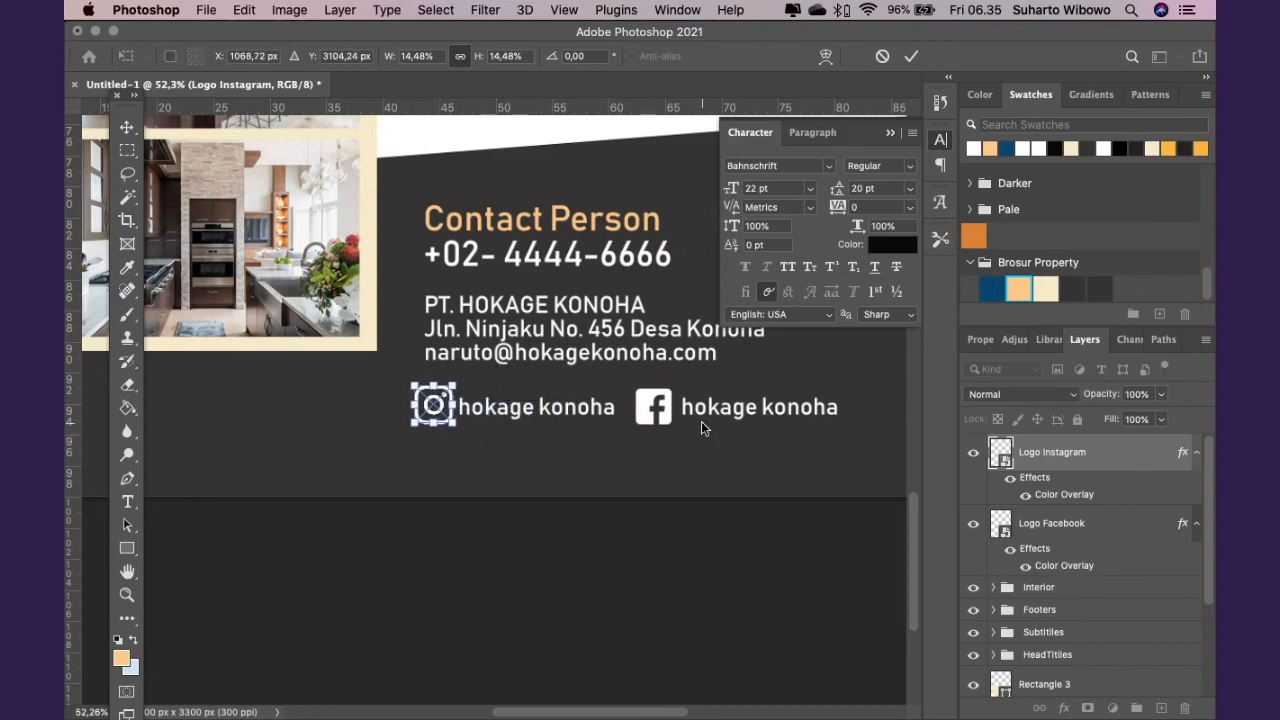
key("Return")
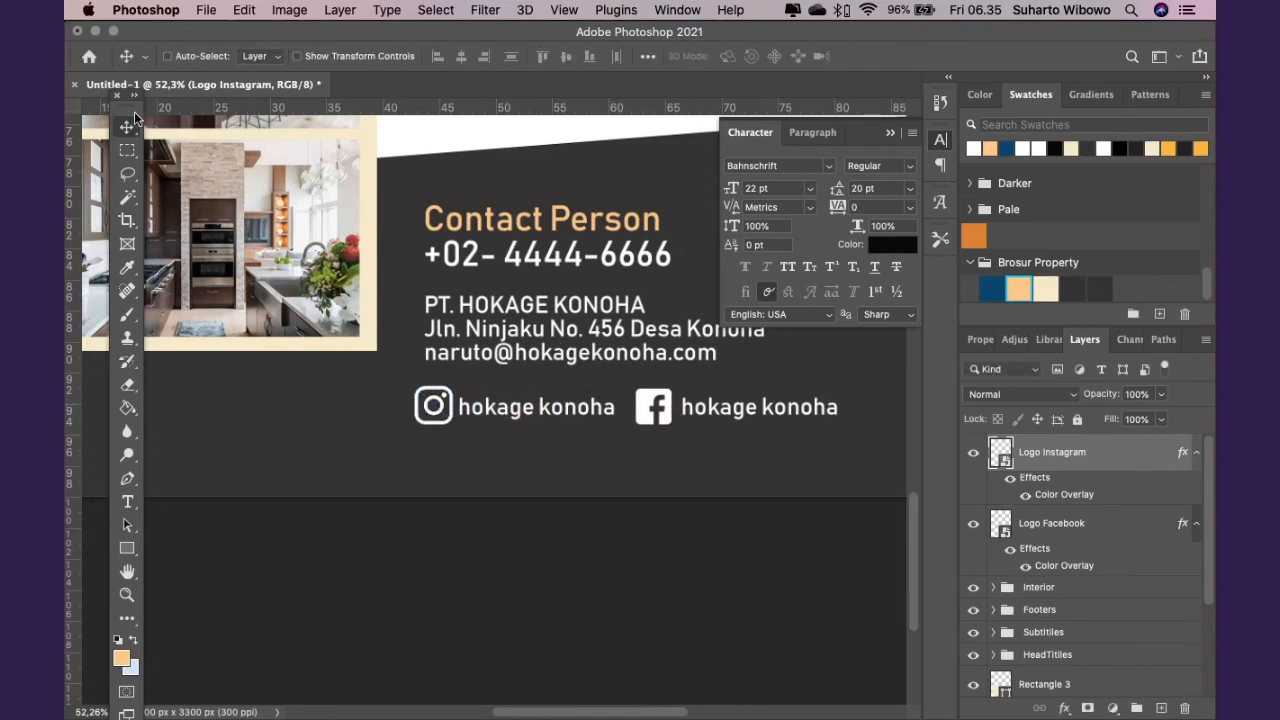
Enable Auto-Select and nudge the Facebook logo slightly right toward its text, fine-tuning both logos' horizontal position
left_click(167, 56)
left_click(655, 410)
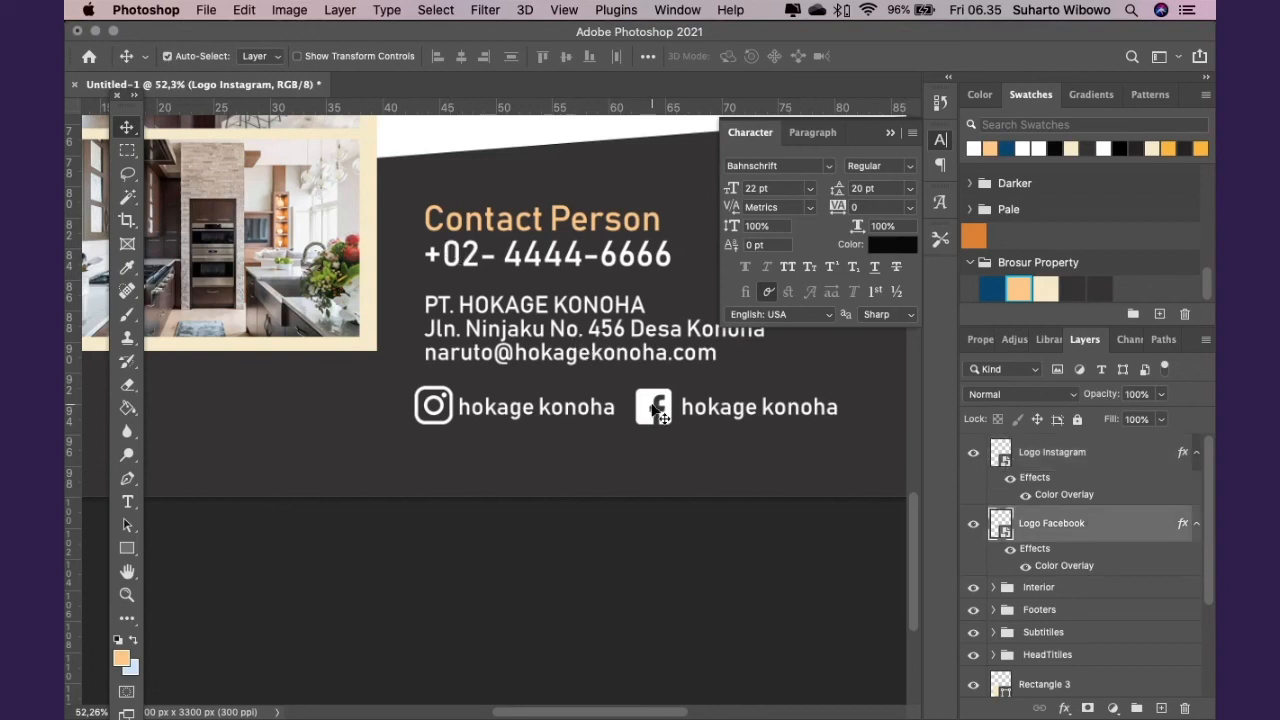
key("Right")
key("Right")
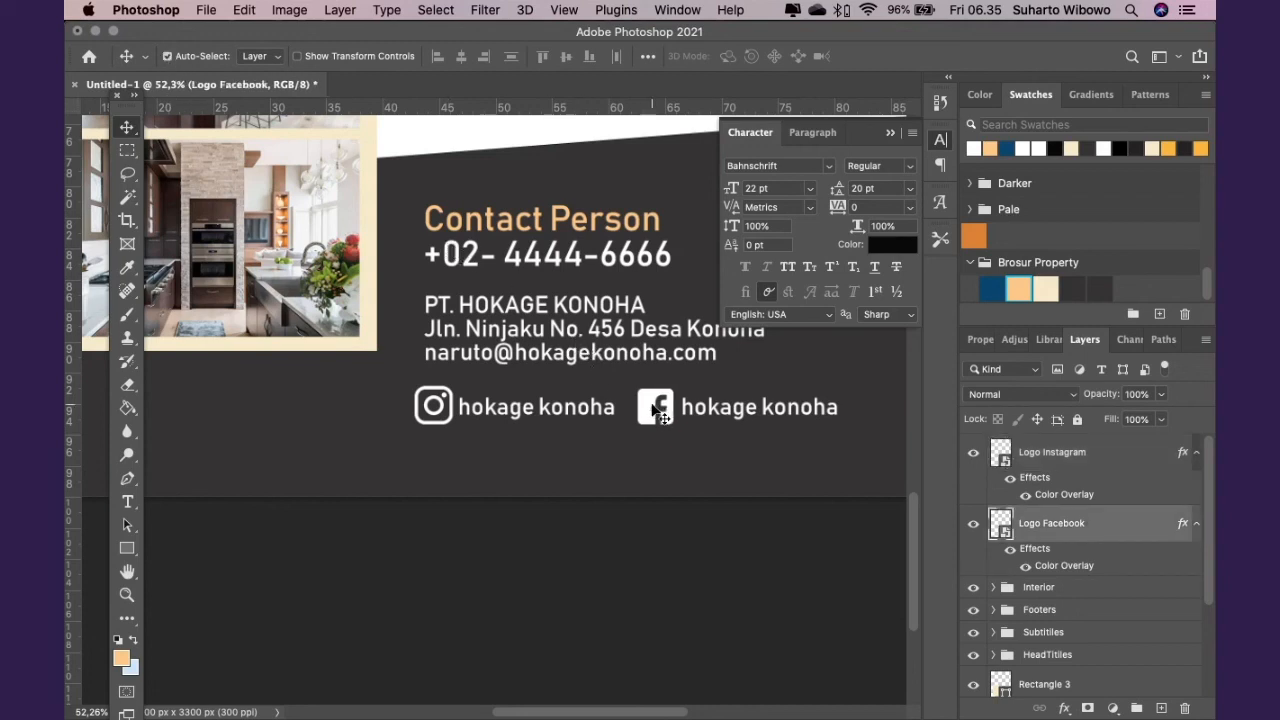
key("Right")
left_click(1055, 456, "shift")
key("Right")
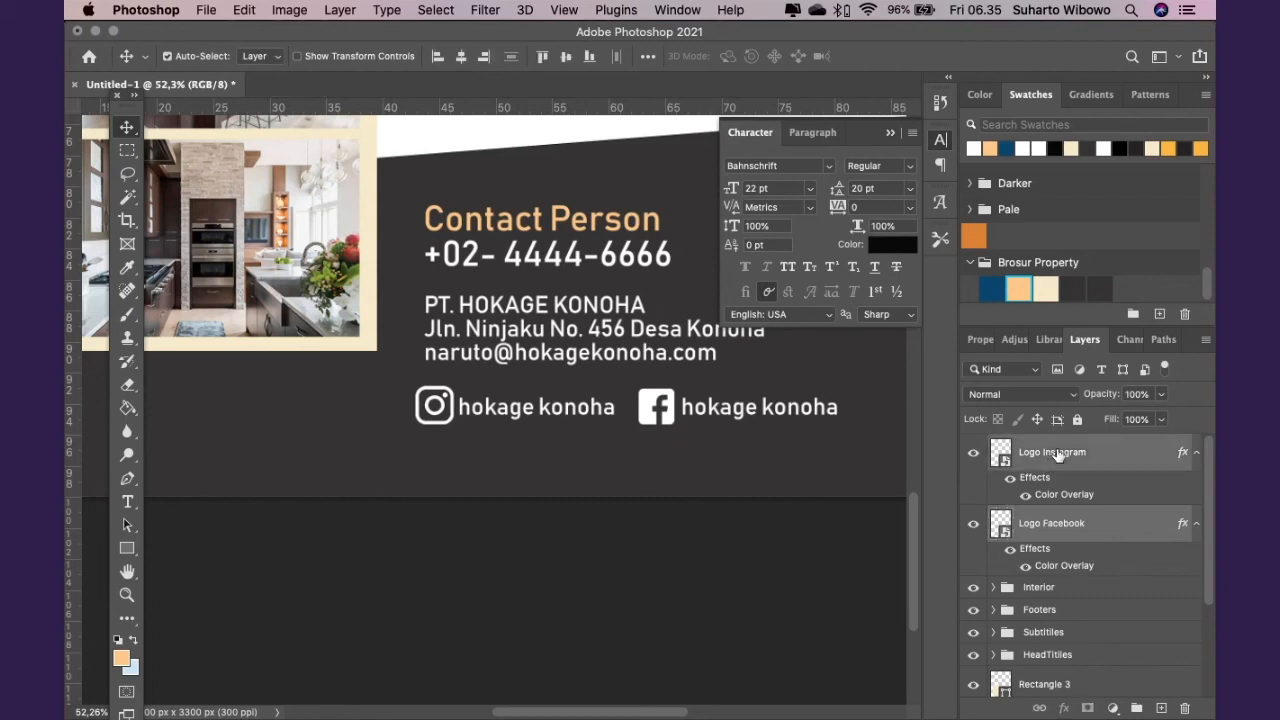
key("Left")
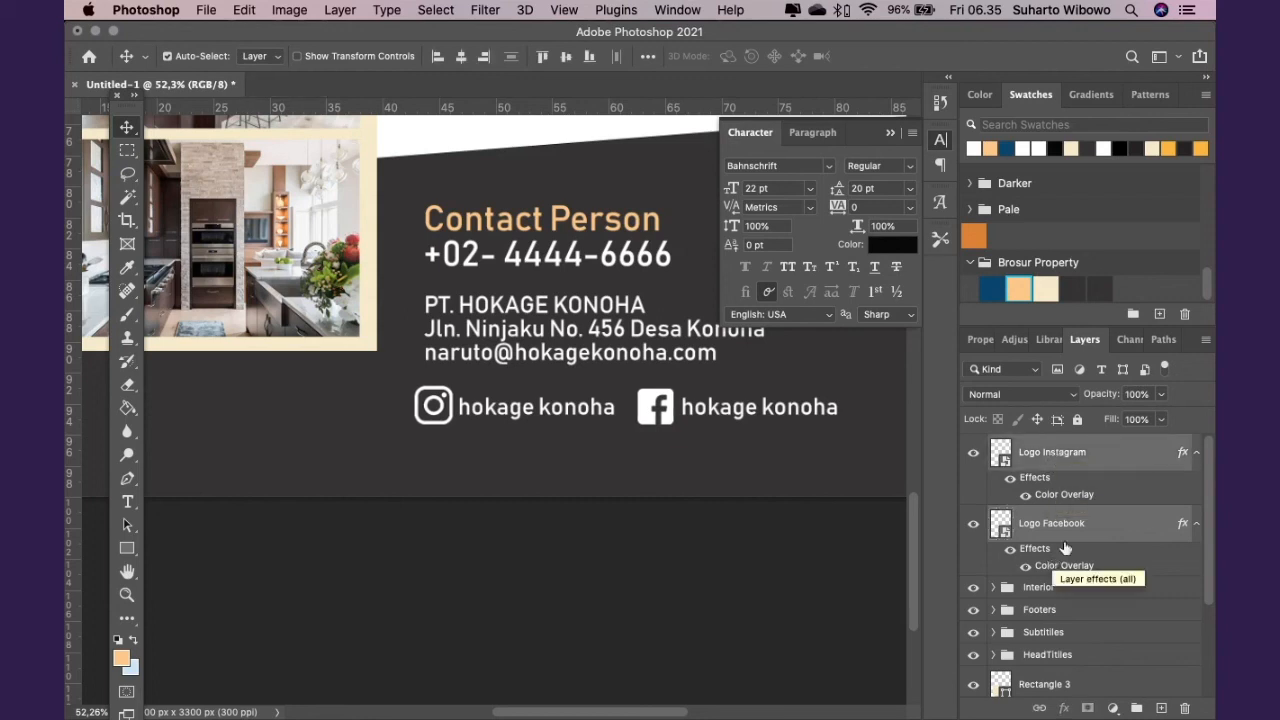
Move the Logo Instagram and Logo Facebook layers into the Footers group and expand that group
scroll(1089, 572, "down", 3)
scroll(1087, 578, "up", 3)
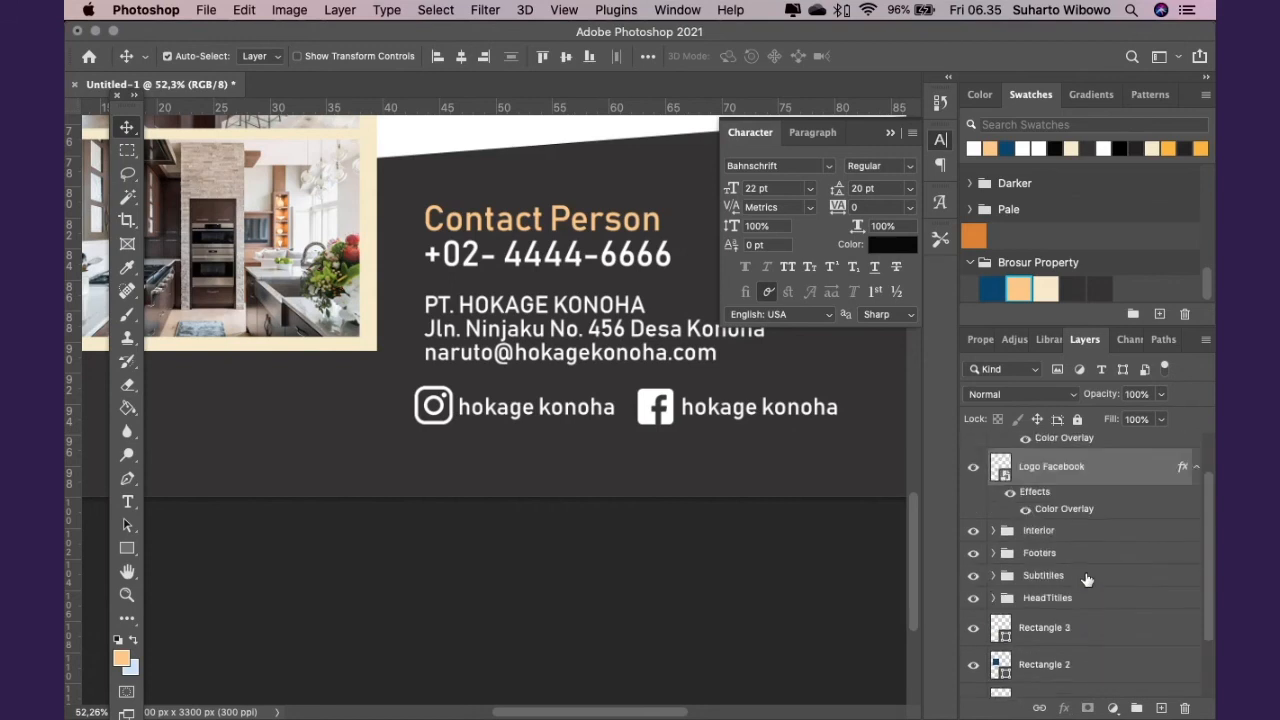
left_click_drag(1044, 528, 1040, 610)
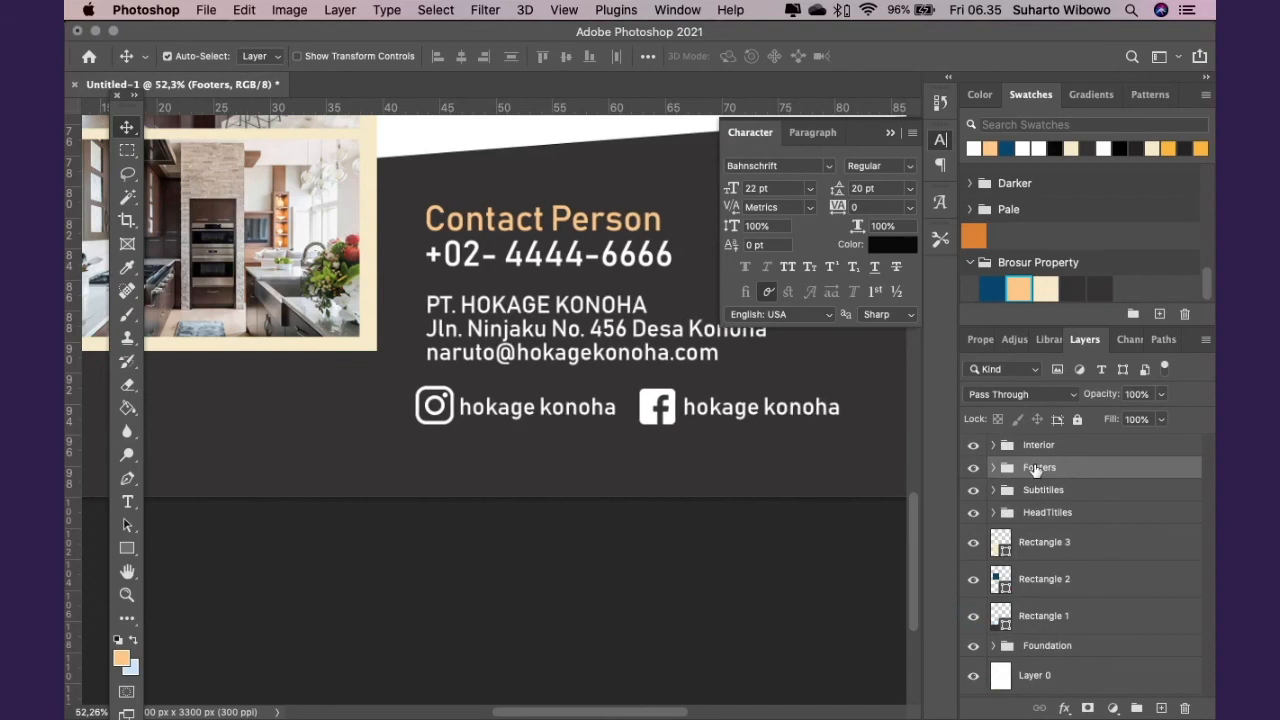
left_click(994, 467)
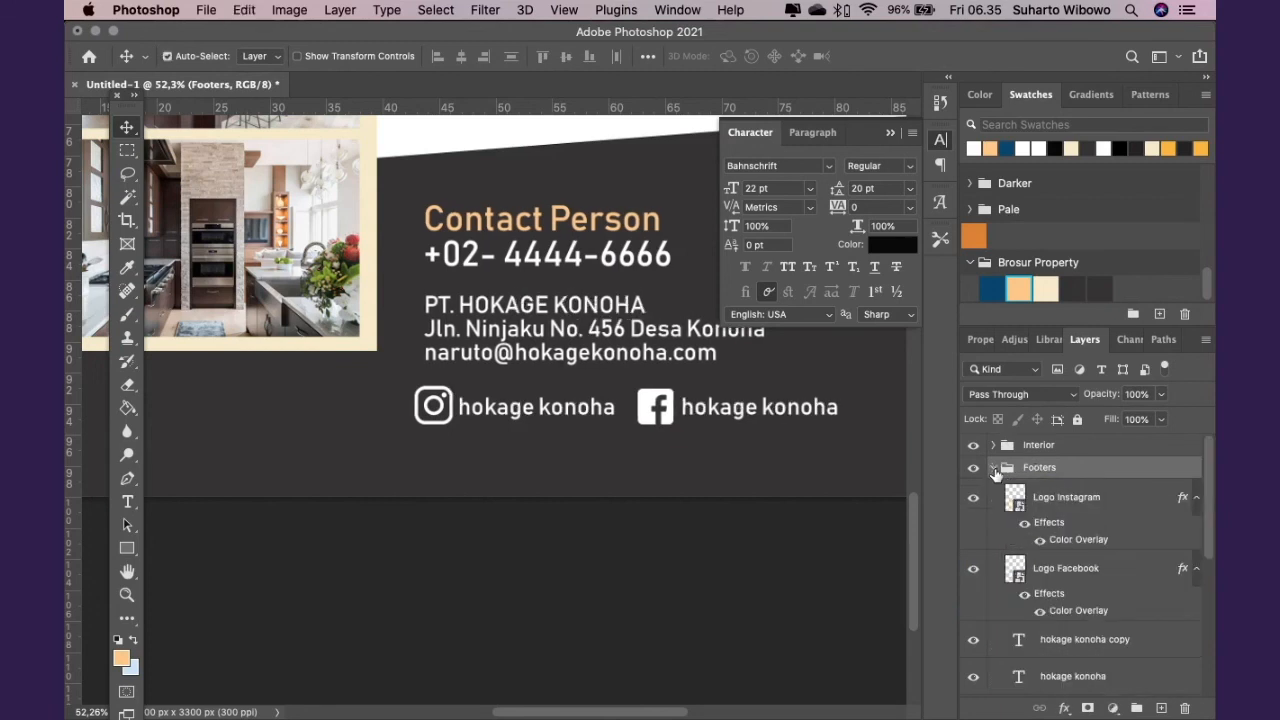
Group the two logo layers and both hokage konoha text layers inside Footers, naming the group Social Media
left_click(1057, 522)
left_click(1060, 570, "shift")
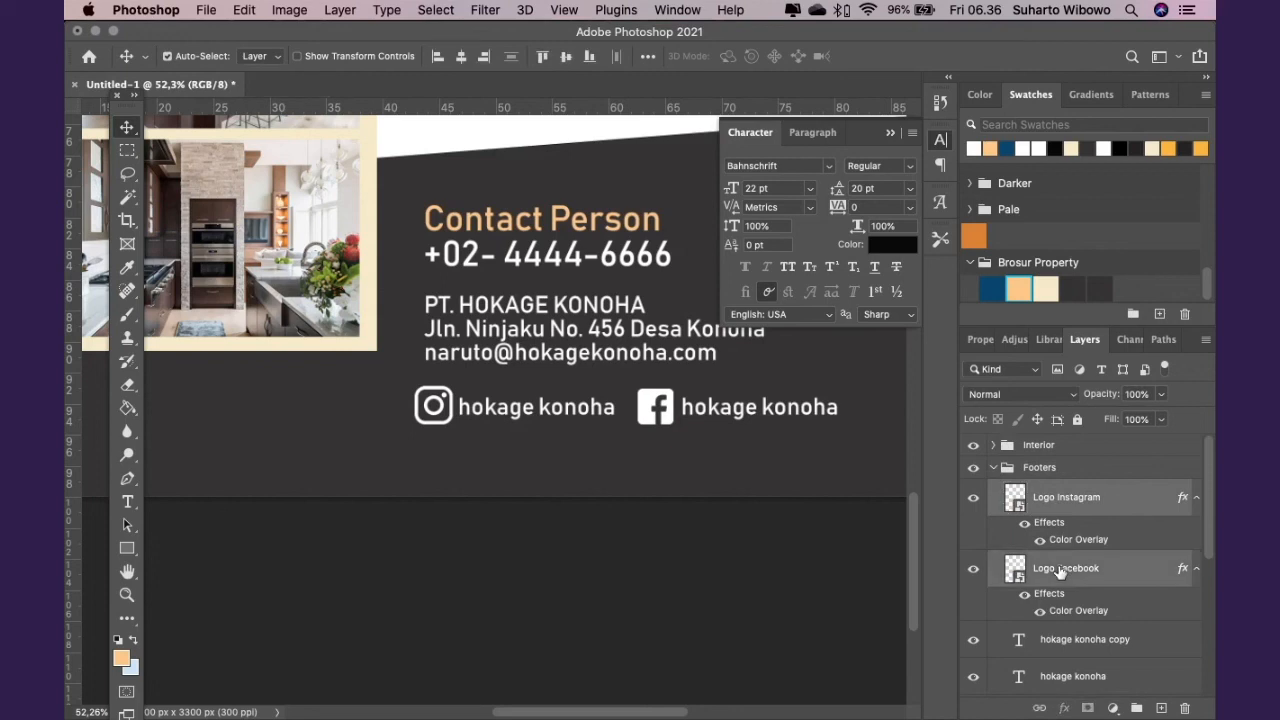
left_click(1090, 640, "shift")
left_click(1088, 679, "shift")
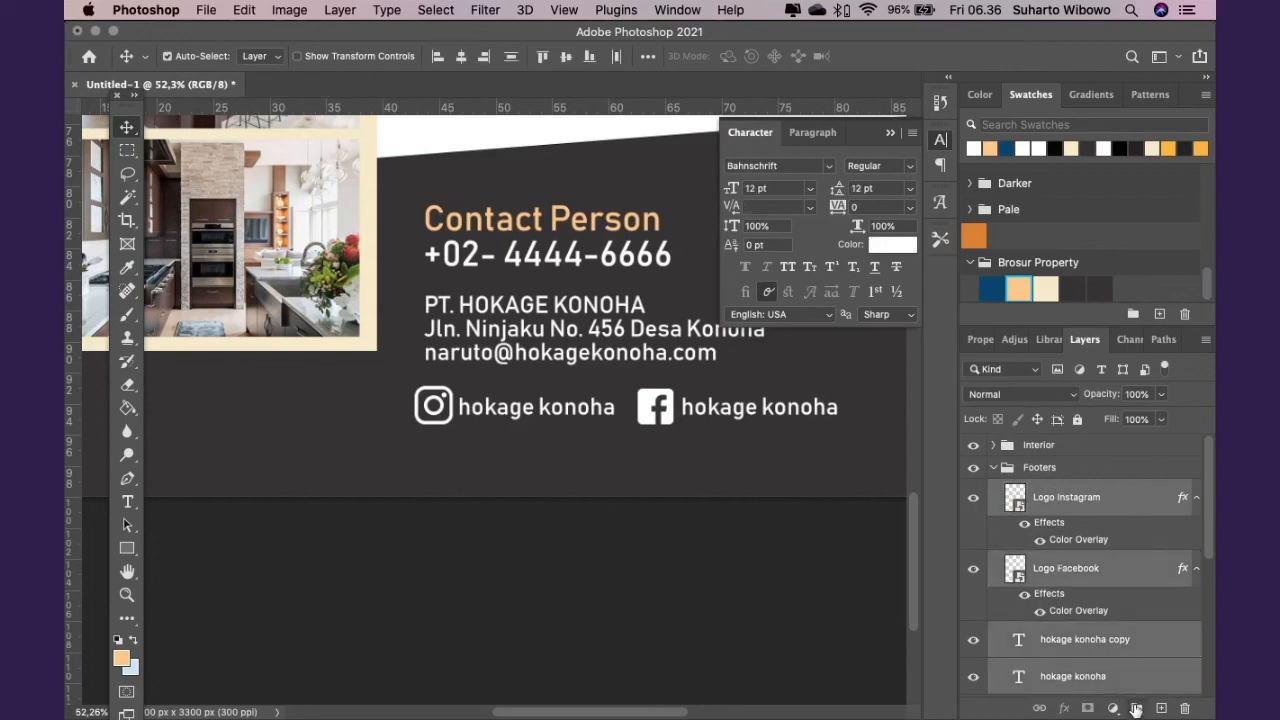
left_click(1136, 708)
double_click(1060, 490)
type("S")
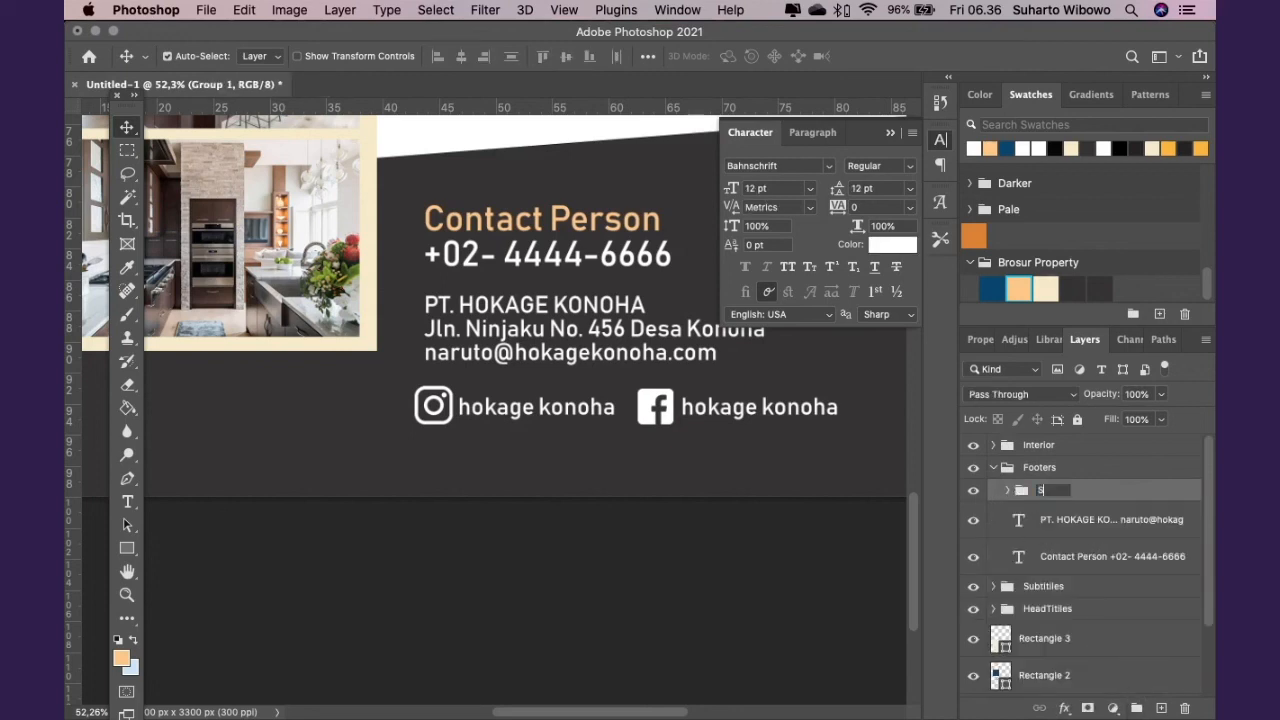
type("ocial Media")
key("Return")
Nudge the Social Media group right until the Instagram logo lines up with the left edge of the address text
key("Right")
key("Right")
key("Right")
key("Right")
key("Right")
key("Right")
key("Right")
key("Right")
key("Right")
key("Right")
key("Right")
key("Right")
key("Right")
key("Right")
key("Right")
key("Right")
key("Right")
key("Right")
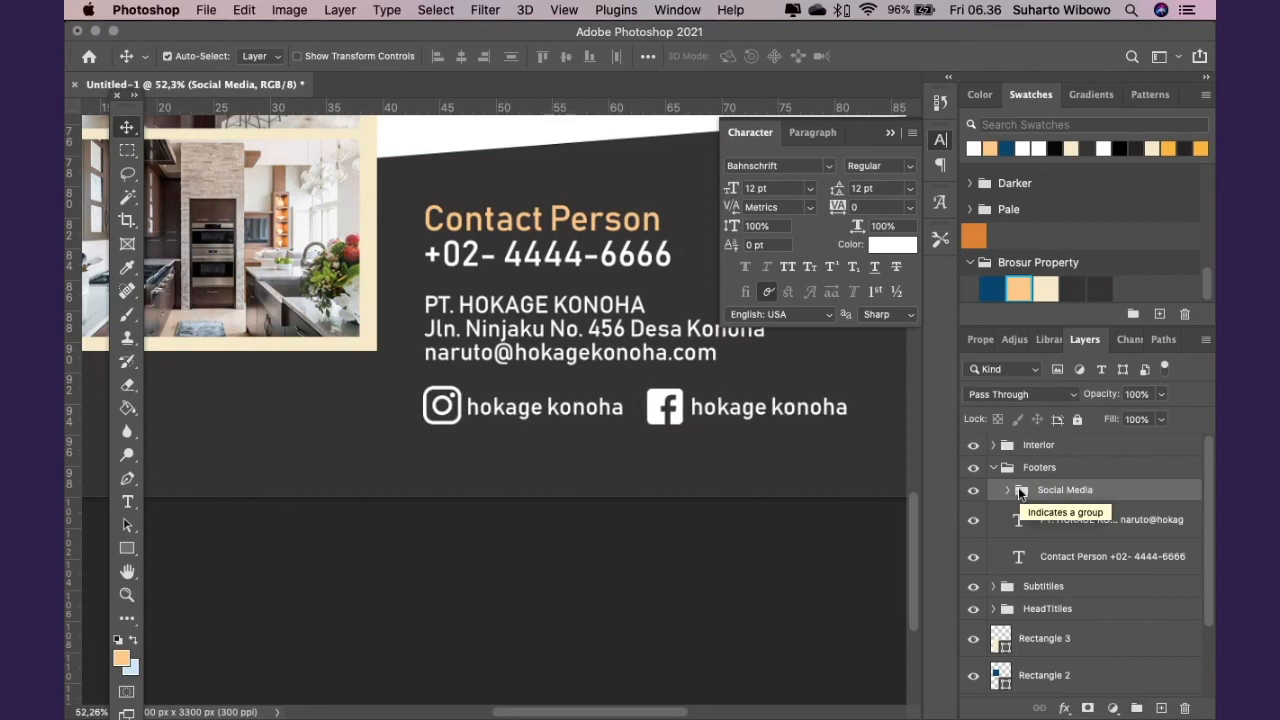
key("Right")
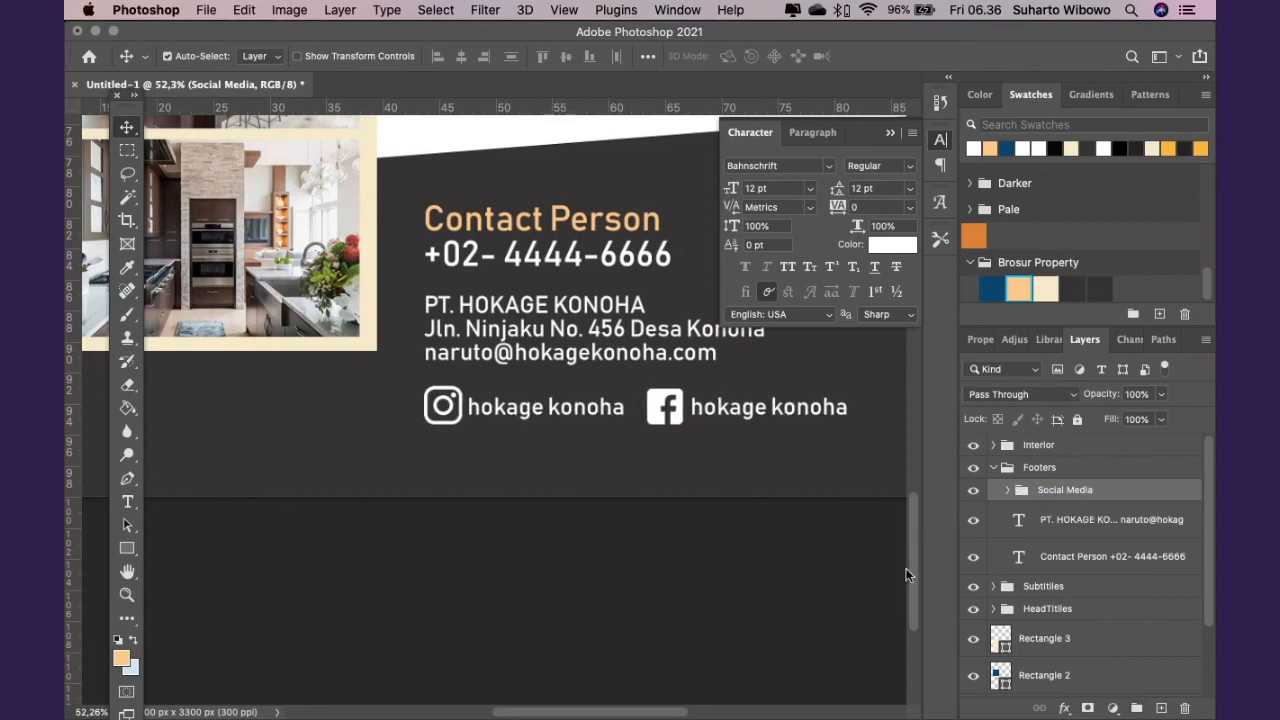
Collapse the Character settings and examine the whole brochure layout from header photo to footer
left_click(890, 134)
left_click(127, 595)
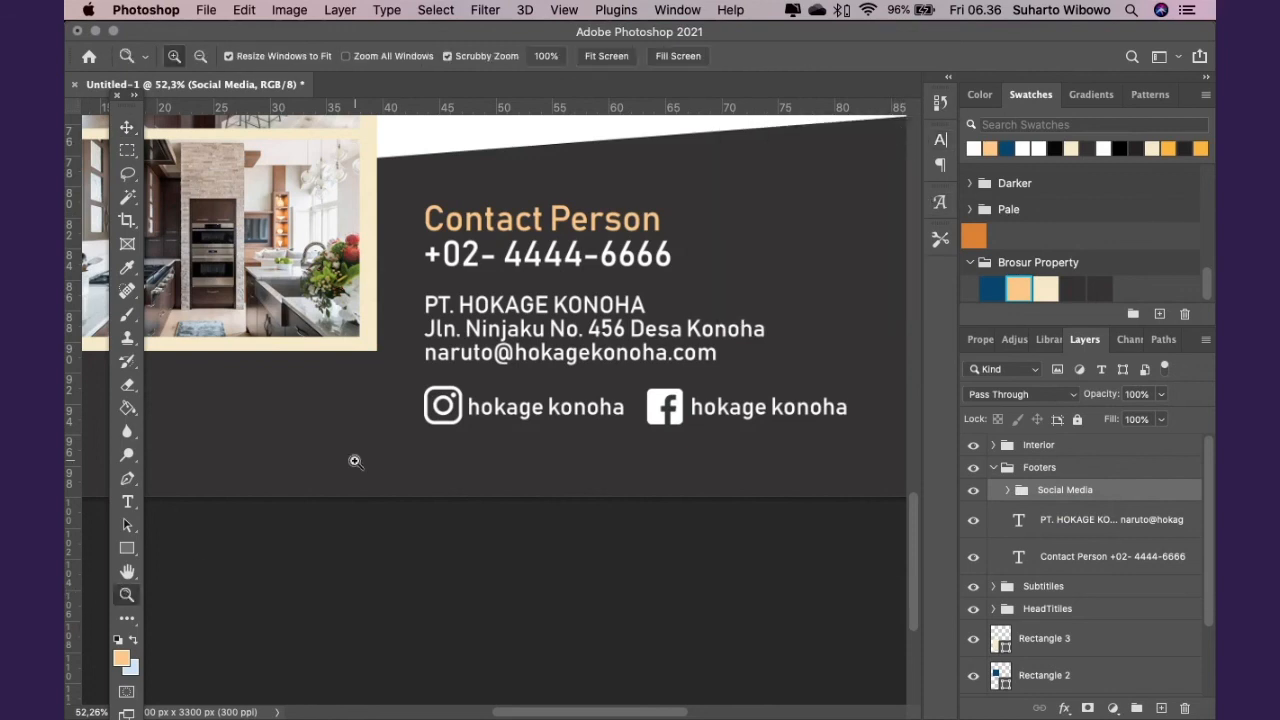
left_click(606, 56)
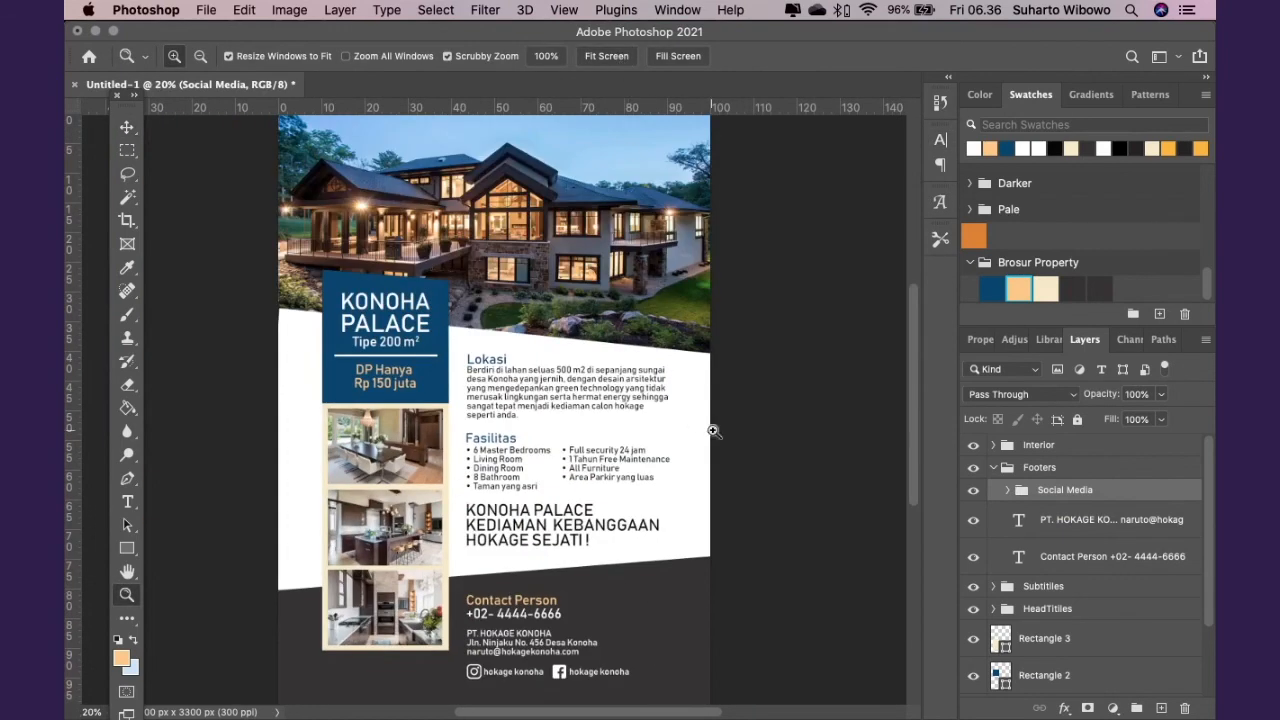
scroll(771, 447, "down", 3)
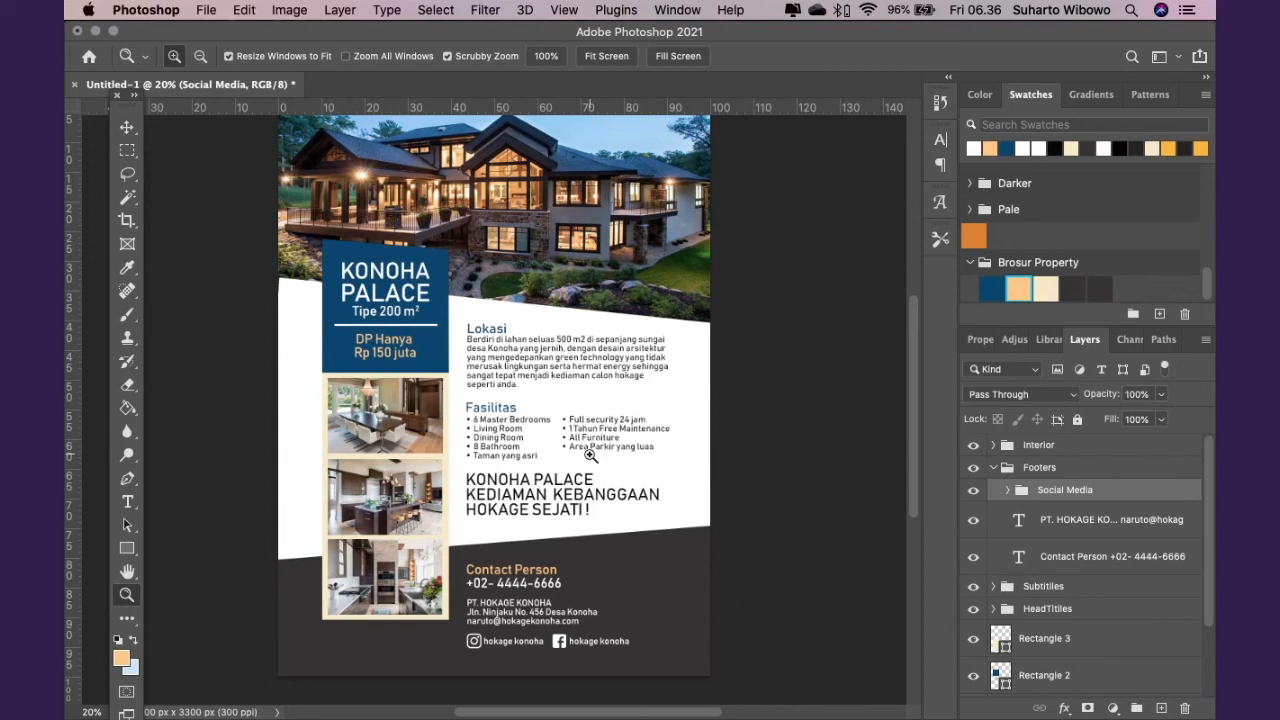
scroll(590, 455, "up", 3)
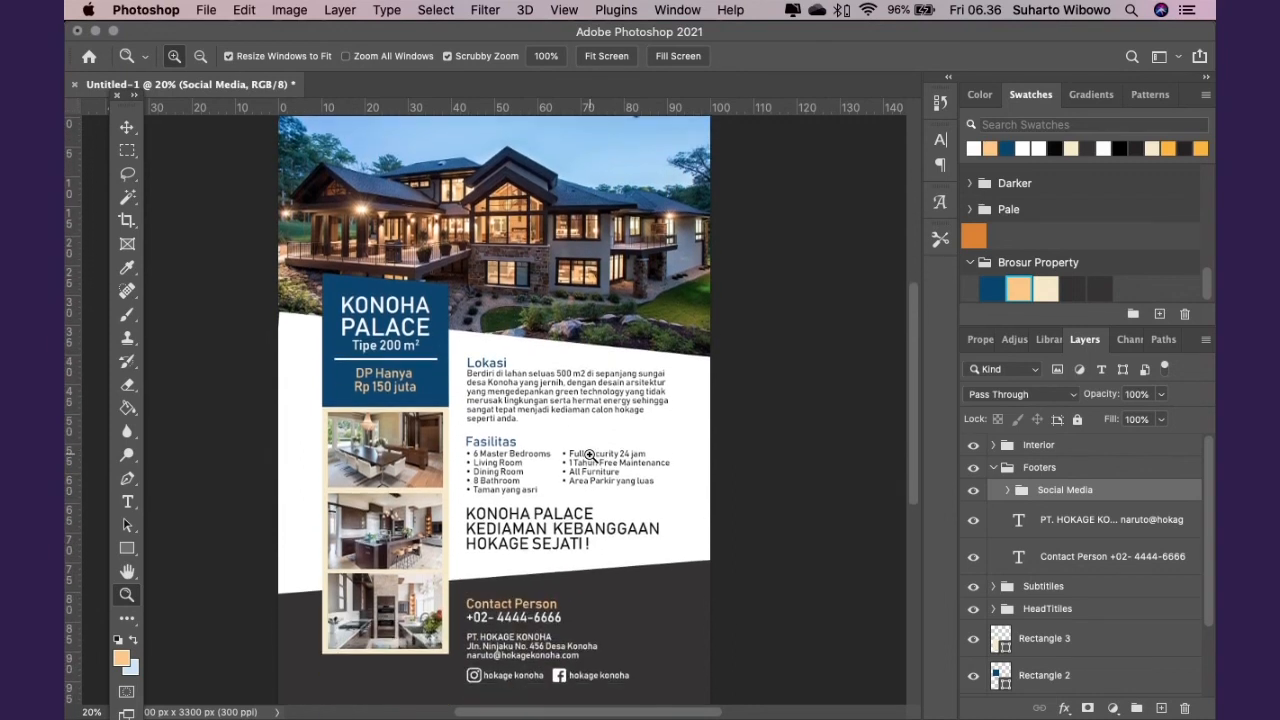
scroll(590, 455, "up", 2)
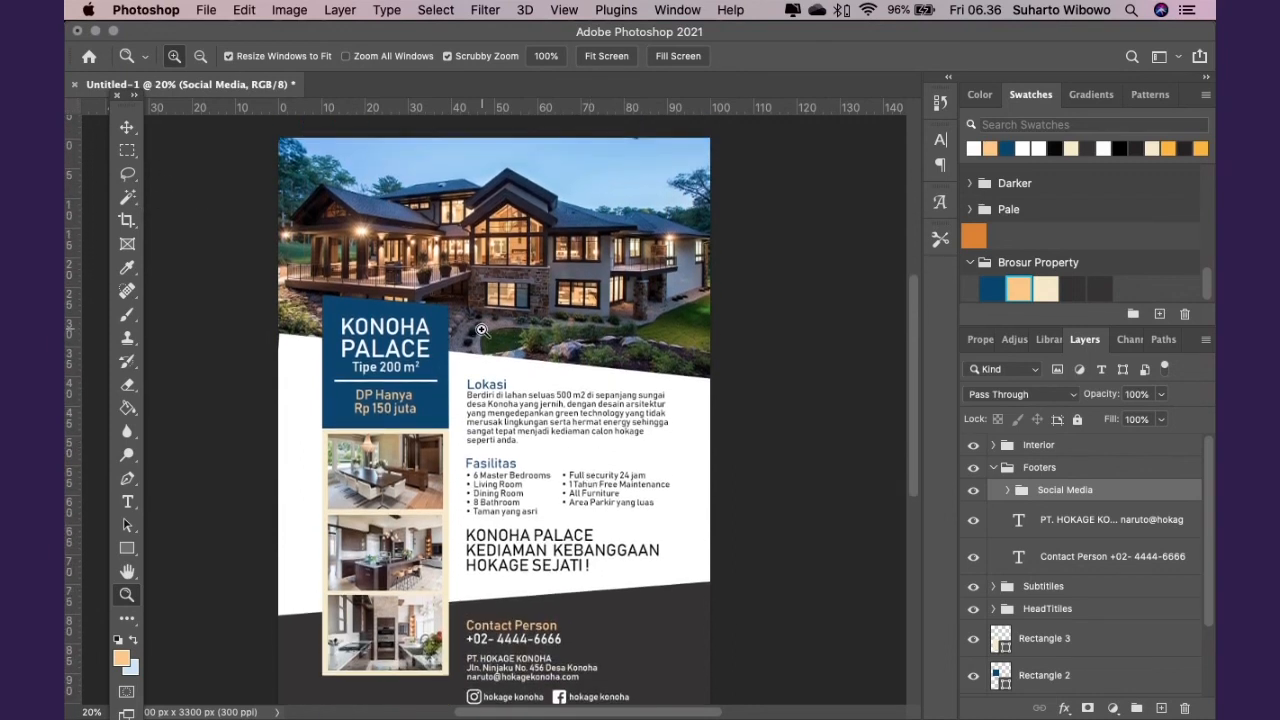
scroll(481, 329, "down", 2)
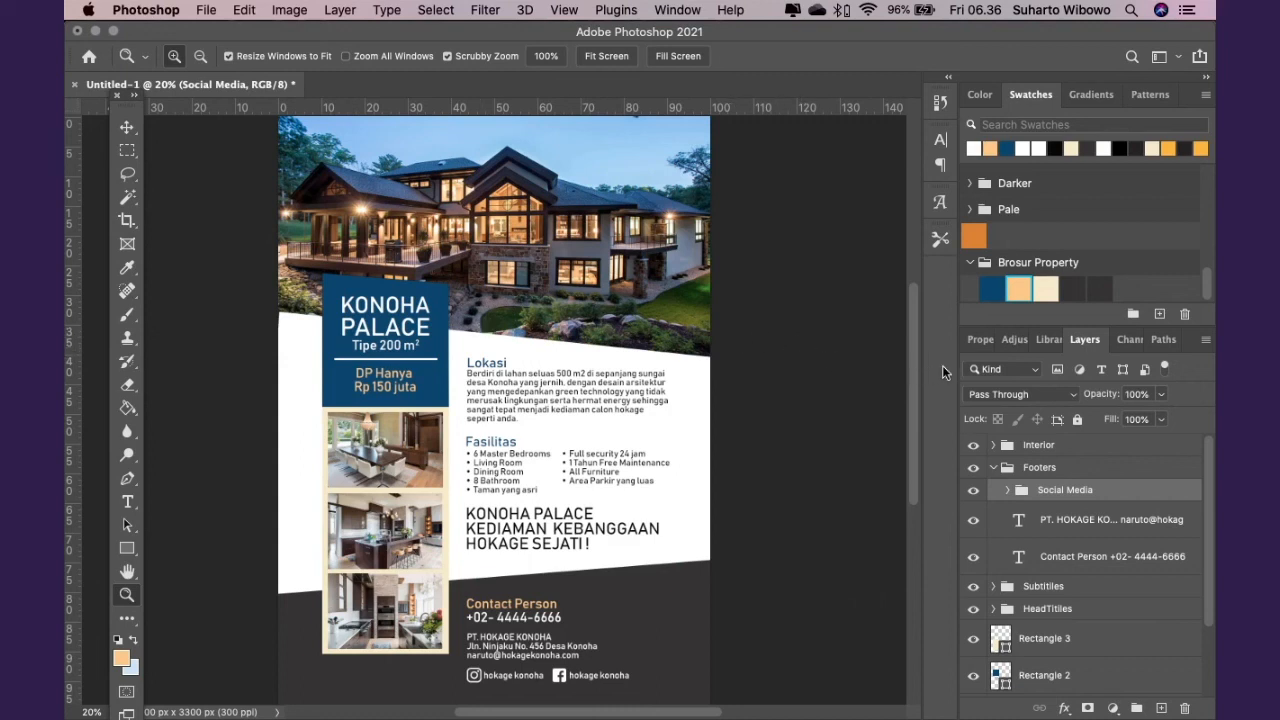
scroll(914, 373, "down", 2)
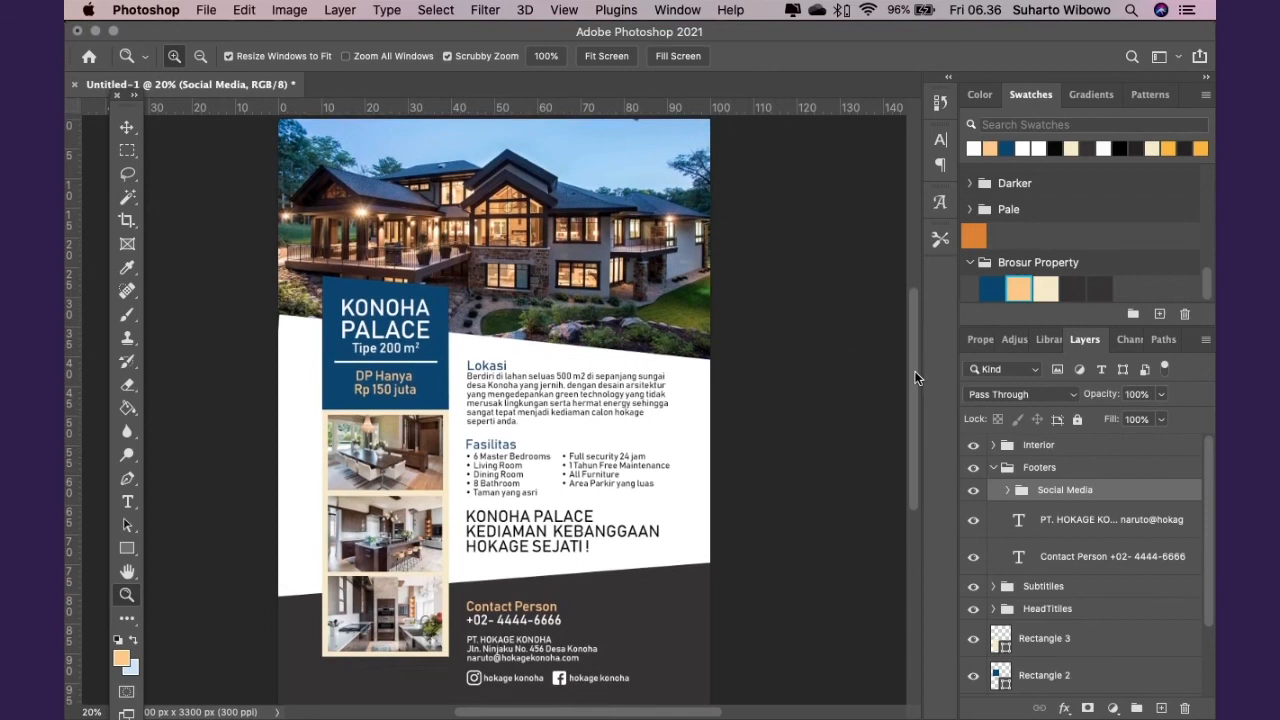
left_click_drag(914, 378, 914, 374)
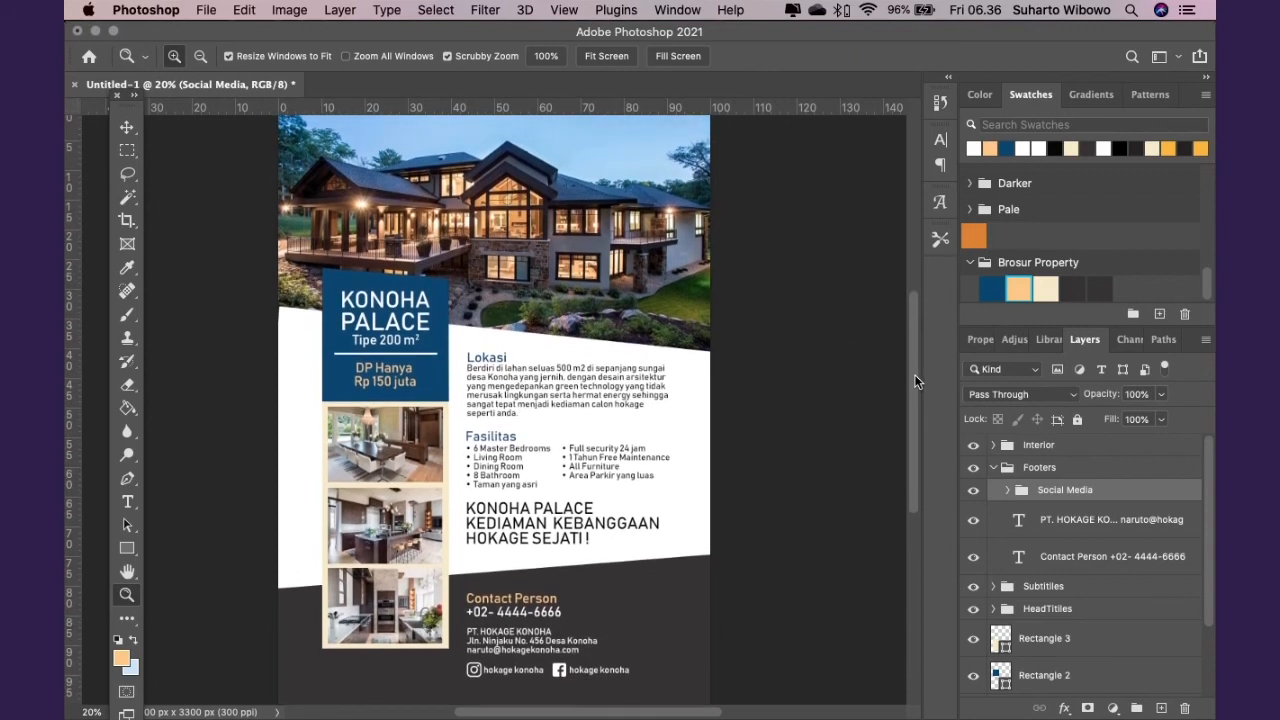